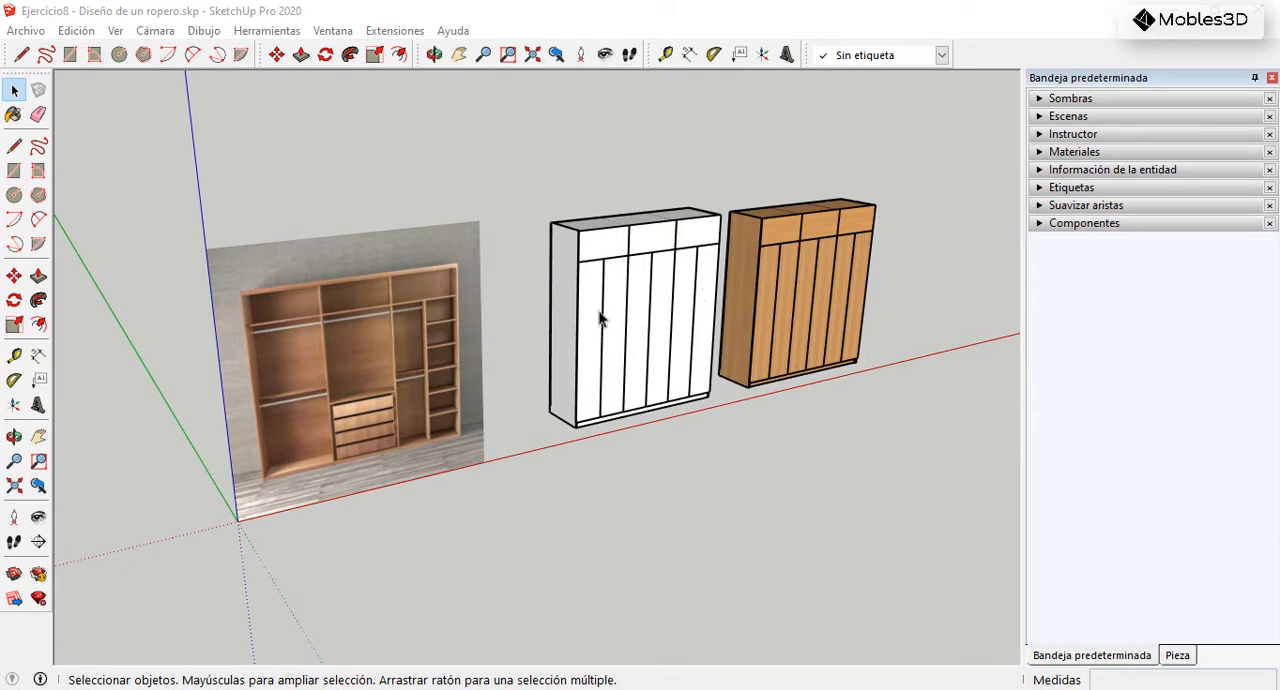
Step: Show the Dynamic Components toolbar and dock it beside the tags toolbar
right_click(978, 60)
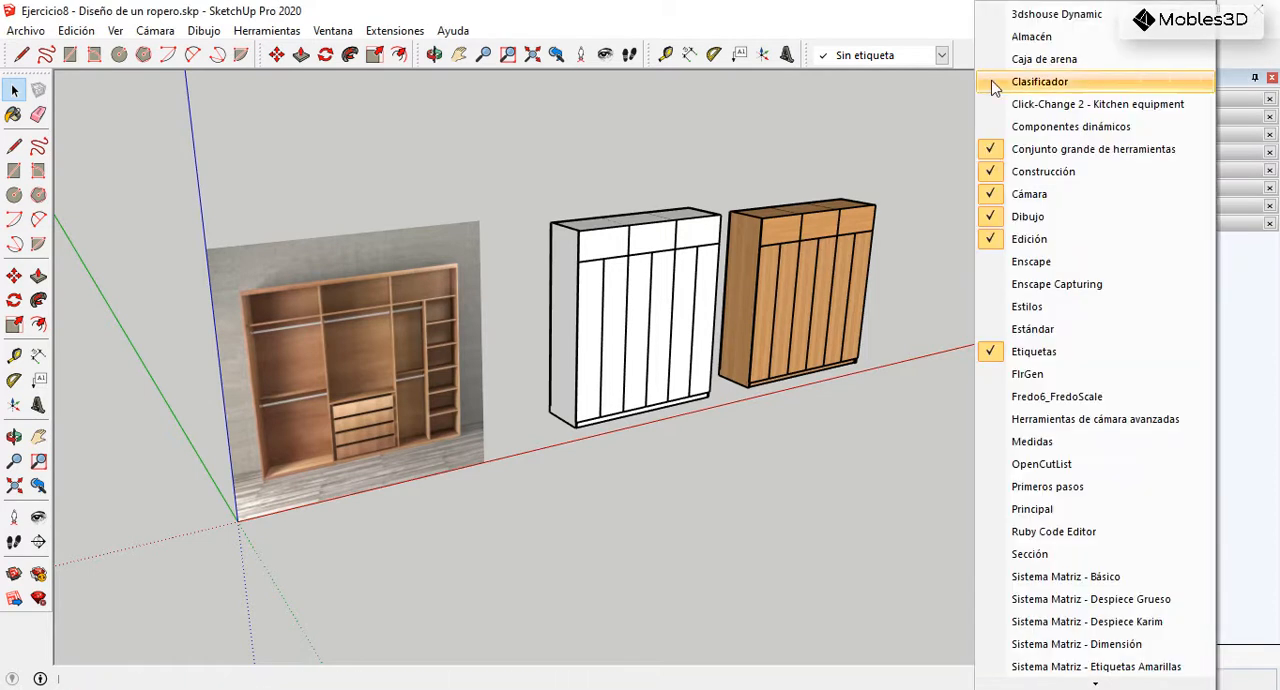
left_click(1036, 128)
left_click_drag(585, 204, 951, 55)
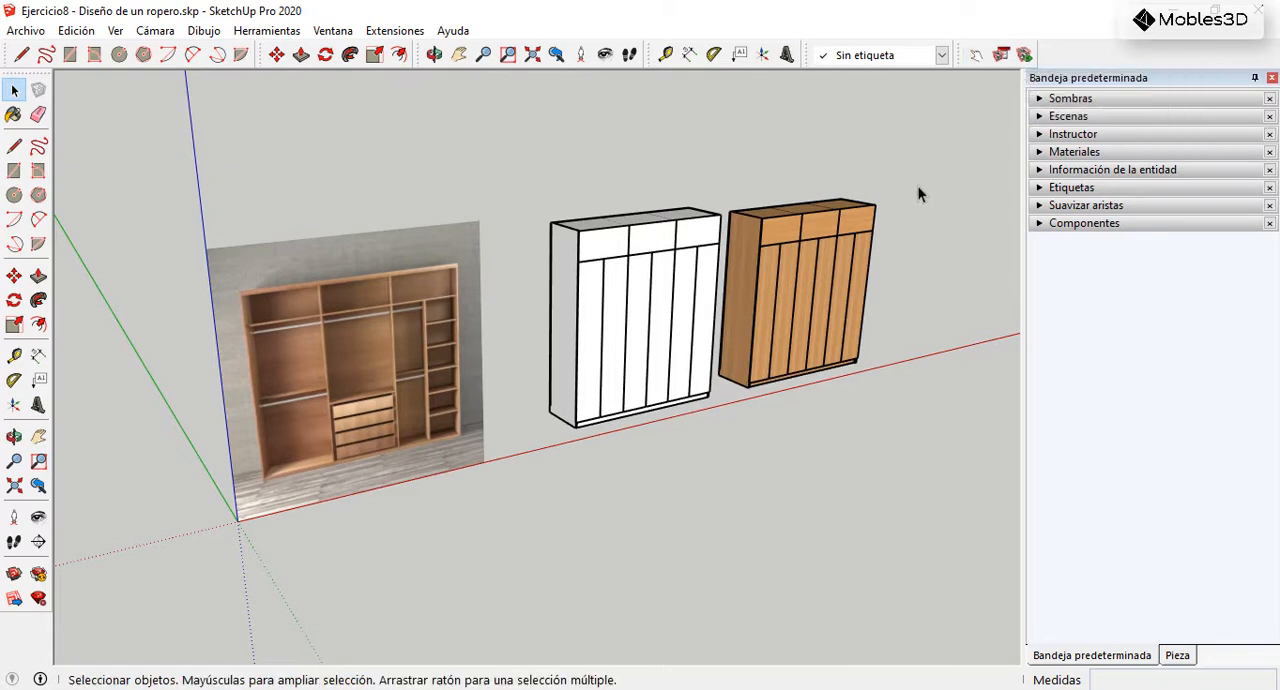
Step: Test the wooden wardrobe's upper flap doors with the Interact tool, opening and closing them
scroll(911, 170, "up", 6)
scroll(910, 308, "up", 1)
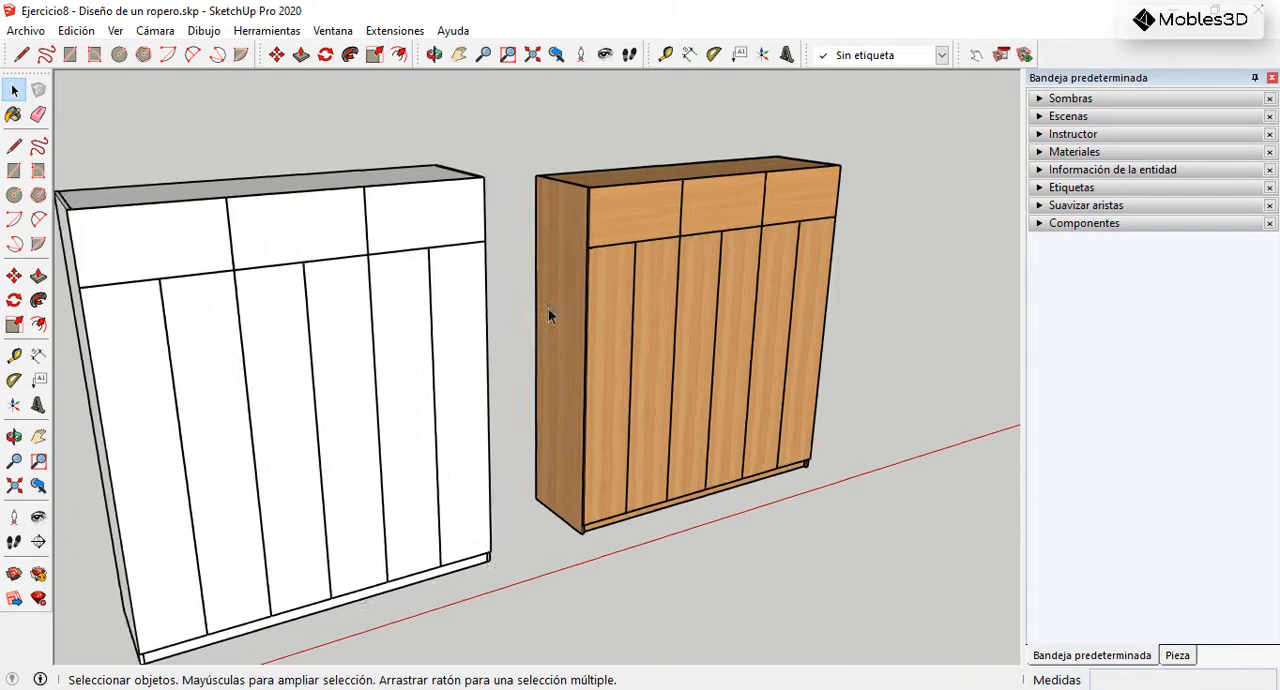
scroll(352, 340, "down", 2)
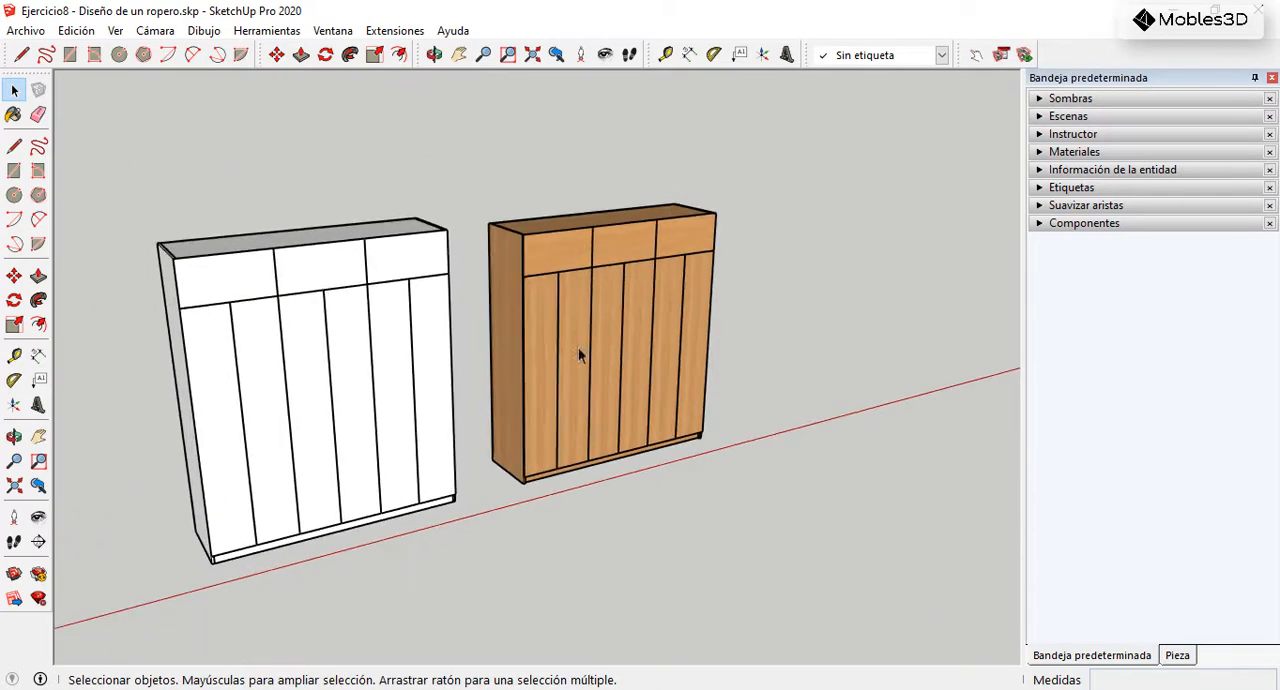
left_click(976, 54)
scroll(575, 260, "up", 2)
scroll(575, 260, "up", 2)
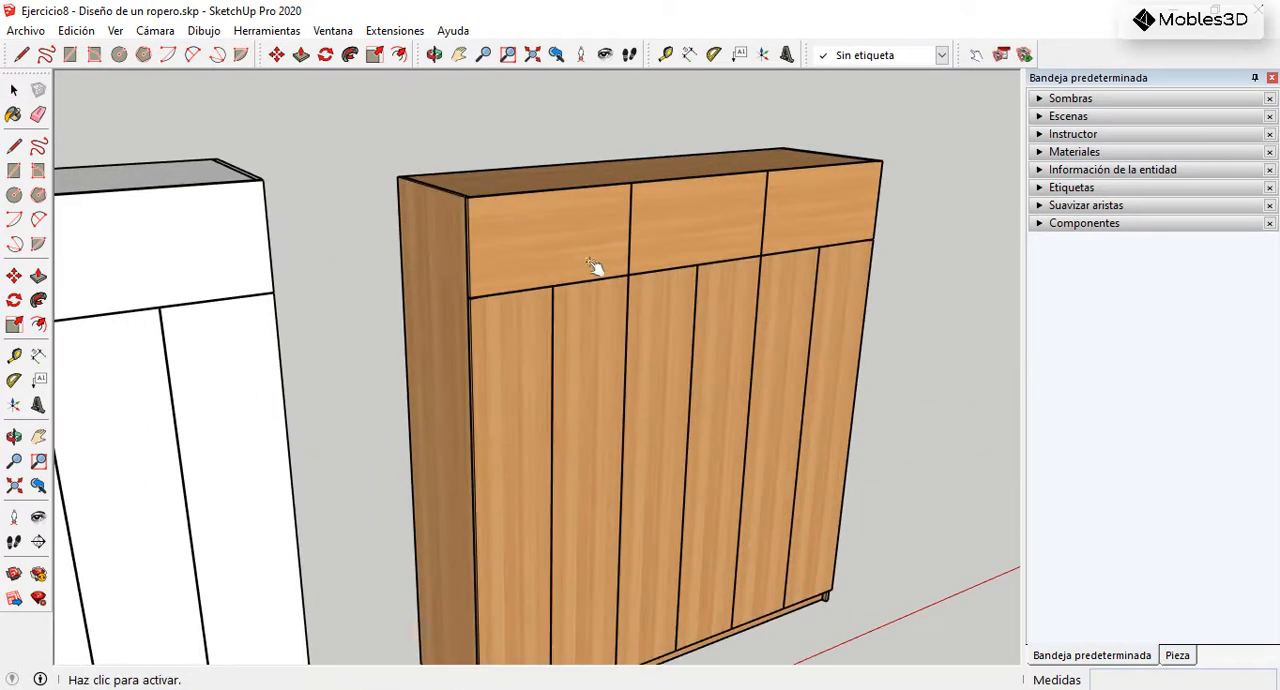
left_click(615, 340)
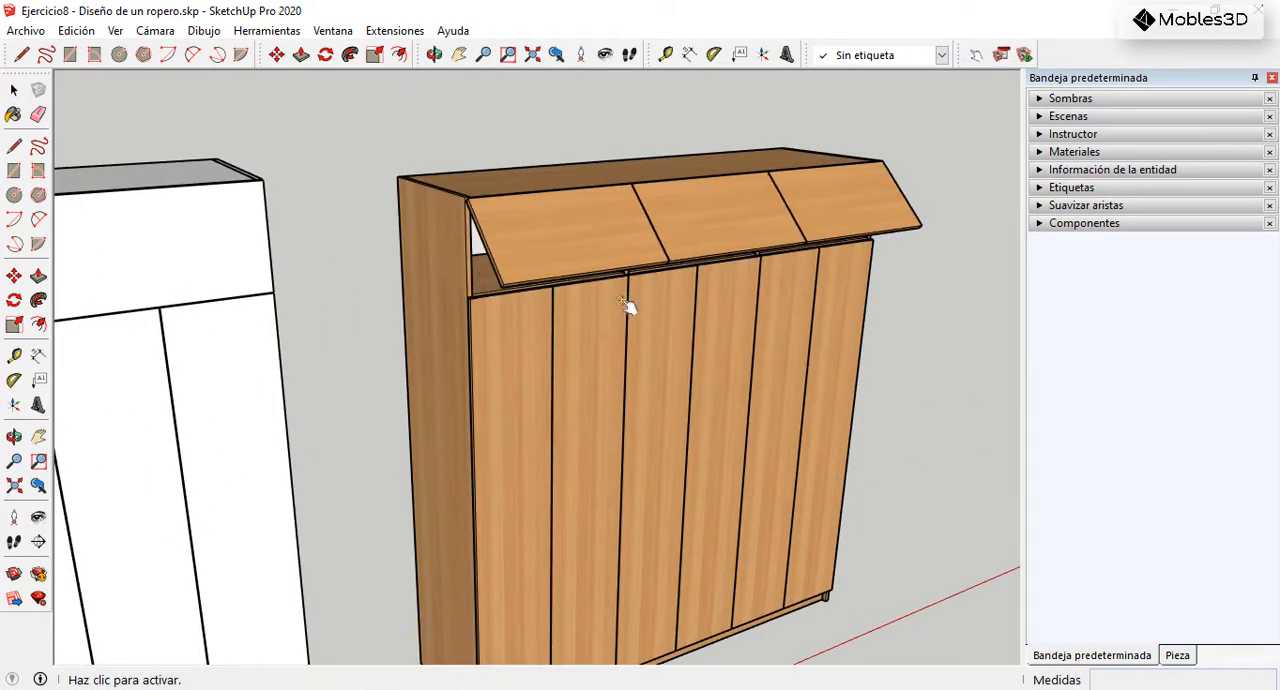
left_click(626, 303)
left_click(594, 218)
Step: Open the two middle lower doors of the wooden wardrobe with the Interact tool to expose the drawers
scroll(646, 172, "down", 3)
scroll(581, 477, "up", 2)
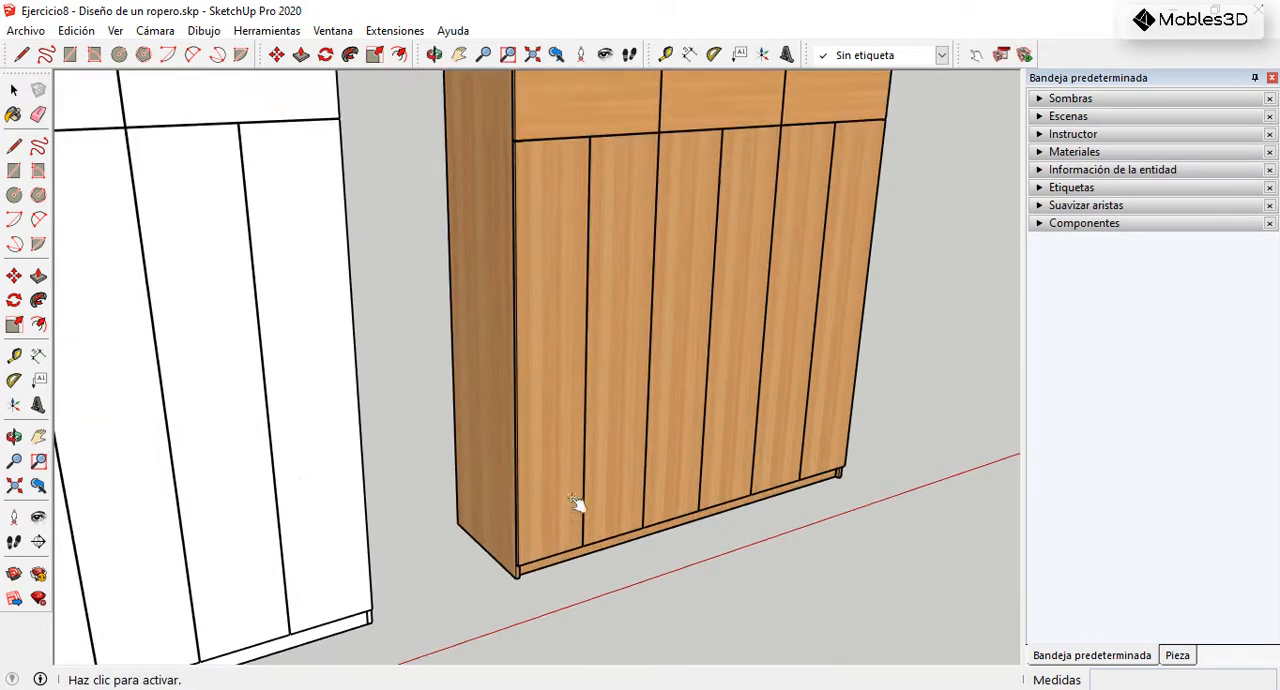
left_click(726, 435)
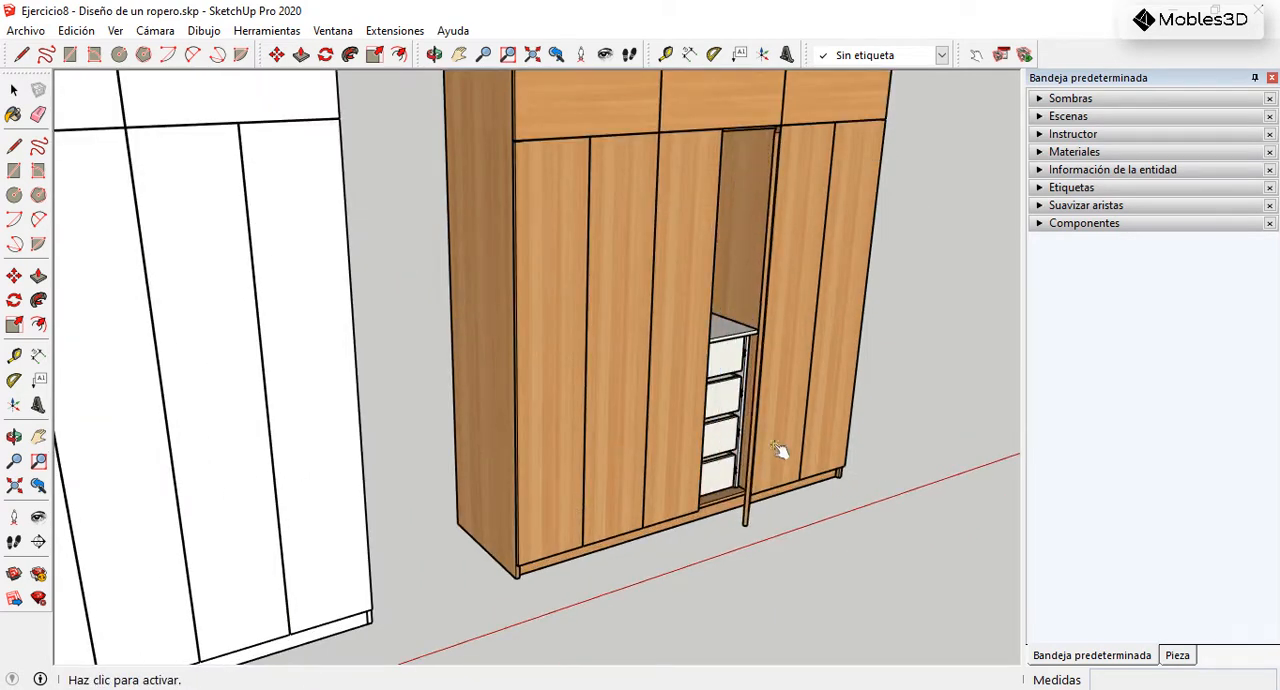
left_click(762, 427)
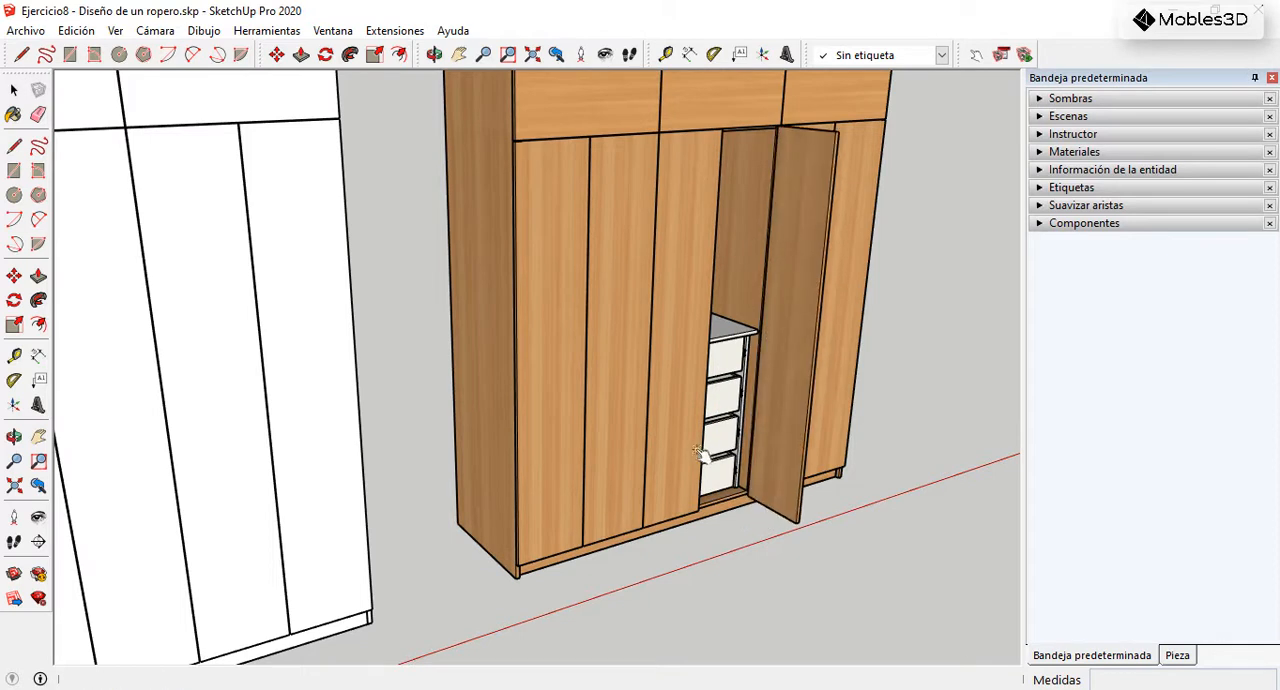
left_click(706, 452)
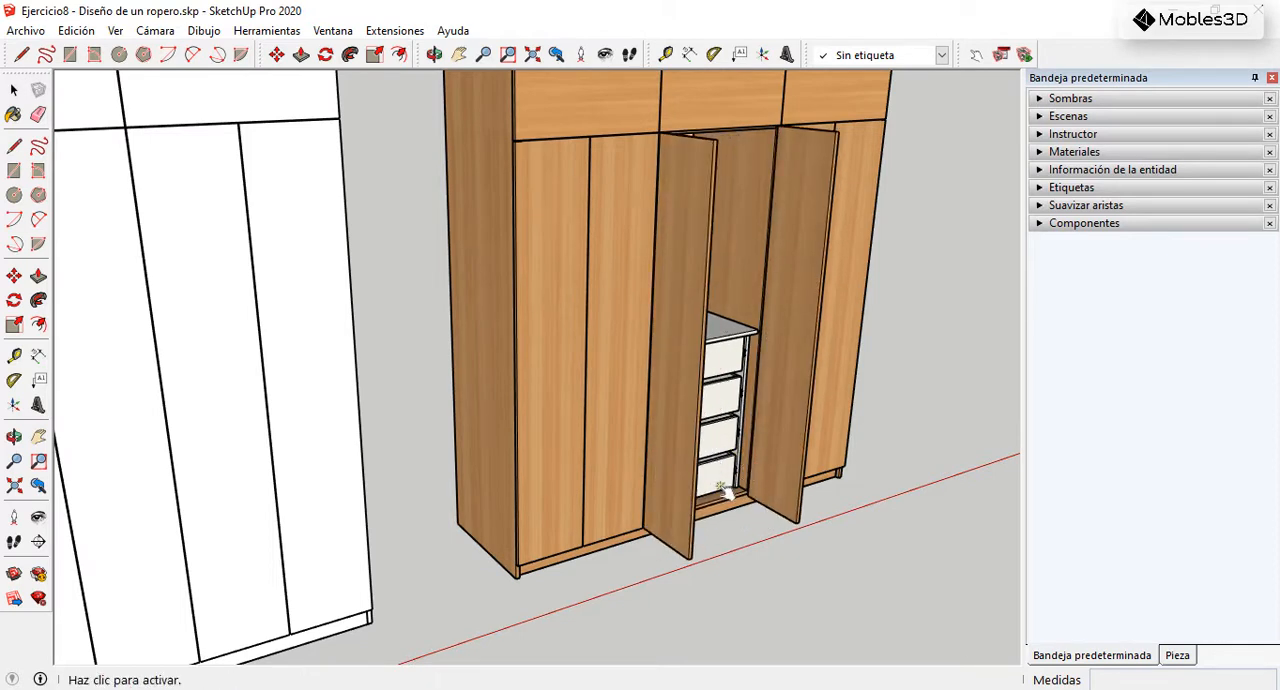
middle_click_drag(718, 478, 565, 453)
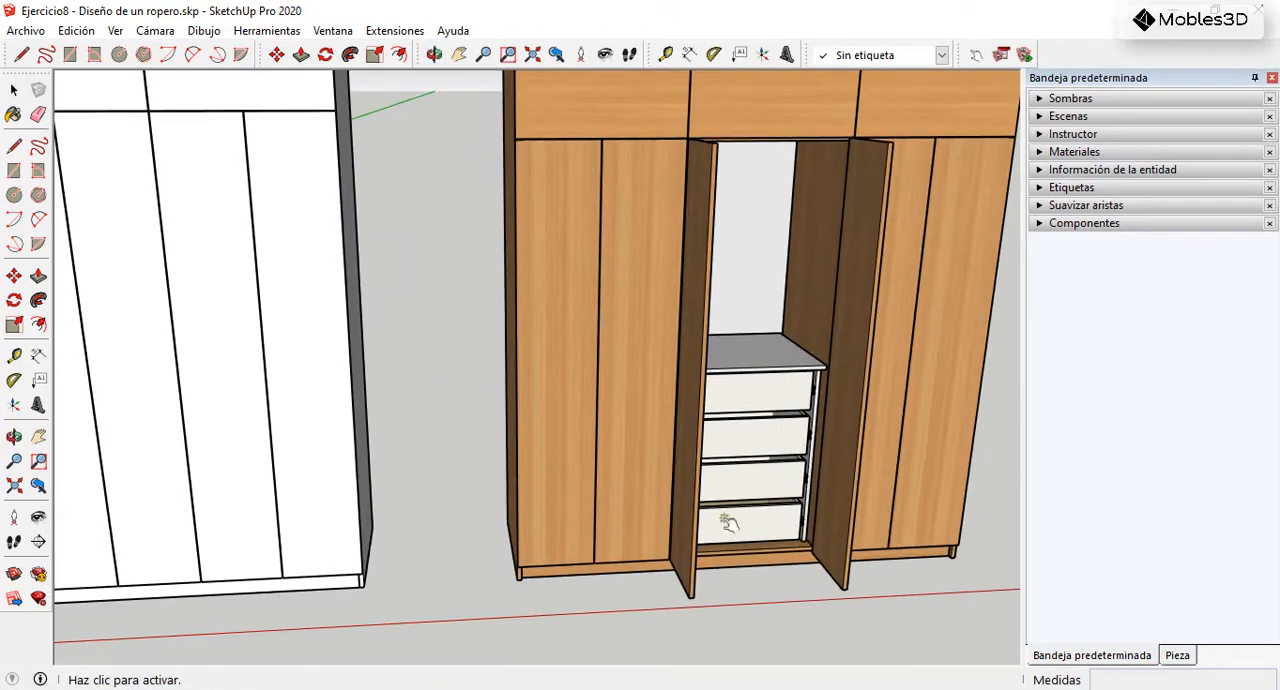
Step: Test the wooden wardrobe's drawers with the Interact tool, sliding them out and back in
left_click(800, 545)
left_click(808, 412)
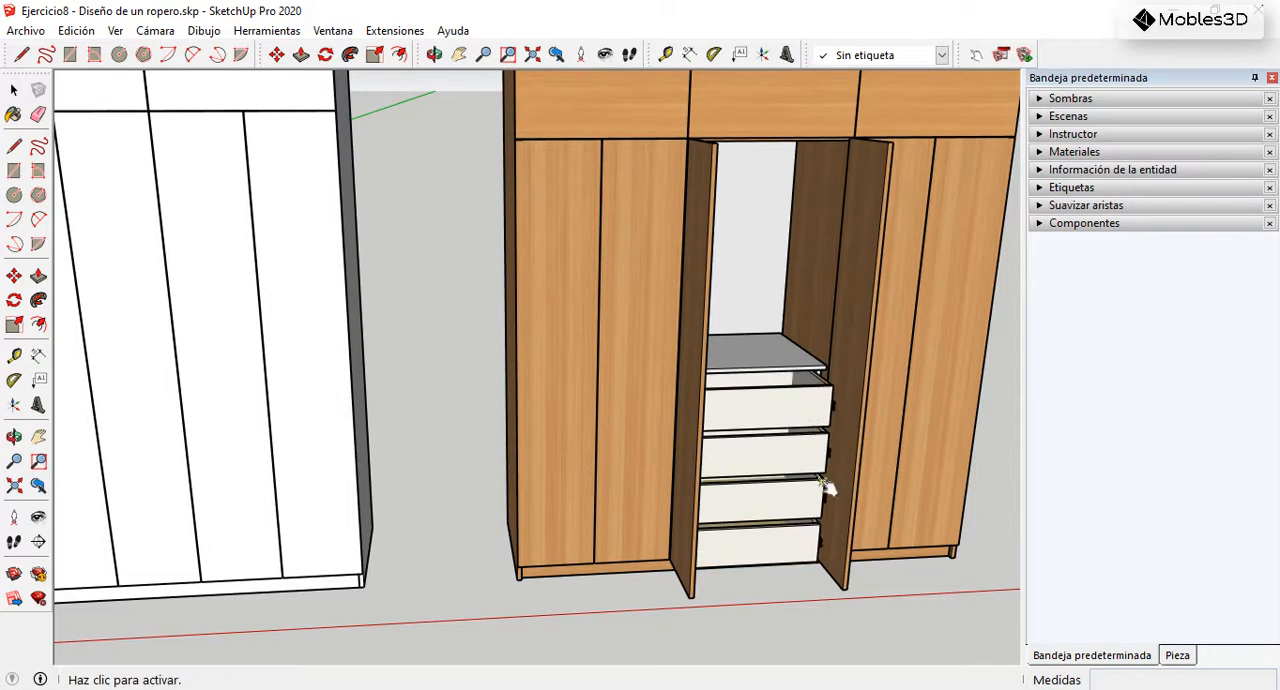
left_click(820, 445)
left_click(818, 478)
left_click(818, 480)
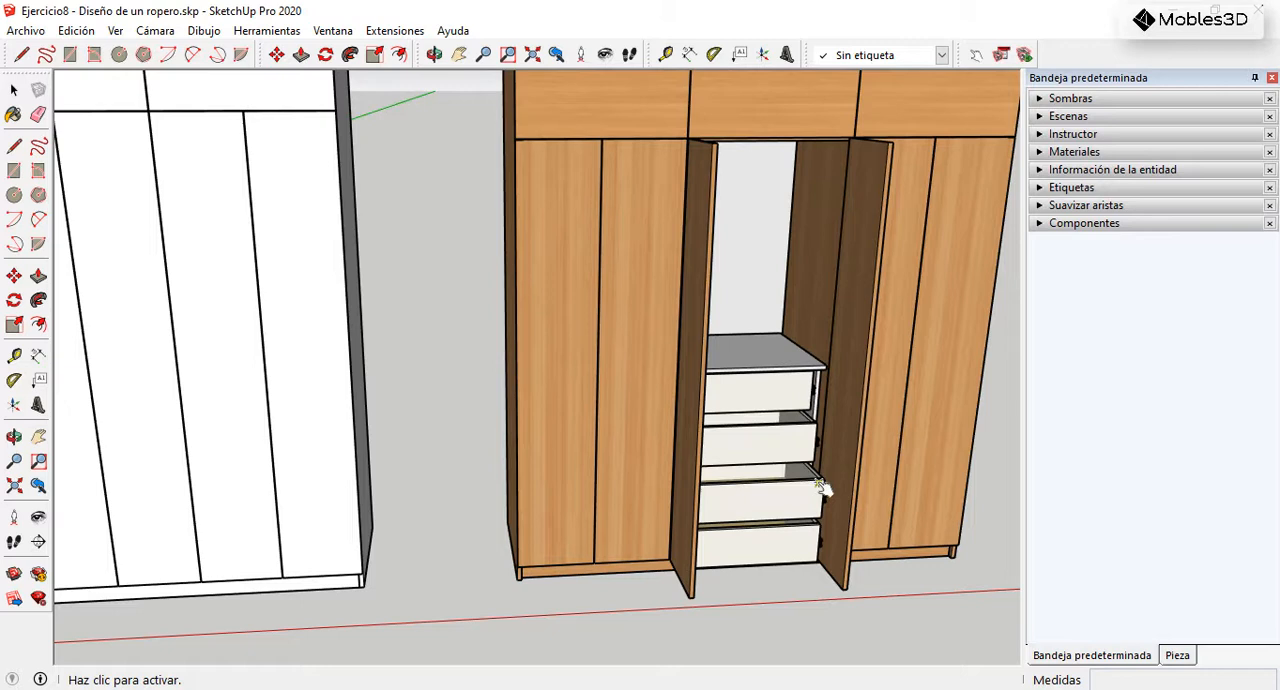
left_click(796, 563)
left_click(796, 563)
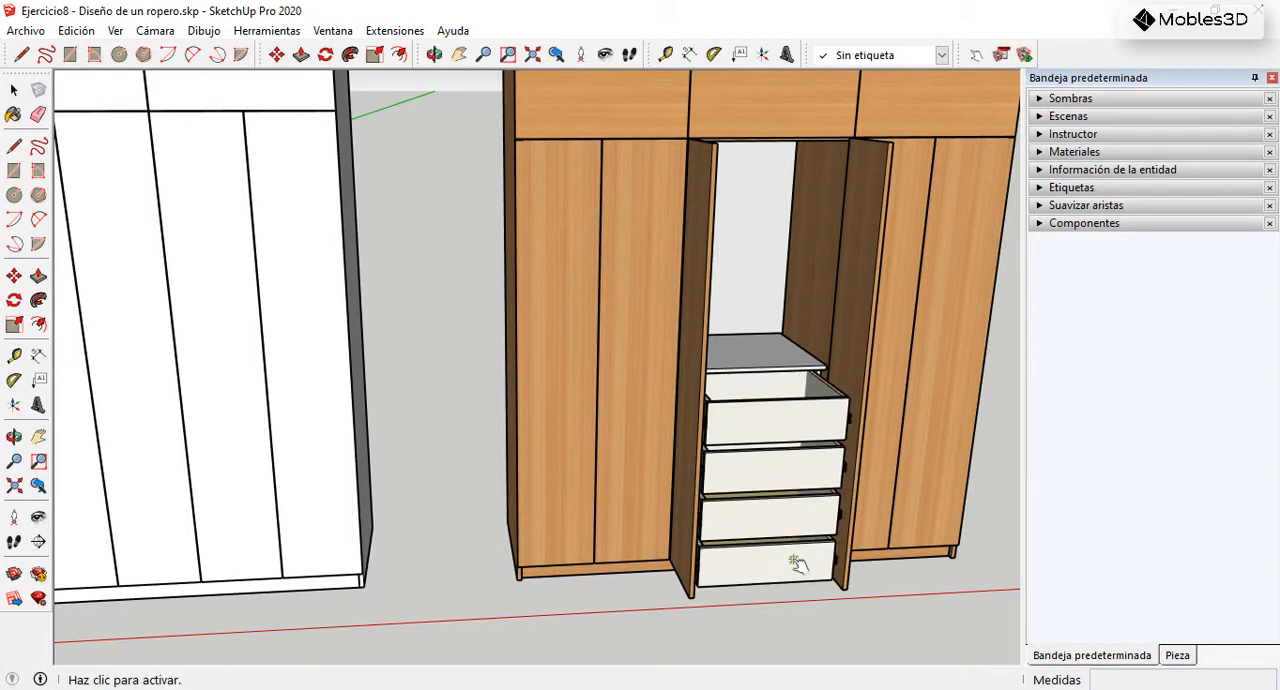
left_click(806, 543)
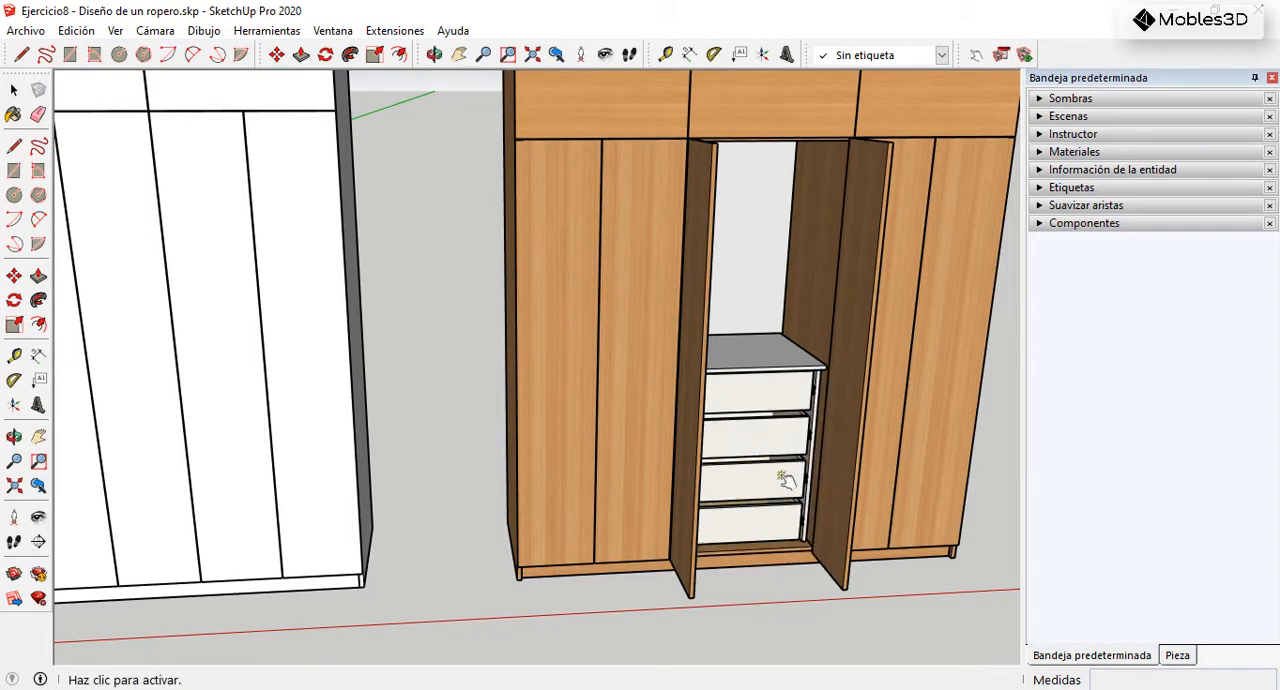
Step: Close the two middle lower doors of the wooden wardrobe with the Interact tool
scroll(777, 477, "down", 2)
middle_click_drag(742, 443, 785, 443)
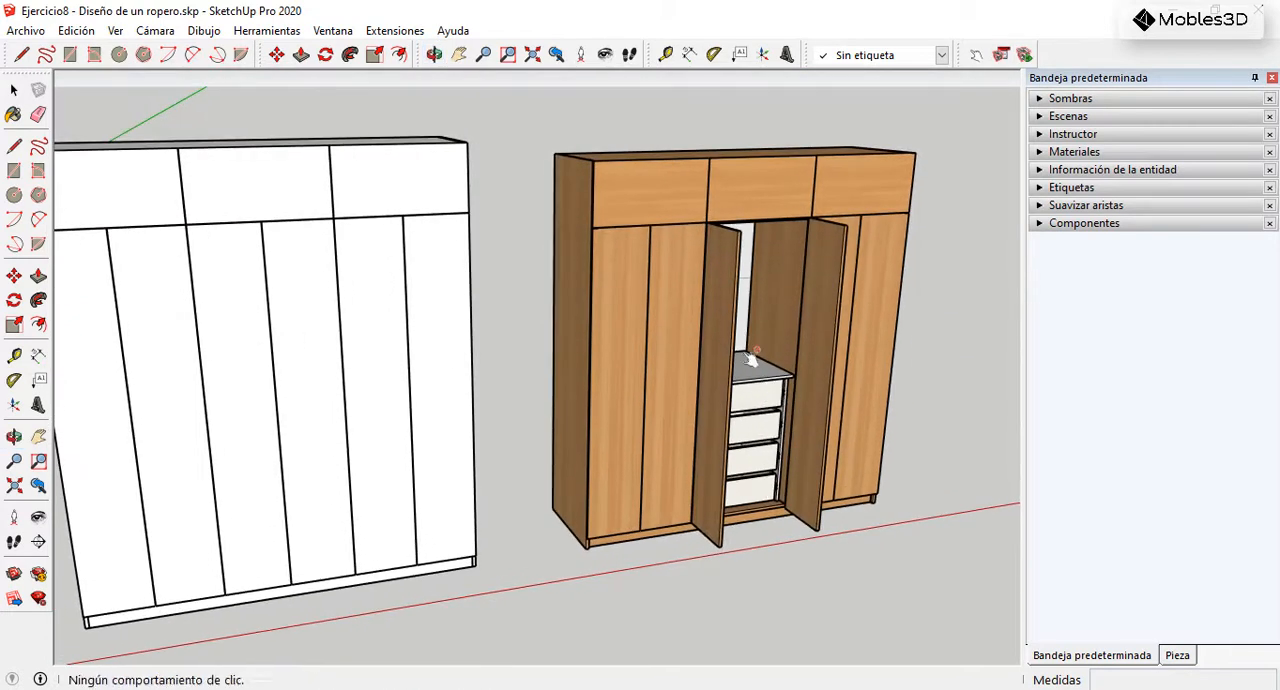
left_click(733, 342)
left_click(843, 357)
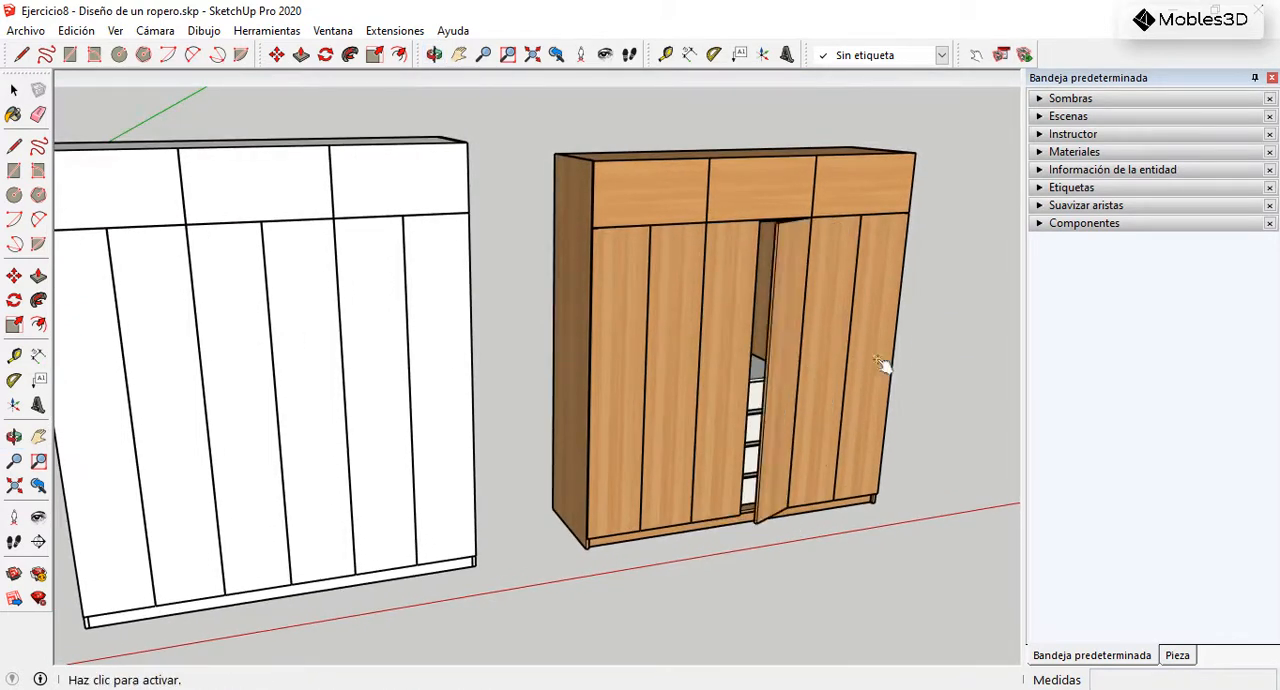
scroll(893, 360, "down", 2)
Step: Enter the upper-left door component of the wooden wardrobe, examine where its axes are placed, and exit the component
left_click(14, 90)
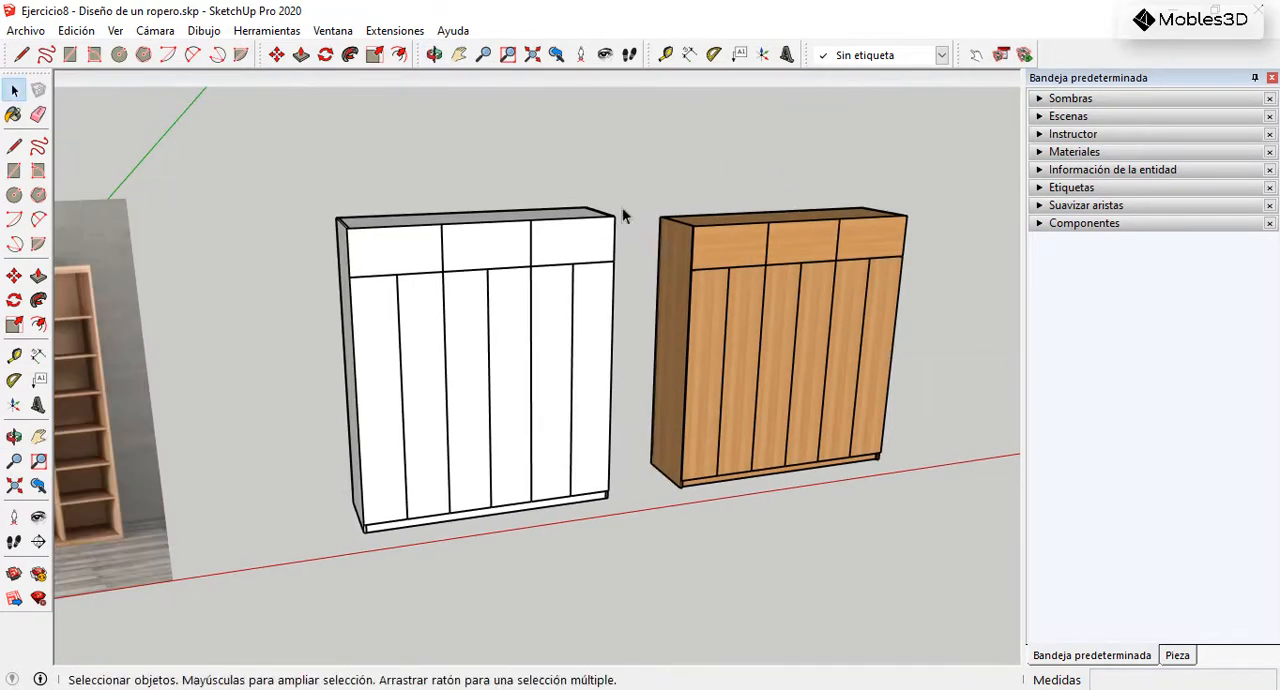
scroll(721, 223, "up", 2)
left_click(728, 244)
scroll(726, 260, "up", 2)
middle_click_drag(726, 260, 714, 225)
scroll(633, 224, "up", 3)
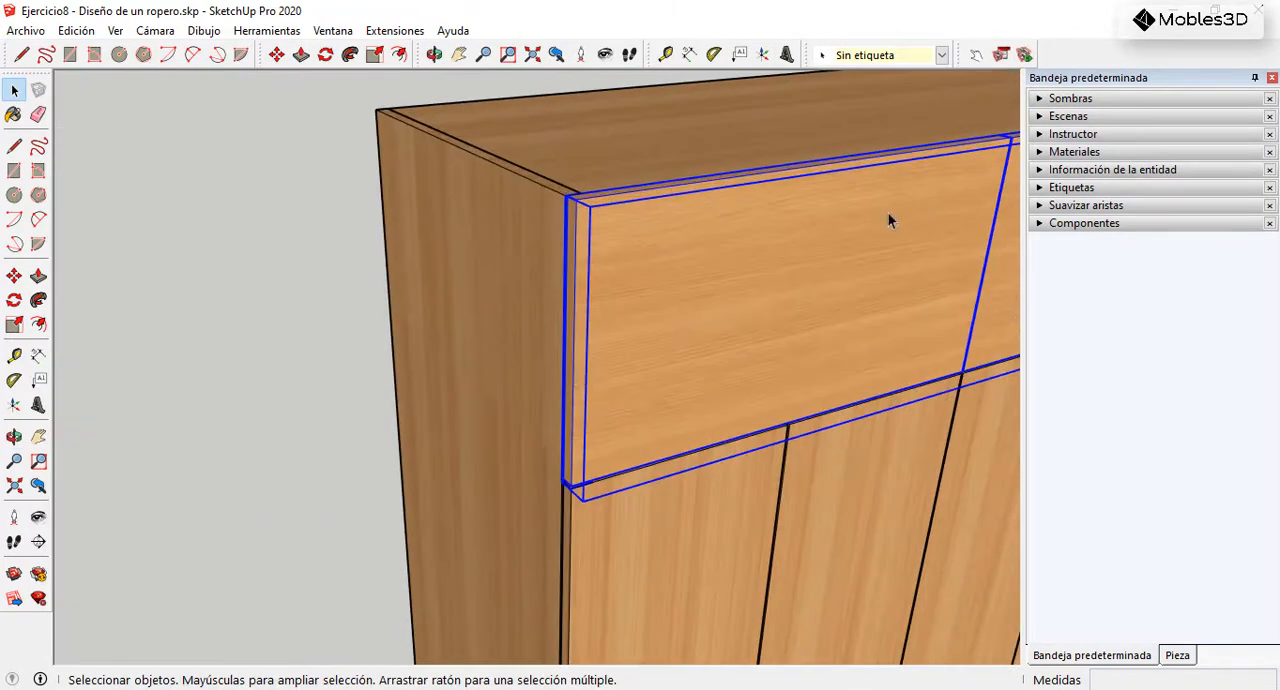
double_click(669, 239)
left_click(606, 315)
scroll(666, 256, "down", 2)
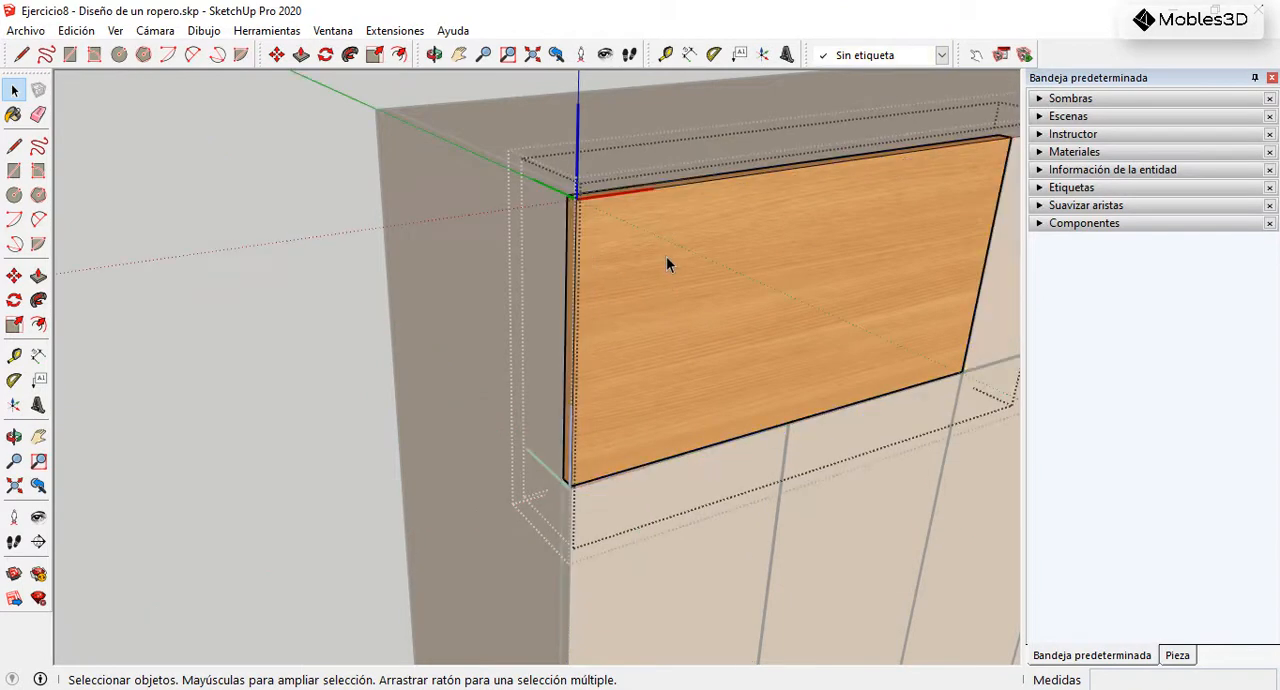
scroll(556, 364, "down", 2)
scroll(570, 271, "up", 3)
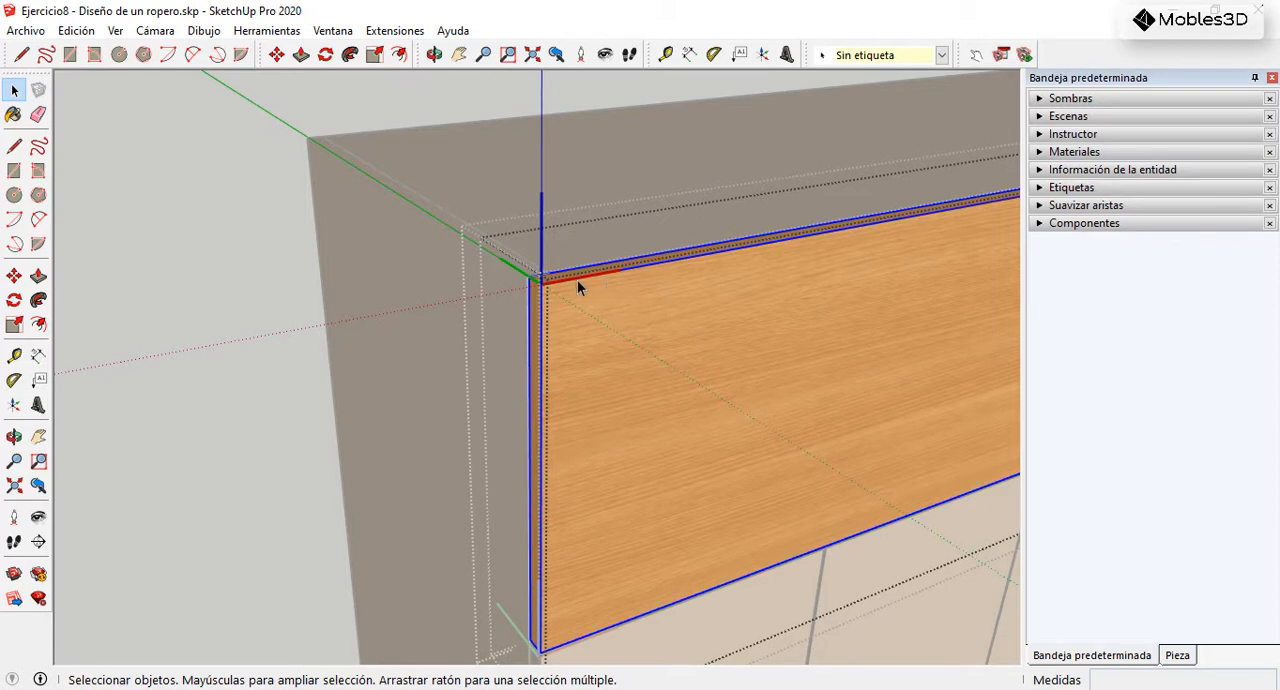
scroll(573, 288, "down", 3)
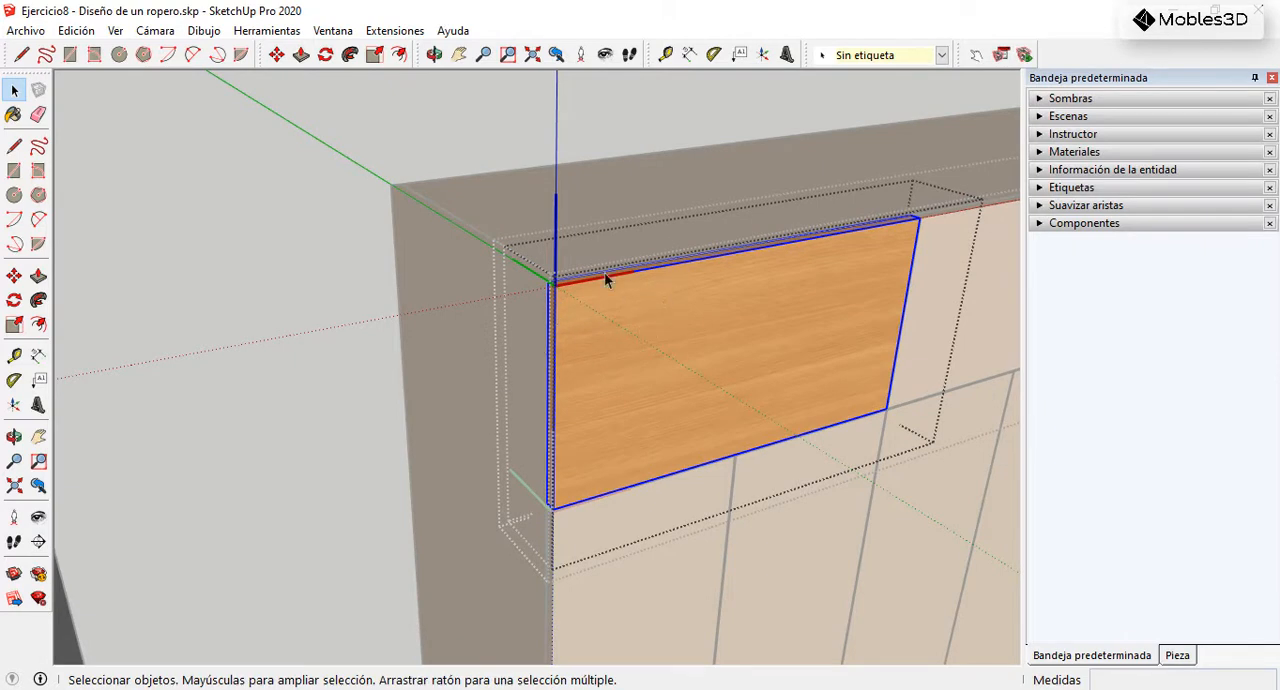
left_click(456, 148)
left_click(472, 148)
scroll(634, 251, "down", 6)
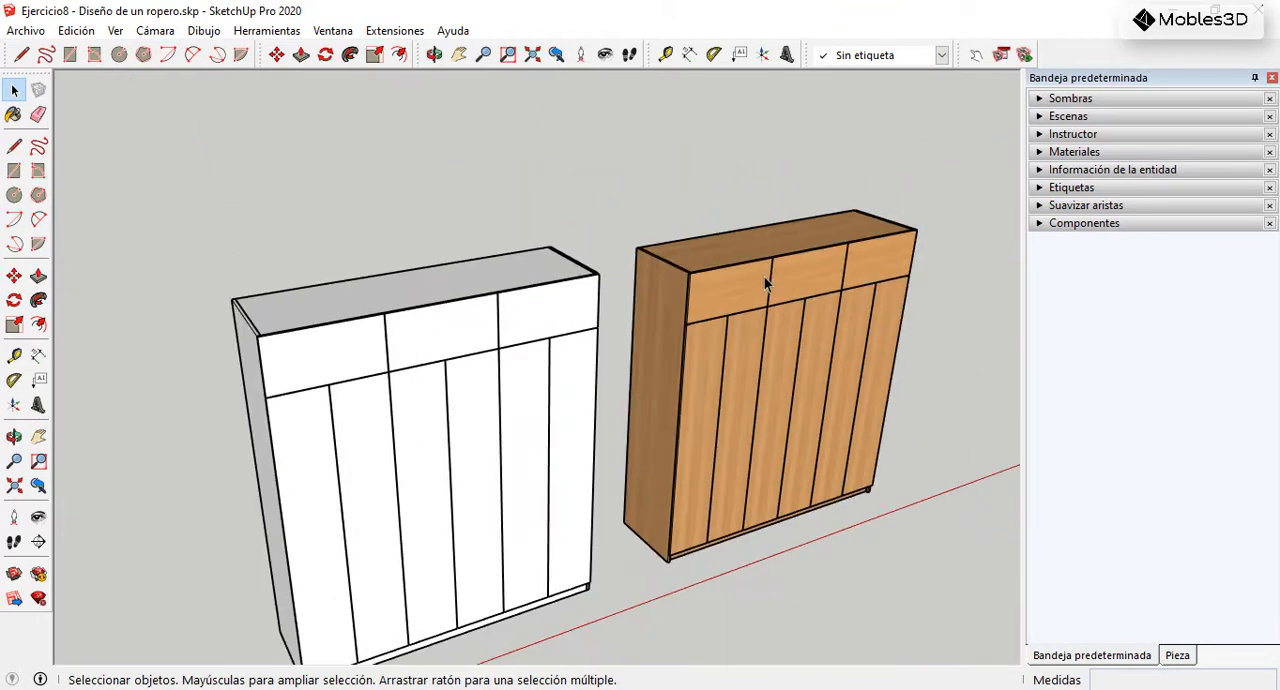
Step: Enter the upper-left door component of the white wardrobe, examine where its axes are placed, and exit the component
scroll(321, 356, "up", 3)
scroll(321, 356, "up", 3)
left_click(498, 330)
scroll(400, 350, "up", 2)
middle_click_drag(432, 347, 503, 335)
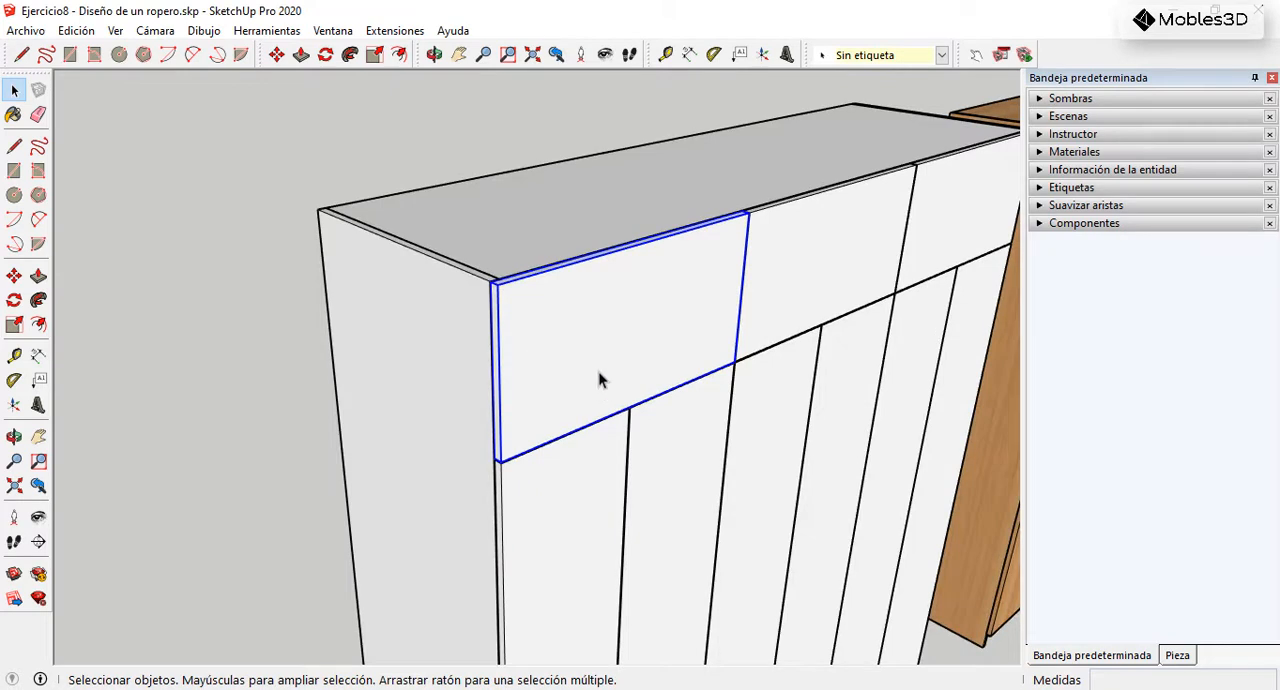
scroll(557, 378, "up", 2)
double_click(528, 376)
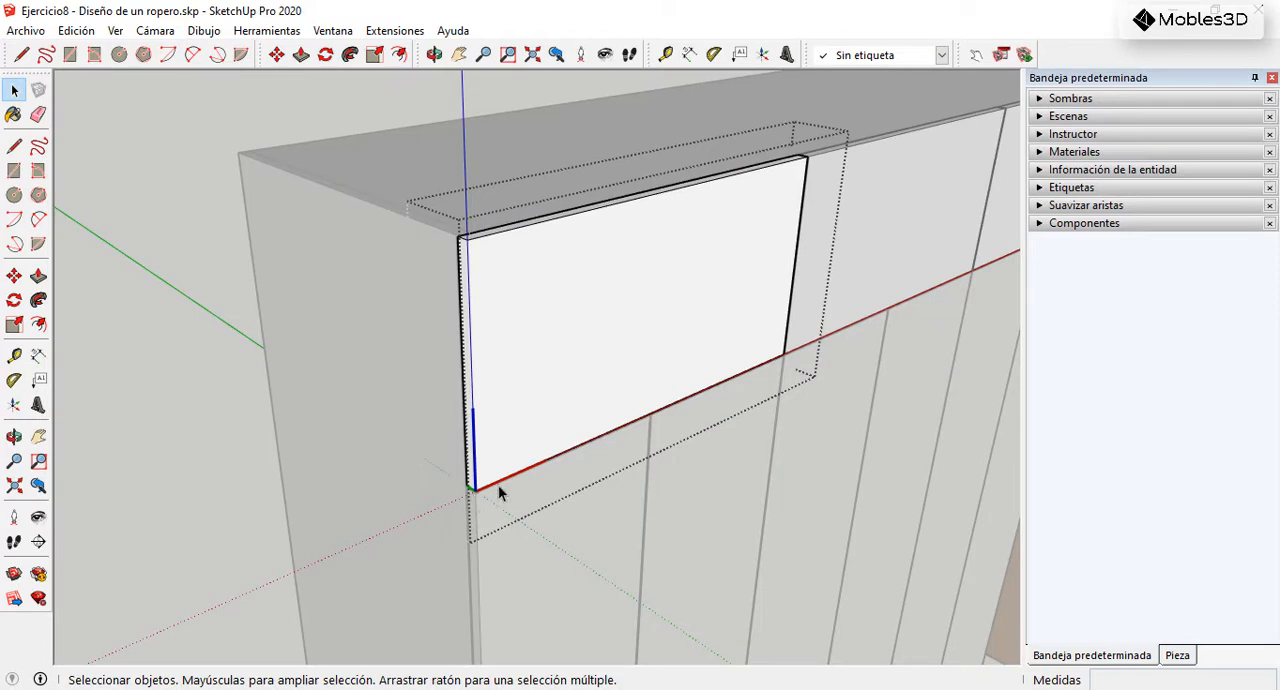
scroll(476, 448, "down", 2)
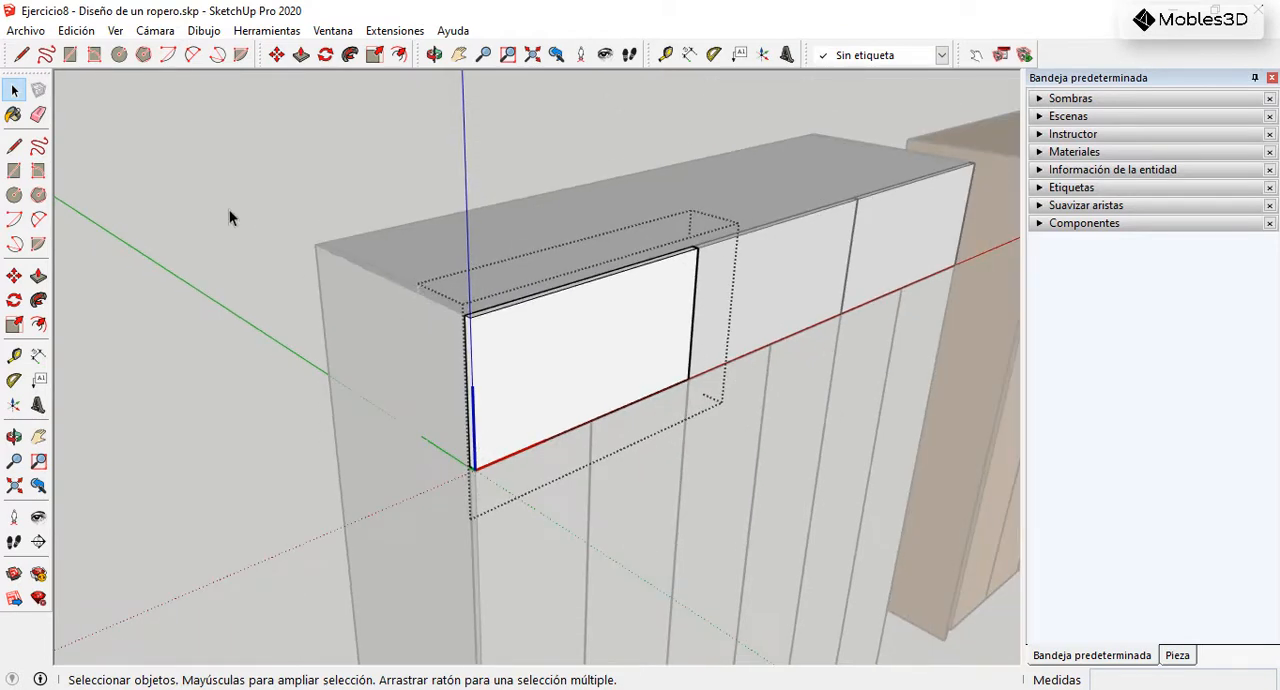
left_click(229, 217)
scroll(543, 294, "down", 2)
middle_click_drag(585, 390, 534, 361)
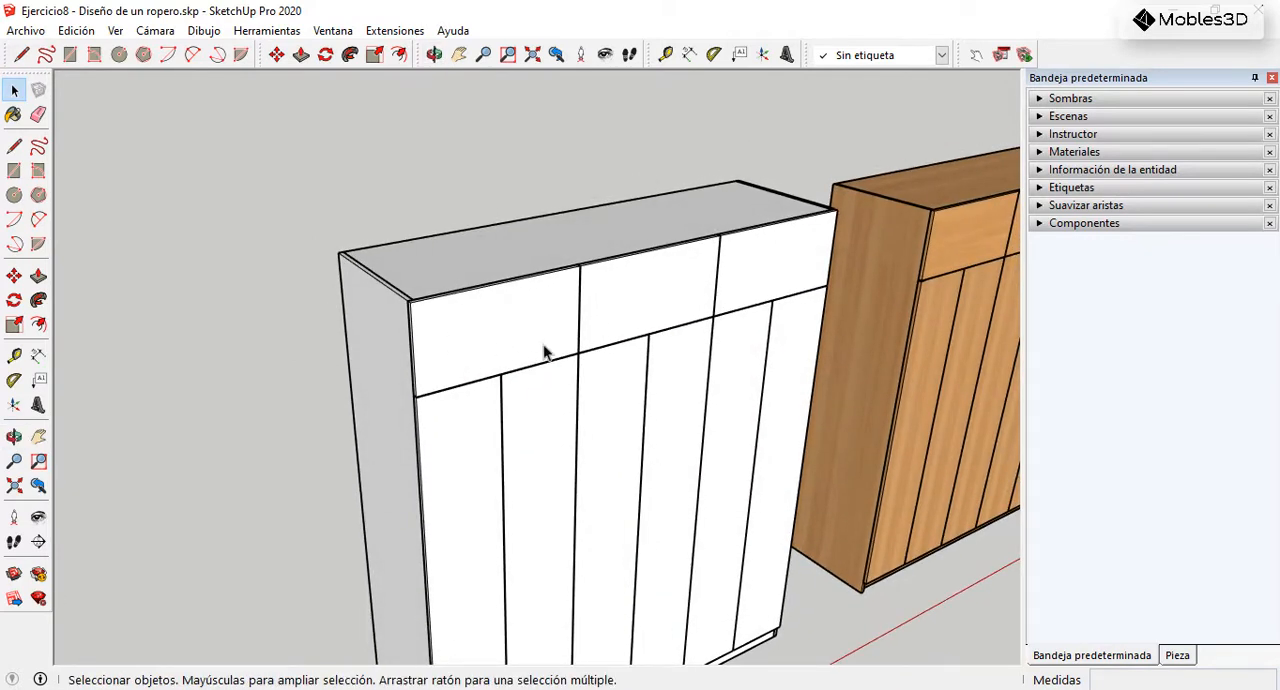
scroll(540, 241, "down", 2)
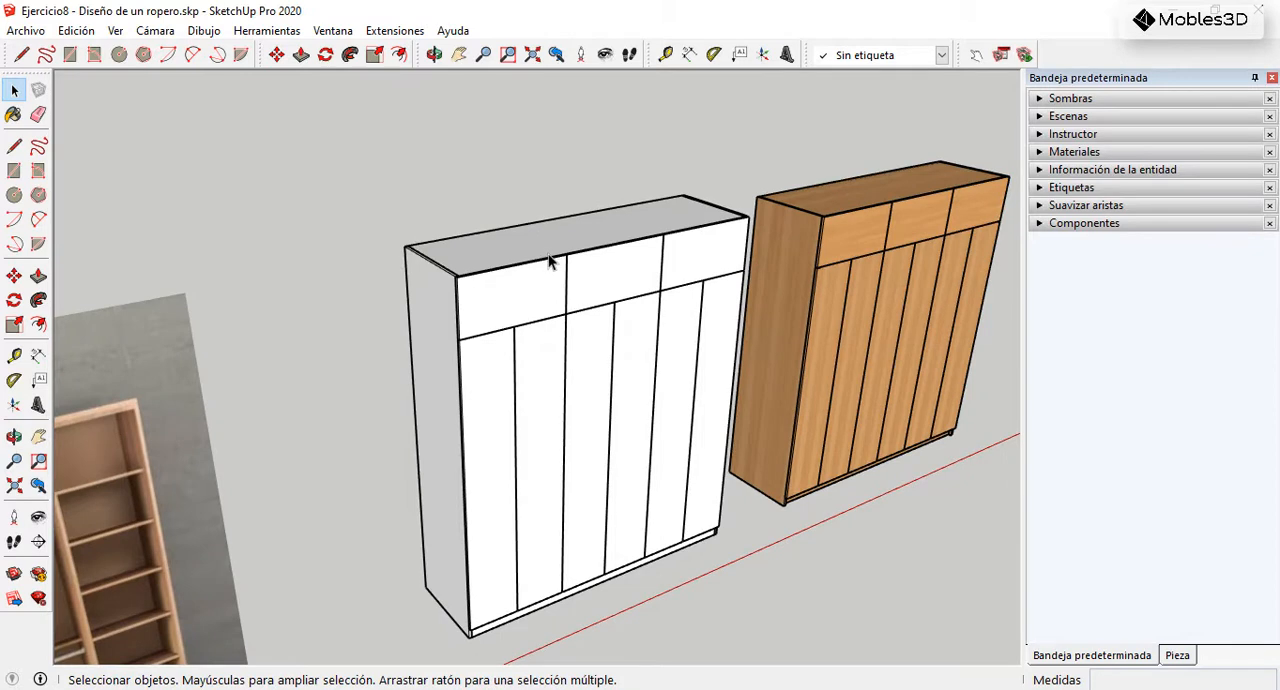
scroll(578, 265, "down", 1)
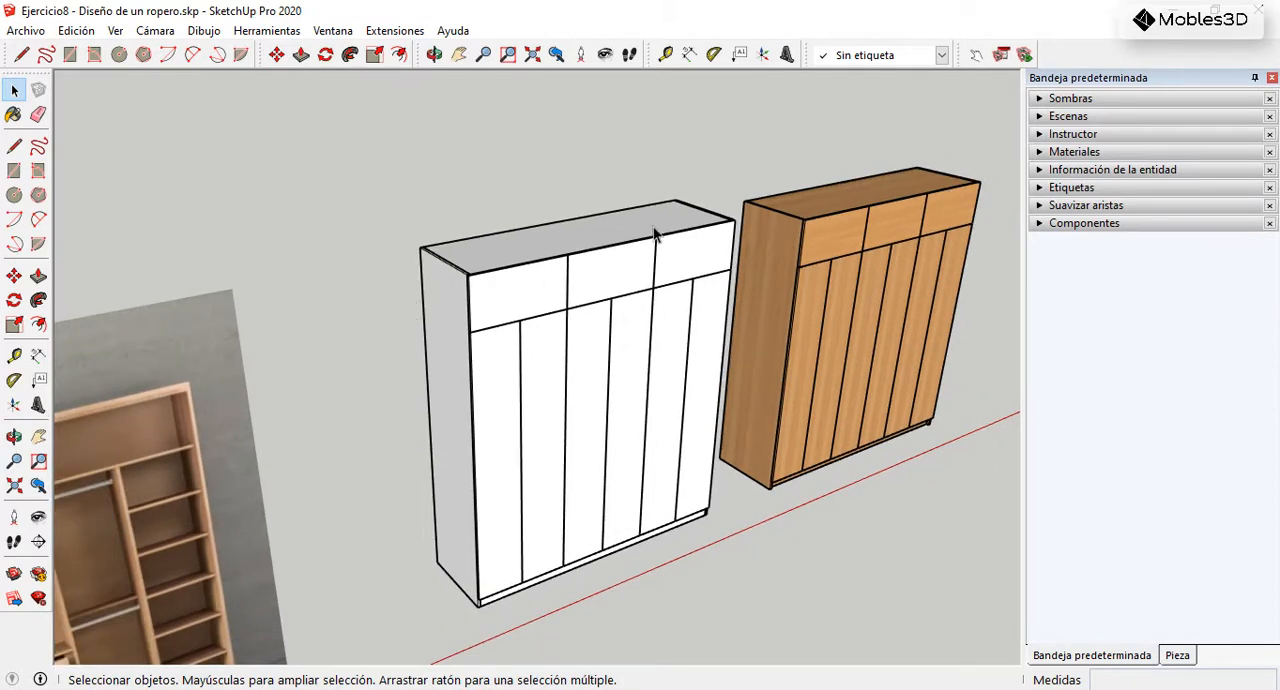
Step: Open the component attributes for the white wardrobe's upper-left door, keeping the attributes window clear of the model
left_click(1024, 57)
left_click_drag(196, 105, 1020, 115)
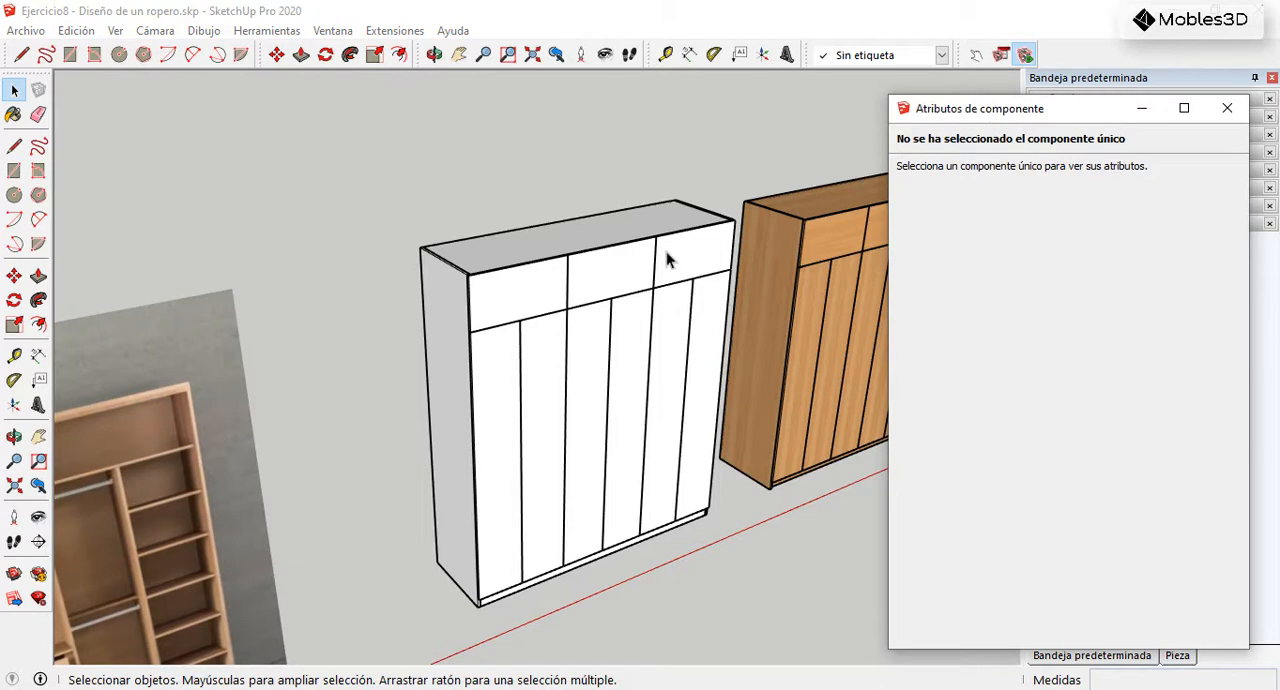
scroll(600, 280, "up", 3)
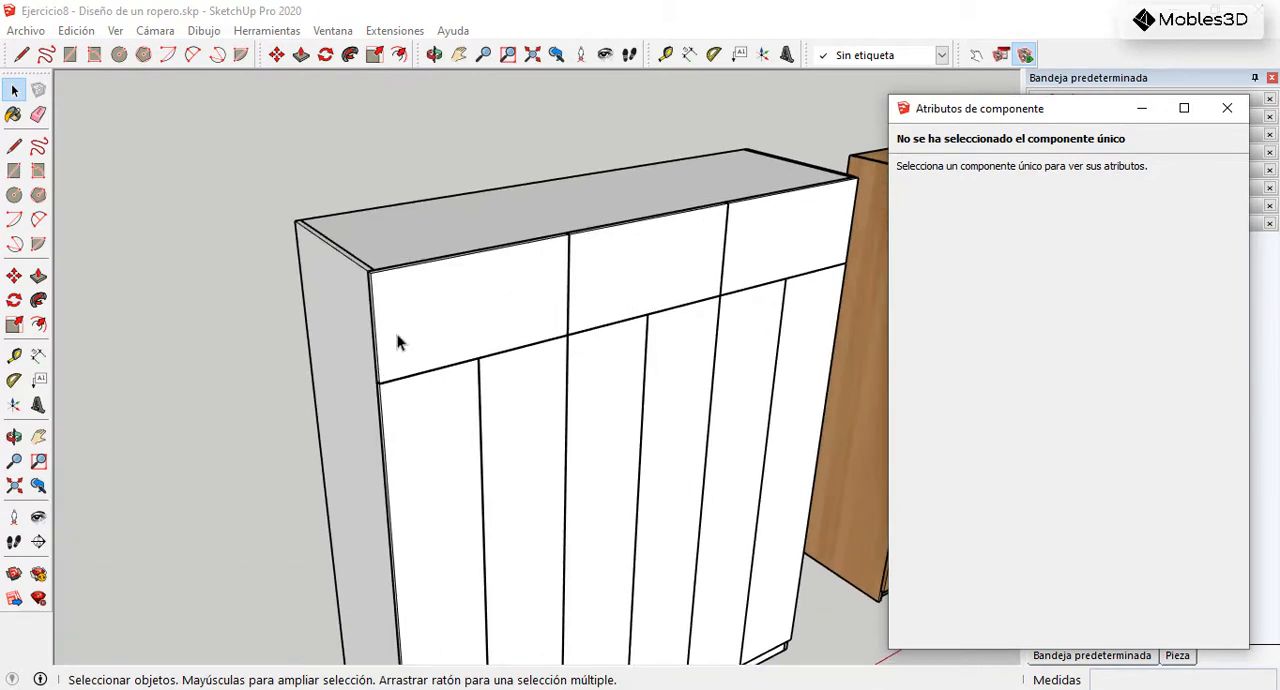
left_click(429, 321)
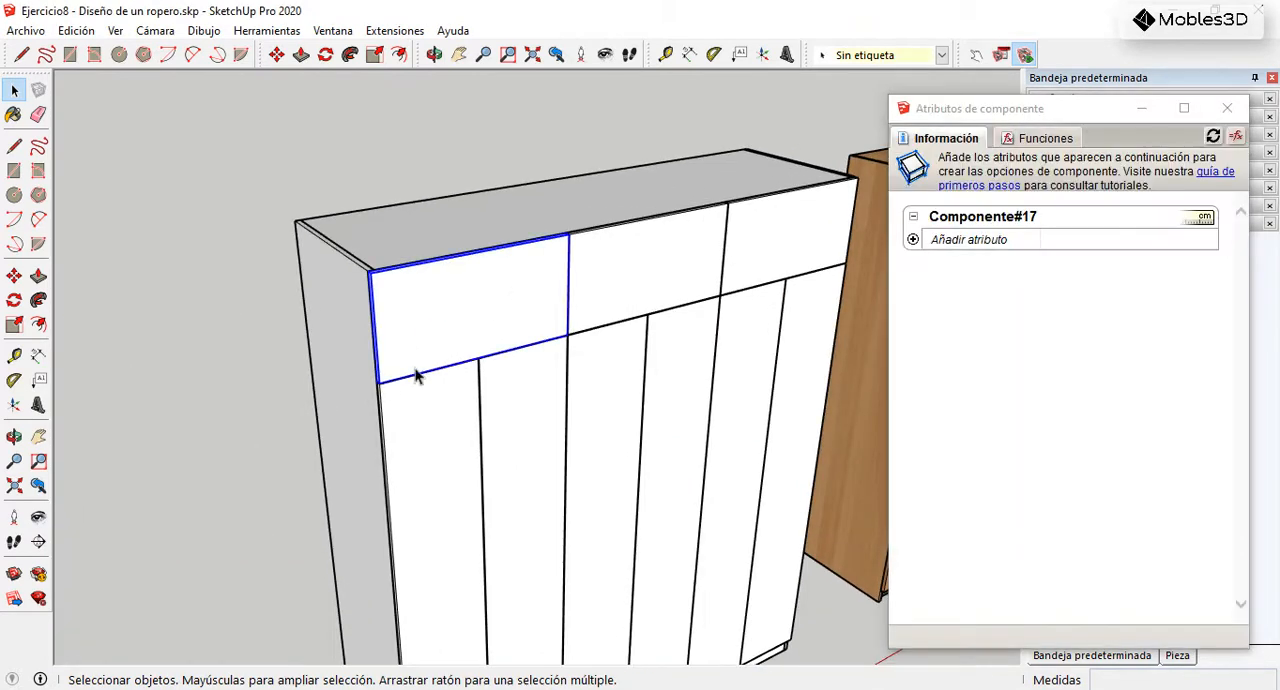
Step: Add the onClick attribute to the white wardrobe's upper-left door component
scroll(734, 257, "down", 2)
scroll(465, 331, "up", 4)
left_click(913, 241)
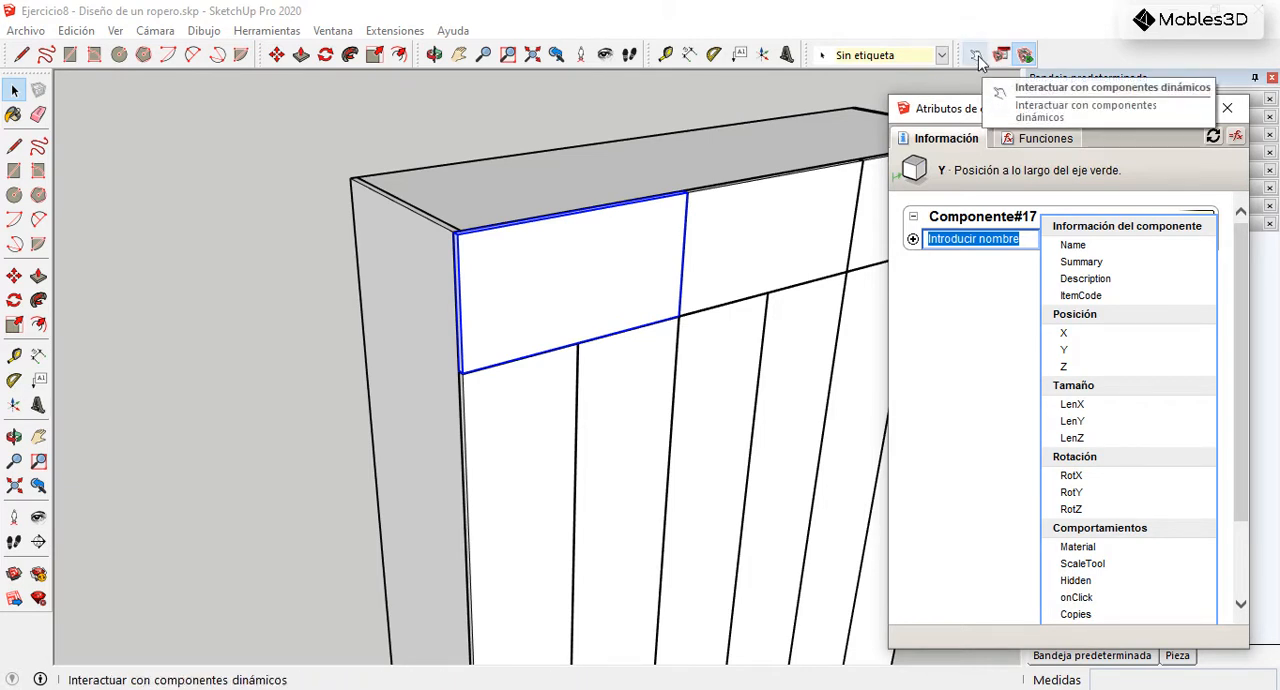
left_click(1092, 602)
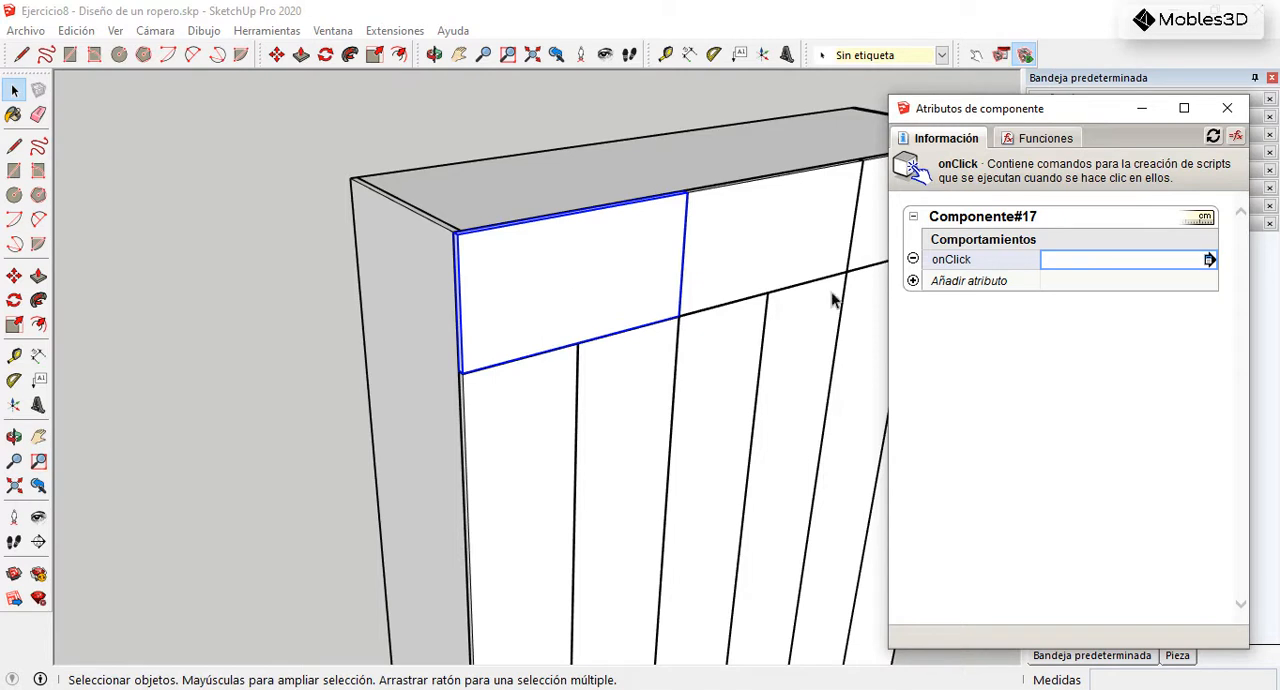
Step: Enter the white wardrobe's upper-left door component, examine the axes origin at its lower corner, and exit the component
left_click(913, 282)
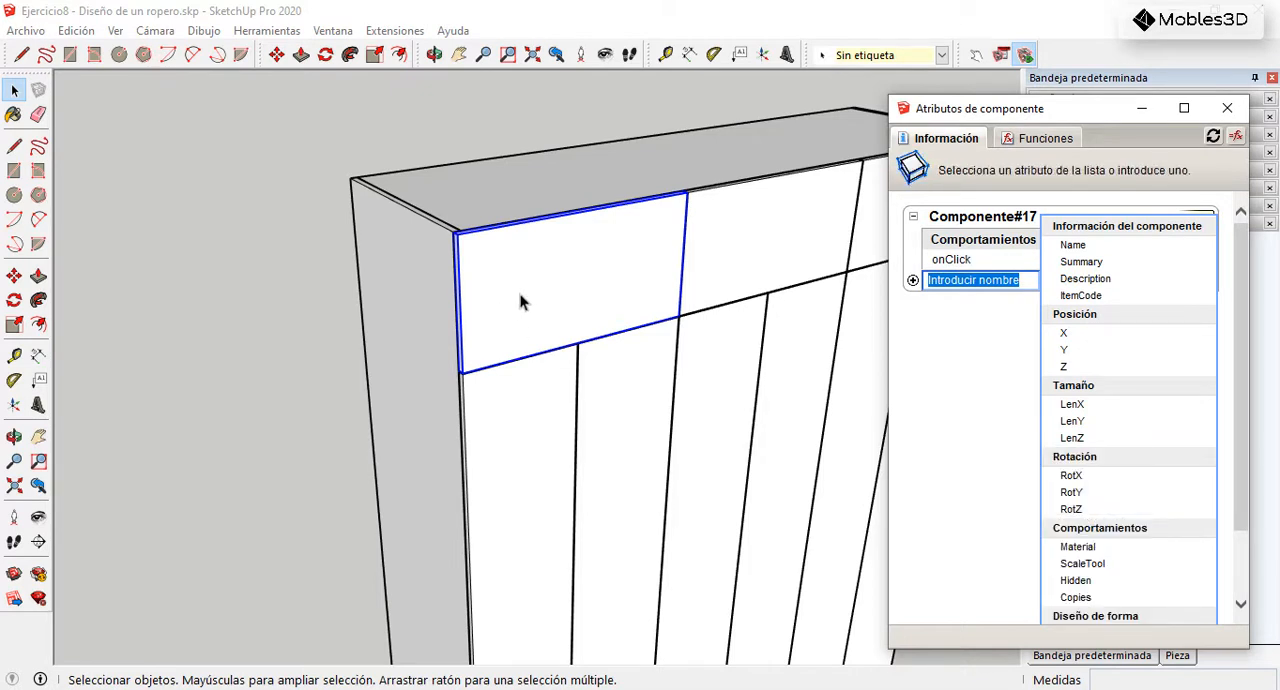
double_click(484, 267)
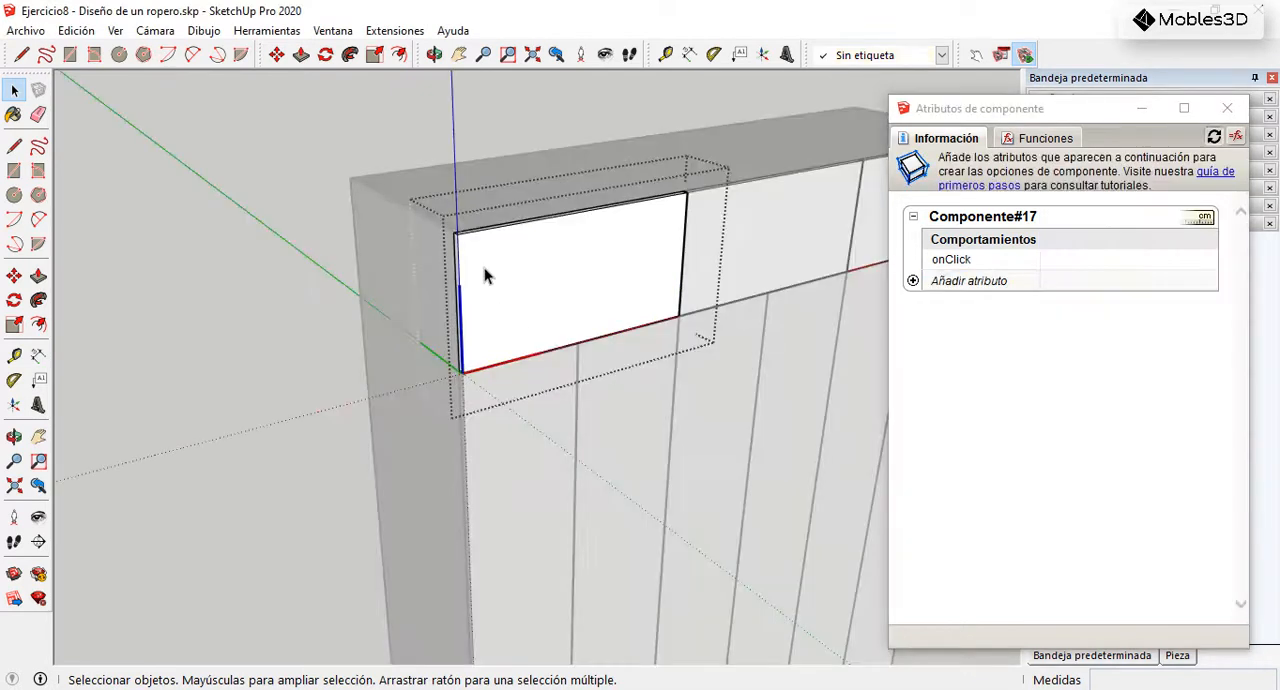
middle_click_drag(491, 366, 469, 380)
scroll(462, 383, "up", 2)
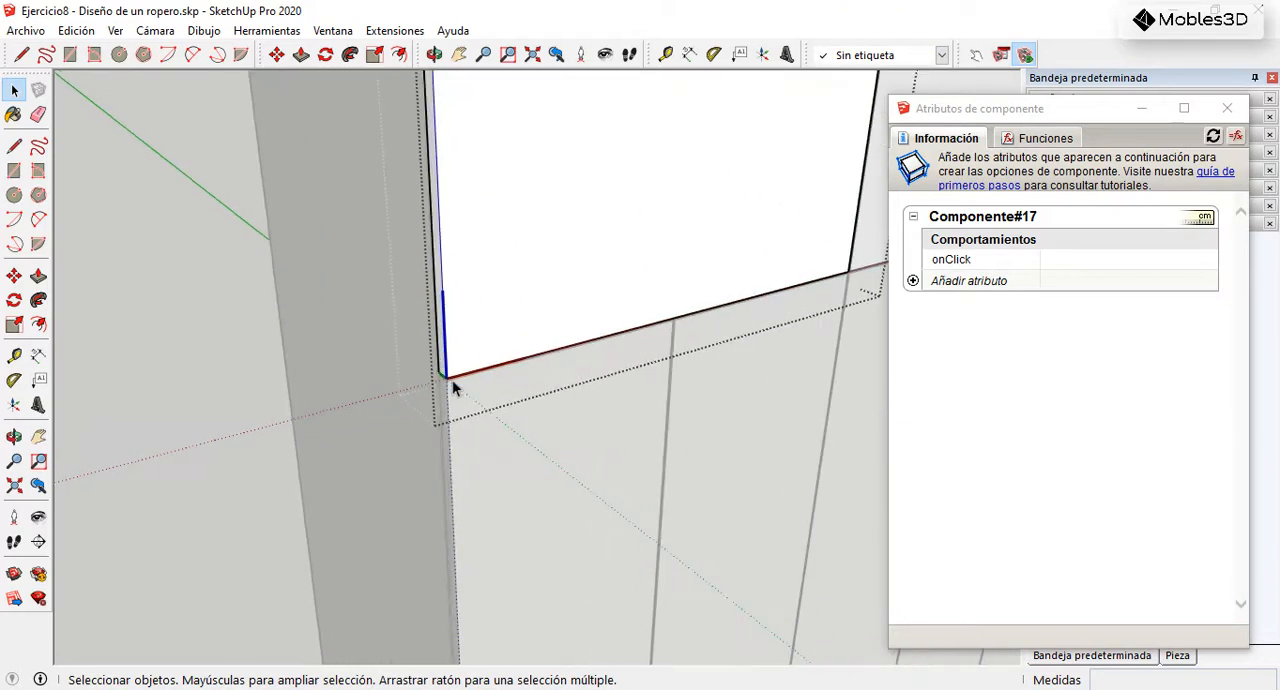
scroll(448, 386, "down", 3)
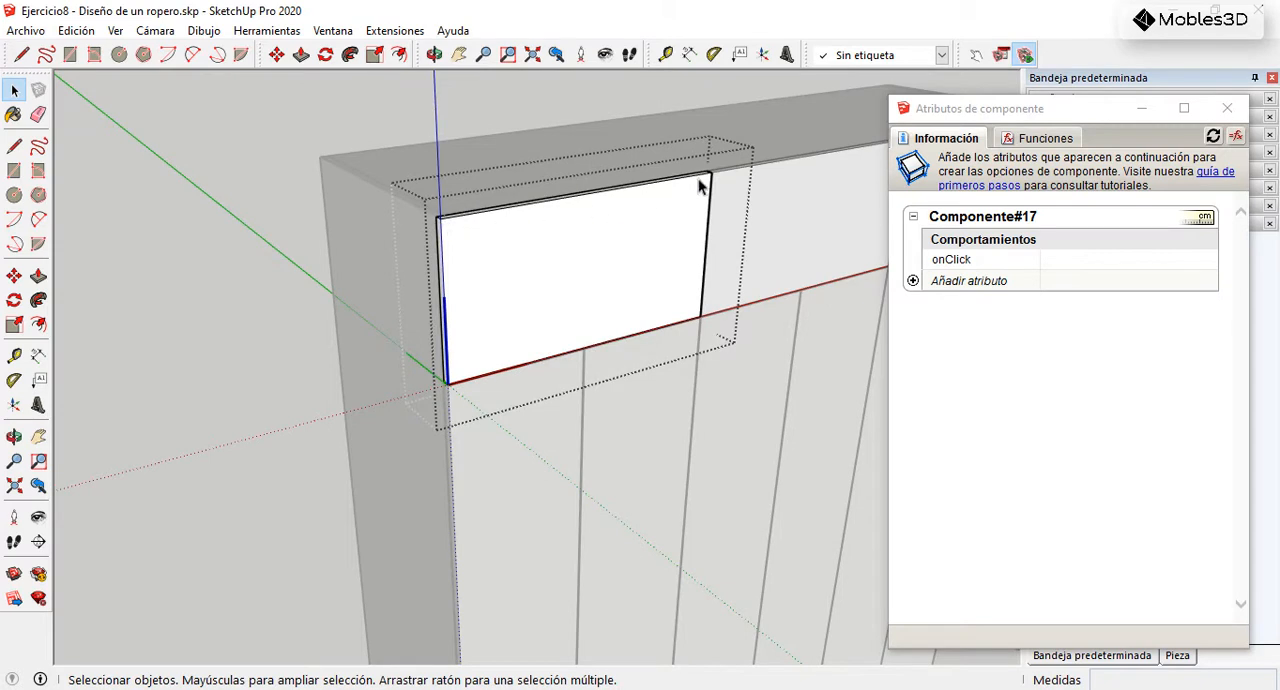
key("Escape")
Step: Relocate the door component's axes to its upper-left front corner, with the red axis along the top edge and the green axis toward the back
right_click(492, 376)
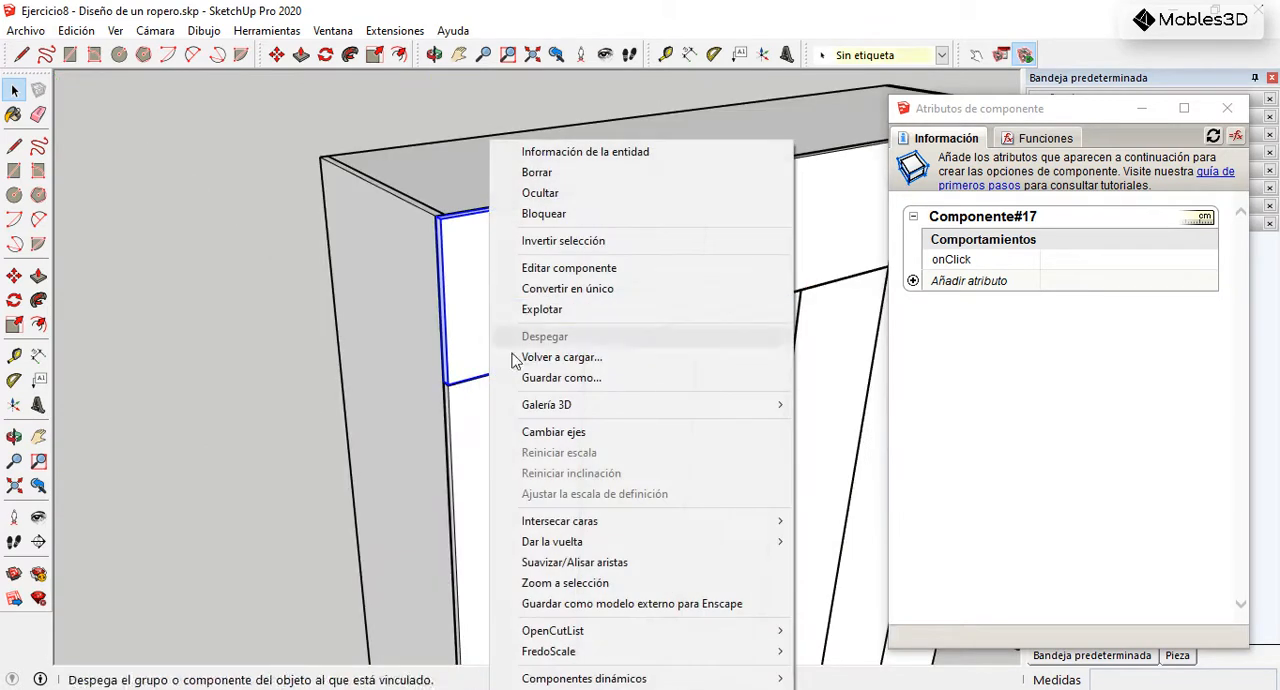
left_click(567, 433)
scroll(438, 220, "up", 4)
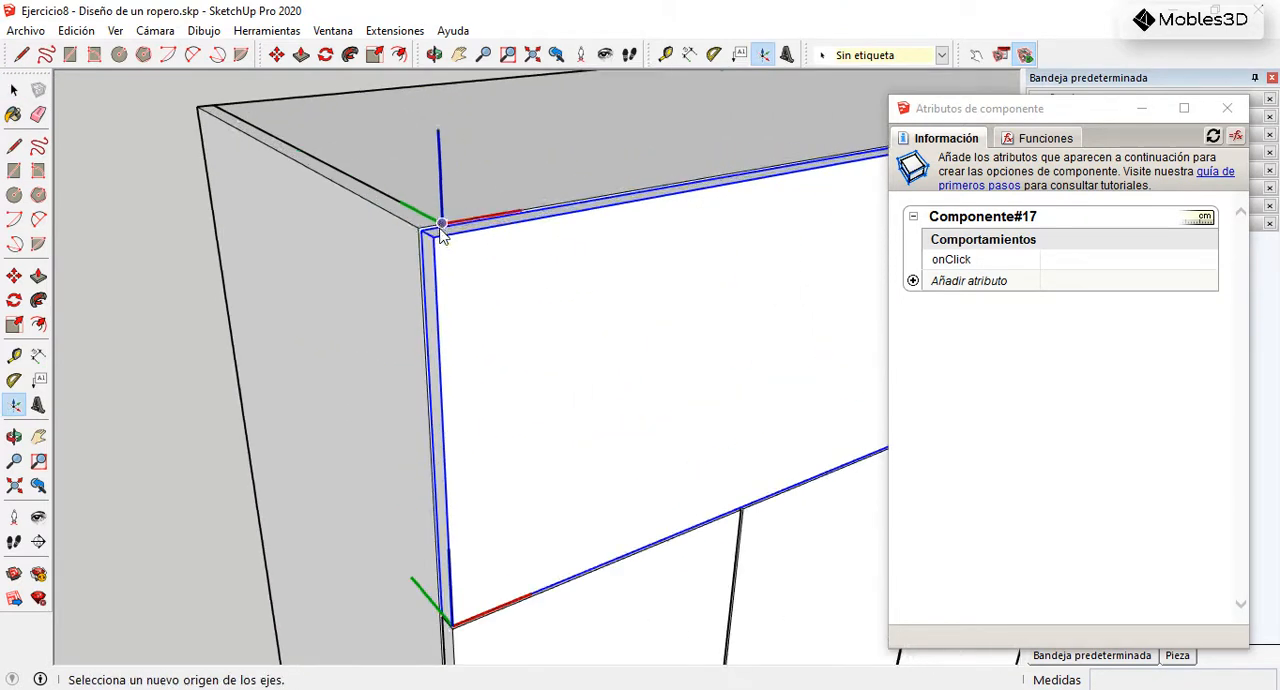
left_click(433, 236)
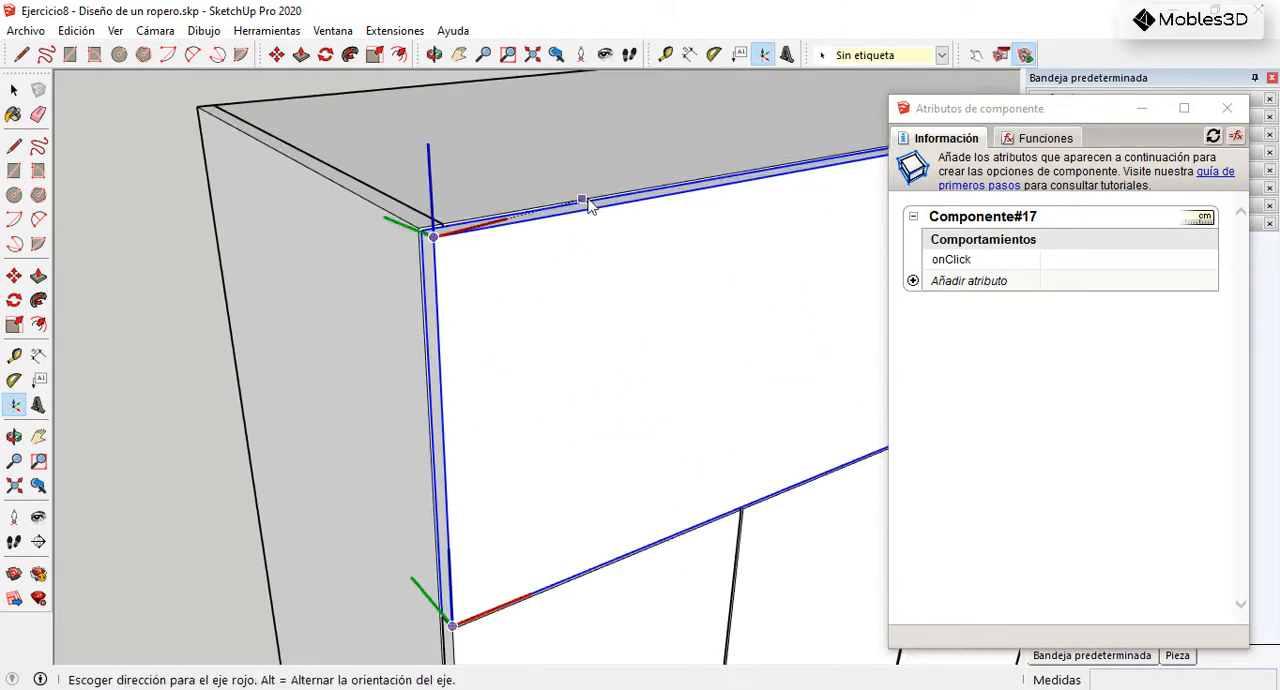
left_click(648, 203)
scroll(628, 237, "down", 2)
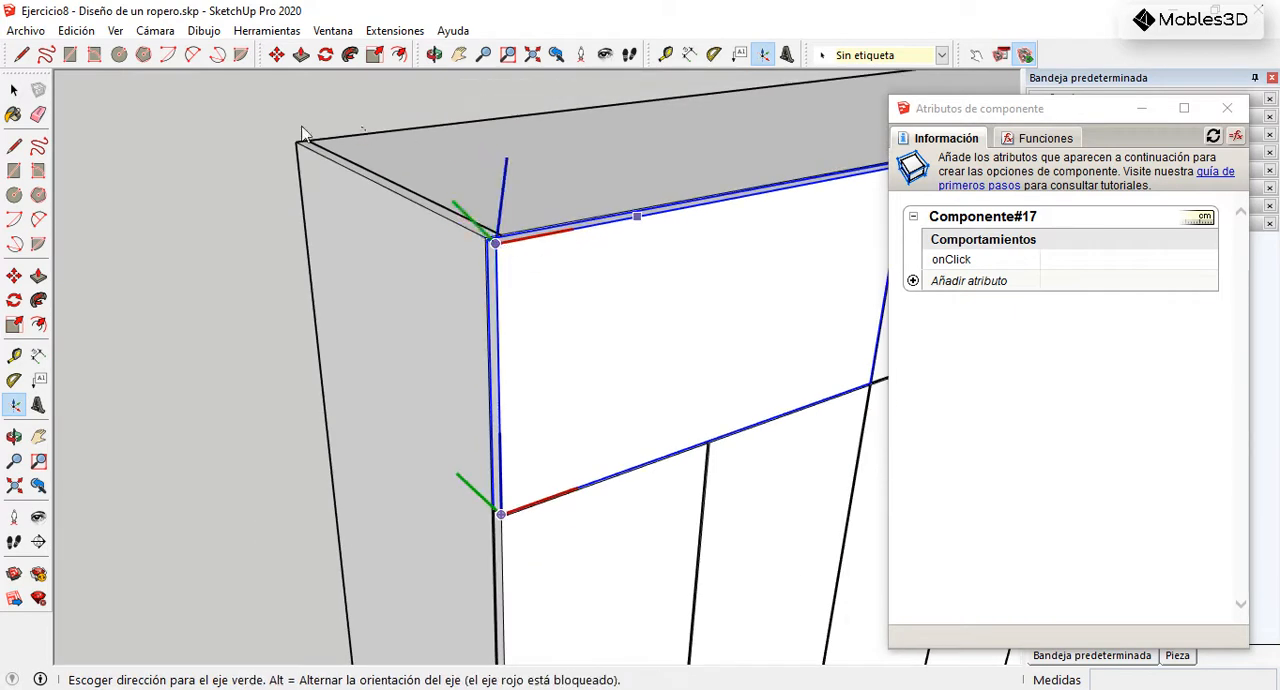
left_click(232, 126)
scroll(280, 205, "down", 2)
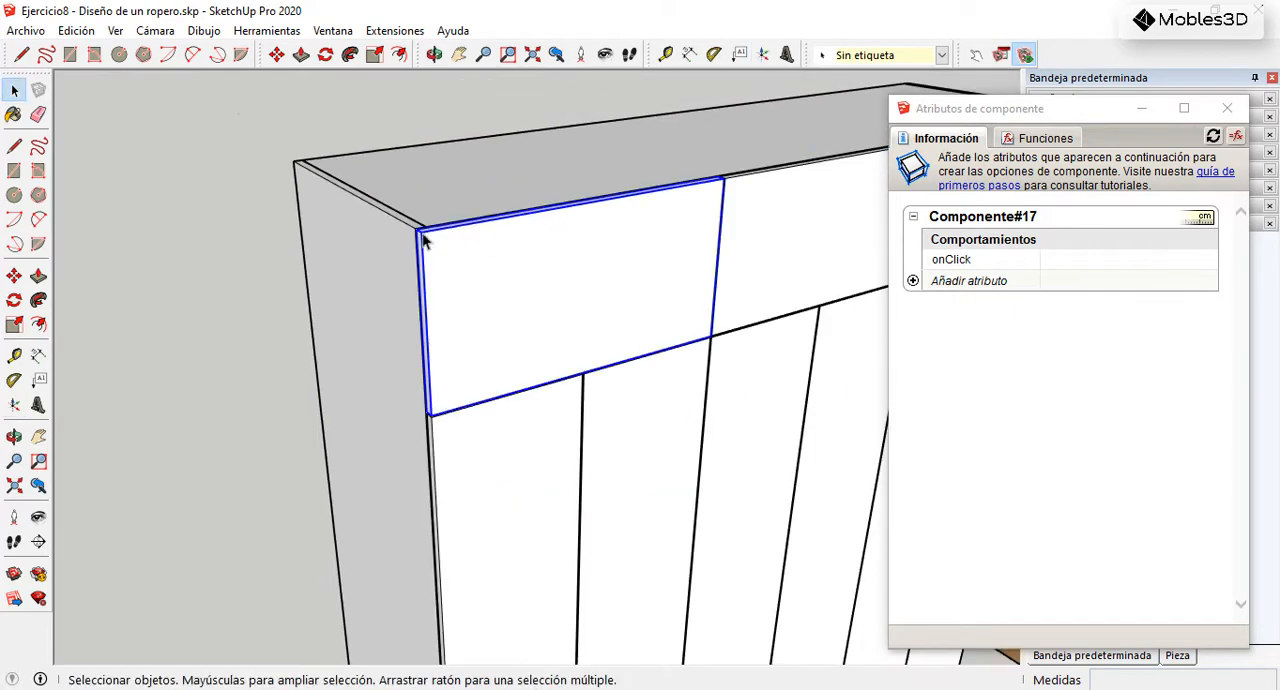
Step: Enter the door component, inspect the relocated axes and the red axis along its top edge, and exit the component
right_click(439, 240)
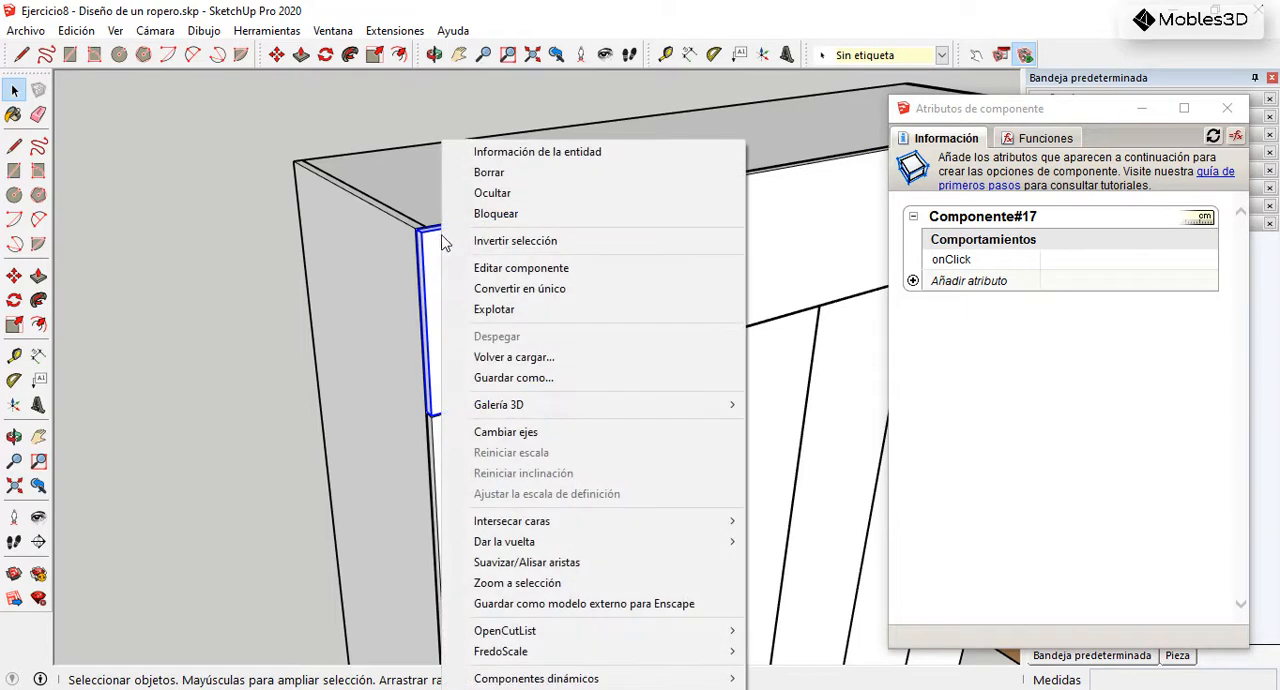
scroll(422, 242, "up", 5)
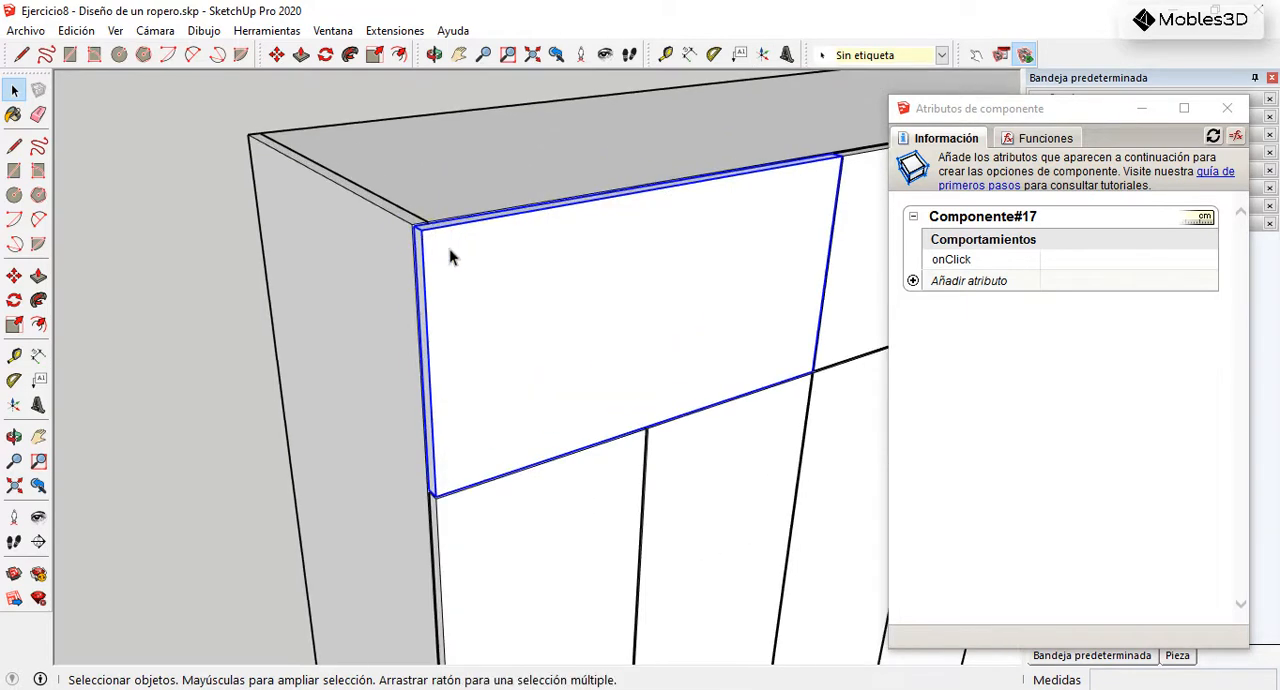
double_click(451, 250)
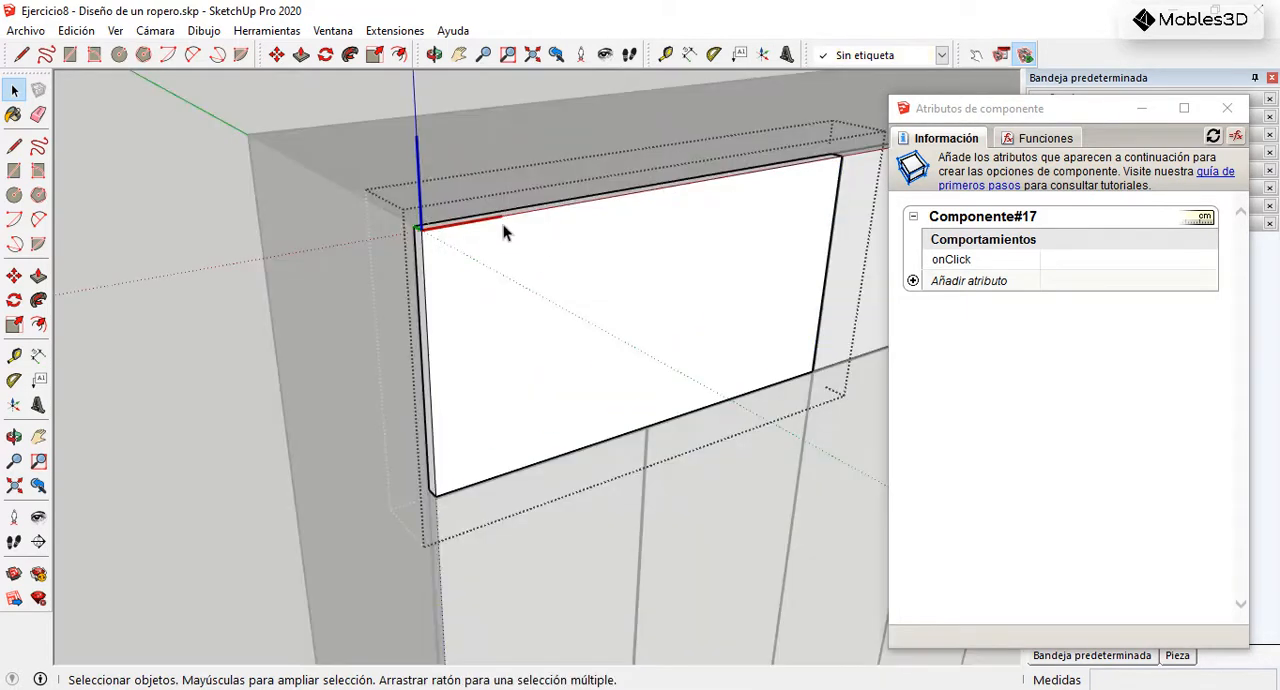
scroll(465, 228, "up", 1)
middle_click_drag(437, 236, 532, 238)
scroll(536, 240, "up", 3)
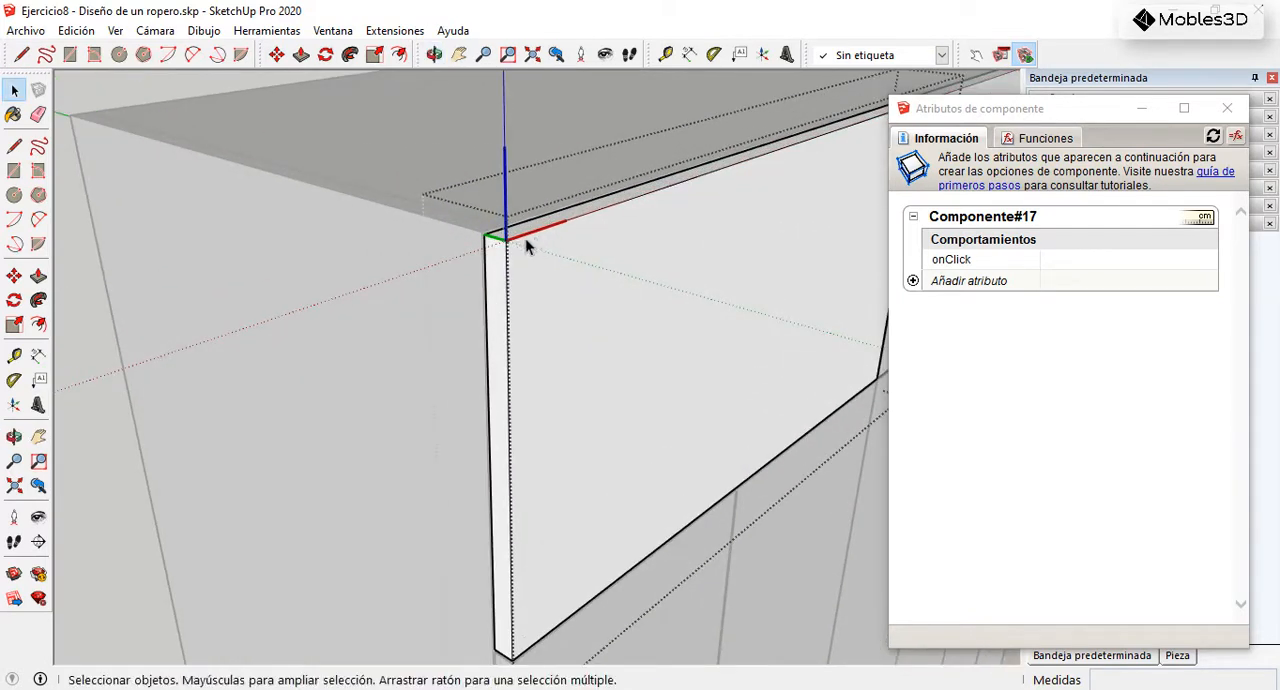
scroll(523, 243, "up", 2)
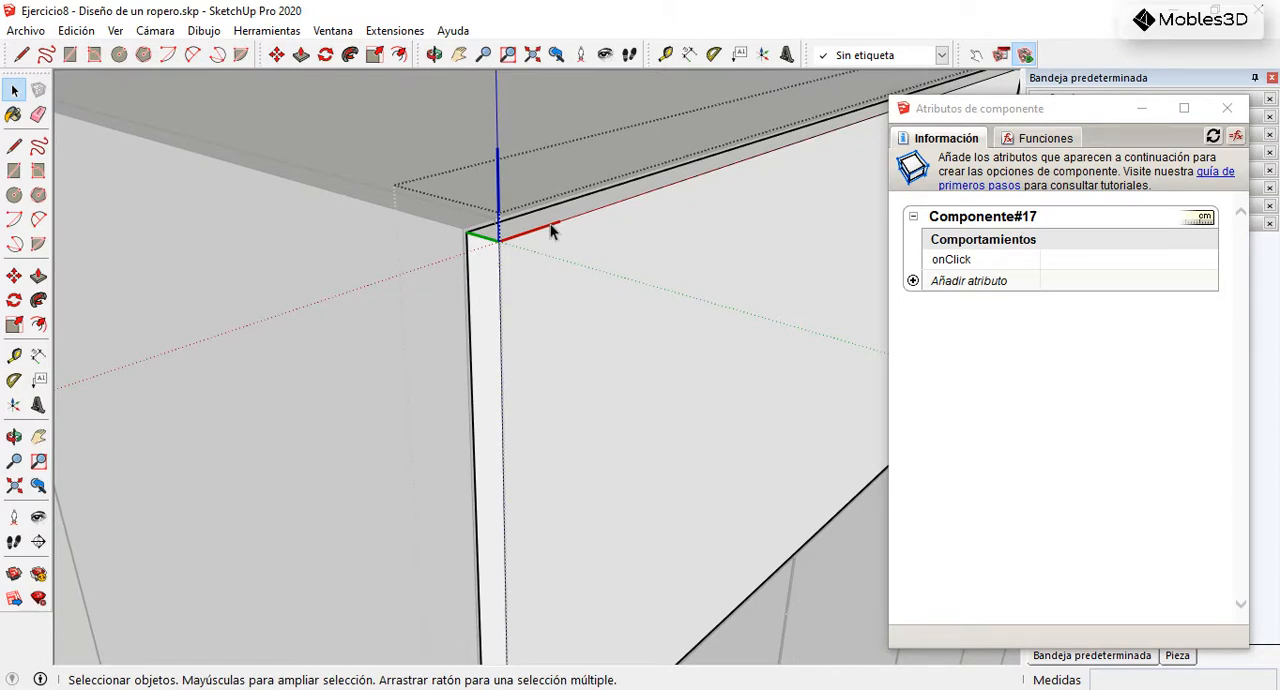
middle_click_drag(569, 237, 338, 236)
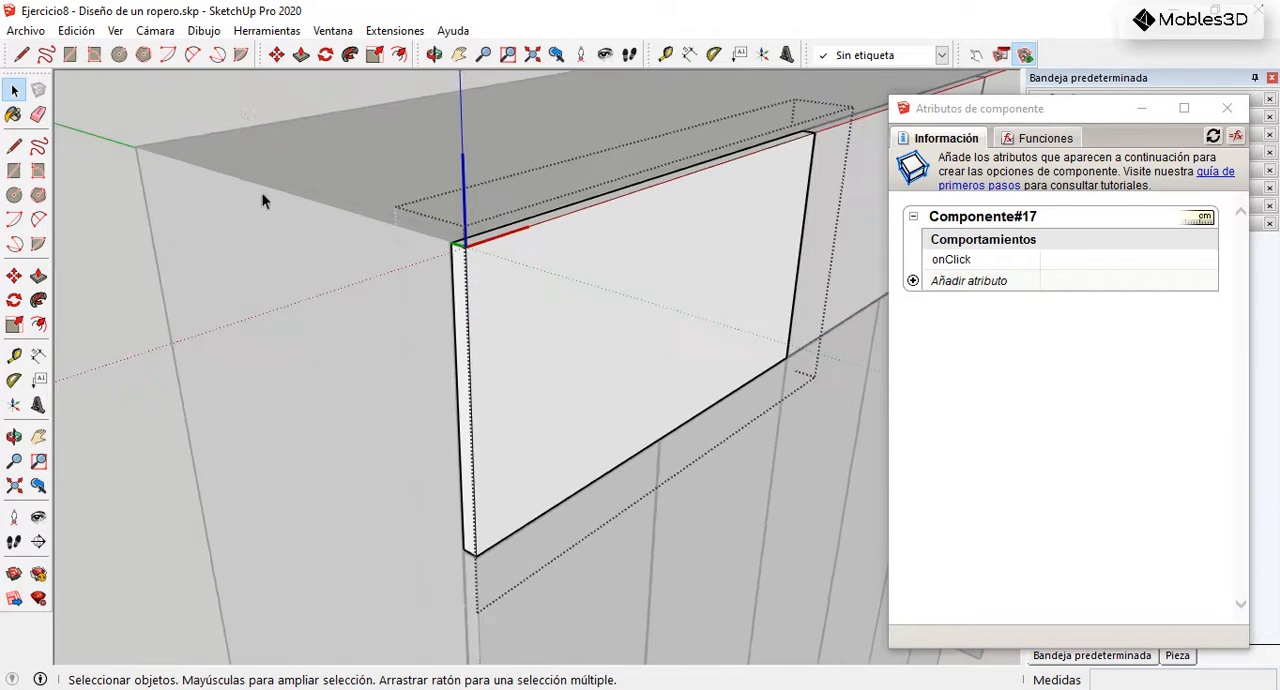
key("Escape")
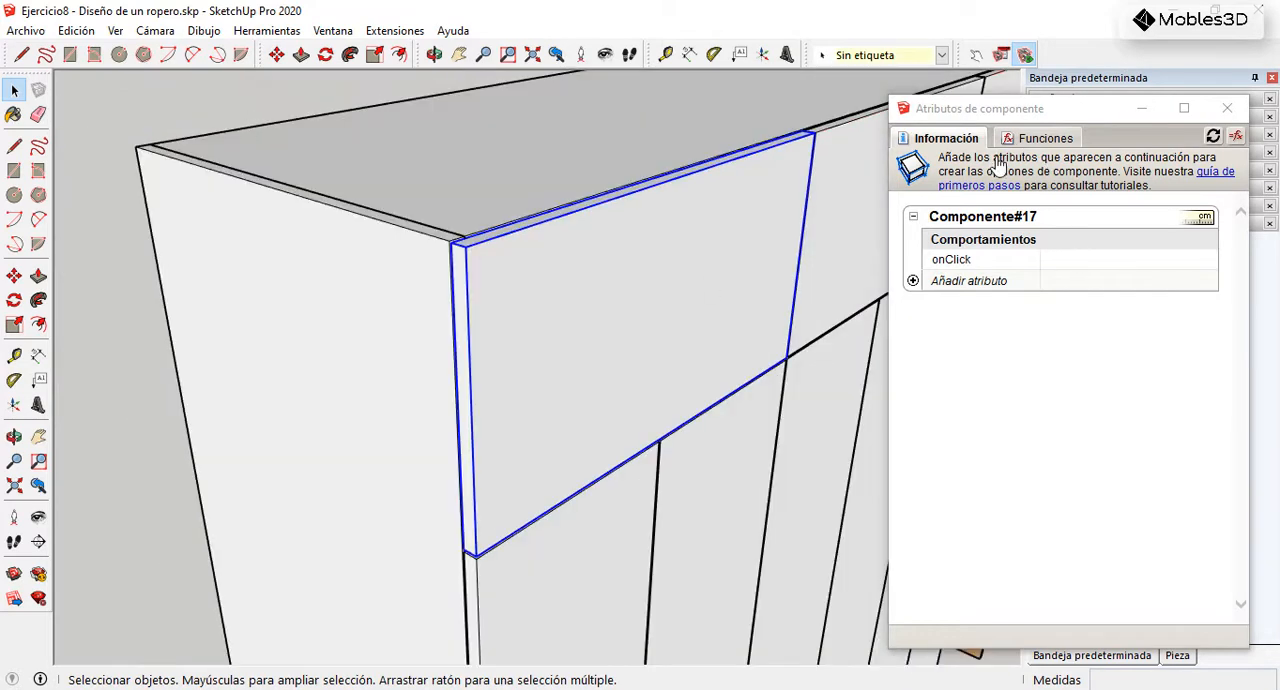
Step: Add the RotX rotation attribute to the upper-left door component
left_click(914, 282)
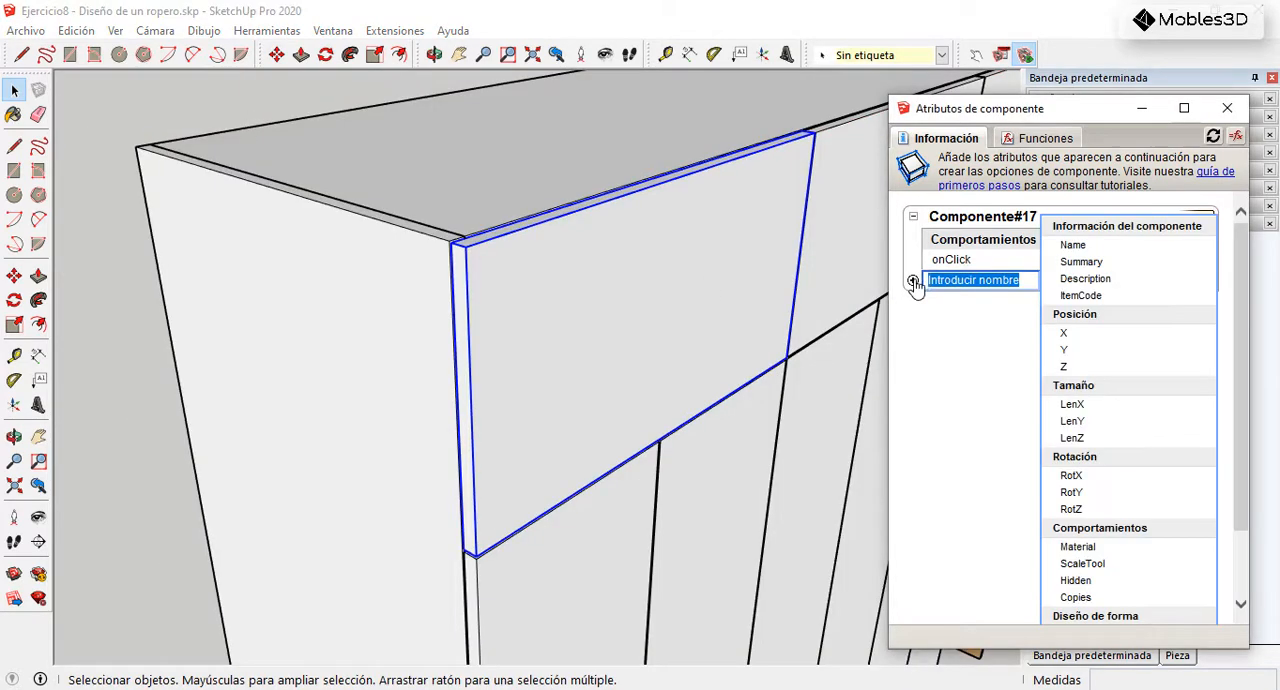
left_click(1070, 476)
scroll(418, 346, "down", 1)
scroll(430, 345, "down", 1)
middle_click_drag(514, 360, 540, 348)
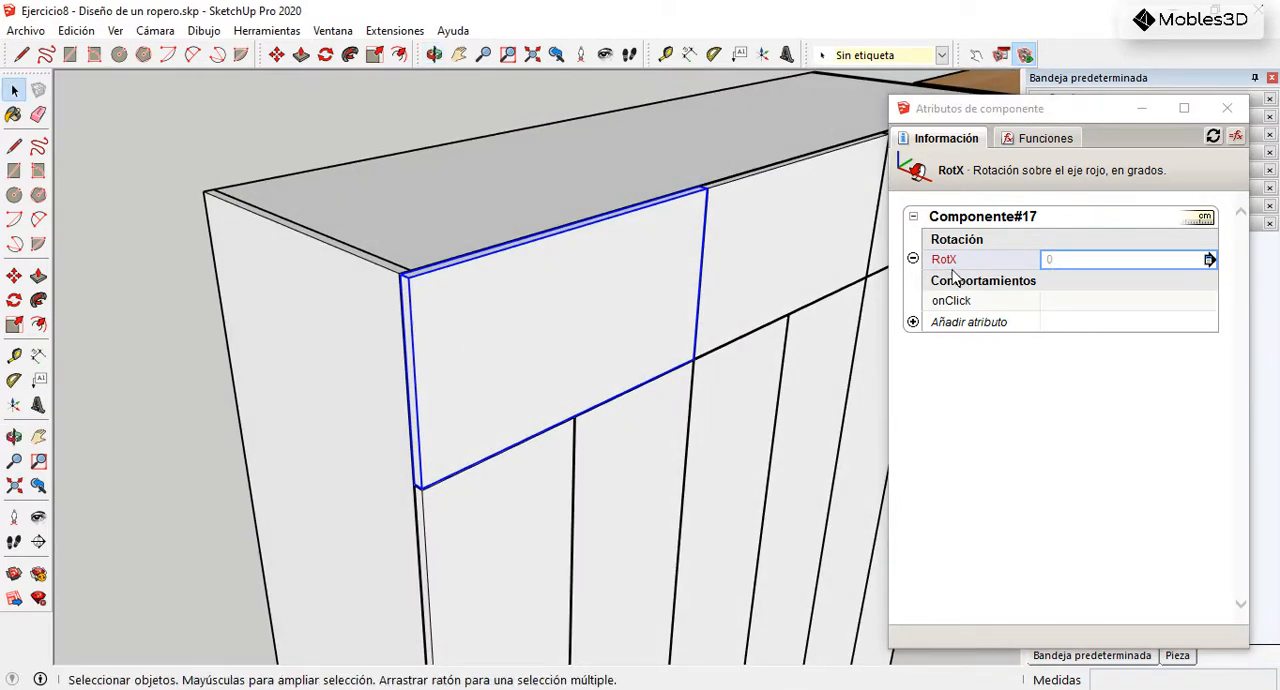
Step: Test the door's opening direction by setting its RotX to 45 and after that to -45
left_click(1059, 261)
type("45")
key("Return")
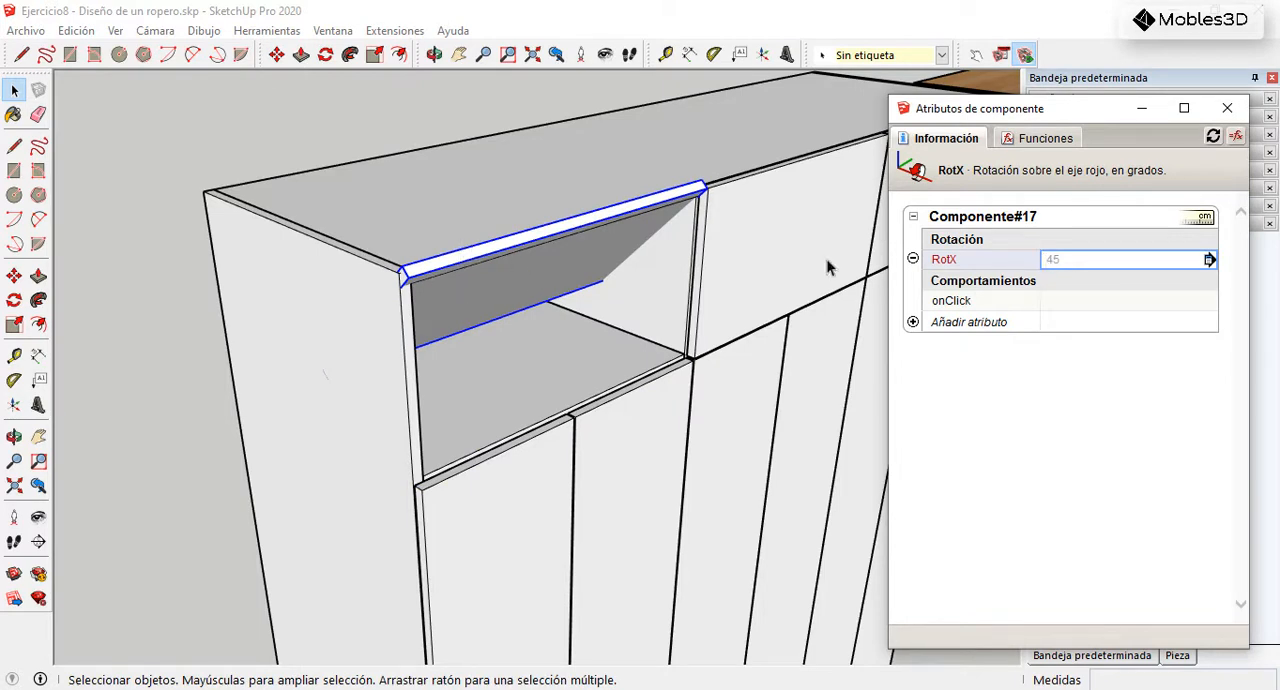
left_click(1050, 260)
key("Return")
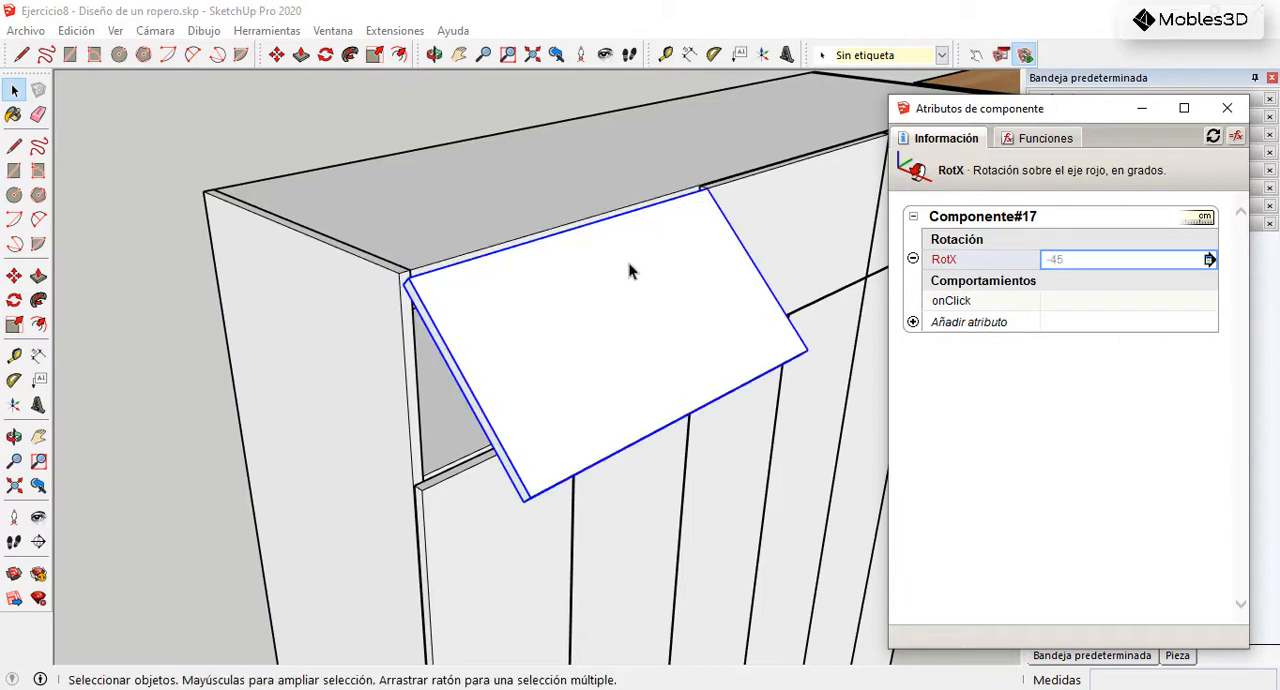
Step: Set the door's RotX to -90 so that it swings fully open
scroll(620, 270, "down", 2)
mouse_move(614, 306)
middle_mouse_down()
mouse_move(595, 163)
mouse_move(589, 304)
middle_mouse_up()
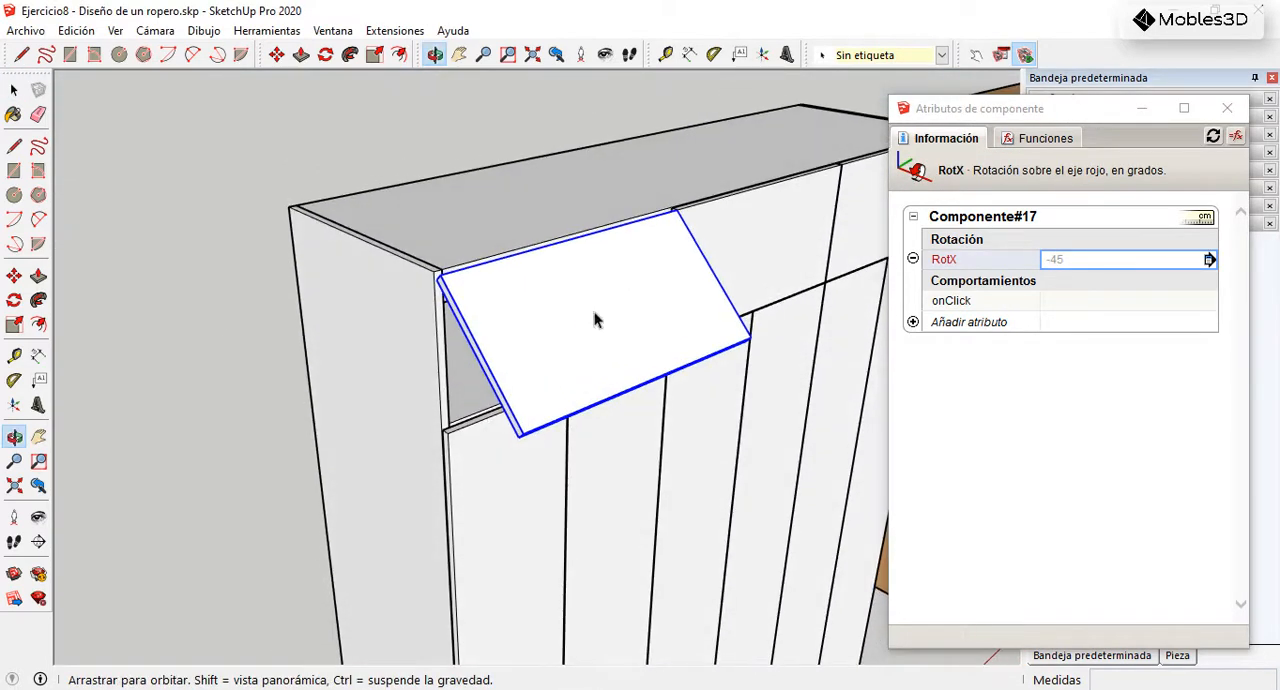
left_click(1086, 260)
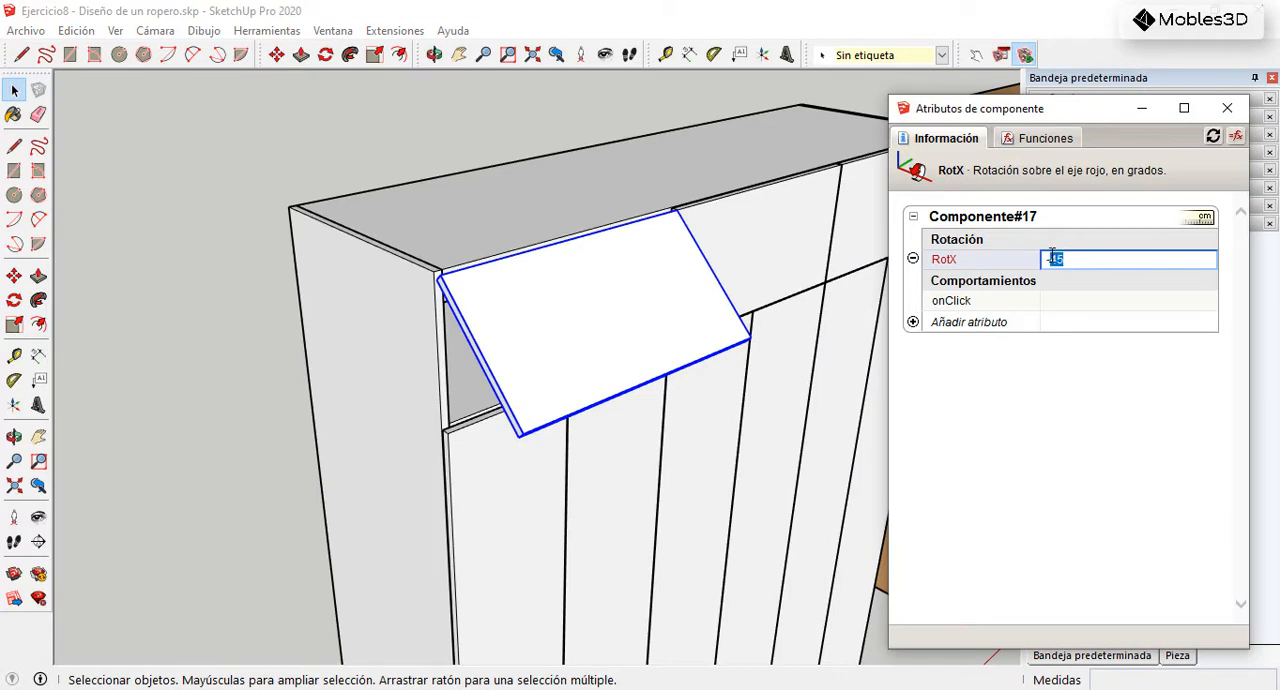
key("Return")
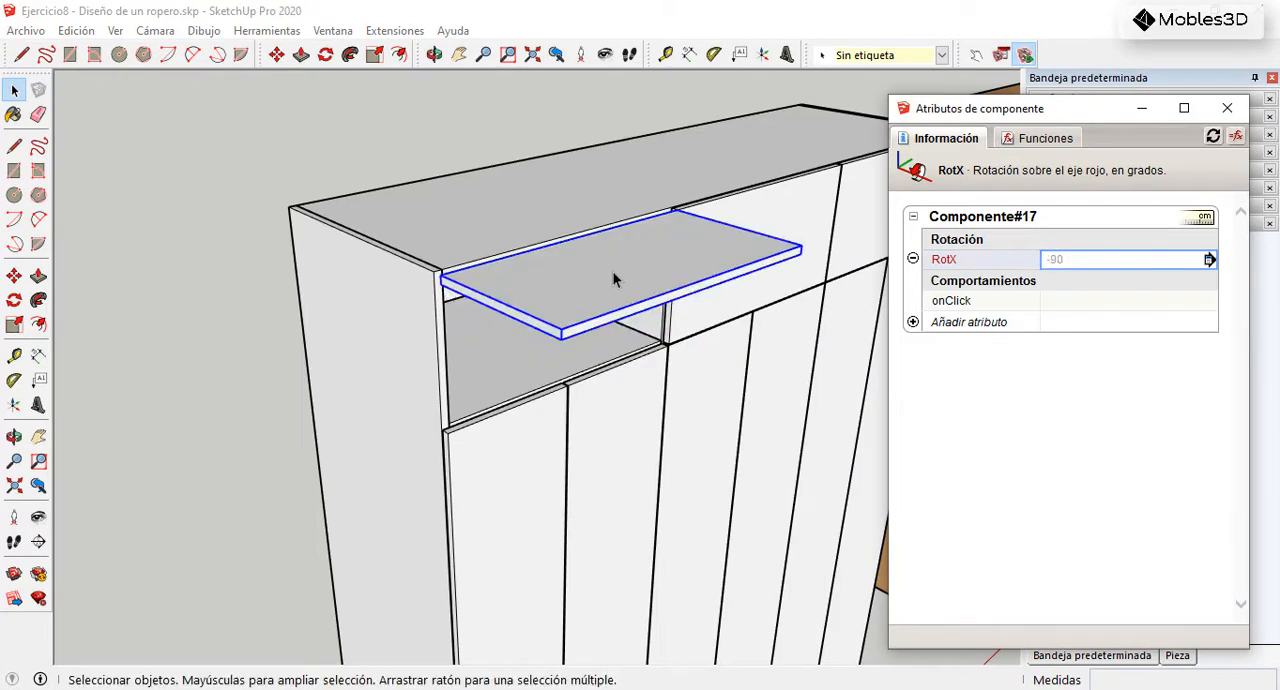
scroll(595, 273, "down", 1)
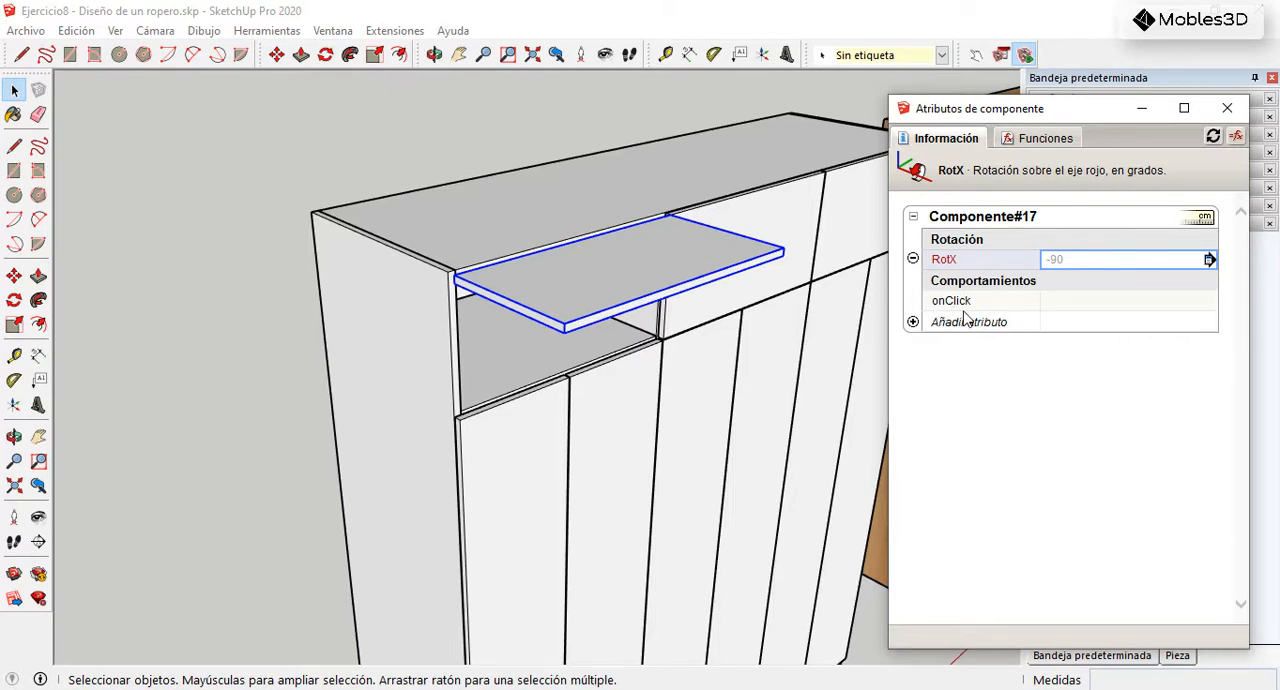
Step: Insert the ANIMATE function template into the door's onClick attribute
left_click(1068, 302)
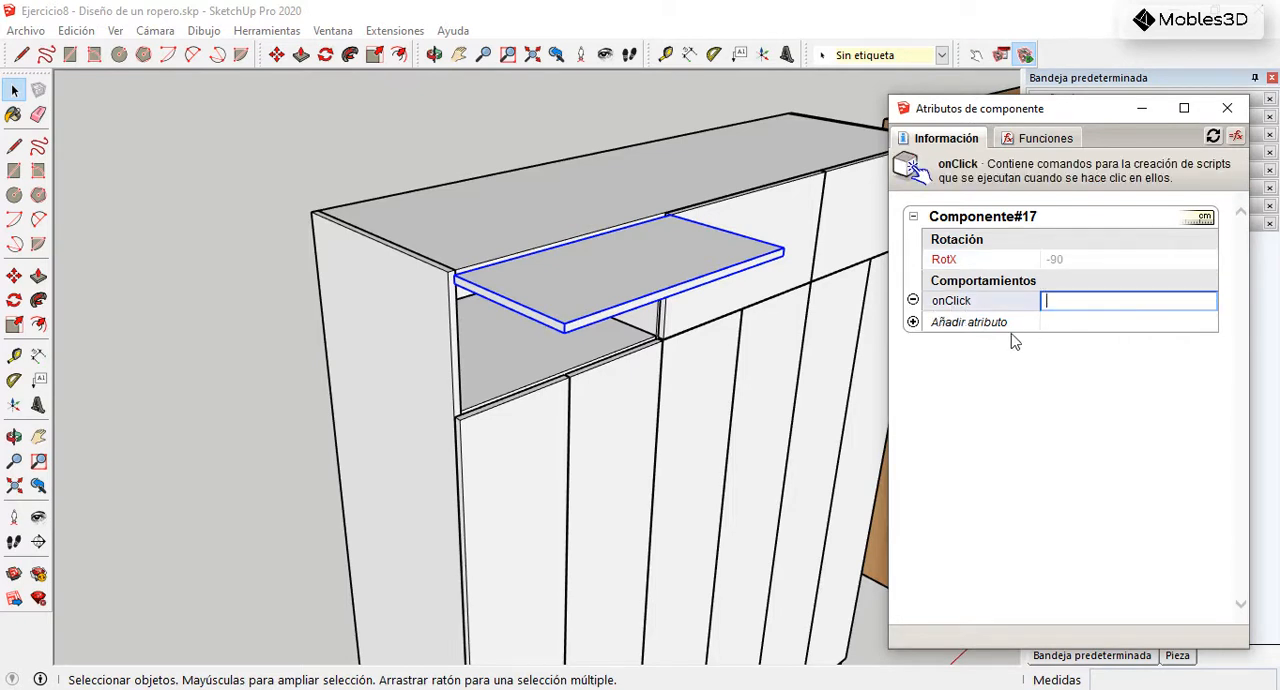
left_click(1028, 146)
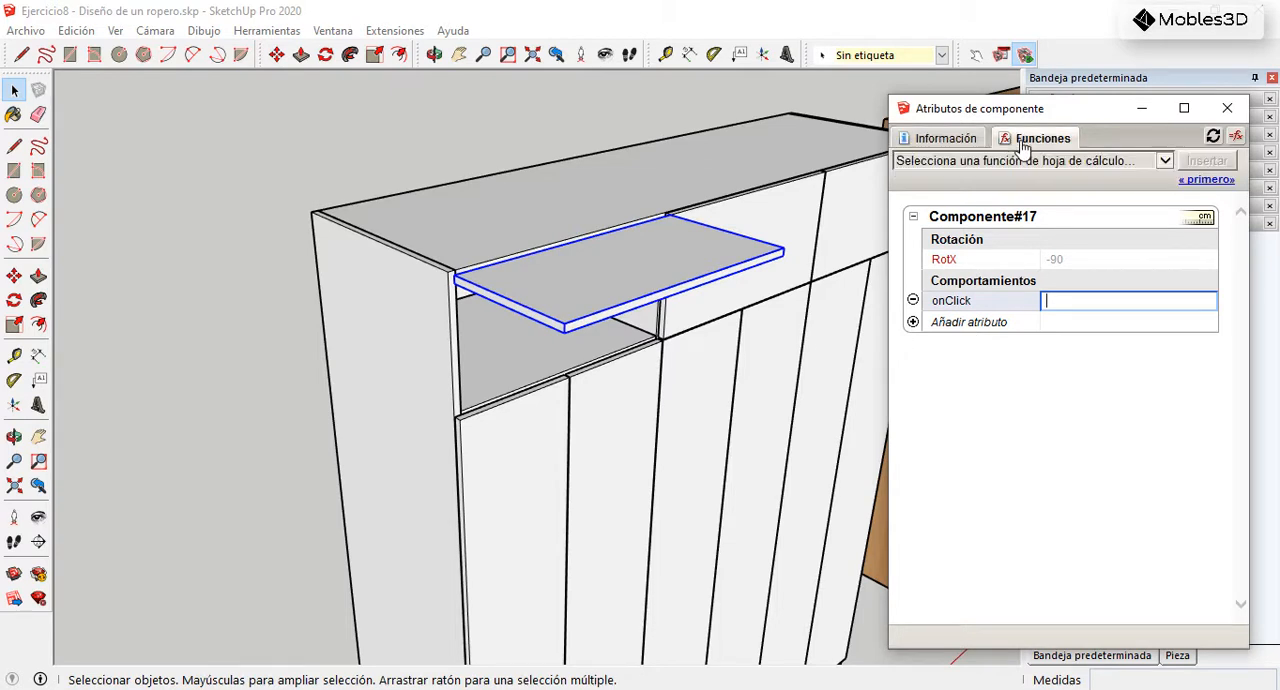
left_click(1163, 162)
scroll(1072, 442, "down", 10)
scroll(1072, 442, "down", 15)
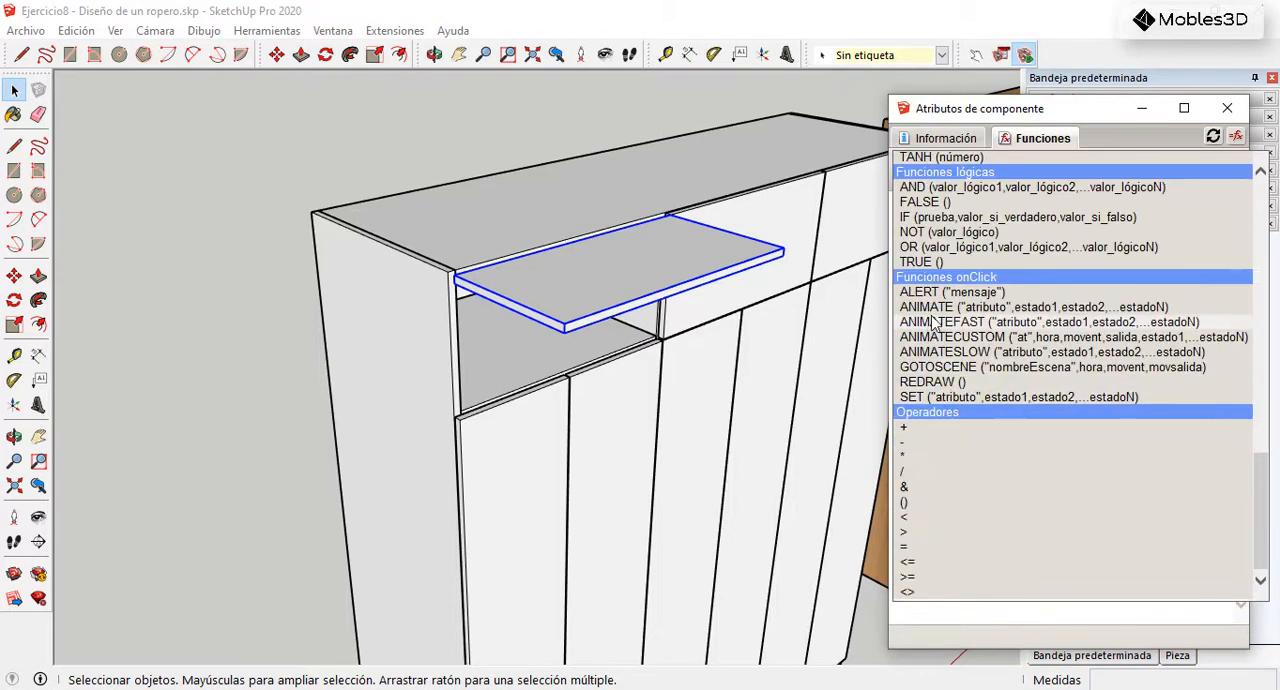
left_click(945, 307)
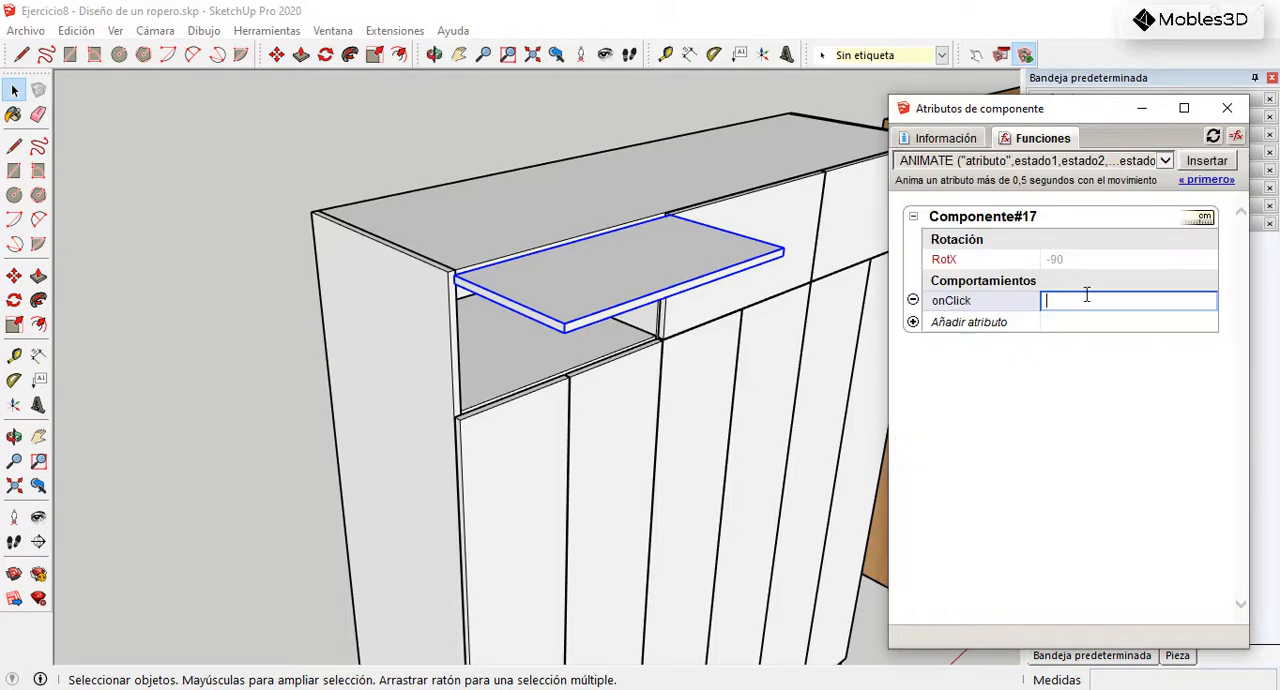
left_click(1206, 161)
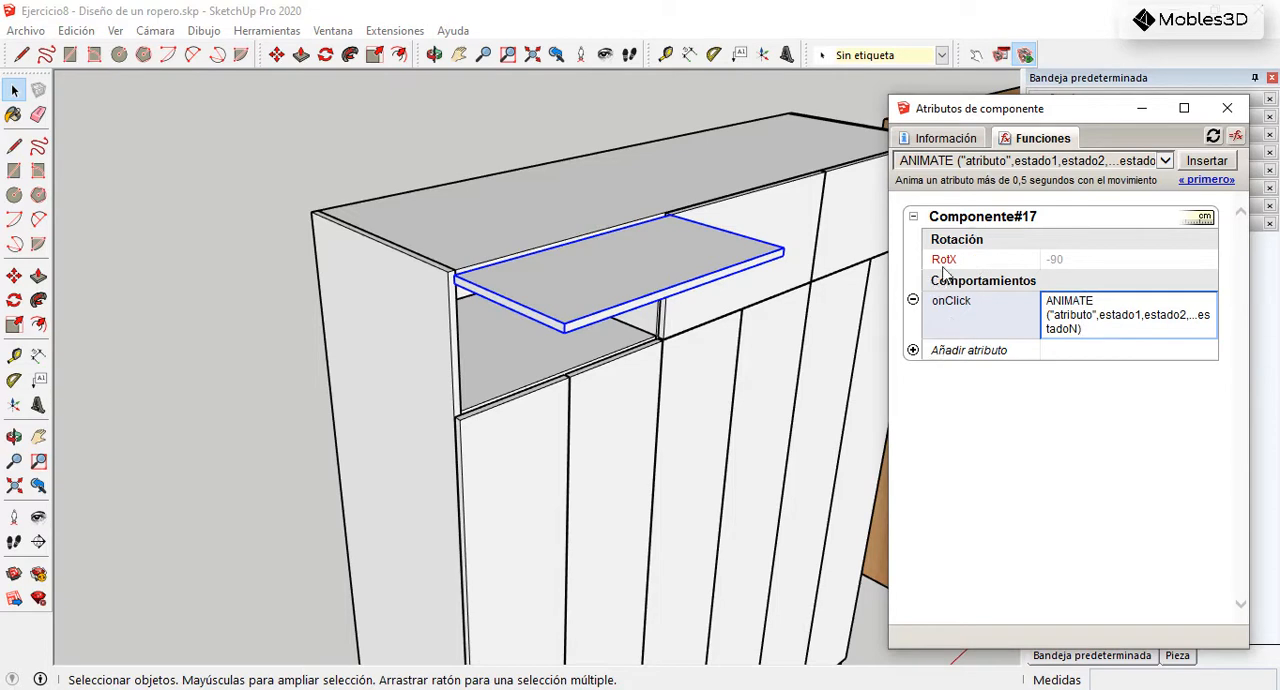
Step: Replace the placeholders in the door's onClick function so that it reads ANIMATE("RotX",0,-45,-90)
left_click_drag(1093, 318, 1055, 318)
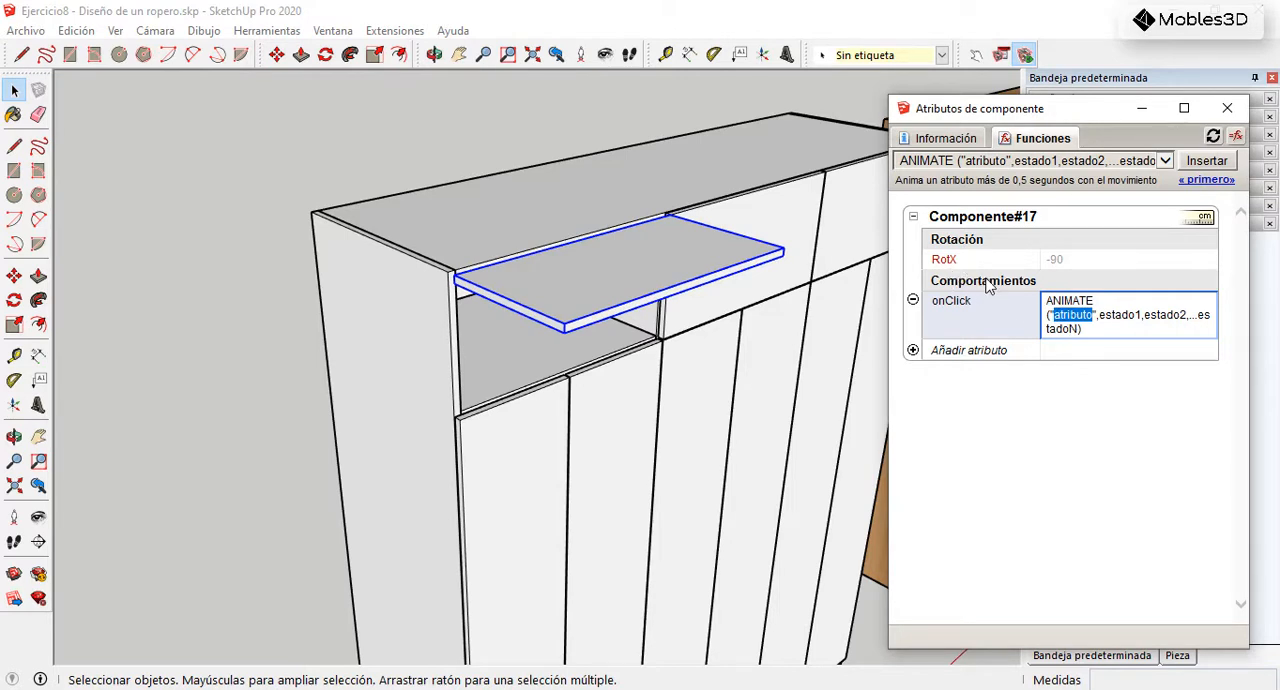
key("BackSpace")
left_click(950, 261)
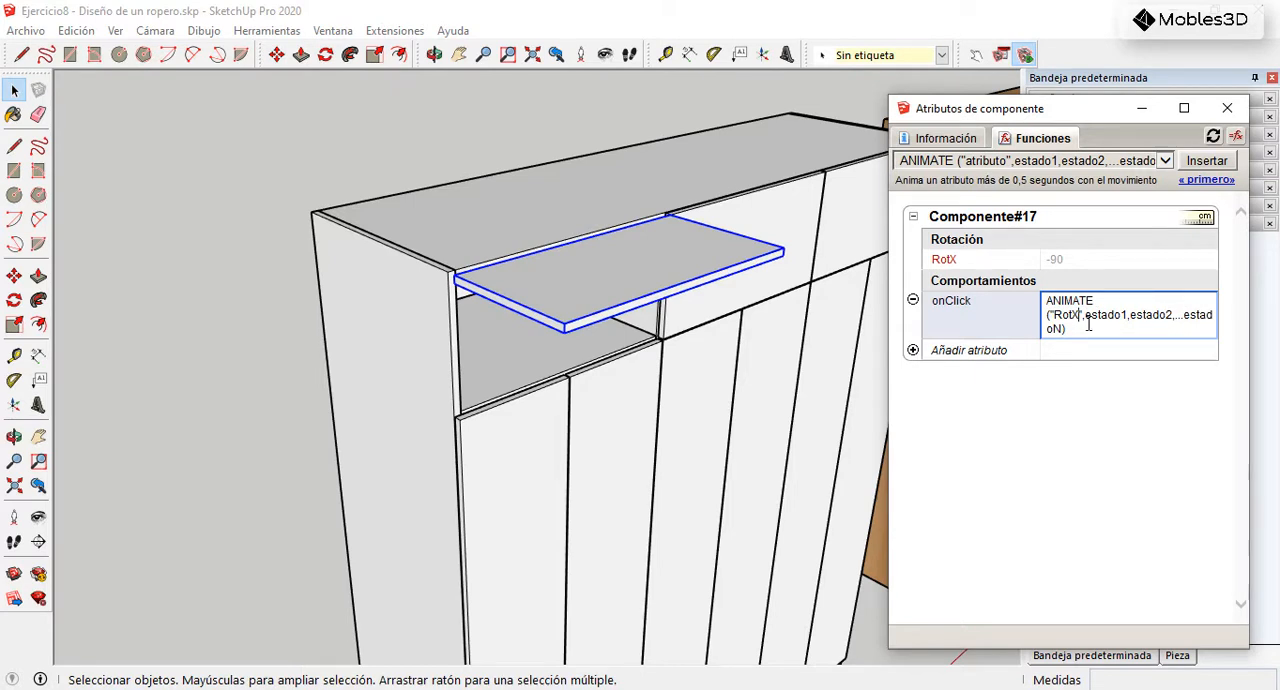
left_click_drag(1086, 317, 1132, 318)
type("0")
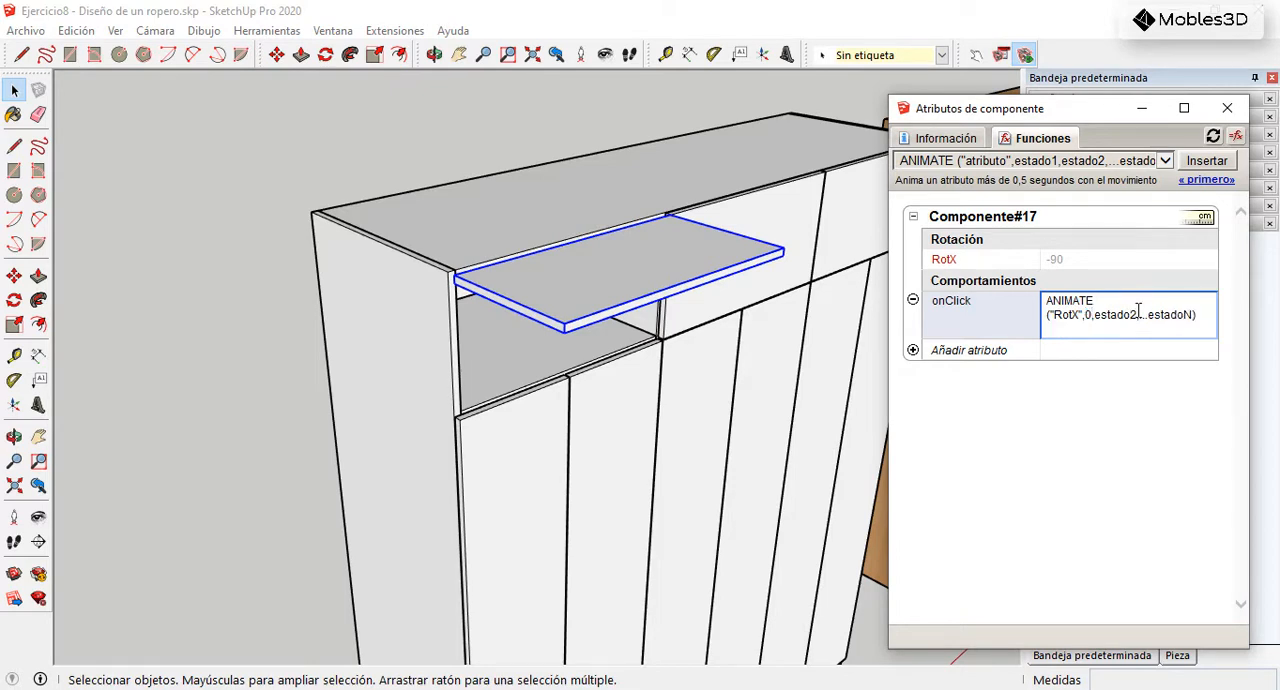
left_click_drag(1193, 315, 1118, 320)
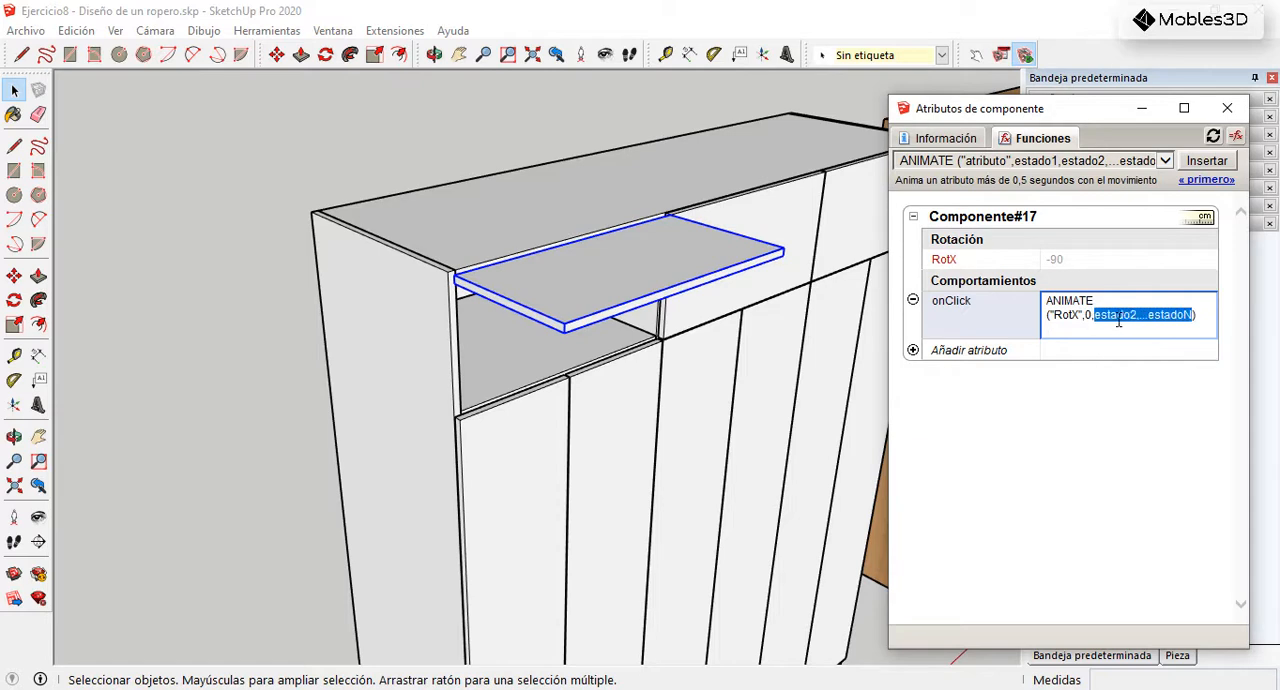
key("BackSpace")
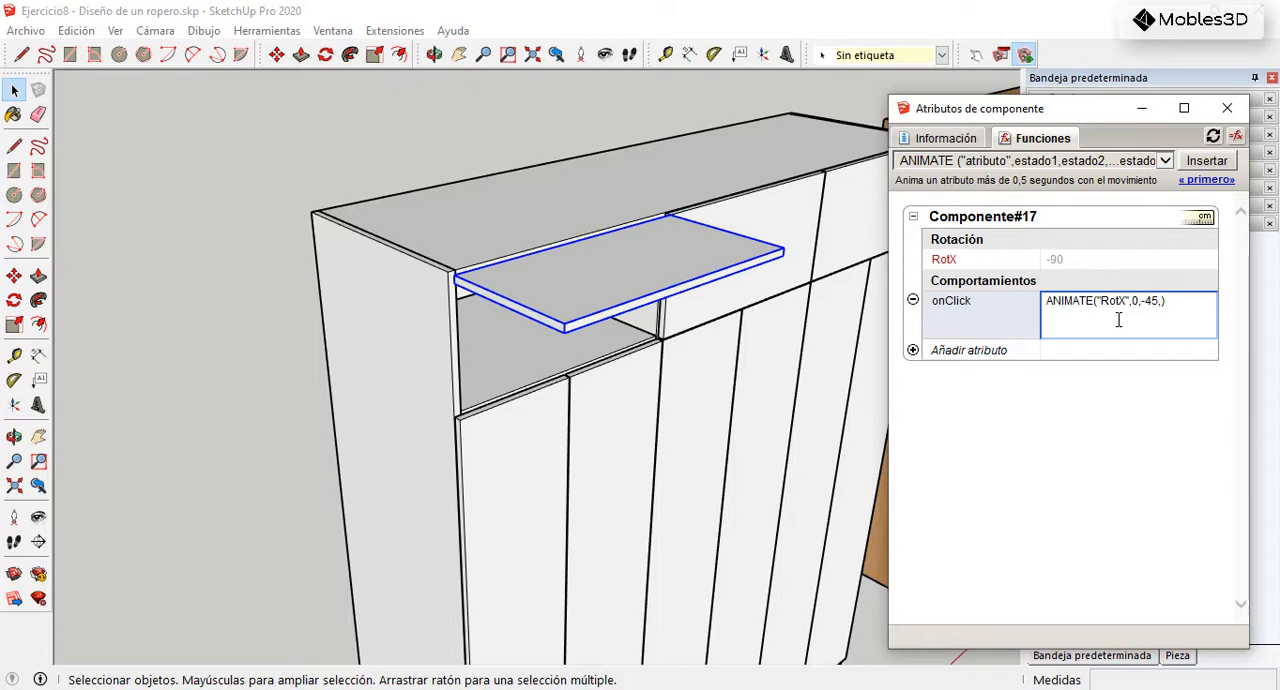
type("0")
key("Return")
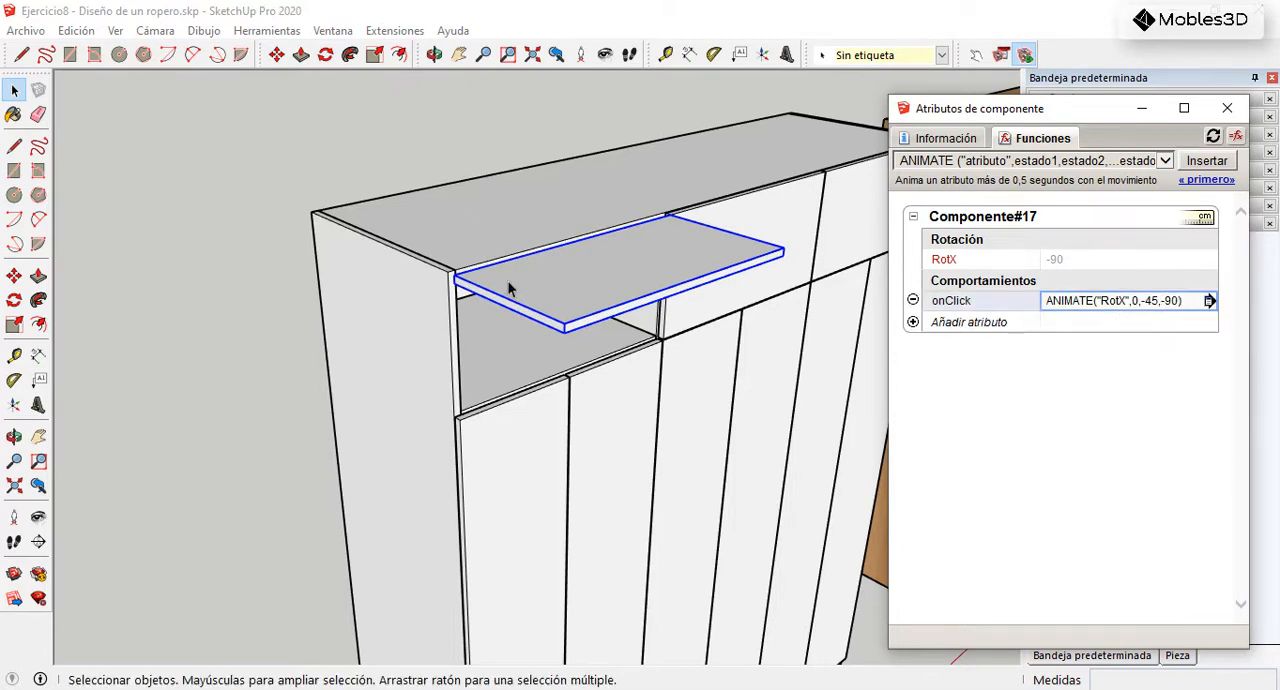
Step: Test the upper-left door with the Interact tool, cycling it through its closed, half-open and fully open states
scroll(510, 308, "down", 2)
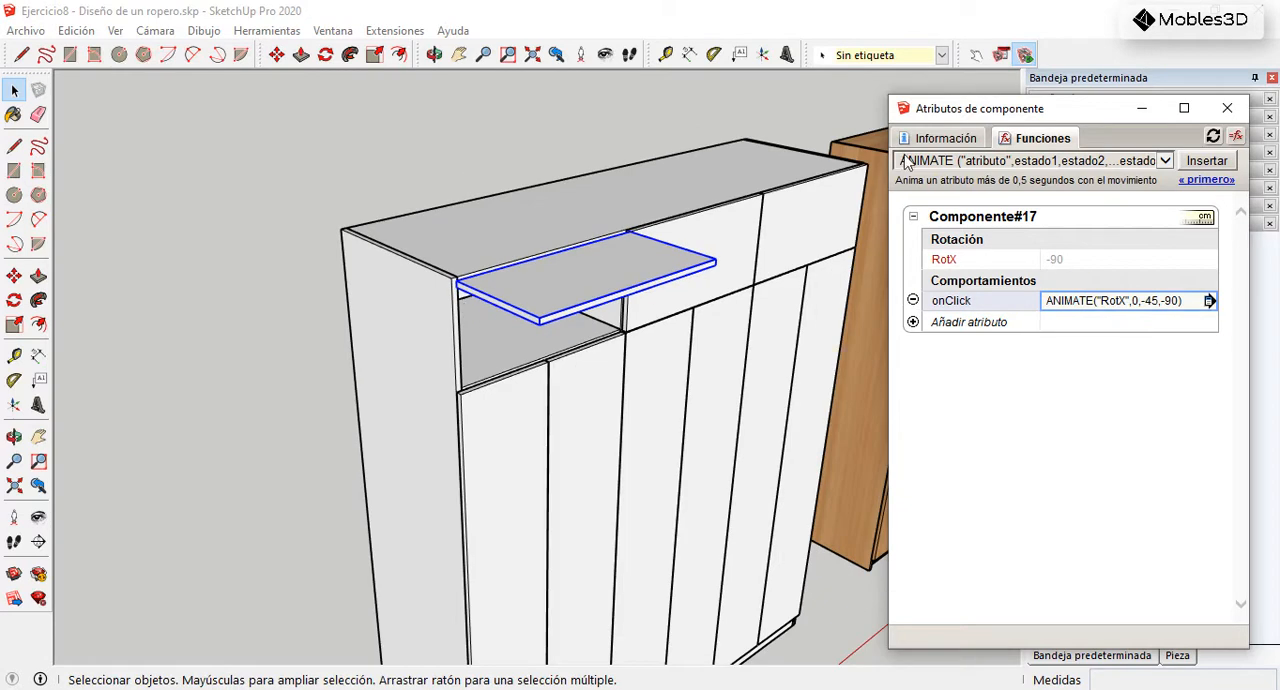
left_click(976, 55)
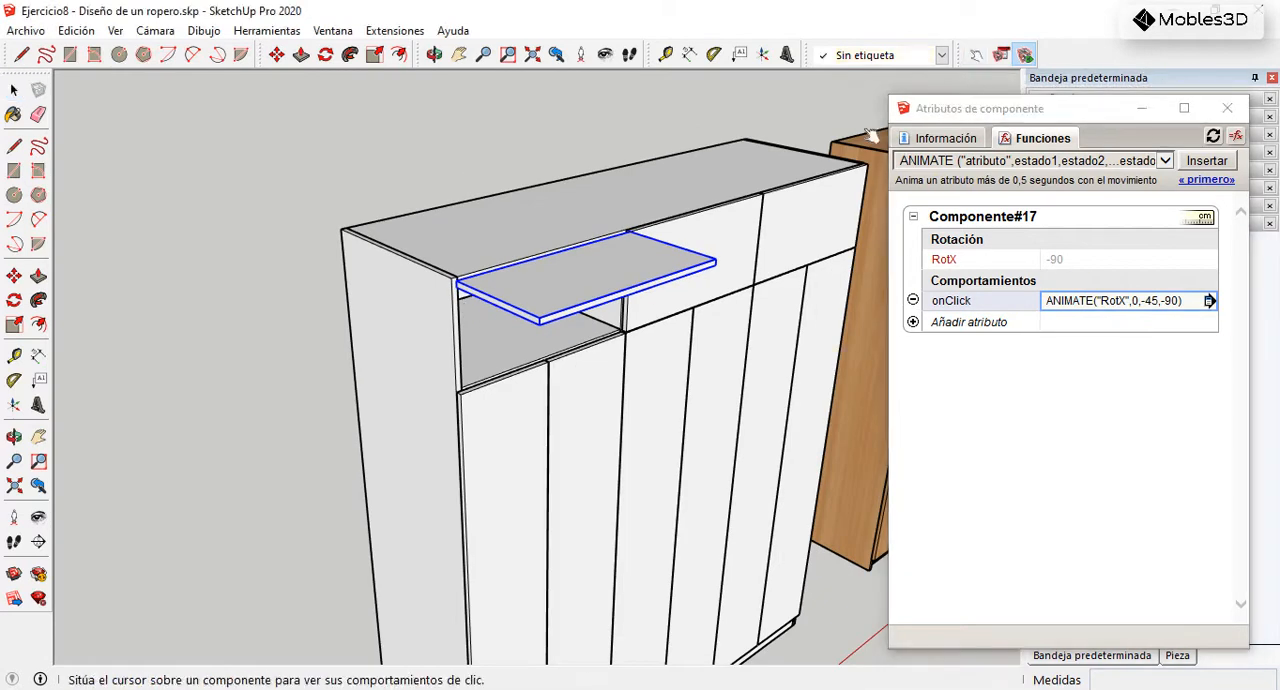
left_click(580, 304)
left_click(530, 332)
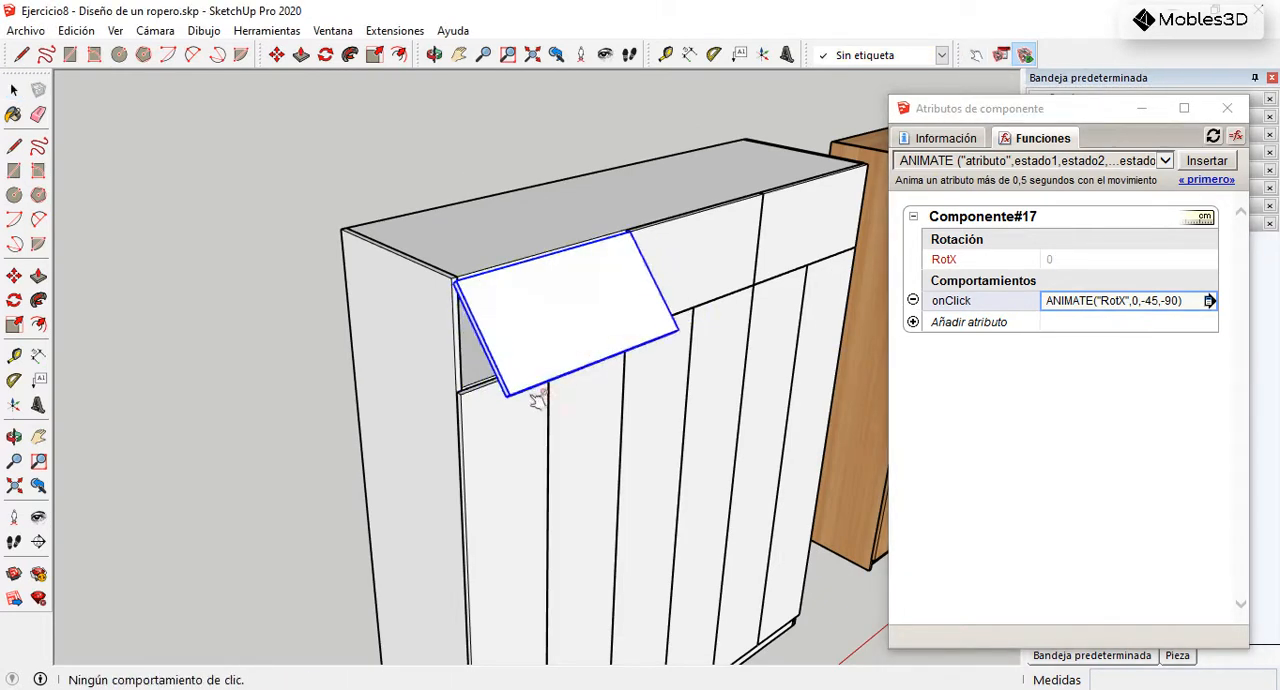
left_click(571, 335)
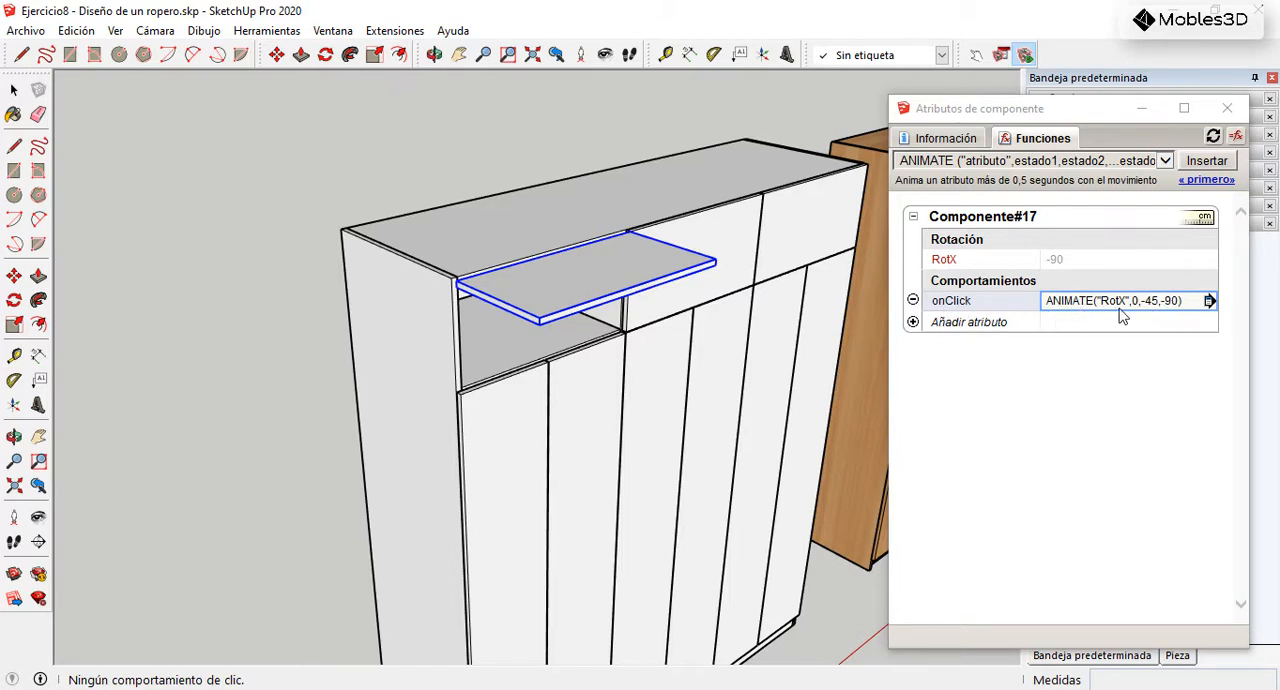
left_click(572, 368)
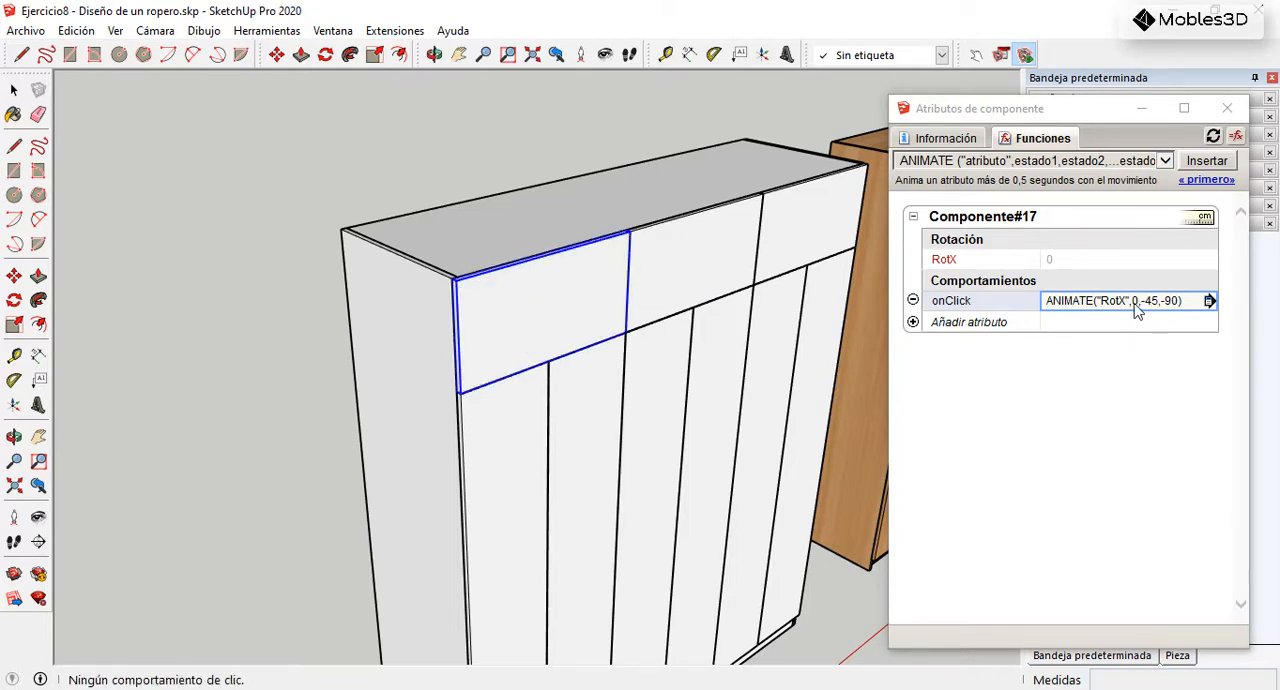
left_click(533, 325)
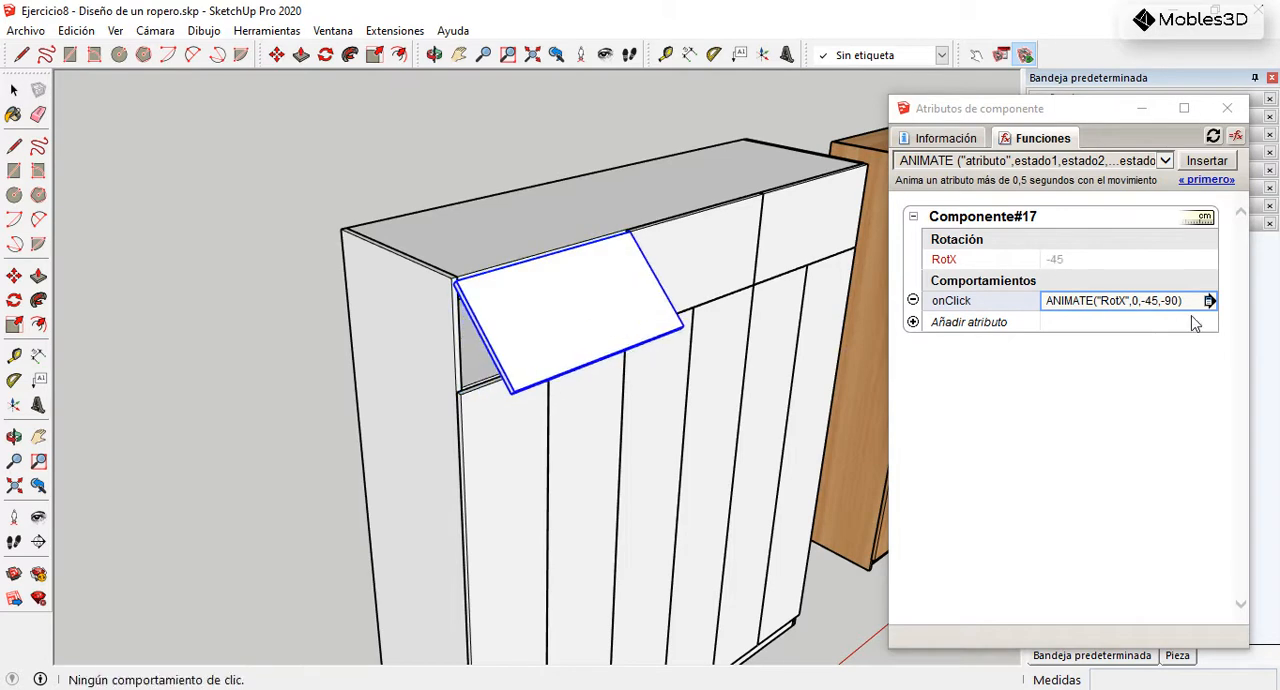
left_click(567, 305)
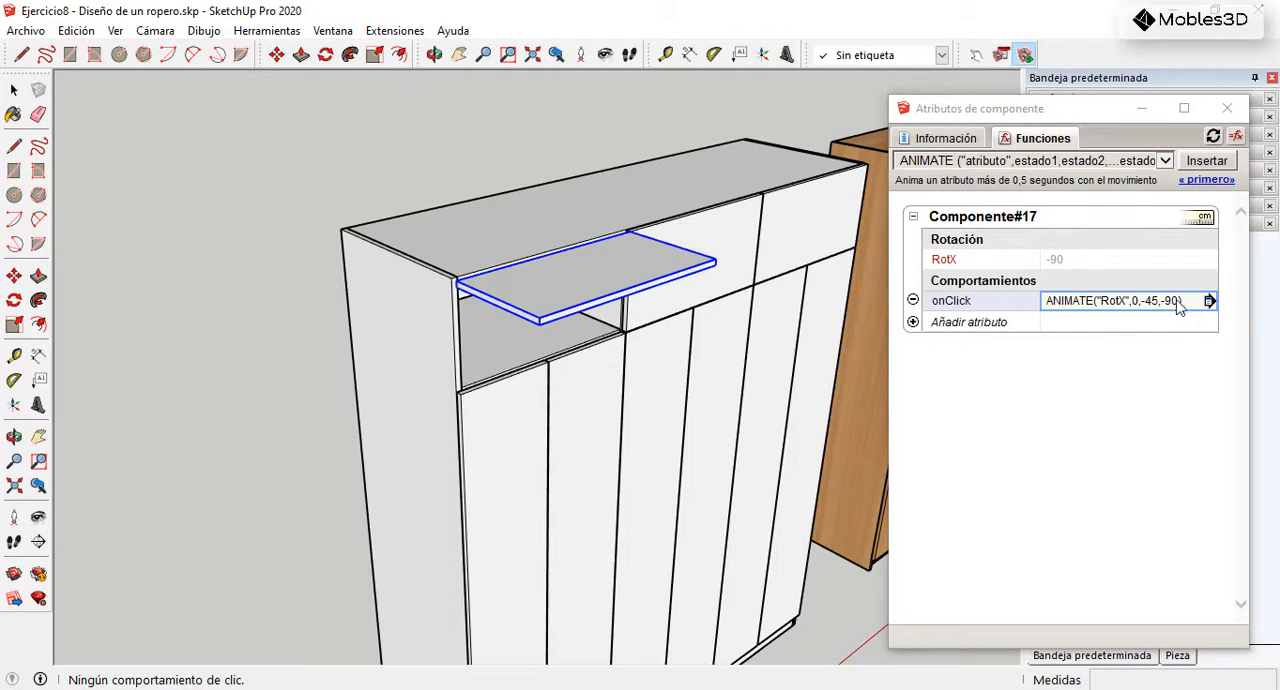
Step: Try -120 as an additional state in the door's onClick ANIMATE function and cycle the door through its positions
left_click(1178, 304)
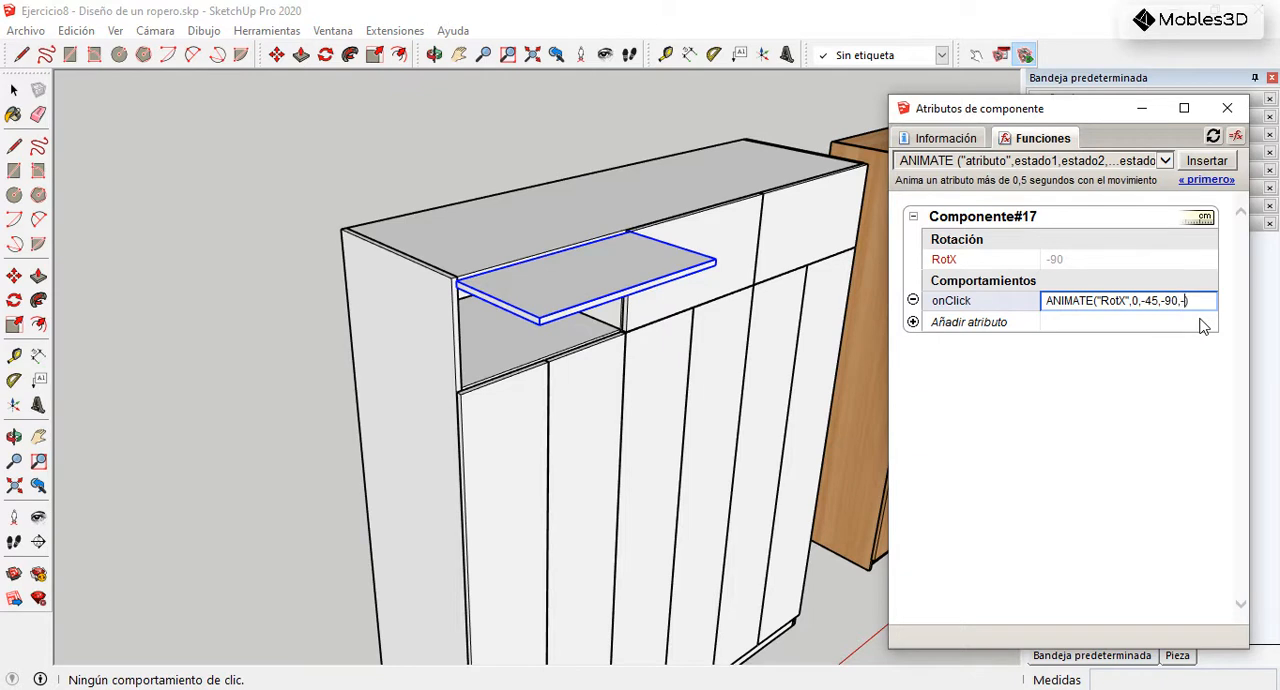
key("Return")
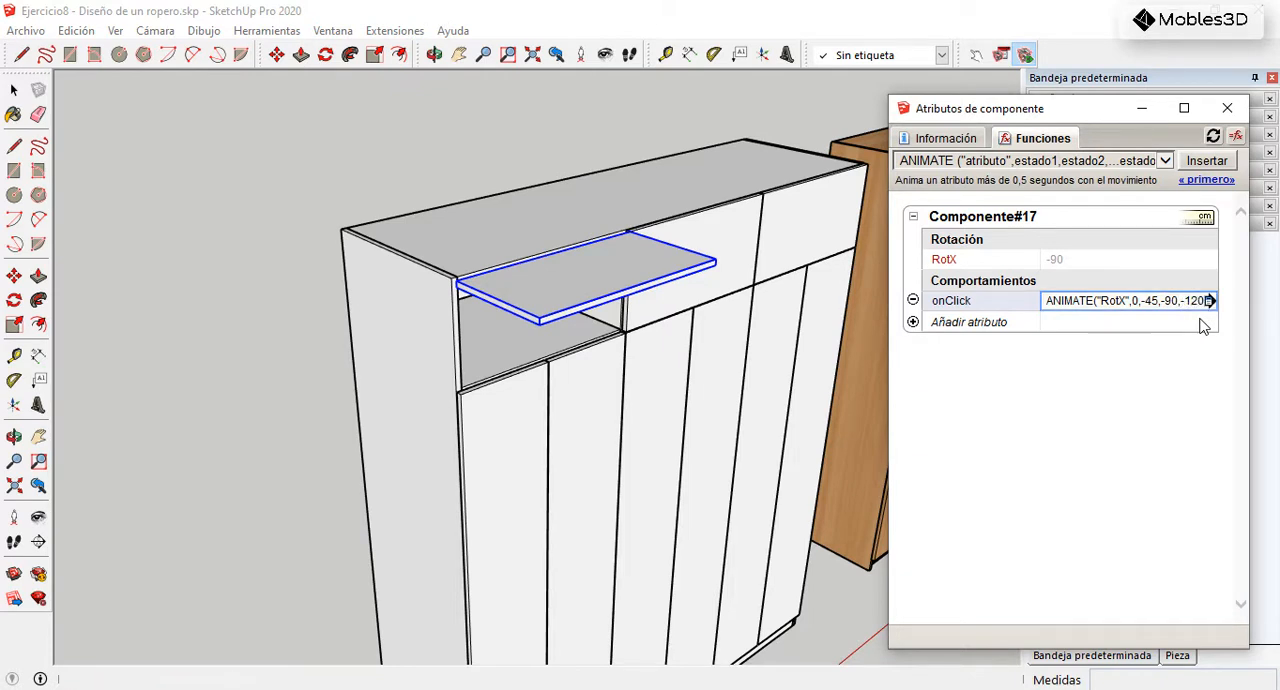
left_click(975, 56)
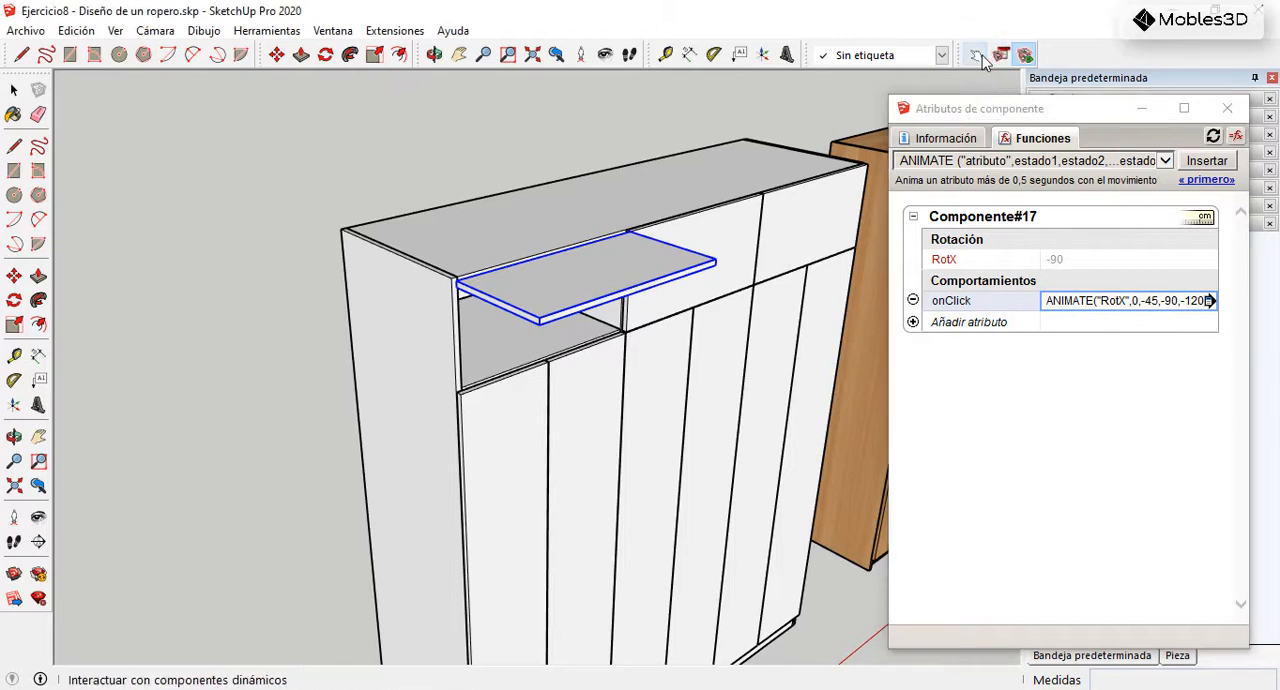
left_click(529, 298)
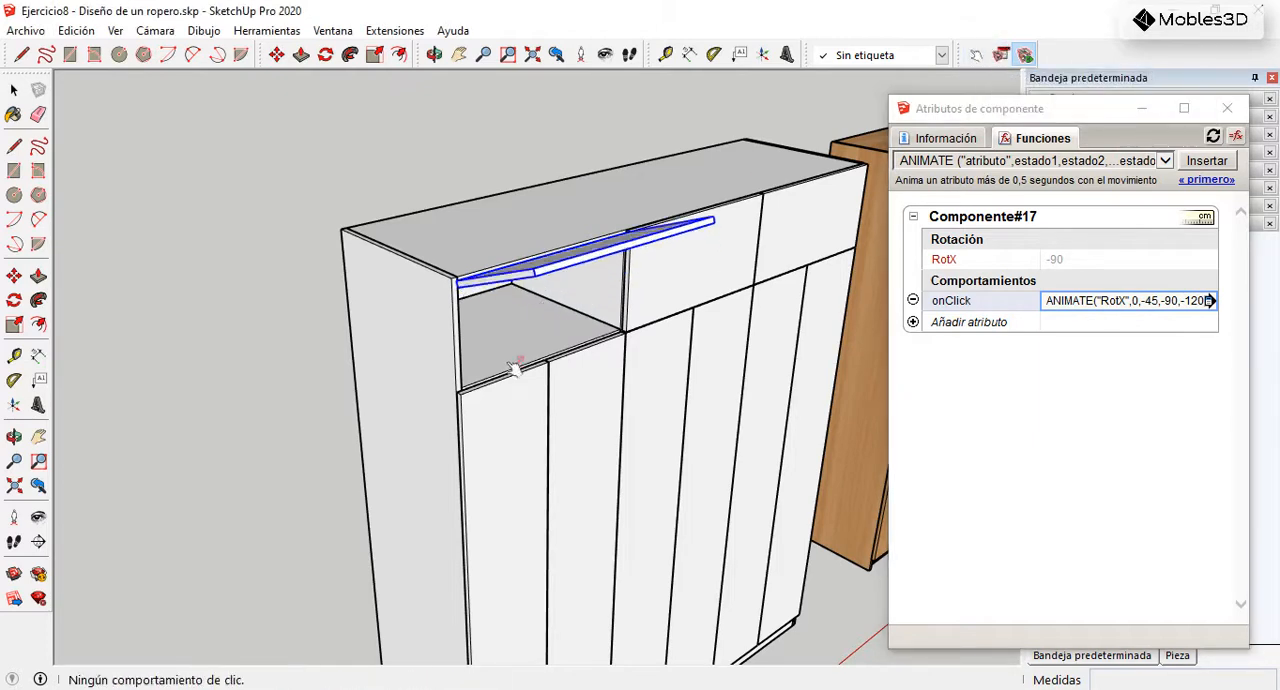
left_click(545, 258)
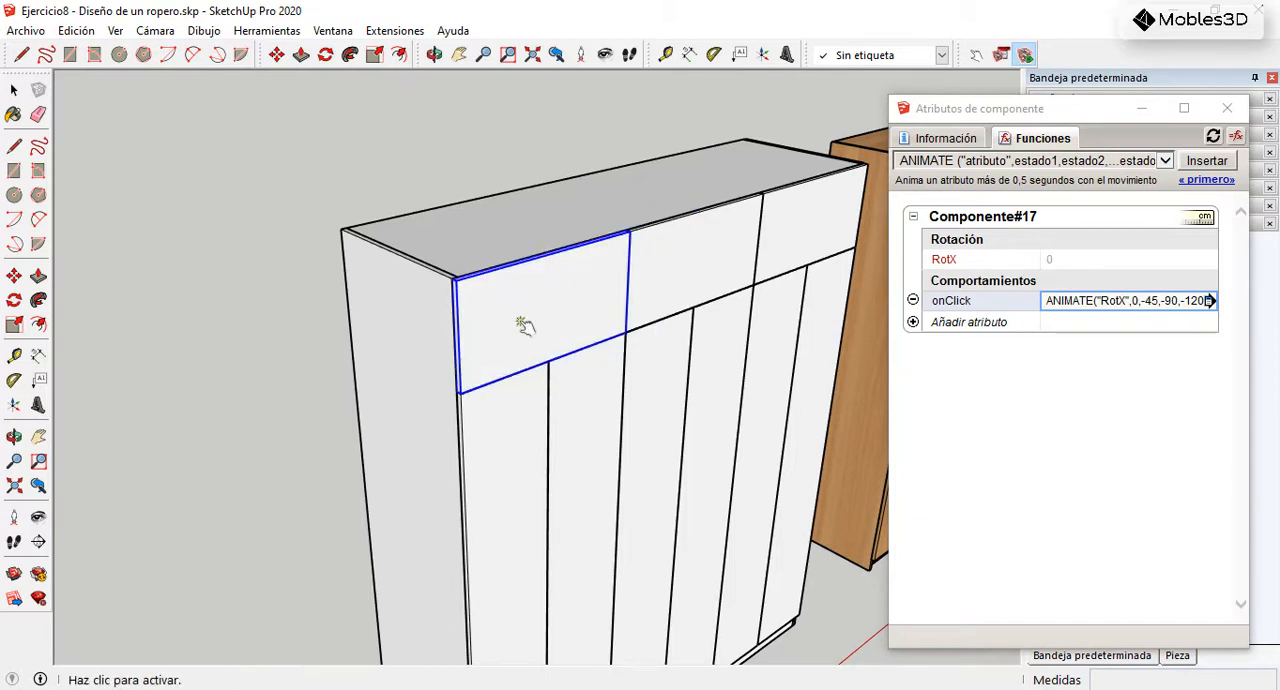
left_click(531, 322)
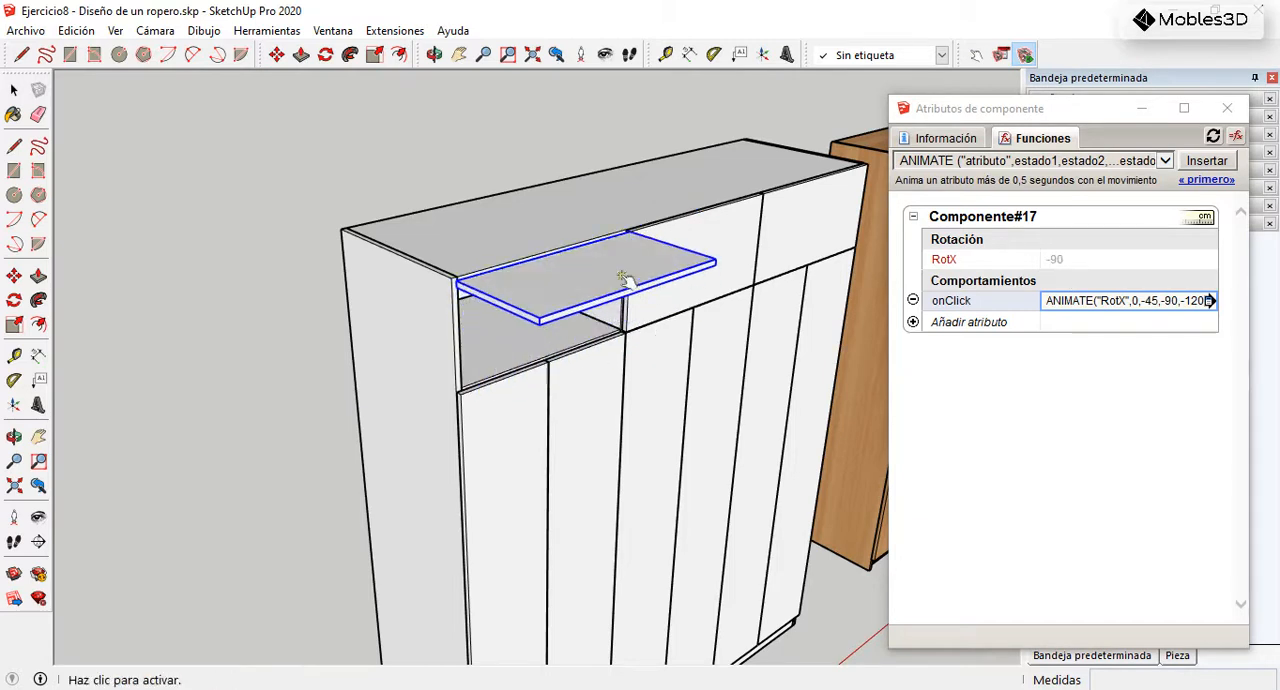
left_click(578, 268)
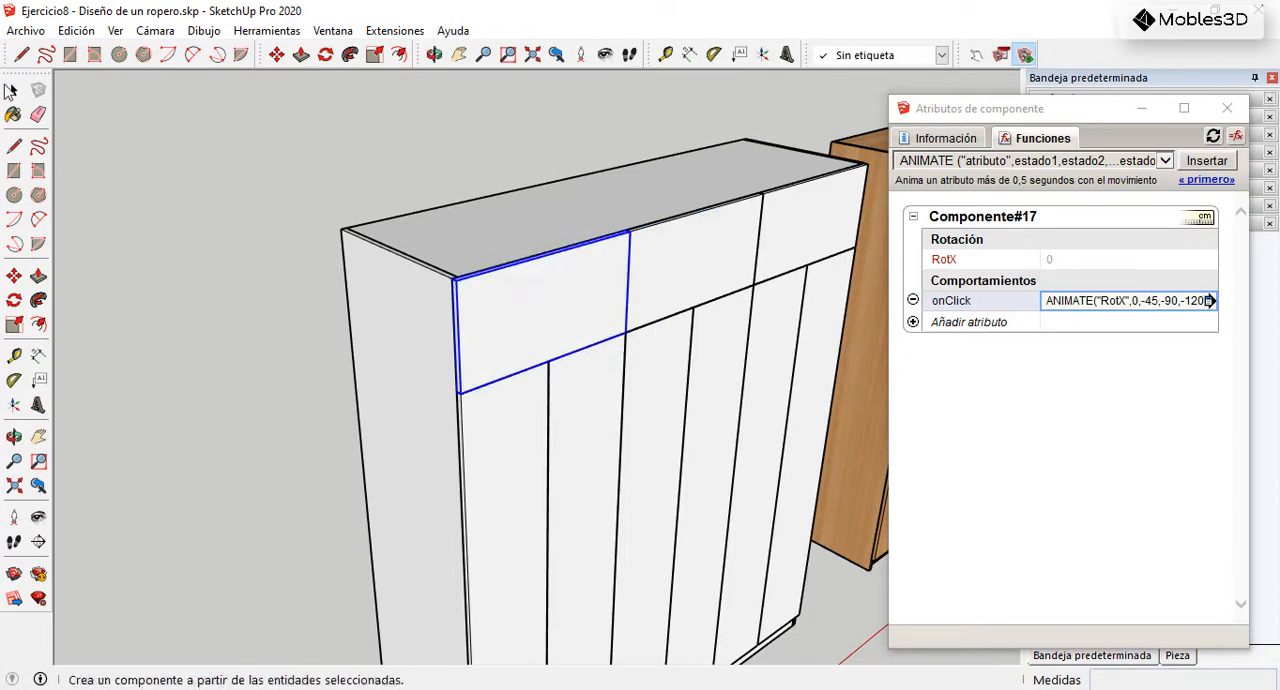
Step: Remove the -120 state so that the door's onClick function reads ANIMATE("RotX",0,-45,-90)
left_click(14, 90)
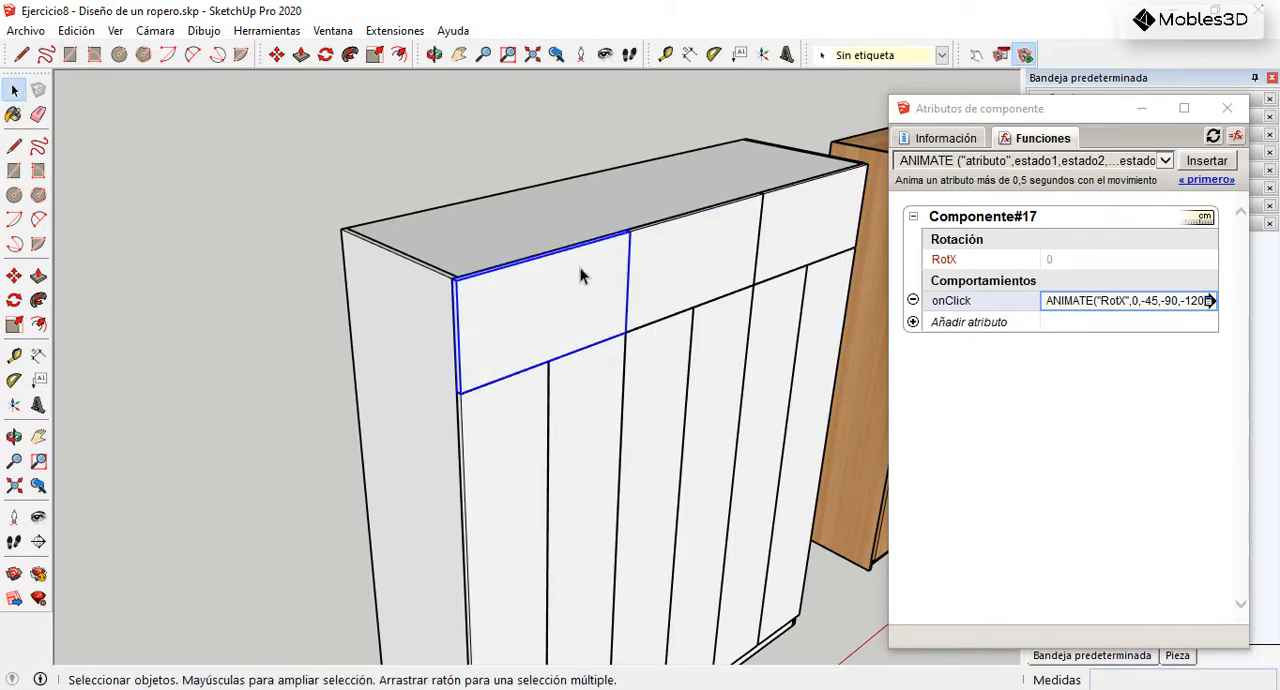
left_click(1203, 303)
left_click_drag(1193, 300, 1185, 300)
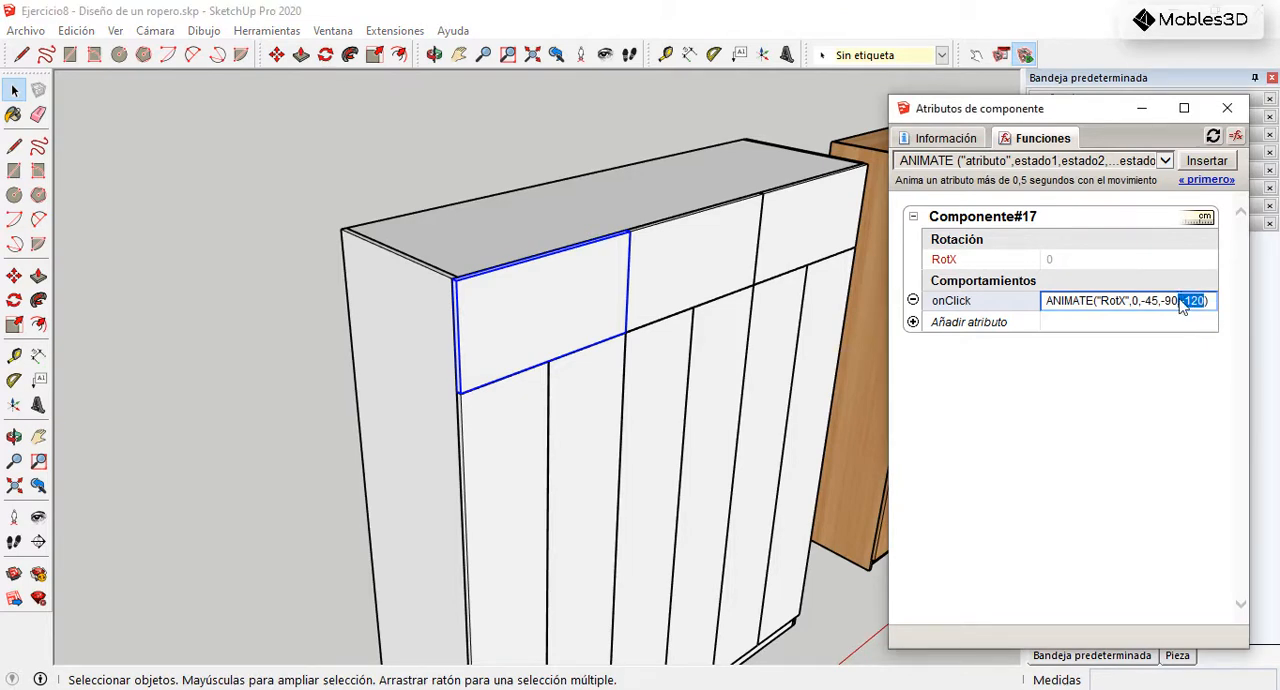
key("BackSpace")
key("Return")
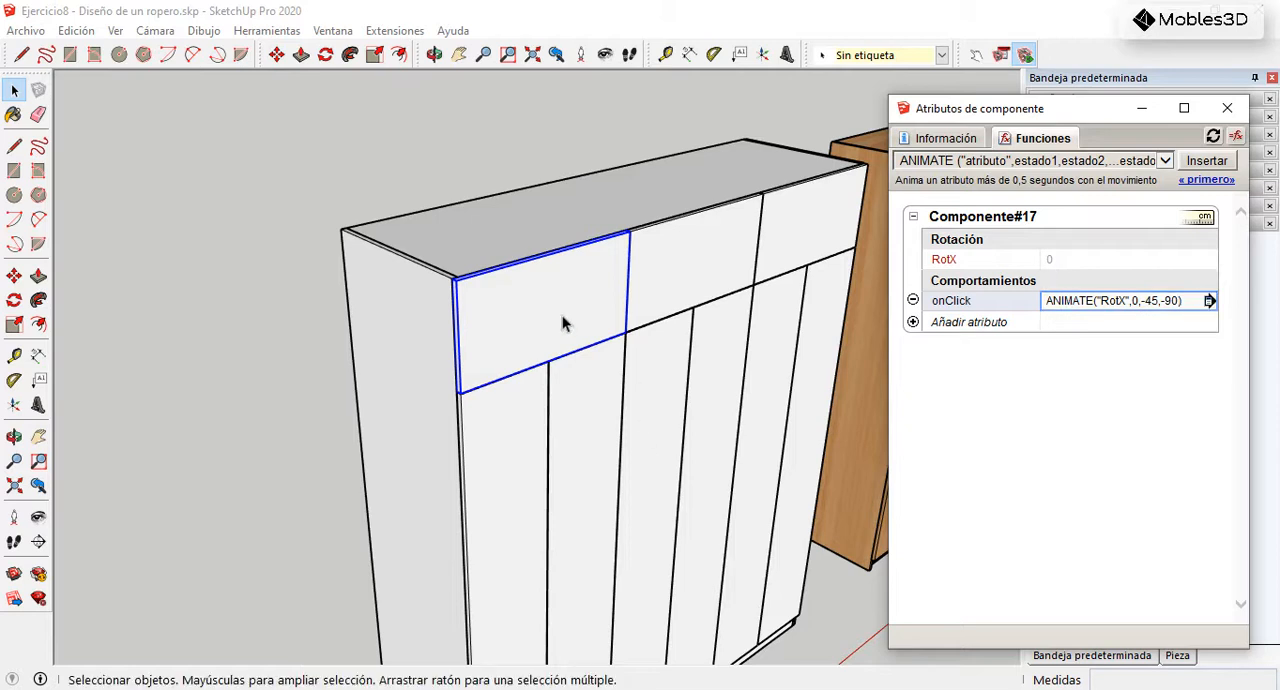
Step: Delete the middle and right upper doors of the white wardrobe
scroll(451, 234, "down", 5)
middle_click_drag(480, 286, 615, 295)
left_click(606, 268)
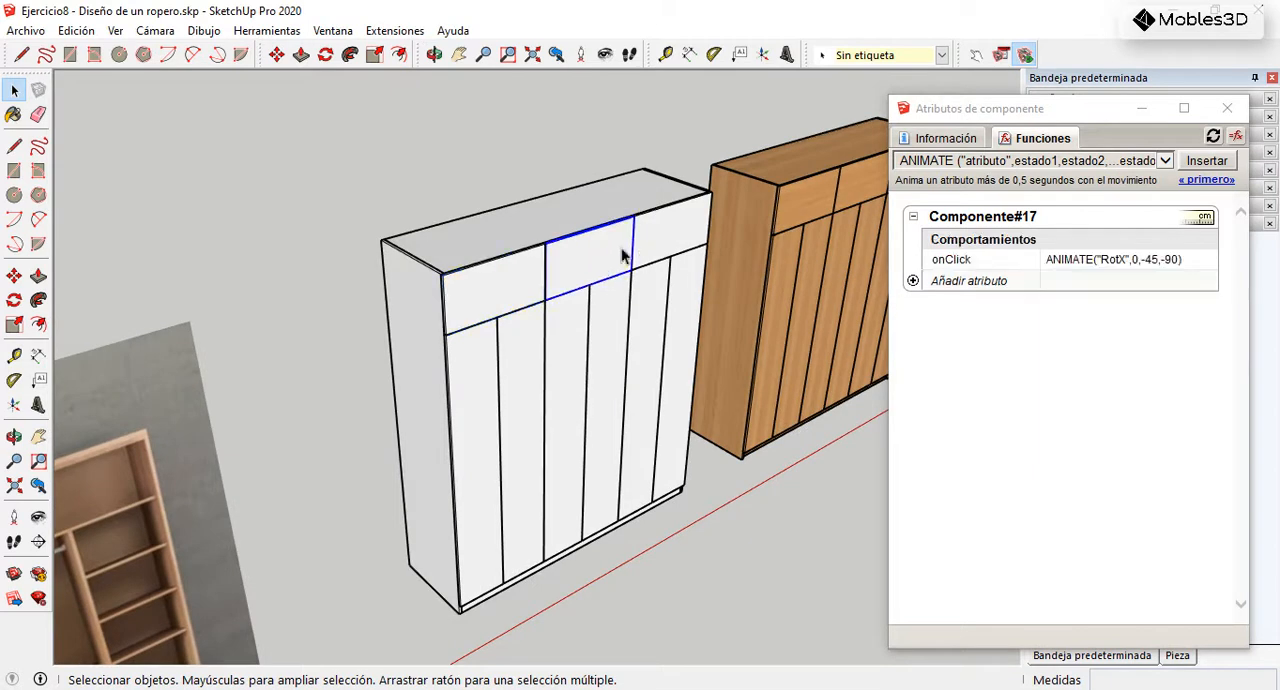
key("Delete")
left_click(657, 247)
key("Delete")
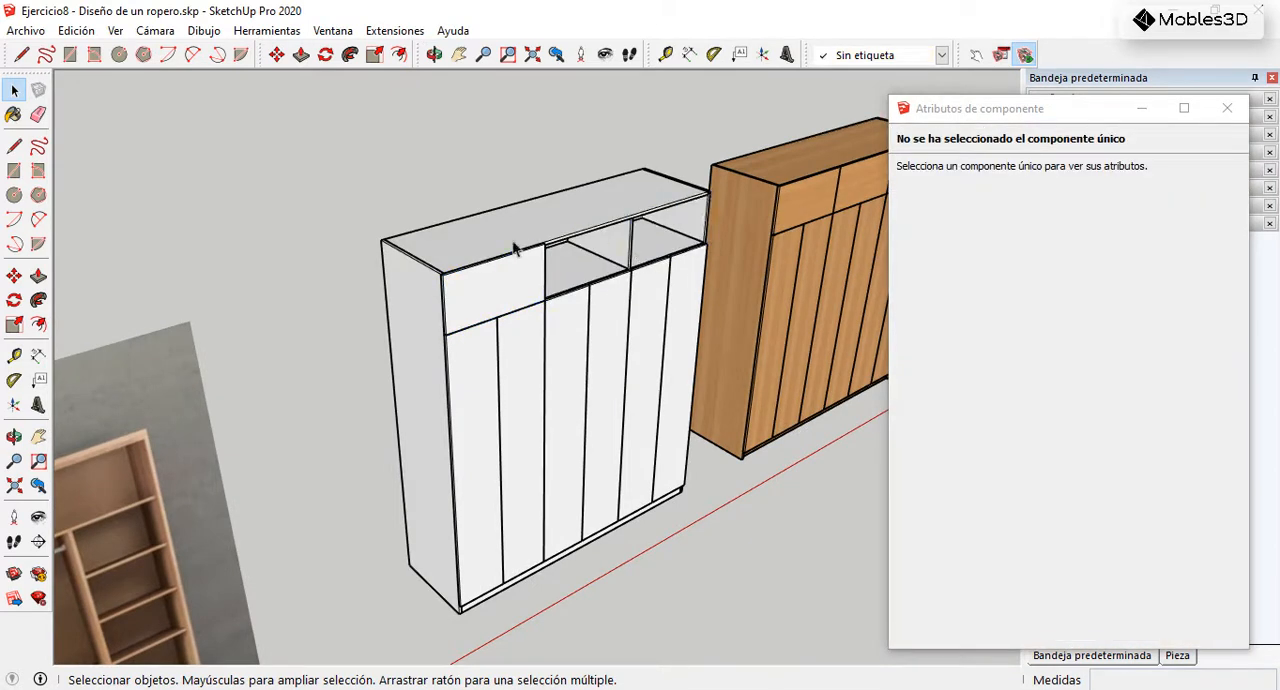
Step: Try to copy the upper-left door into the middle upper opening and shift the copy along the red axis
scroll(494, 259, "up", 4)
scroll(492, 265, "up", 2)
left_click(378, 342)
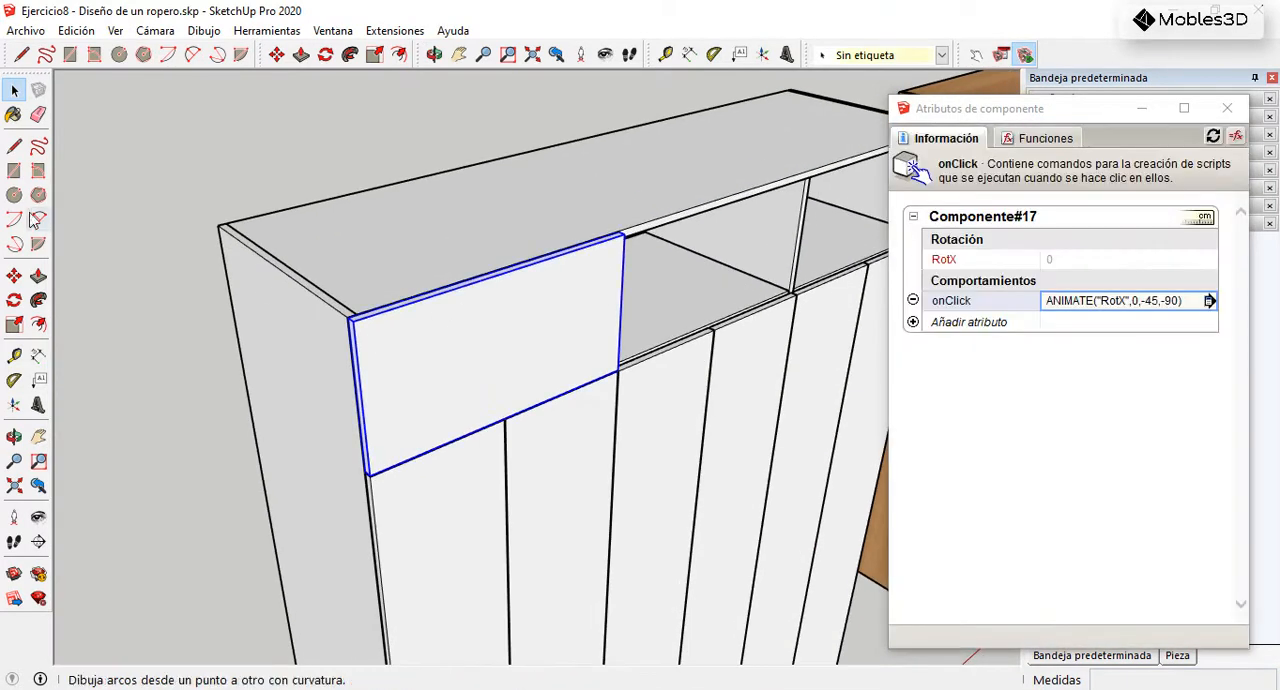
left_click(14, 277)
scroll(334, 330, "up", 3)
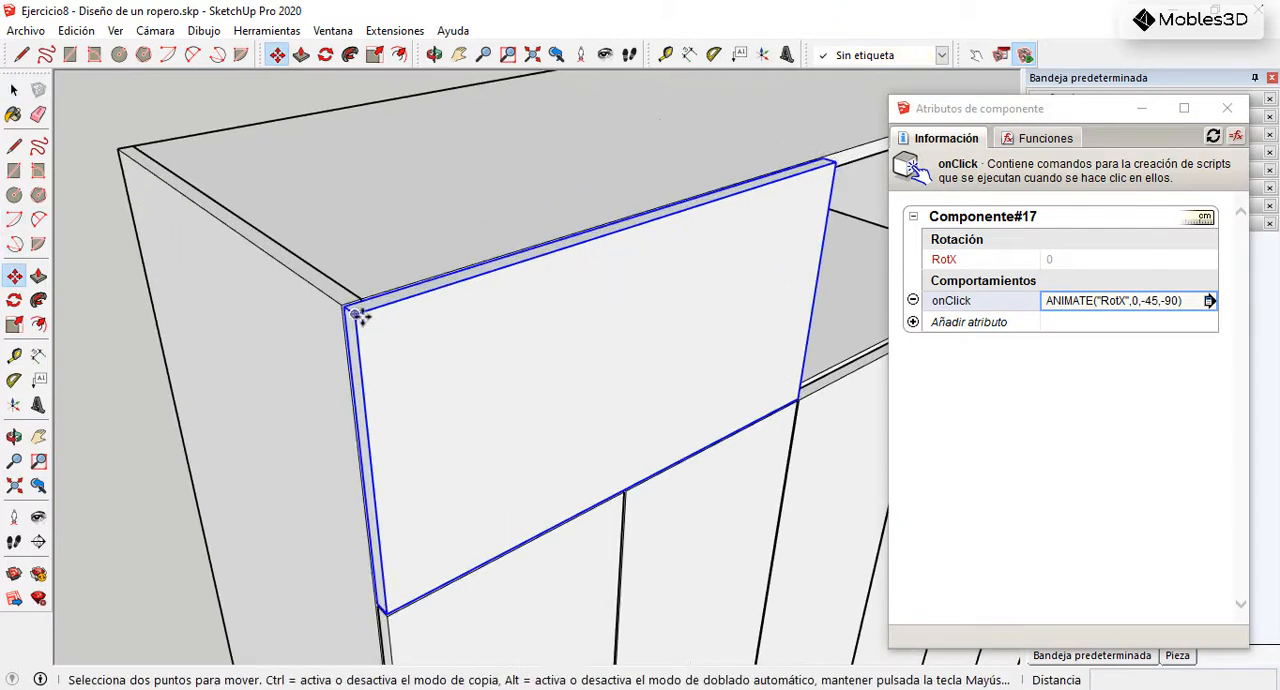
key("ctrl")
left_click(355, 312)
scroll(526, 243, "down", 5)
scroll(560, 230, "up", 6)
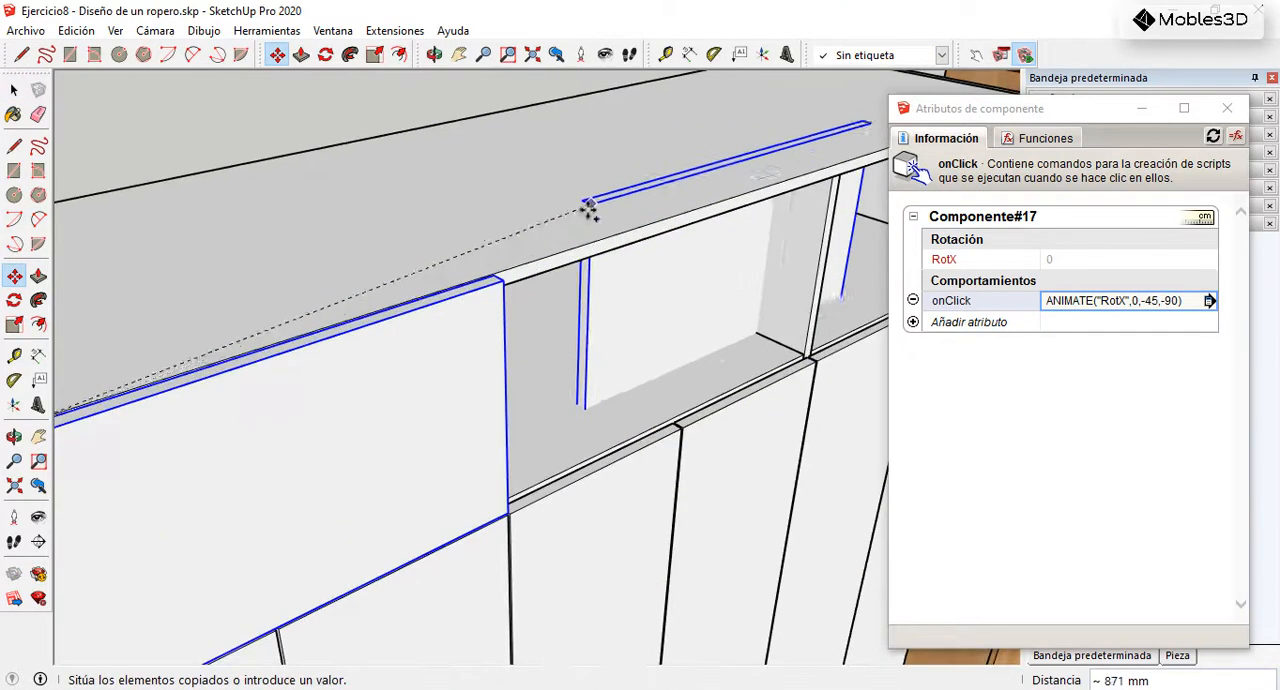
left_click(492, 288)
left_click(494, 285)
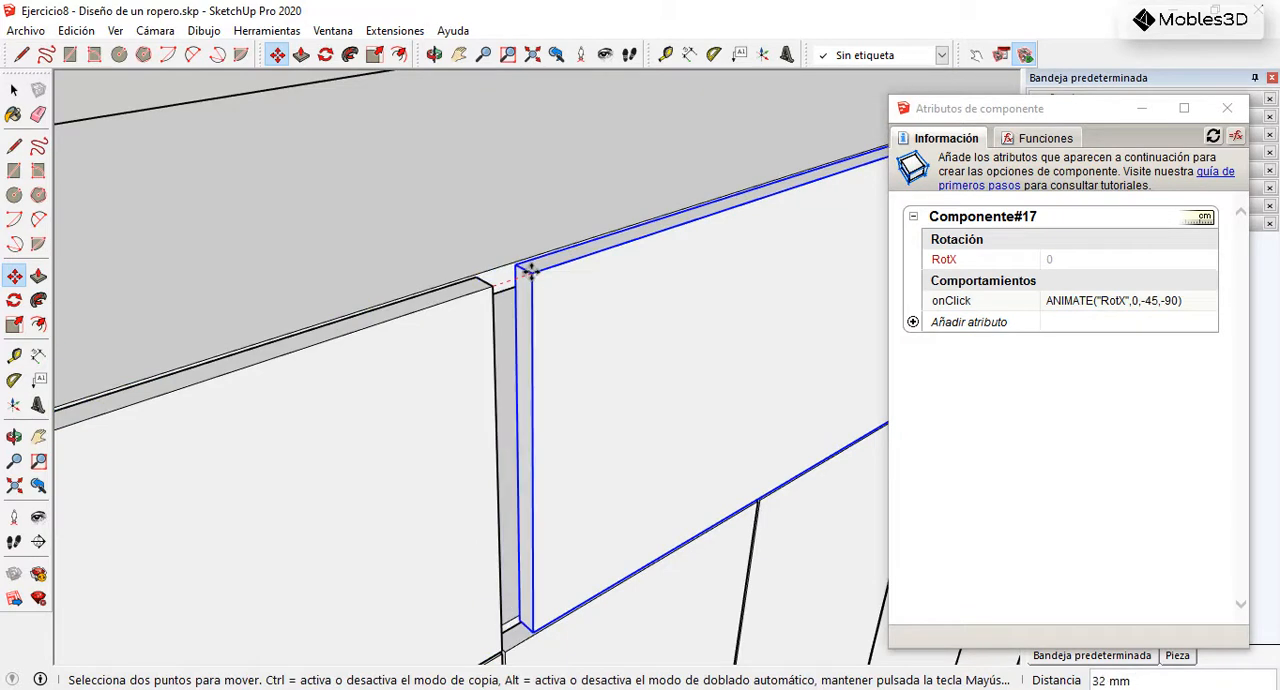
Step: Undo the door copy and its shift
key("h")
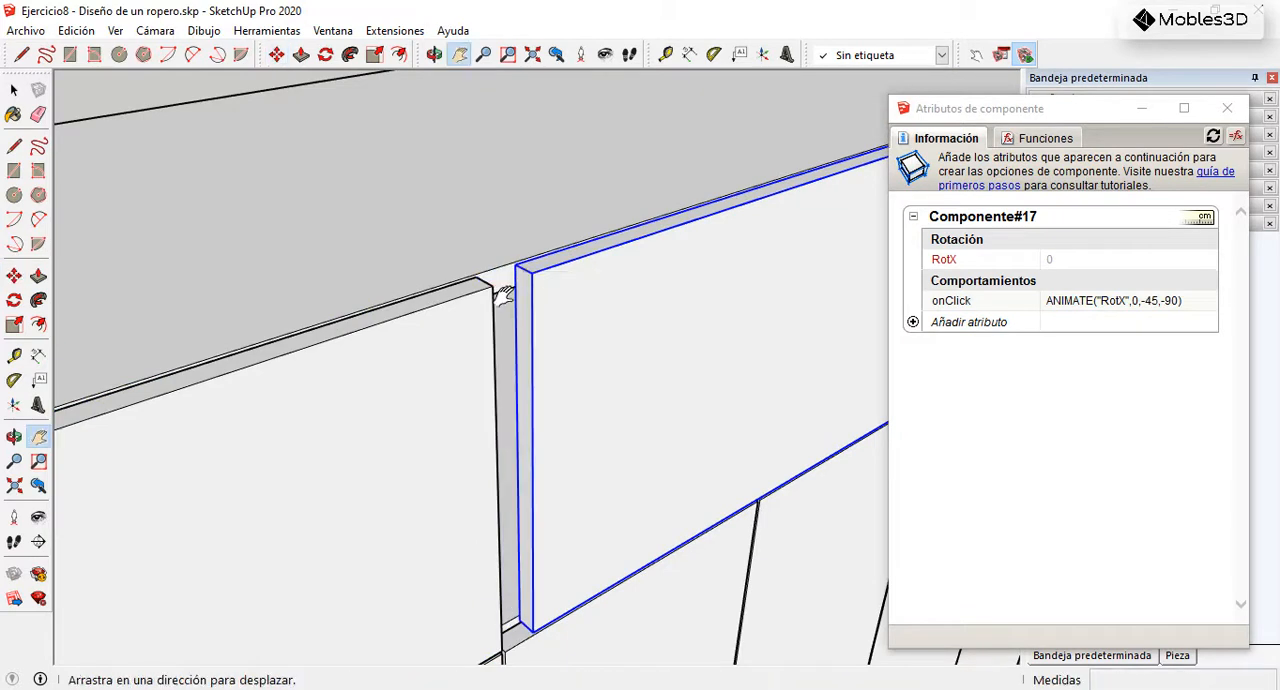
key("ctrl+z")
scroll(414, 277, "down", 1)
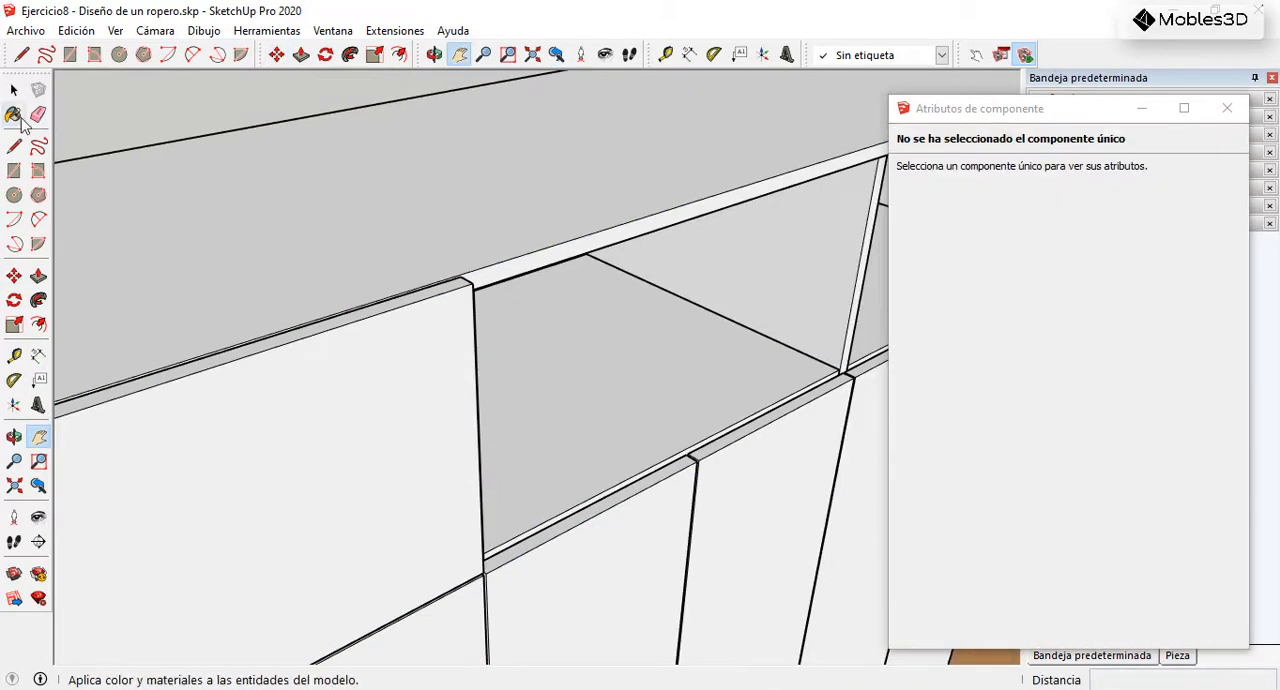
Step: Copy the upper-left door corner to corner into the middle upper opening, flush against the original
left_click(14, 91)
left_click(489, 368)
left_click(414, 363)
scroll(728, 271, "down", 4)
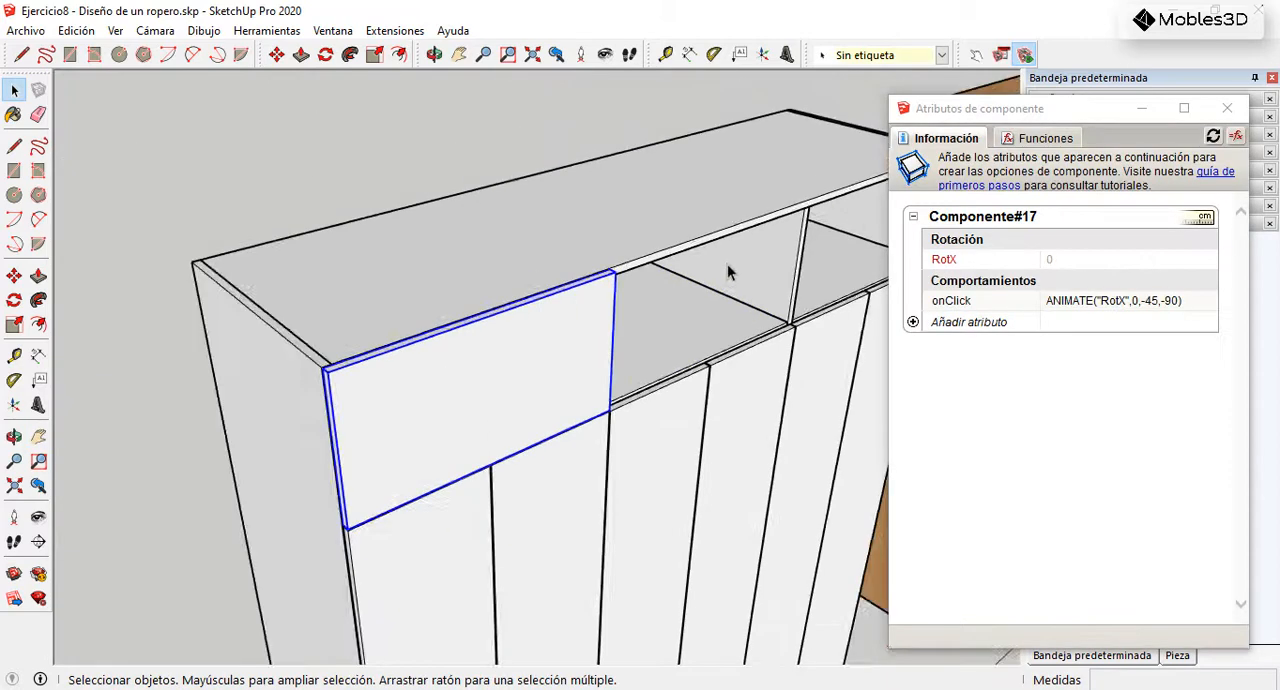
left_click(15, 276)
scroll(474, 344, "up", 5)
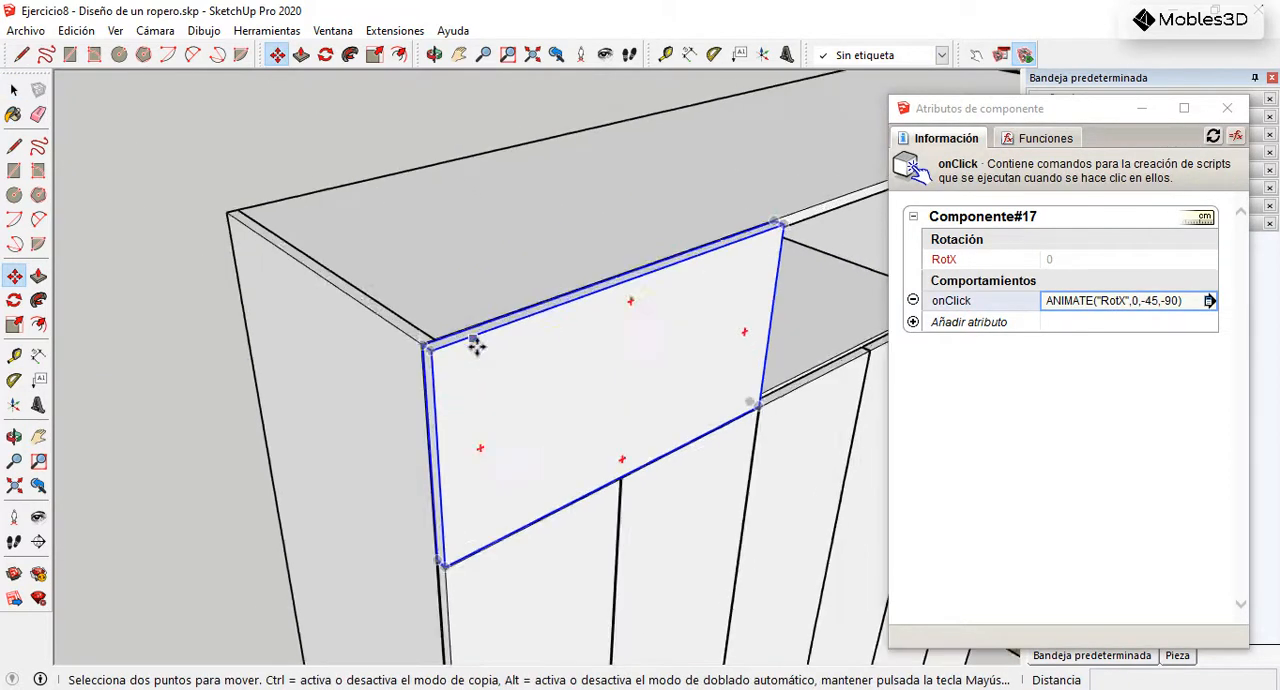
key("ctrl")
left_click(410, 350)
scroll(537, 286, "down", 3)
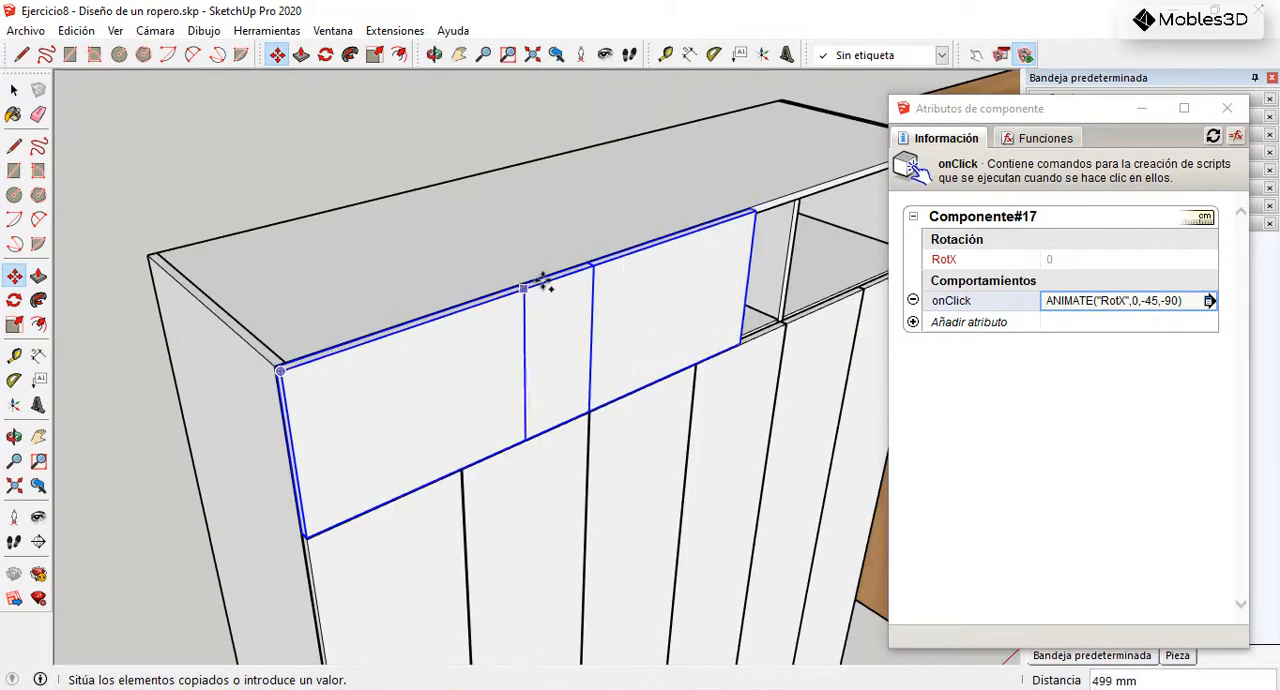
scroll(617, 257, "up", 3)
left_click(638, 252)
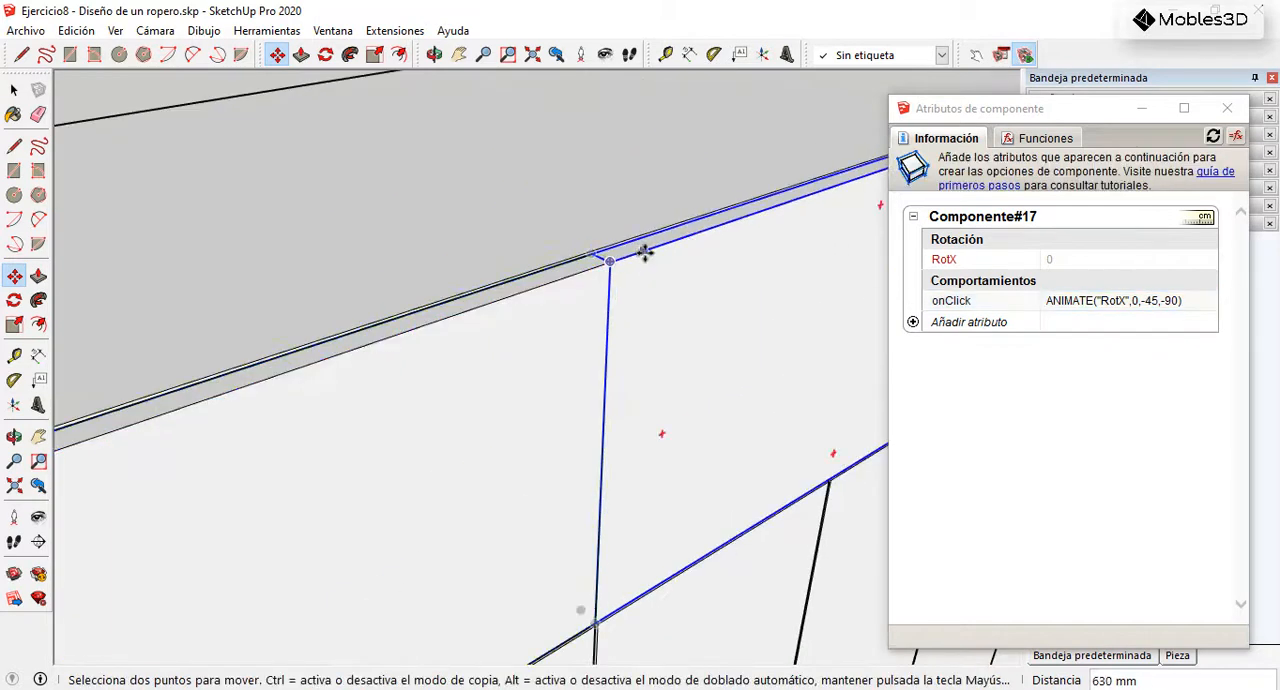
Step: Move the copied middle door 3 mm along the red axis, away from the upper-left door
scroll(634, 251, "up", 2)
left_click(626, 256)
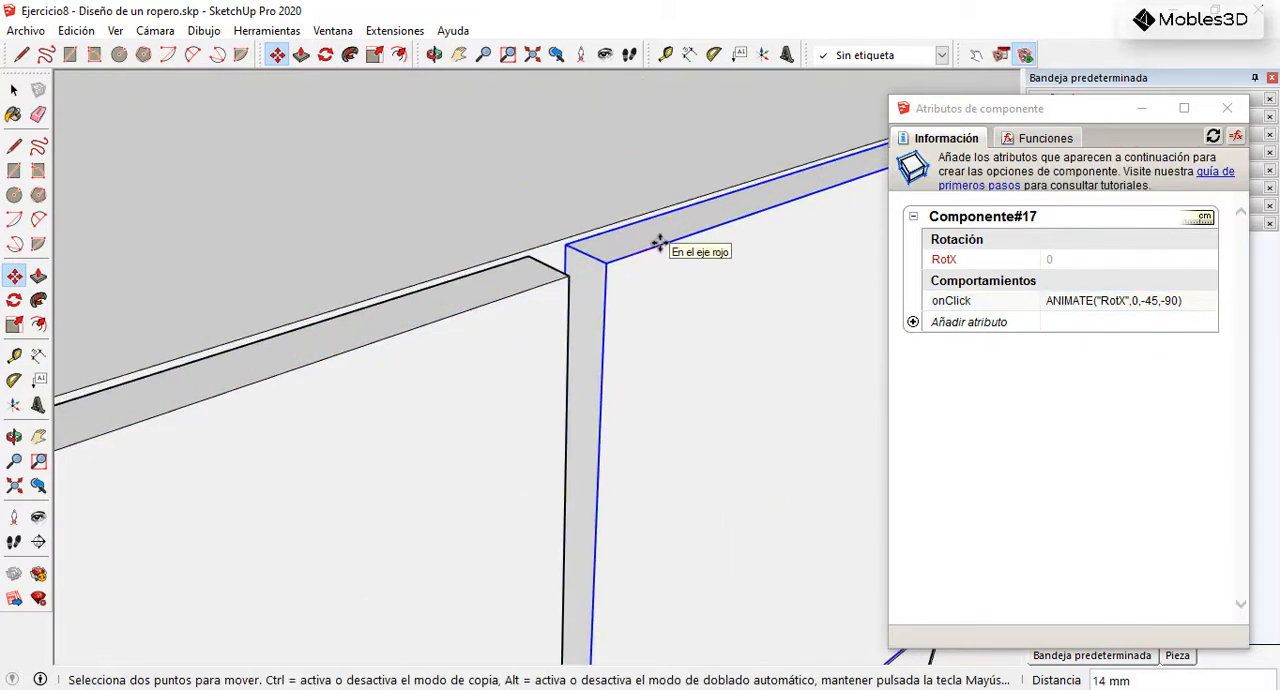
type("3")
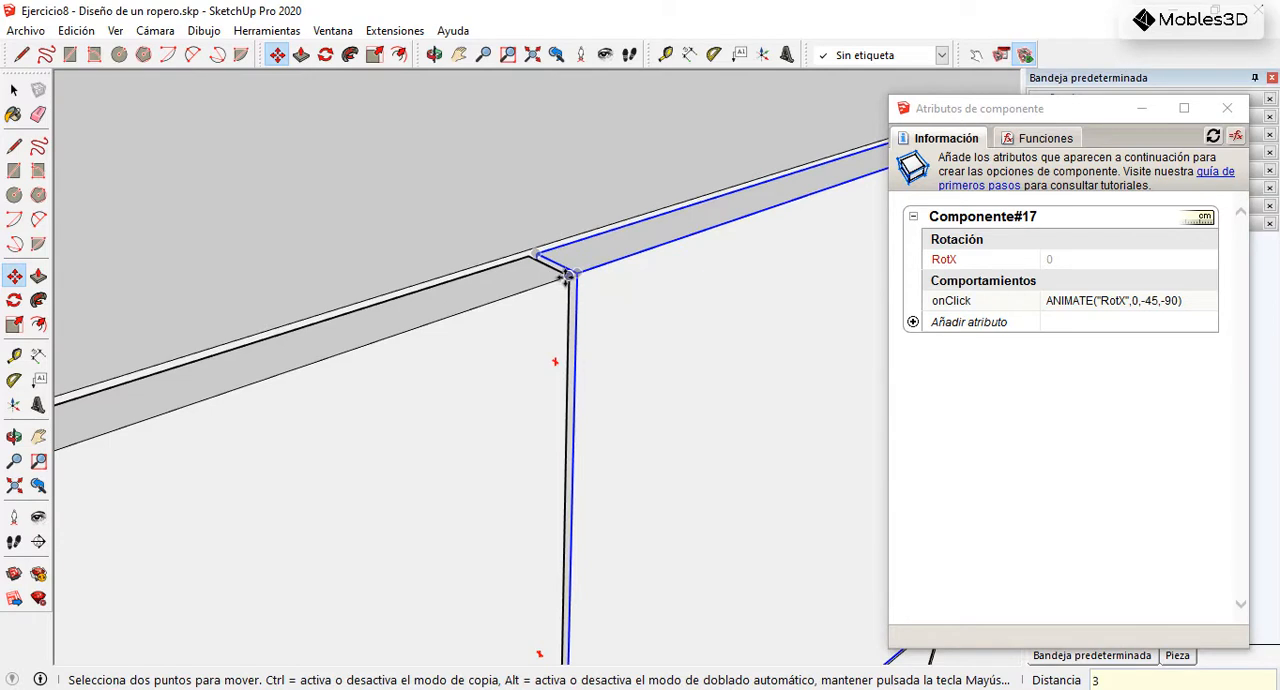
Step: Copy the middle upper door into the right upper opening, keeping the same 3 mm gap between doors
key("ctrl")
left_click(568, 275)
scroll(354, 290, "down", 9)
scroll(710, 207, "up", 1)
scroll(710, 207, "up", 5)
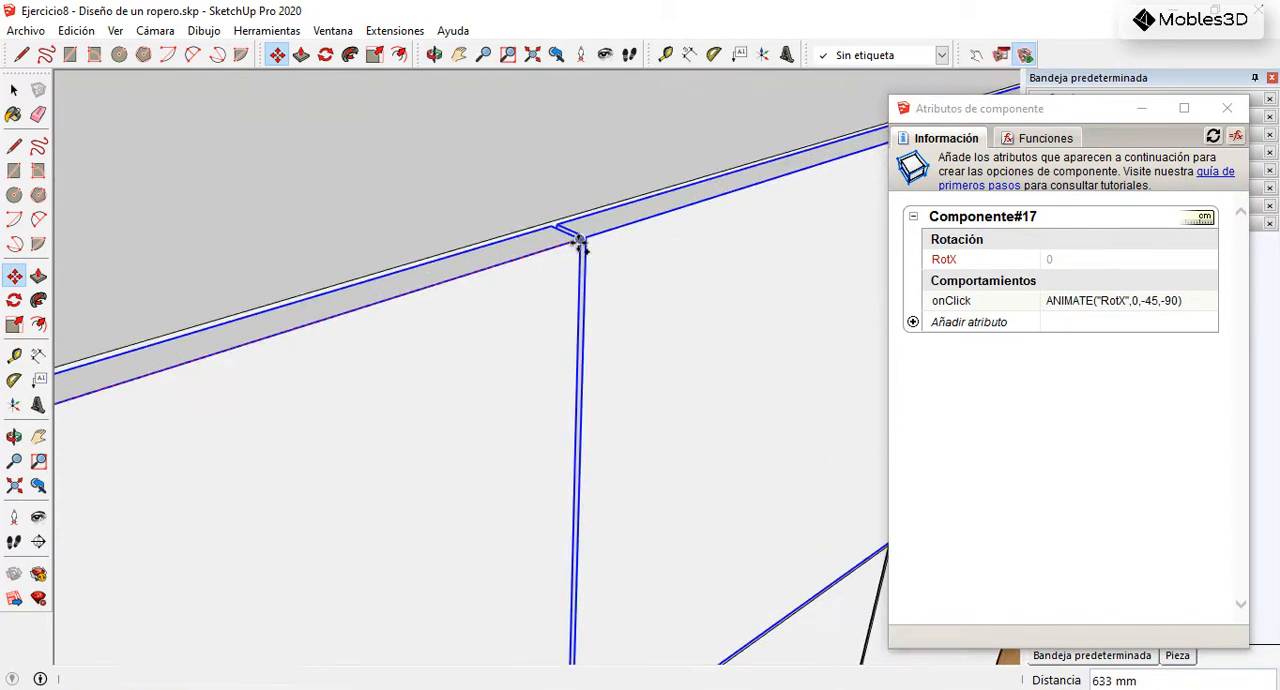
left_click(580, 243)
left_click(12, 91)
Step: Test the opening and closing animation of the middle and right upper doors with the Interact tool
scroll(563, 157, "down", 5)
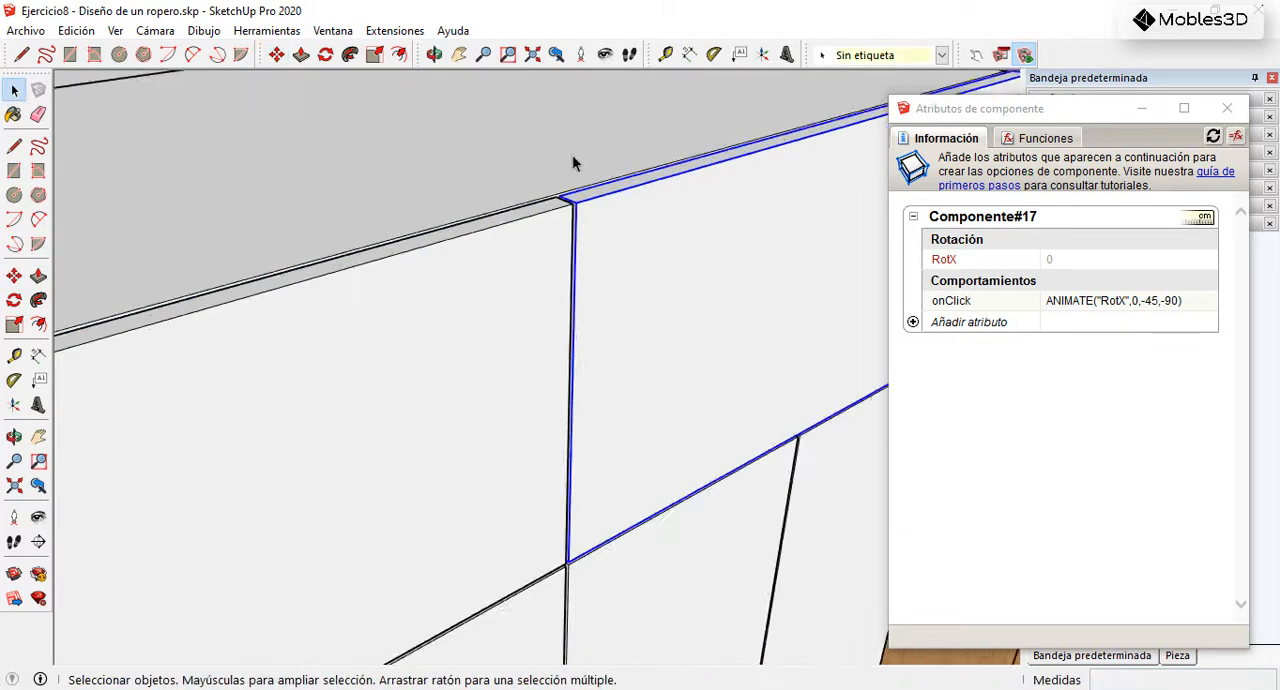
scroll(681, 249, "down", 3)
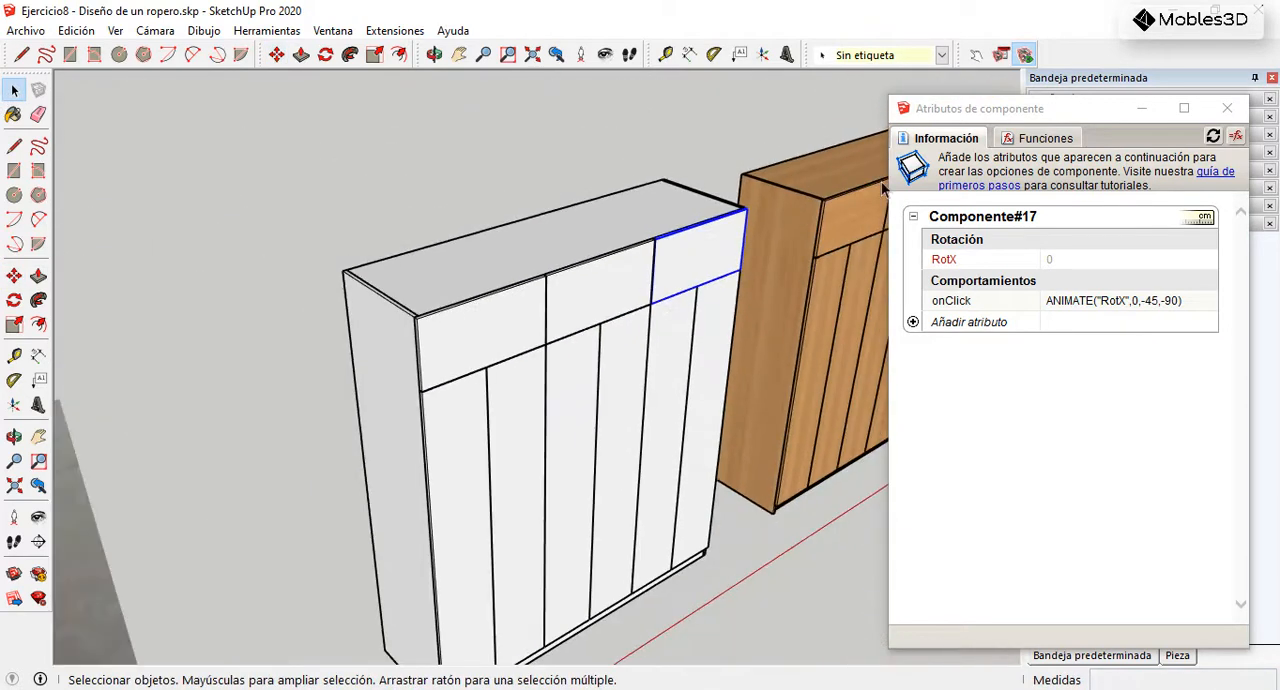
left_click(975, 54)
scroll(563, 287, "up", 3)
left_click(605, 320)
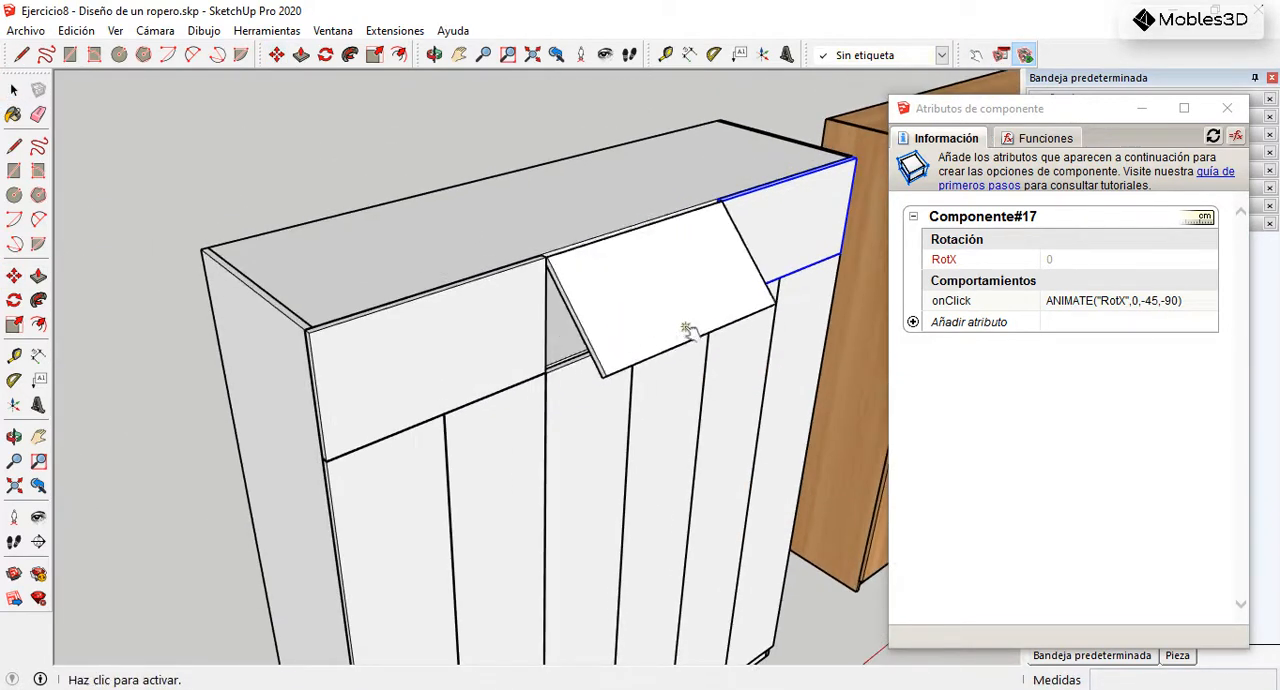
left_click(788, 269)
left_click(818, 240)
left_click(814, 237)
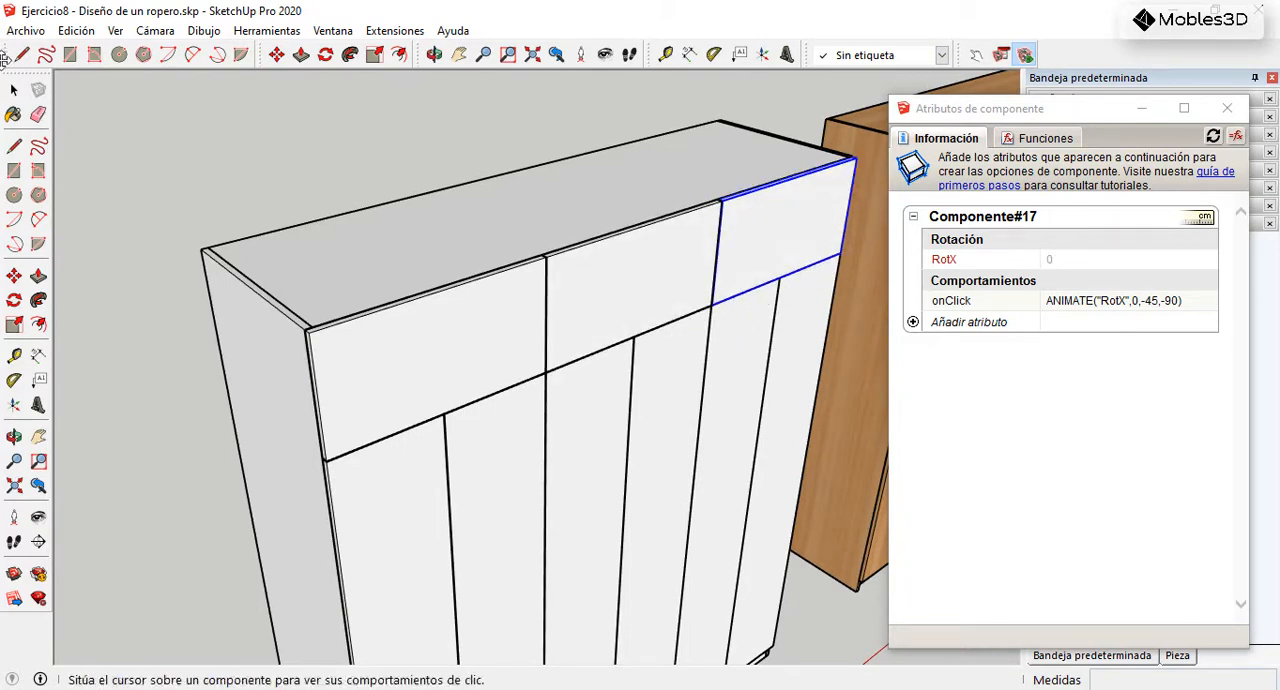
left_click(14, 90)
Step: Select the leftmost tall lower door and check its component axes with Change Axes
scroll(486, 212, "down", 4)
scroll(474, 423, "down", 2)
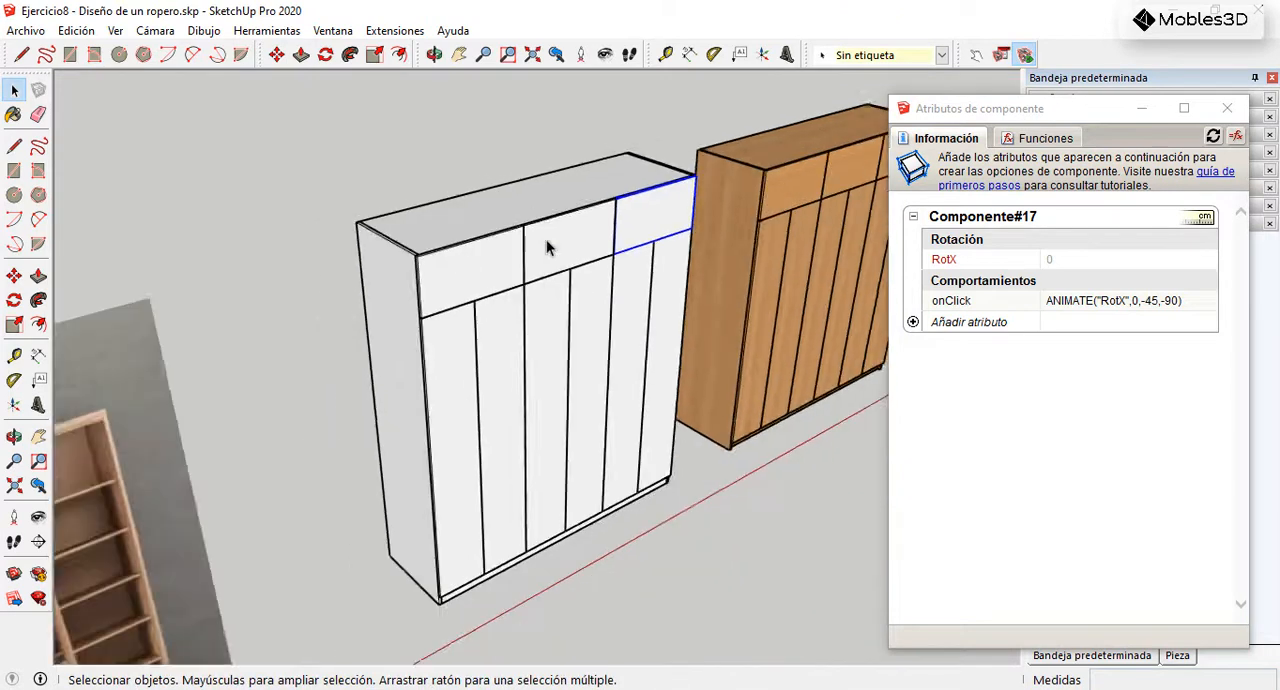
scroll(464, 441, "up", 5)
left_click(464, 441)
scroll(541, 309, "down", 3)
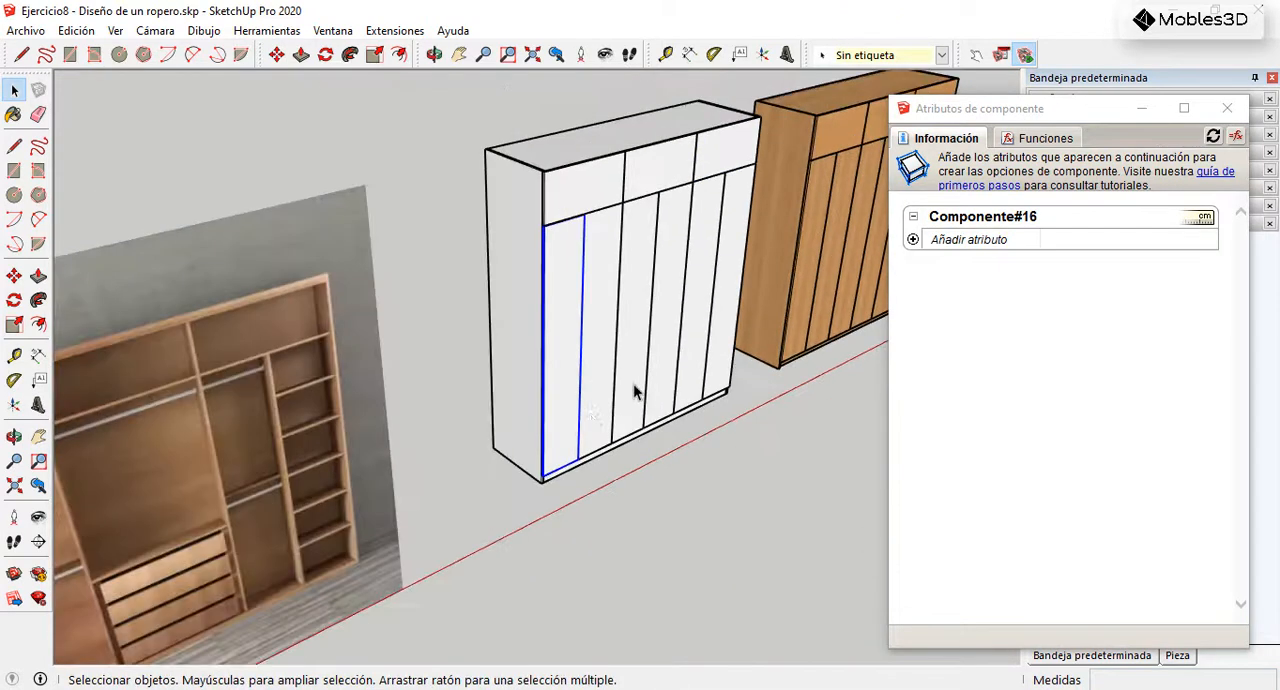
scroll(588, 414, "up", 4)
scroll(600, 490, "up", 3)
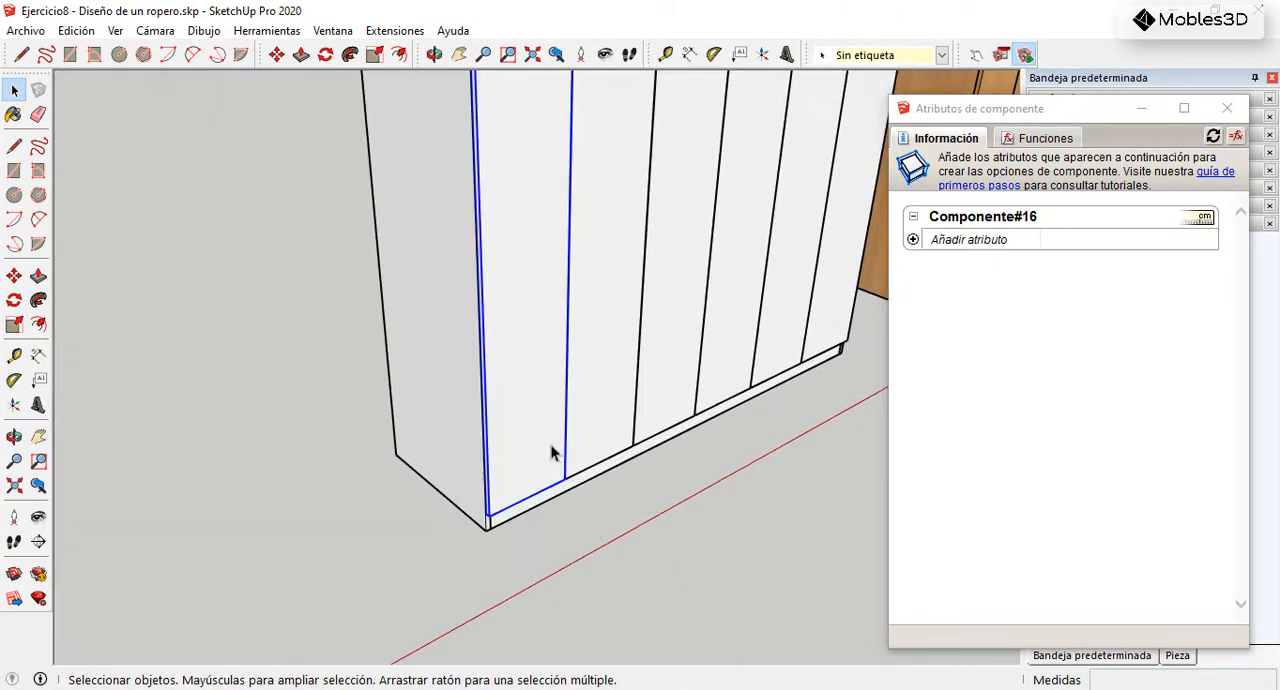
scroll(487, 500, "up", 3)
right_click(547, 270)
left_click(620, 432)
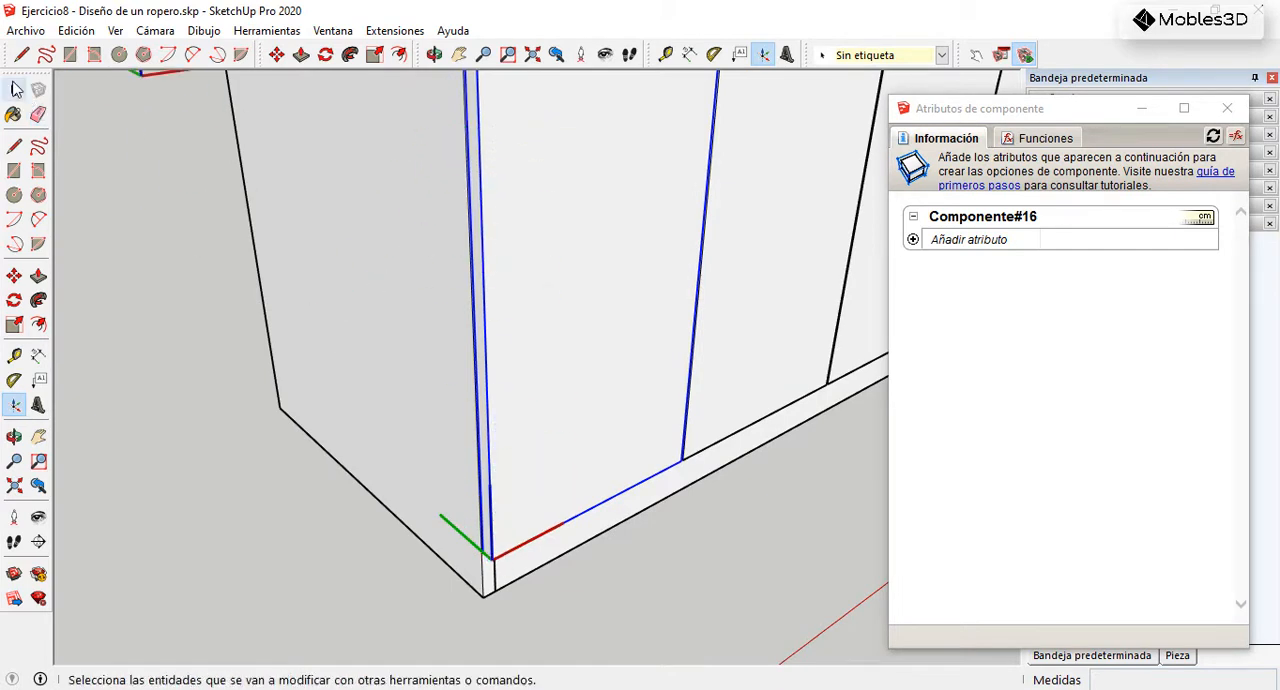
left_click(14, 90)
Step: Recheck the axes origin at the bottom front corner of the leftmost lower door with Change Axes
scroll(490, 575, "up", 3)
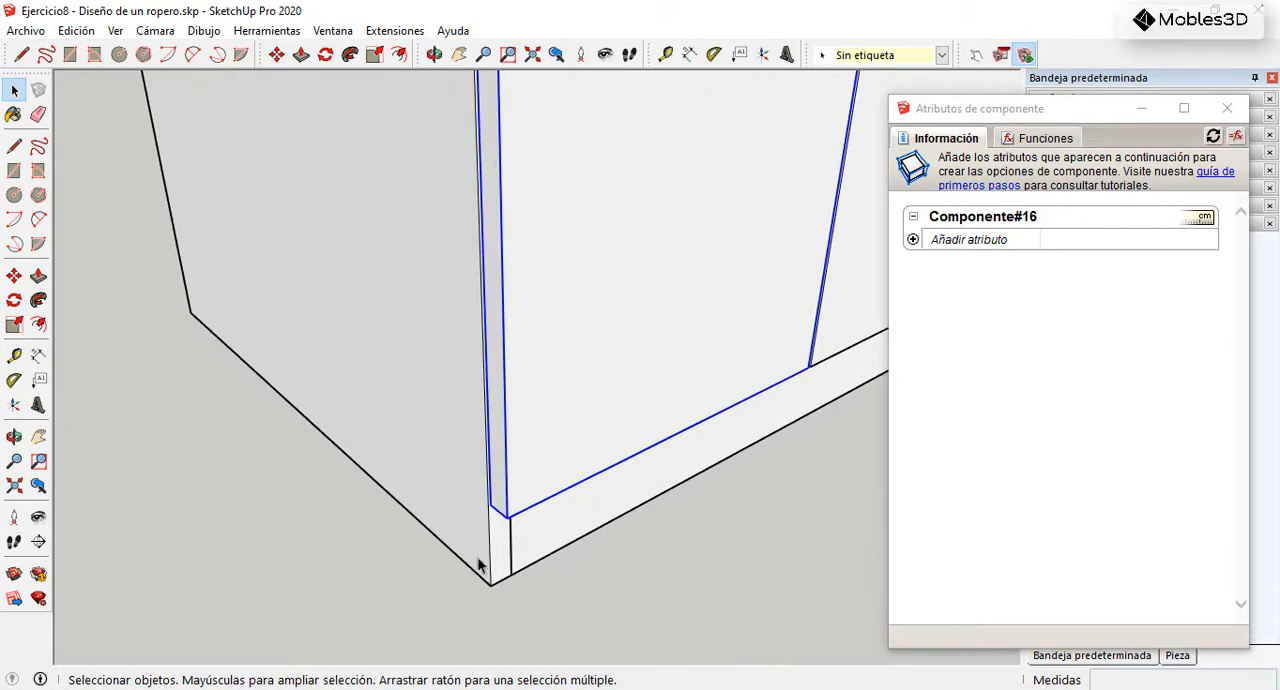
right_click(614, 280)
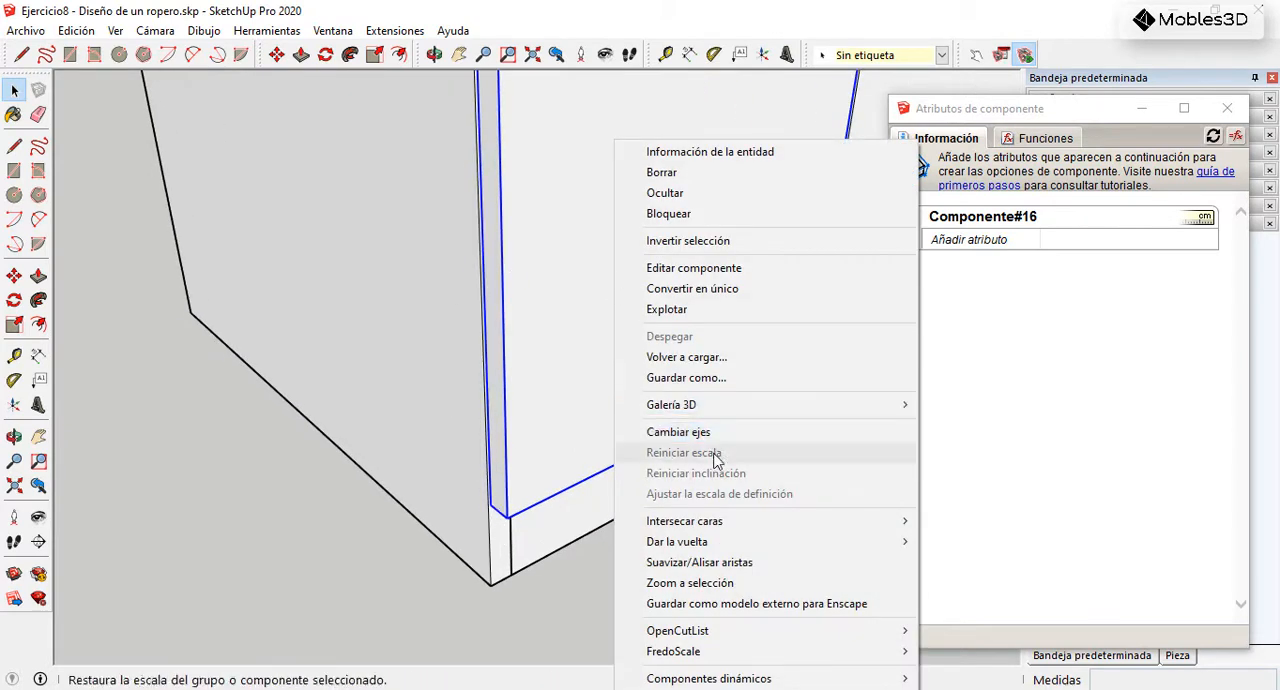
left_click(712, 432)
scroll(515, 535, "up", 2)
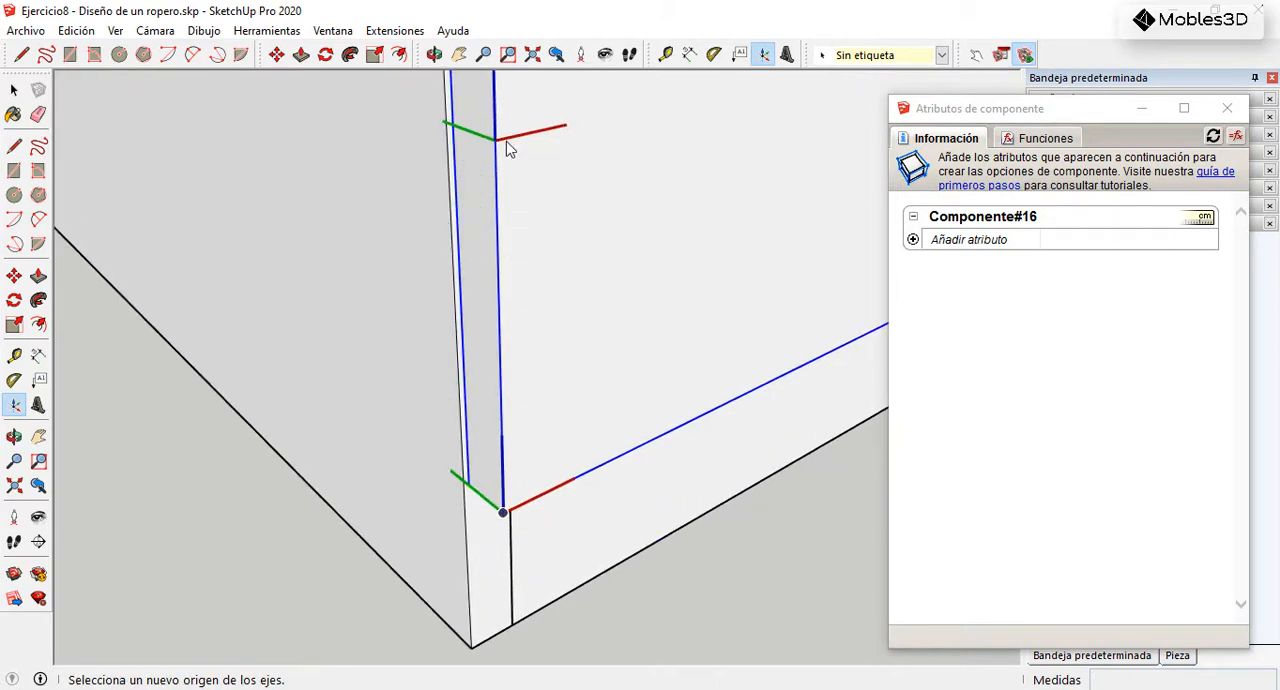
scroll(482, 505, "up", 2)
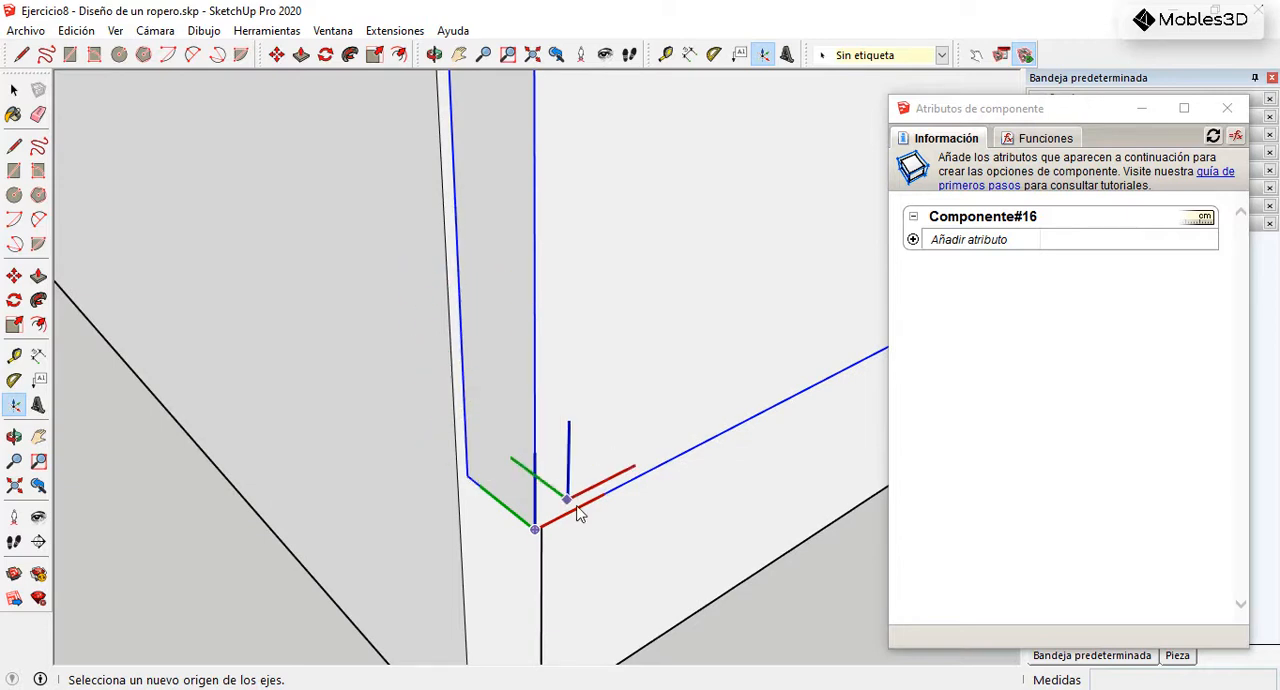
left_click(14, 90)
Step: Open the leftmost lower door component, inspect the axis directions at its bottom corner, and close it again
scroll(510, 612, "down", 2)
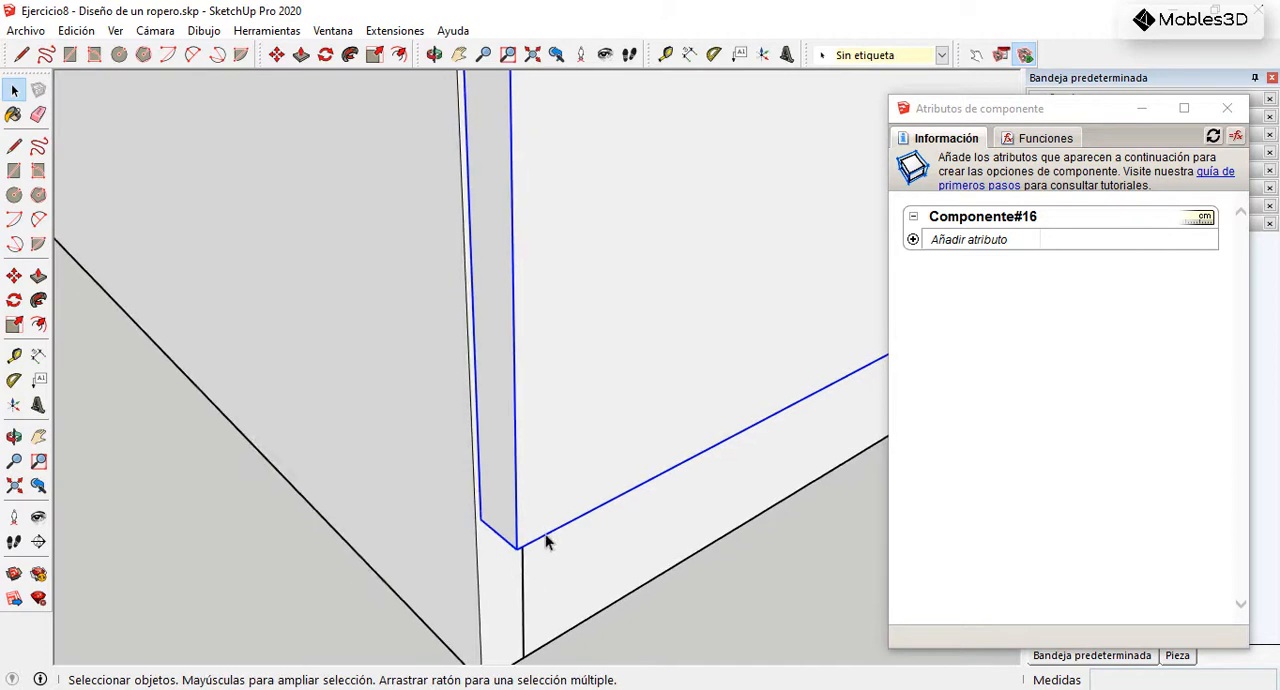
double_click(560, 301)
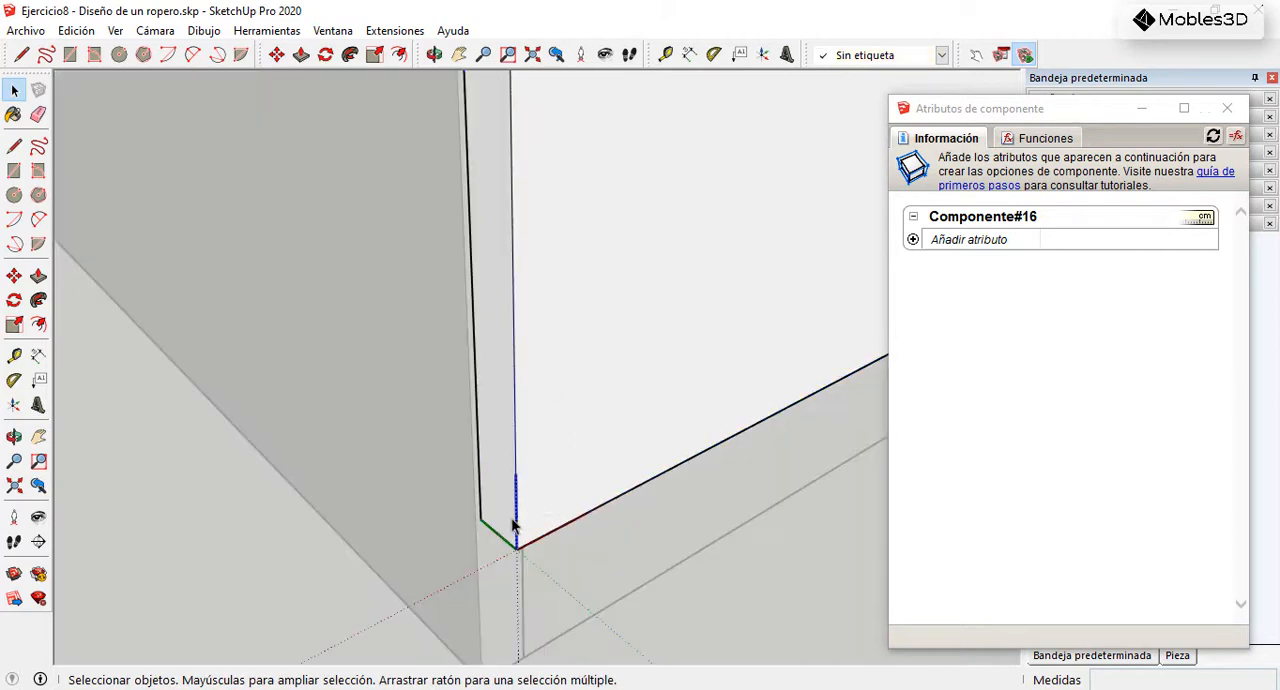
scroll(527, 556, "up", 1)
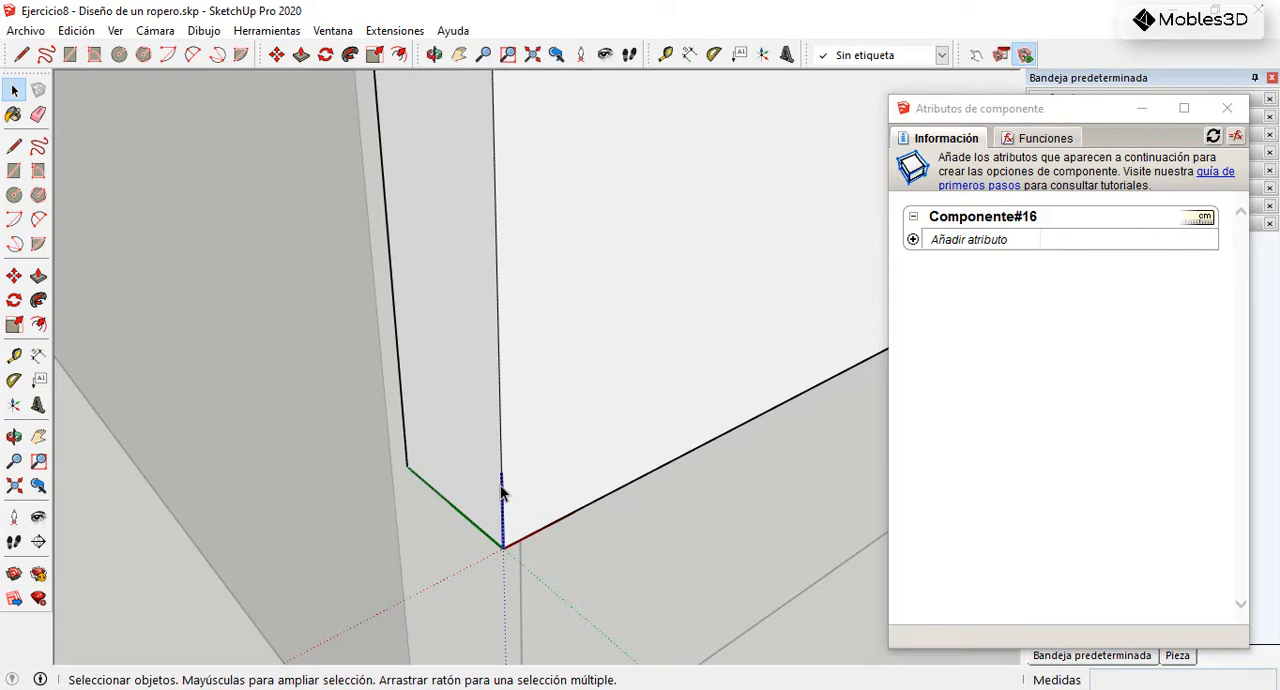
scroll(505, 500, "down", 5)
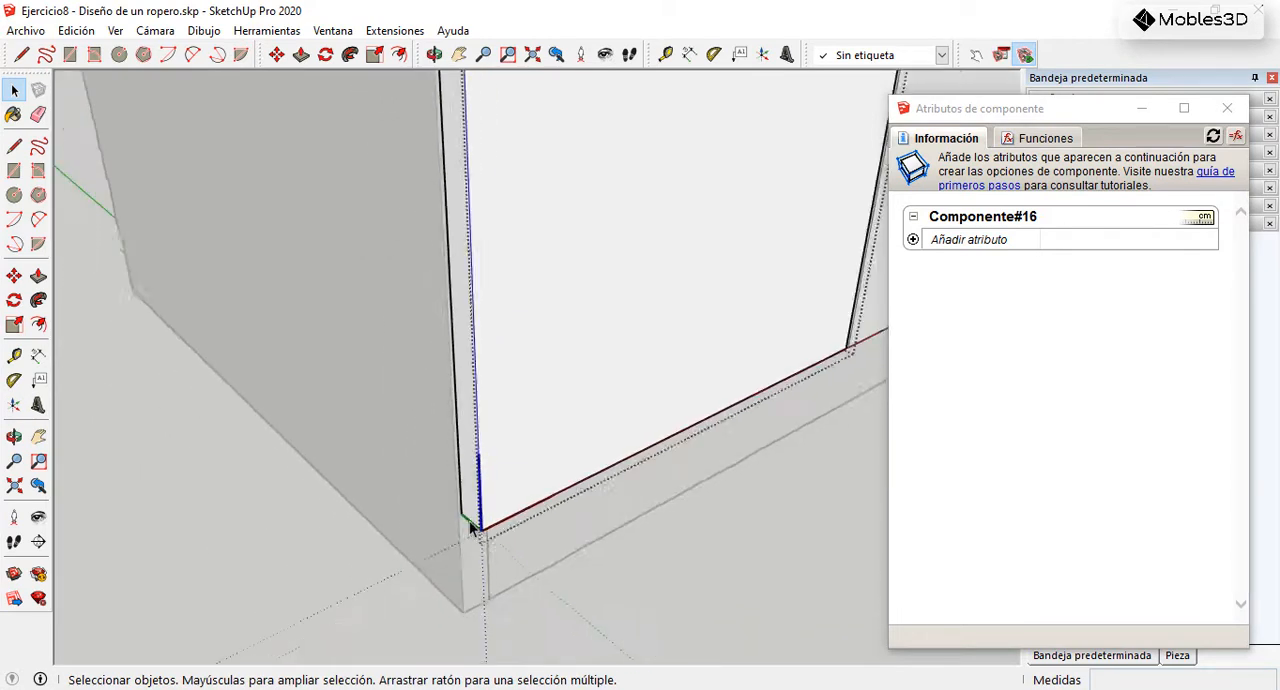
key("Escape")
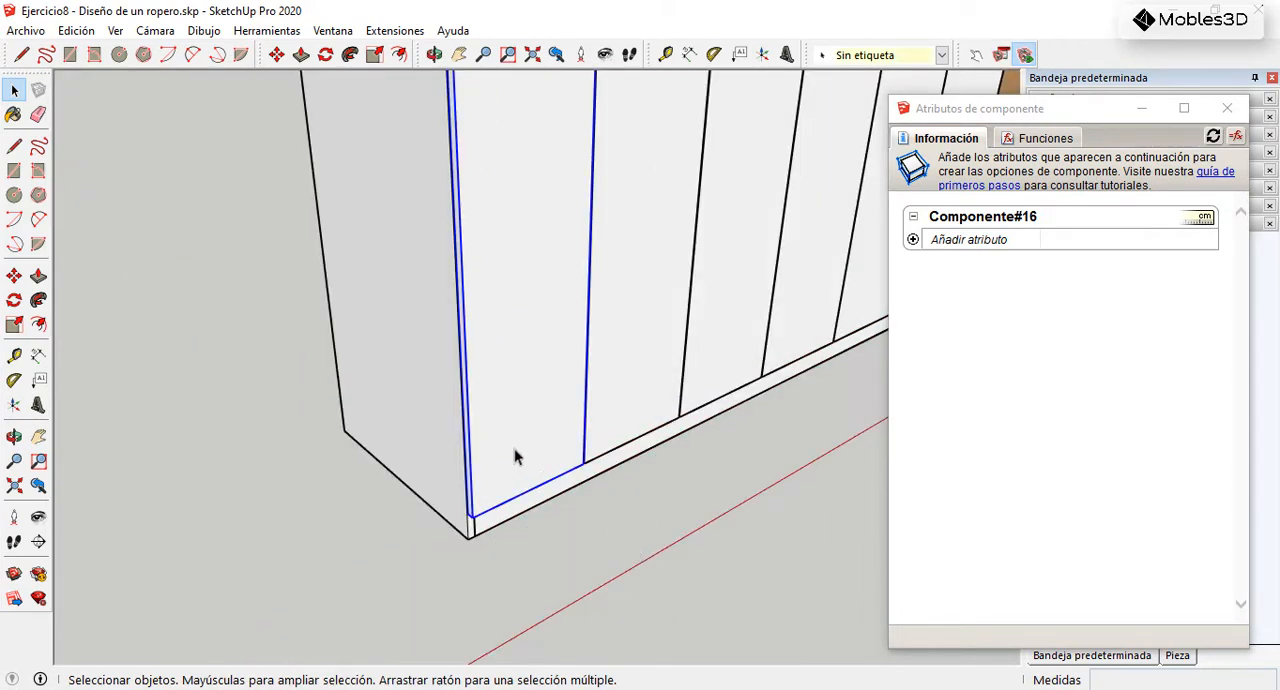
Step: Add the onClick and RotZ attributes to the leftmost lower door component
scroll(514, 457, "down", 2)
scroll(556, 516, "down", 4)
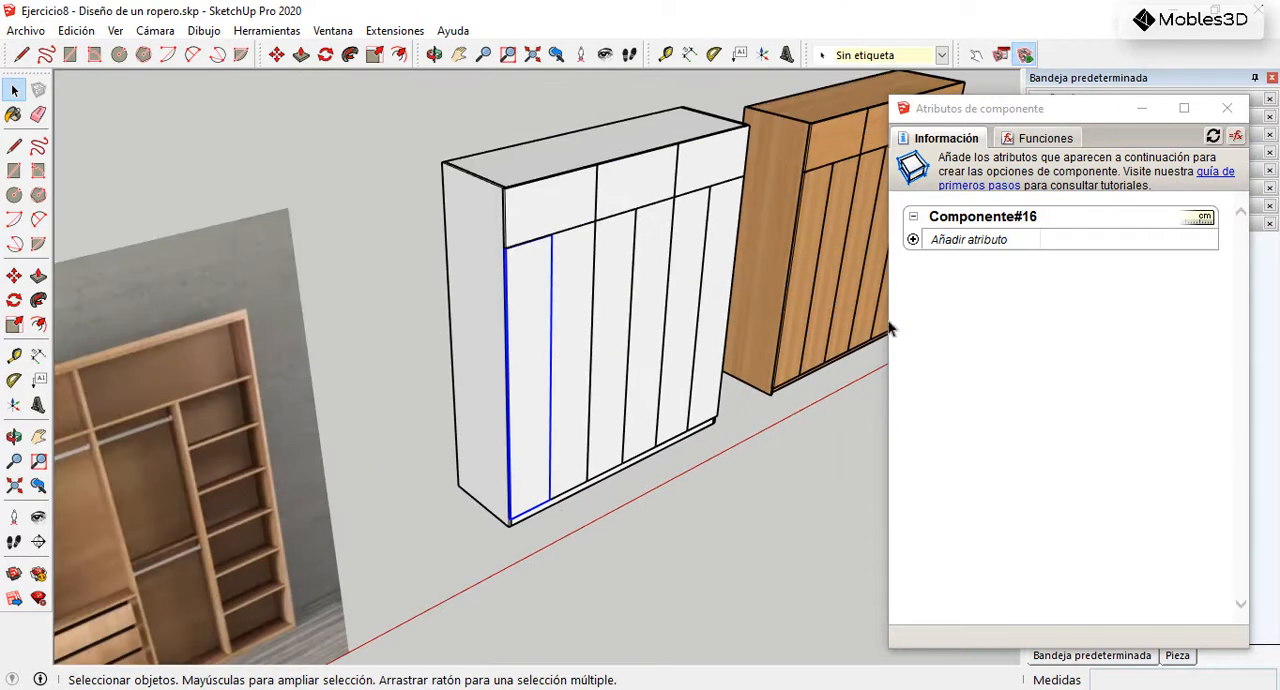
left_click(916, 244)
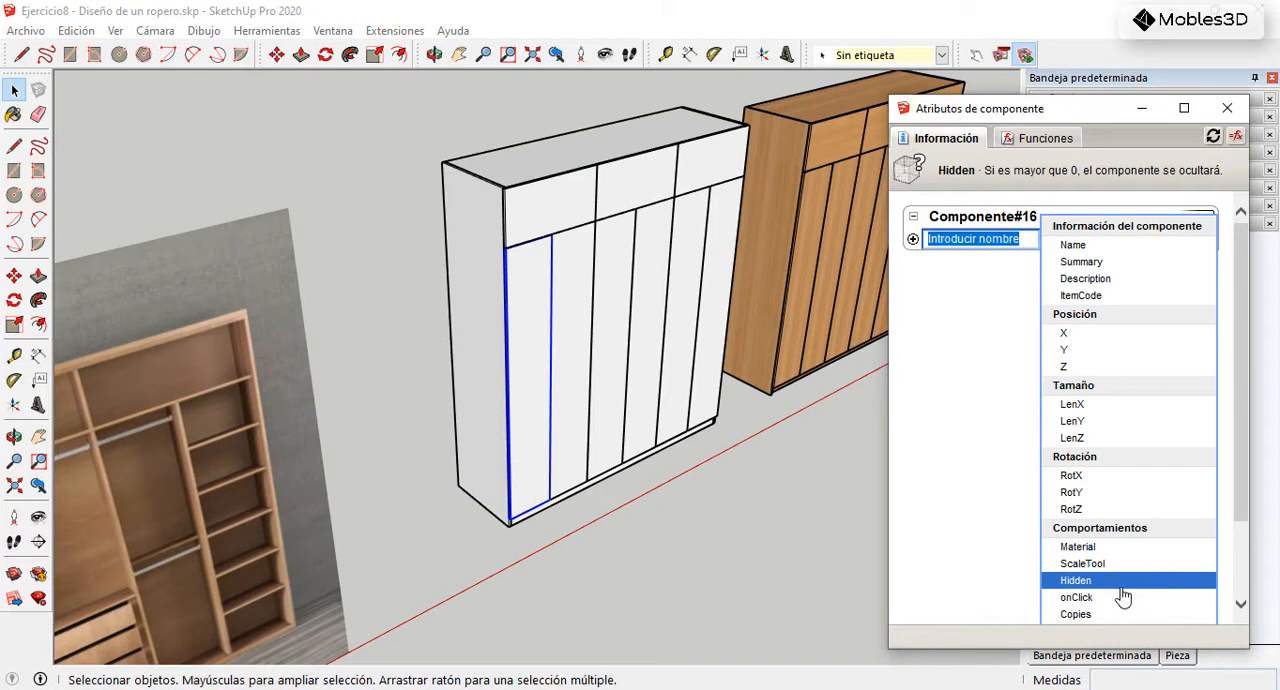
left_click(1078, 597)
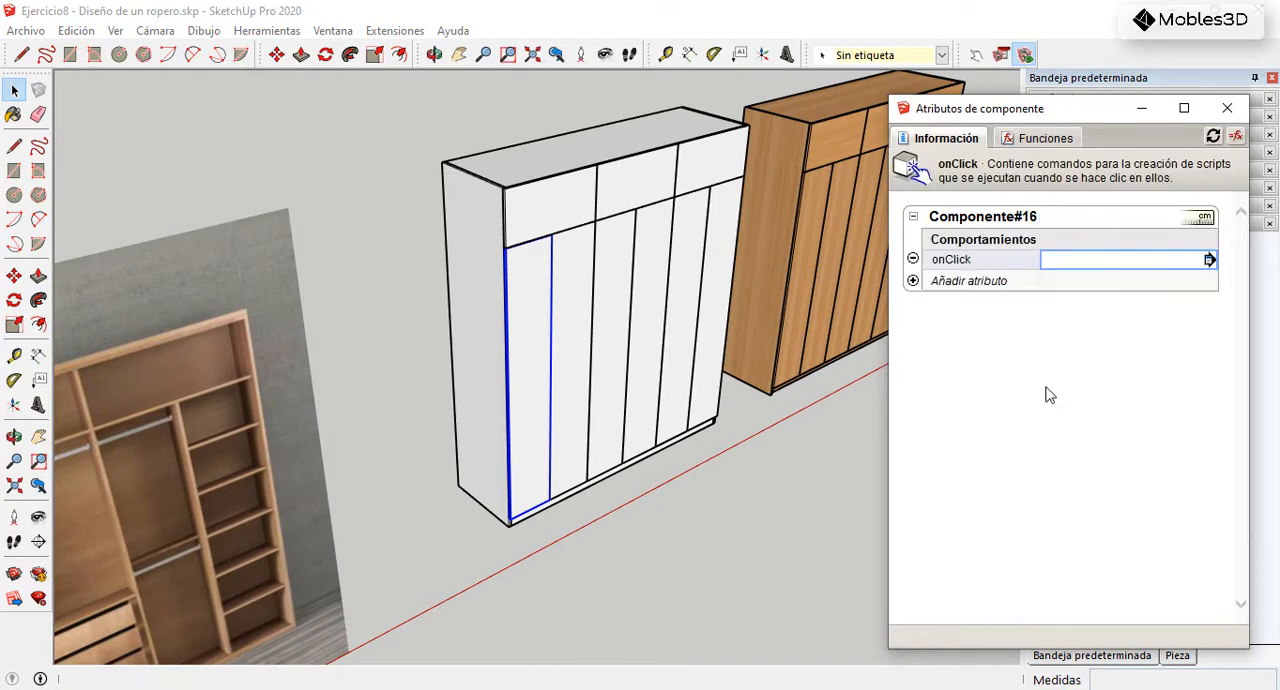
left_click(913, 281)
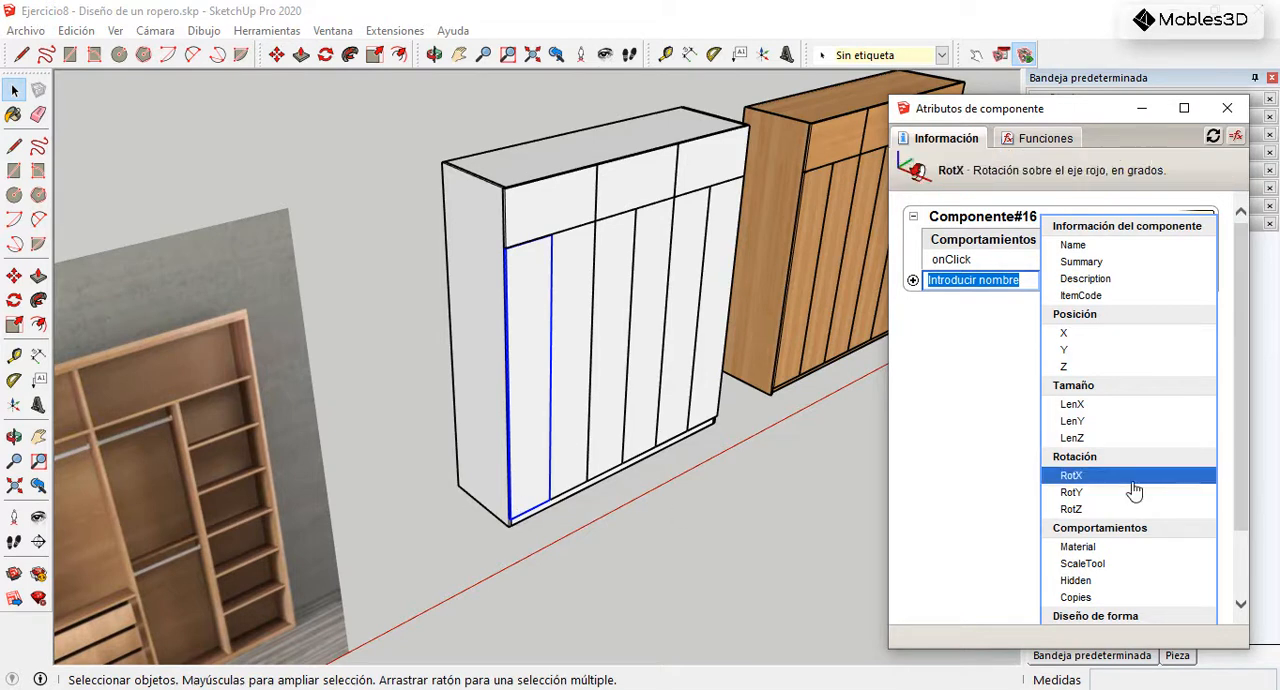
left_click(1087, 513)
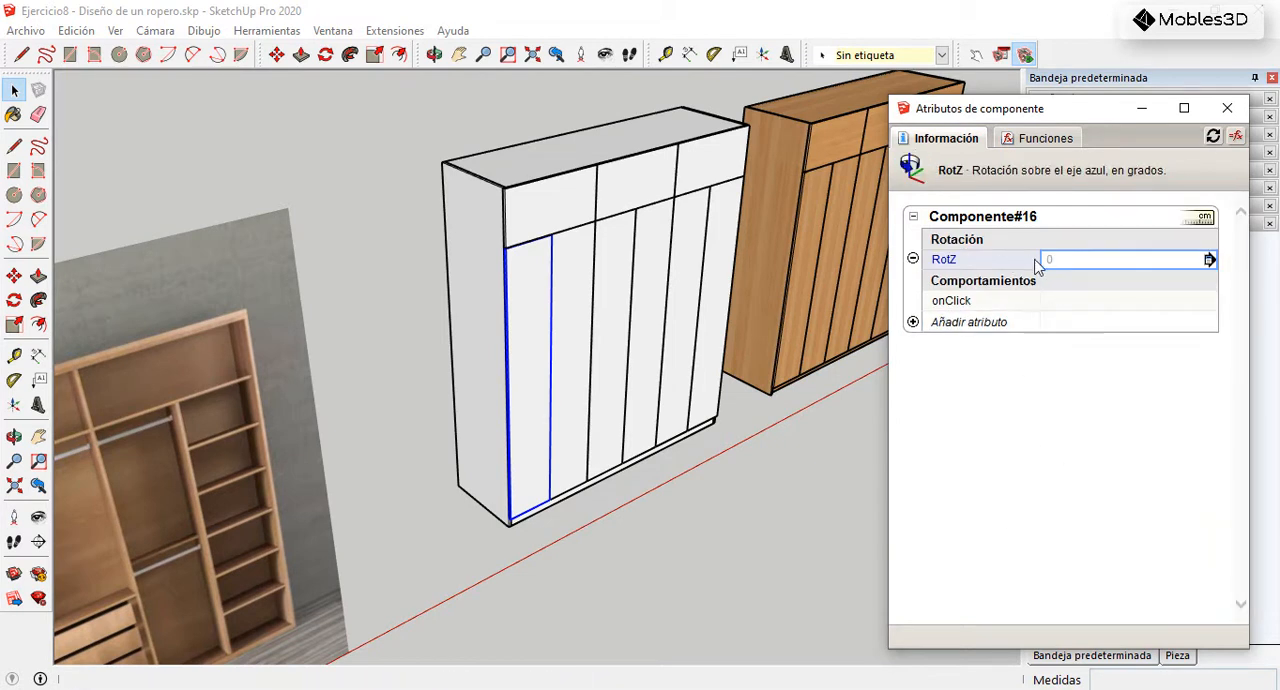
Step: Try a RotZ of 45 degrees on the leftmost lower door and inspect which way it swings
left_click(1067, 262)
type("45")
key("Return")
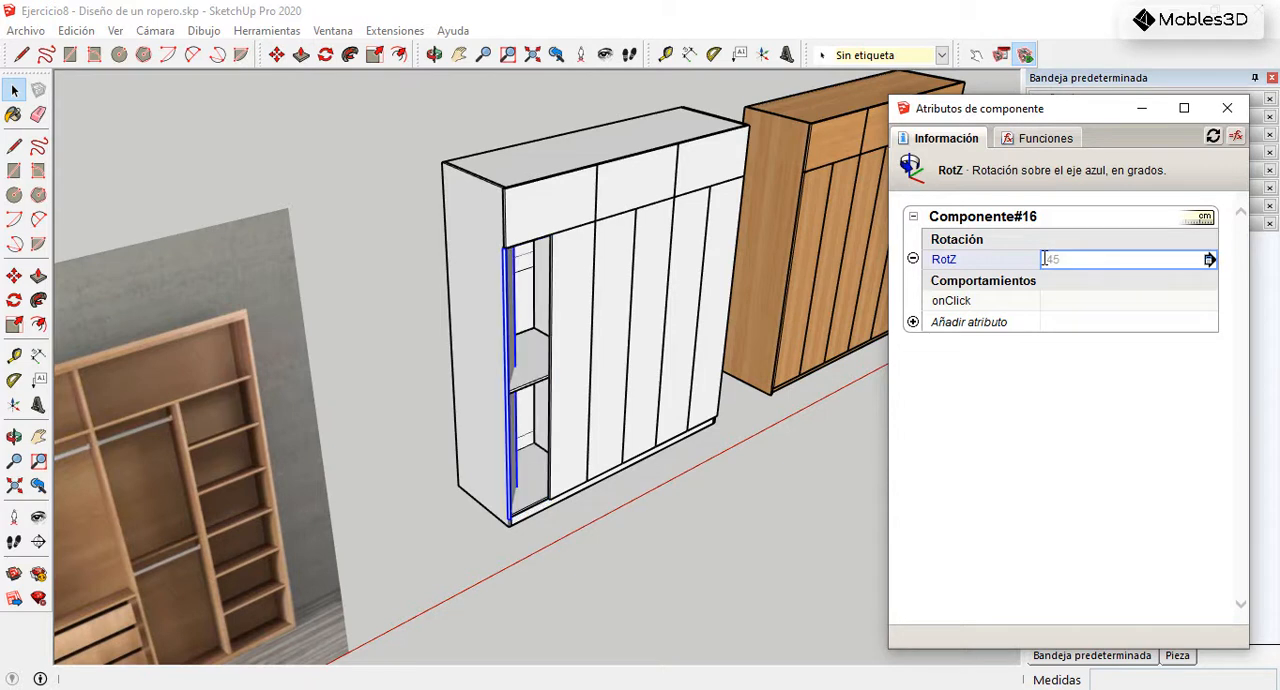
middle_click_drag(478, 350, 497, 378)
scroll(626, 449, "up", 4)
middle_click_drag(626, 449, 528, 418)
Step: Set the leftmost lower door's RotZ to -45 degrees
left_click(1053, 260)
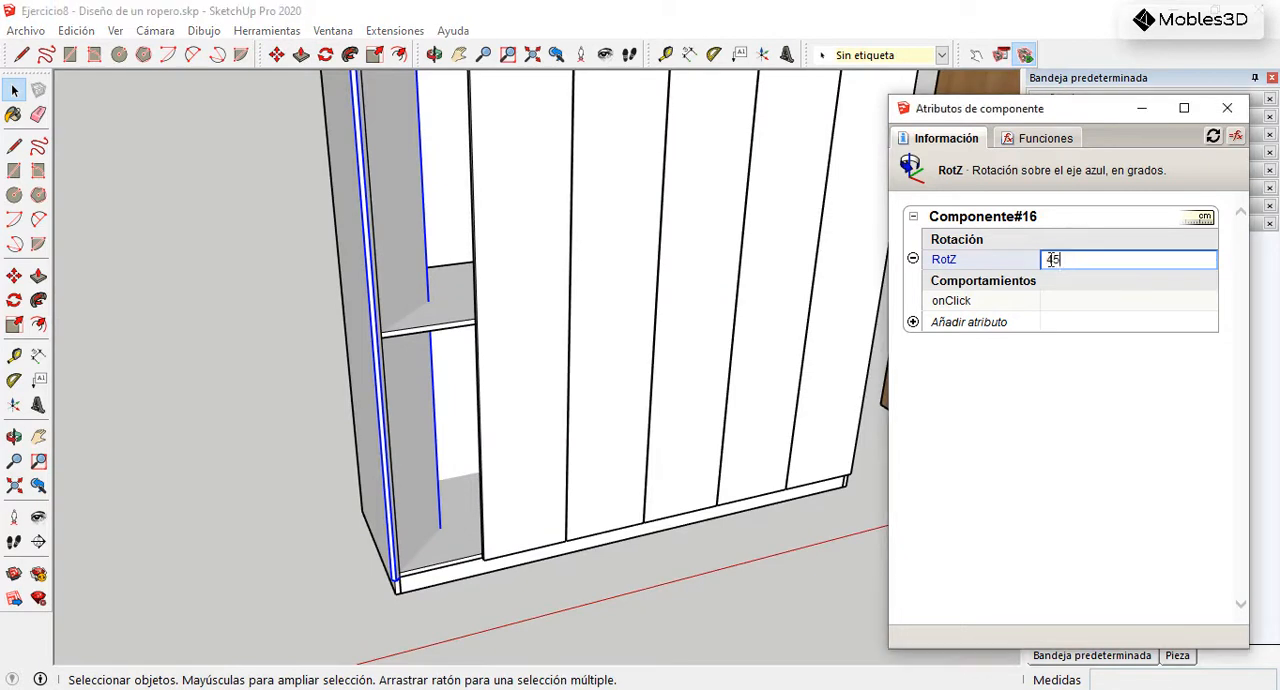
key("Return")
left_click(1061, 258)
type("-")
key("Return")
scroll(558, 462, "down", 2)
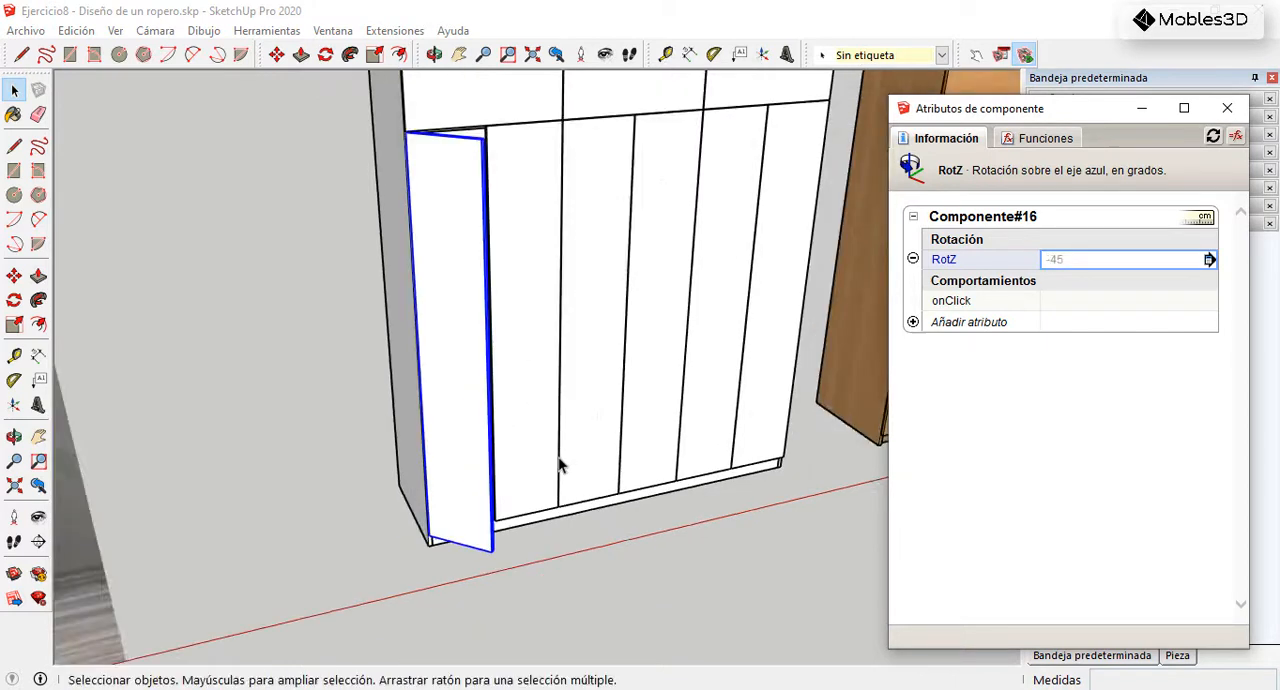
scroll(566, 494, "down", 2)
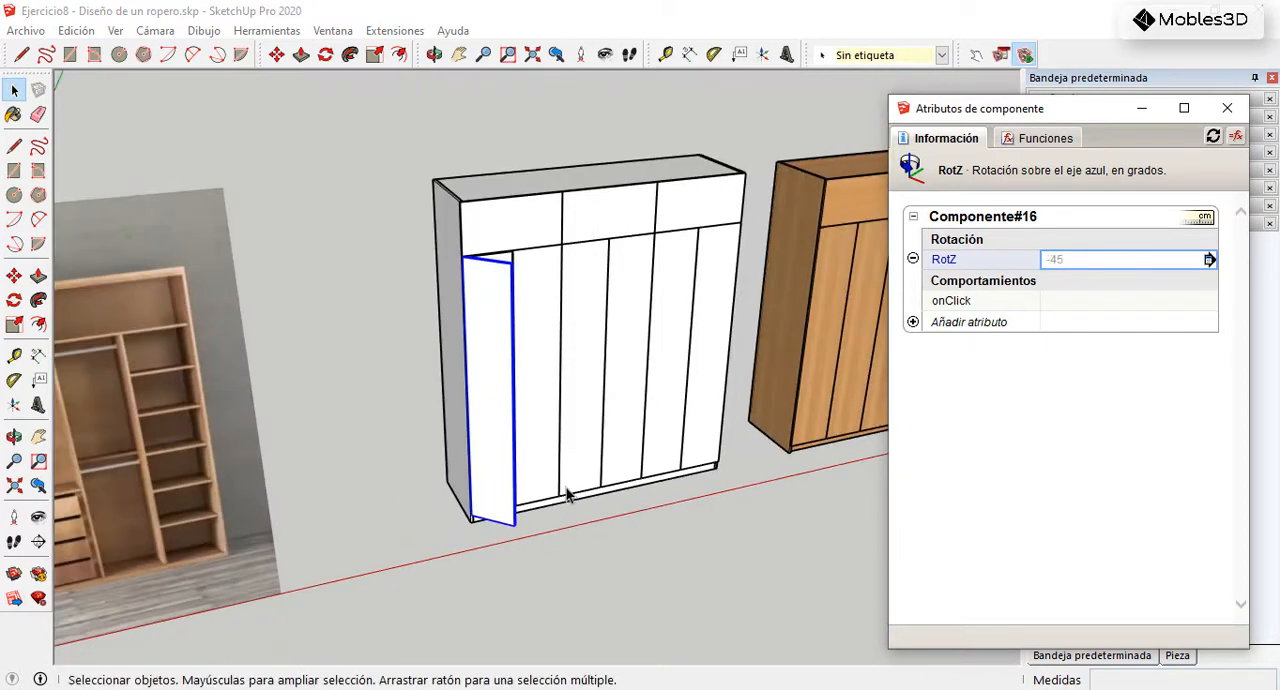
Step: Insert the ANIMATE function into the leftmost lower door's onClick attribute, with RotZ as the animated attribute
left_click(1052, 302)
left_click(1058, 302)
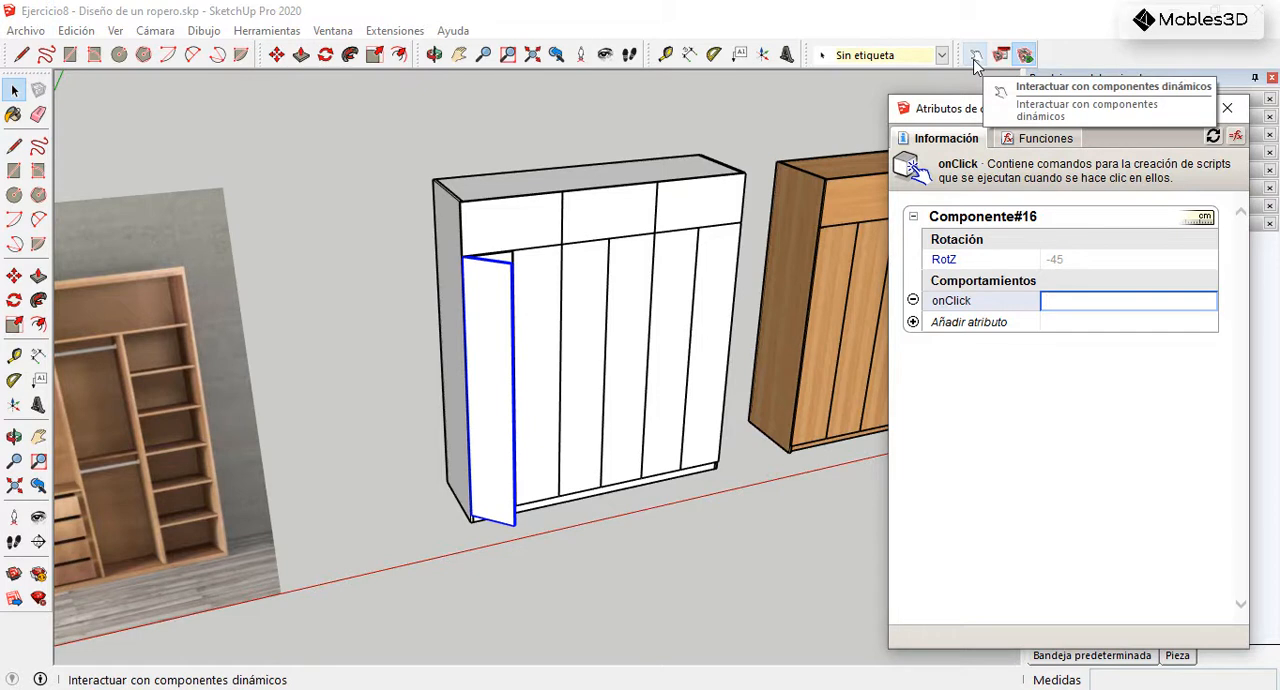
left_click(1021, 139)
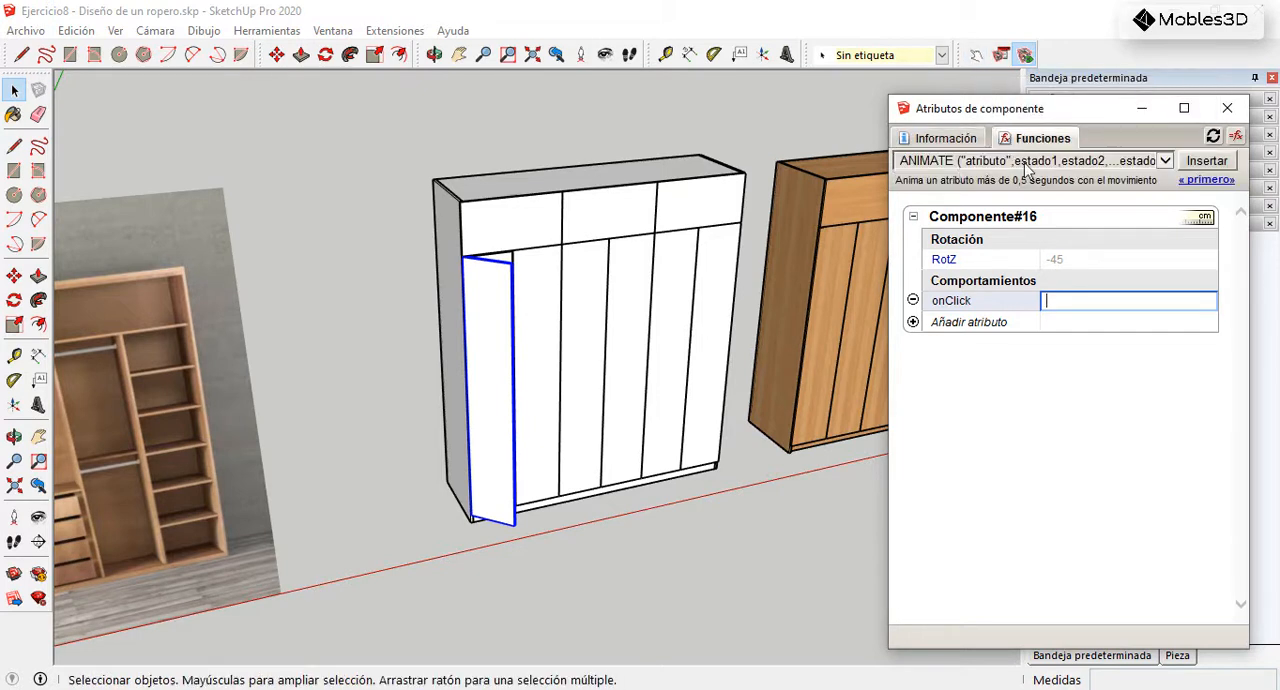
left_click(1203, 166)
left_click_drag(1094, 316, 1063, 318)
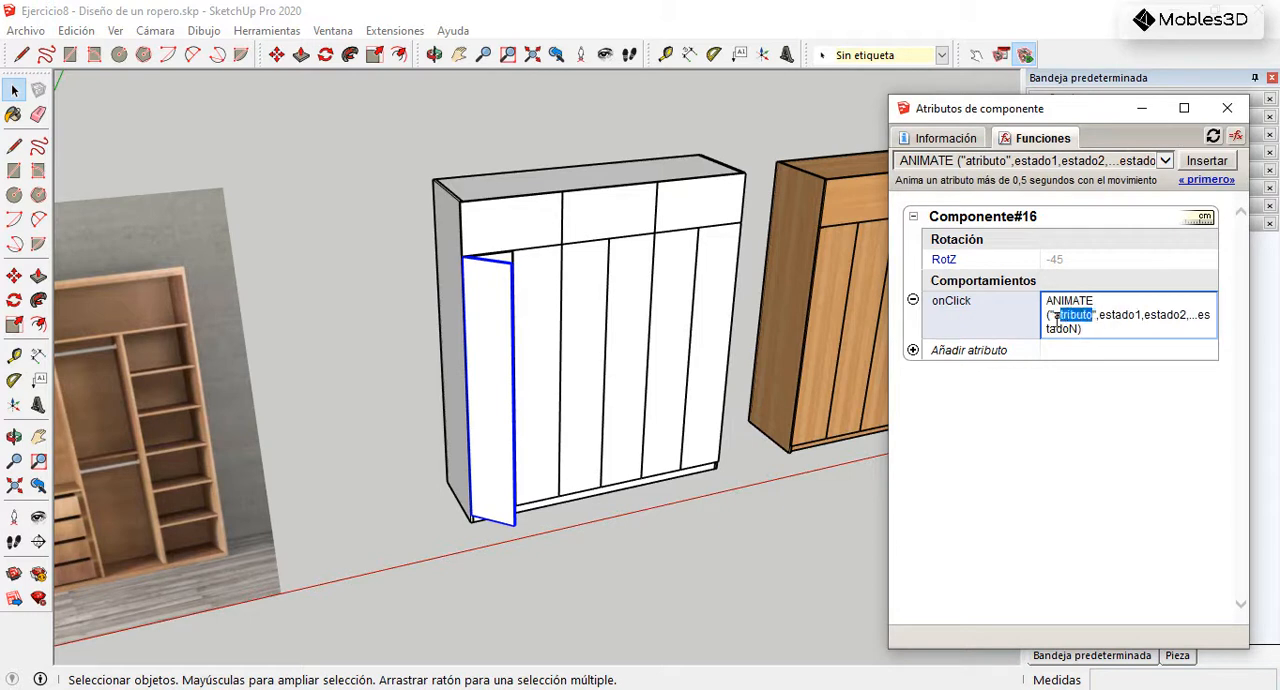
key("BackSpace")
left_click(958, 264)
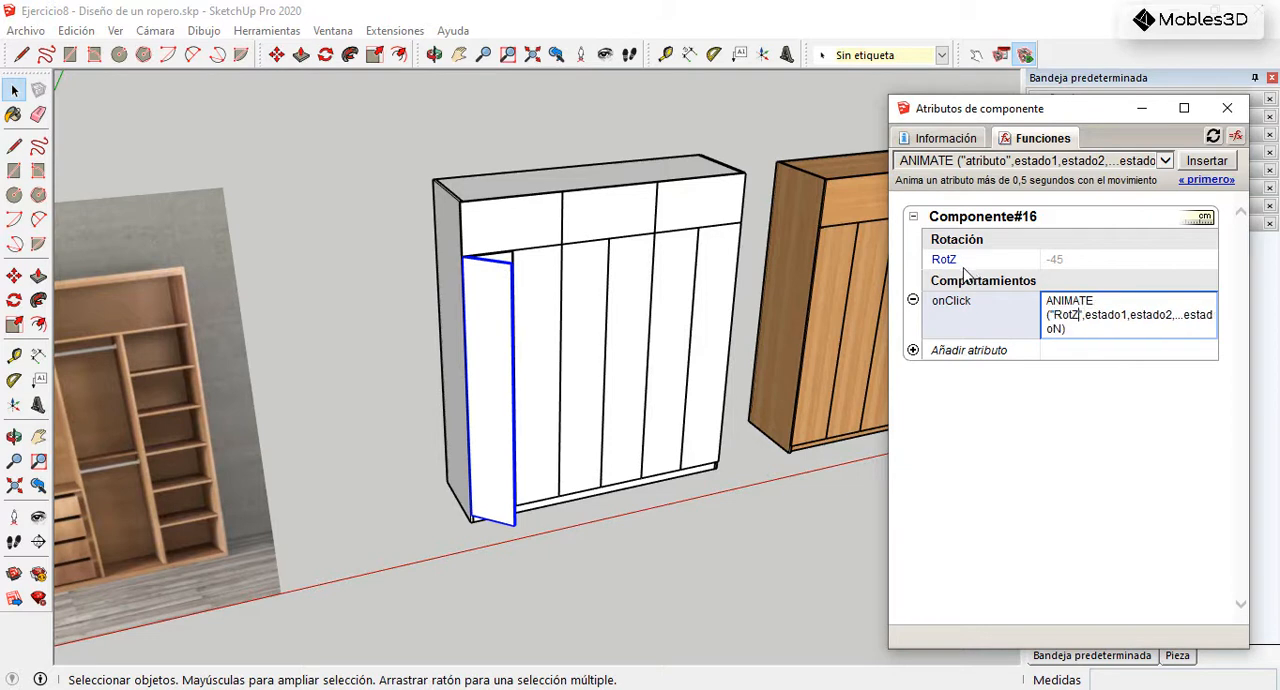
Step: Replace the placeholder states in the leftmost lower door's onClick function, giving ANIMATE("RotZ",0,-45,-90)
left_click_drag(1087, 317, 1096, 330)
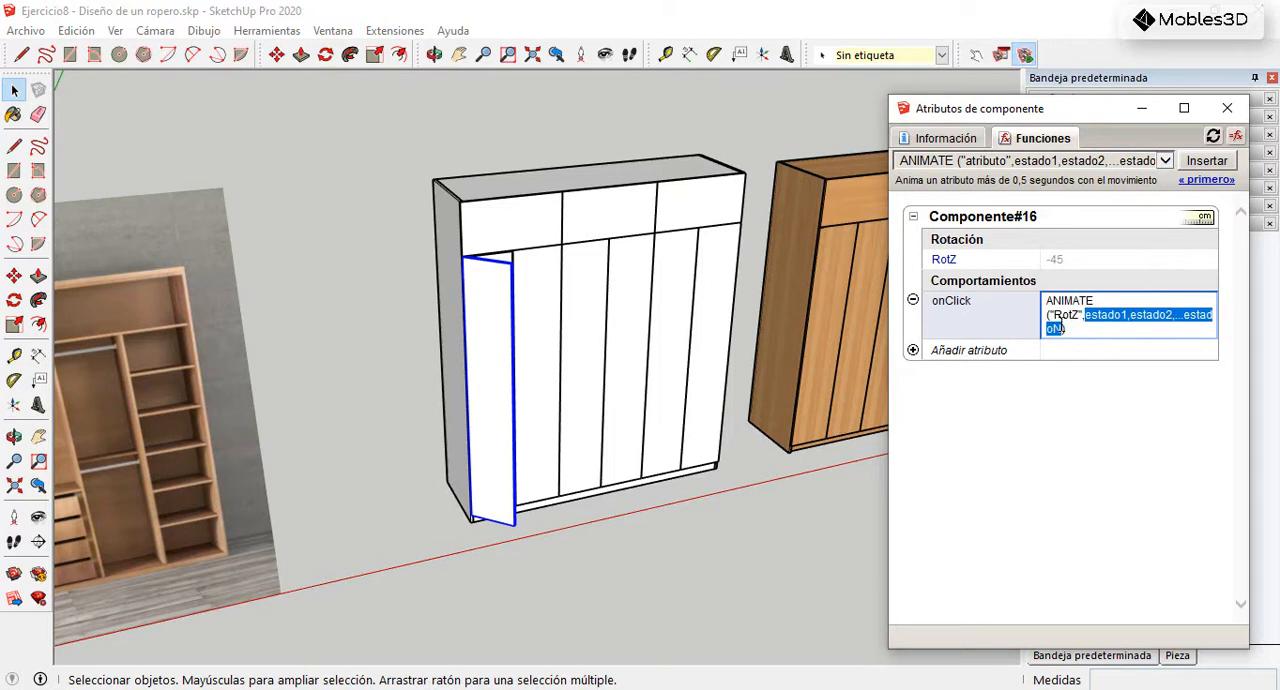
key("BackSpace")
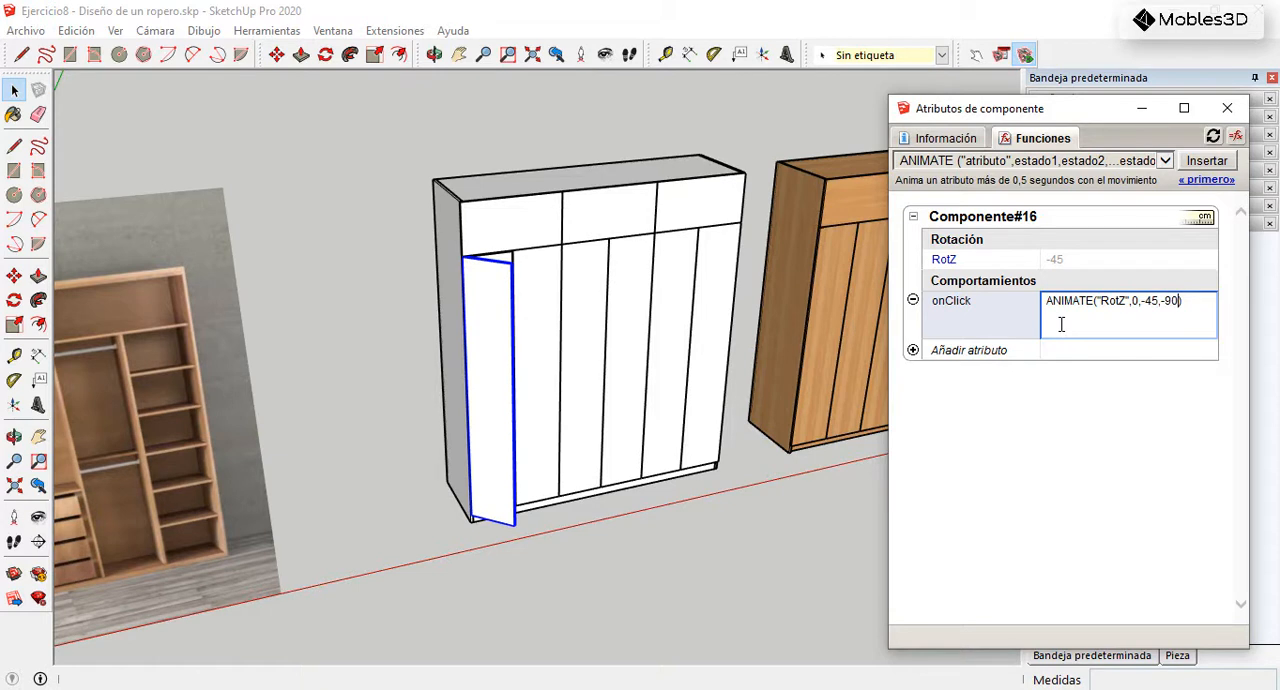
key("Return")
Step: Test the leftmost lower door's opening and closing animation with the Interact tool
left_click(976, 56)
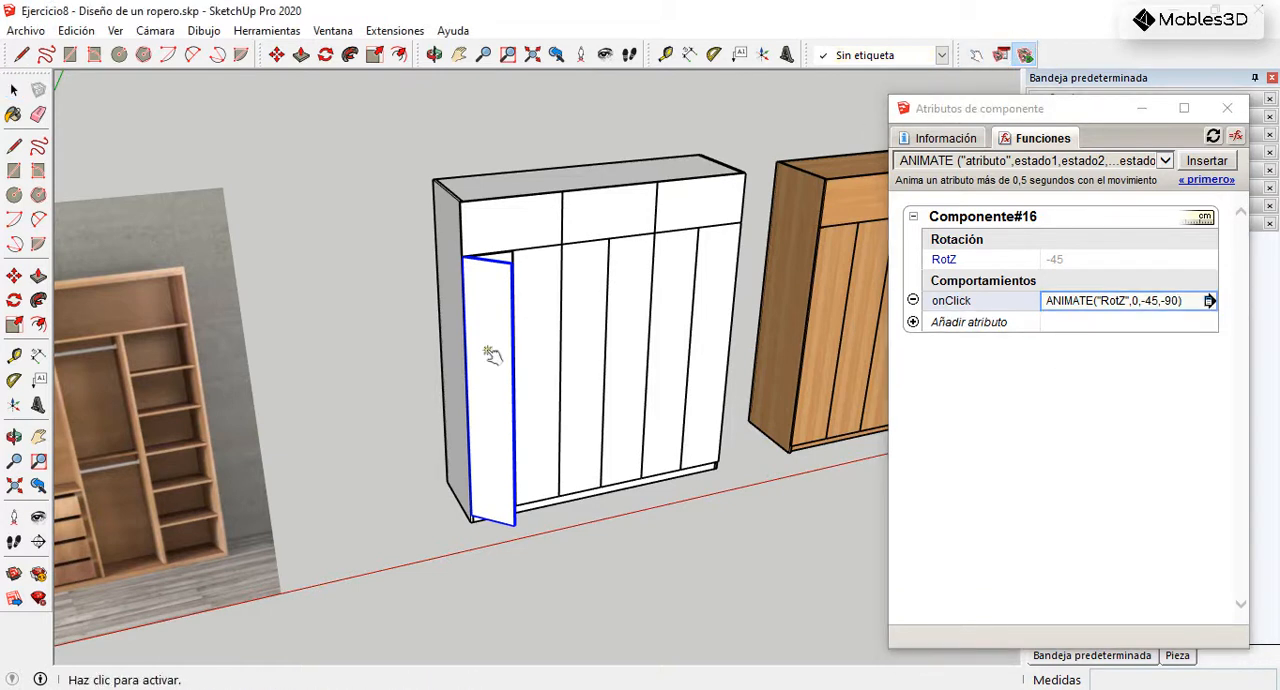
left_click(502, 339)
left_click(481, 363)
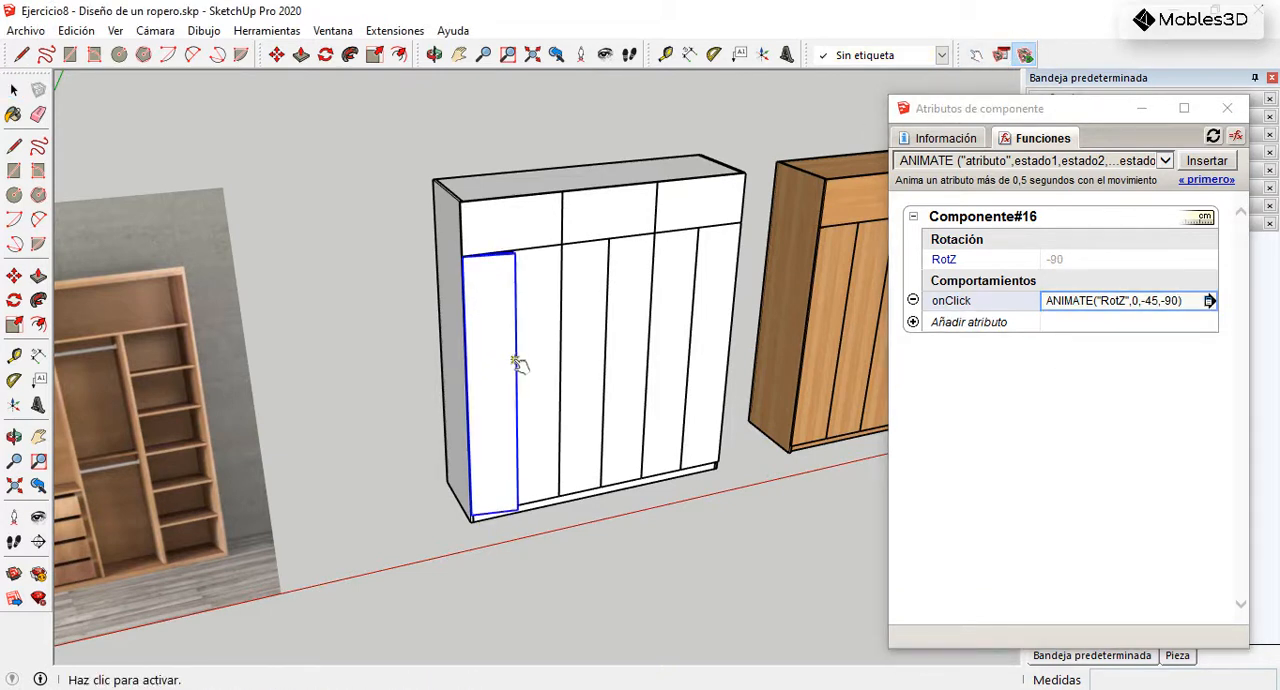
scroll(615, 298, "up", 3)
middle_click_drag(574, 304, 560, 280)
scroll(471, 263, "up", 5)
scroll(521, 237, "down", 6)
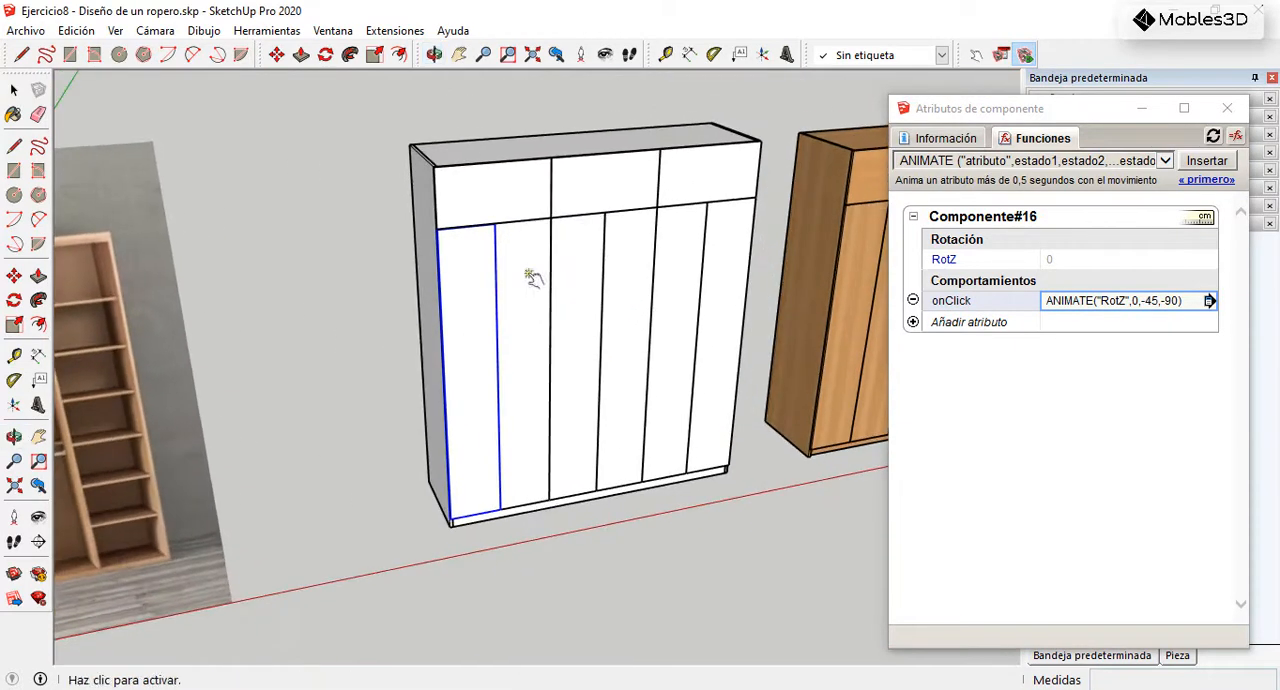
Step: Cycle the leftmost lower door through its RotZ states until it is closed again
left_click(481, 270)
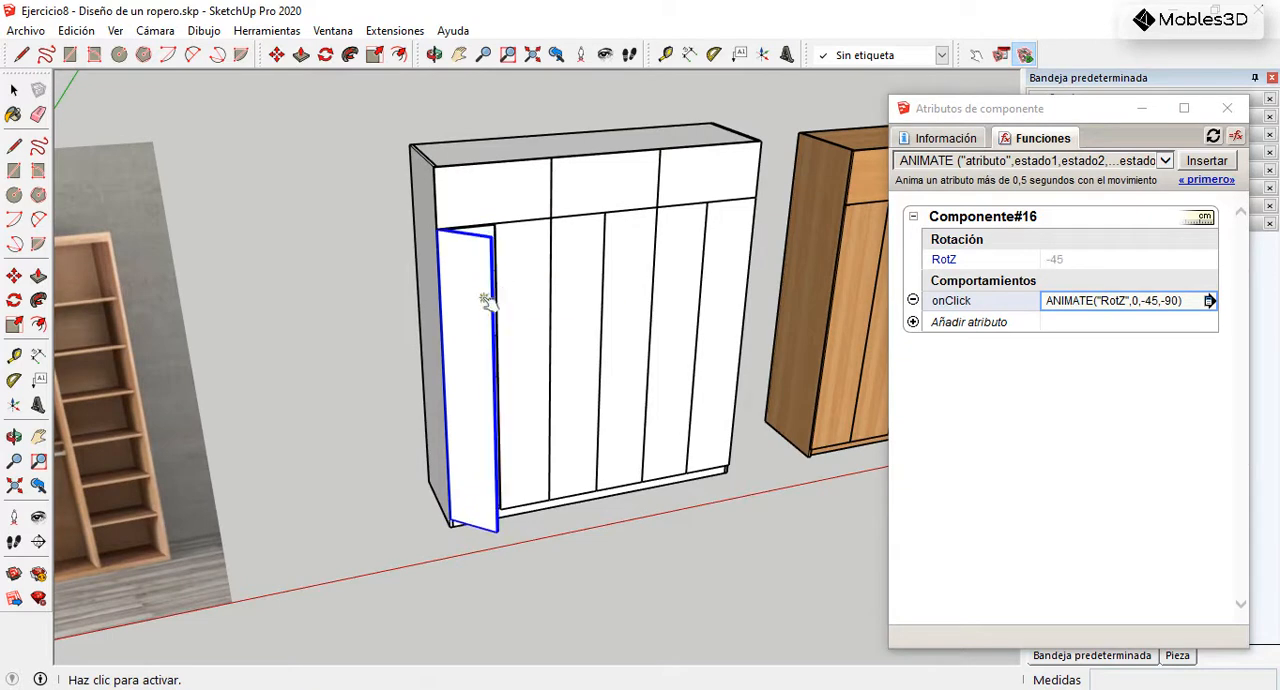
left_click(476, 288)
left_click(456, 300)
left_click(14, 90)
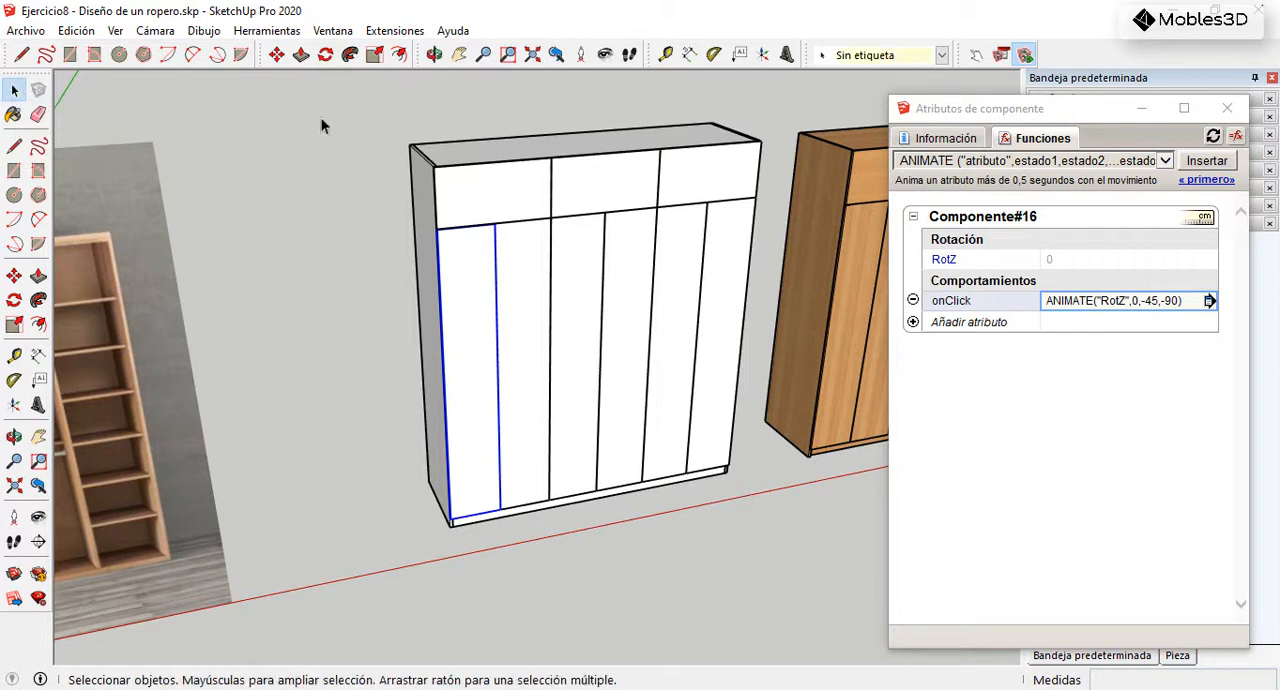
Step: Make the second lower door a unique component and open the list of attributes that can be added to it
scroll(513, 240, "up", 3)
left_click(541, 267)
scroll(600, 275, "down", 4)
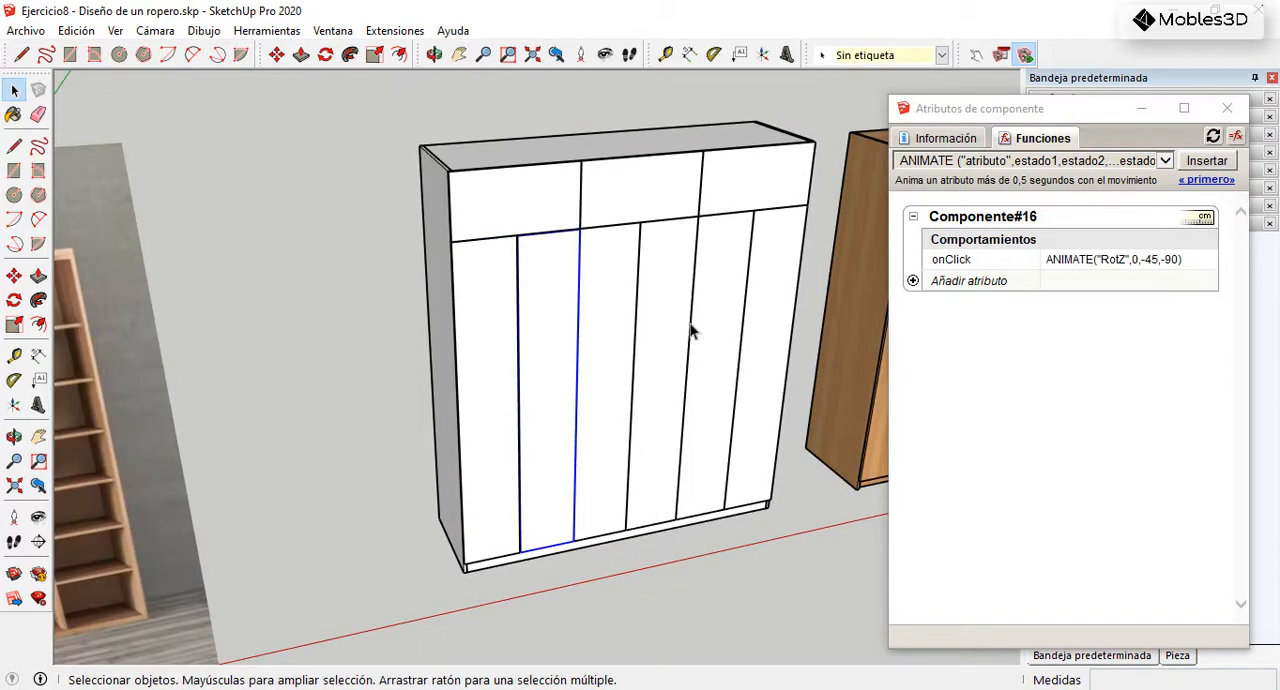
scroll(500, 270, "up", 4)
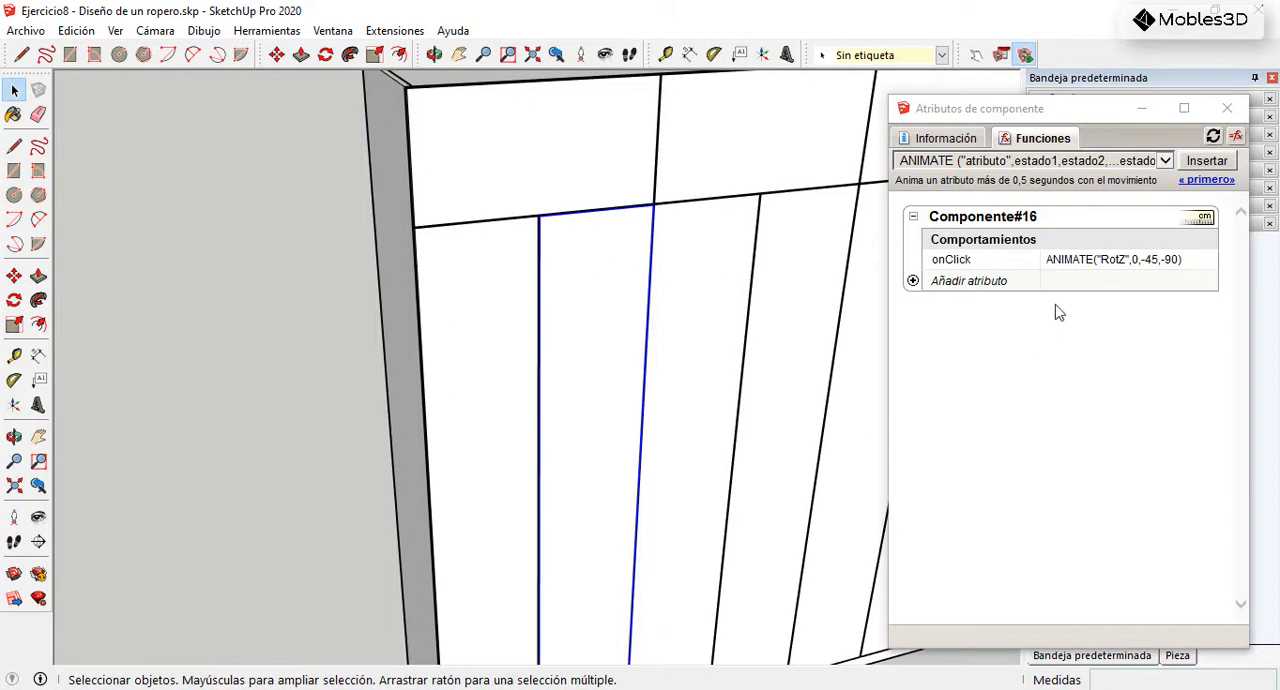
scroll(603, 271, "down", 4)
right_click(608, 271)
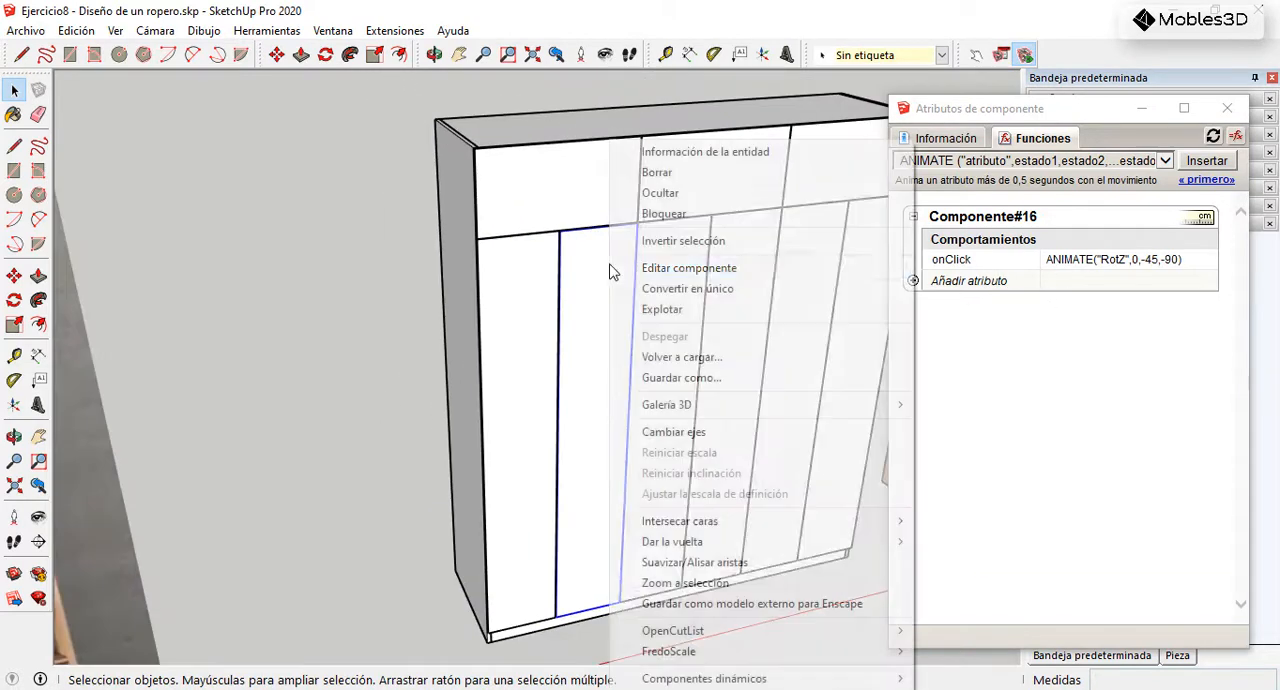
left_click(704, 292)
scroll(560, 285, "down", 3)
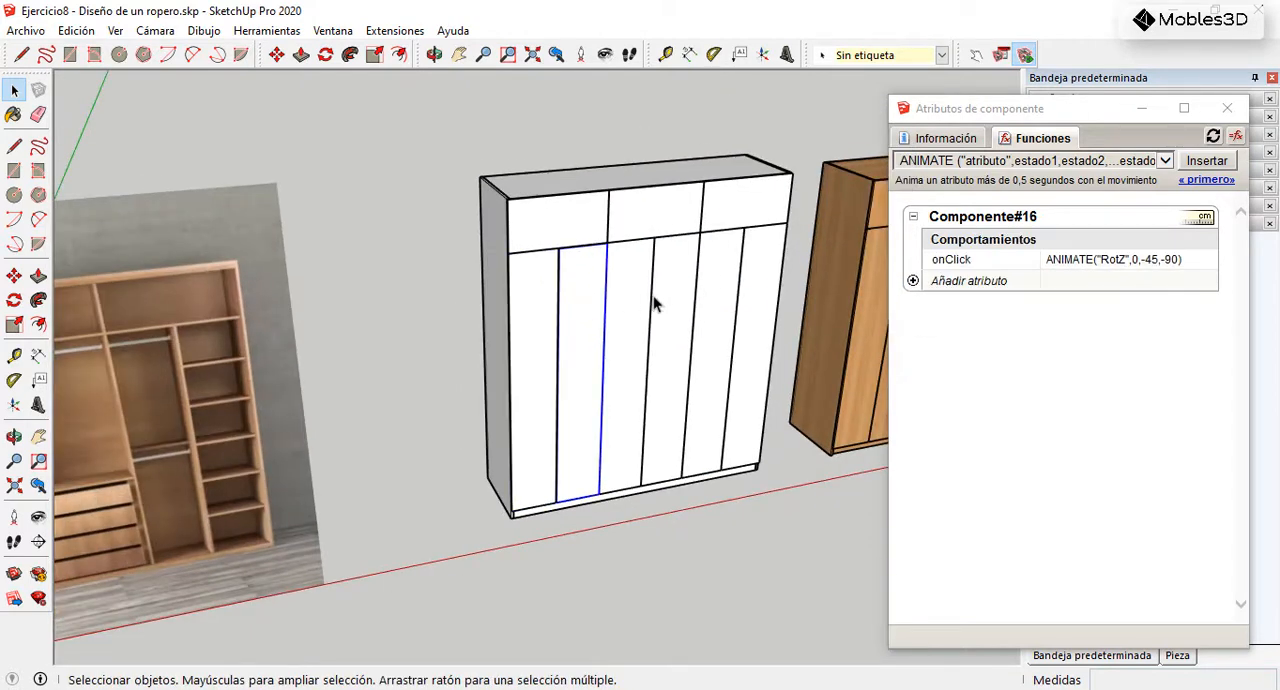
scroll(596, 297, "up", 3)
middle_click_drag(567, 317, 580, 294)
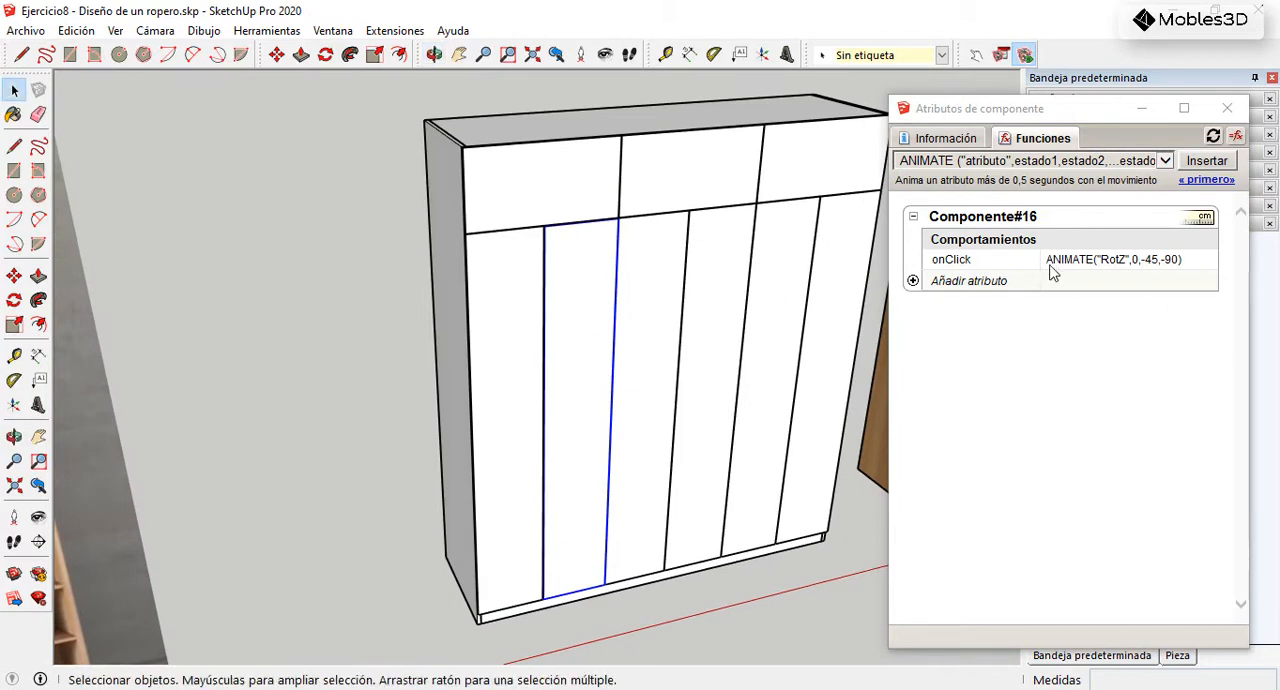
left_click(912, 281)
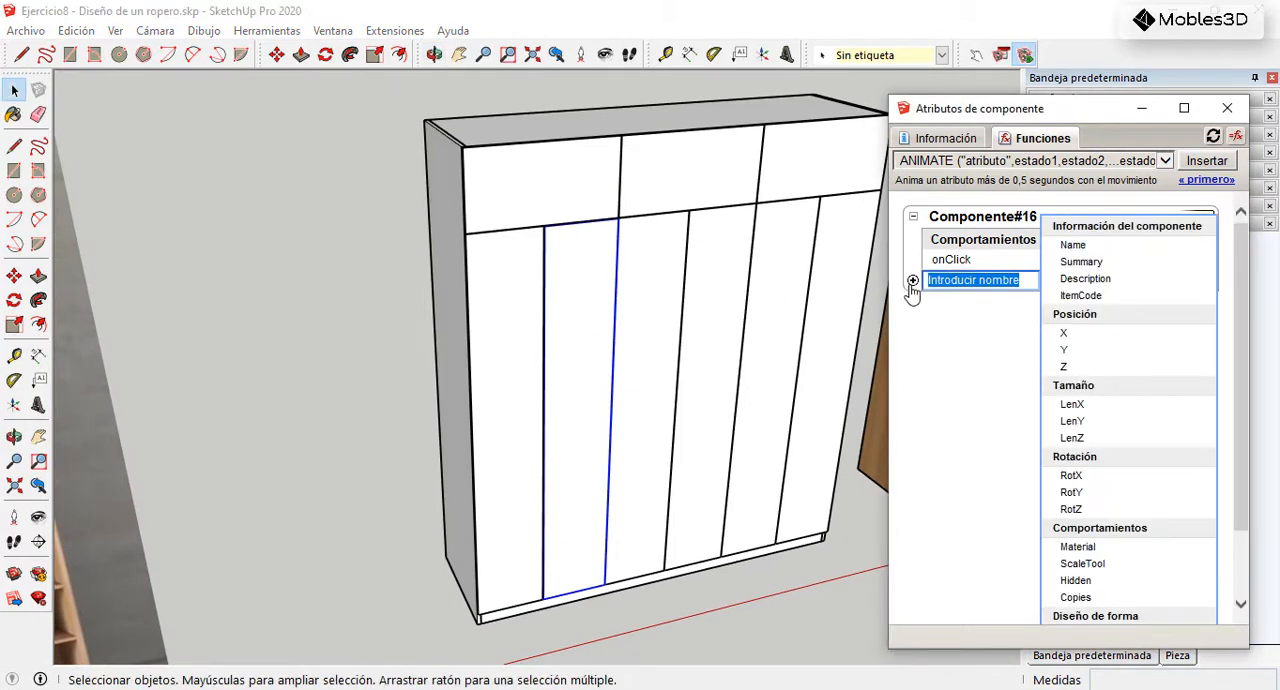
scroll(589, 290, "down", 2)
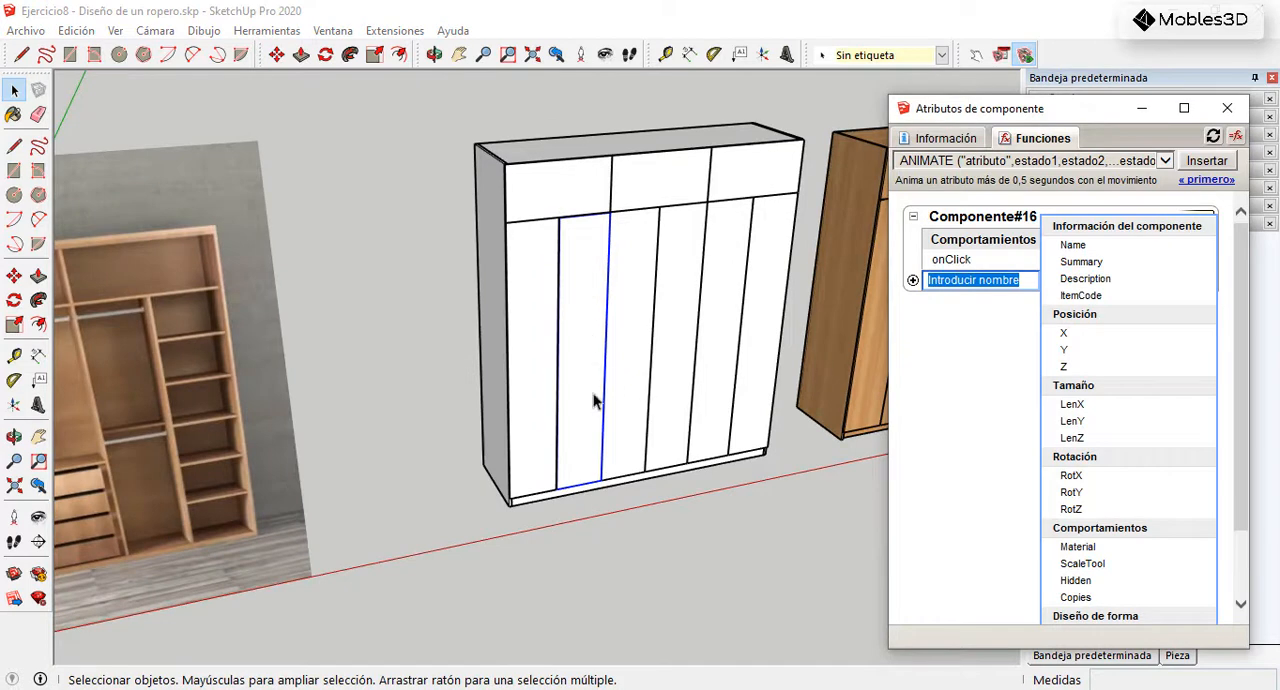
scroll(558, 505, "up", 6)
middle_click_drag(686, 477, 528, 398)
scroll(532, 393, "up", 2)
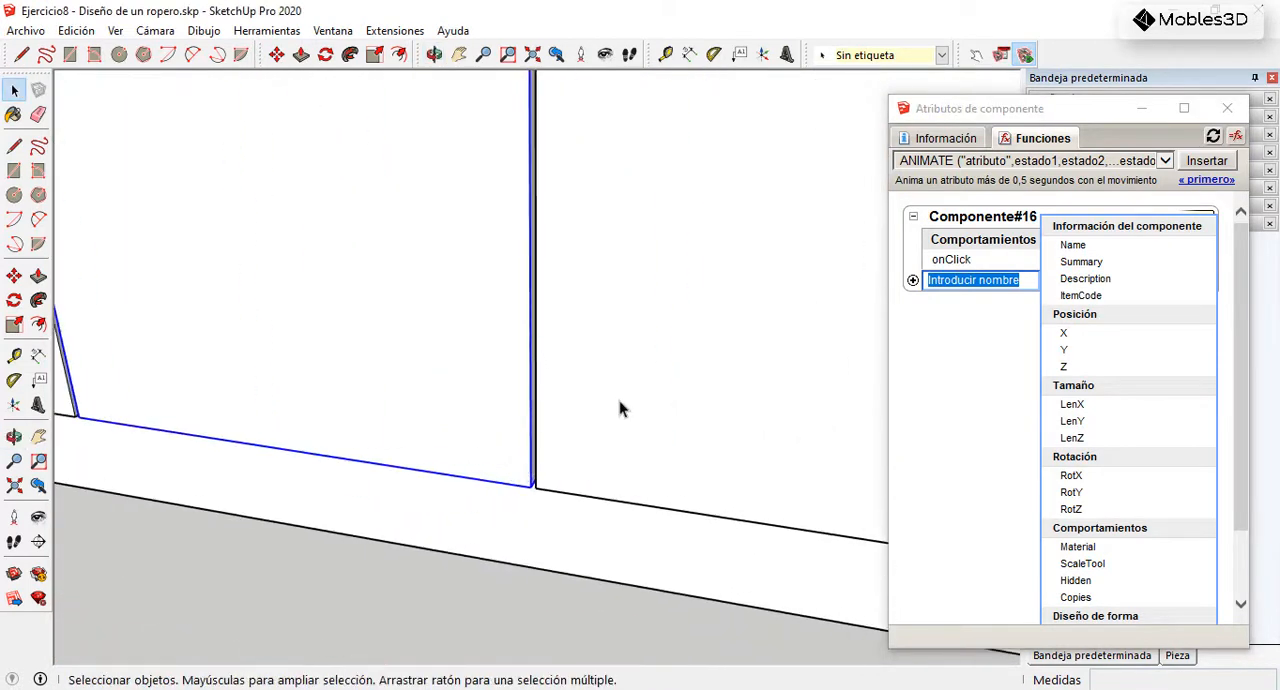
scroll(648, 438, "down", 2)
right_click(402, 326)
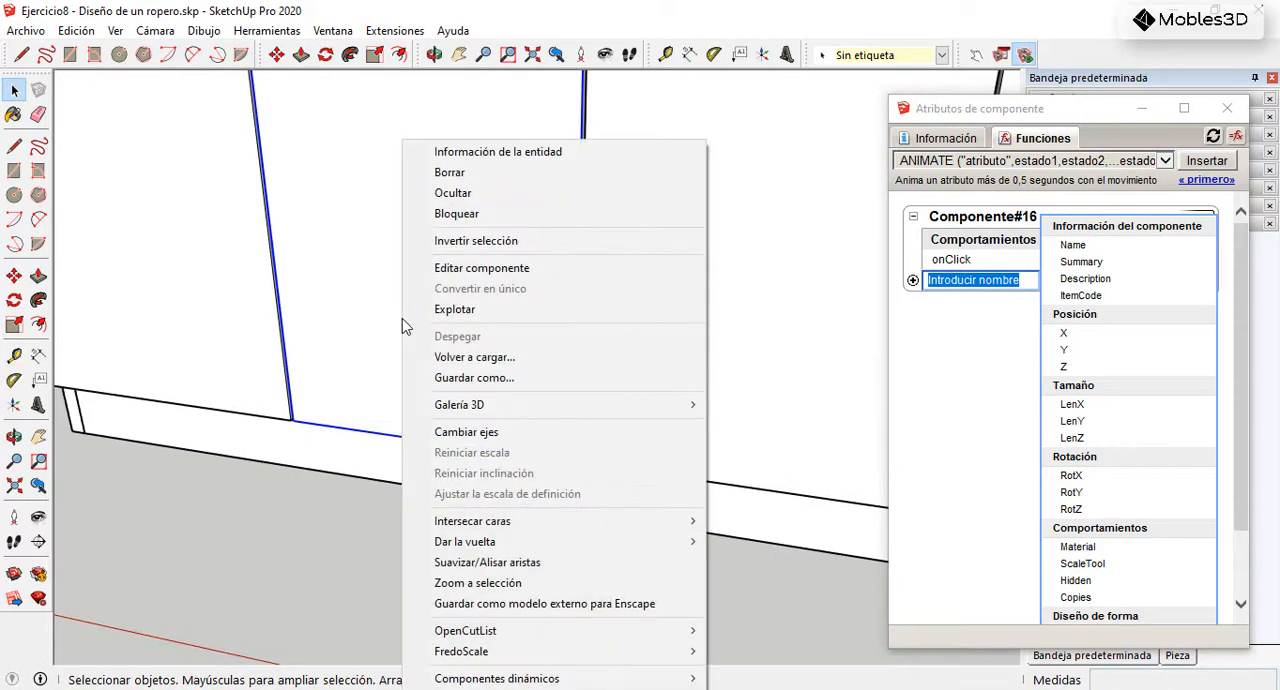
left_click(480, 432)
scroll(595, 440, "down", 2)
scroll(391, 434, "up", 4)
scroll(395, 418, "up", 2)
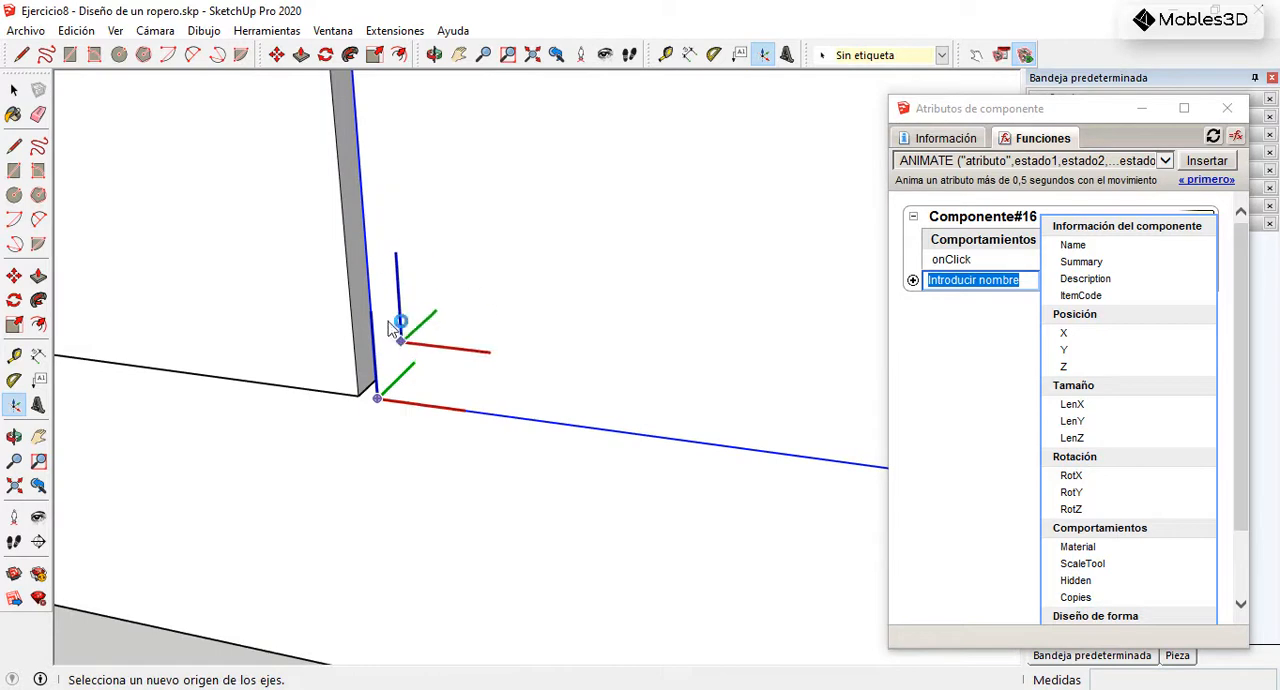
left_click(14, 90)
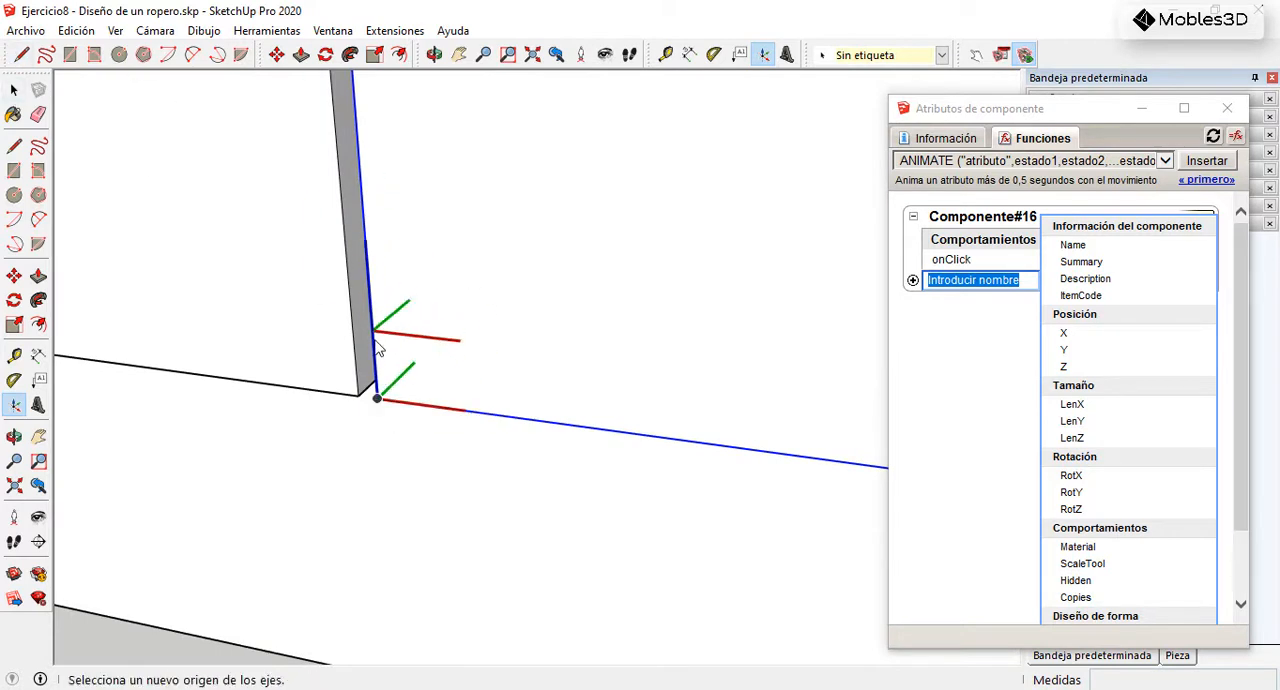
scroll(390, 410, "down", 4)
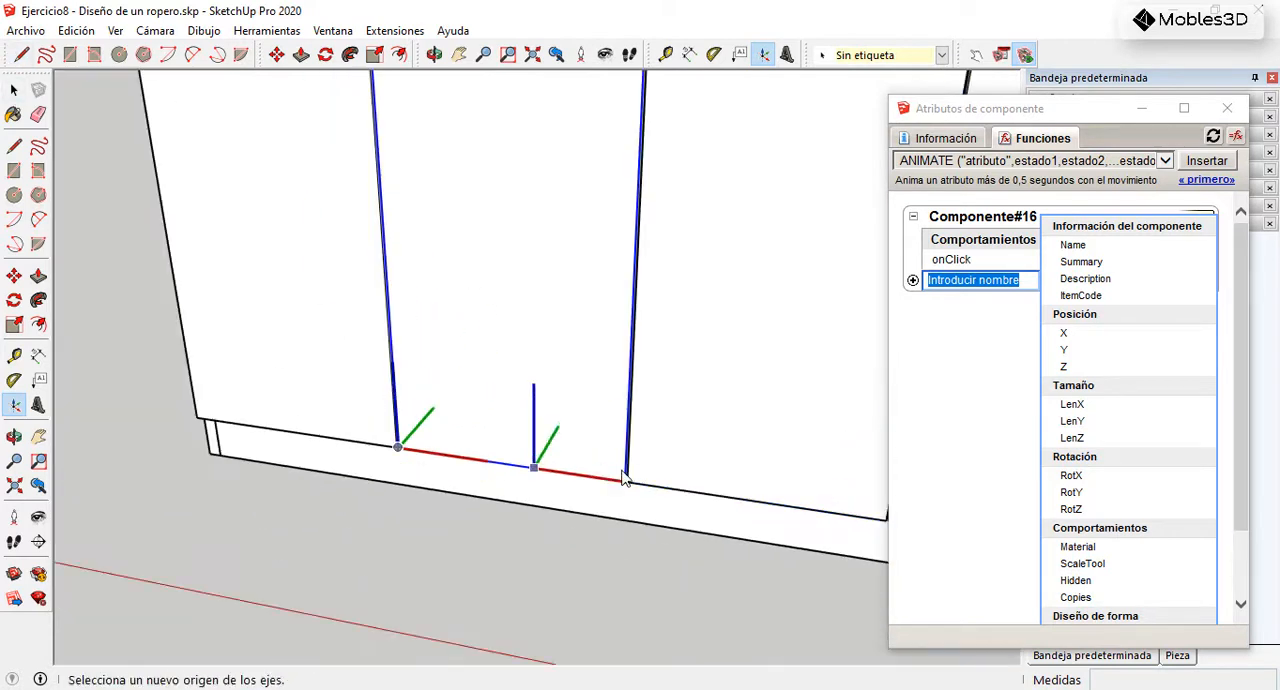
scroll(620, 515, "up", 2)
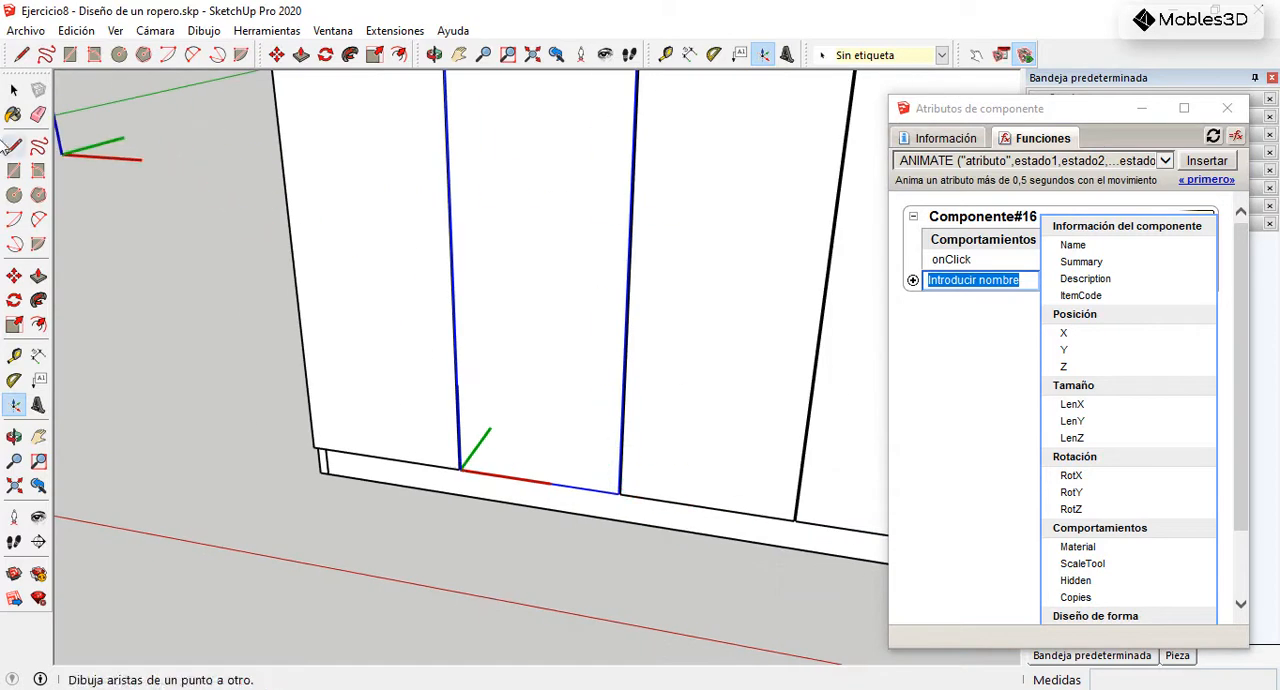
left_click(14, 90)
Step: Add a RotZ attribute to the second lower door and change its onClick function to ANIMATE("RotZ",0,45,90)
middle_click_drag(373, 320, 630, 330)
left_click(1071, 509)
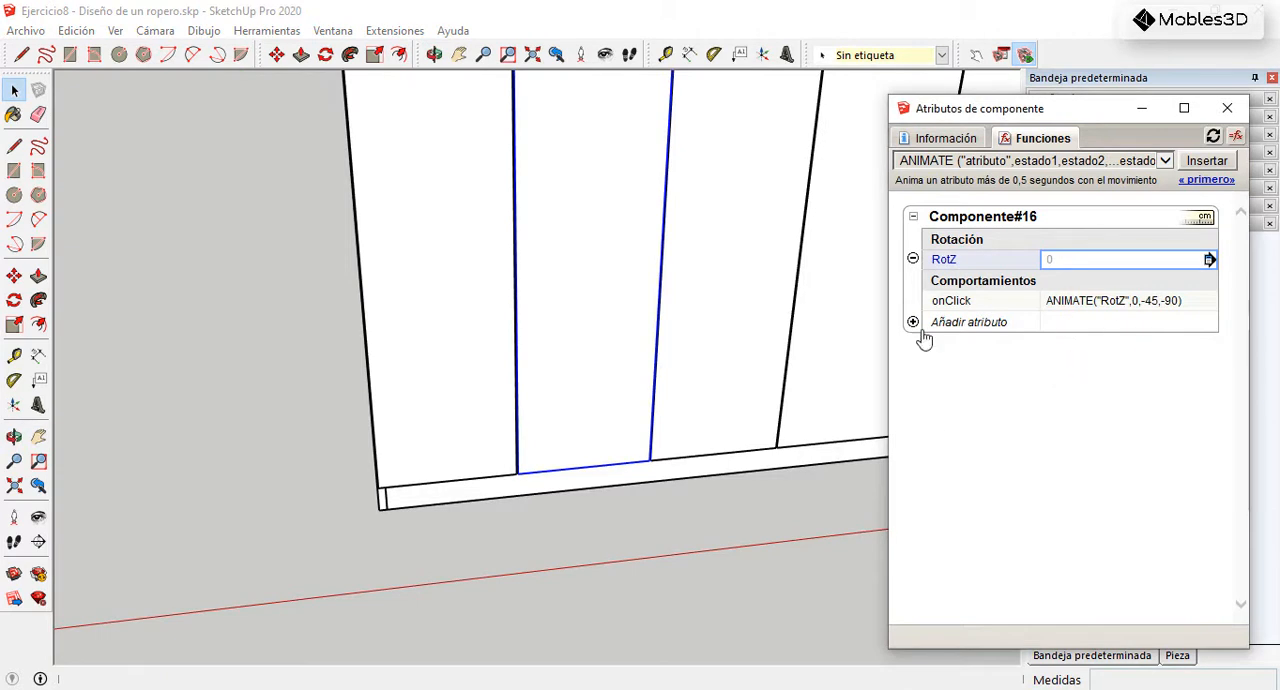
left_click(1148, 309)
left_click(1147, 302)
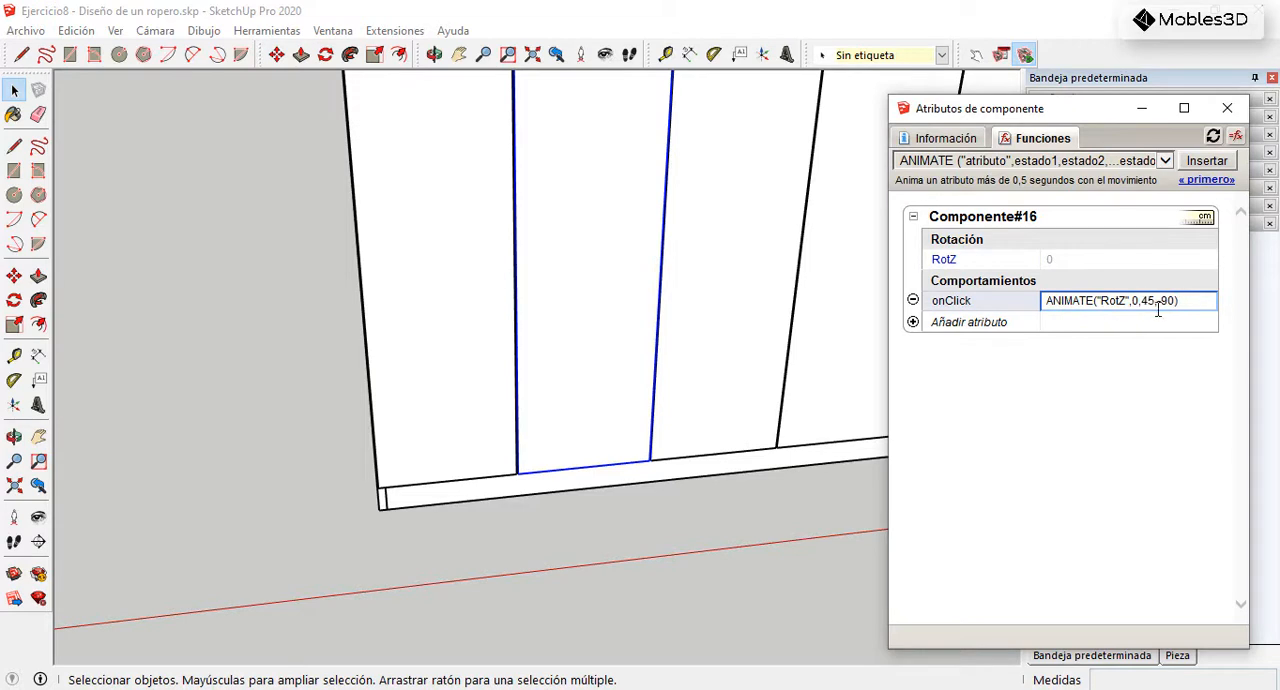
key("Return")
Step: Test the second lower door's rotation through all its states with the Interact tool
left_click(975, 55)
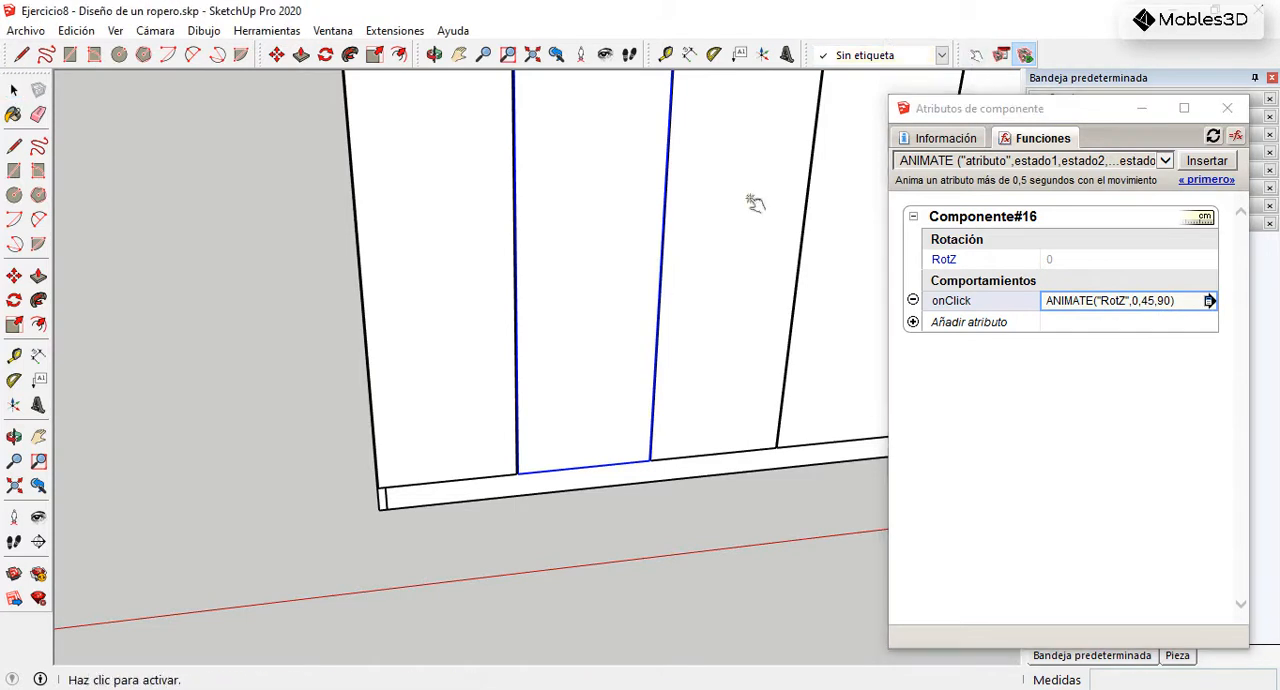
scroll(537, 418, "down", 2)
left_click(572, 389)
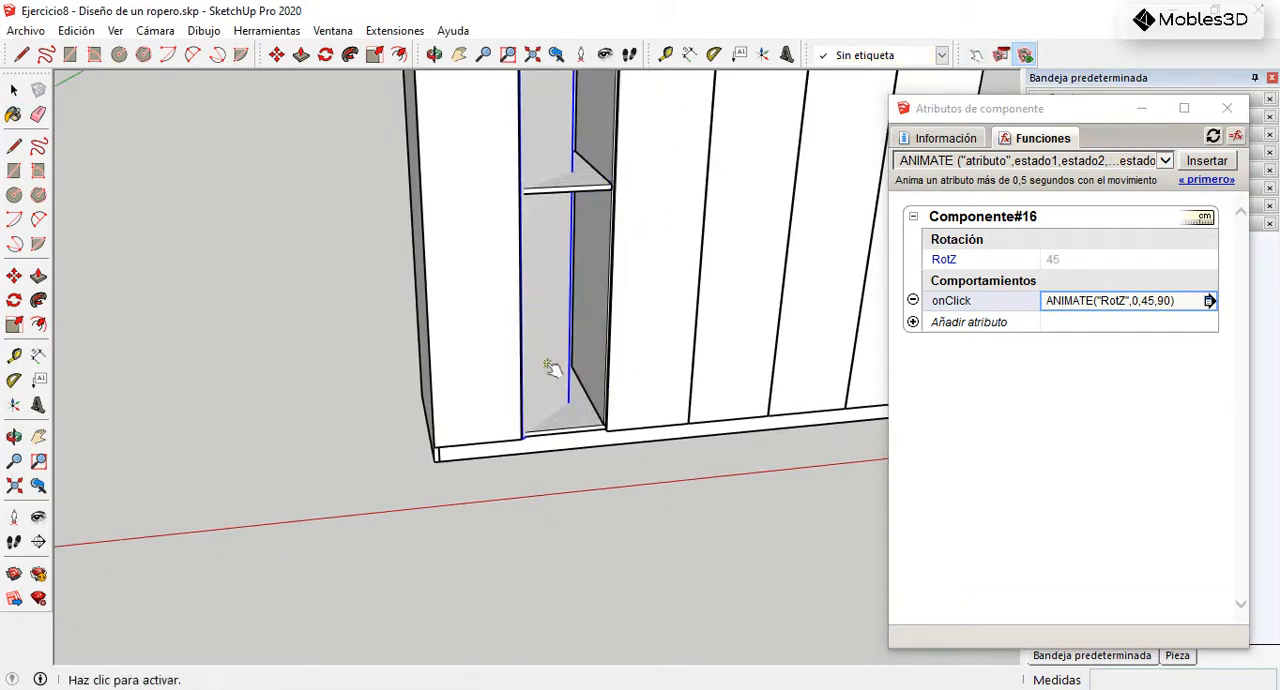
scroll(526, 421, "up", 4)
middle_click_drag(532, 443, 405, 420)
left_click(471, 276)
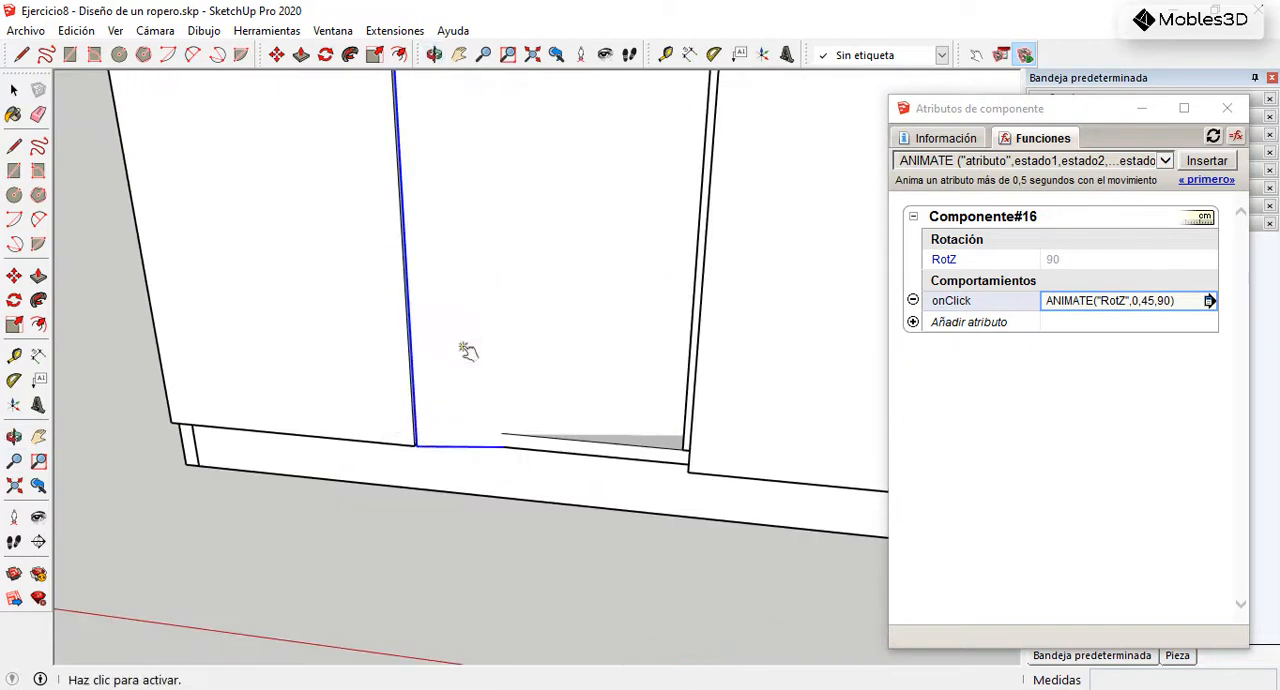
scroll(627, 375, "down", 2)
middle_click_drag(627, 384, 718, 332)
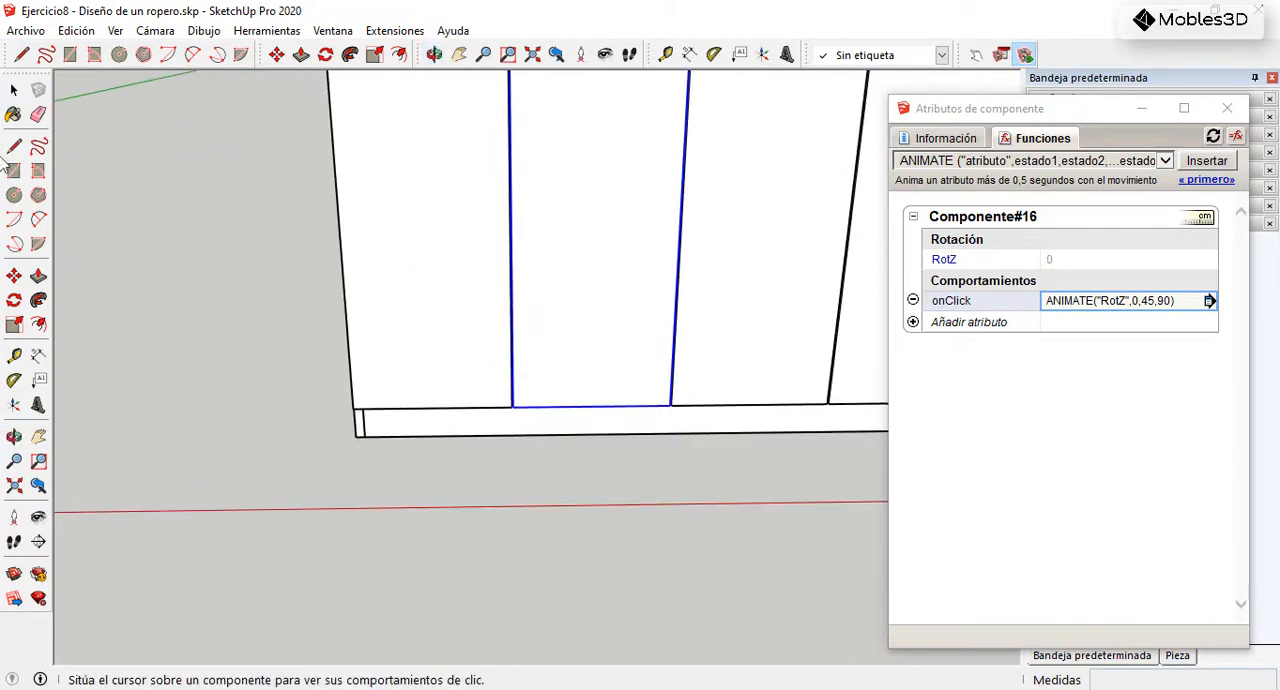
left_click(16, 92)
Step: Relocate the second lower door's axes to its front bottom-right corner, red axis along the door's width and green axis along its thickness
scroll(550, 537, "down", 3)
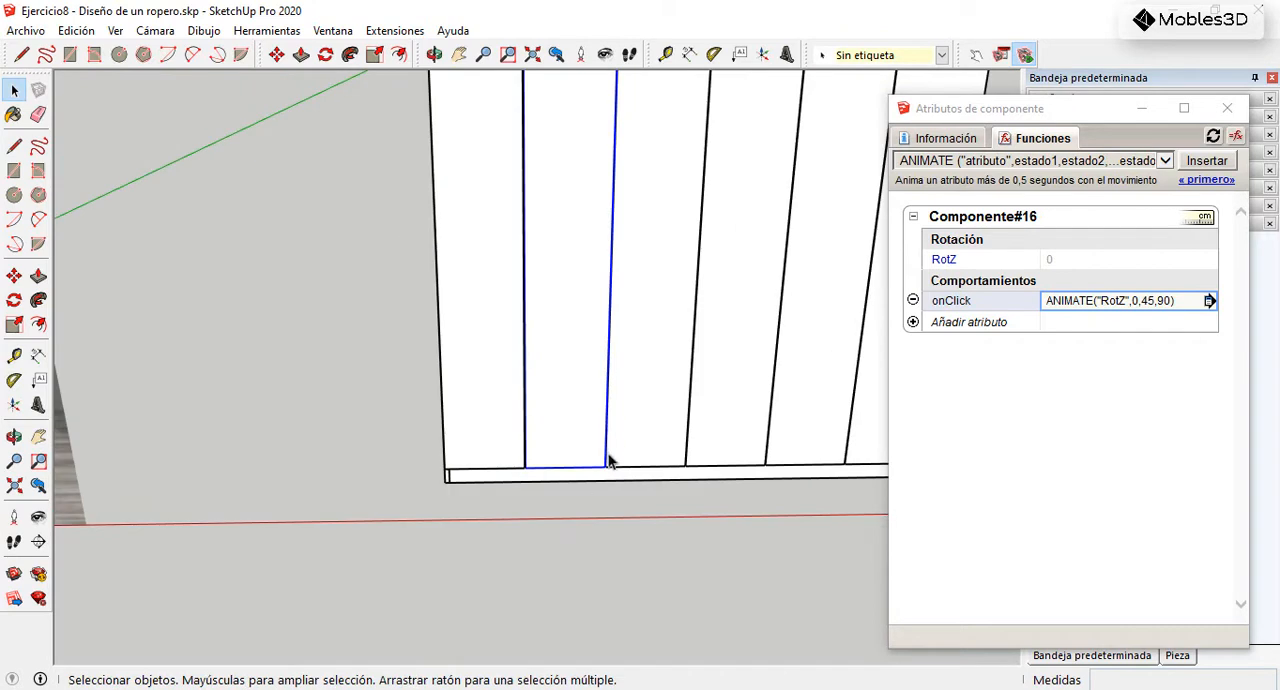
scroll(606, 466, "up", 4)
middle_click_drag(600, 480, 507, 482)
right_click(507, 482)
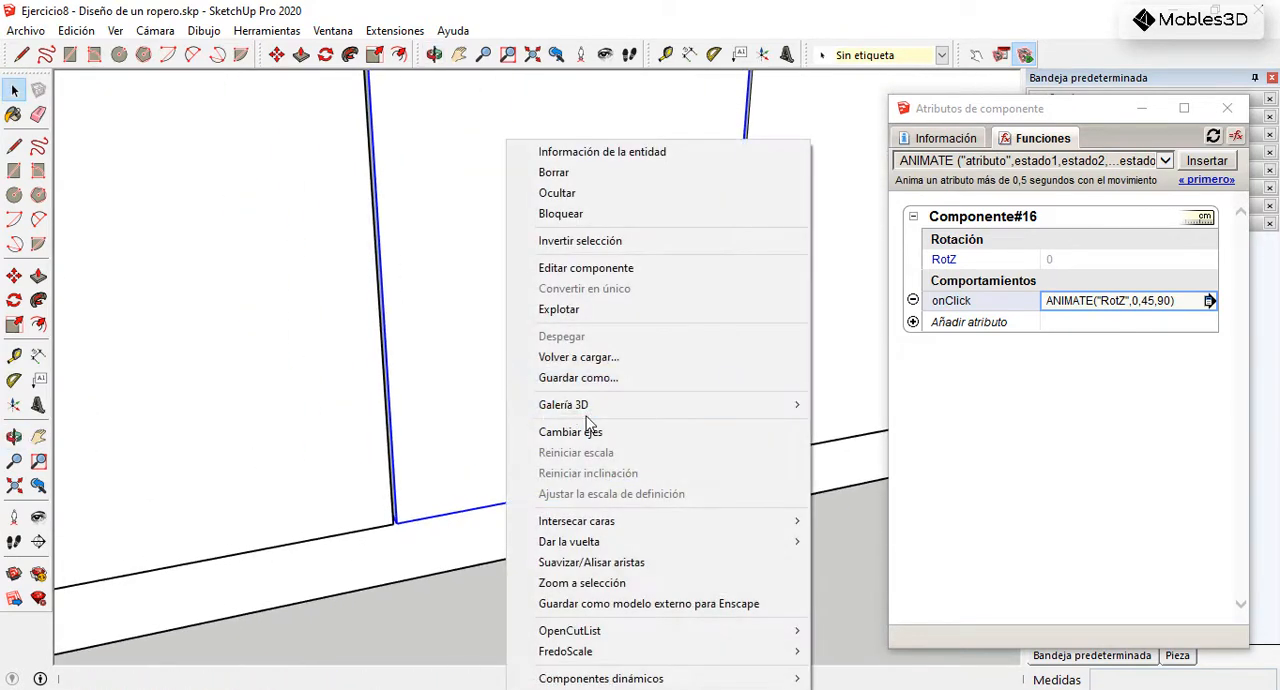
left_click(596, 440)
scroll(721, 455, "up", 5)
left_click(698, 430)
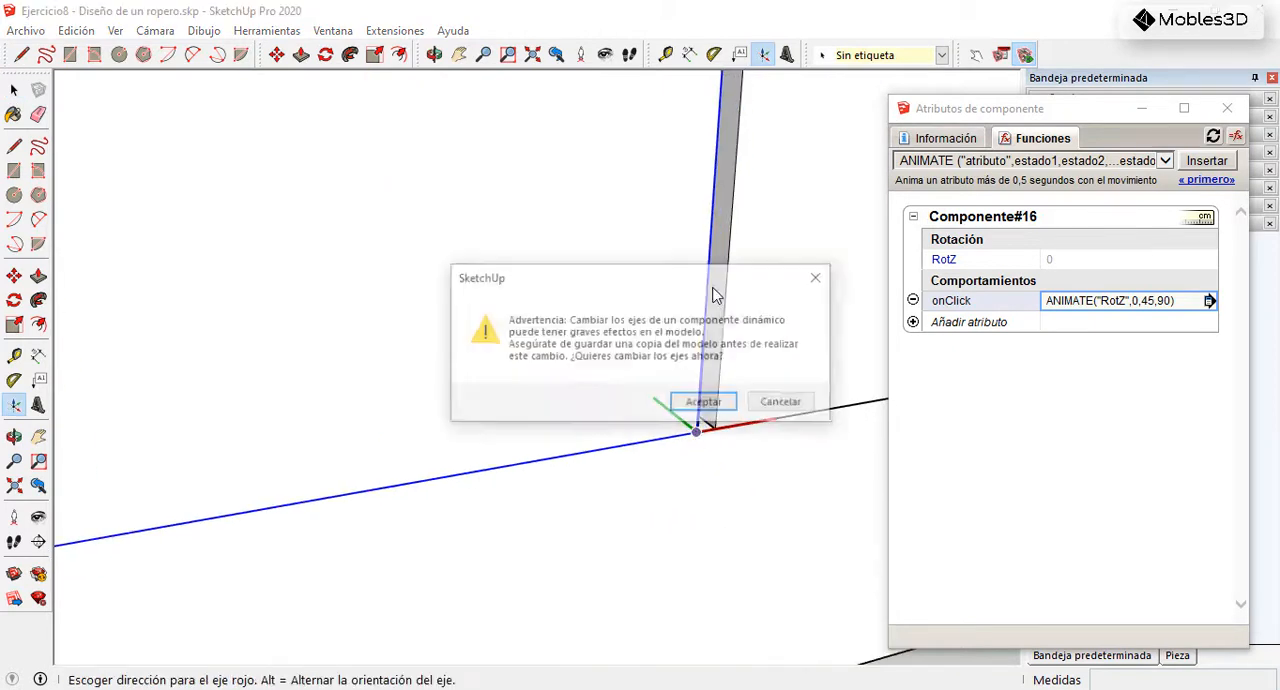
left_click(705, 404)
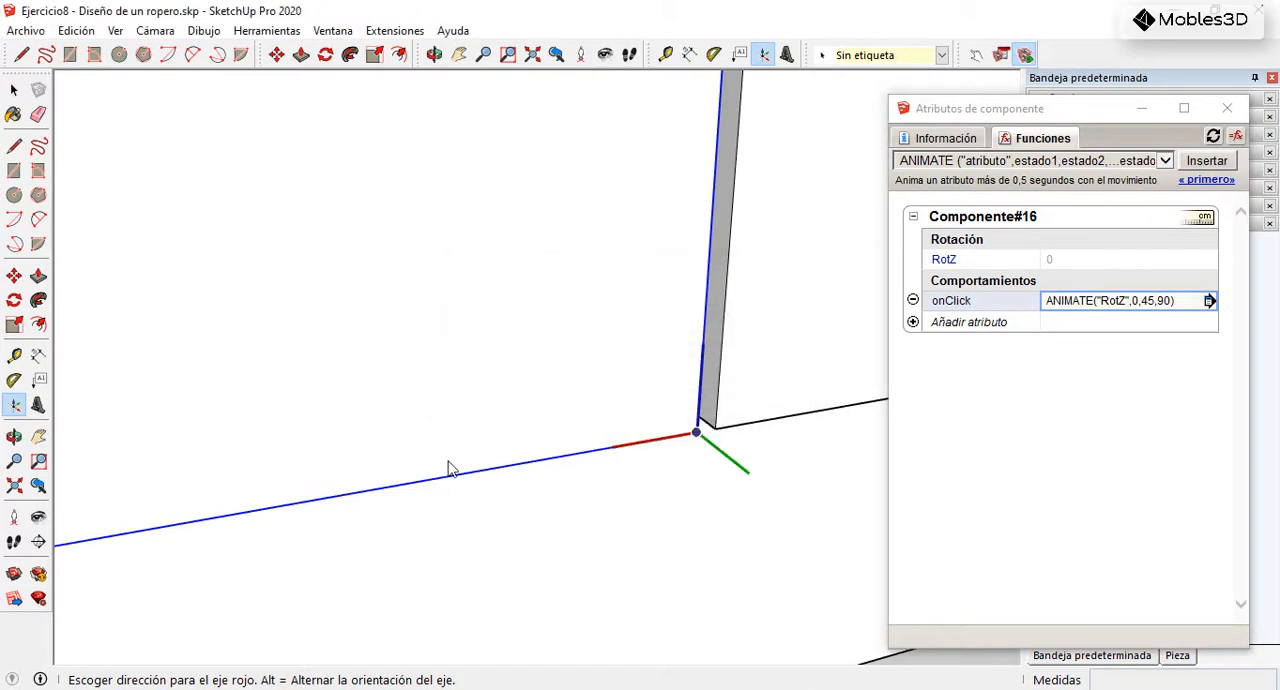
left_click(827, 410)
middle_click_drag(763, 426, 430, 486)
scroll(462, 474, "up", 2)
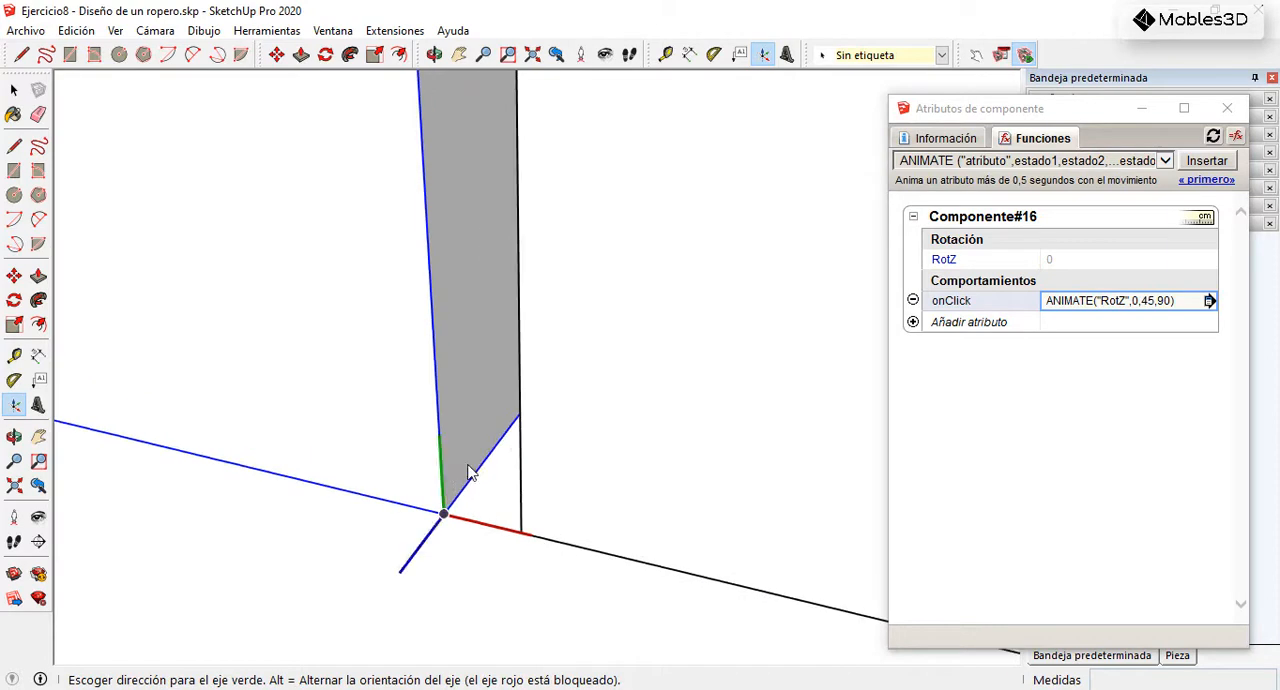
left_click(505, 447)
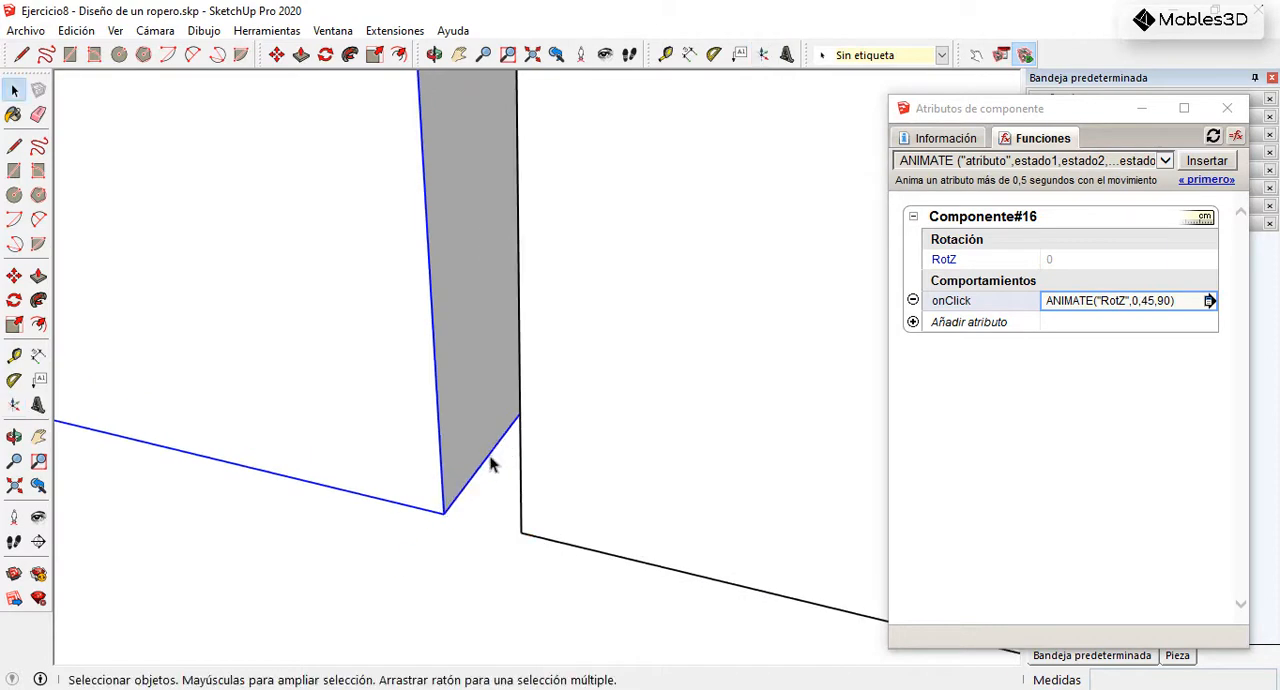
Step: Check with the Interact tool how the second lower door swings about its relocated hinge axis
middle_click_drag(363, 506, 483, 523)
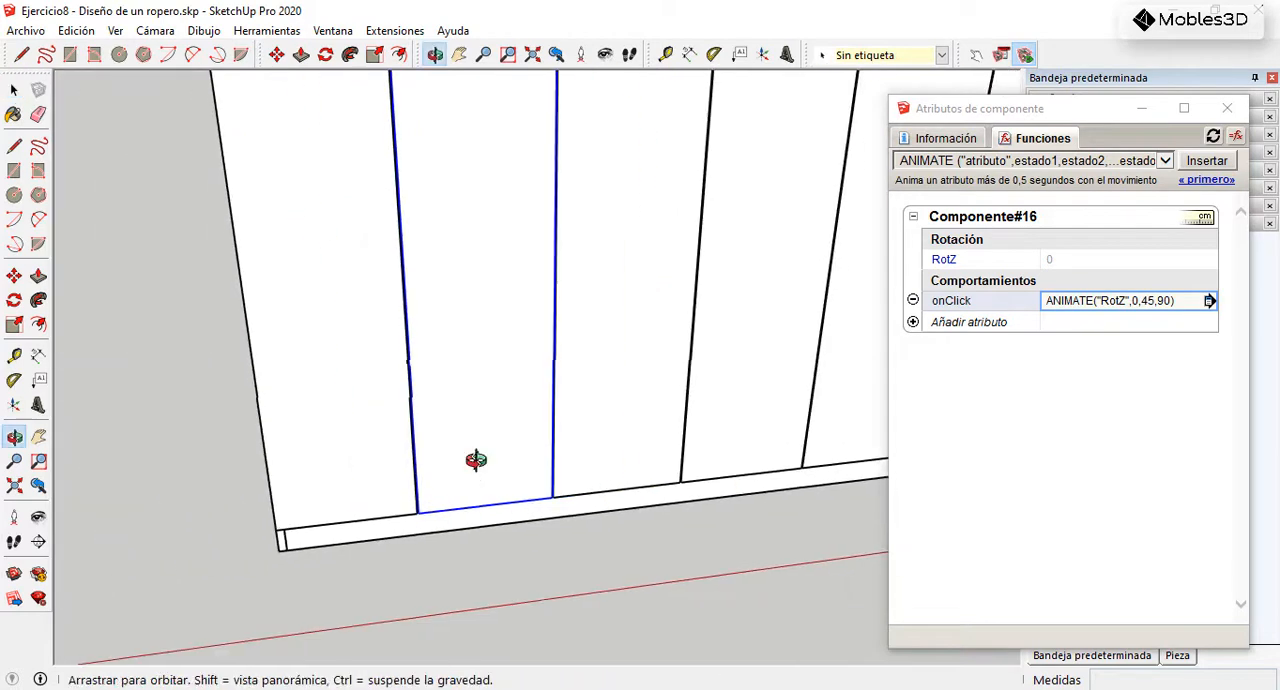
scroll(475, 472, "down", 2)
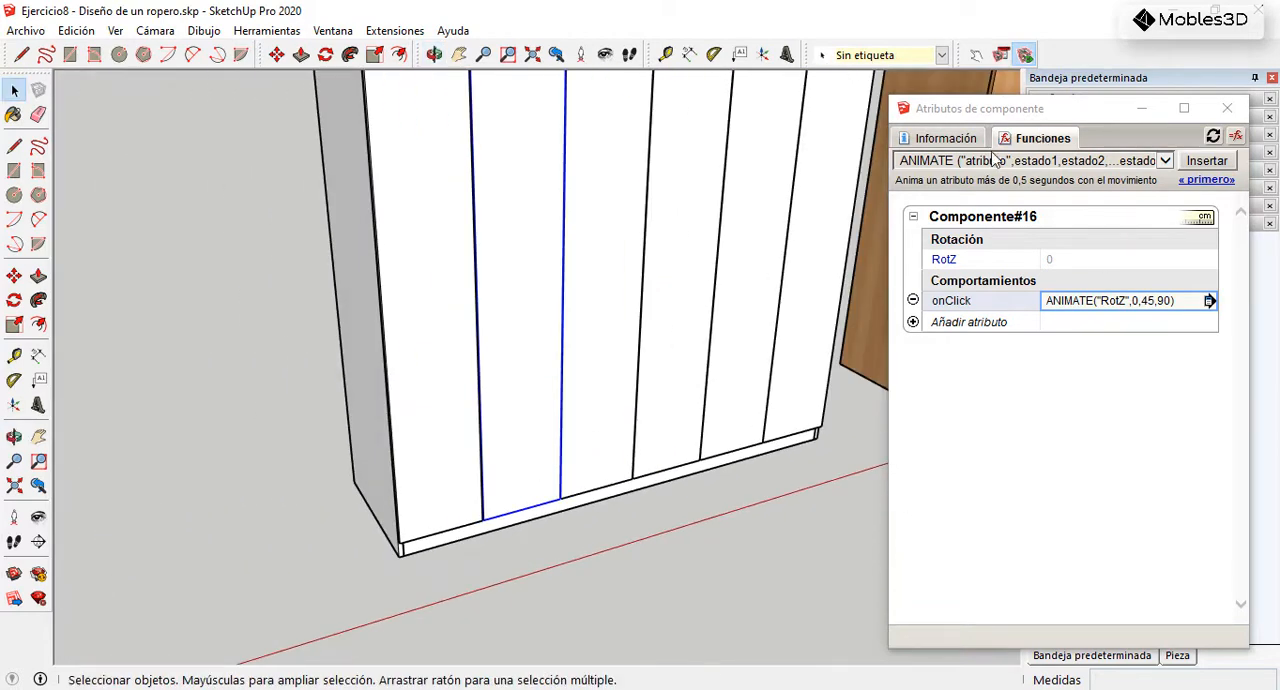
left_click(980, 58)
left_click(549, 395)
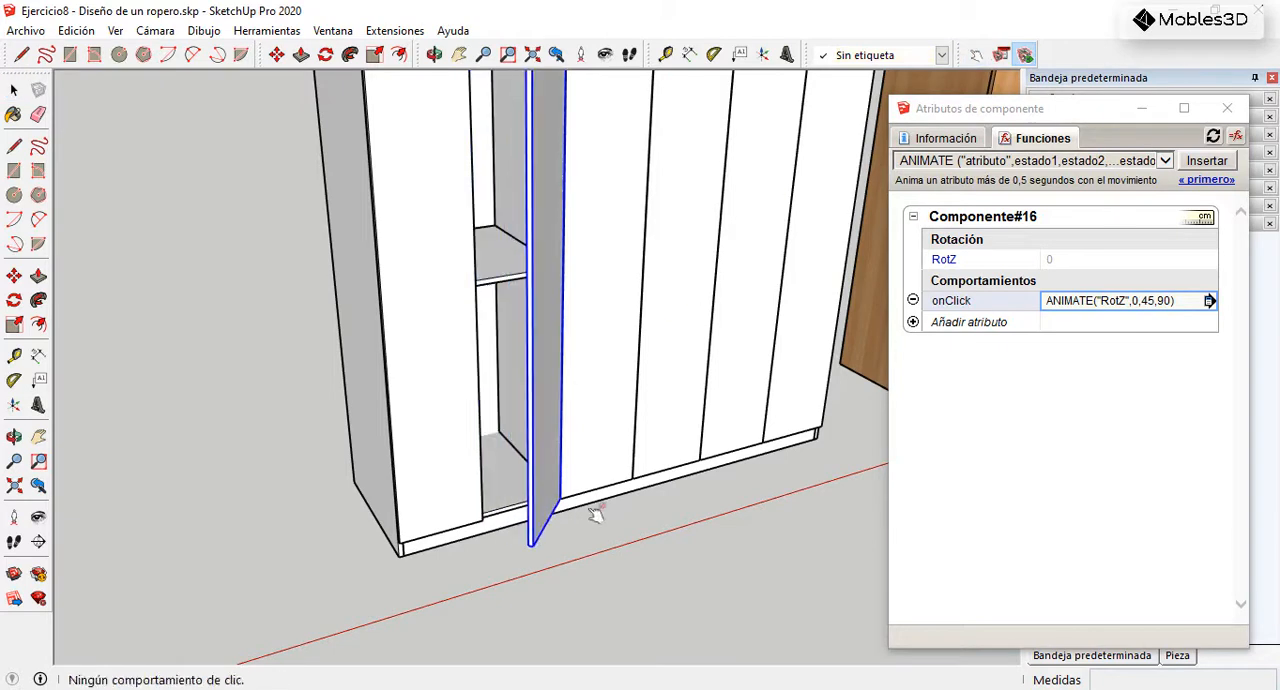
left_click(555, 447)
left_click(648, 498)
Step: Open the two leftmost lower doors together to check them as a pair, and close both again
left_click(472, 440)
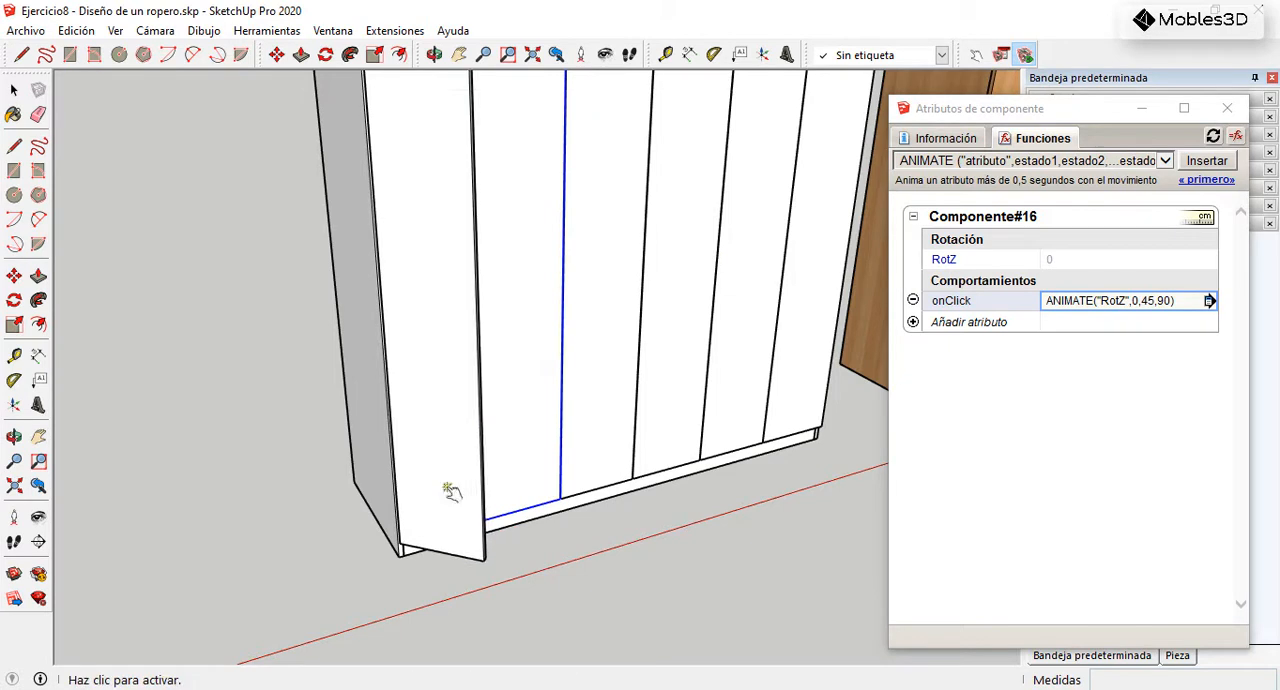
left_click(523, 458)
left_click(555, 423)
scroll(620, 448, "down", 3)
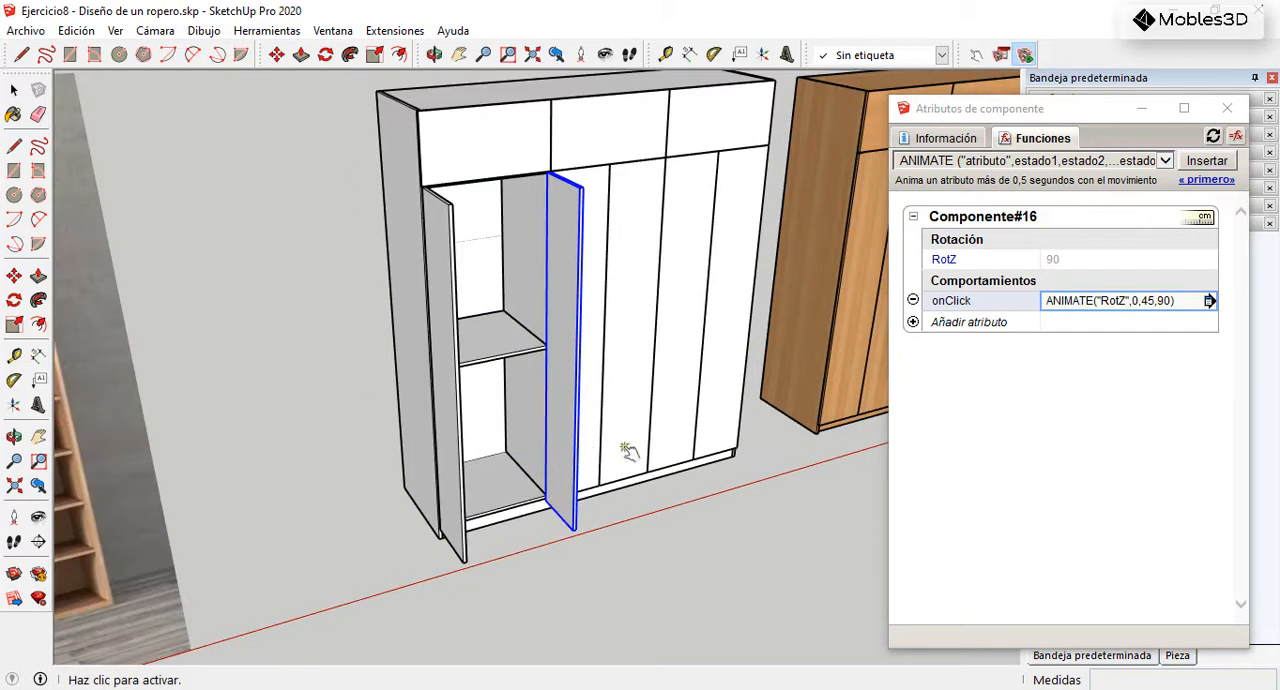
left_click(576, 395)
left_click(452, 356)
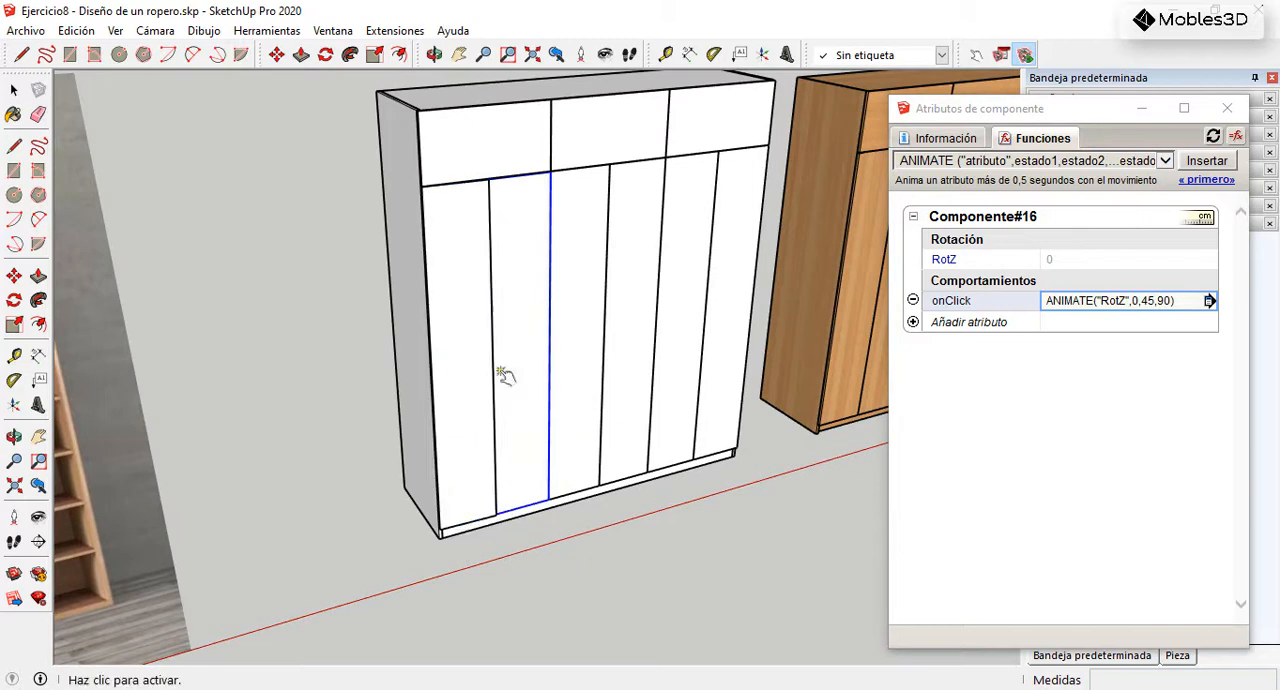
left_click(14, 90)
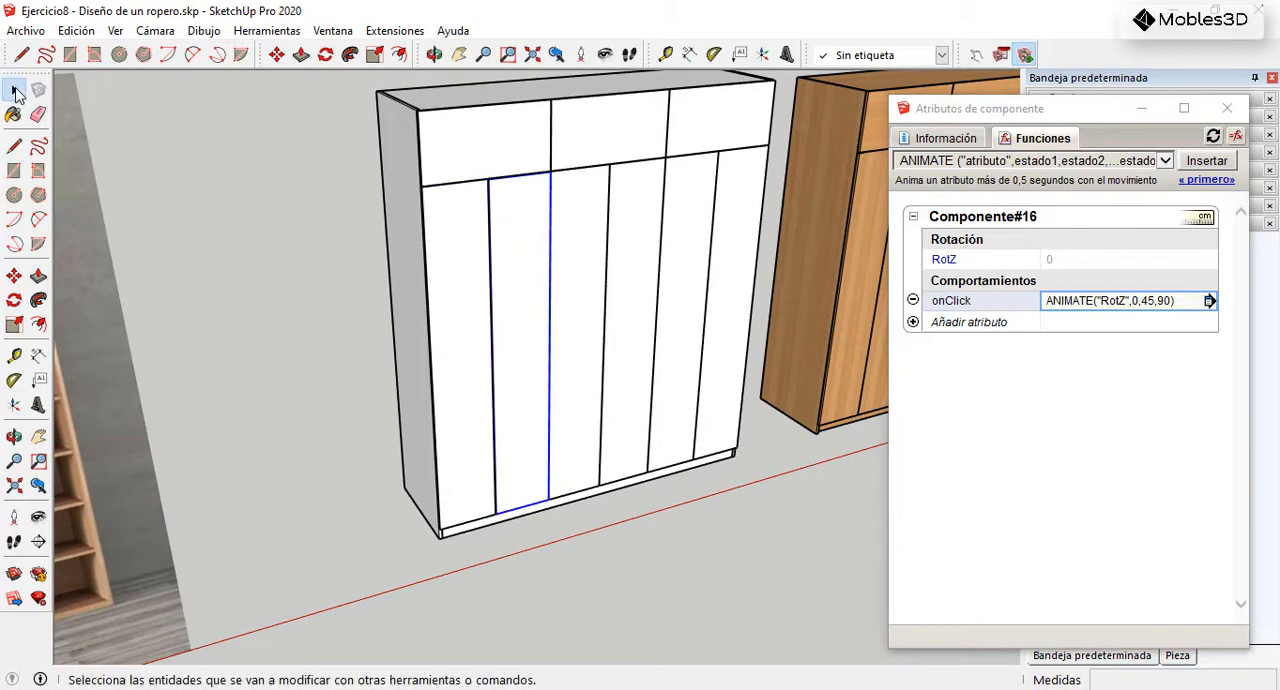
Step: Delete the four remaining lower doors covering the middle and right sections of the white wardrobe
left_click(571, 265)
key("Delete")
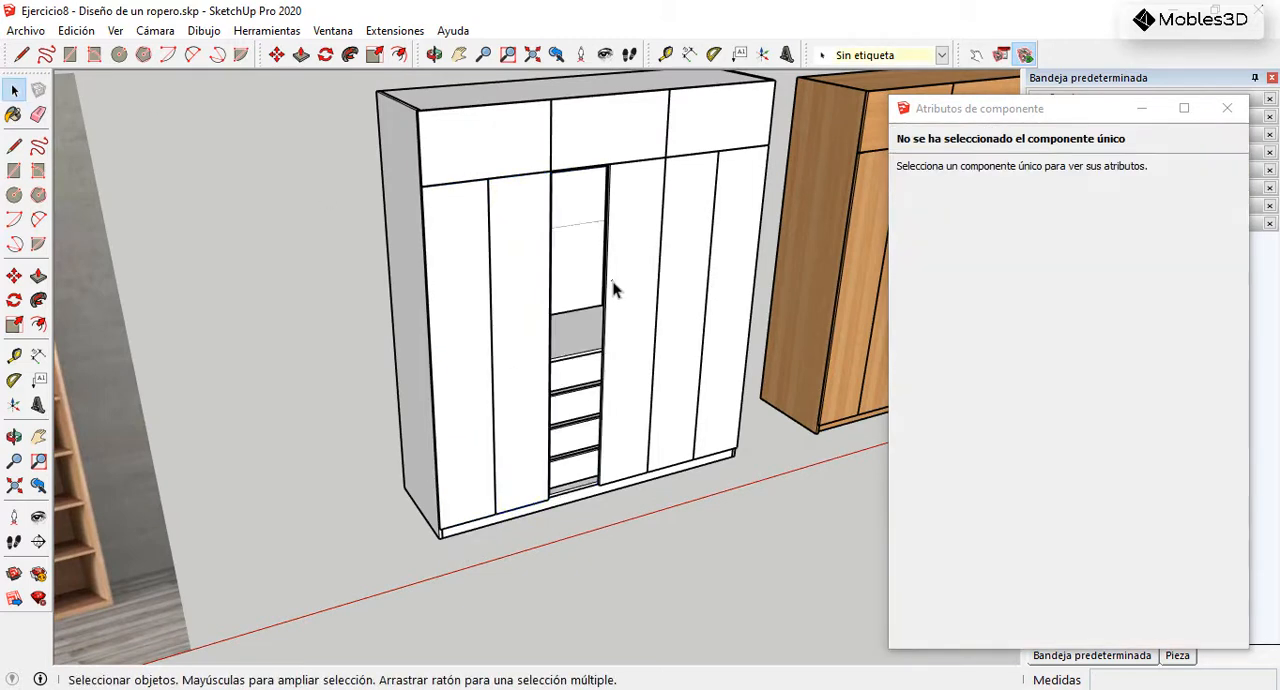
left_click(625, 284)
key("Delete")
left_click(690, 292)
key("Delete")
left_click(722, 278)
key("Delete")
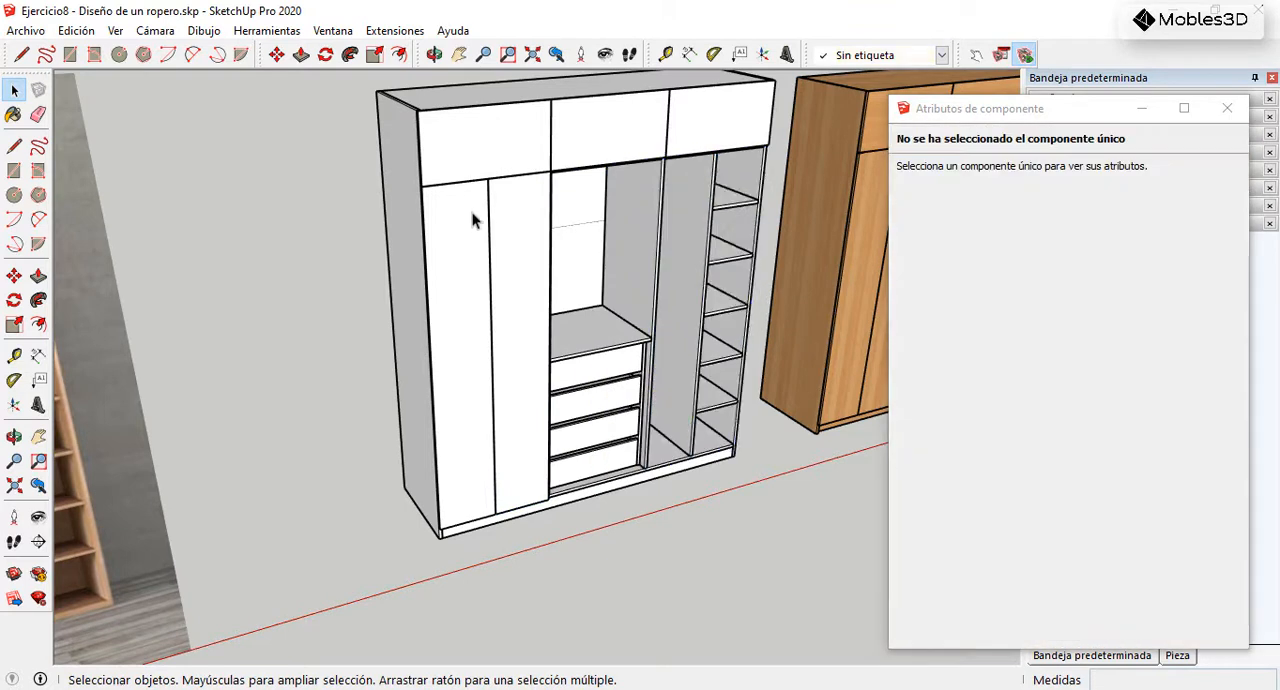
Step: Copy the two leftmost lower doors 630 mm along the wardrobe's width, from the pair's upper left corner to its upper right corner
scroll(478, 212, "up", 4)
left_click(435, 222)
left_click(566, 216, "shift")
scroll(437, 131, "up", 4)
middle_click_drag(312, 172, 218, 160)
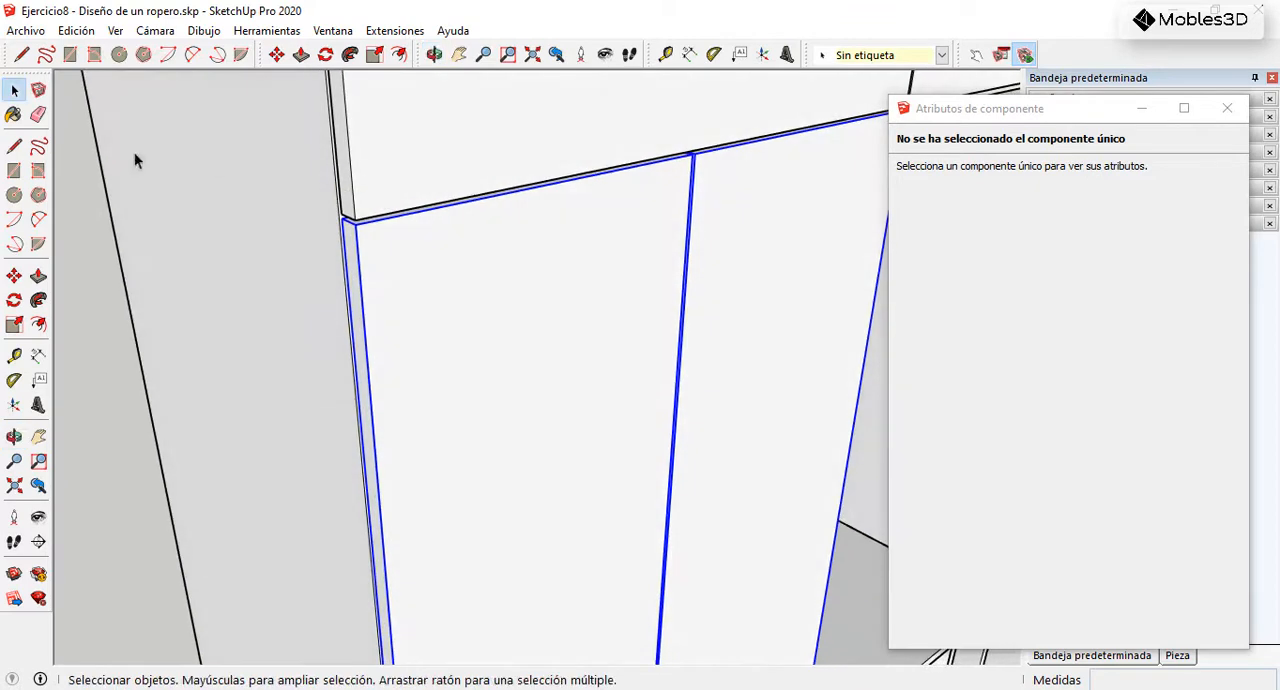
left_click(14, 275)
scroll(366, 226, "up", 3)
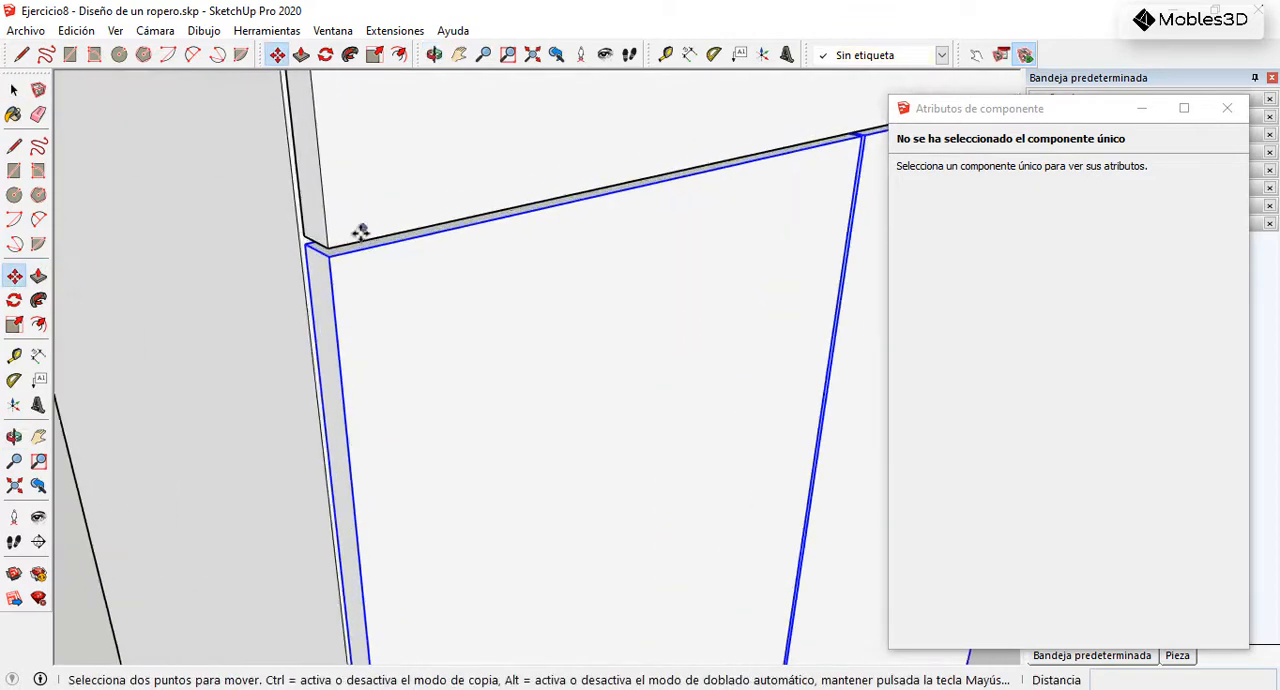
left_click(320, 262)
key("ctrl")
scroll(225, 246, "down", 5)
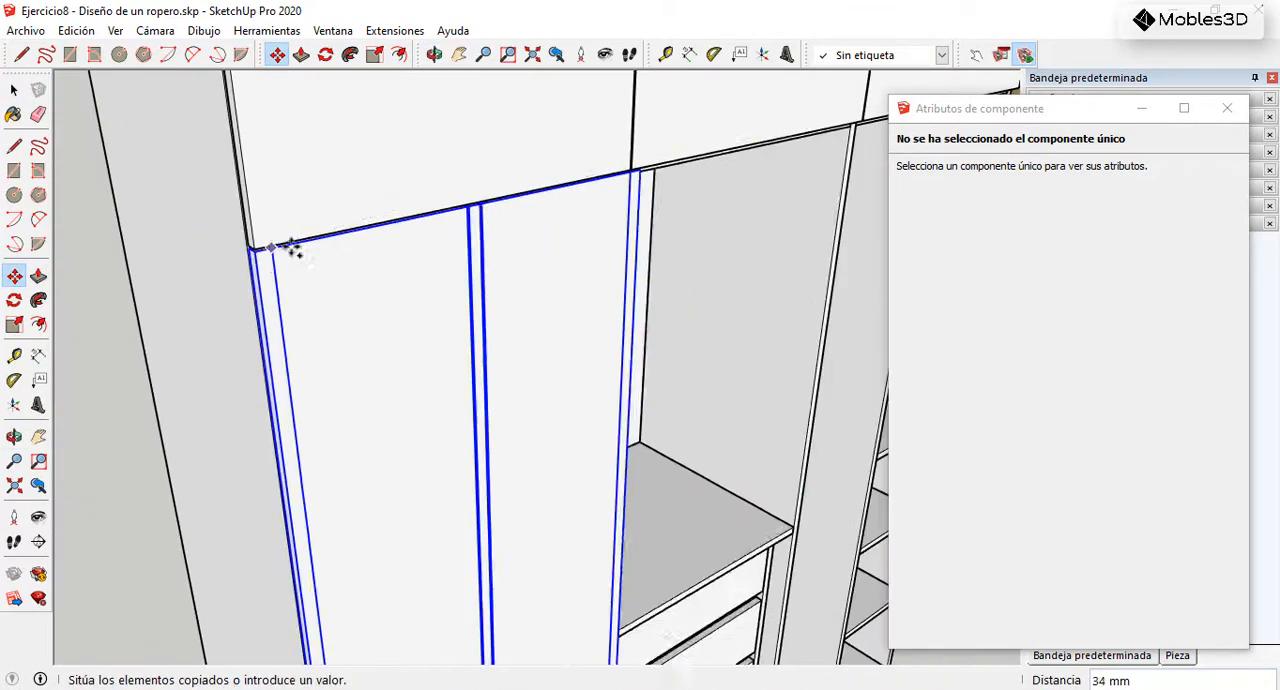
scroll(612, 165, "up", 4)
scroll(637, 184, "up", 4)
scroll(615, 189, "up", 6)
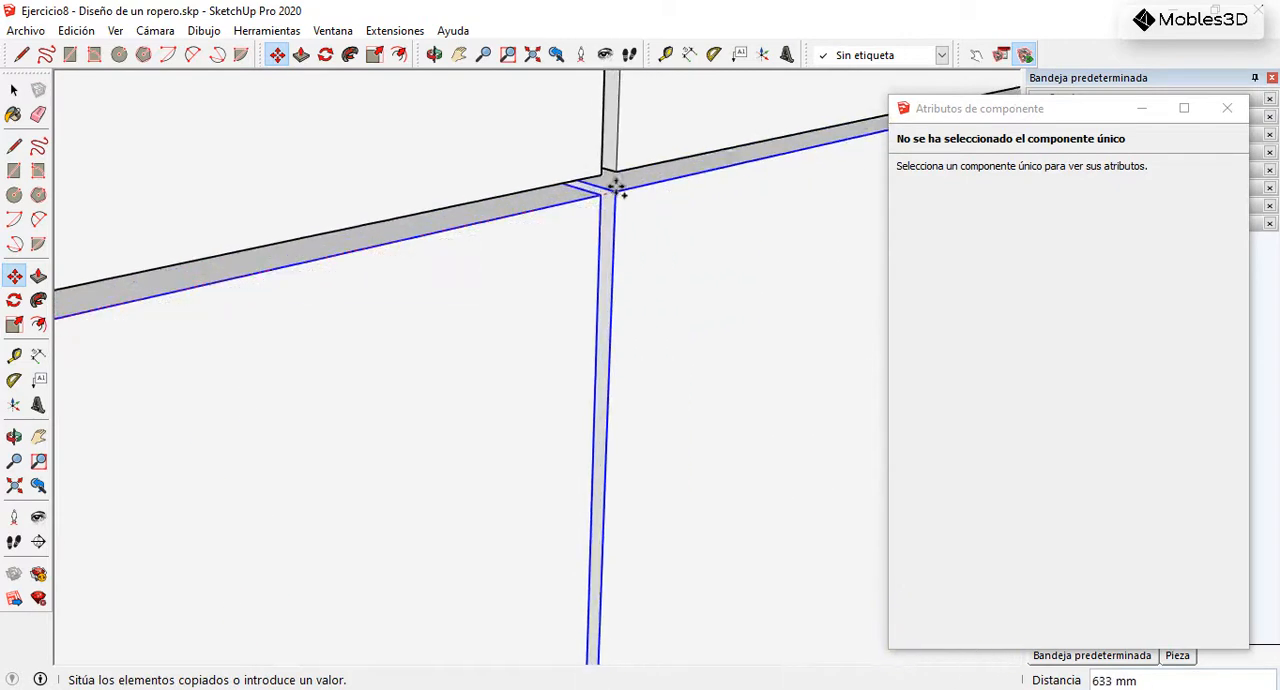
left_click(570, 215)
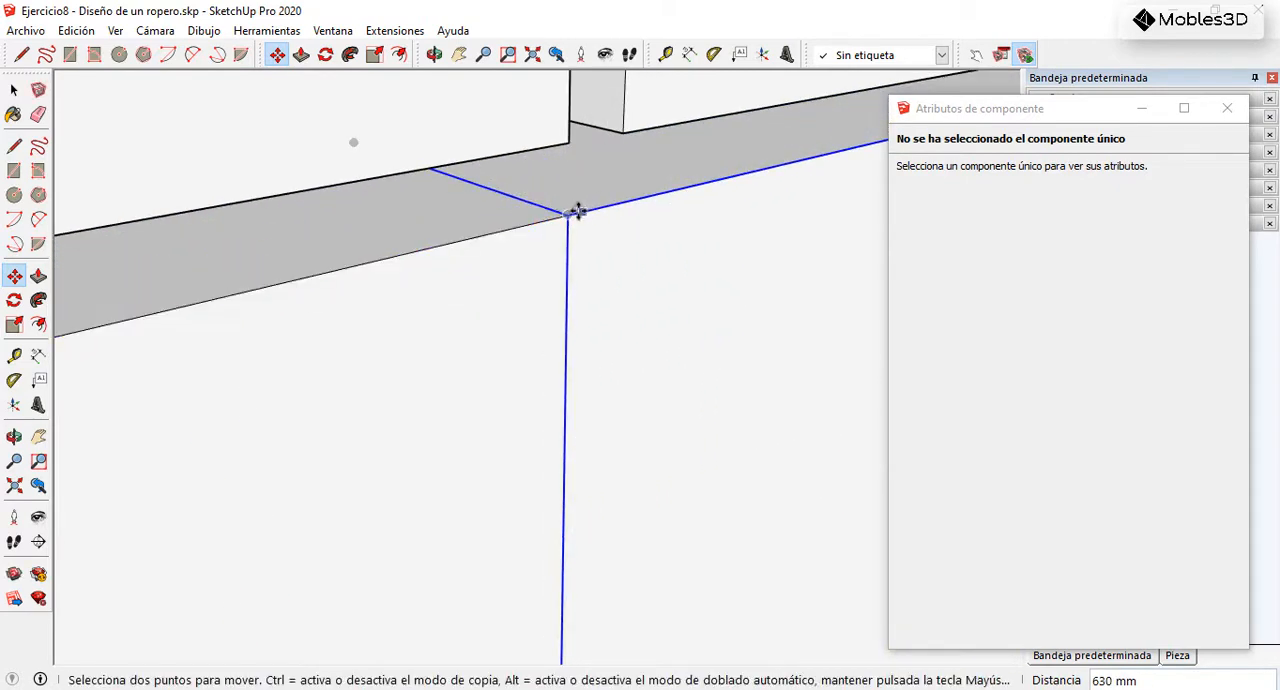
Step: Shift the copied door pair 3 mm along the red axis, away from the original pair
left_click(565, 213)
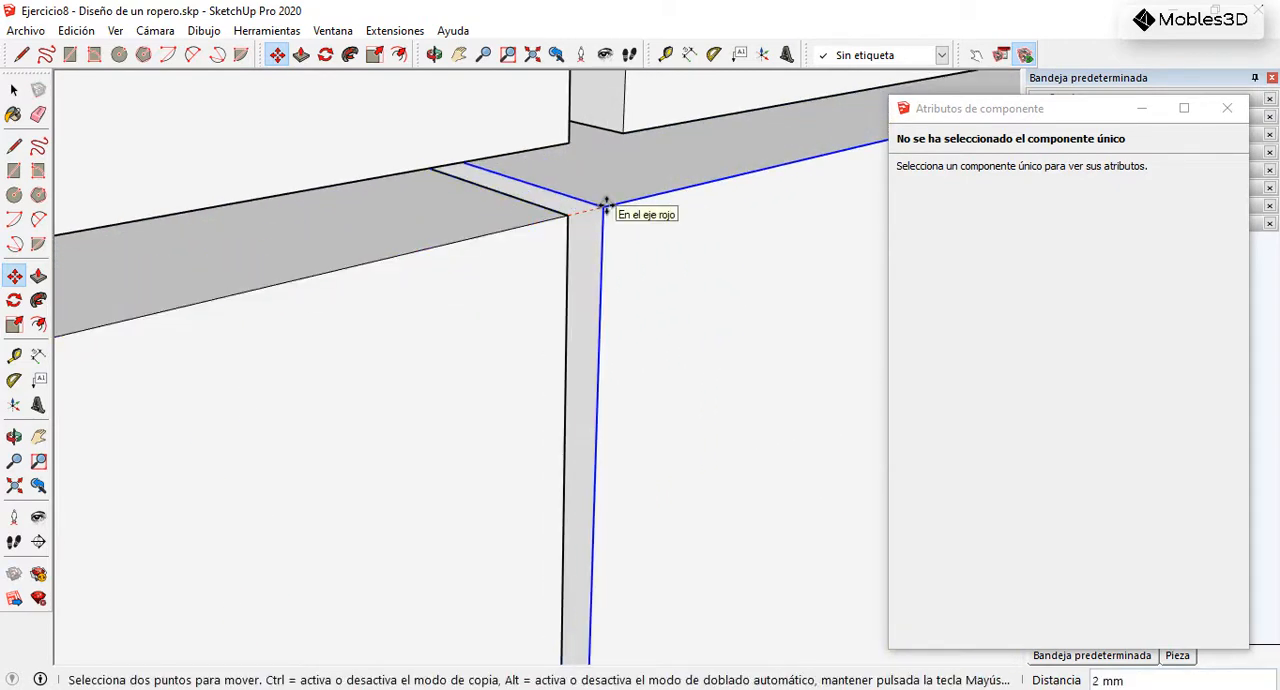
type("3")
key("Return")
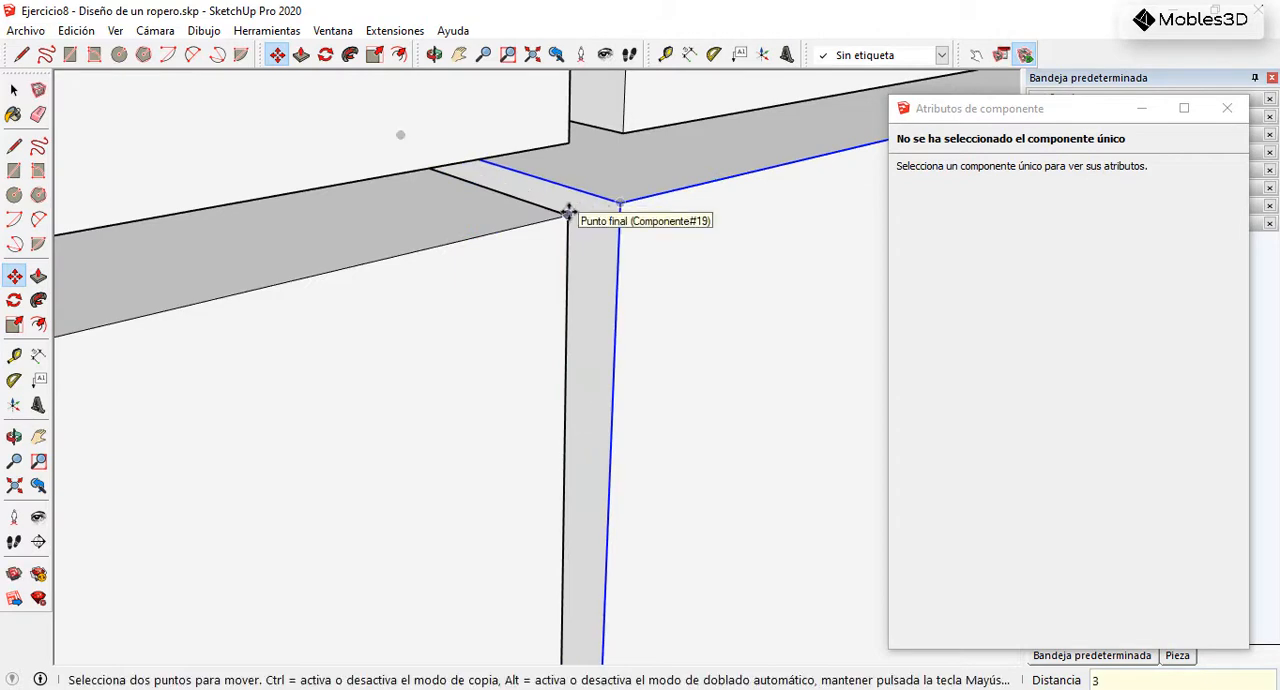
Step: Copy the middle pair of lower doors 633 mm onto the wardrobe's right section, keeping the same gap between pairs
left_click(568, 215)
key("ctrl")
scroll(356, 226, "down", 10)
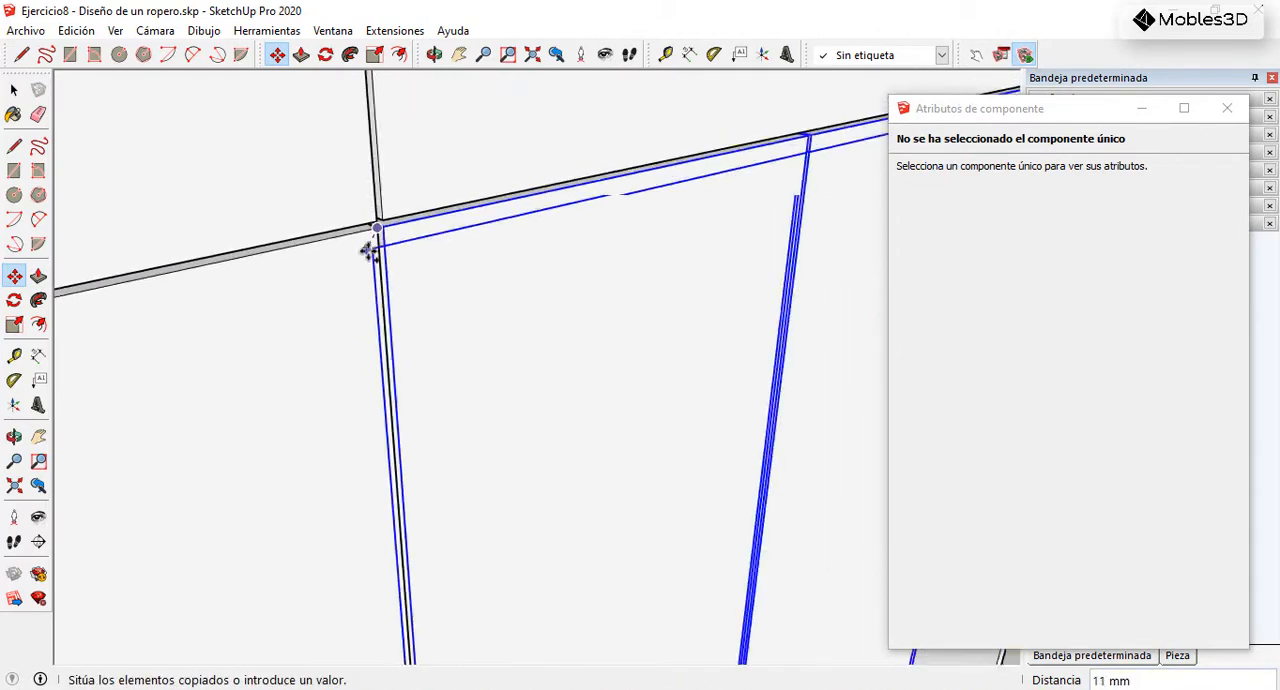
scroll(357, 257, "down", 4)
scroll(695, 167, "up", 3)
scroll(600, 205, "up", 3)
scroll(515, 224, "up", 4)
scroll(470, 240, "down", 2)
scroll(449, 252, "up", 5)
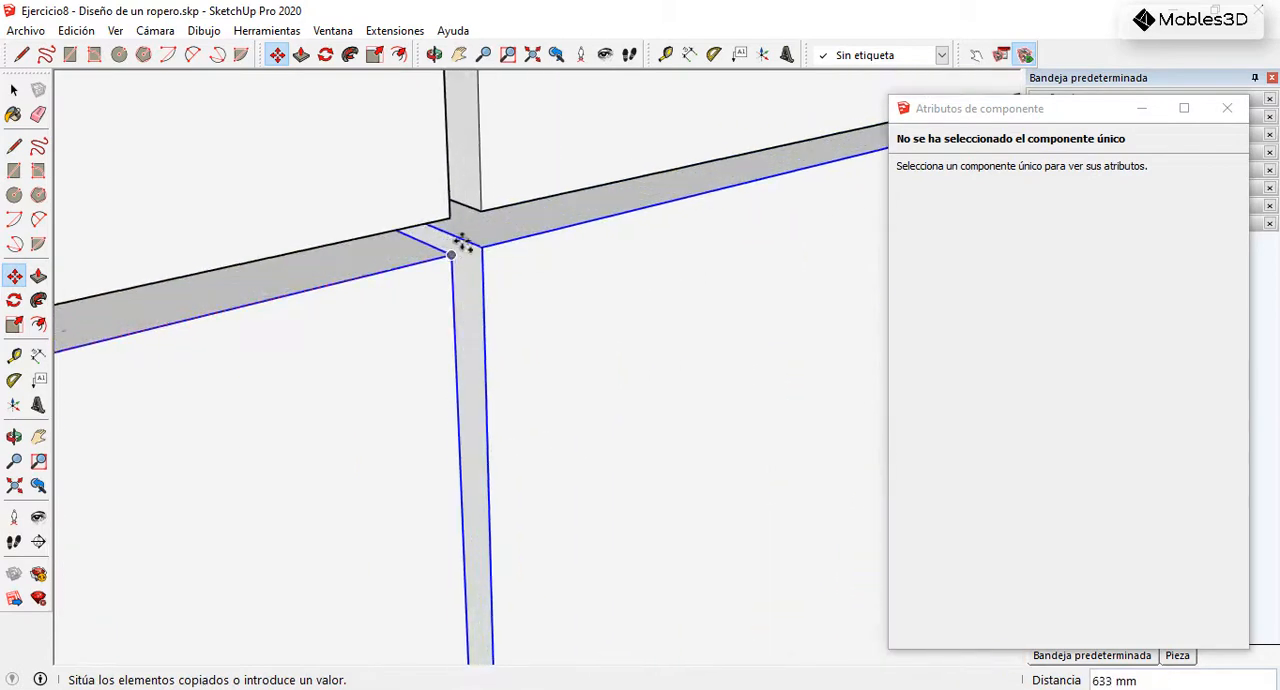
key("Escape")
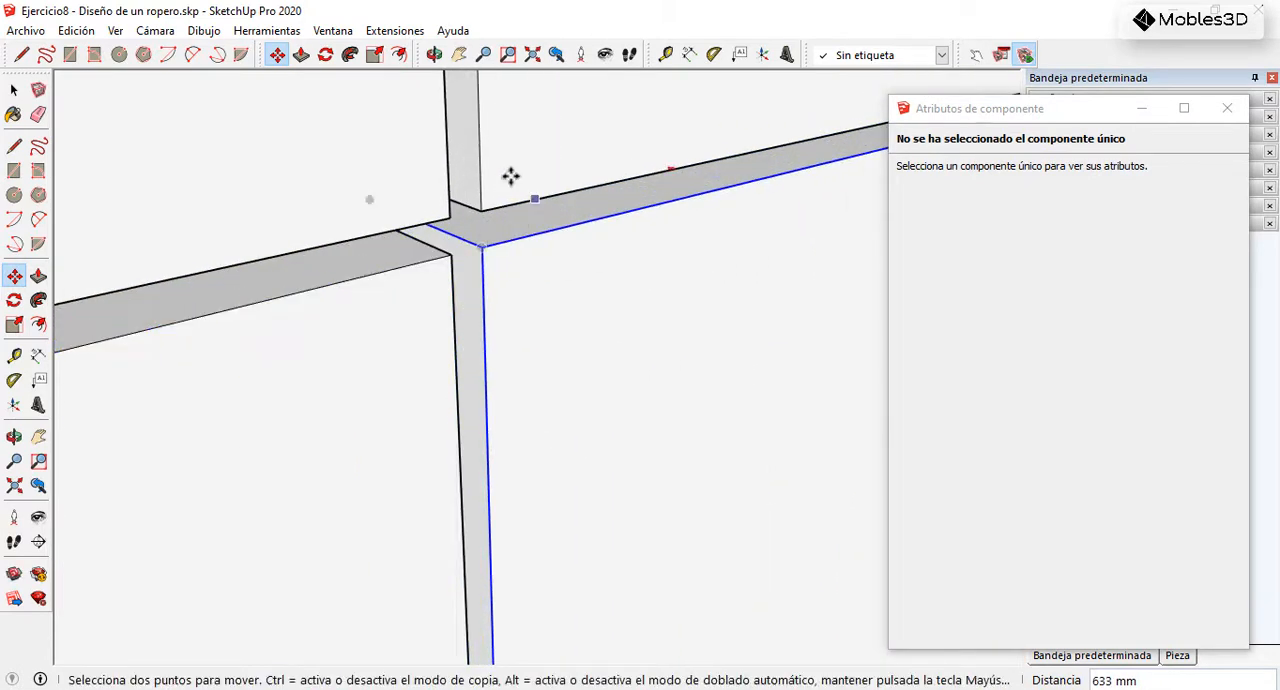
left_click(14, 90)
scroll(556, 293, "down", 6)
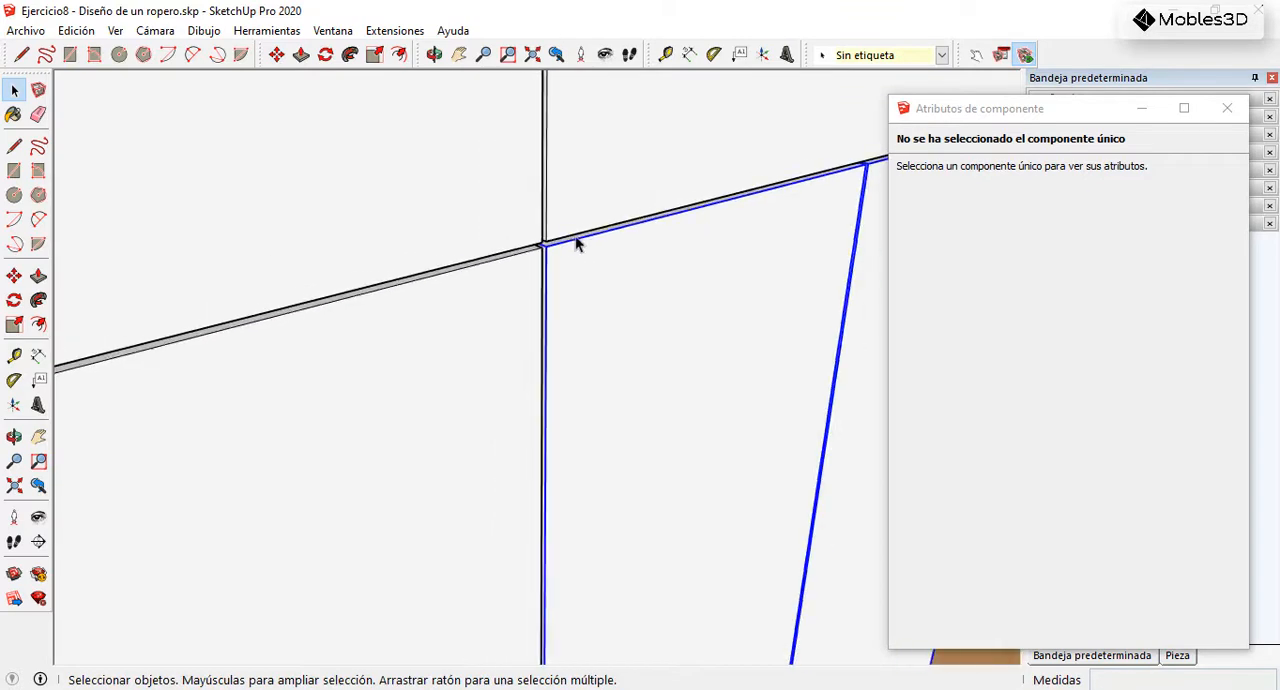
scroll(605, 243, "down", 5)
middle_click_drag(628, 243, 512, 246)
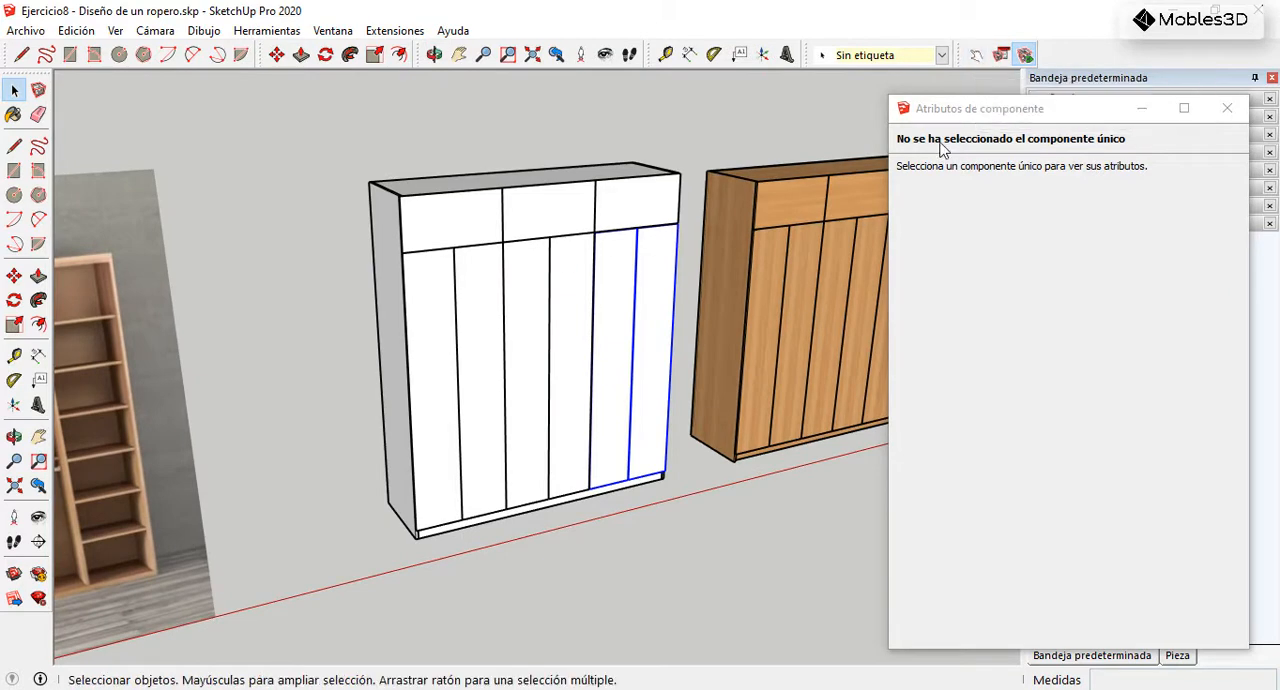
Step: Check the right pair of lower doors with the Interact tool, opening both and closing them again
left_click(976, 55)
scroll(609, 423, "up", 5)
left_click(664, 426)
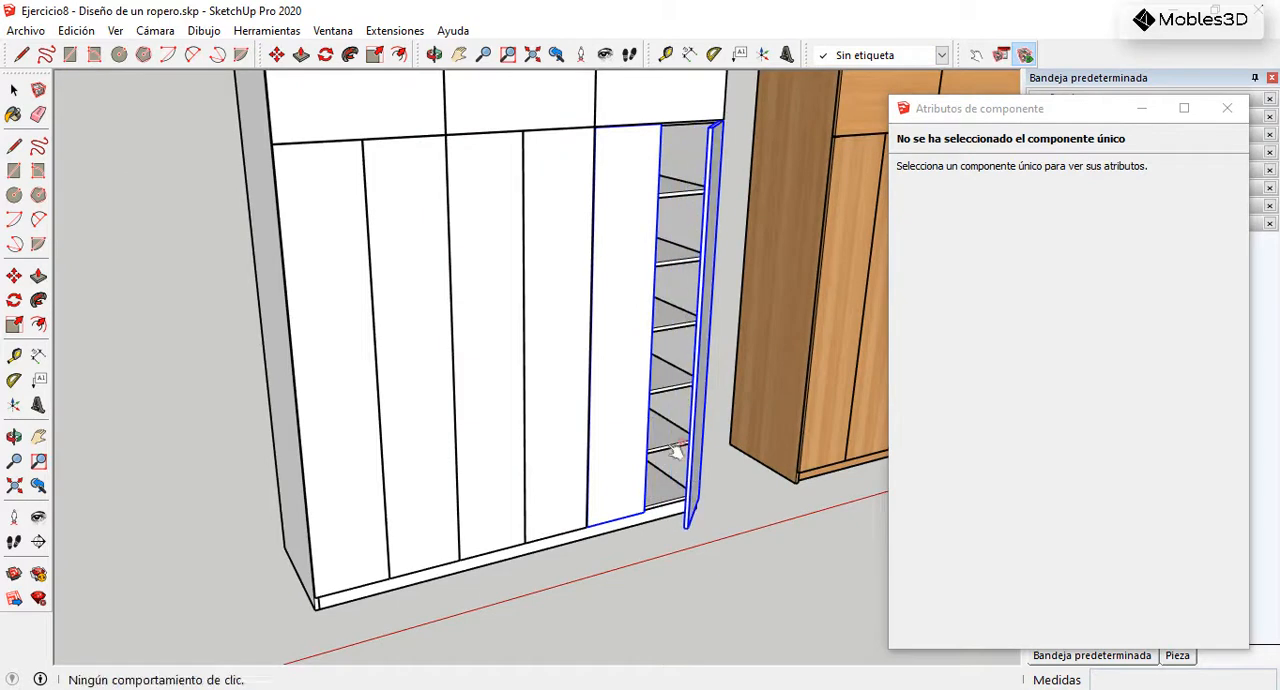
left_click(645, 418)
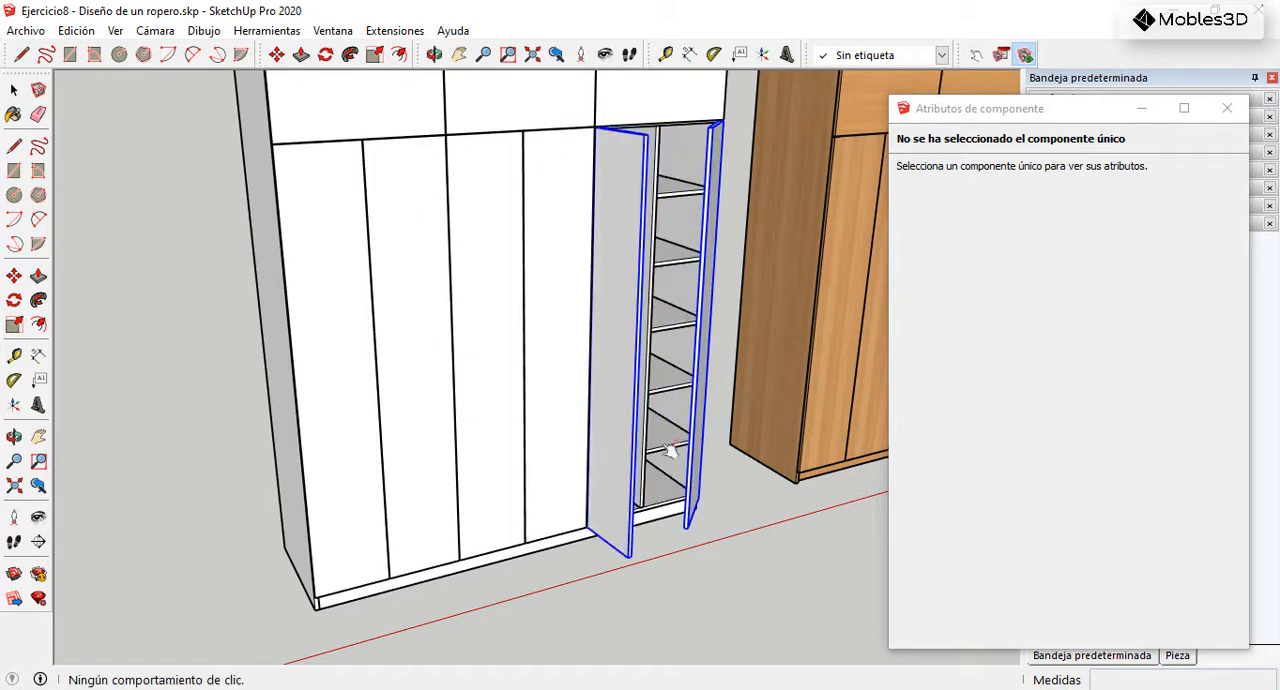
left_click(711, 350)
left_click(626, 361)
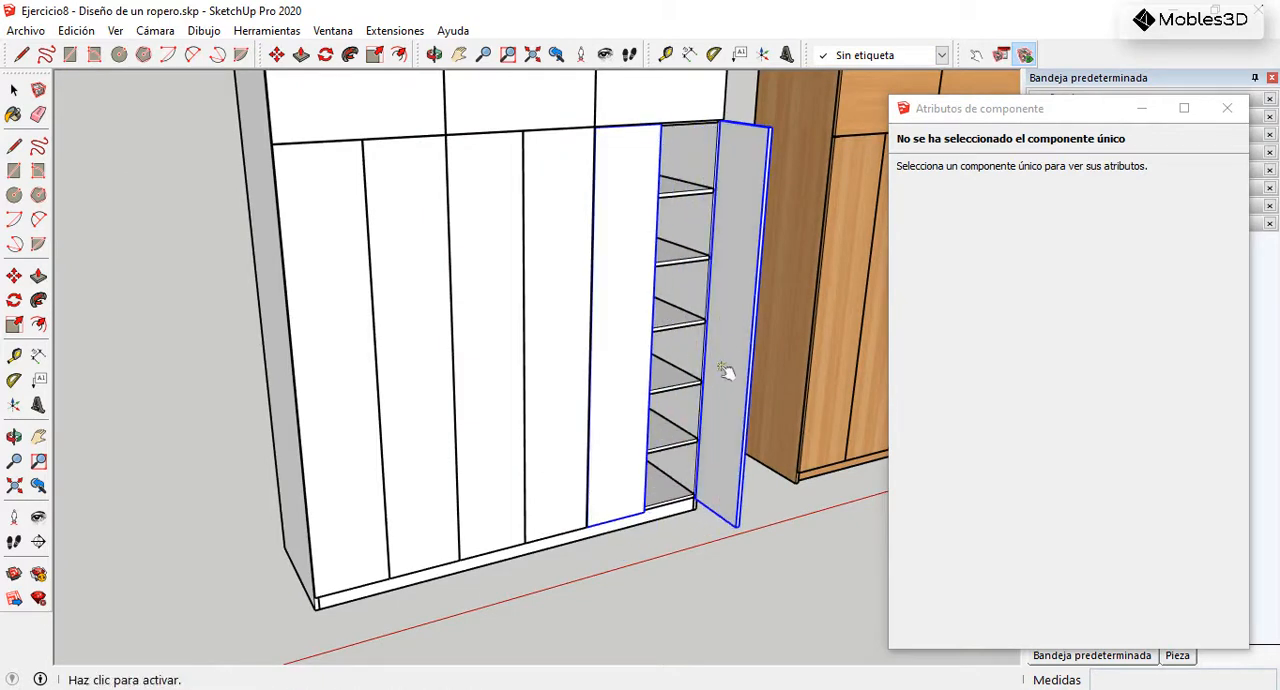
left_click(728, 350)
scroll(634, 386, "down", 3)
Step: Check the right and middle upper doors by opening each one and closing it again
left_click(662, 212)
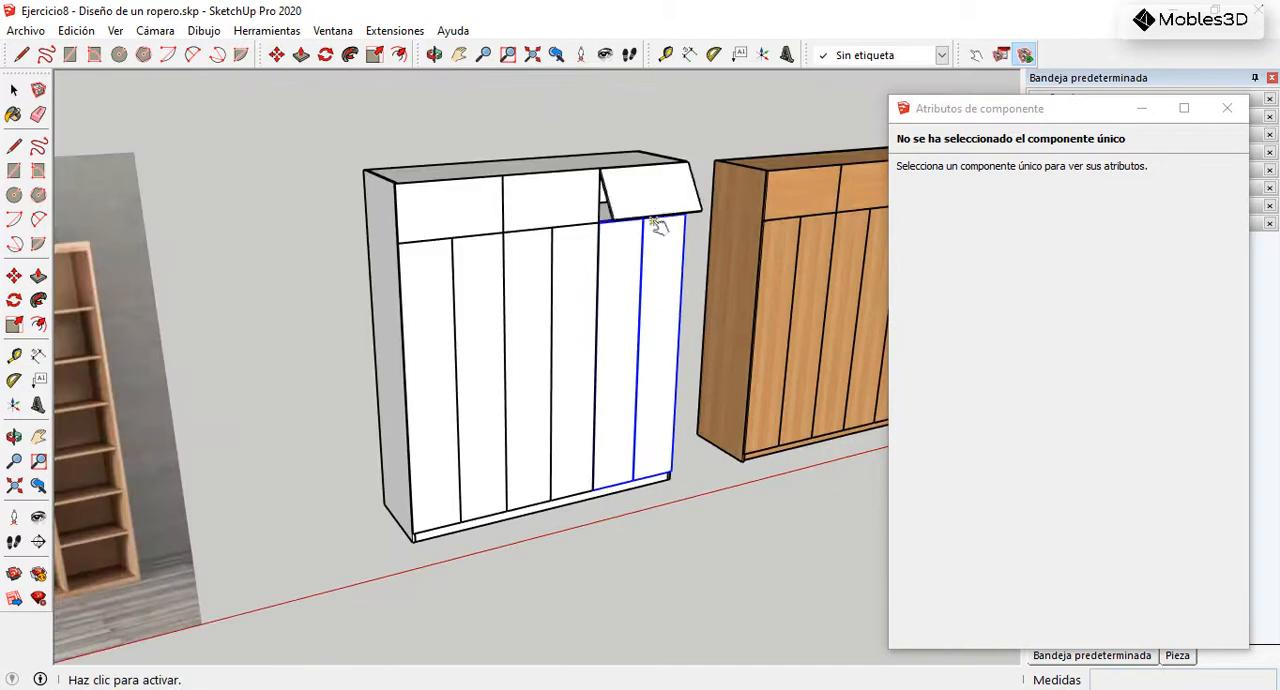
left_click(548, 200)
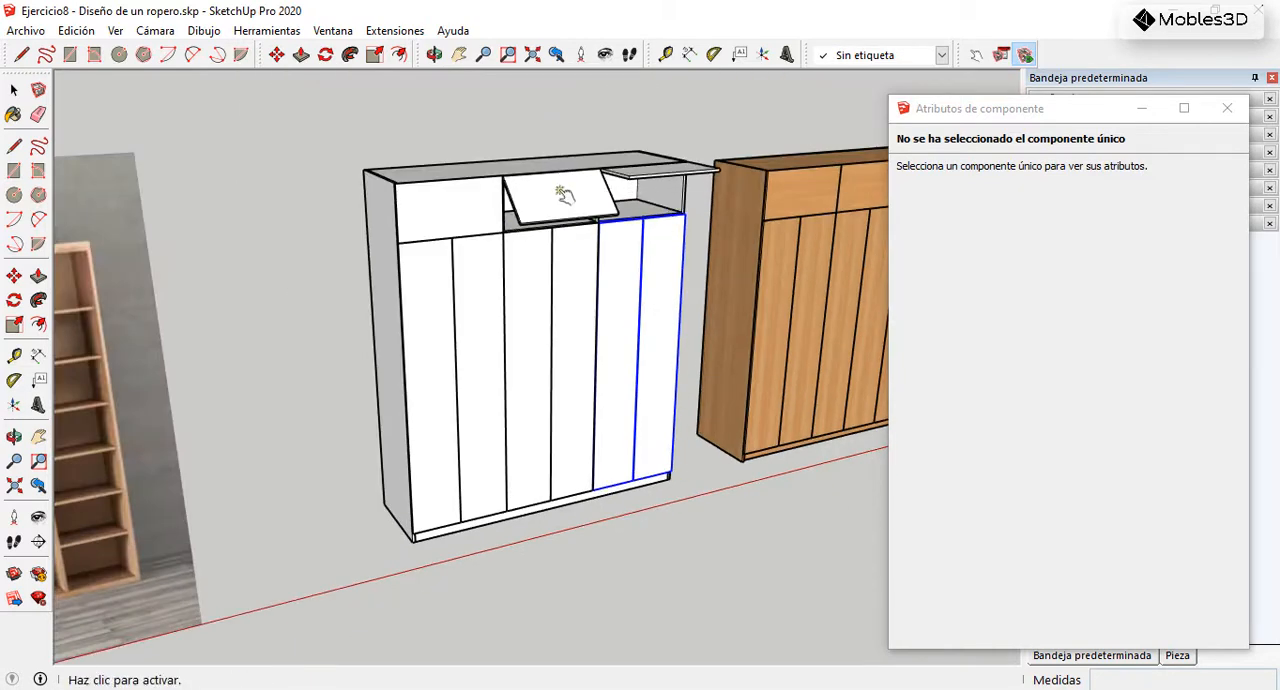
left_click(662, 178)
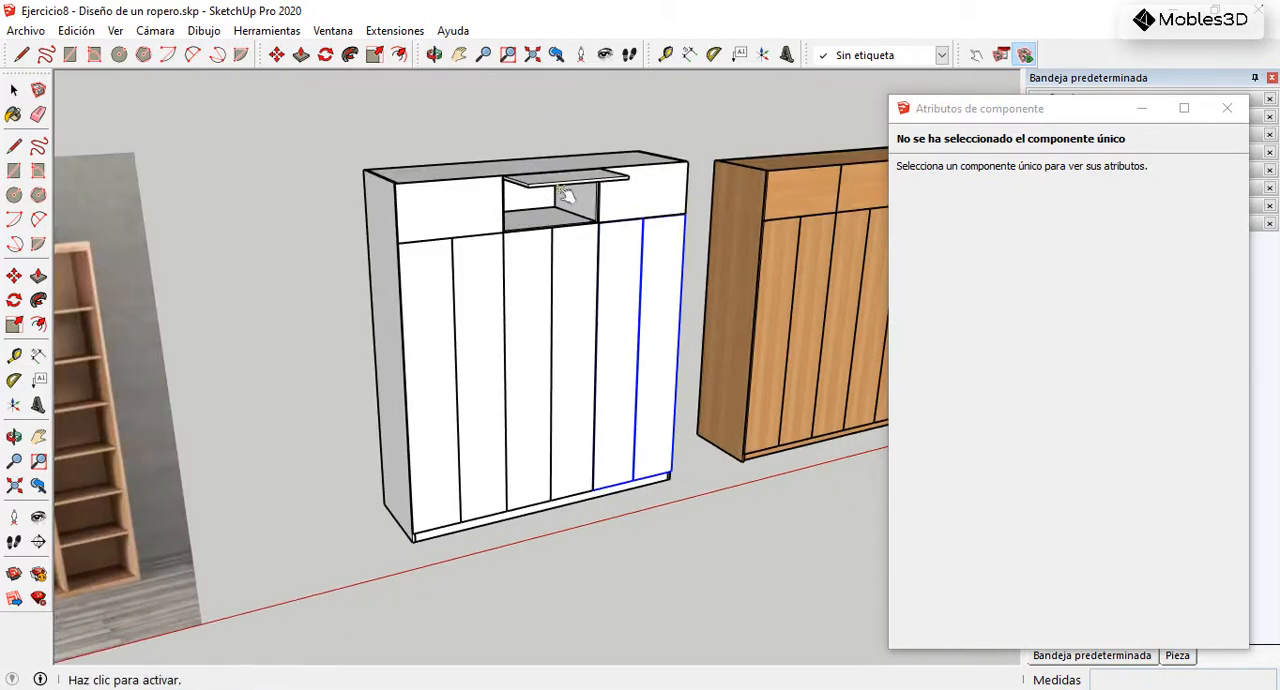
left_click(563, 186)
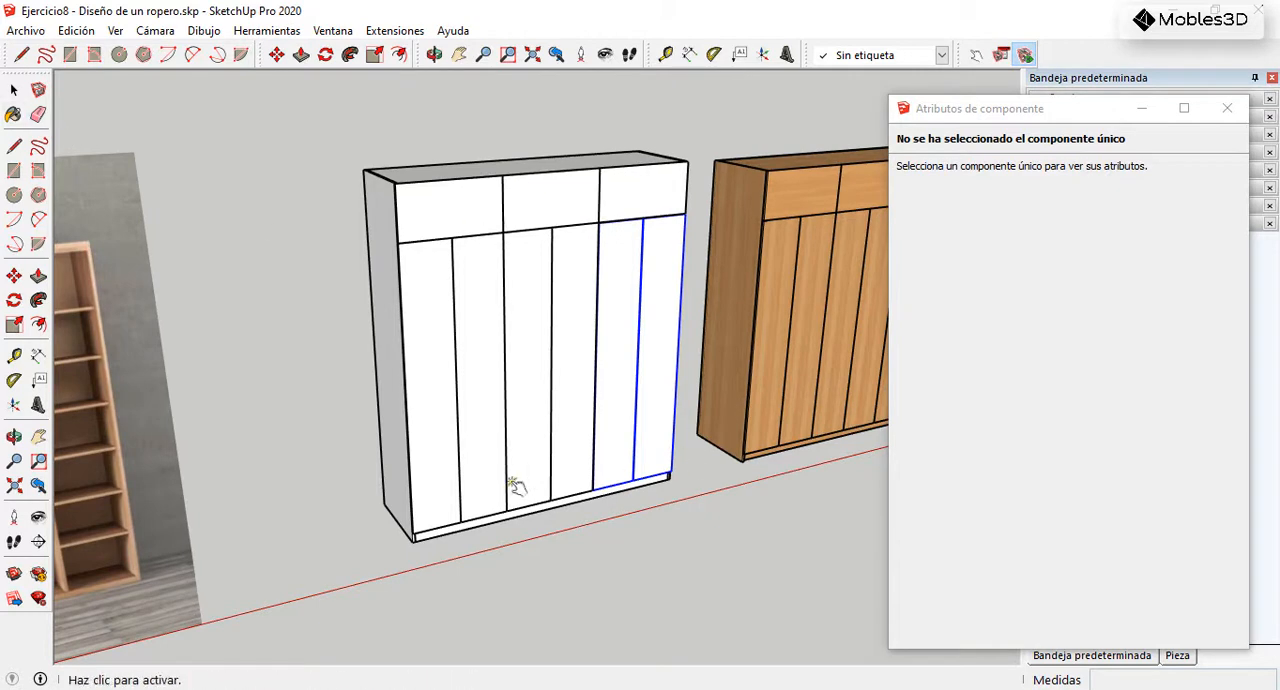
Step: Swing the two middle lower doors fully open to expose the drawers
scroll(521, 480, "up", 3)
left_click(611, 478)
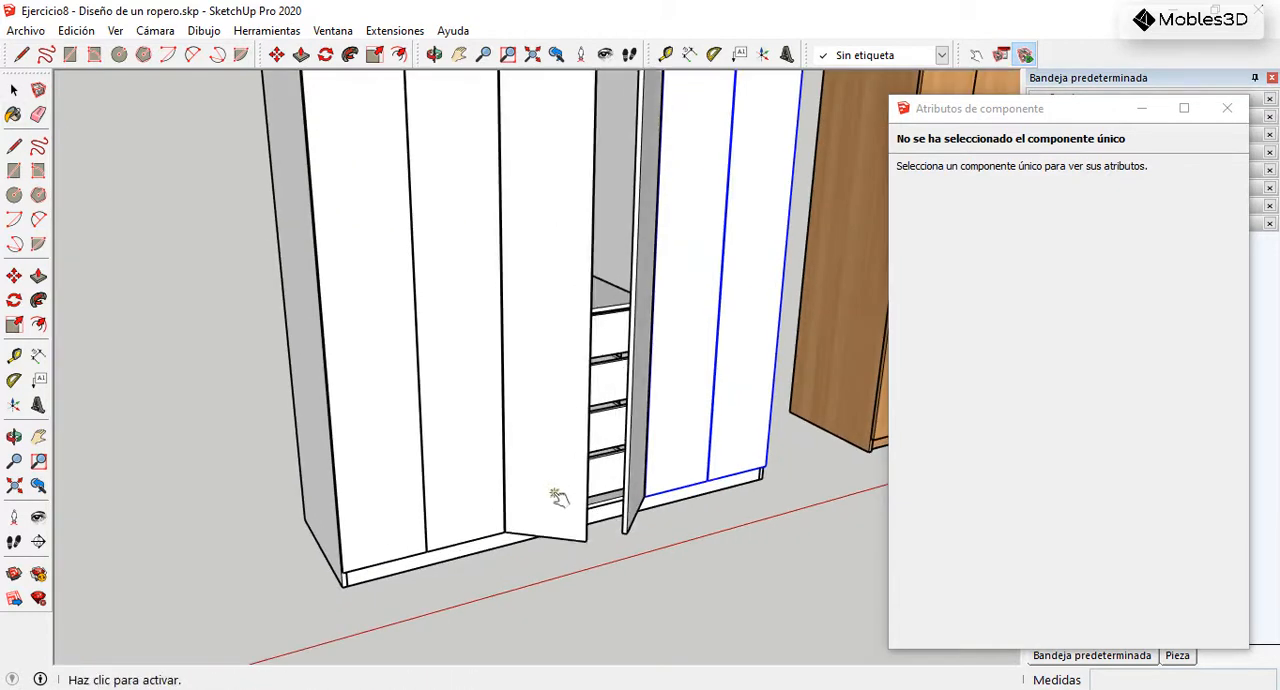
left_click(564, 497)
left_click(640, 487)
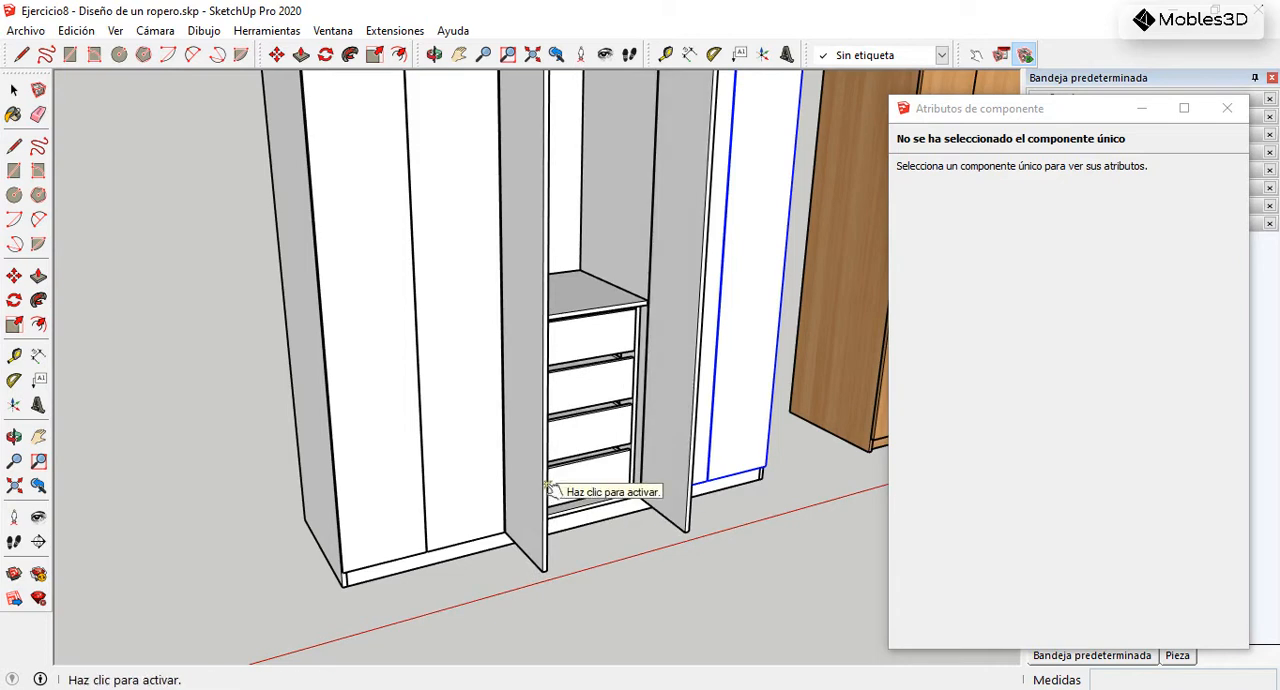
Step: Explode the bottom drawer's group and create one component from its parts, keeping the default settings
key("space")
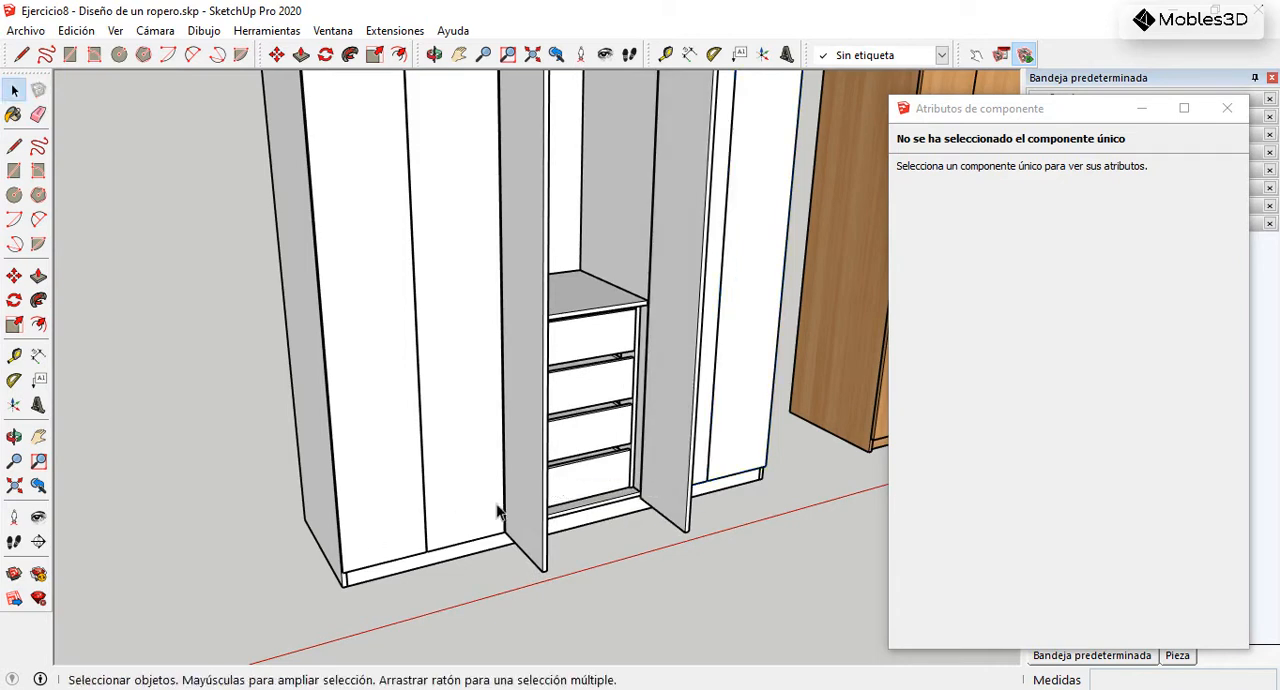
left_click(603, 497)
scroll(606, 500, "up", 1)
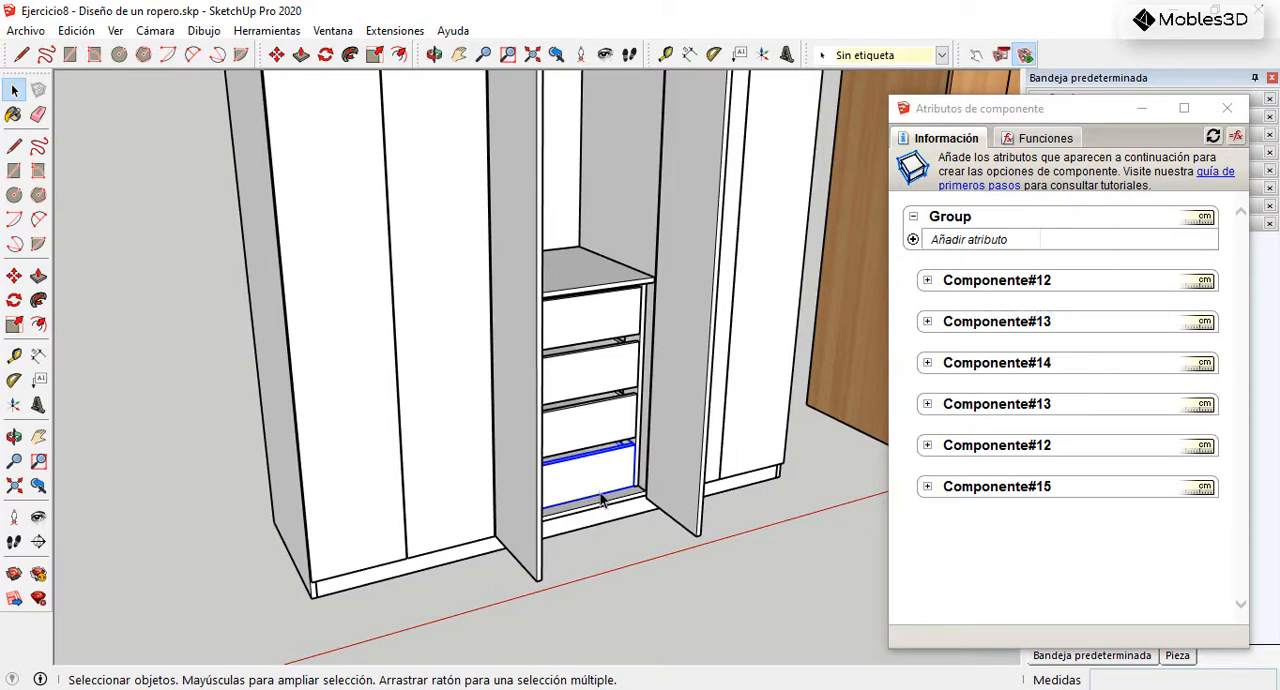
scroll(610, 490, "up", 4)
middle_click_drag(631, 457, 595, 382)
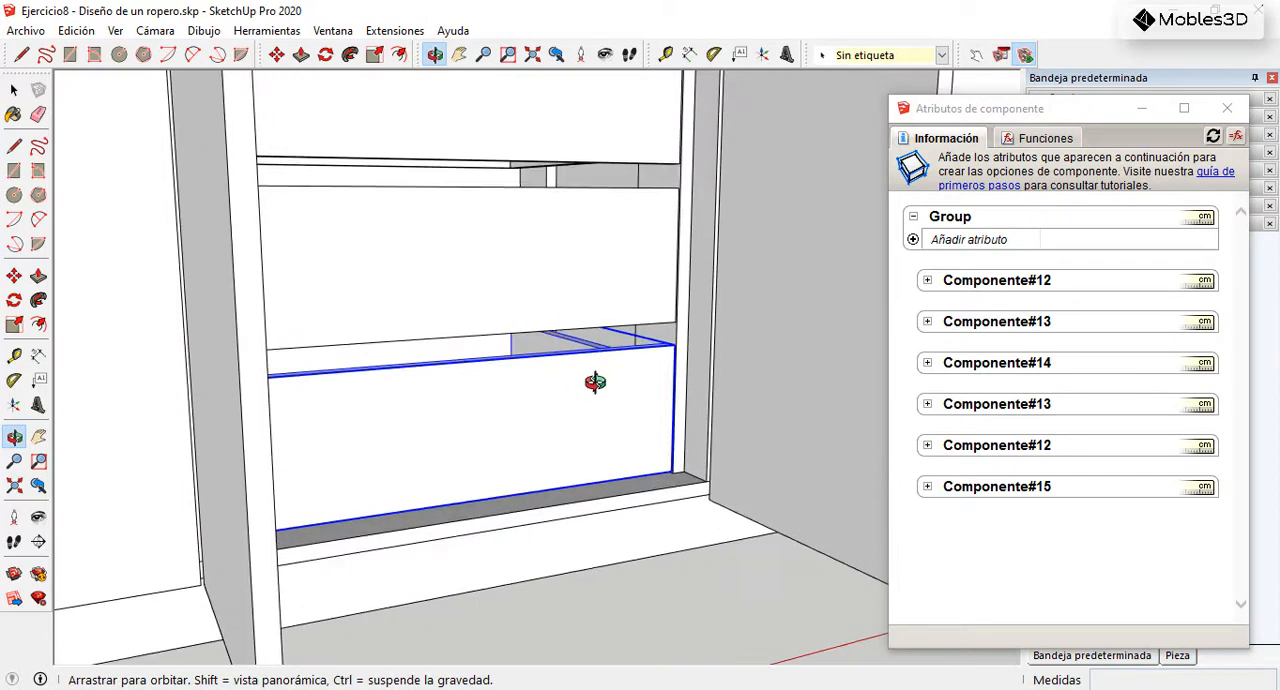
right_click(589, 386)
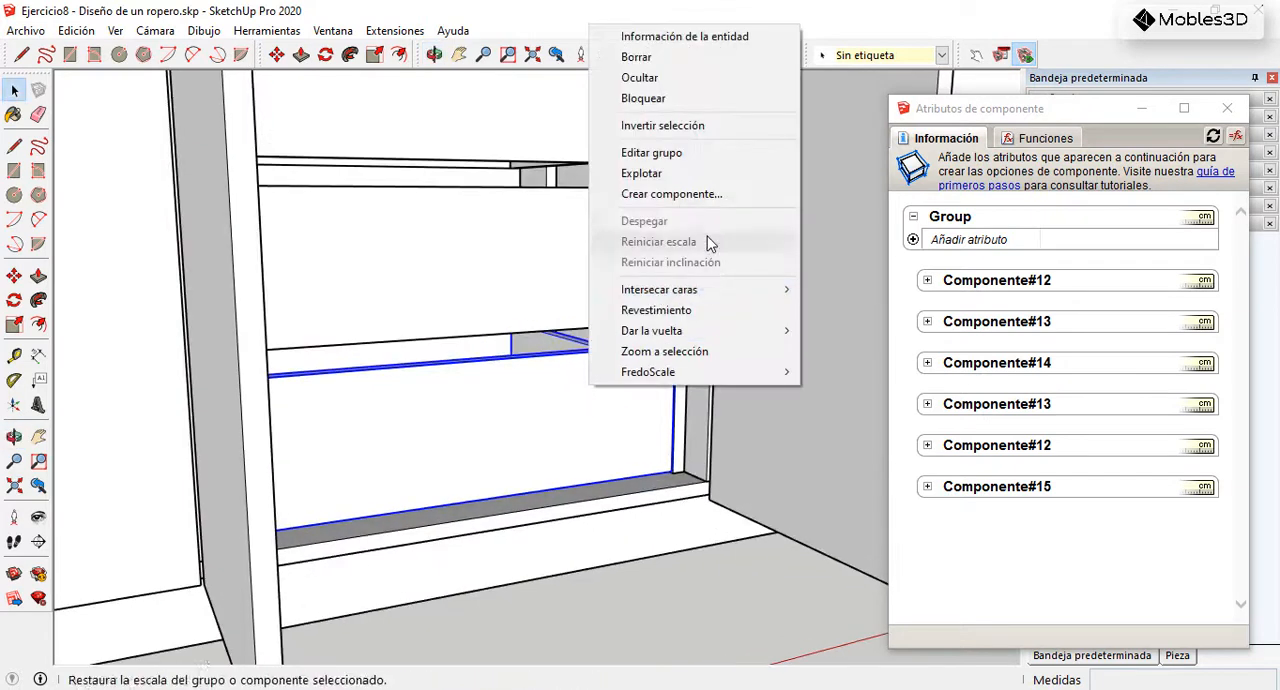
left_click(641, 173)
right_click(558, 397)
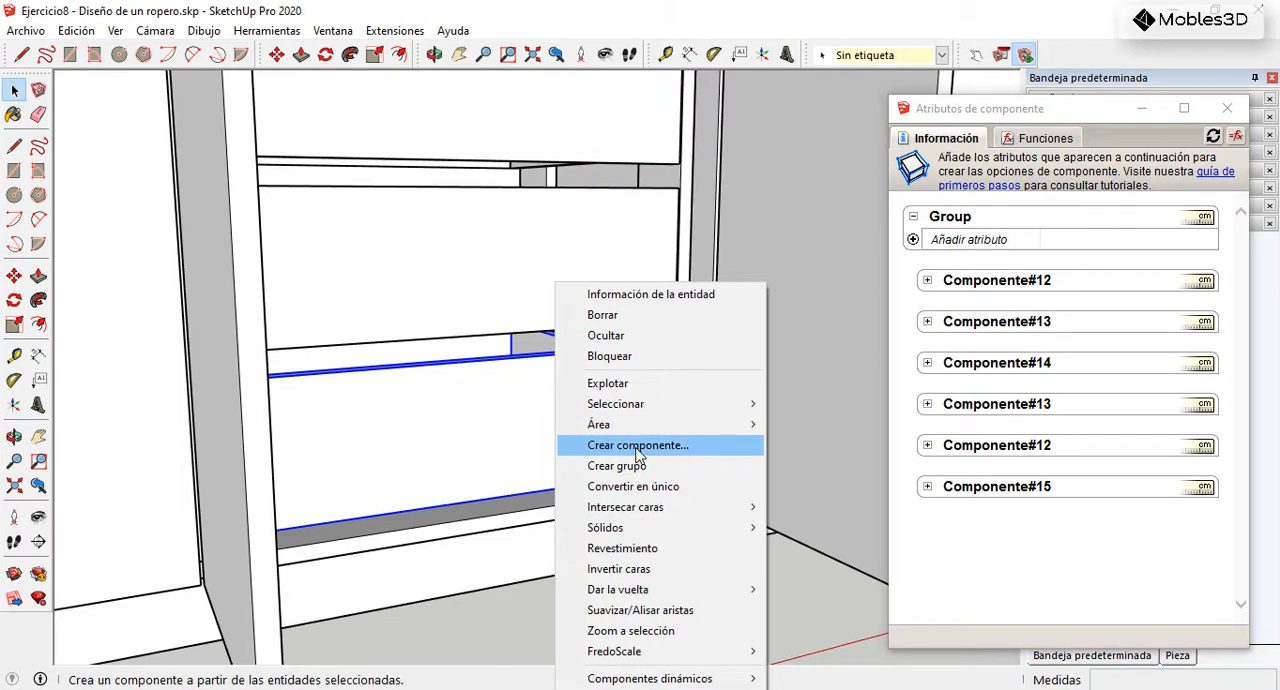
left_click(637, 448)
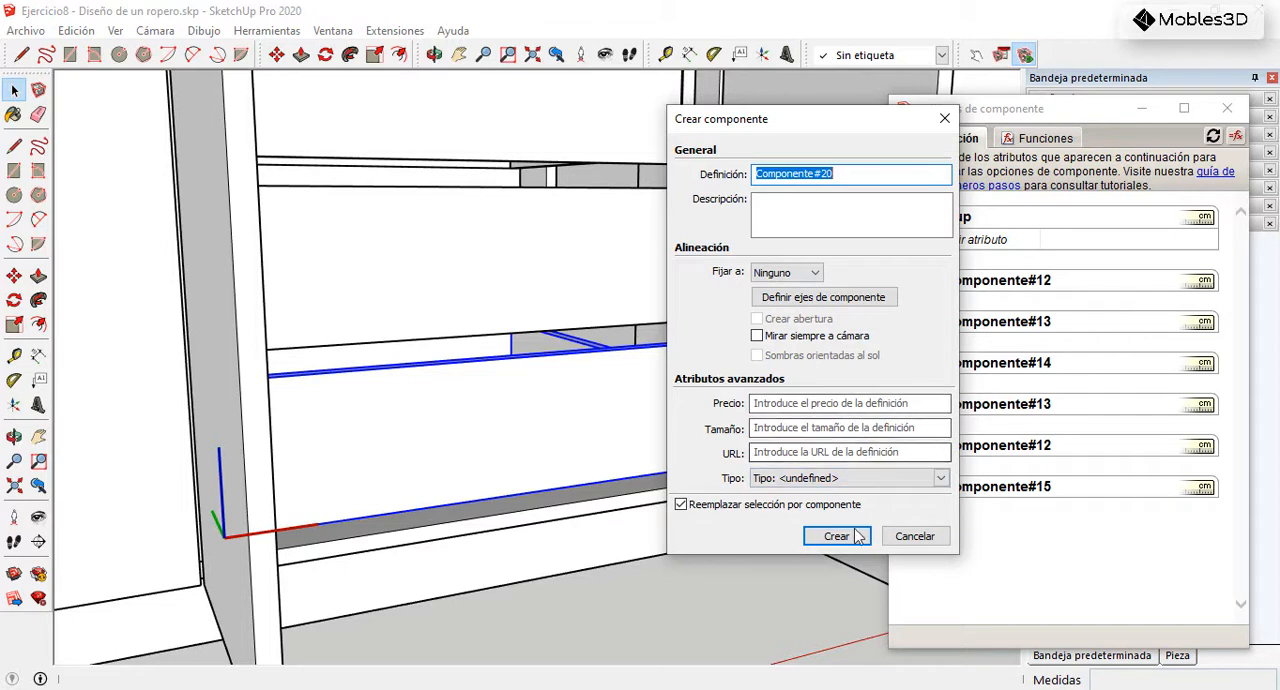
left_click(838, 537)
Step: Combine the bottom drawer component and the drawer group directly above it into one new component
scroll(572, 424, "down", 3)
mouse_move(574, 420)
middle_mouse_down()
mouse_move(566, 457)
mouse_move(591, 457)
middle_mouse_up()
scroll(591, 457, "up", 3)
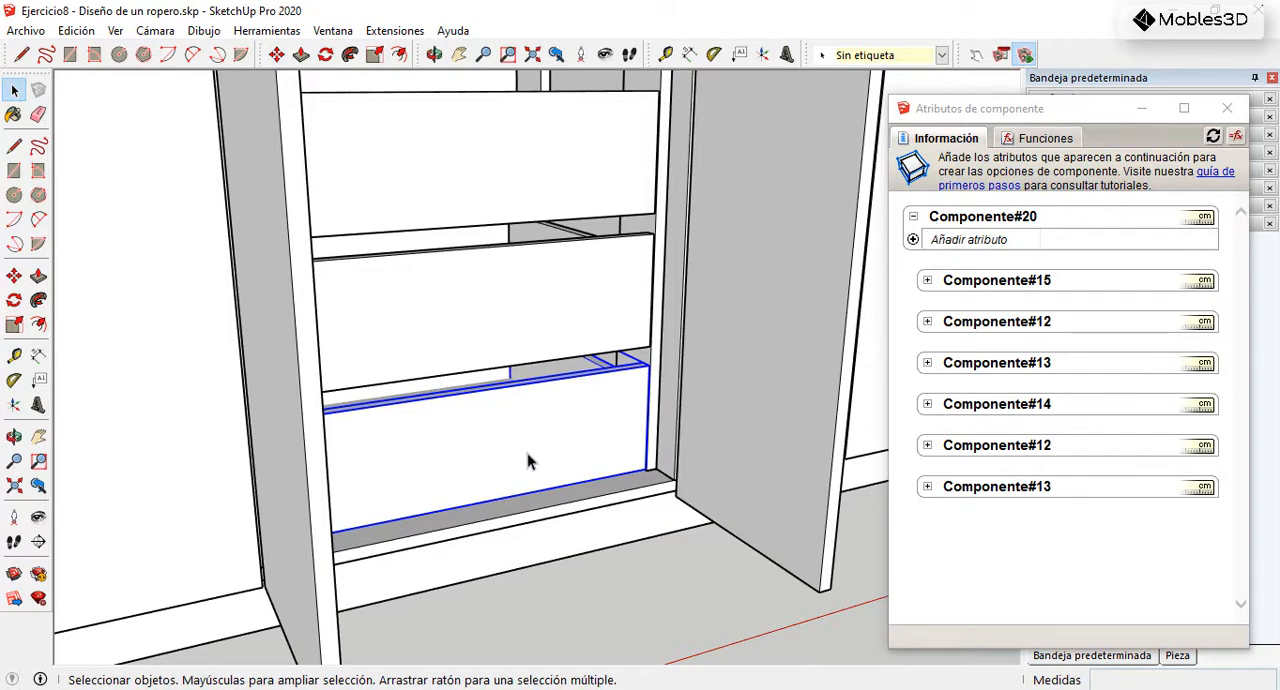
left_click(599, 330)
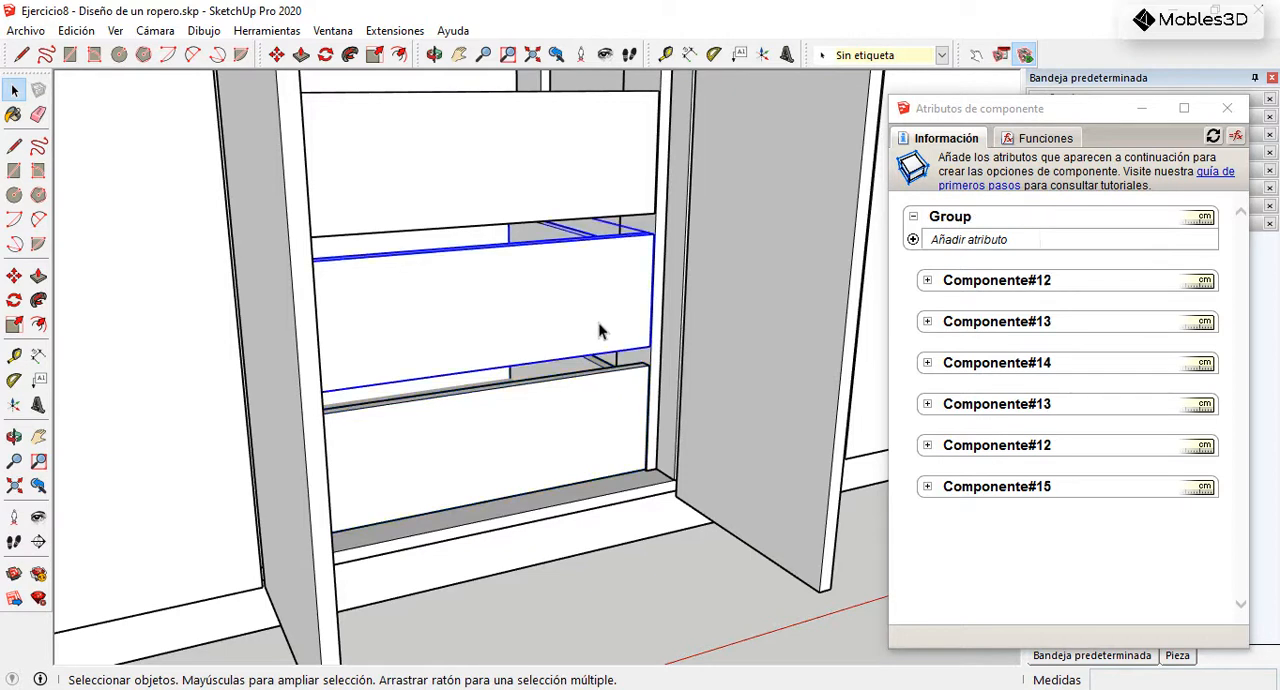
left_click(610, 426, "shift")
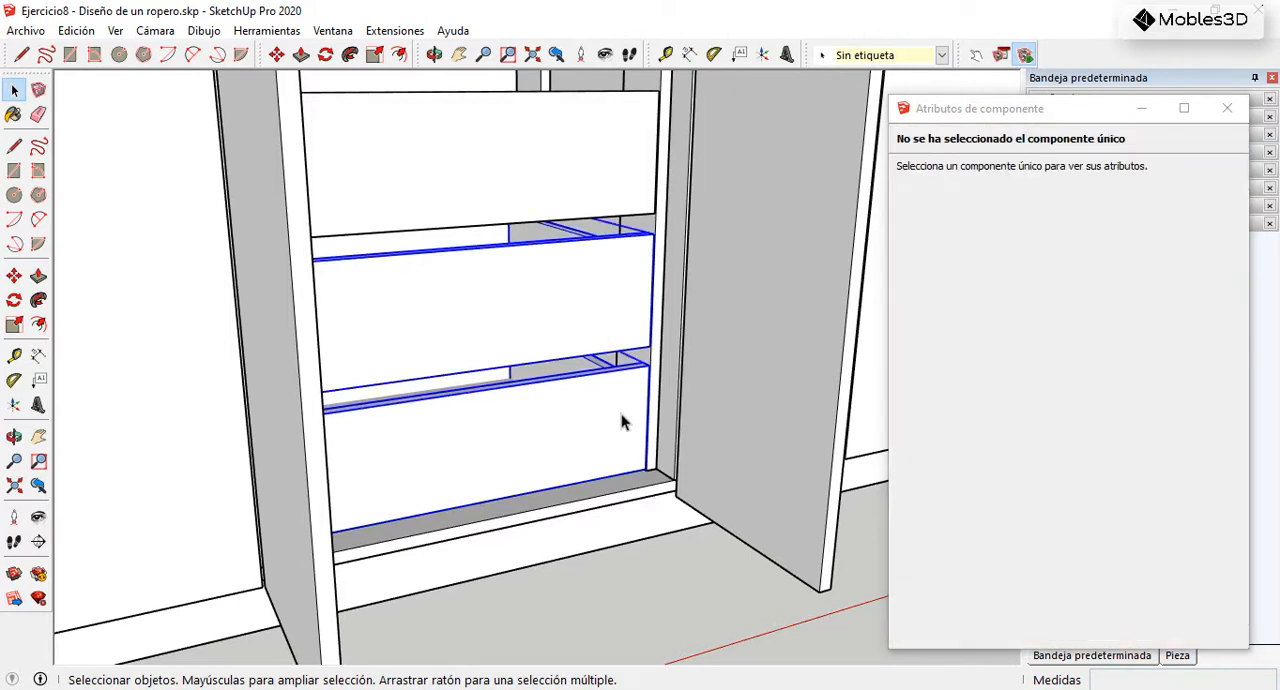
right_click(601, 397)
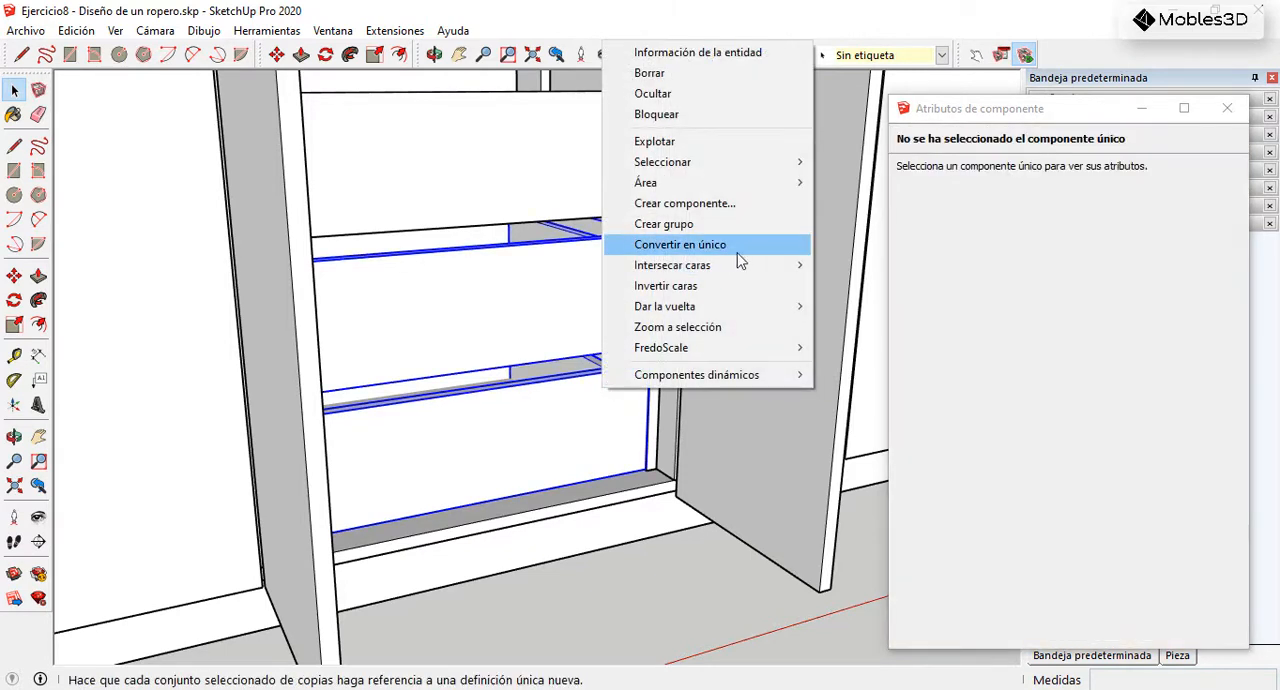
left_click(706, 204)
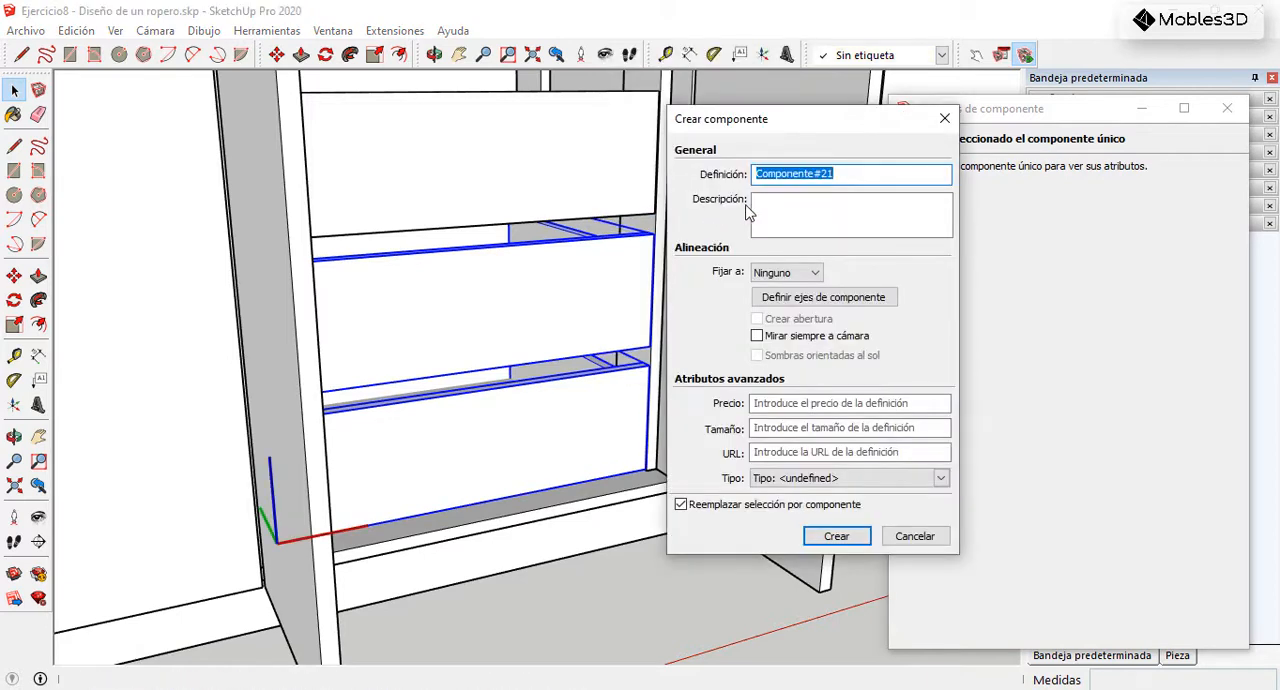
left_click(830, 535)
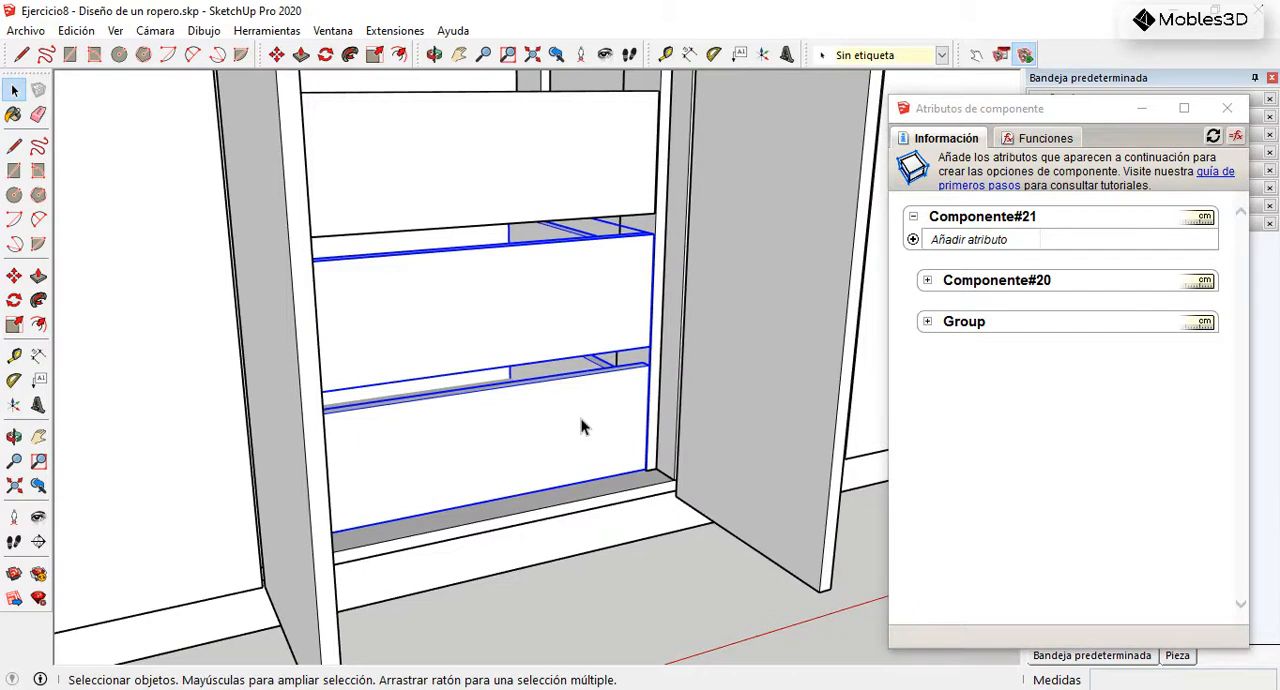
Step: Enter the combined component and delete the upper drawer group, keeping only the bottom drawer inside
double_click(583, 427)
left_click(583, 338)
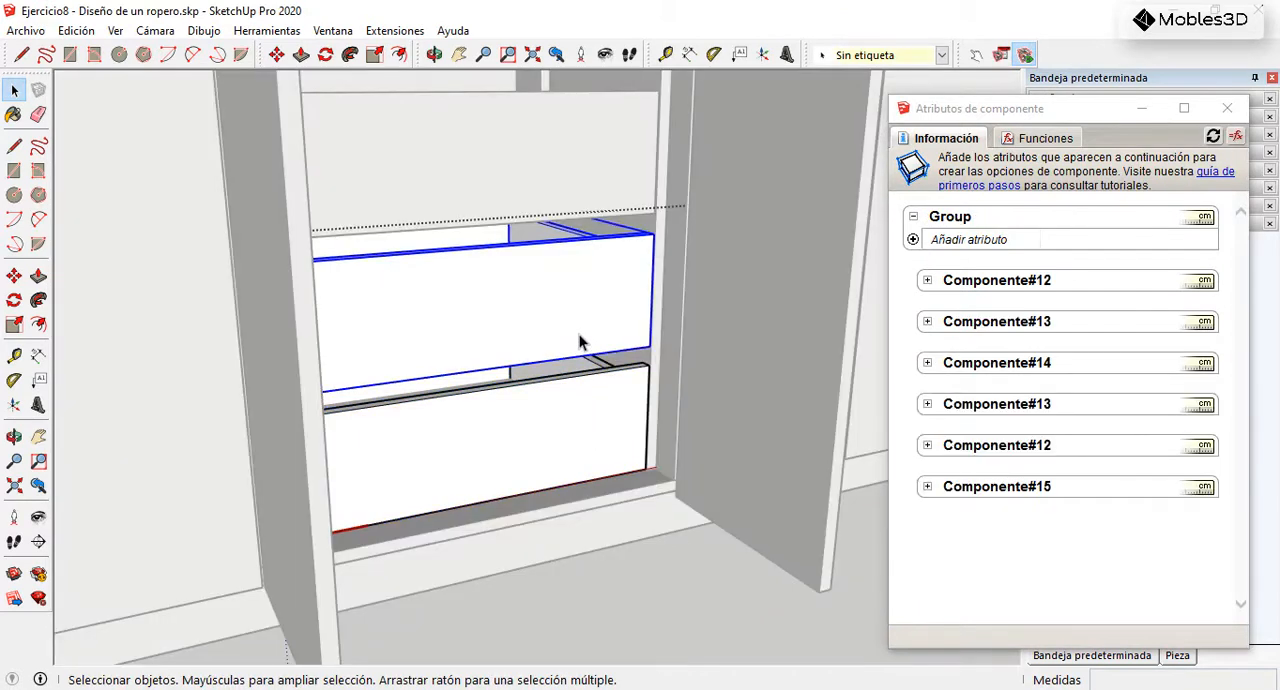
key("Delete")
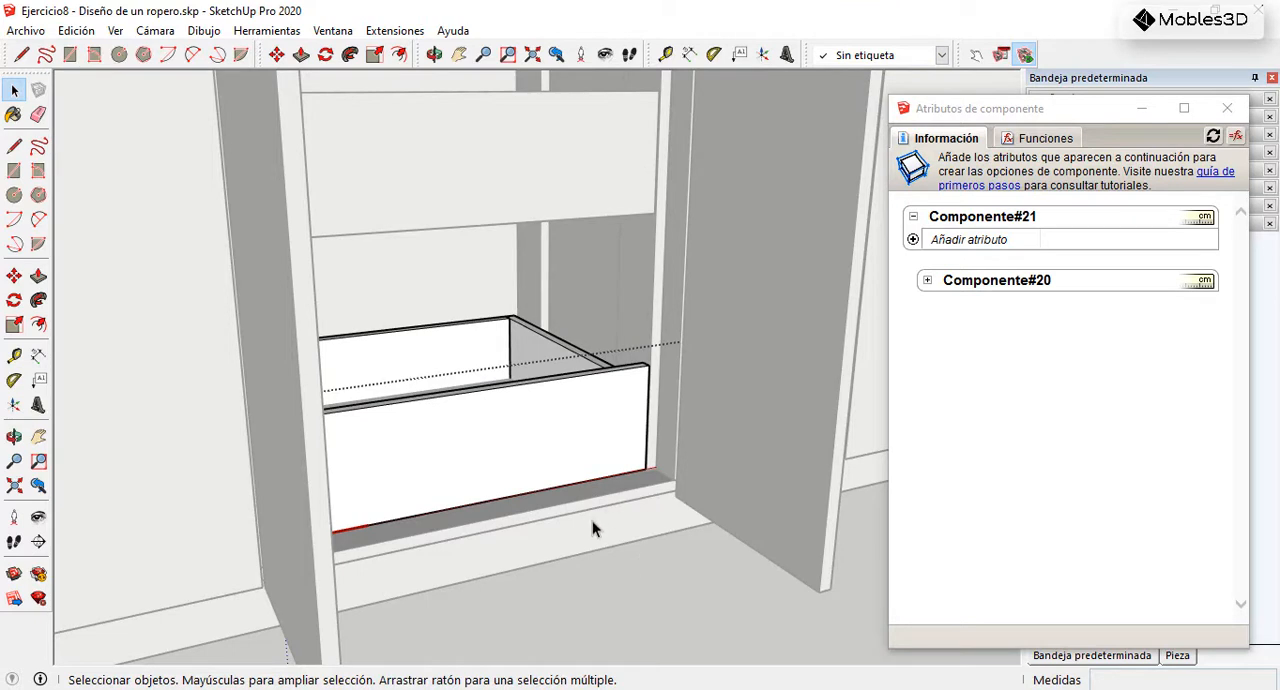
Step: Leave the combined component and add an onClick attribute to the drawer component nested inside it
left_click(649, 585)
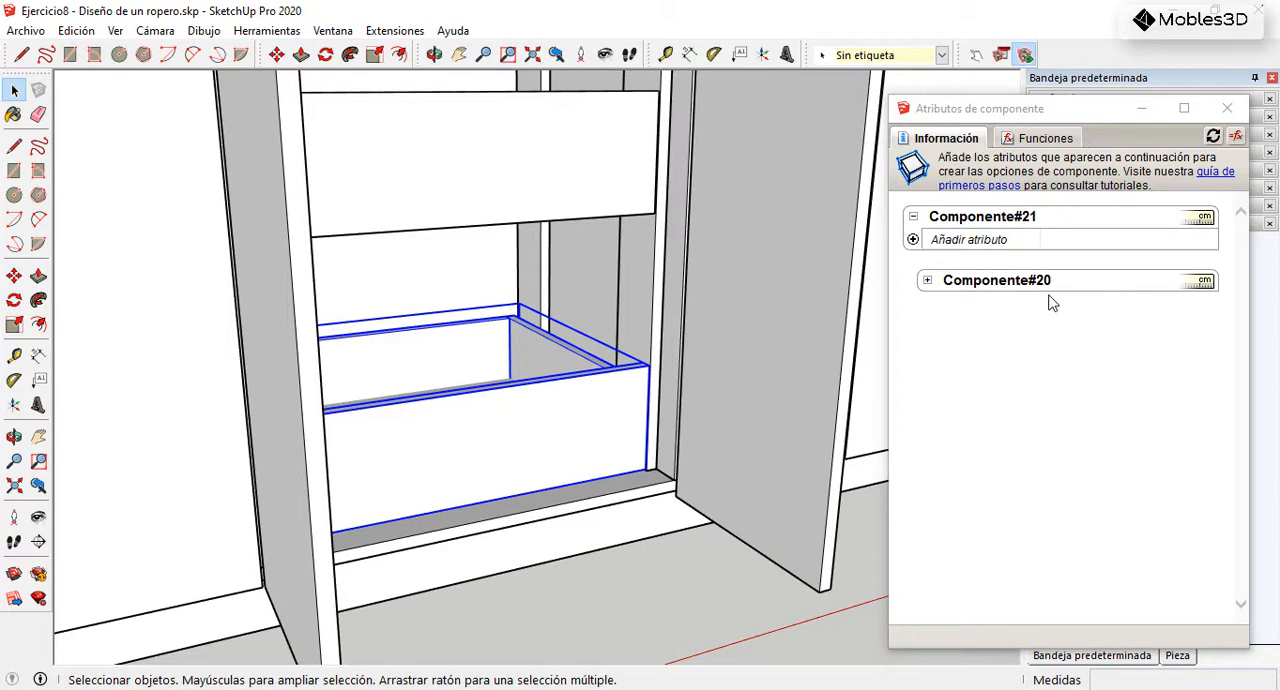
left_click(927, 283)
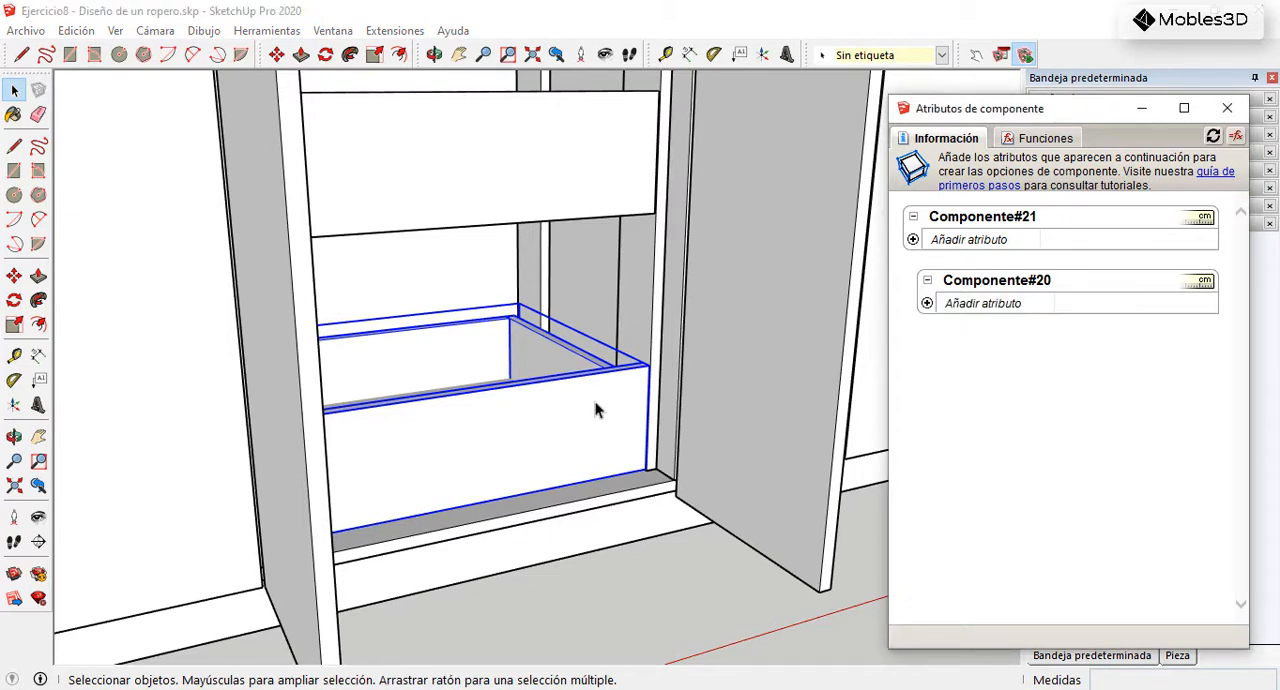
left_click(927, 303)
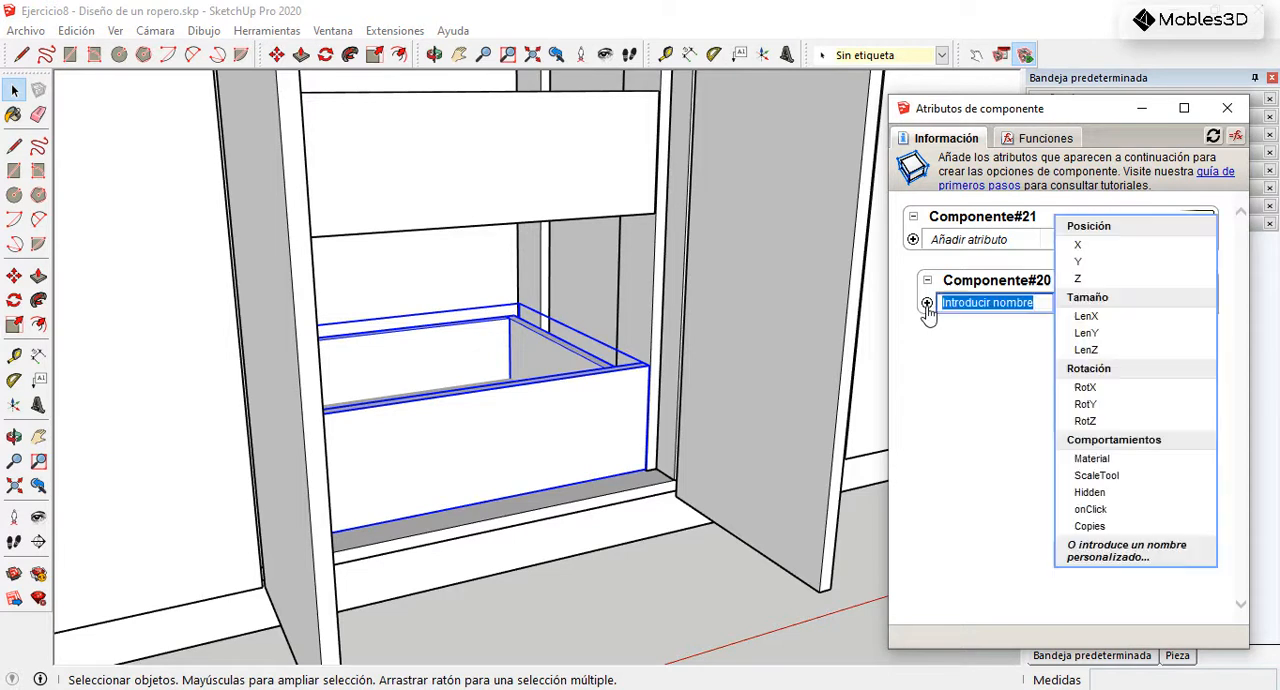
left_click(1090, 509)
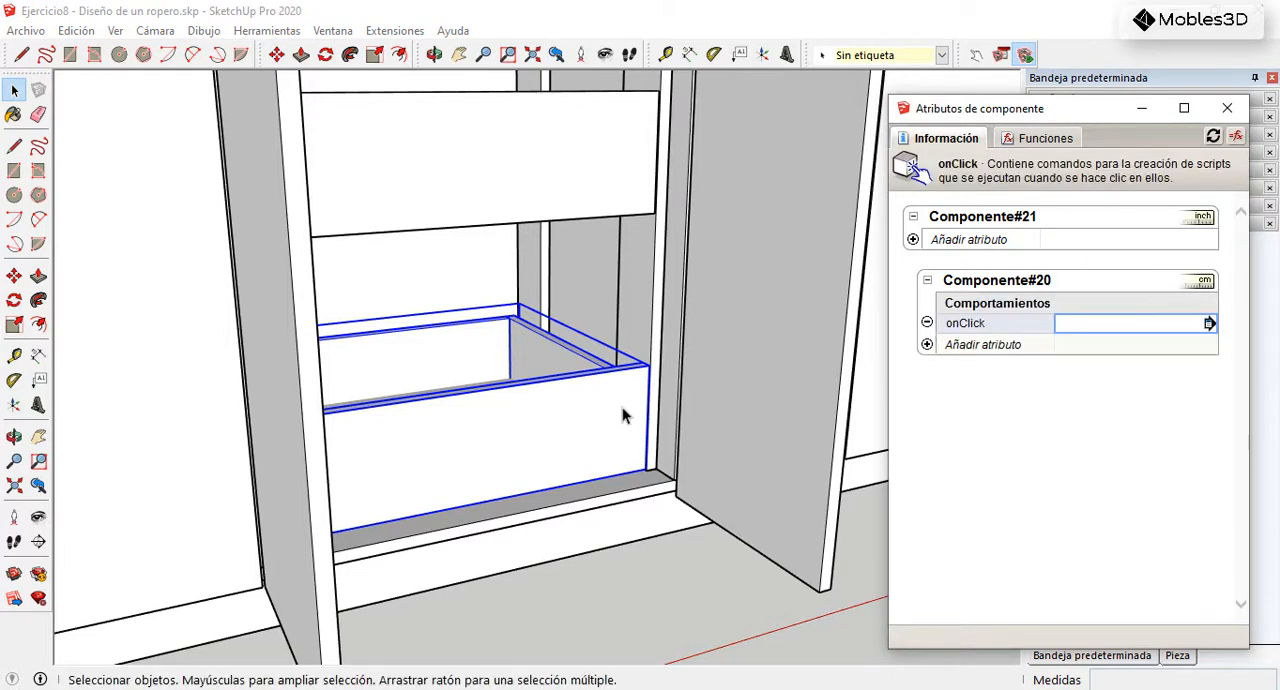
Step: Examine the combined component's axes around the bottom drawer to determine which axis the drawer slides along
left_click(927, 344)
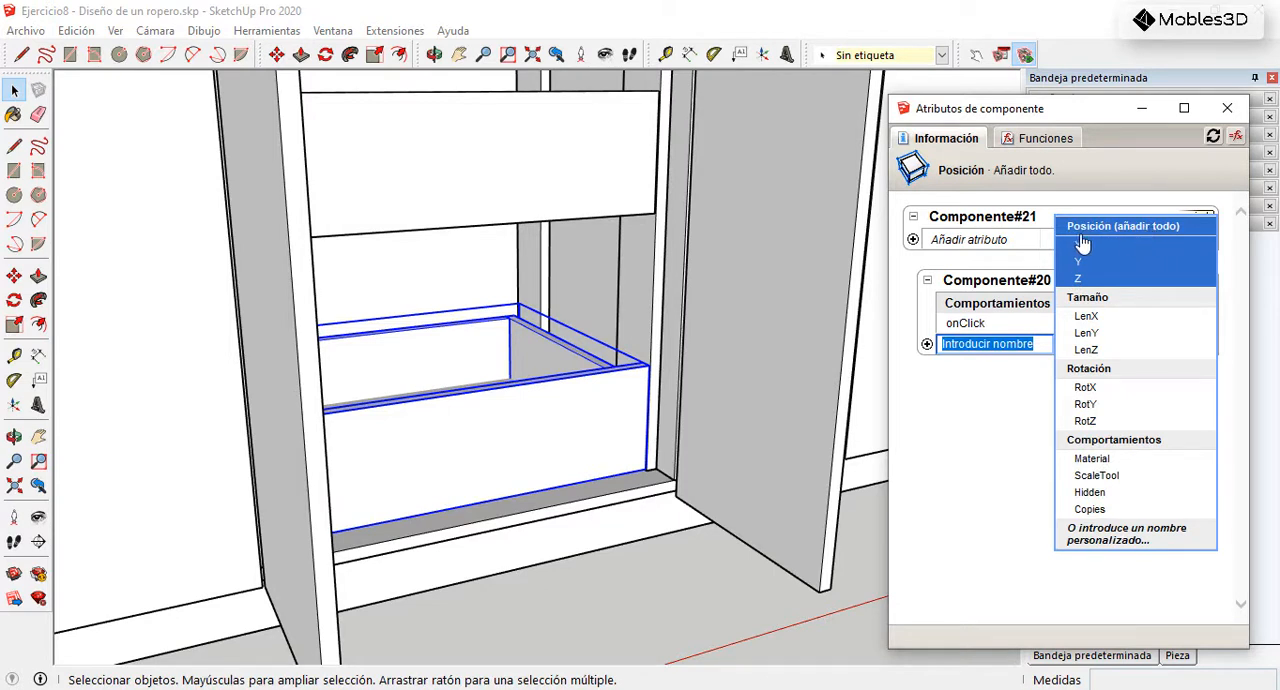
left_click(508, 429)
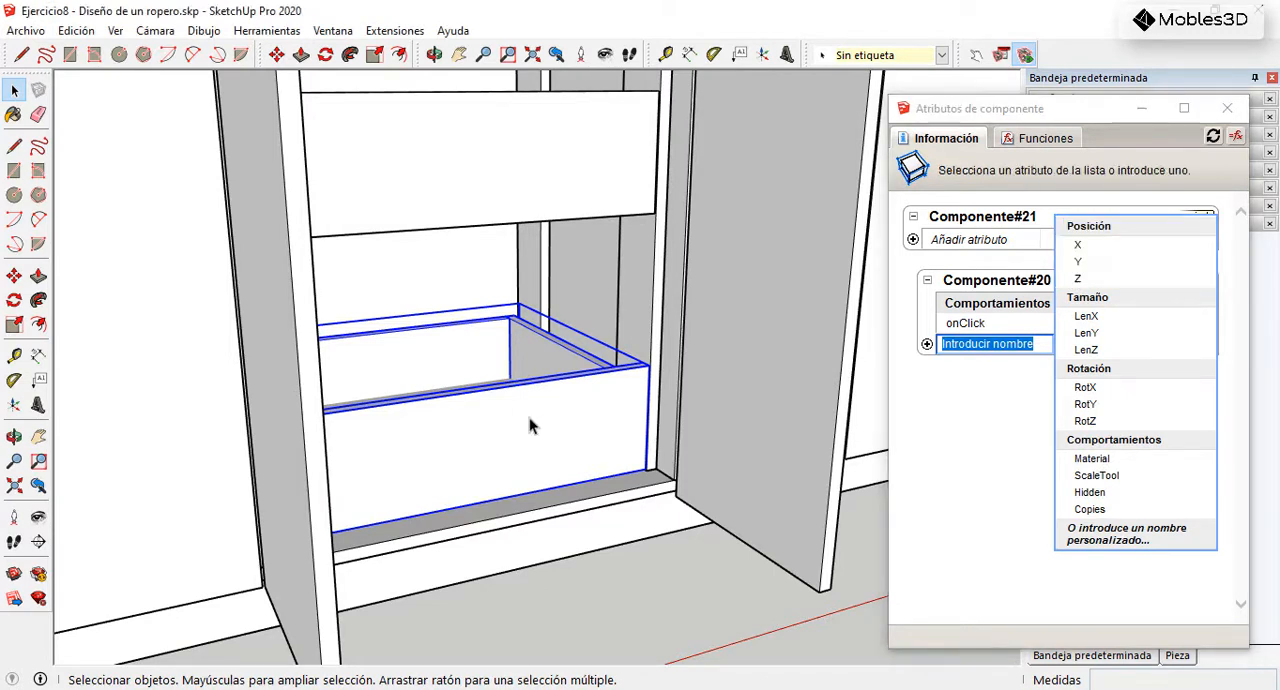
middle_click_drag(623, 423, 297, 449)
scroll(218, 445, "up", 3)
double_click(218, 445)
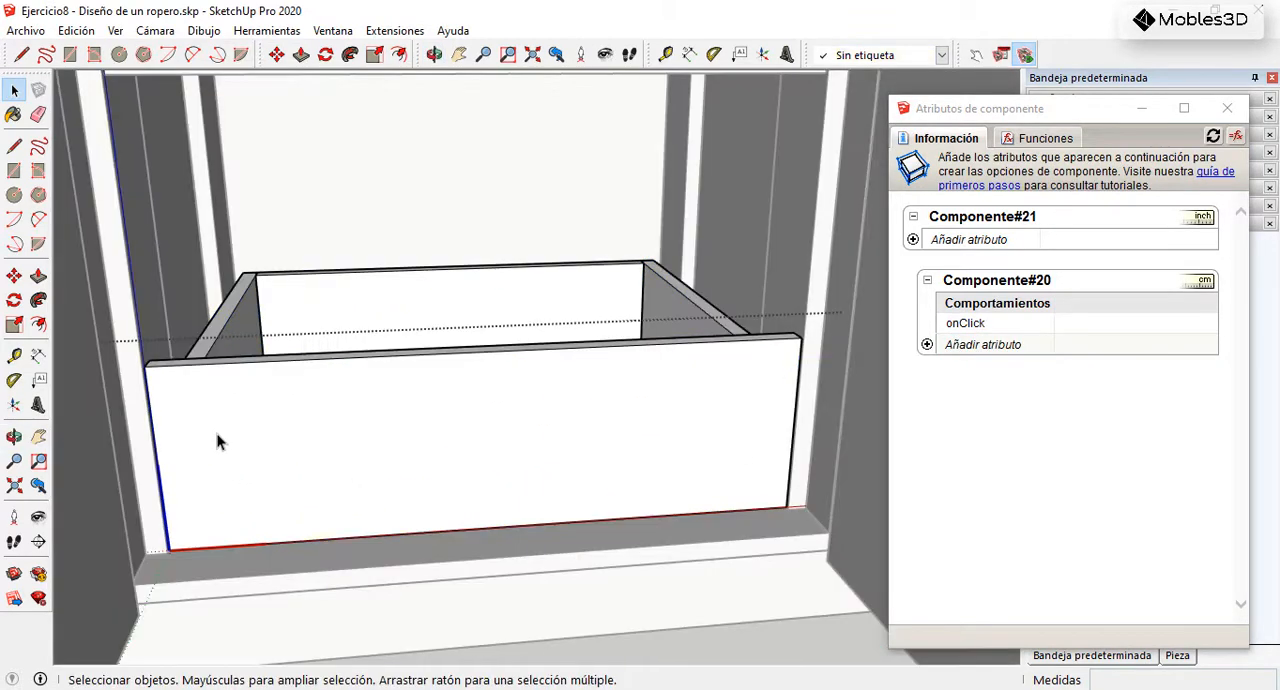
scroll(460, 470, "down", 3)
middle_click_drag(326, 457, 380, 449)
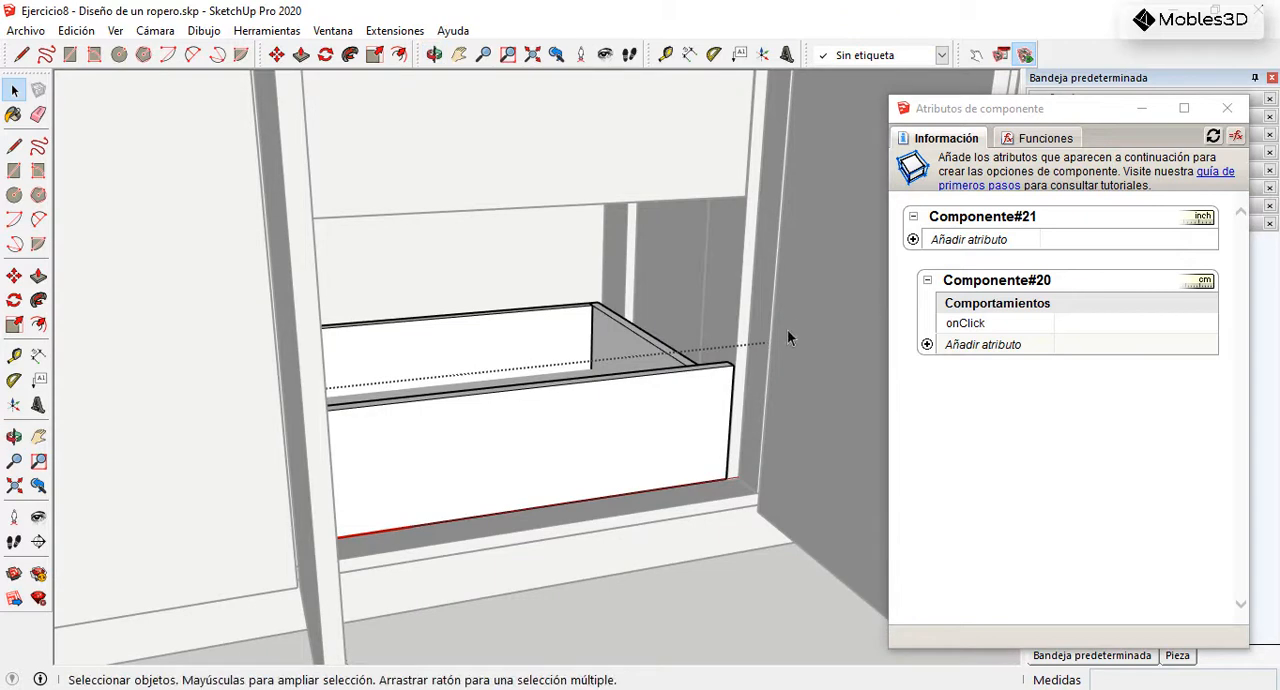
scroll(343, 491, "up", 2)
middle_click_drag(429, 497, 297, 480)
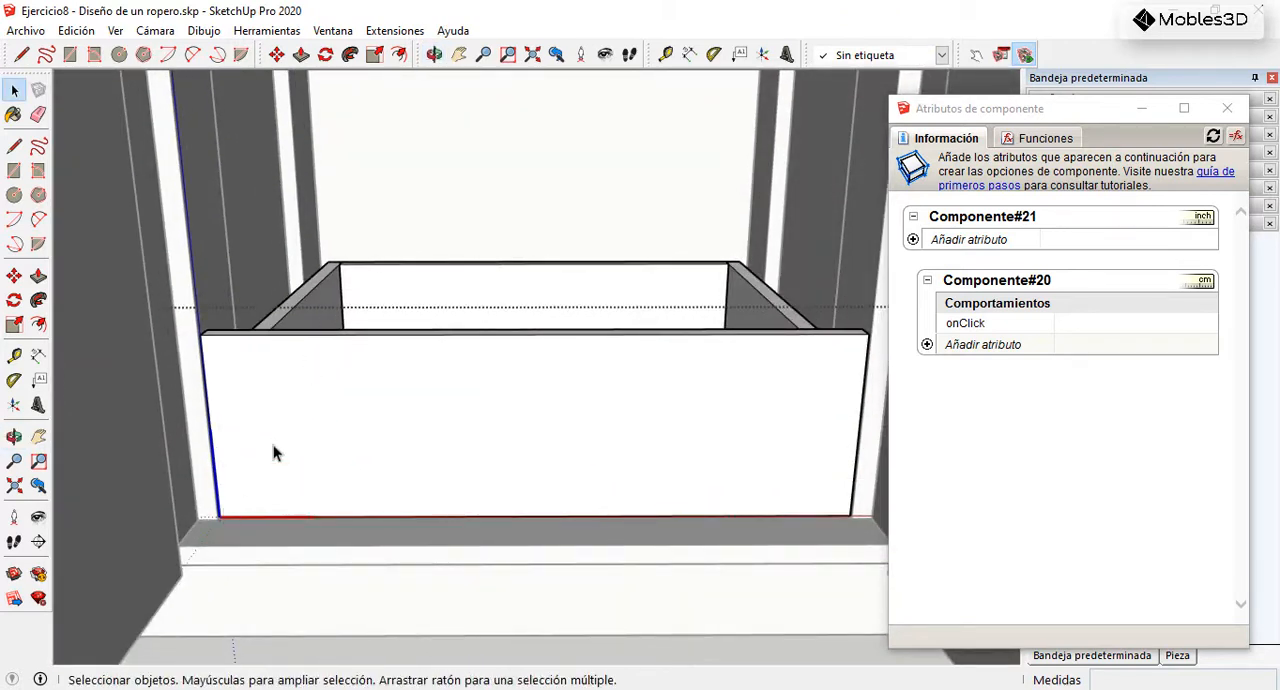
scroll(314, 402, "down", 1)
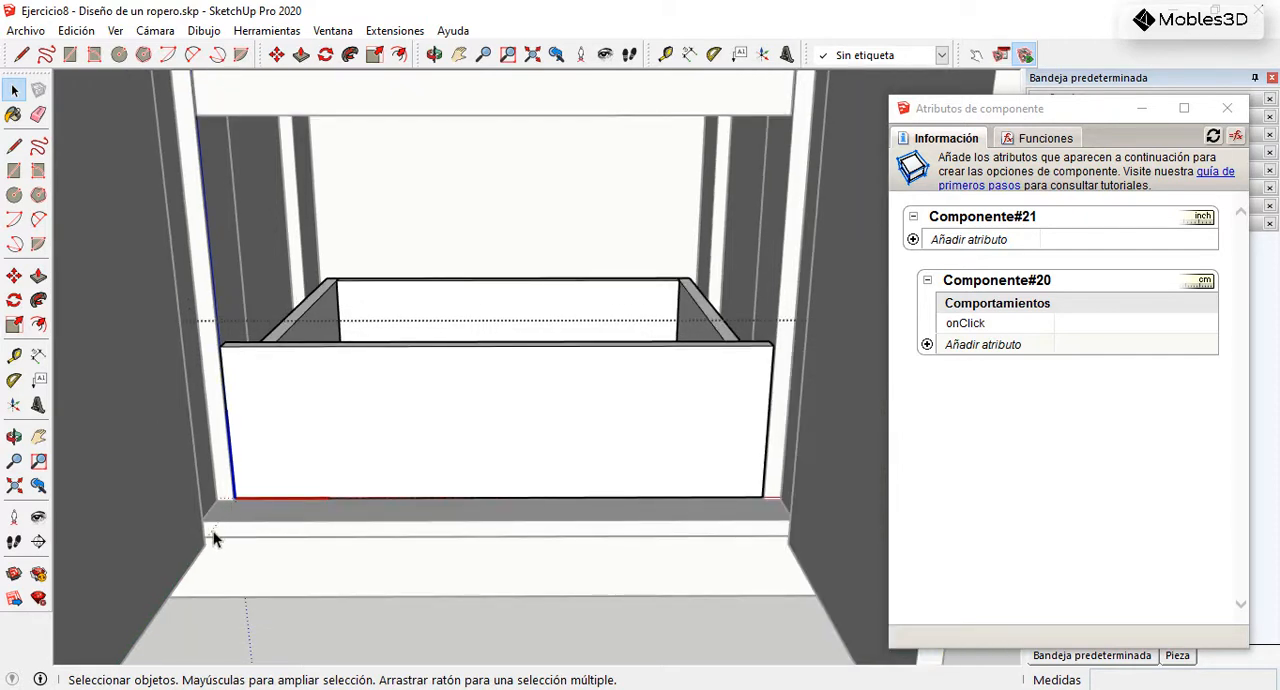
middle_click_drag(306, 463, 409, 437)
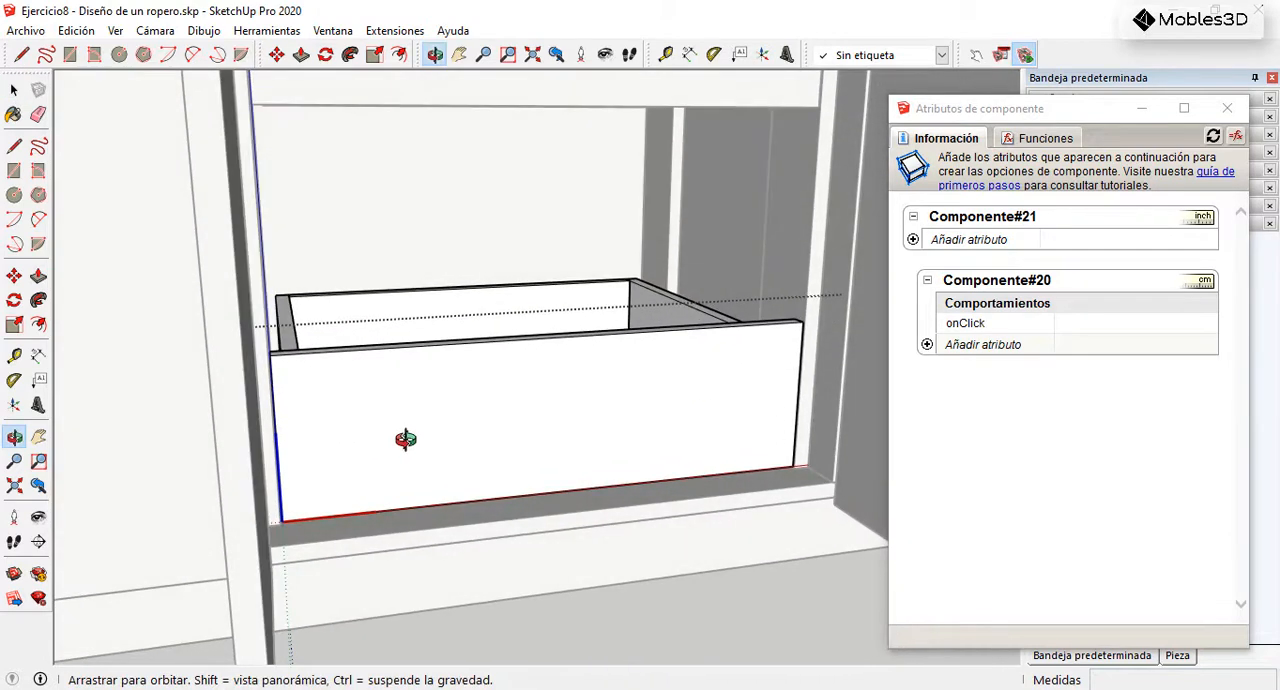
scroll(377, 440, "down", 3)
key("Escape")
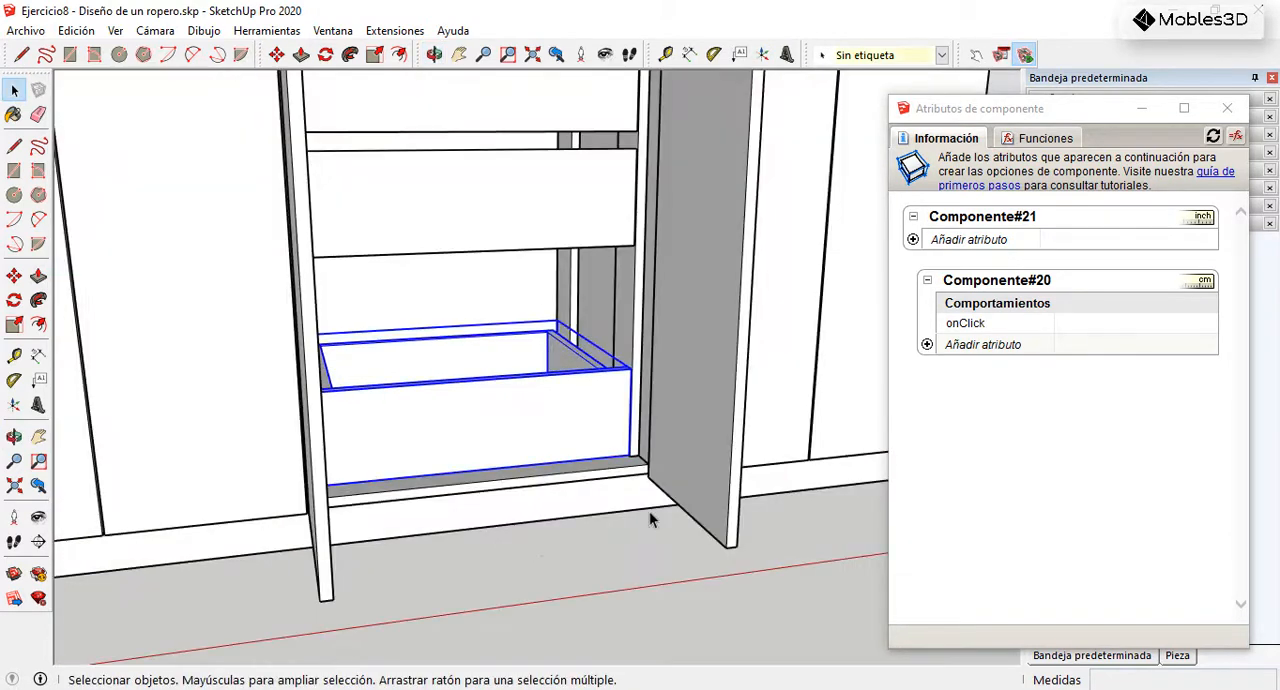
Step: Add the Y position attribute to the nested bottom drawer component
left_click(927, 344)
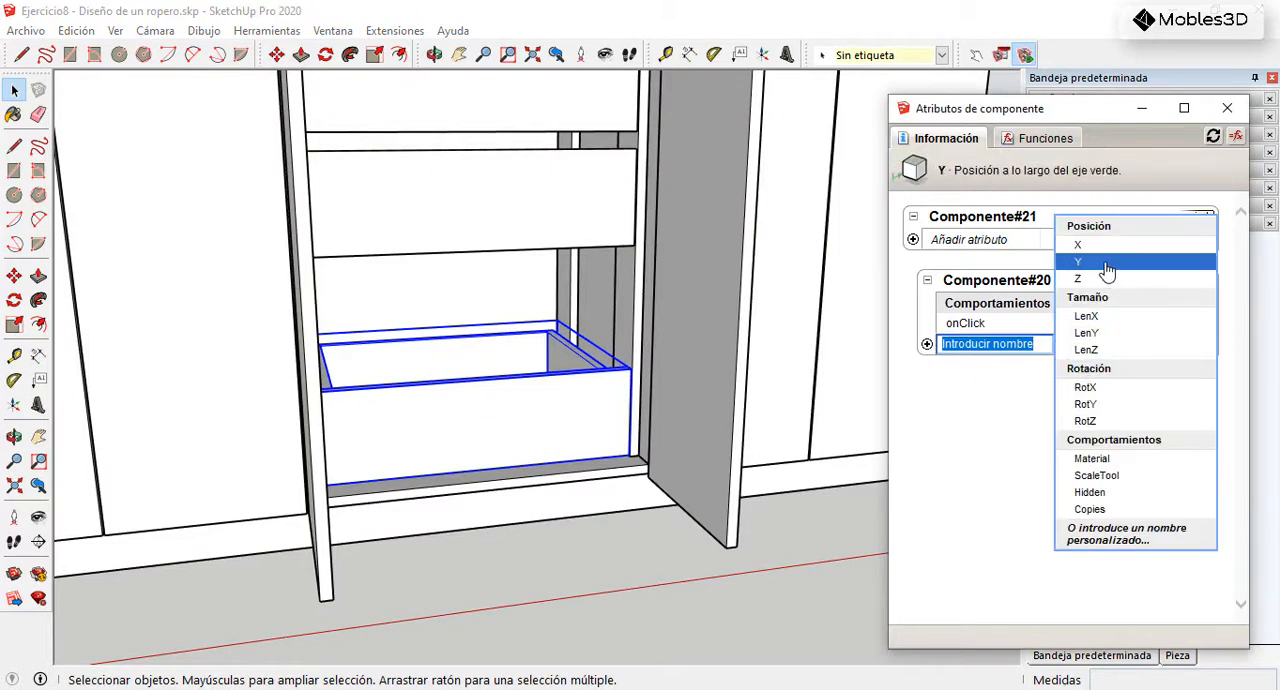
left_click(1096, 266)
mouse_move(471, 423)
middle_mouse_down()
mouse_move(512, 462)
mouse_move(580, 420)
mouse_move(480, 434)
middle_mouse_up()
scroll(551, 429, "up", 3)
scroll(576, 422, "down", 4)
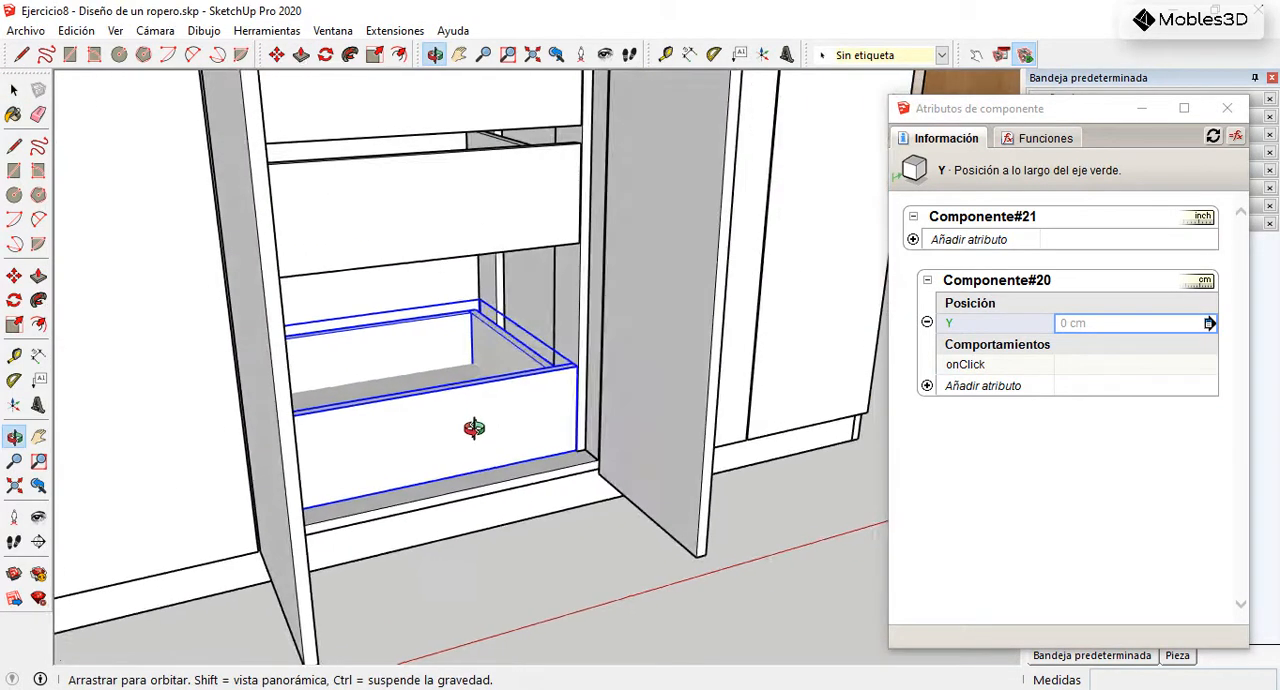
Step: Test the drawer's outward movement by setting the nested component's Y position to -20 cm
left_click(1137, 326)
left_click_drag(1108, 323, 1056, 323)
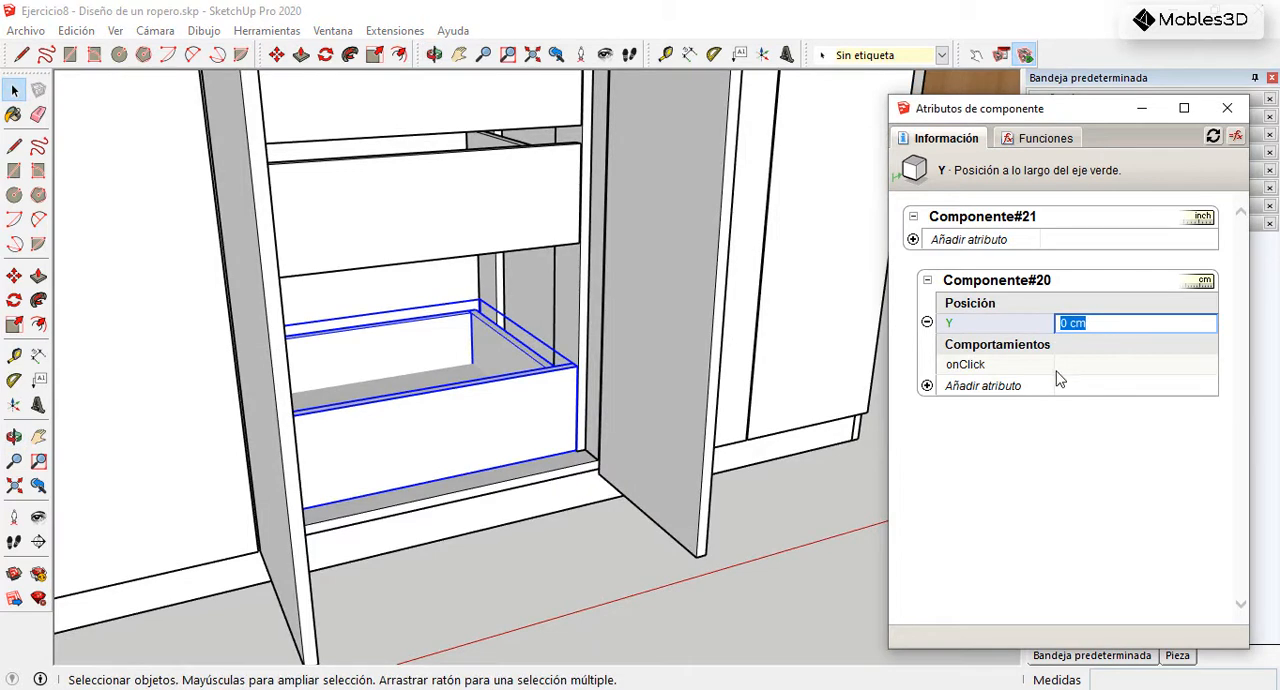
type("-20")
key("Return")
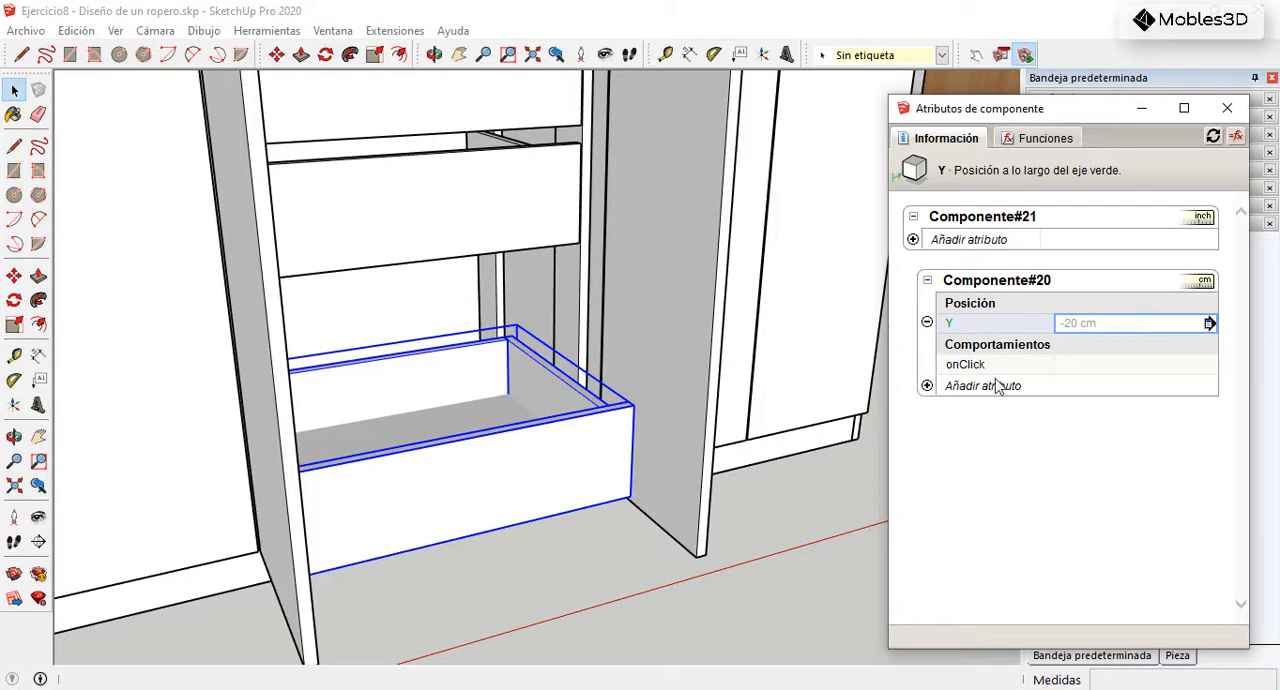
Step: Test the opposite movement by setting the nested drawer's Y position to 20 cm
left_click(1134, 323)
left_click_drag(1130, 323, 1060, 323)
type("0")
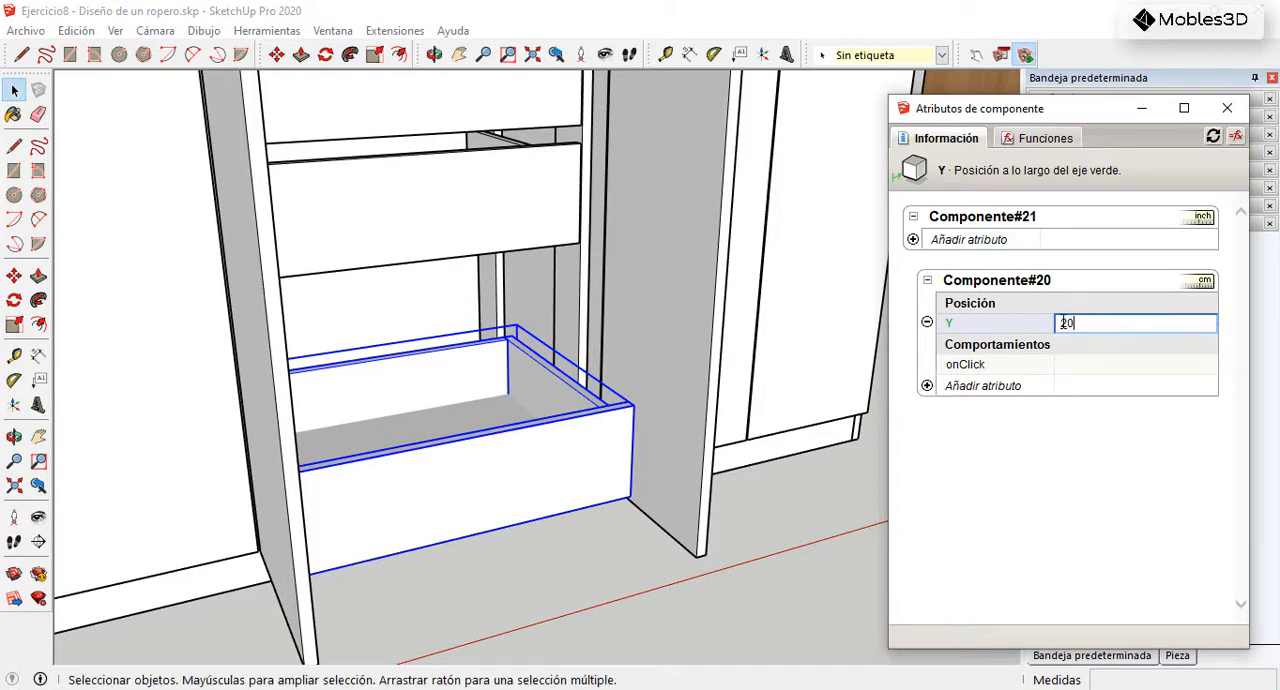
key("Return")
Step: Reset the nested drawer's Y position to 0 cm
left_click(1116, 323)
left_click_drag(1114, 323, 1055, 323)
type("0")
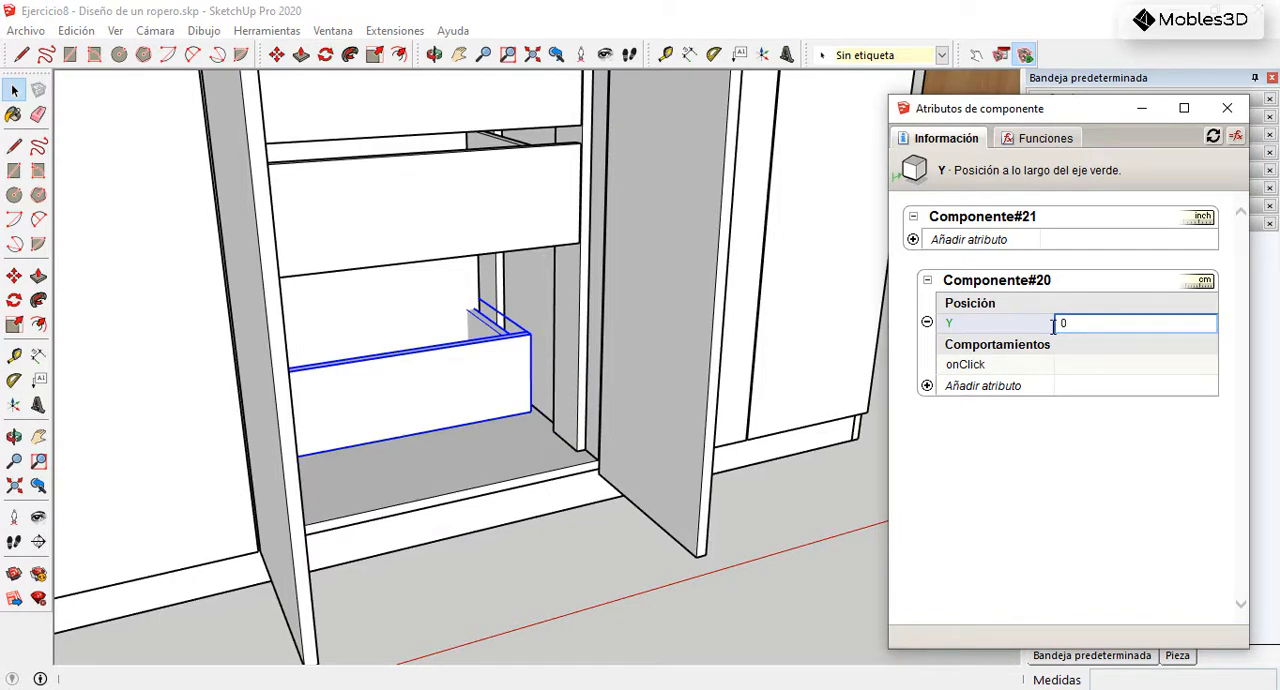
key("Return")
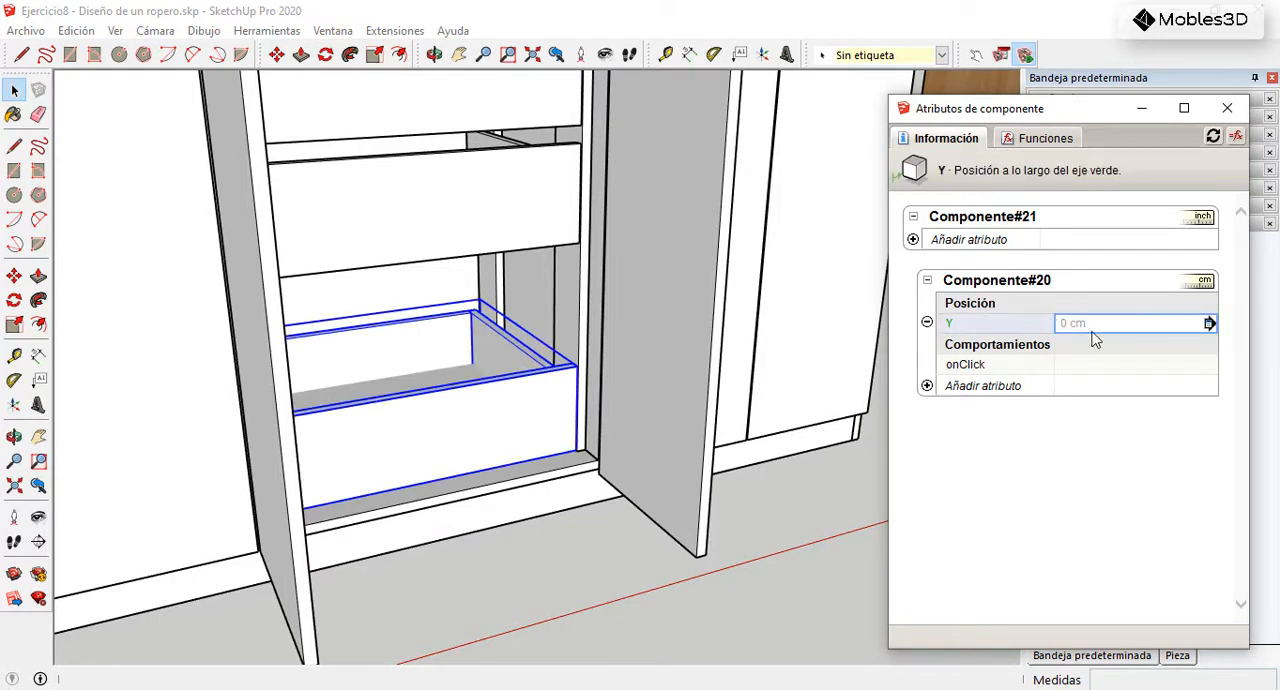
Step: Add the X position attribute to the nested drawer component and set it to 20 cm to test sideways movement
left_click(926, 386)
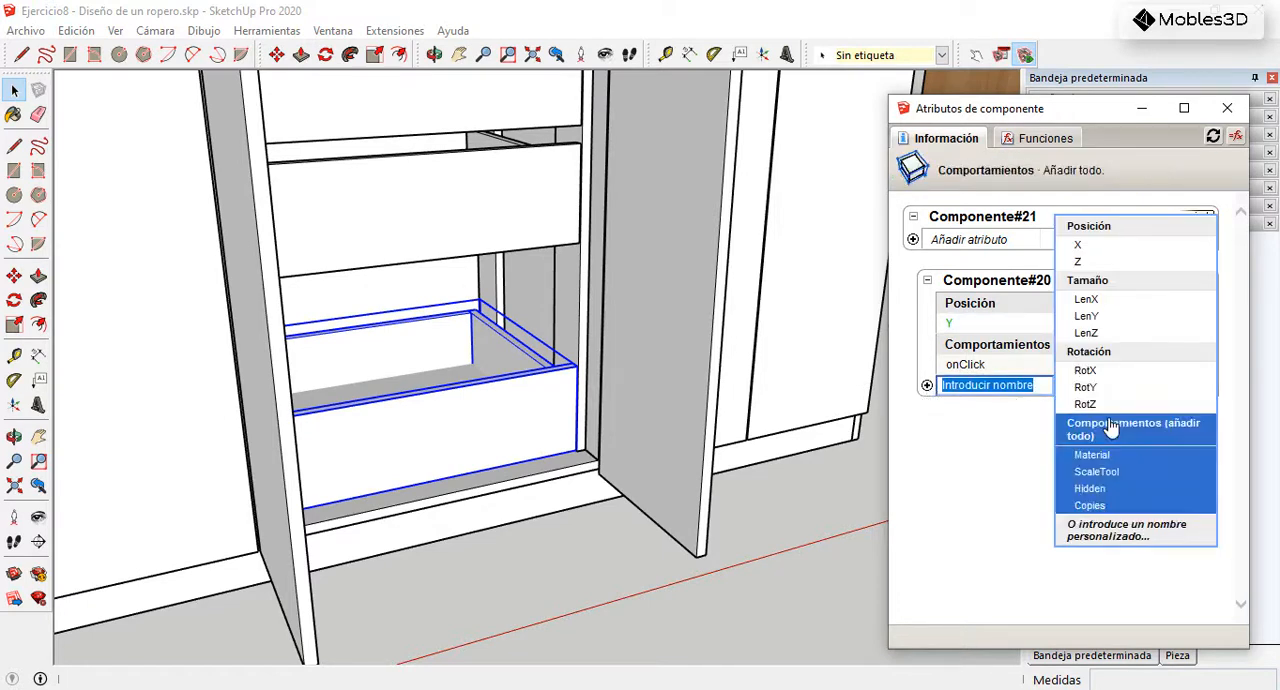
left_click(1093, 246)
left_click(1097, 325)
key("ctrl+a")
type("20")
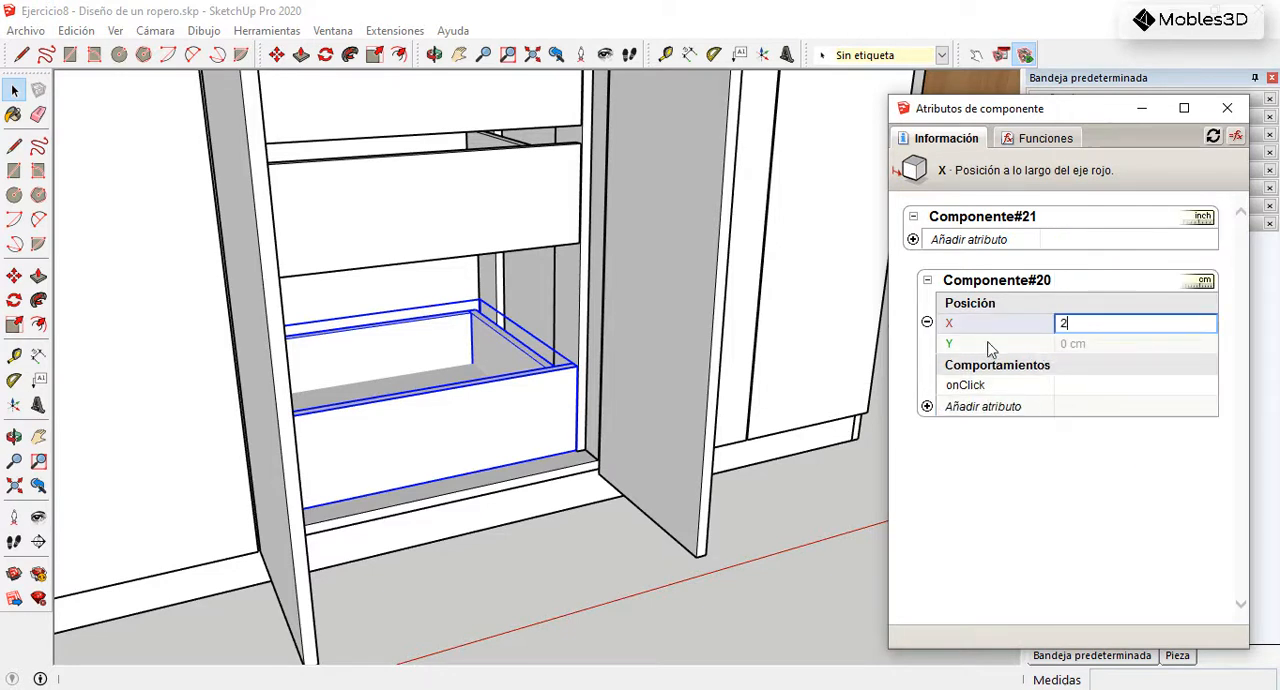
key("Return")
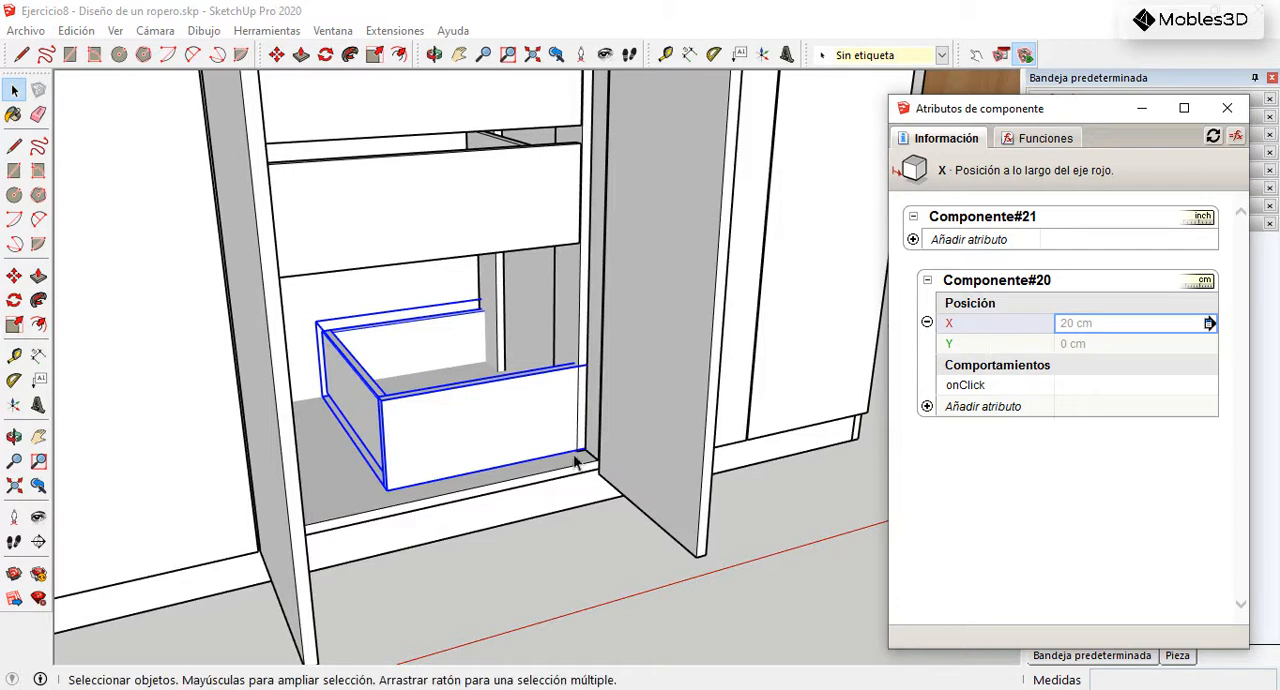
Step: Enter the combined component and check the shifted drawer against the component's red and green axes
scroll(556, 475, "down", 5)
scroll(550, 418, "up", 6)
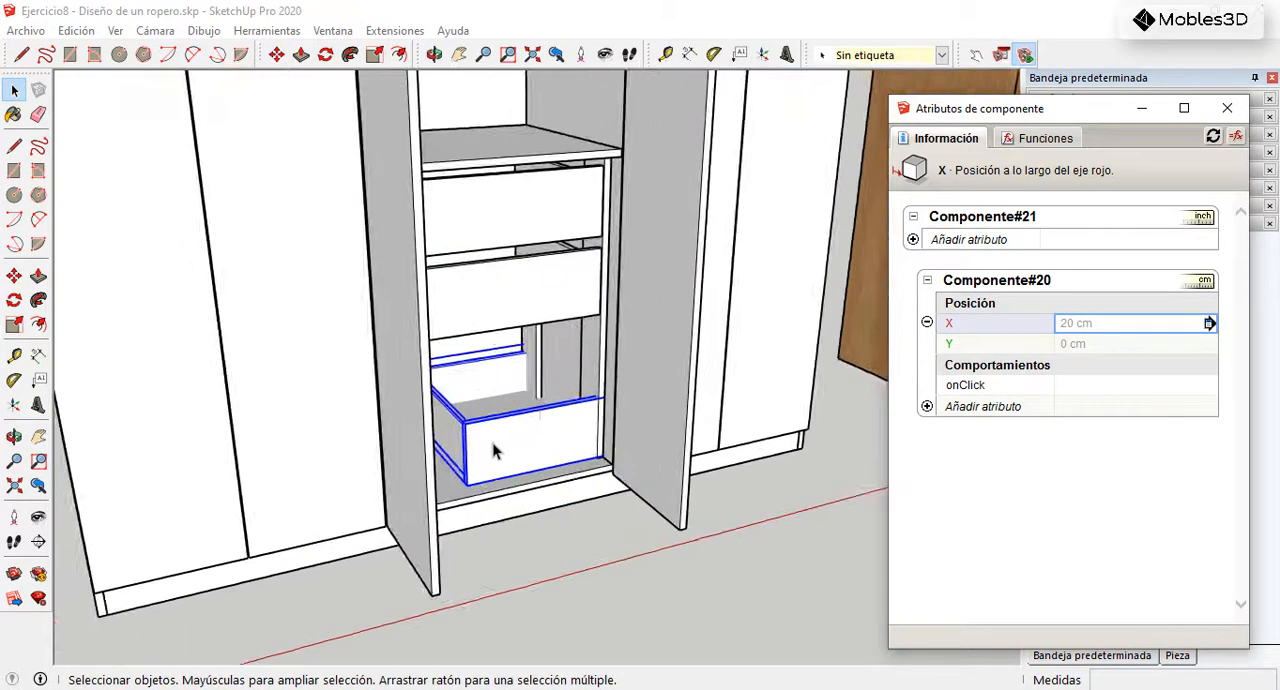
double_click(473, 453)
scroll(448, 506, "up", 3)
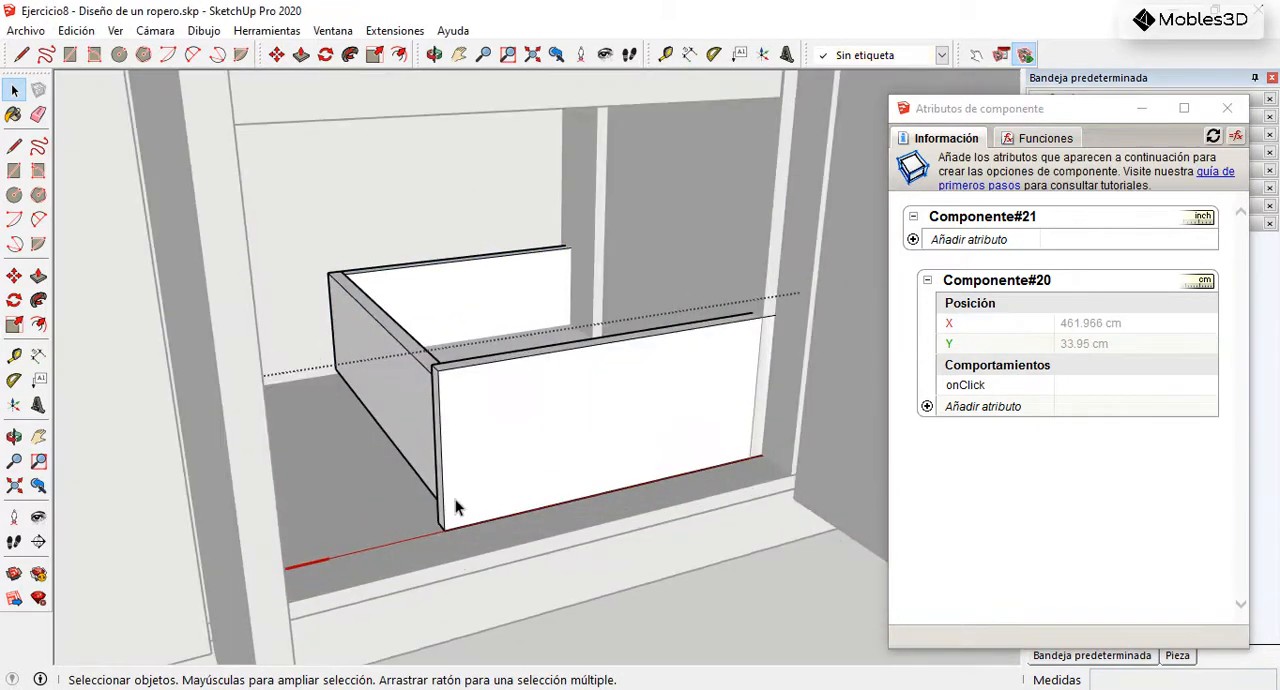
middle_click_drag(495, 487, 415, 475)
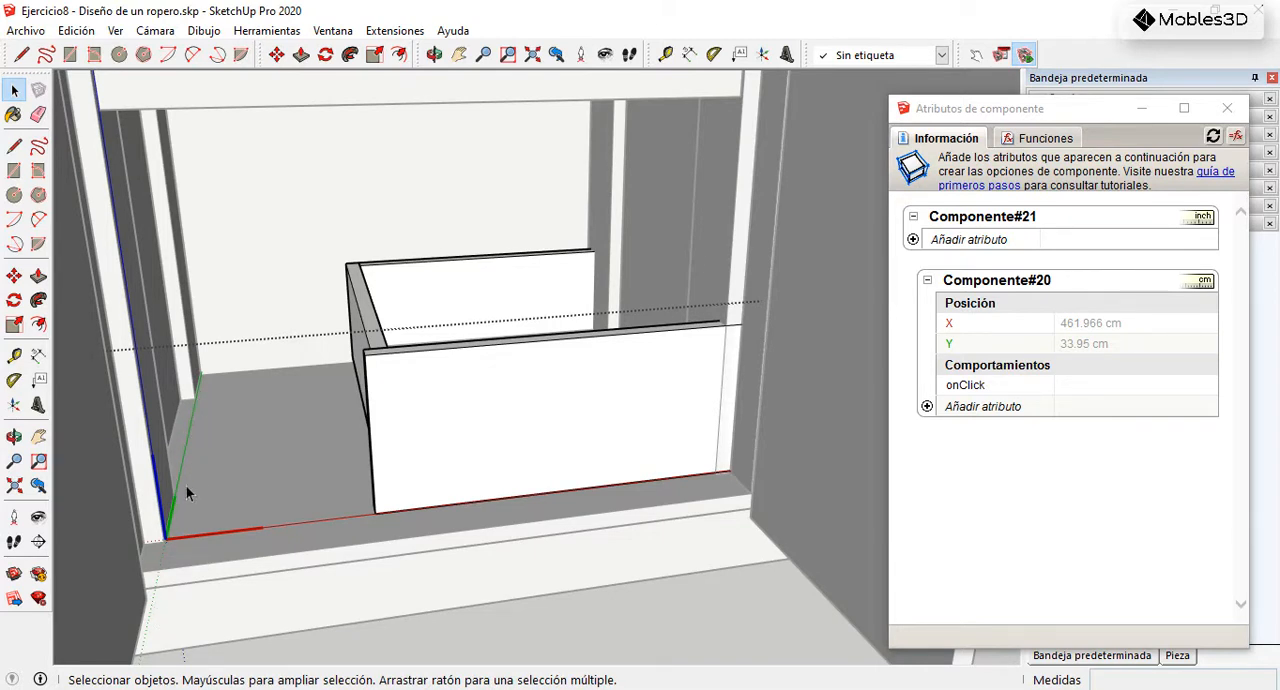
left_click(605, 445)
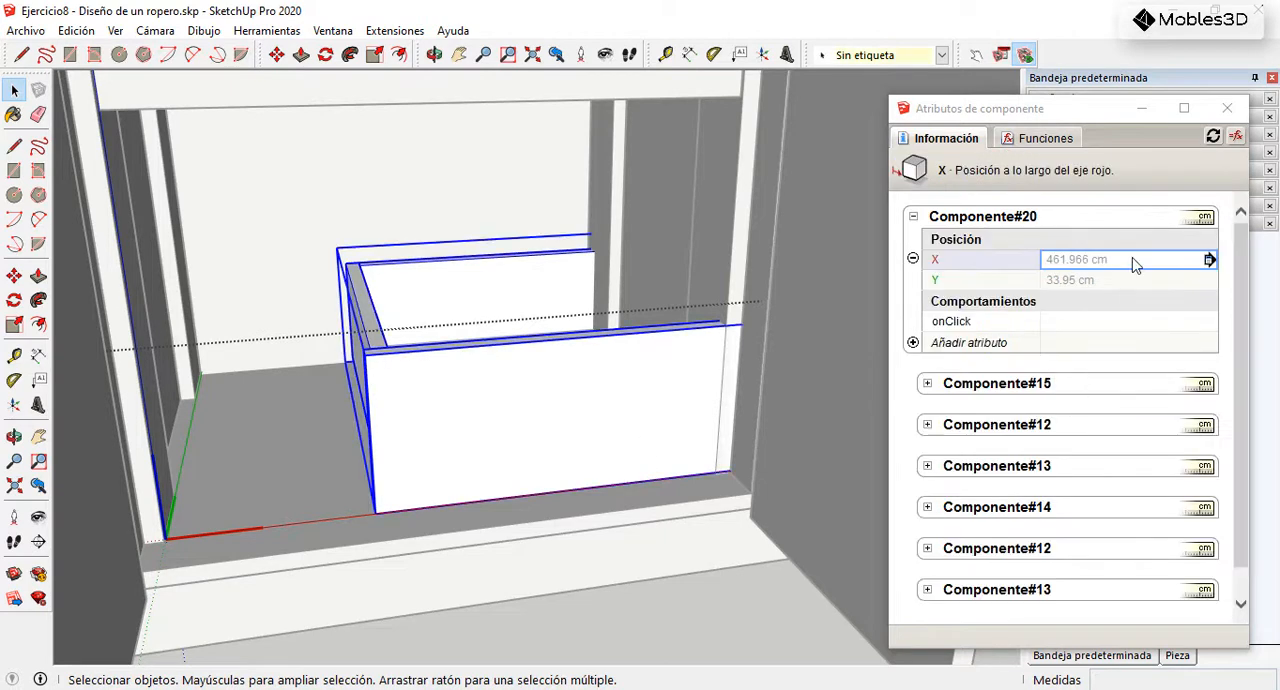
scroll(543, 391, "down", 4)
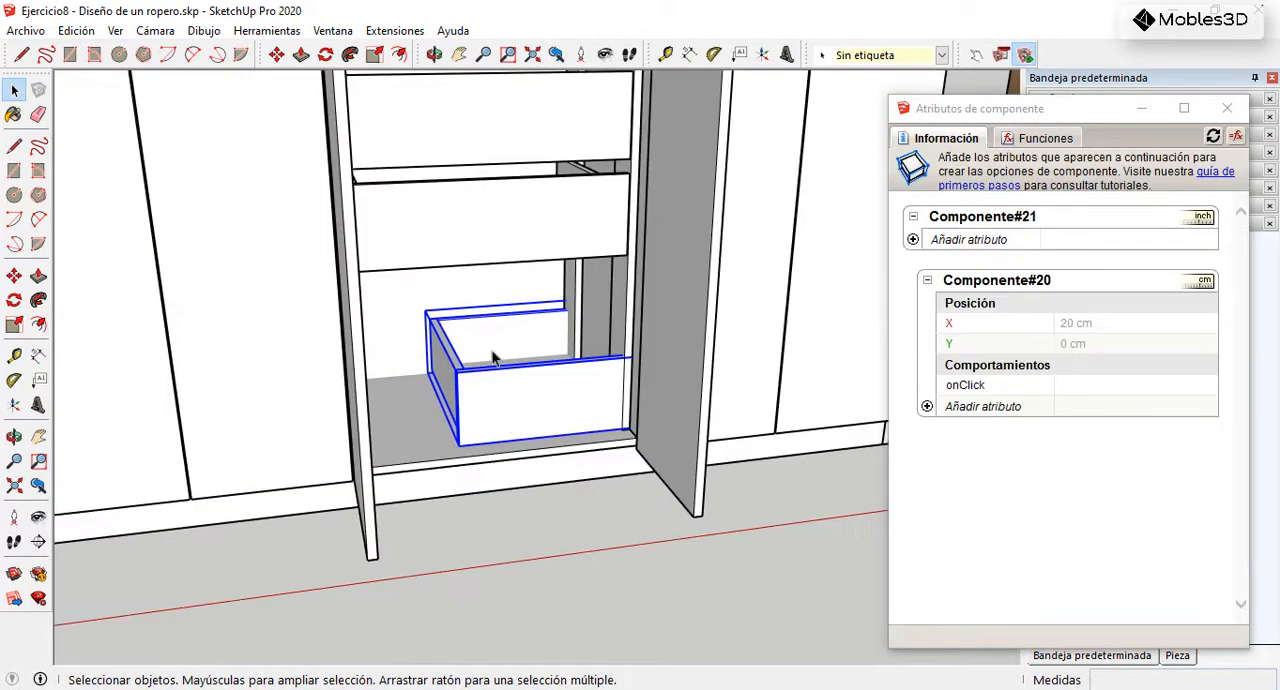
Step: Set the nested drawer's X position to 0 cm and delete its X attribute
left_click(1123, 327)
type("0")
key("Return")
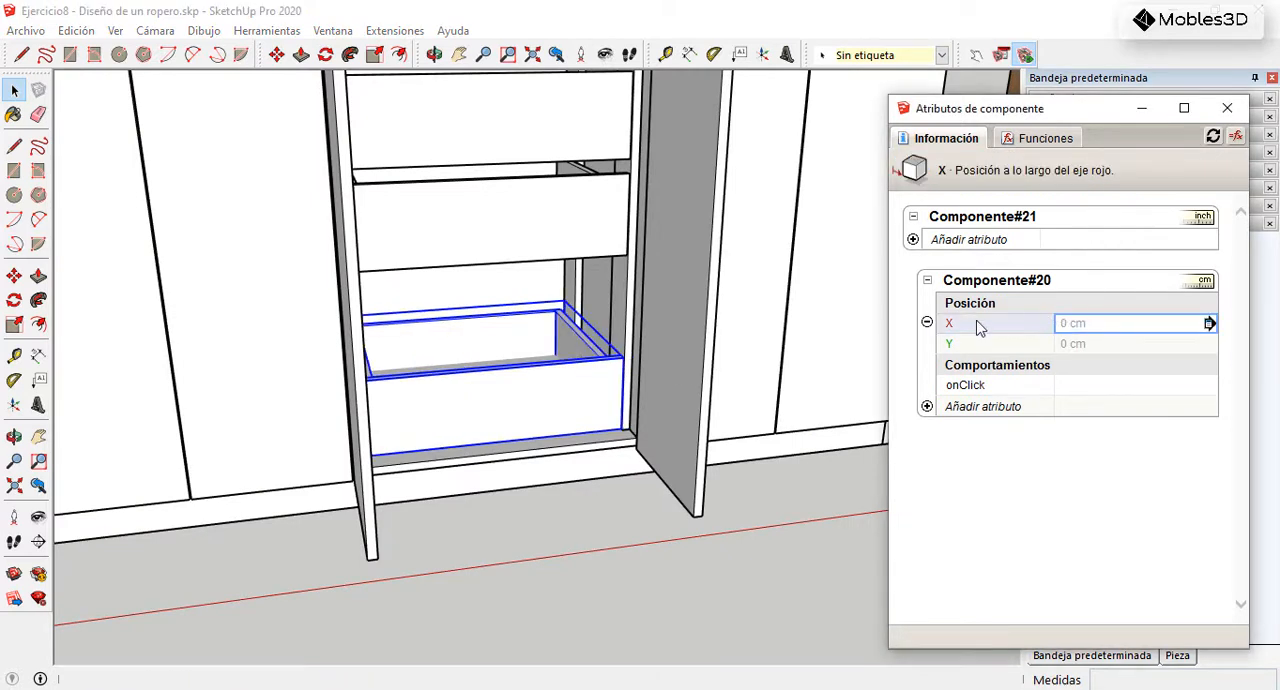
left_click(927, 323)
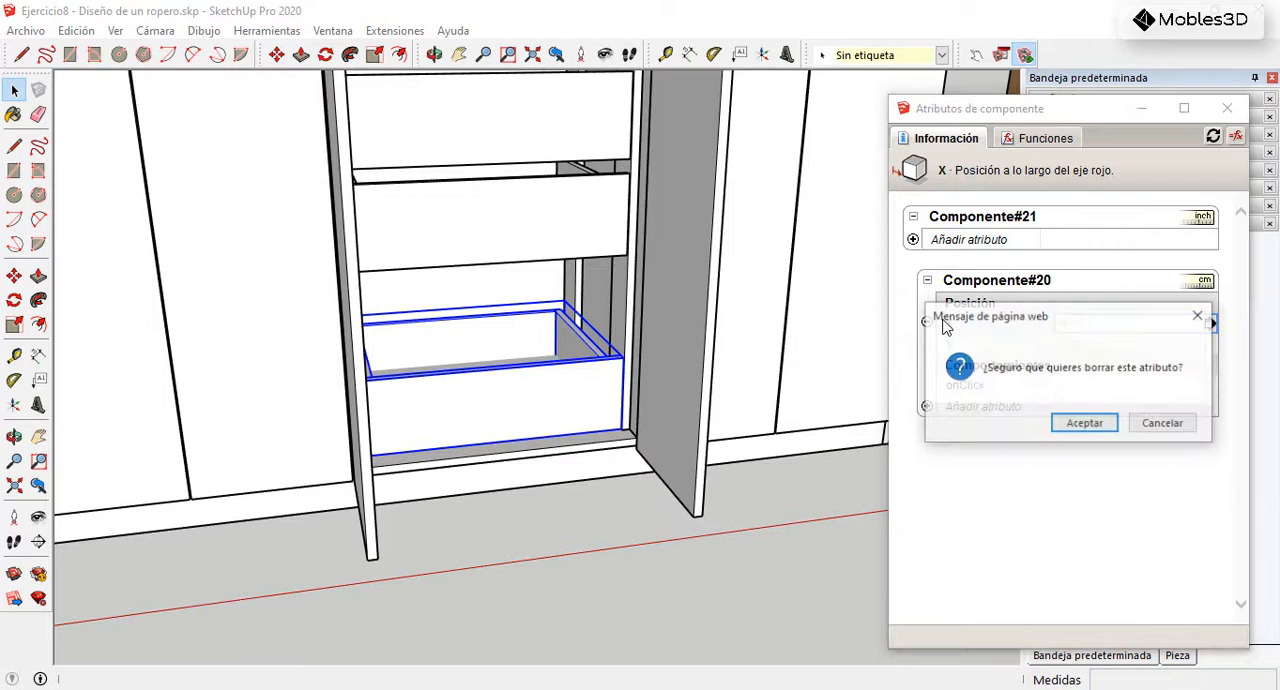
left_click(1110, 427)
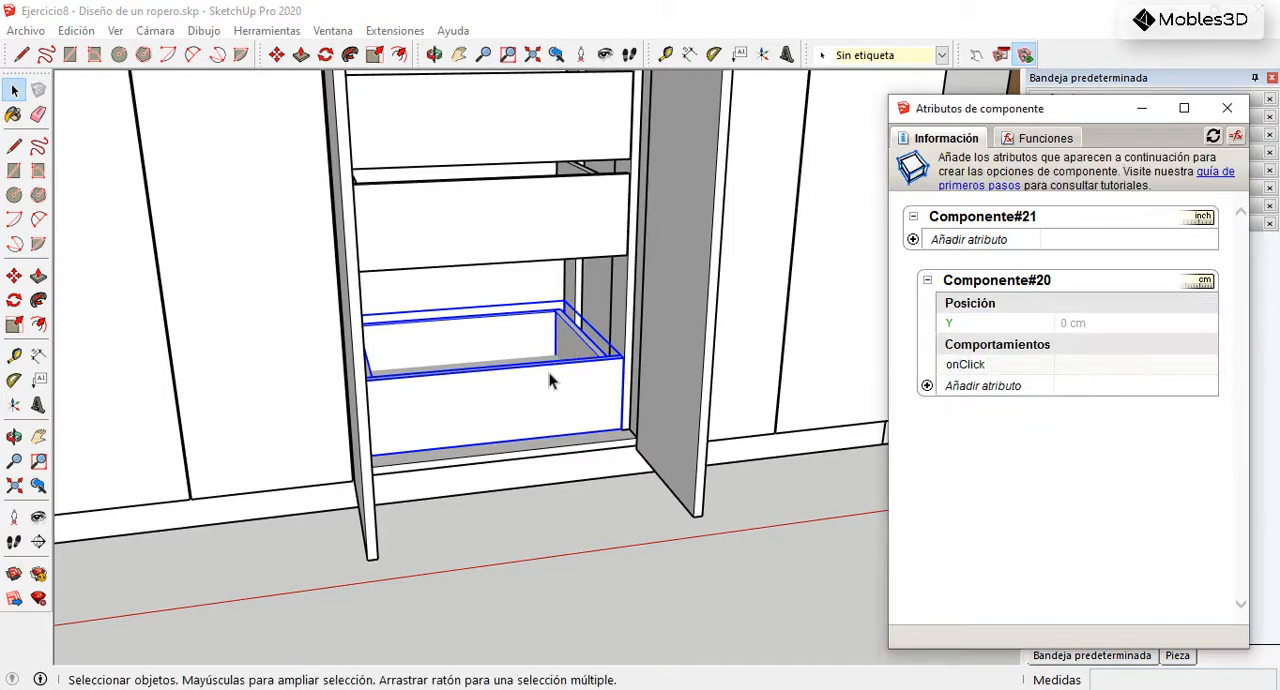
Step: Insert the ANIMATE function as the nested bottom drawer's onClick behaviour
scroll(530, 421, "down", 6)
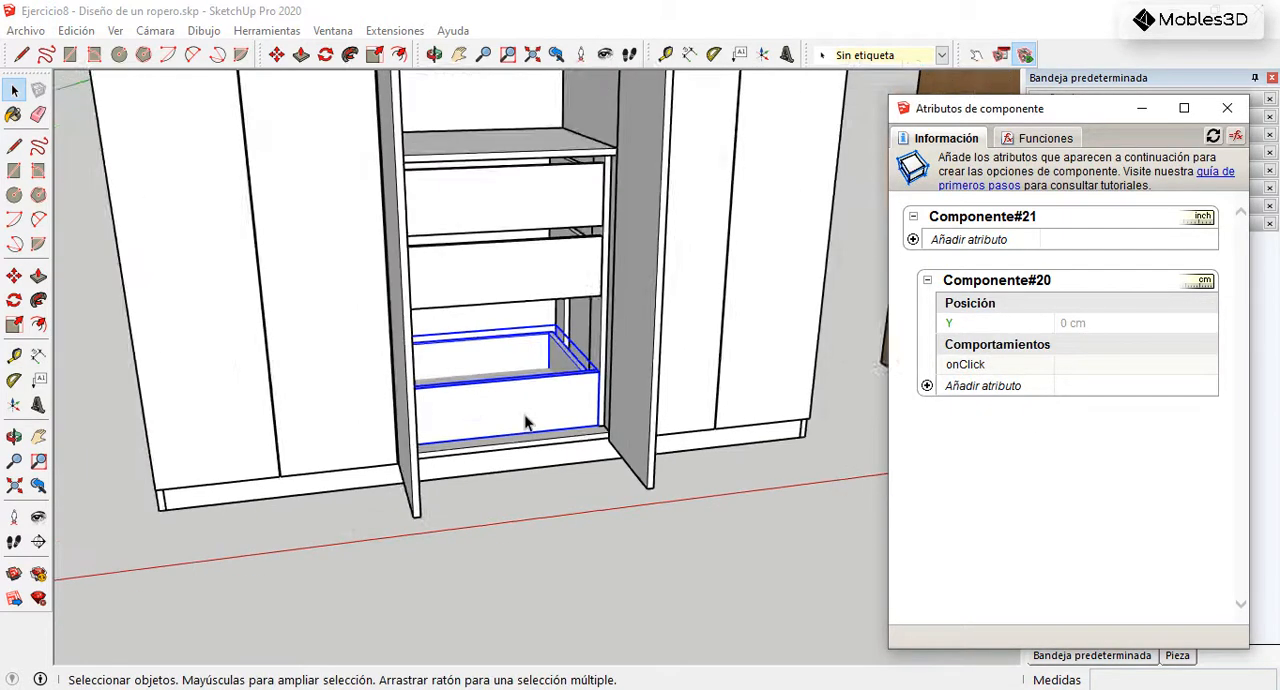
scroll(579, 356, "up", 5)
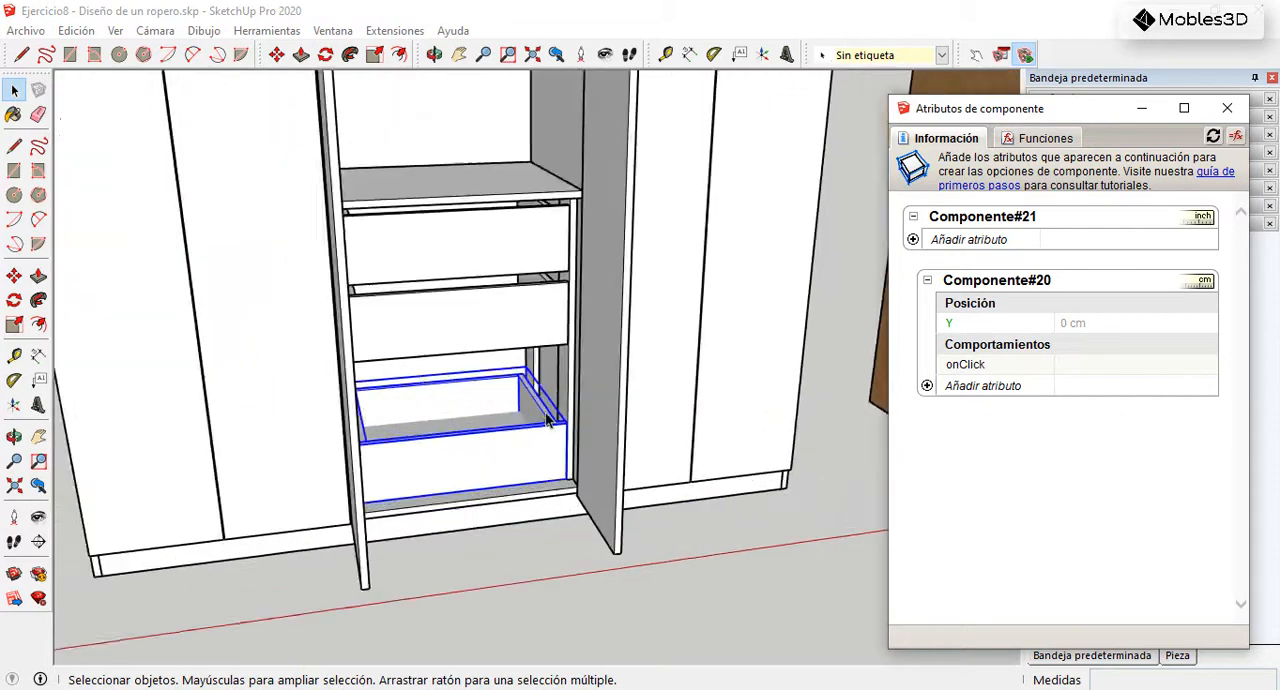
left_click(1070, 366)
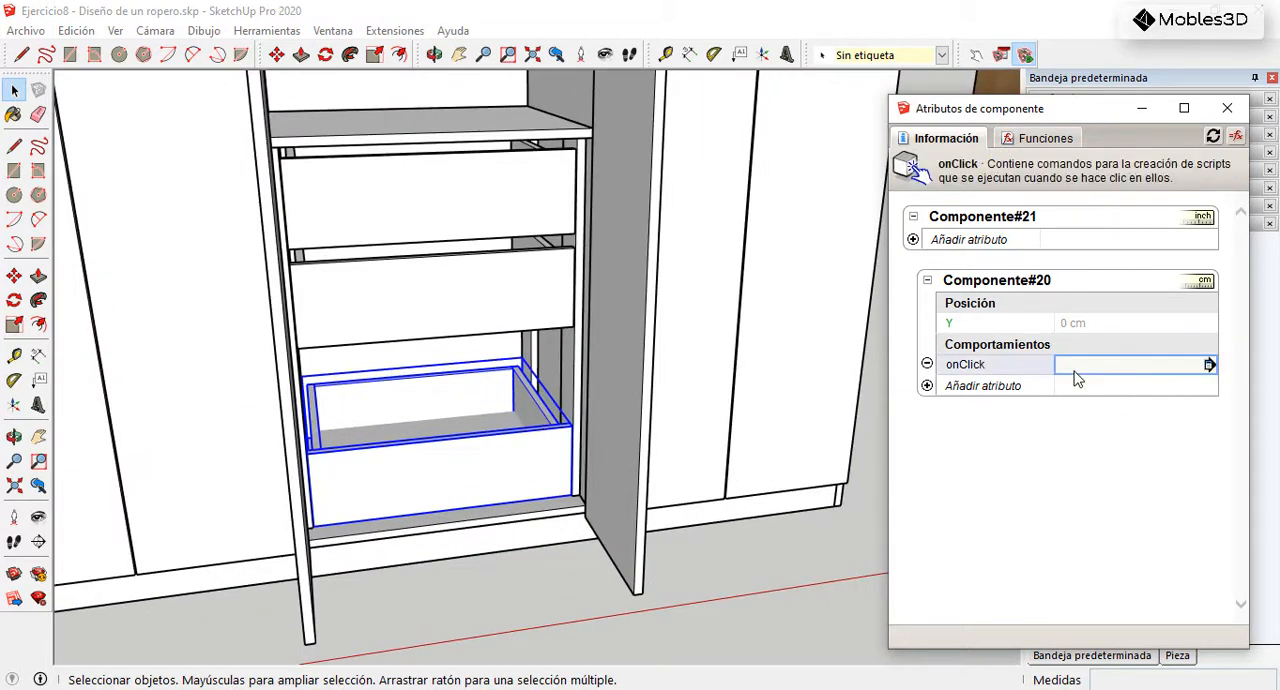
left_click(1040, 139)
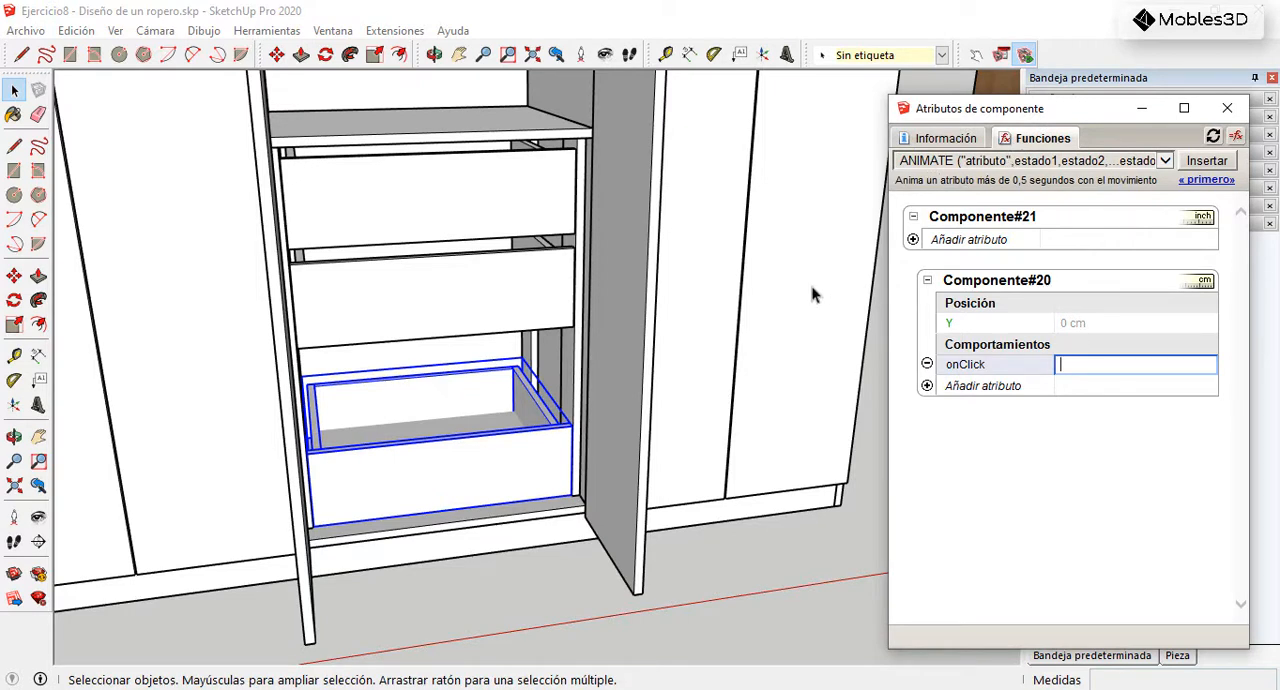
left_click(1165, 162)
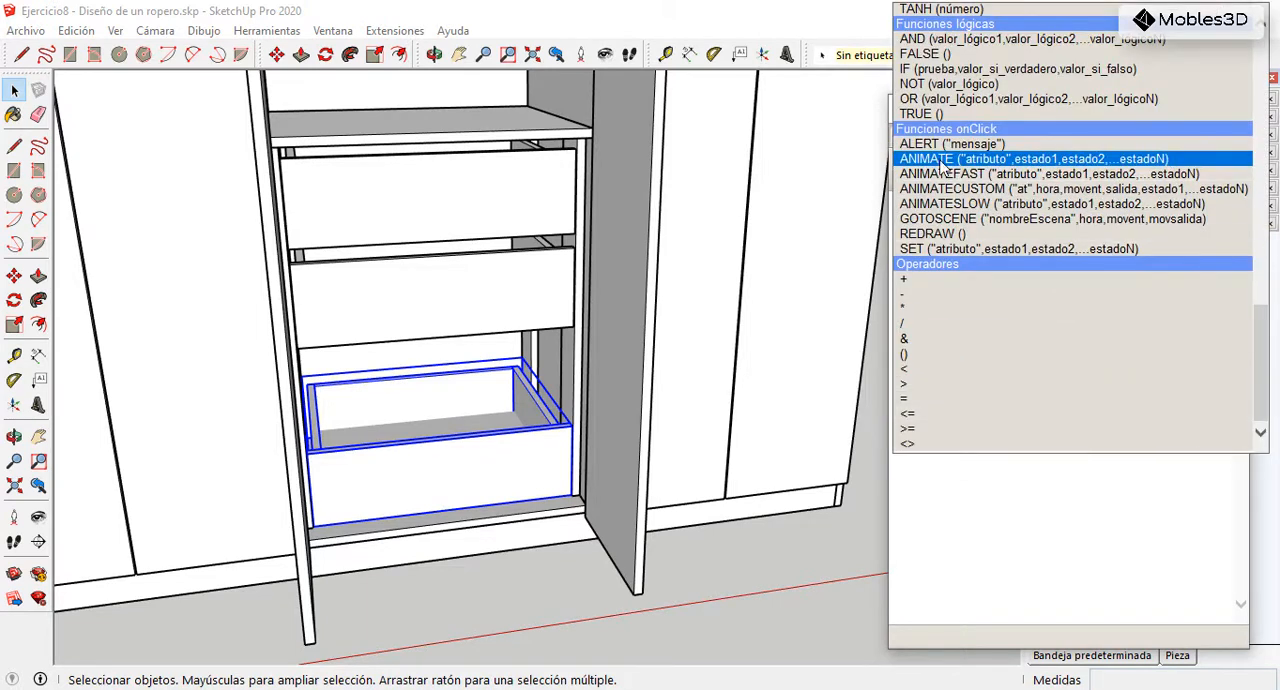
left_click(942, 160)
left_click(1206, 161)
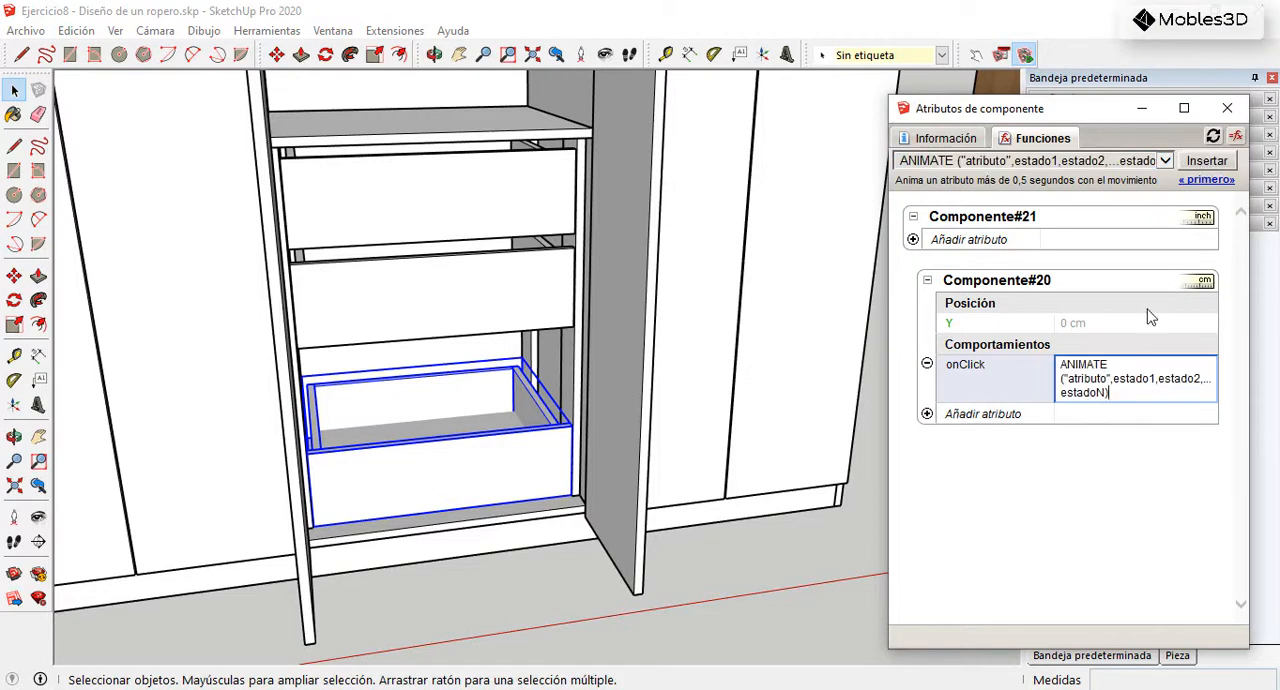
Step: Complete the drawer's onClick formula as ANIMATE("Y",0,-20,-35)
left_click_drag(1108, 379, 1060, 379)
key("BackSpace")
type("\"")
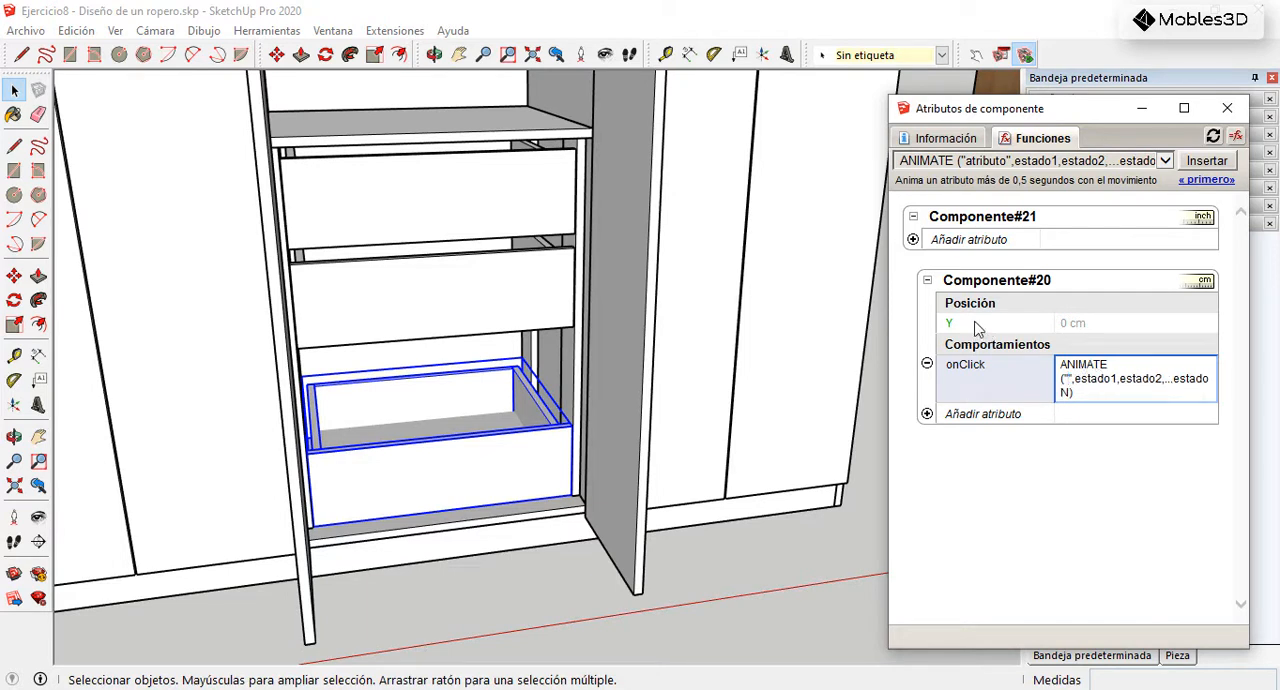
type("Y")
left_click_drag(1123, 379, 1085, 380)
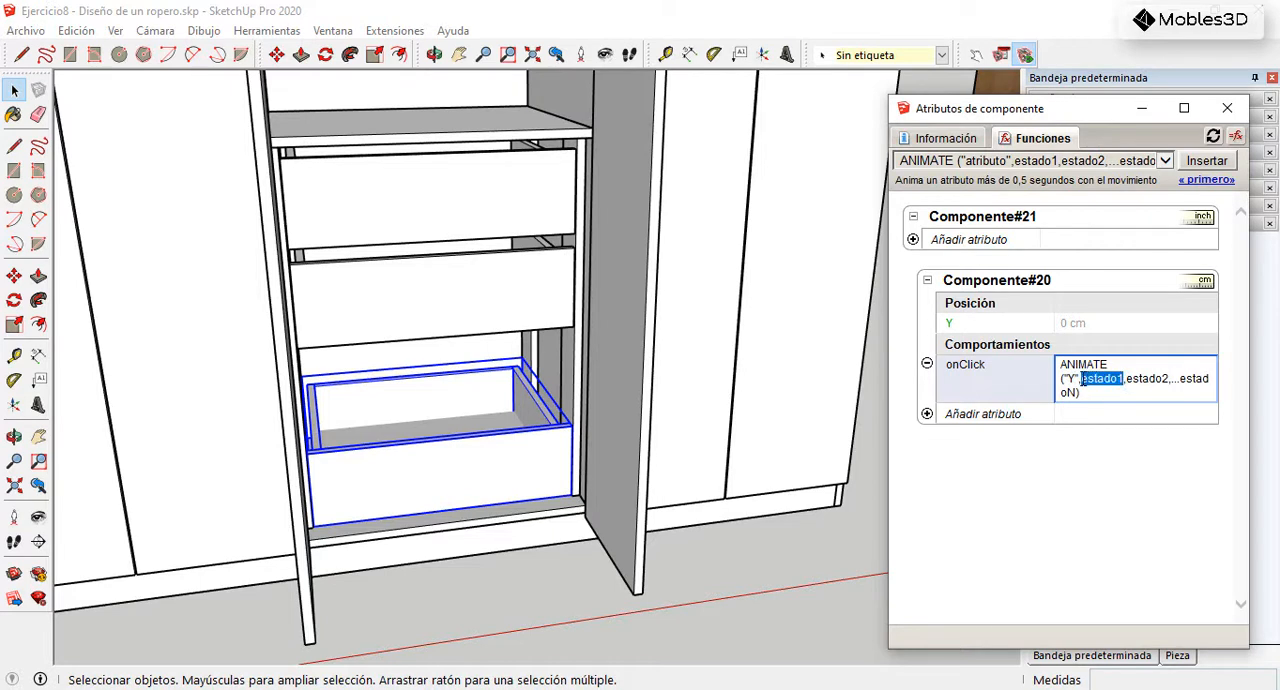
type("0")
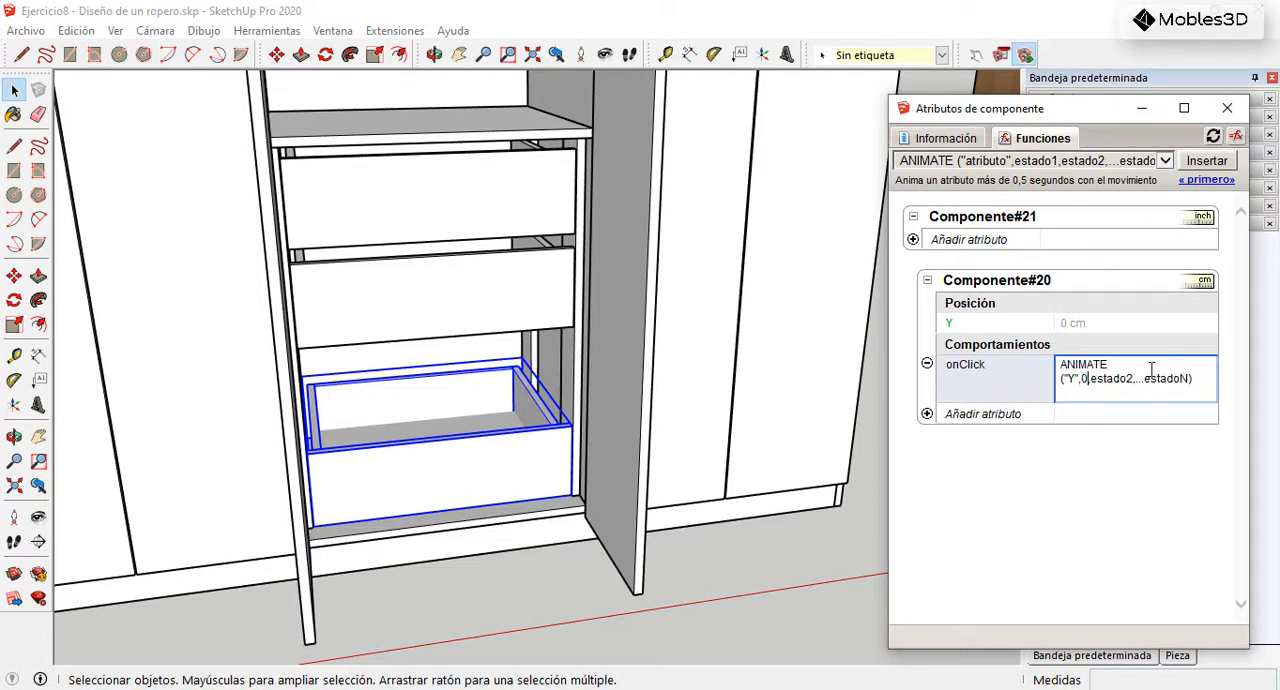
left_click_drag(1188, 379, 1090, 379)
key("BackSpace")
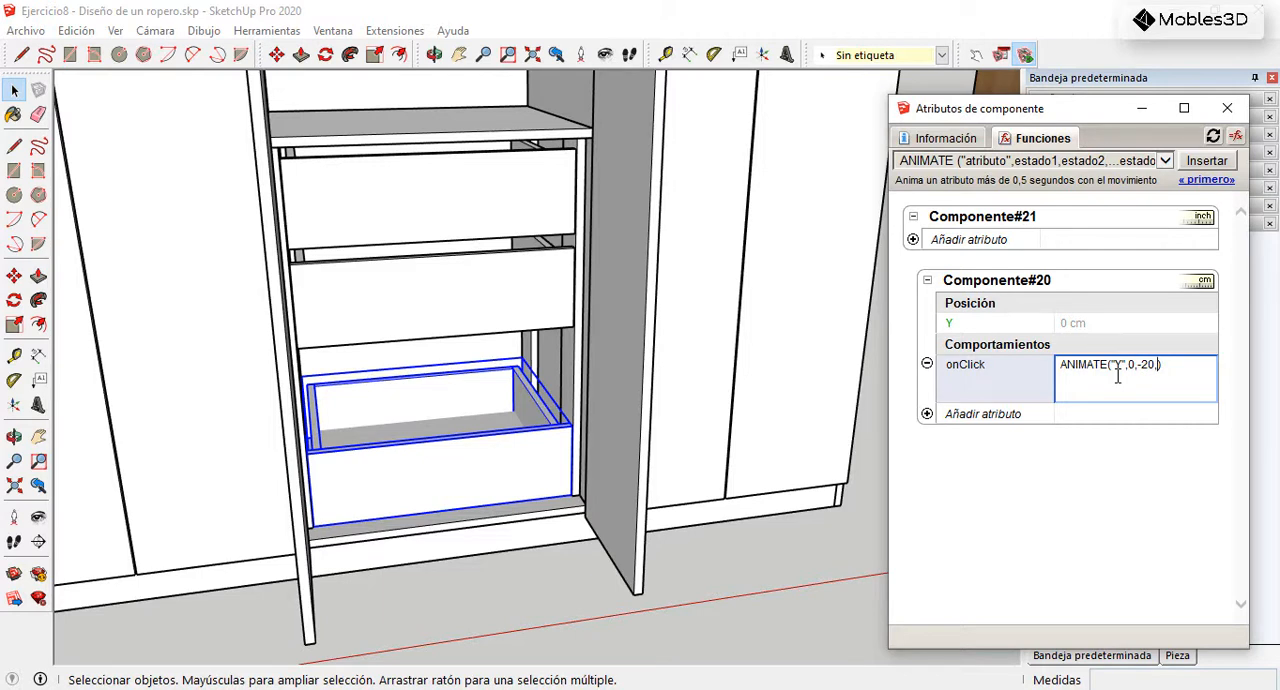
key("Return")
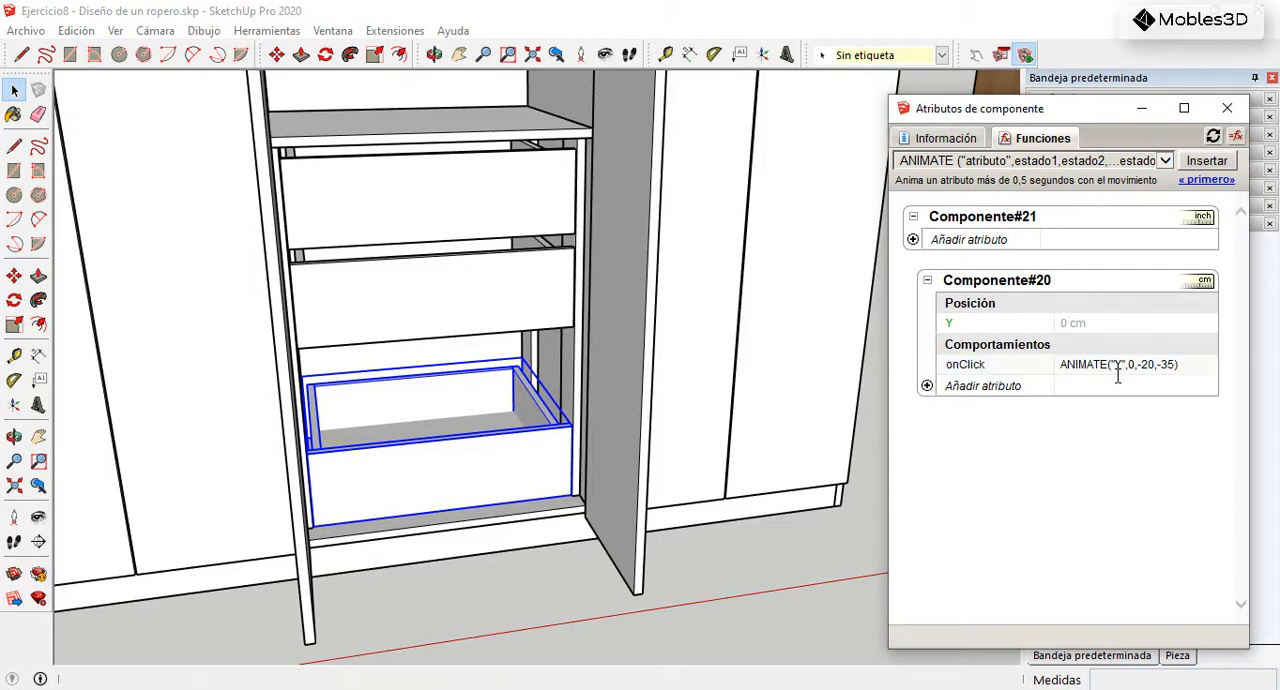
Step: Test the bottom drawer with the Interact tool, cycling it through its opening positions until it is closed
scroll(562, 410, "down", 3)
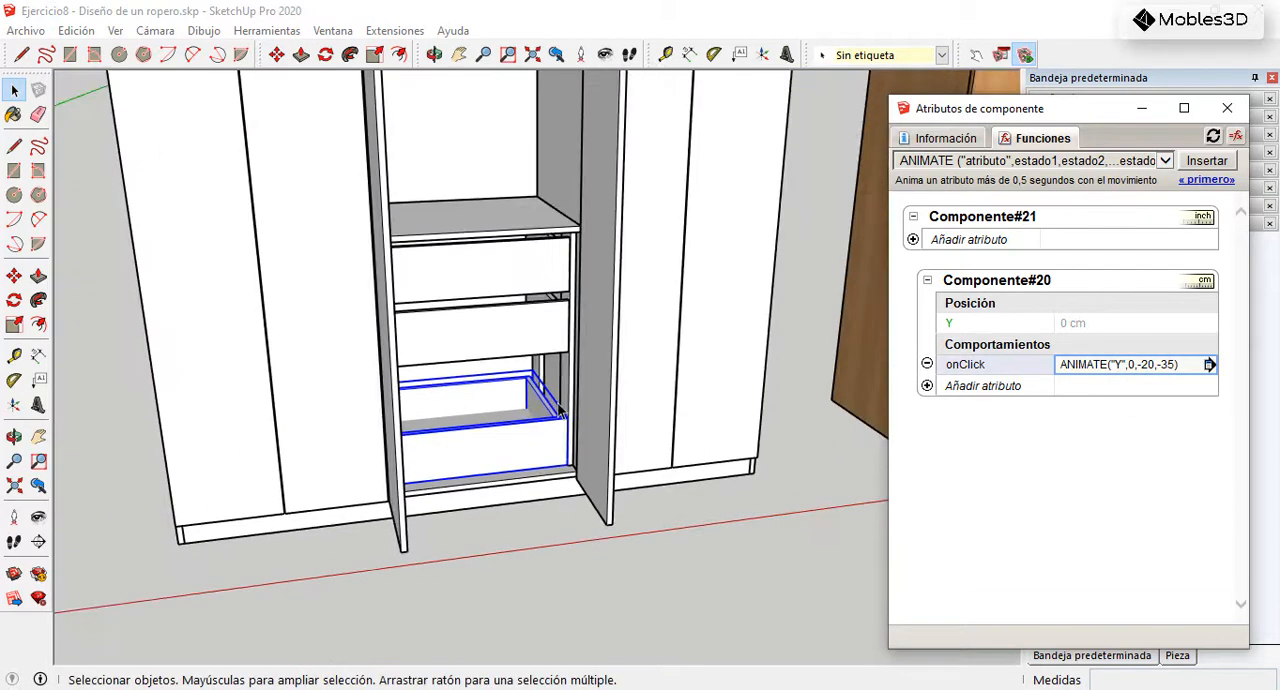
left_click(977, 57)
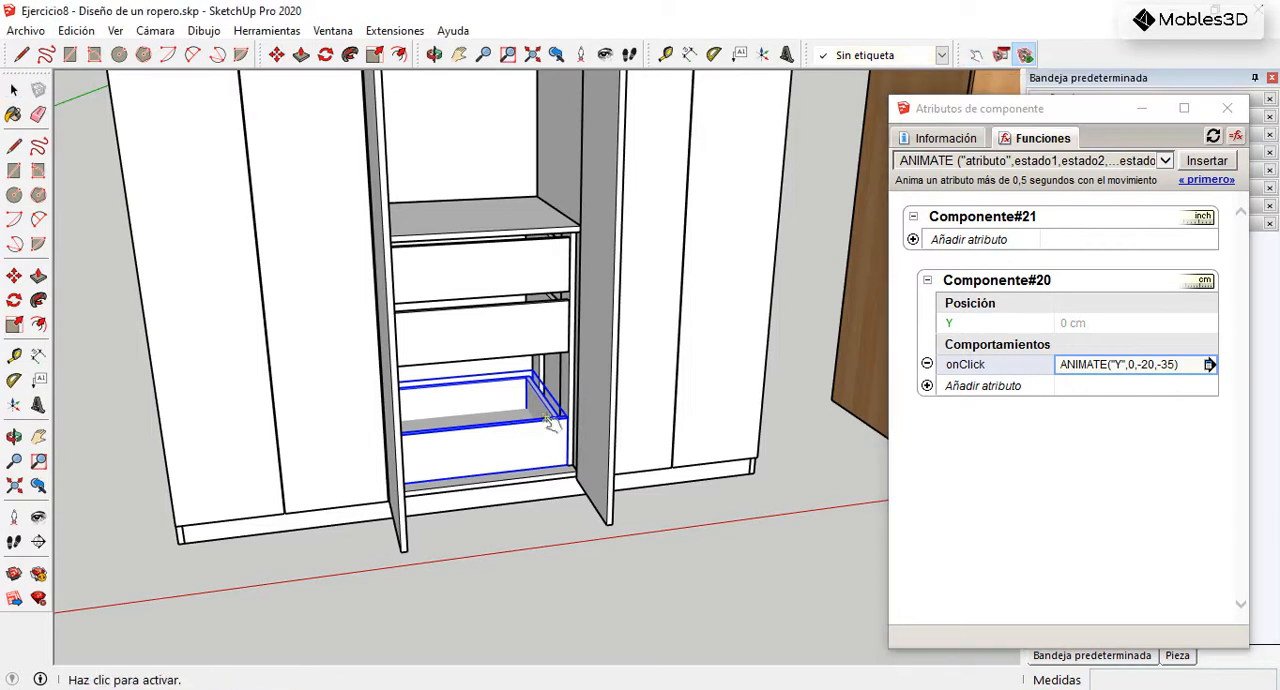
left_click(533, 447)
left_click(548, 482)
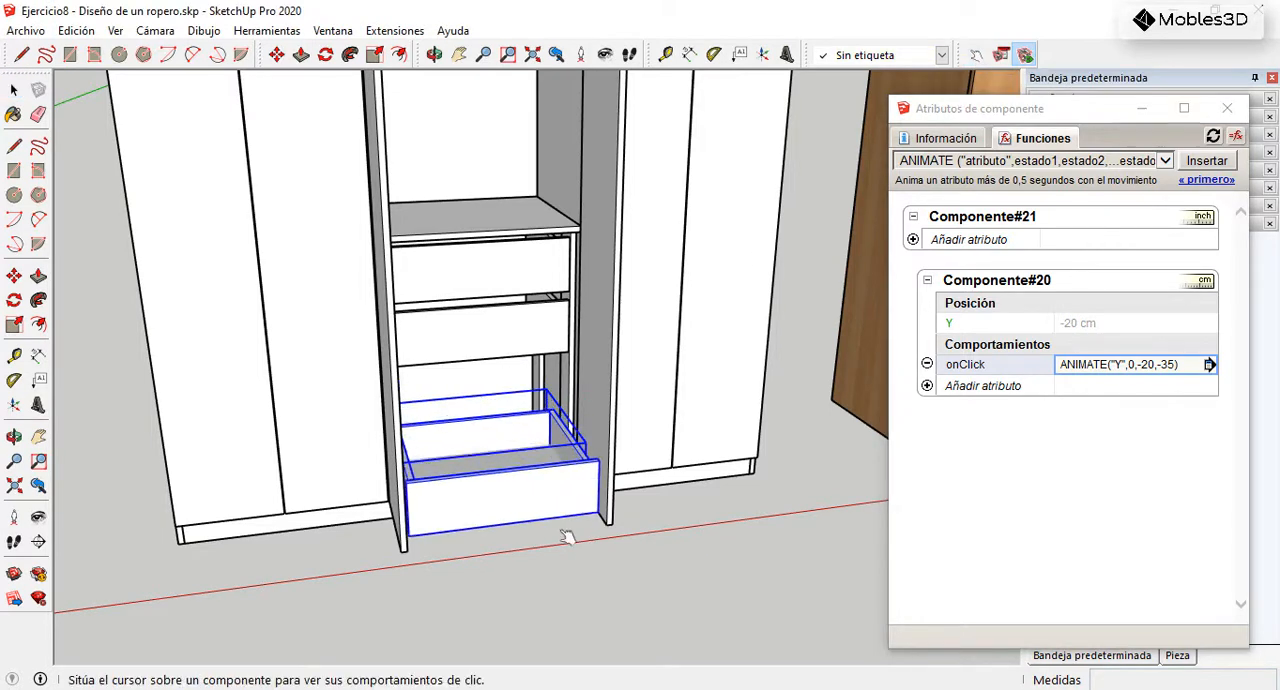
left_click(566, 508)
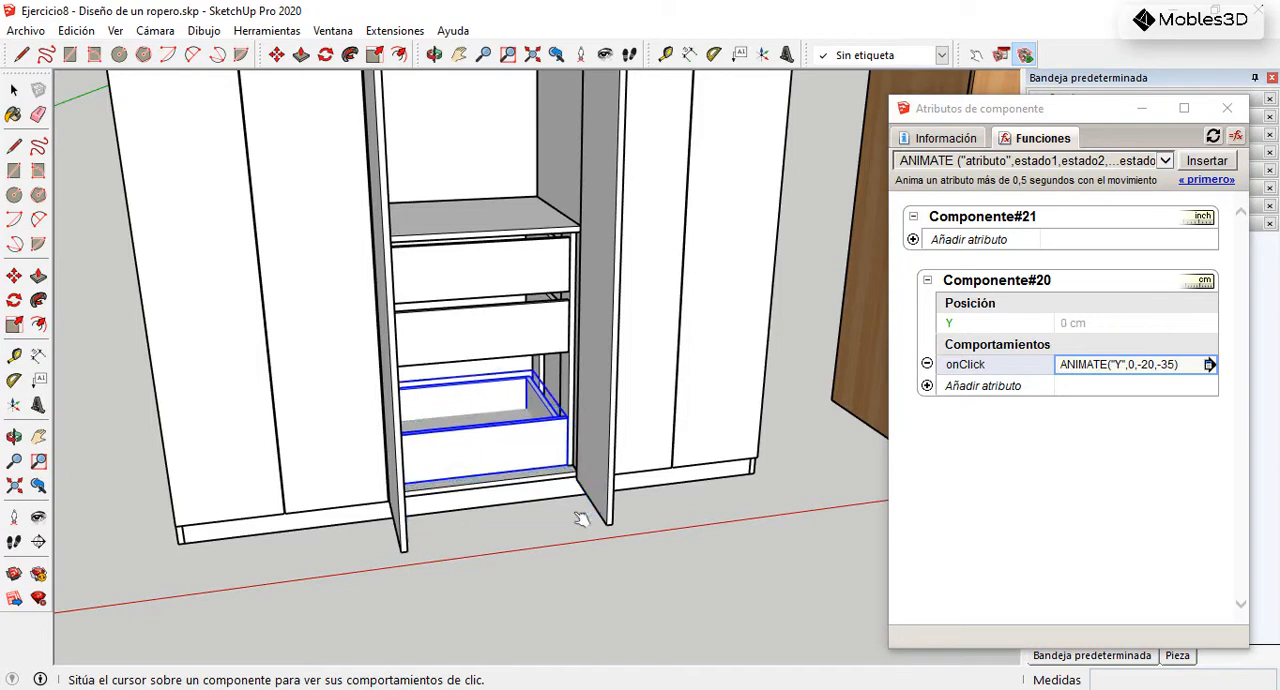
left_click(533, 457)
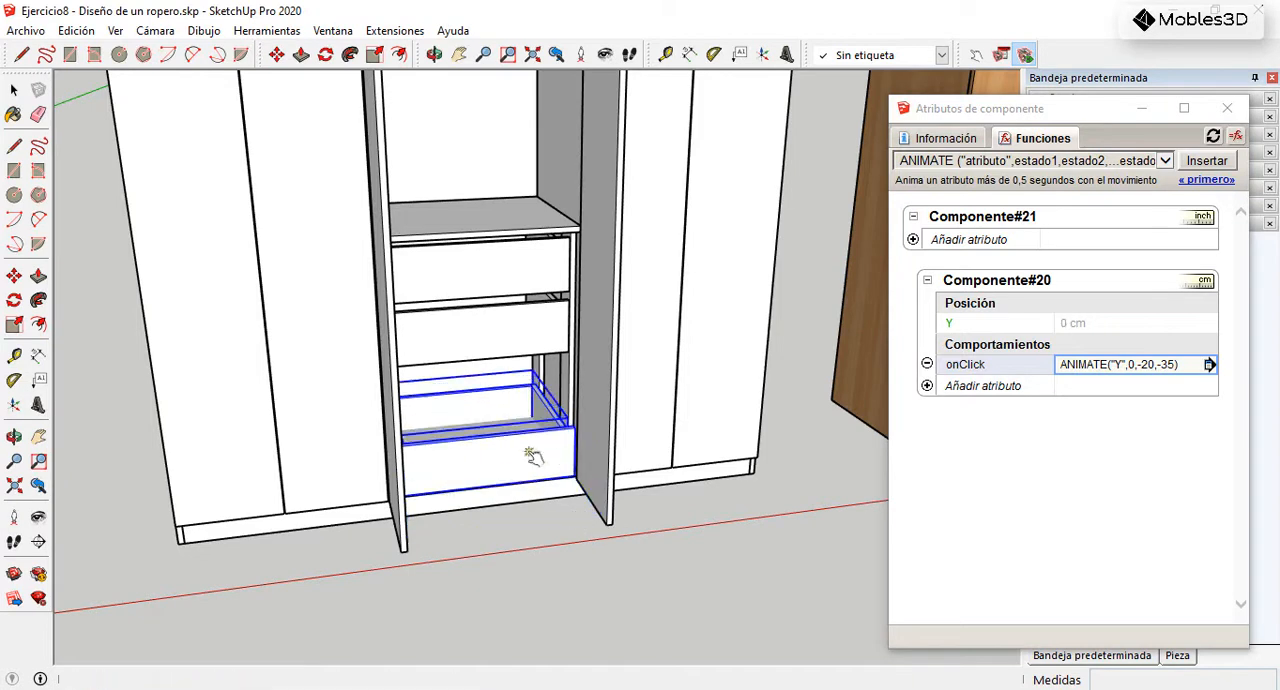
left_click(567, 485)
left_click(554, 500)
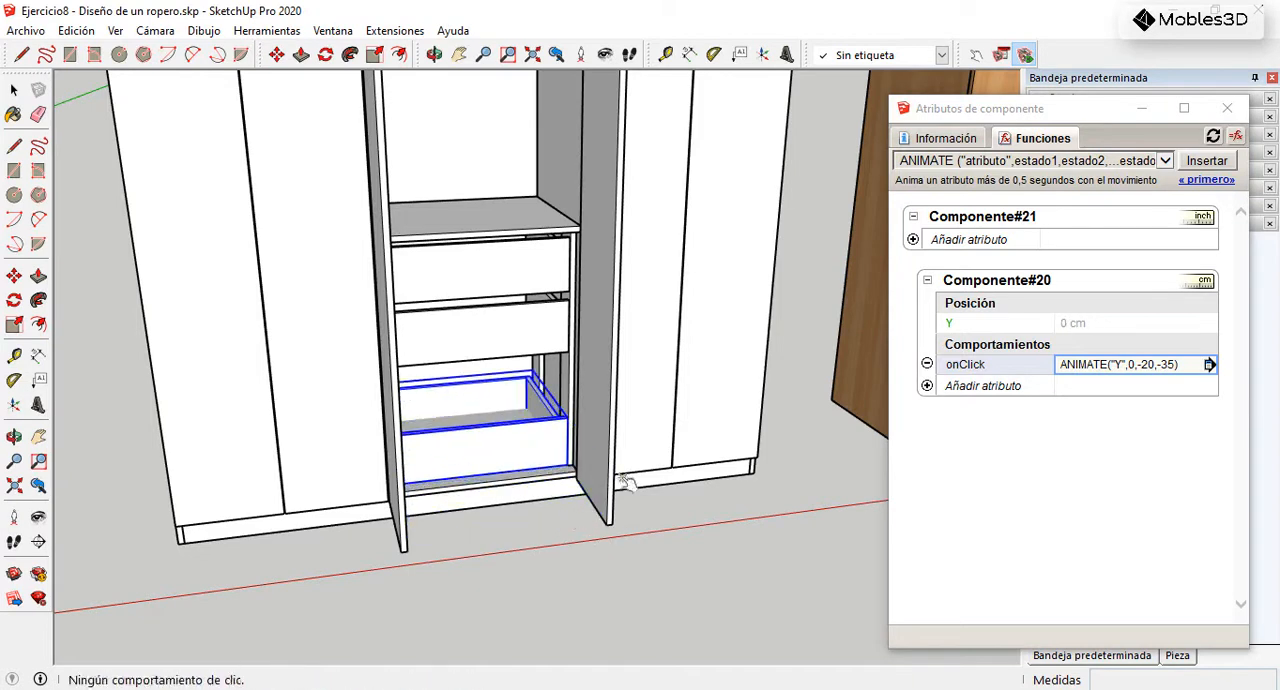
left_click(14, 90)
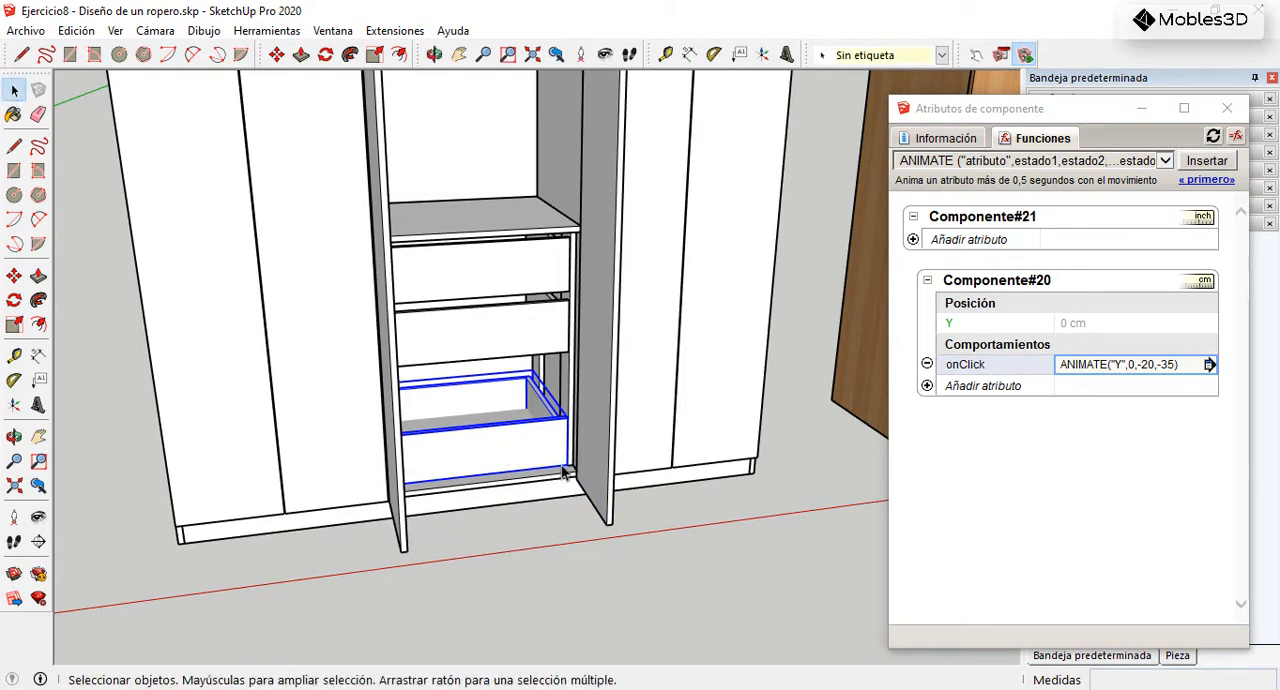
Step: Delete the two old drawers above the animated bottom drawer
scroll(597, 446, "down", 2)
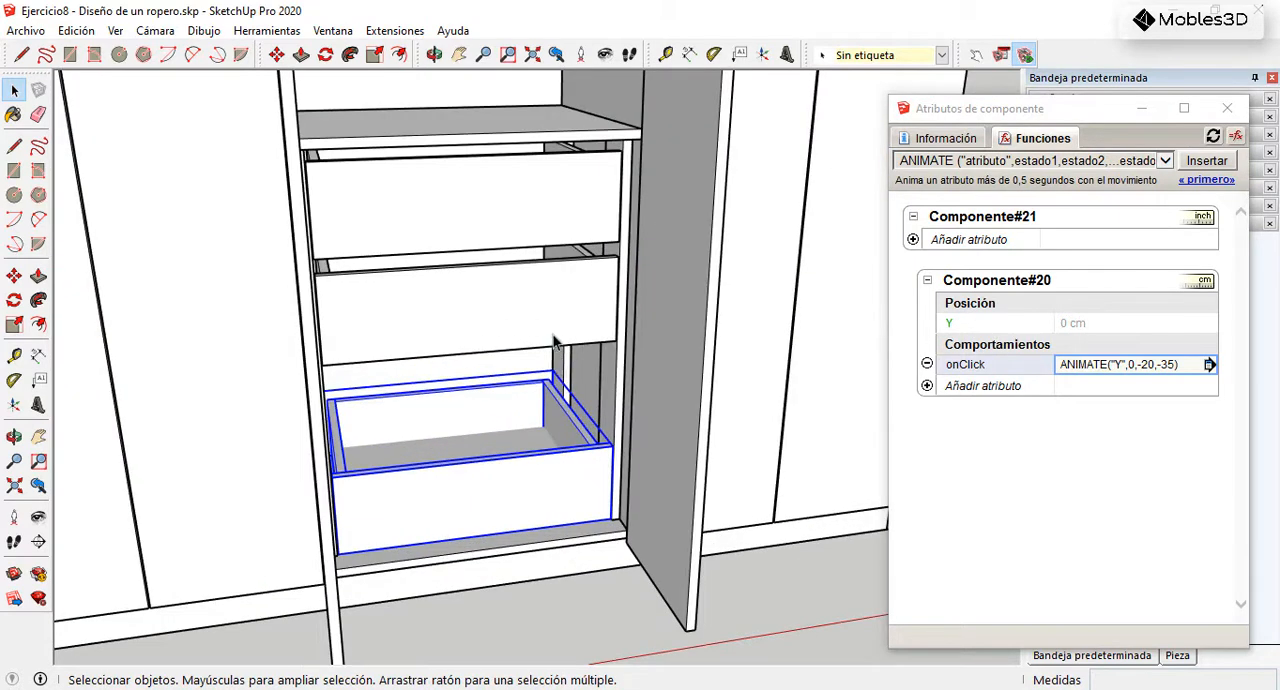
left_click(554, 343)
key("Delete")
left_click(578, 245)
key("Delete")
Step: Copy the animated bottom drawer directly above itself and raise the copy 30 mm to leave a gap
left_click(573, 483)
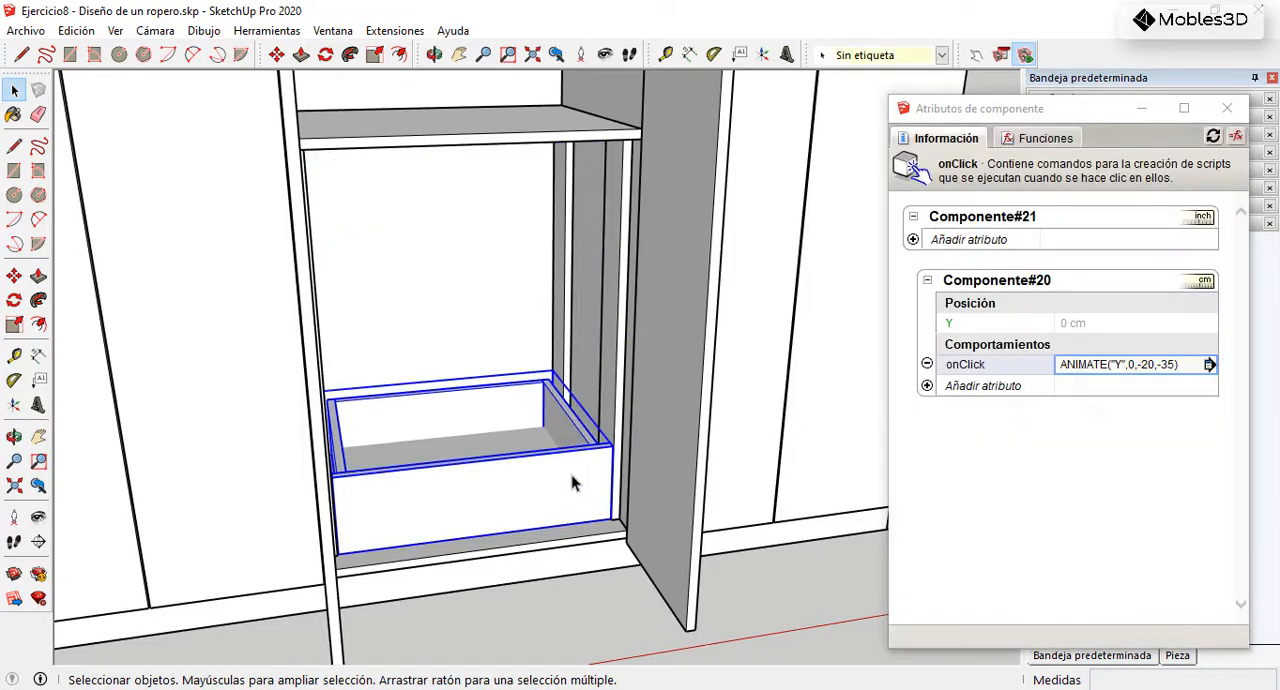
left_click(14, 275)
scroll(634, 531, "up", 5)
scroll(551, 572, "up", 2)
left_click(591, 528)
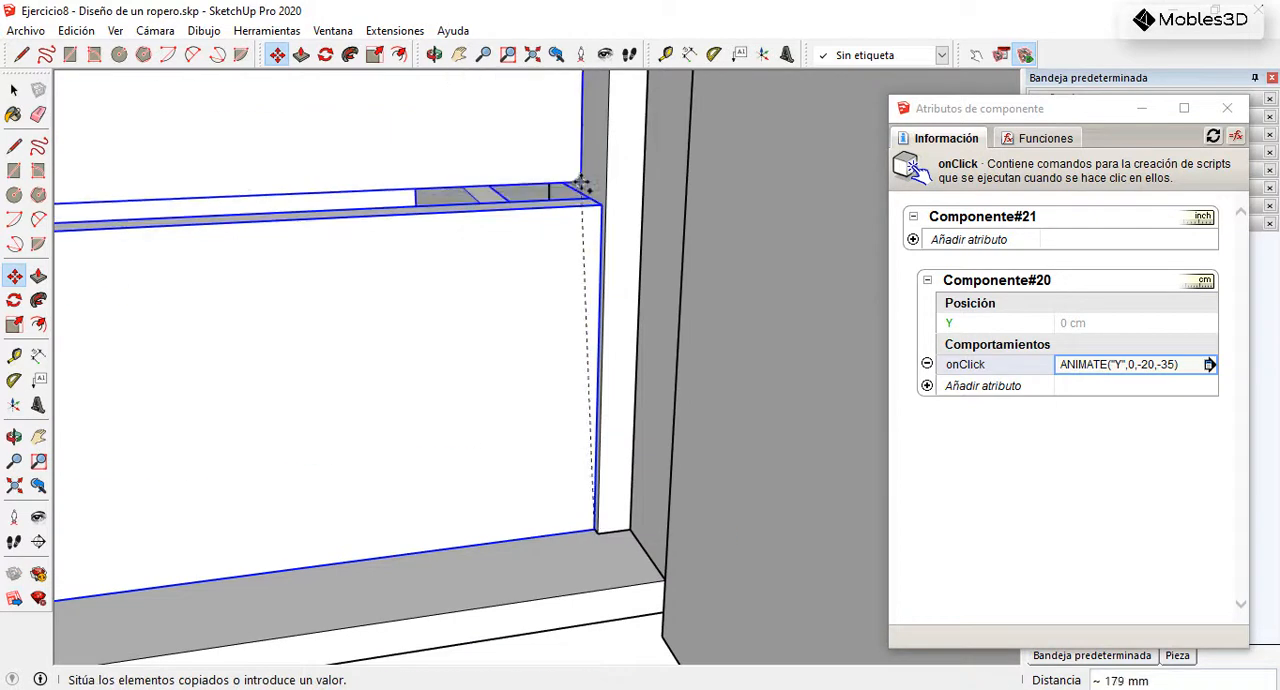
left_click(585, 210)
left_click(514, 305)
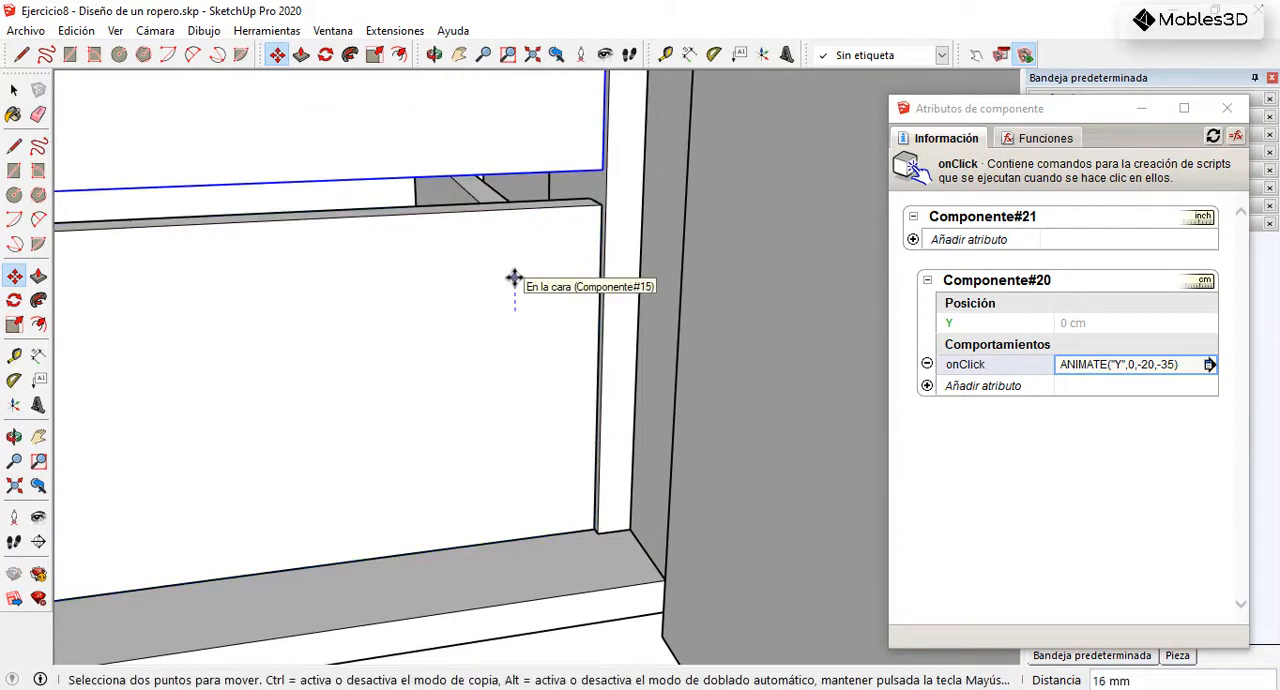
key("Return")
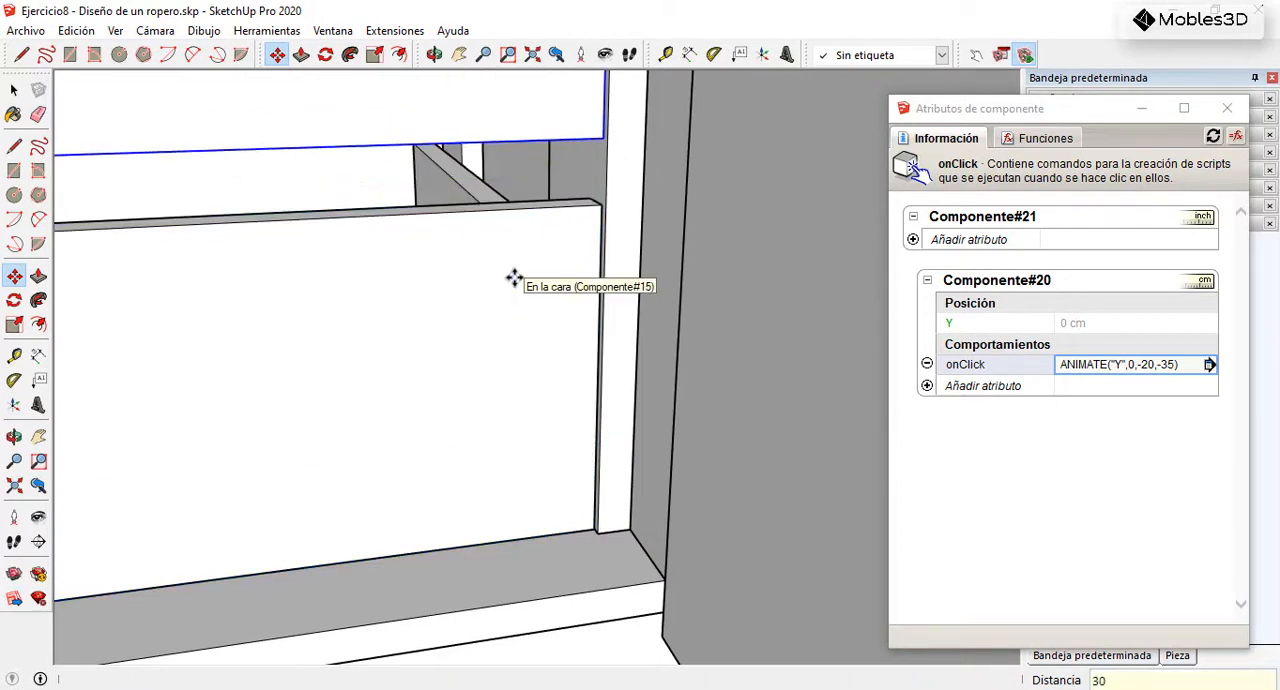
Step: Copy the drawer upward two more times at 200 mm spacing, filling the space below the shelf with four drawers
left_click(600, 204)
key("ctrl")
scroll(500, 380, "down", 3)
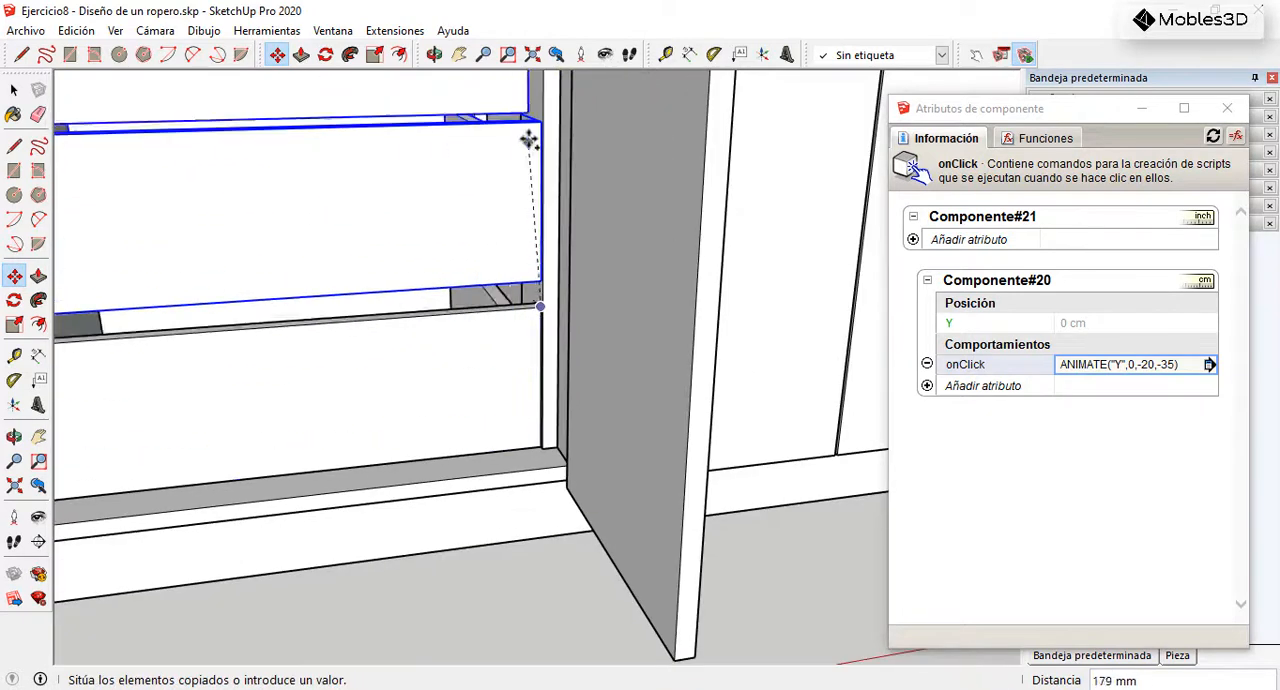
scroll(532, 125, "up", 1)
left_click(540, 118)
scroll(517, 400, "down", 4)
scroll(532, 333, "up", 5)
left_click(537, 331)
scroll(503, 414, "down", 4)
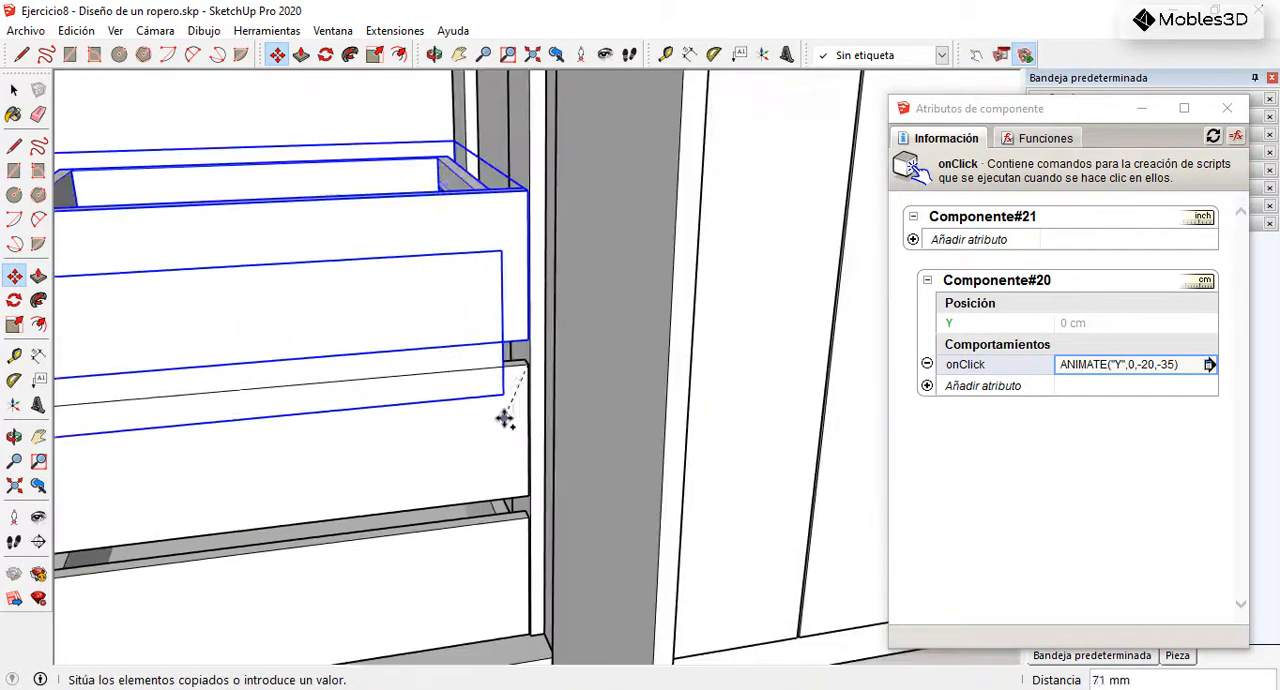
scroll(525, 255, "up", 5)
left_click(509, 272)
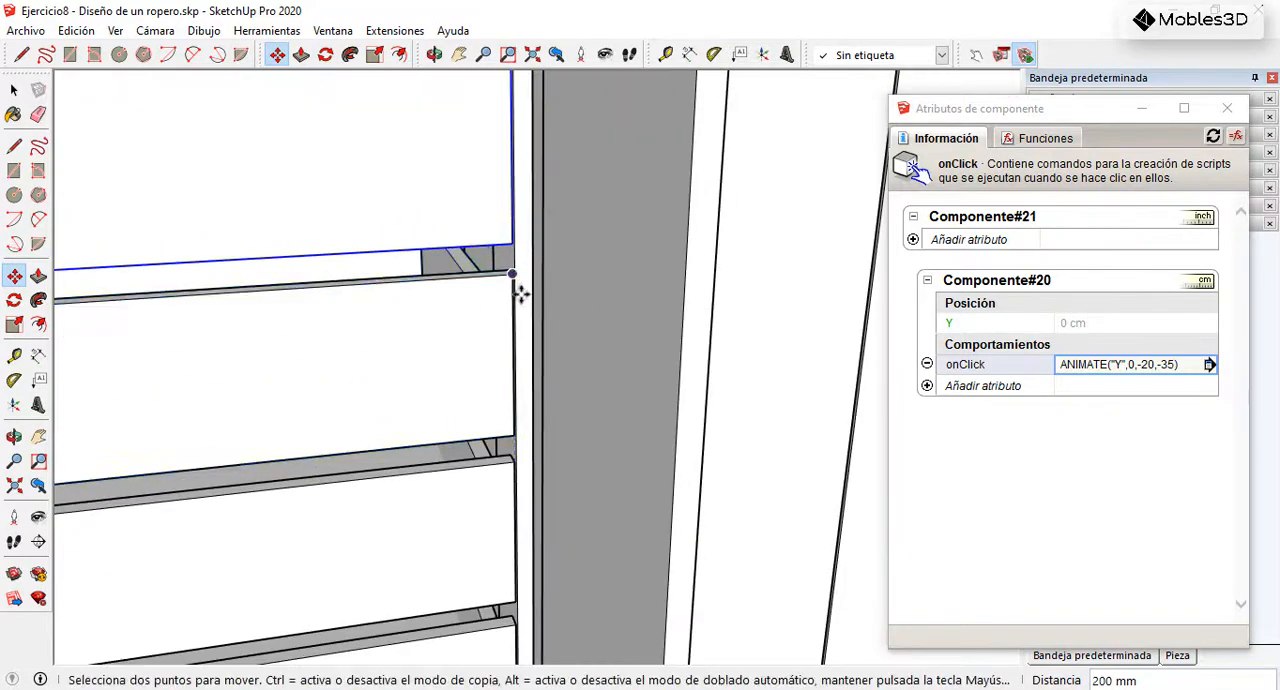
Step: Test the stacked drawers with the Interact tool by opening and closing the bottom one
scroll(518, 288, "down", 5)
left_click(14, 91)
scroll(556, 342, "down", 4)
middle_click_drag(505, 343, 558, 332)
left_click(976, 55)
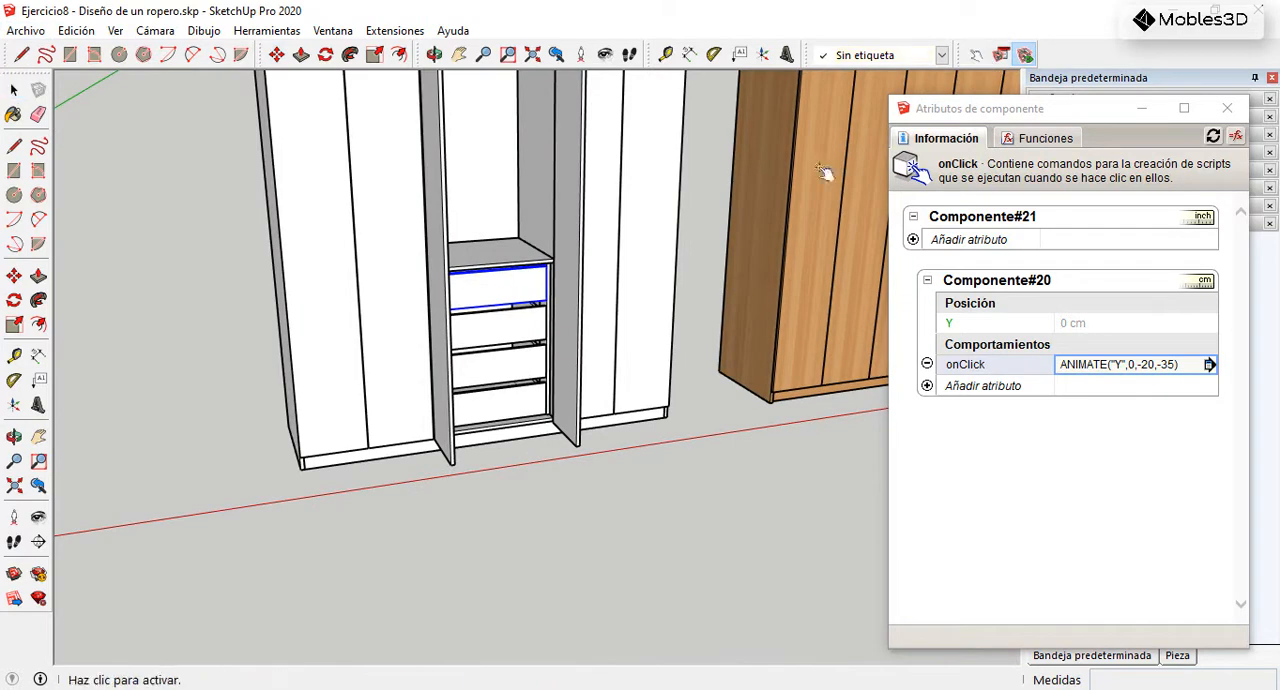
left_click(510, 400)
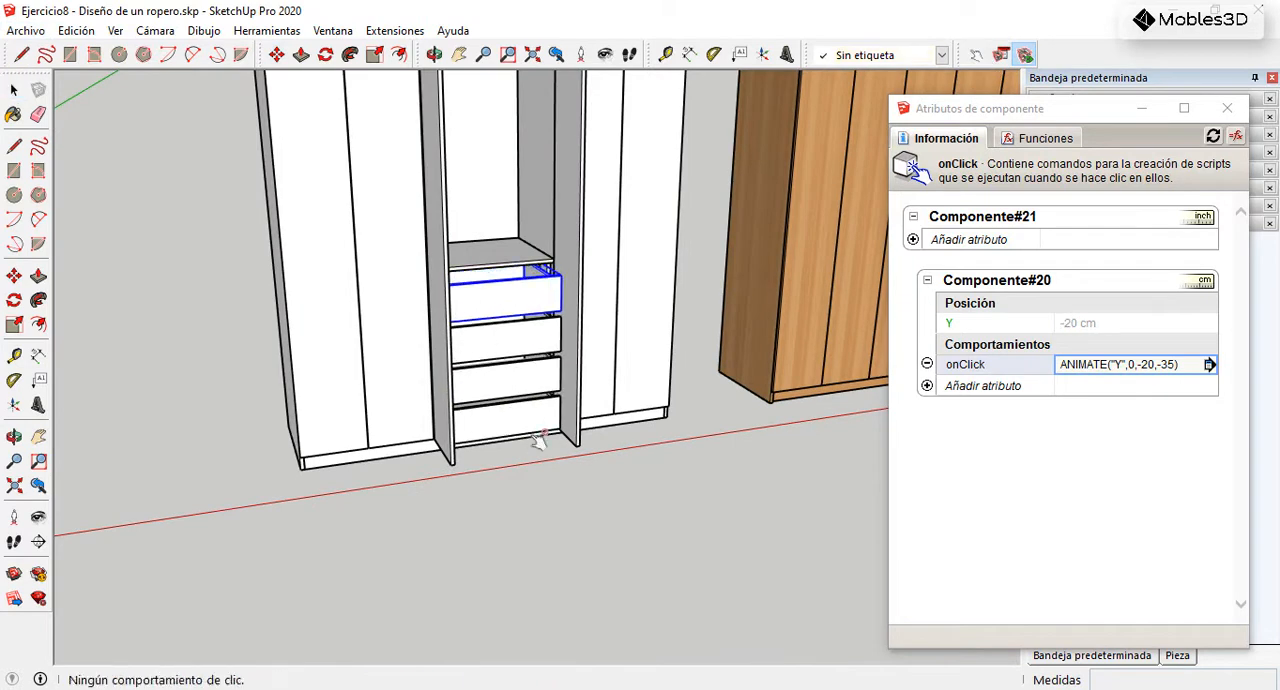
left_click(545, 427)
left_click(550, 307)
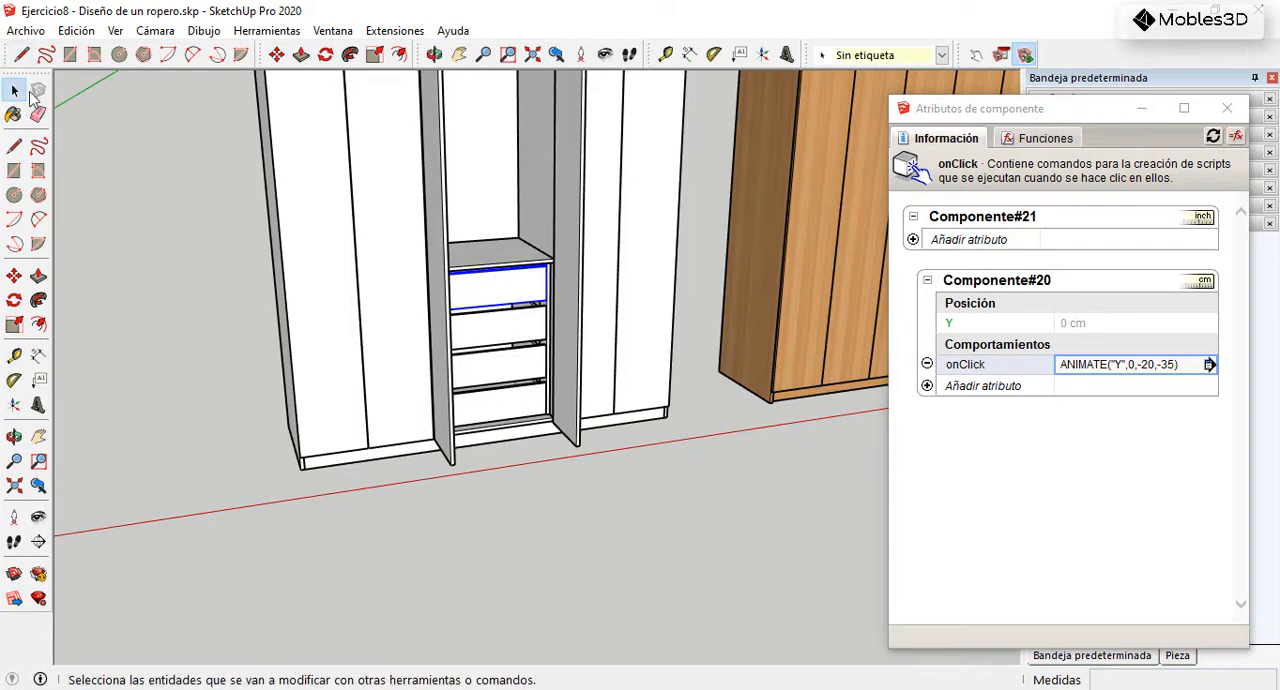
Step: Make each of the three upper drawer copies a unique component so they can move independently
left_click(14, 90)
scroll(515, 362, "up", 5)
left_click(527, 355)
right_click(524, 346)
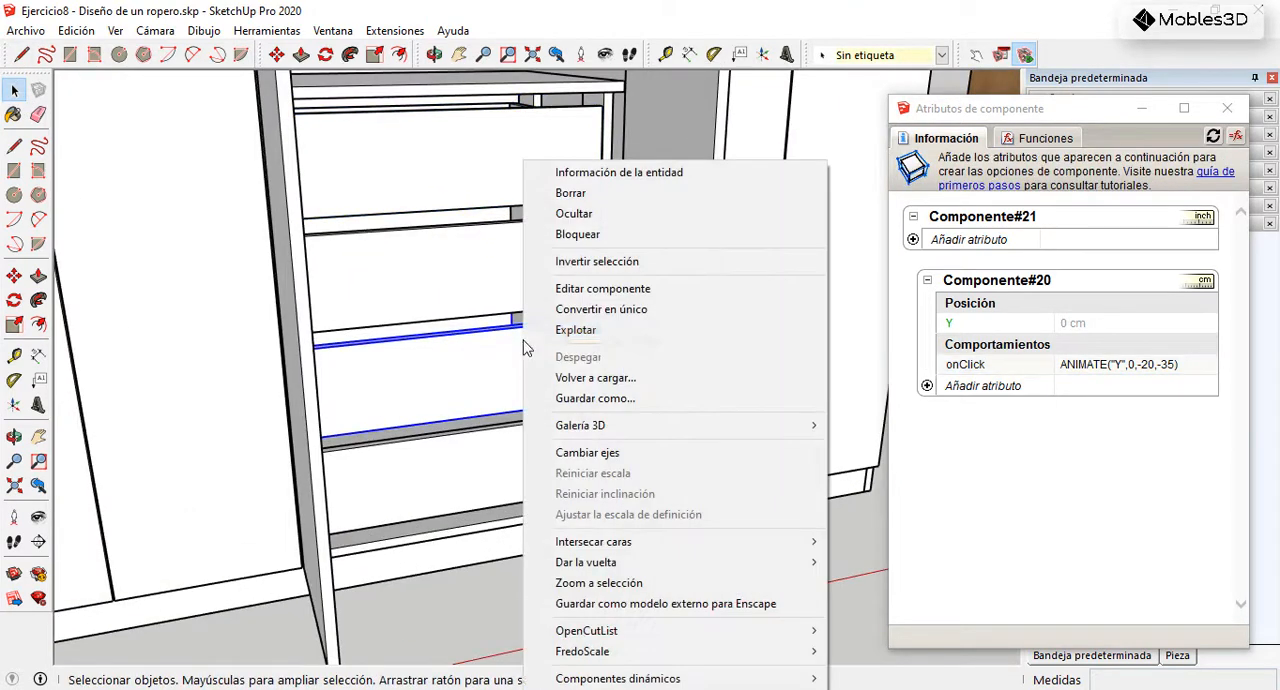
left_click(622, 311)
left_click(500, 264)
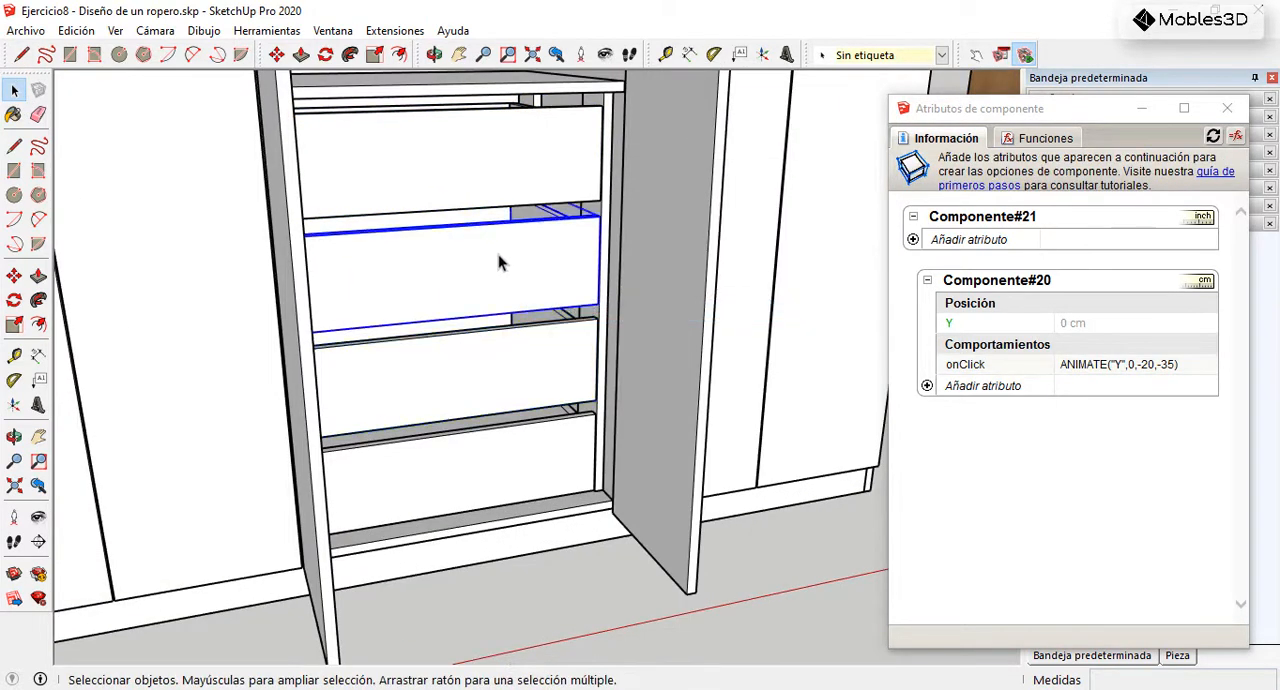
right_click(507, 259)
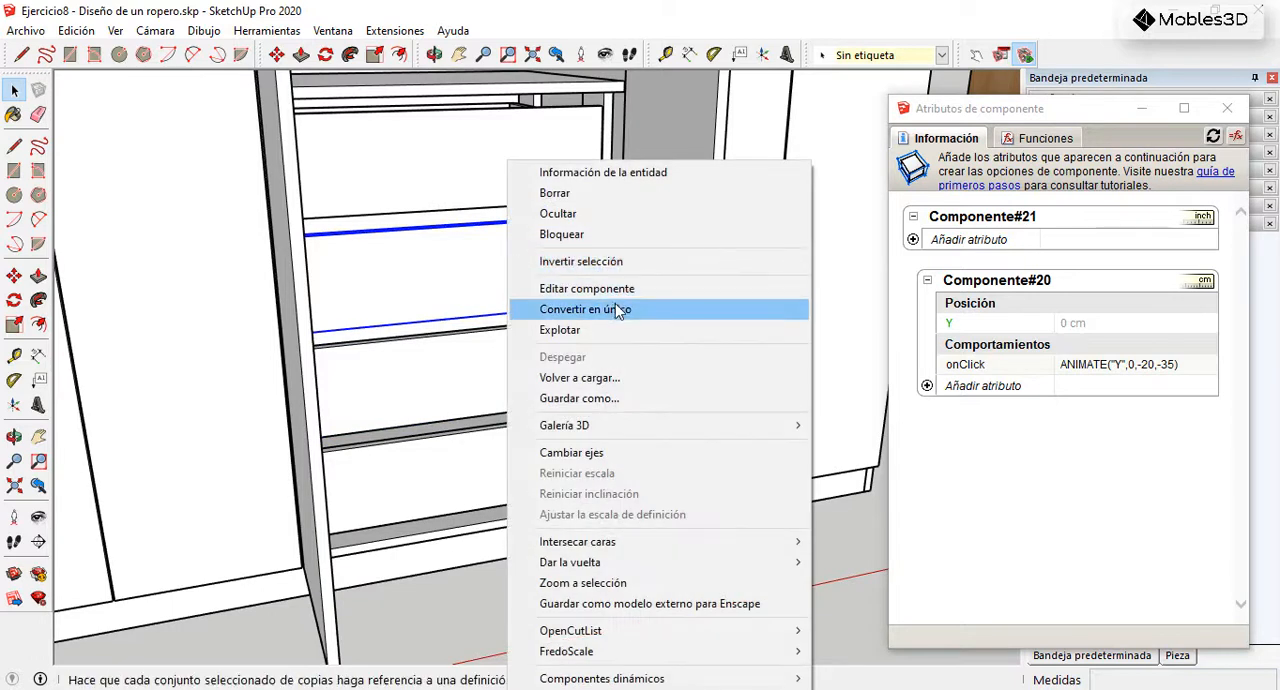
left_click(621, 310)
left_click(514, 168)
right_click(514, 166)
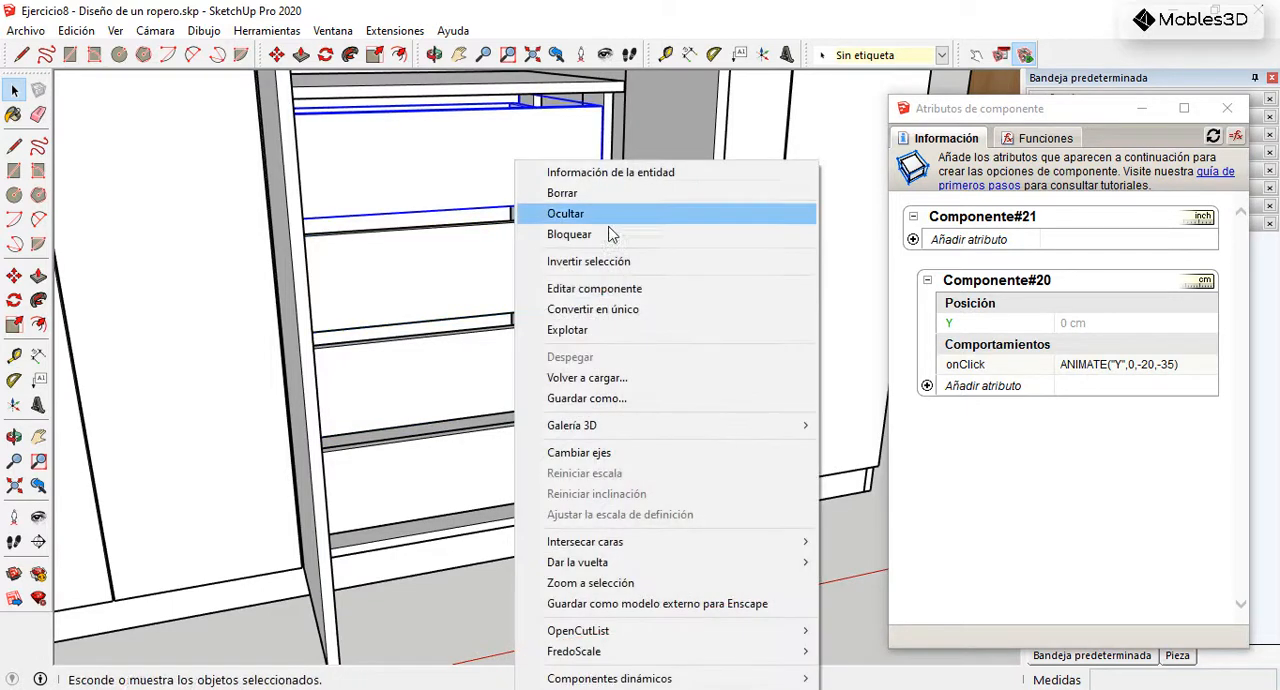
left_click(630, 310)
Step: Test the drawers individually with the Interact tool, opening and closing them along with the adjacent wardrobe door
left_click(976, 54)
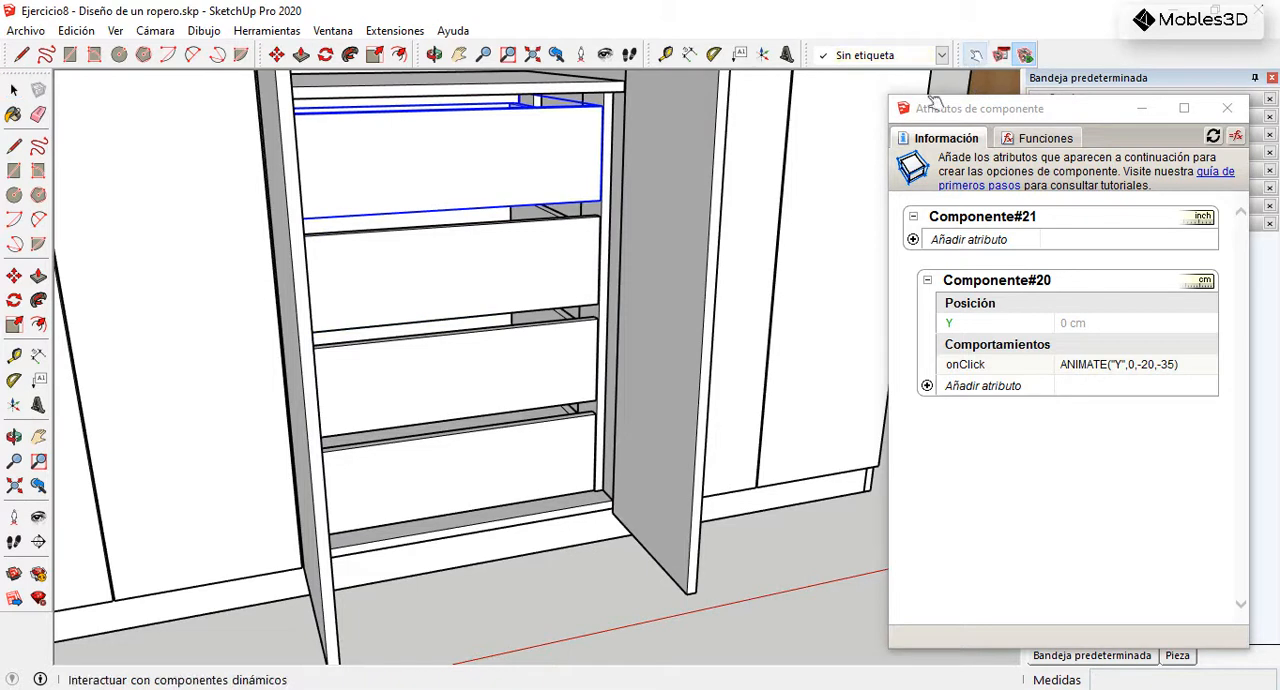
left_click(564, 452)
left_click(571, 471)
left_click(614, 555)
left_click(580, 413)
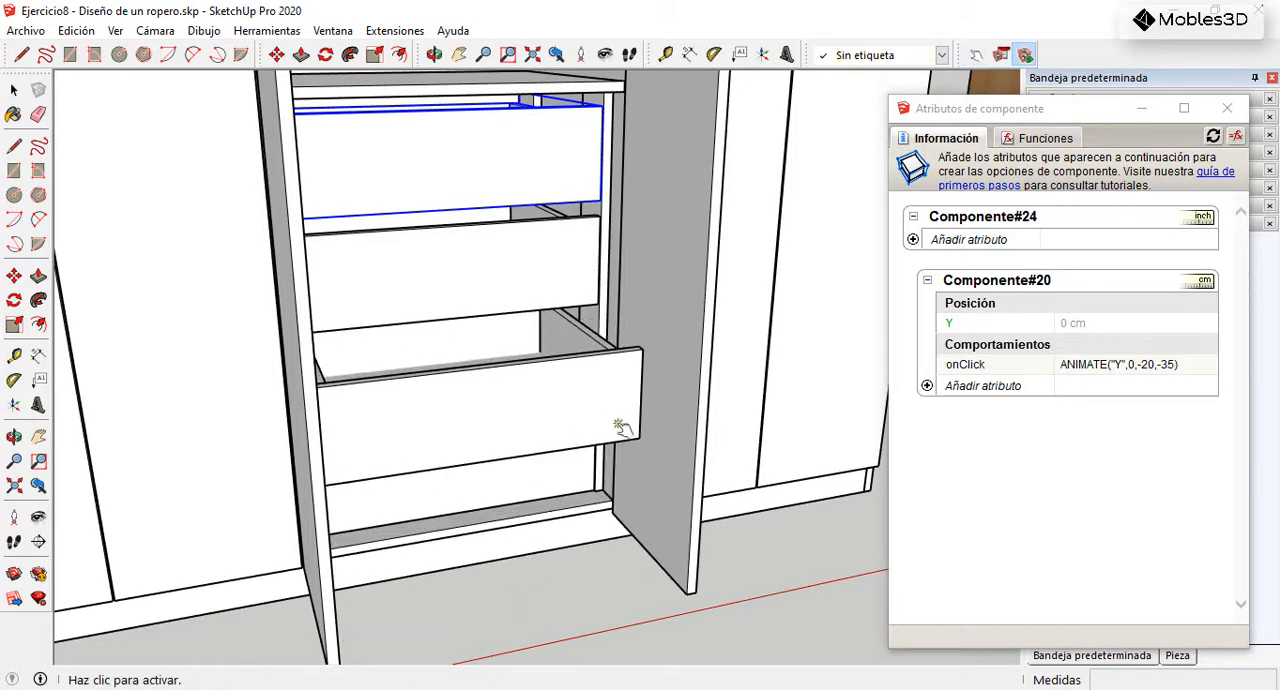
left_click(622, 428)
left_click(546, 281)
left_click(550, 239)
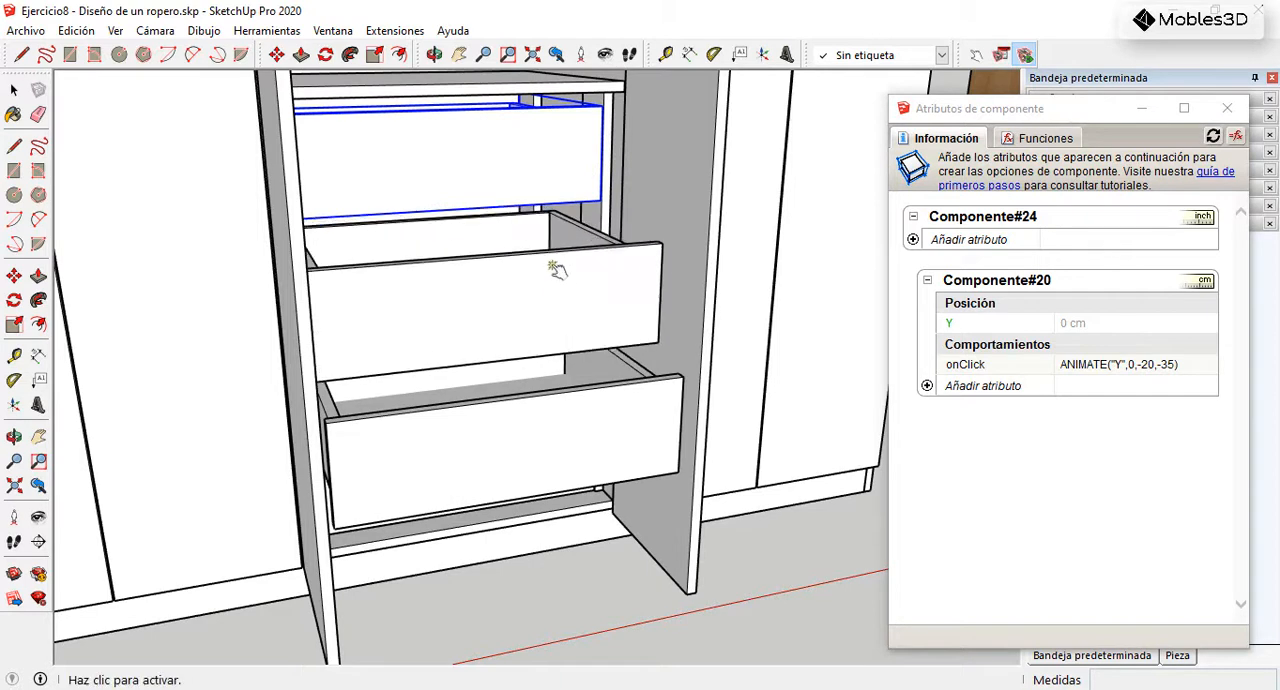
left_click(557, 185)
left_click(592, 200)
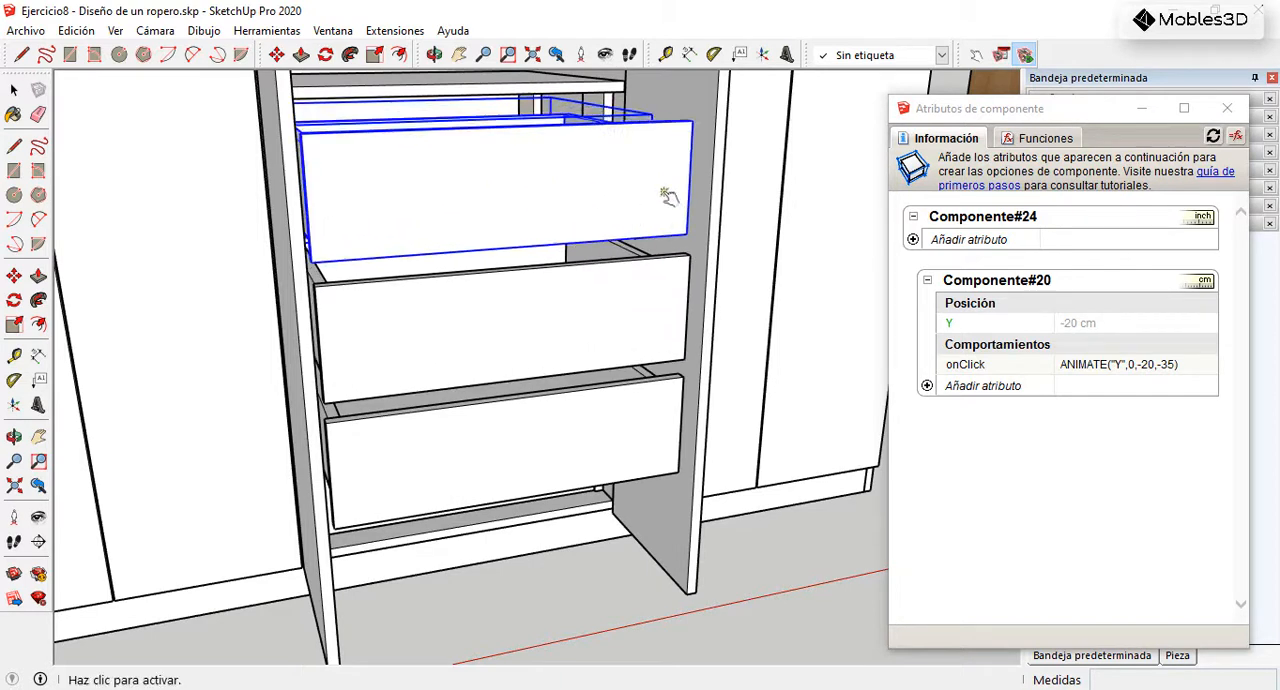
left_click(569, 340)
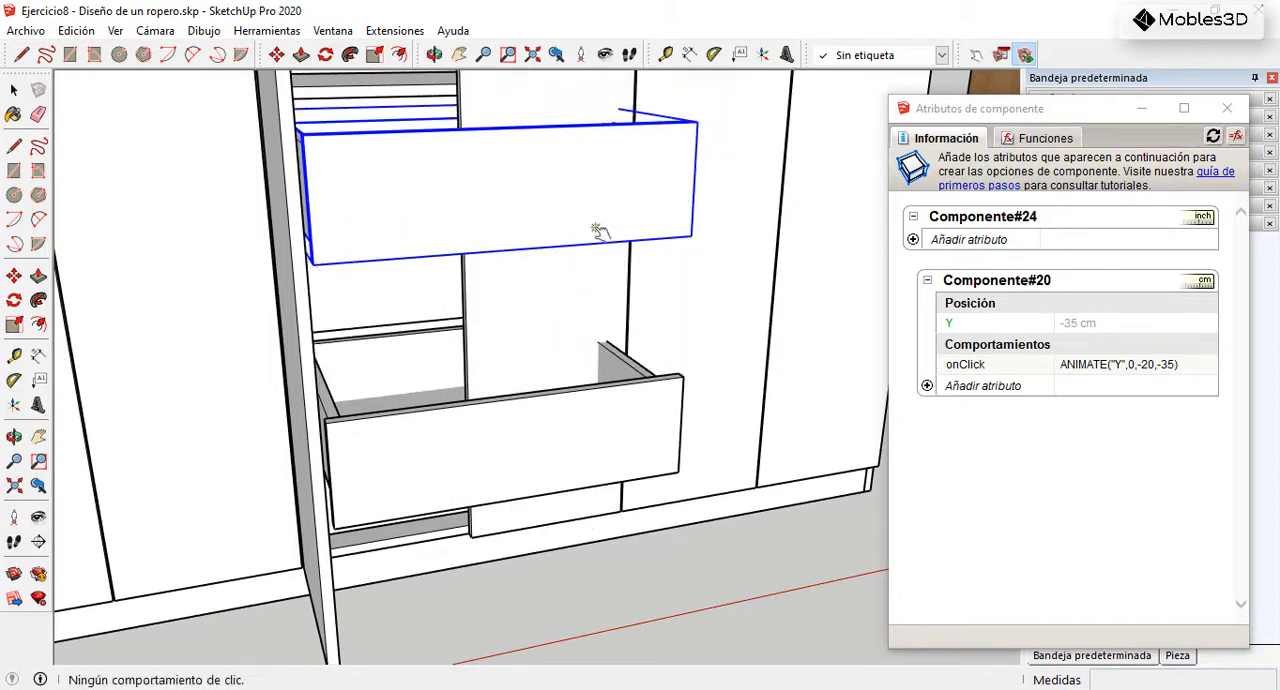
left_click(598, 237)
left_click(618, 452)
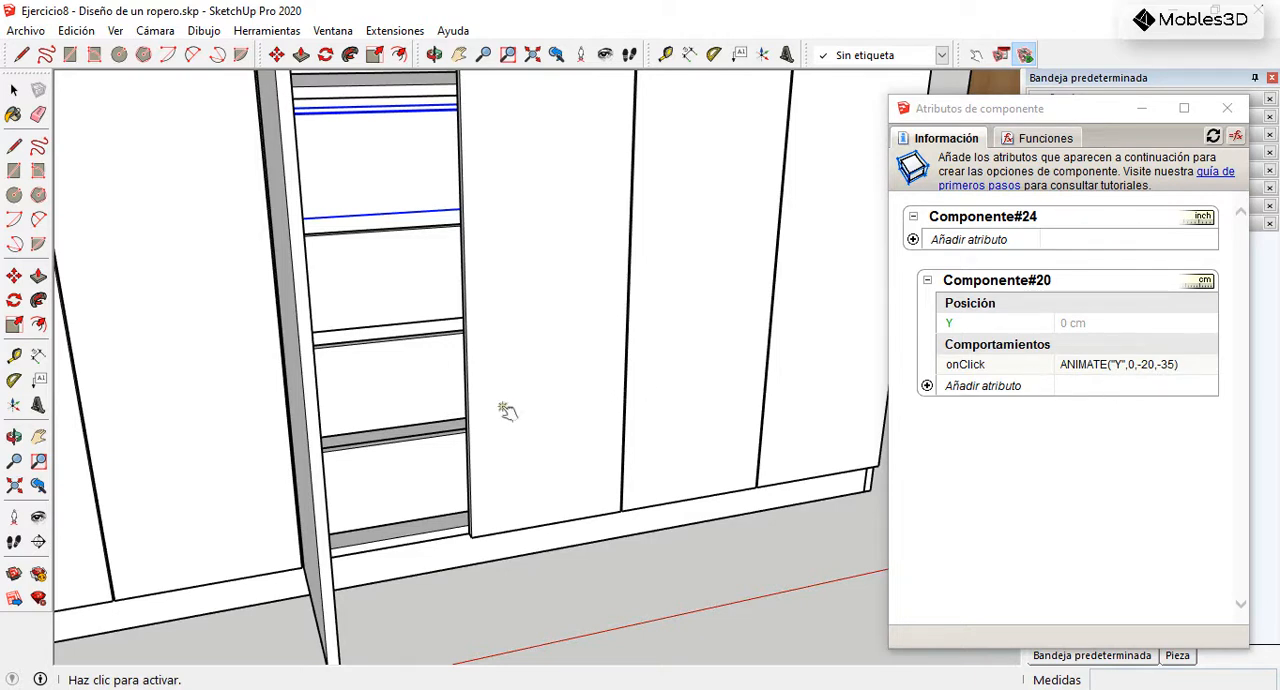
Step: Close the open door of the white wardrobe with the Interact tool
scroll(403, 412, "down", 2)
left_click(368, 402)
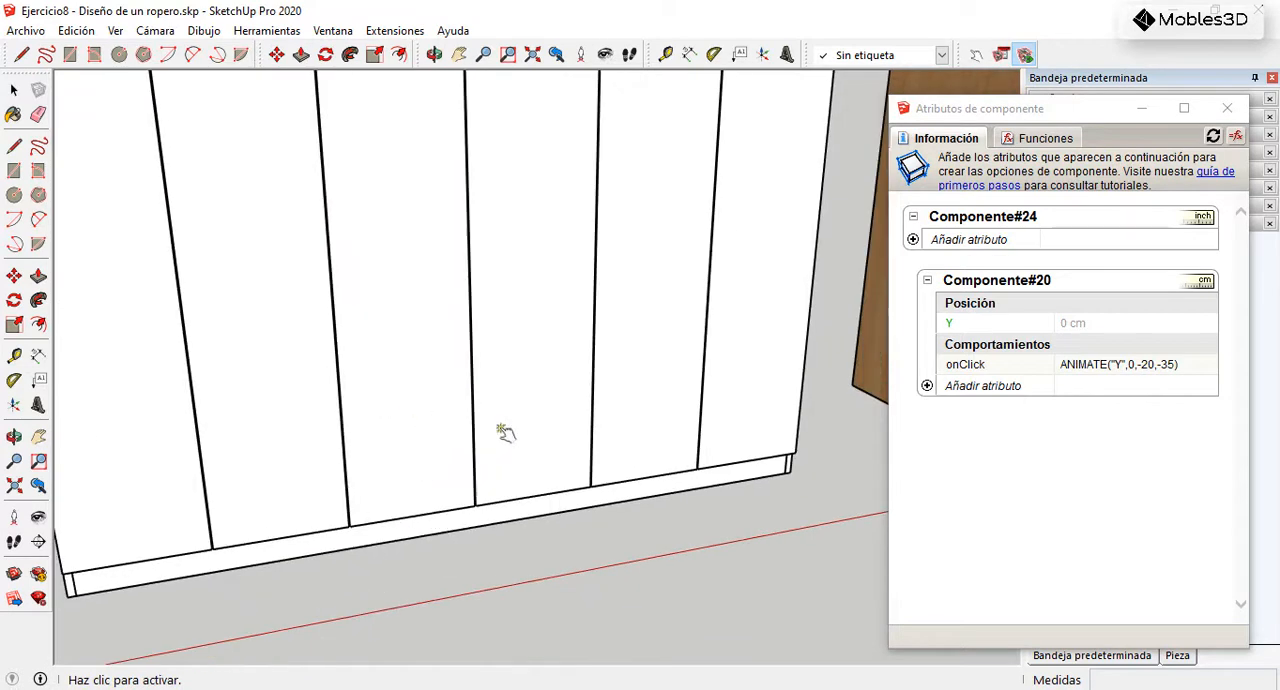
left_click(14, 90)
scroll(580, 434, "down", 6)
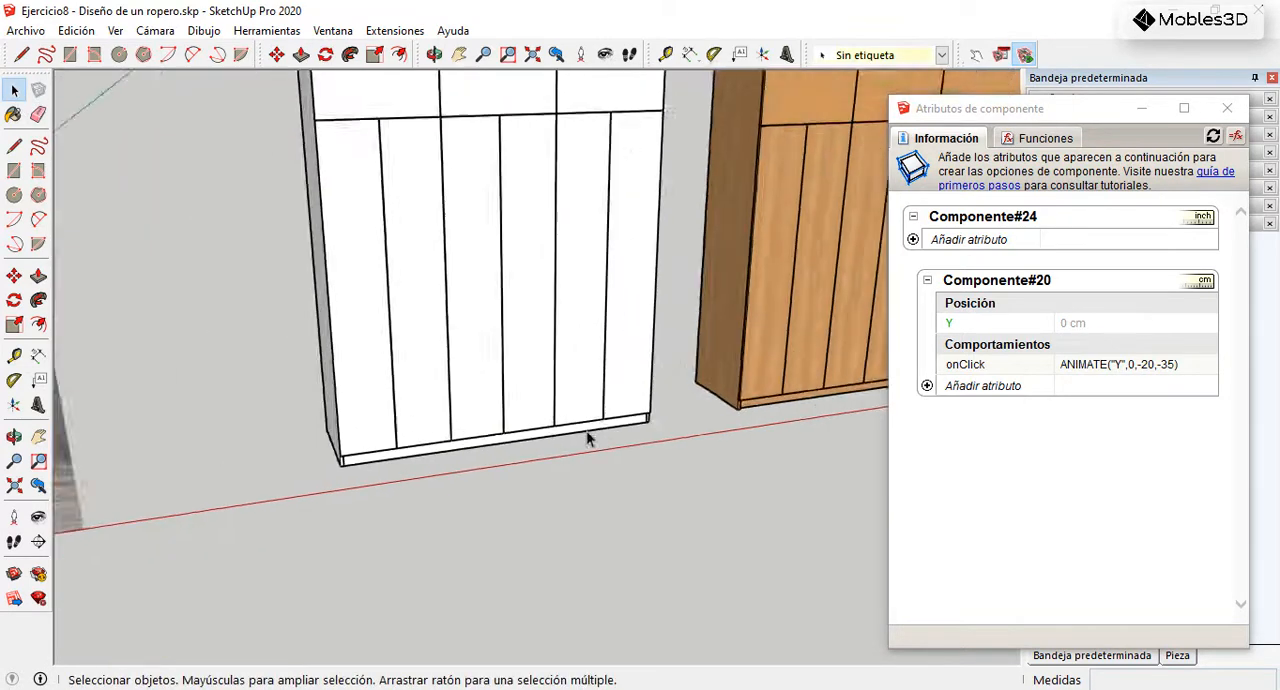
middle_click_drag(537, 418, 560, 407)
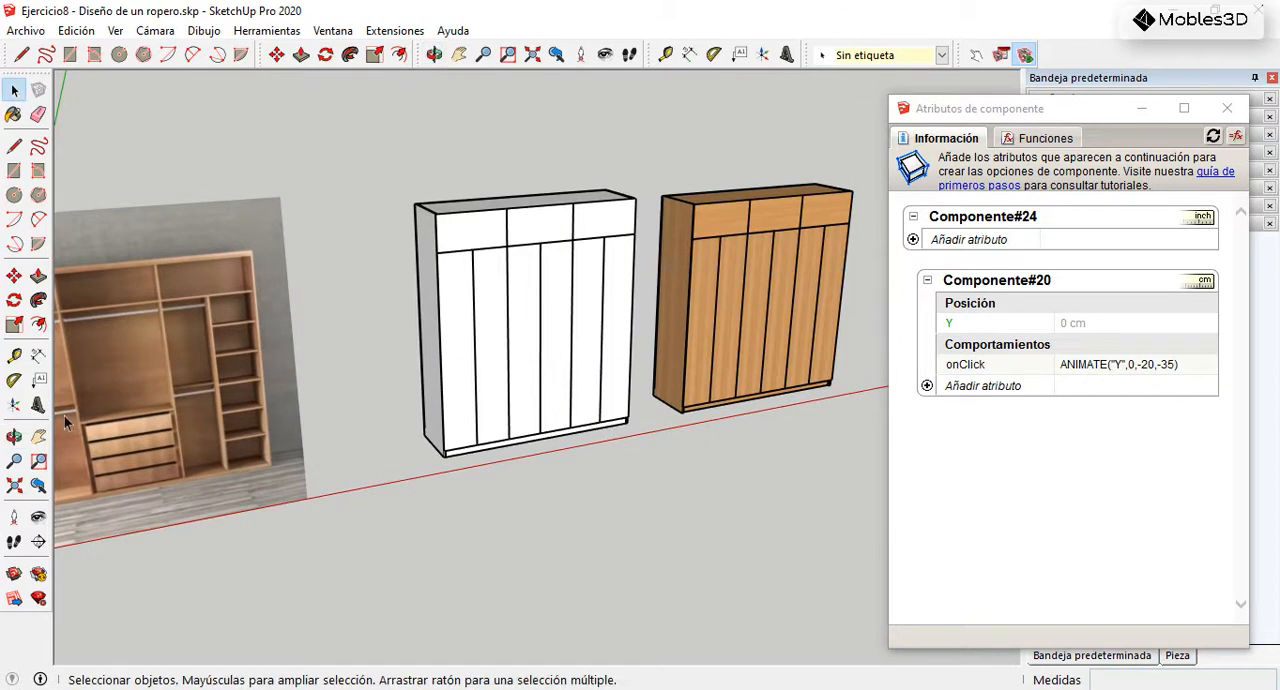
left_click(14, 170)
scroll(480, 500, "up", 4)
left_click(455, 529)
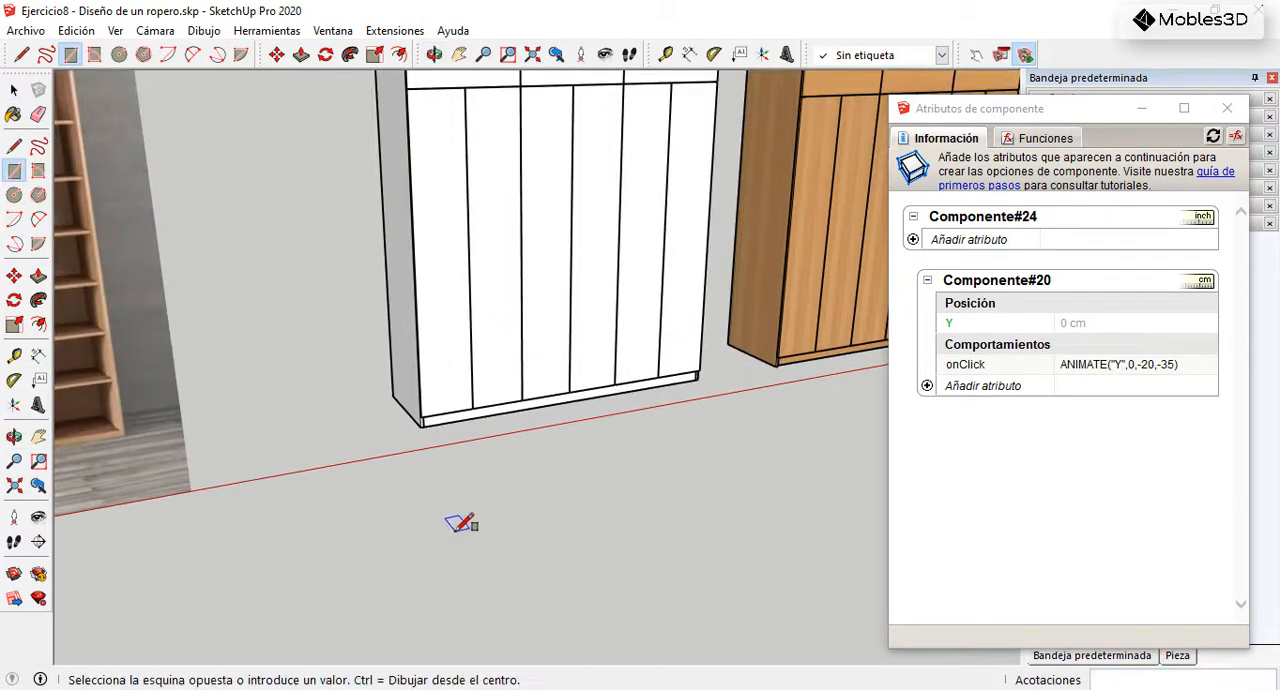
left_click(698, 441)
left_click(38, 276)
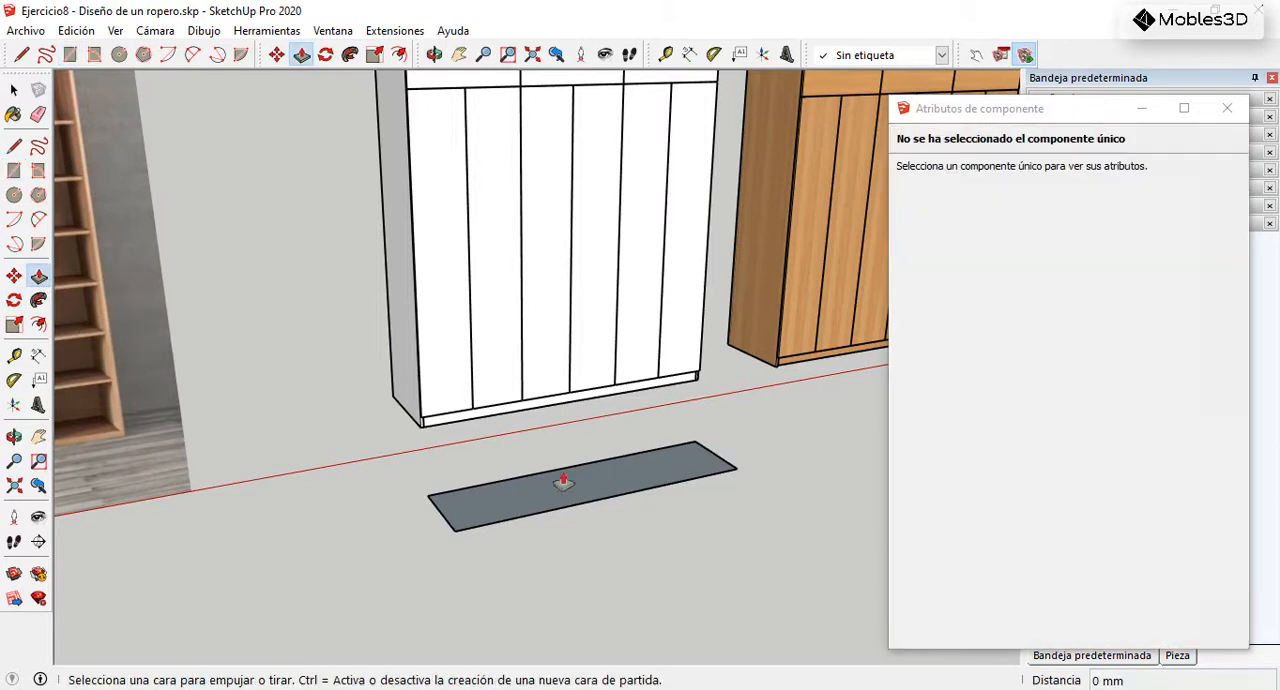
left_click(566, 494)
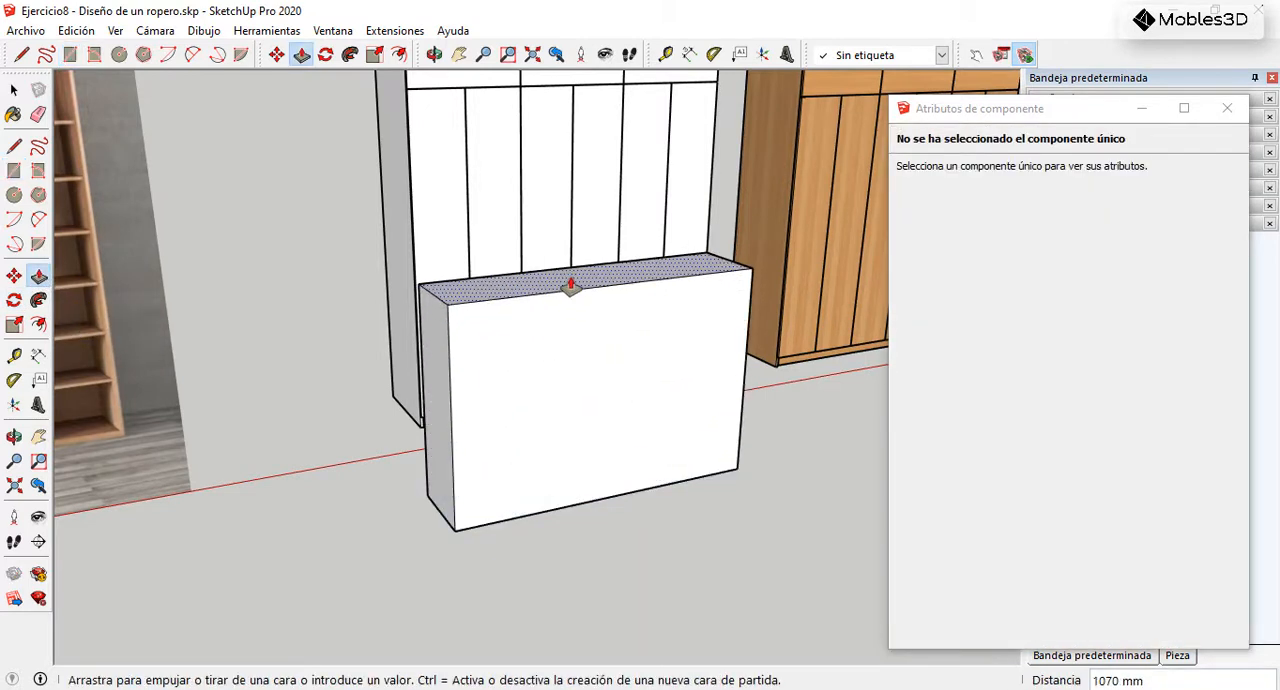
key("Escape")
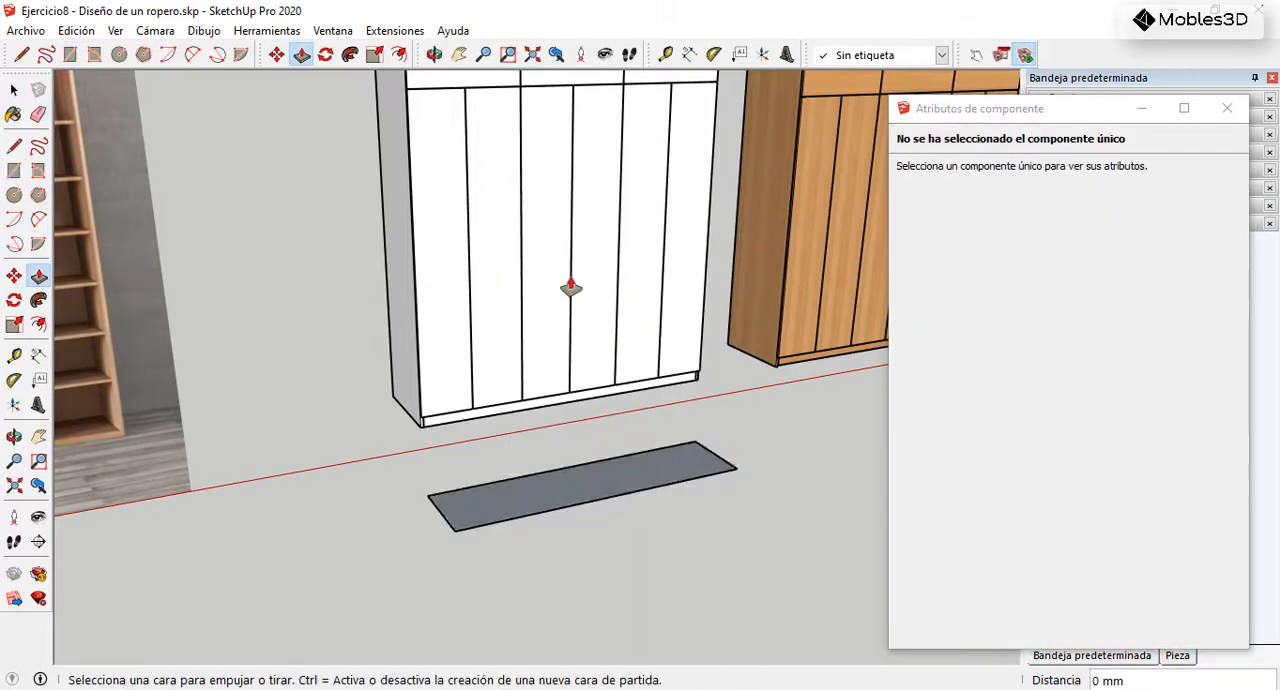
key("ctrl+z")
left_click(14, 170)
scroll(429, 357, "down", 5)
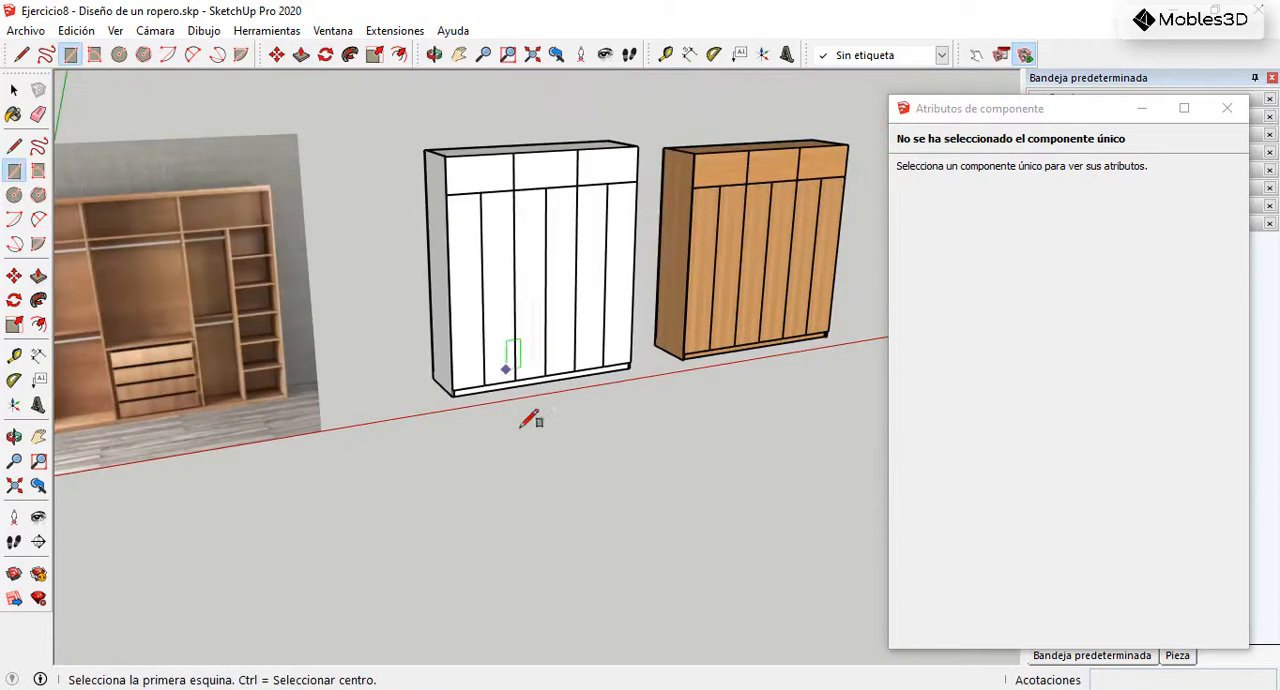
left_click(390, 538)
scroll(462, 485, "up", 2)
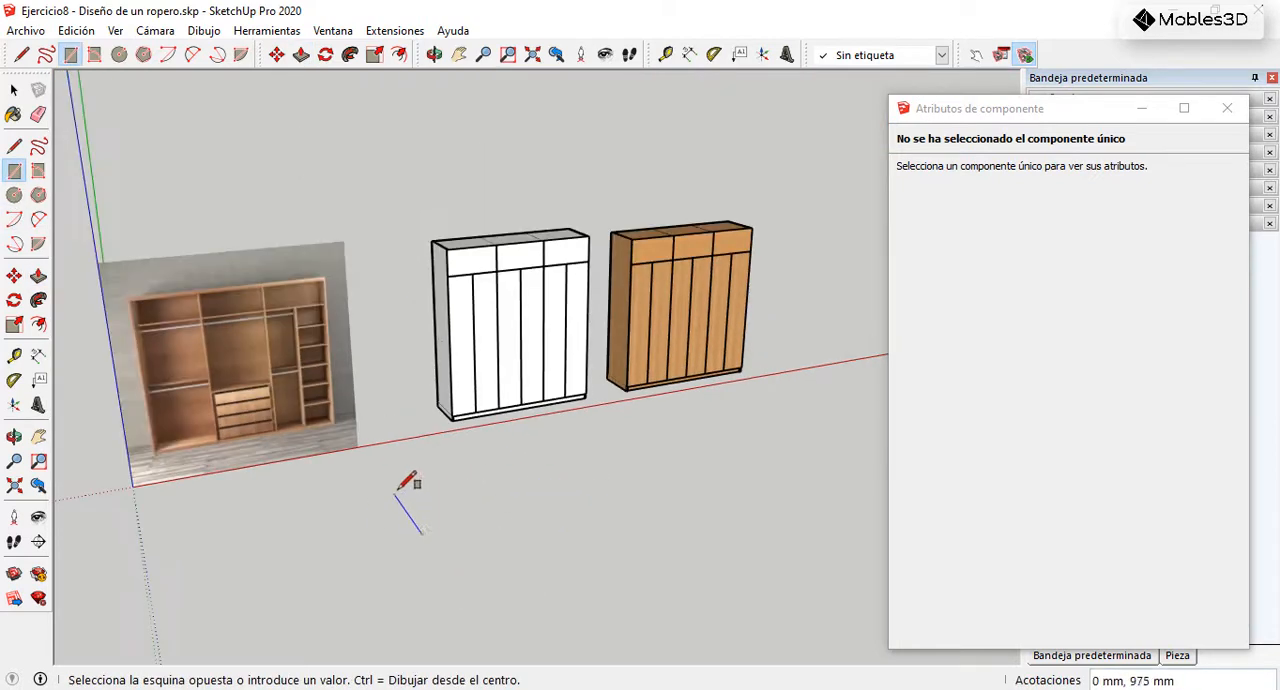
key("Escape")
Step: Draw a 2000 by 200 mm rectangle on the ground in an empty area away from the wardrobes
scroll(279, 548, "down", 3)
scroll(745, 393, "up", 4)
scroll(783, 370, "up", 3)
scroll(87, 534, "down", 3)
scroll(716, 460, "up", 2)
scroll(440, 398, "up", 1)
scroll(435, 392, "up", 1)
left_click(367, 508)
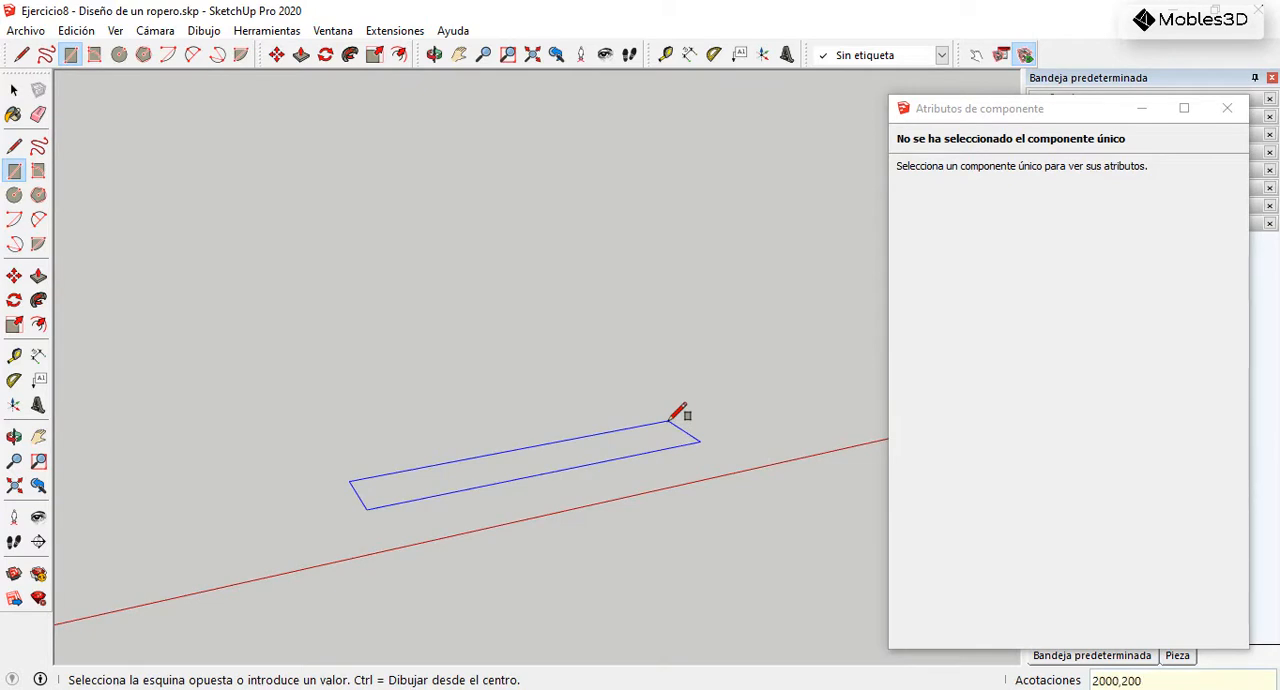
type("2000,200")
key("Return")
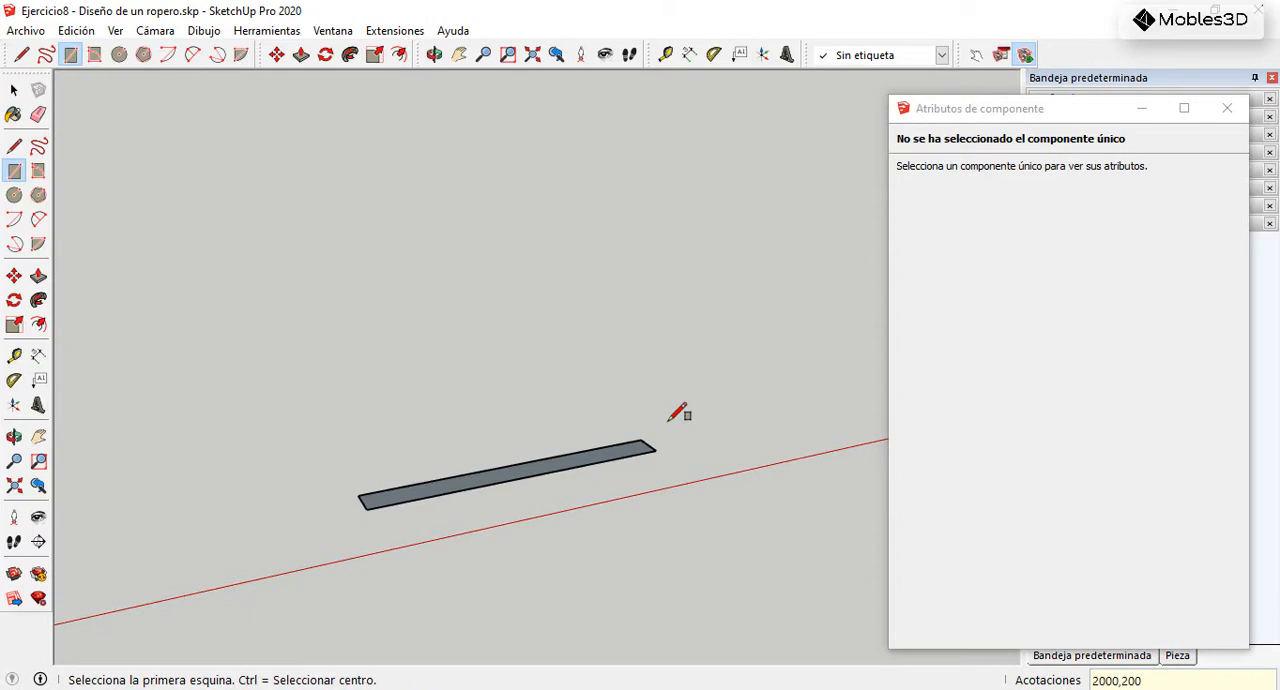
Step: Extrude the rectangle upward 1500 mm and turn the resulting box into a group
key("p")
left_click(577, 462)
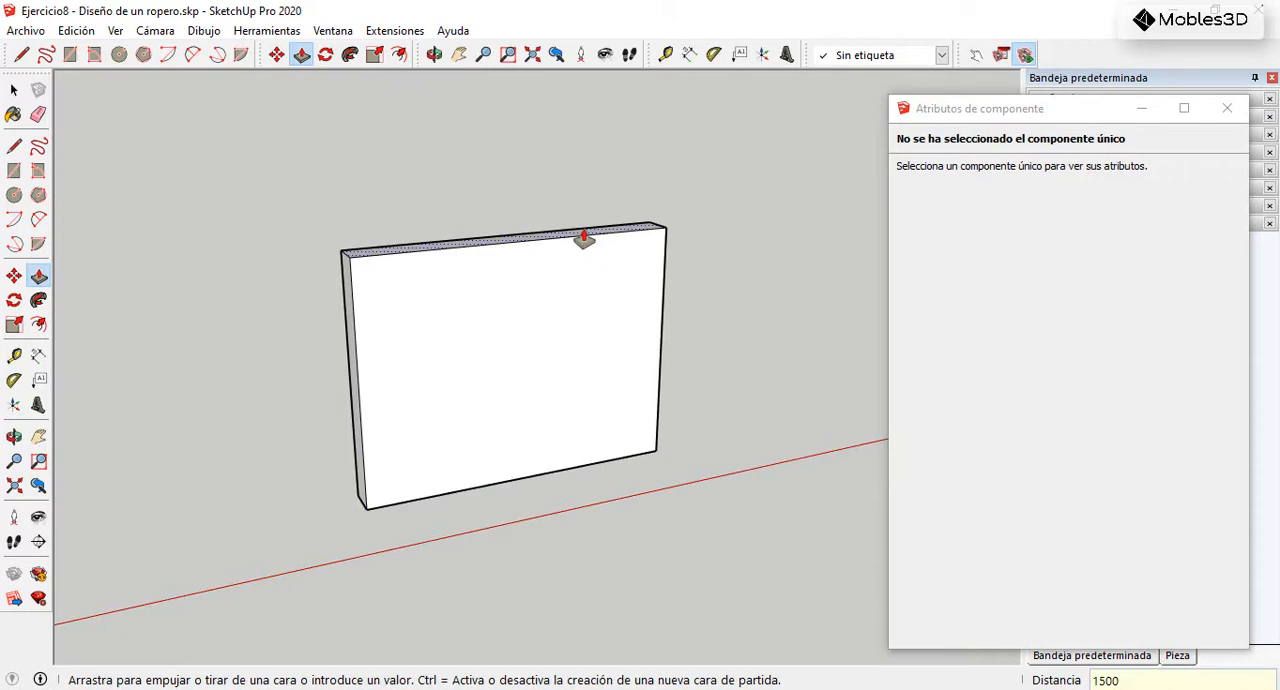
key("Return")
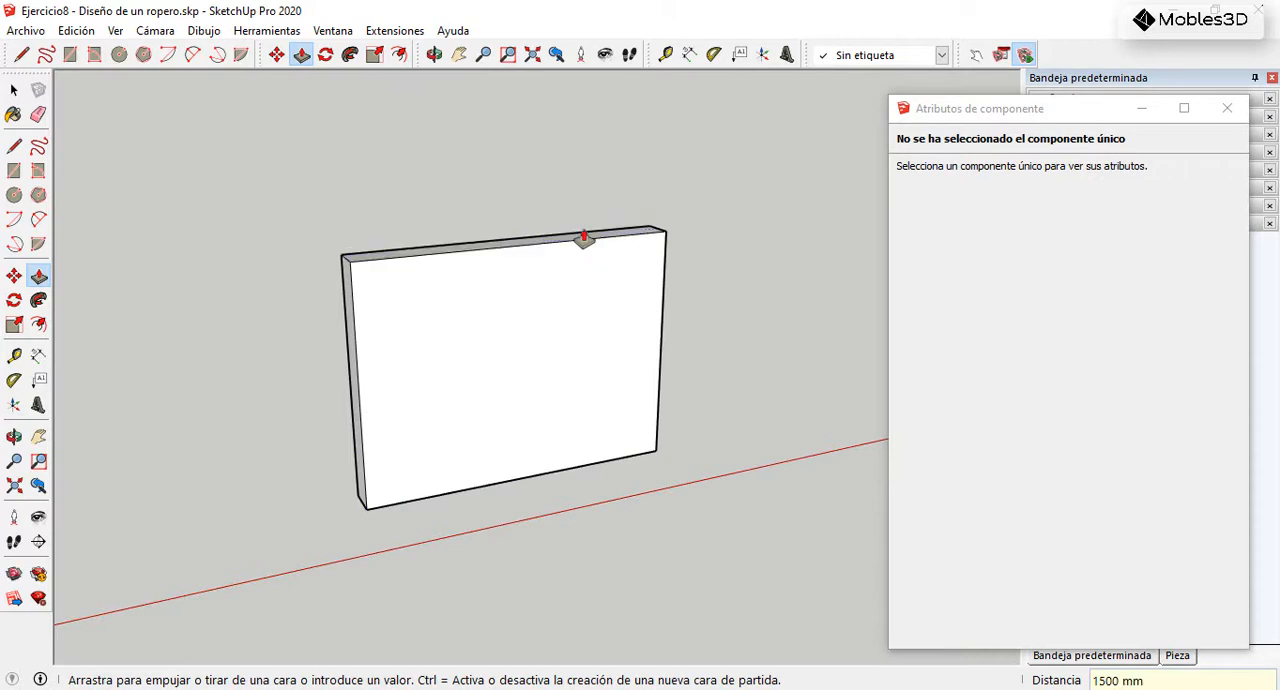
left_click(14, 90)
left_click_drag(320, 128, 730, 540)
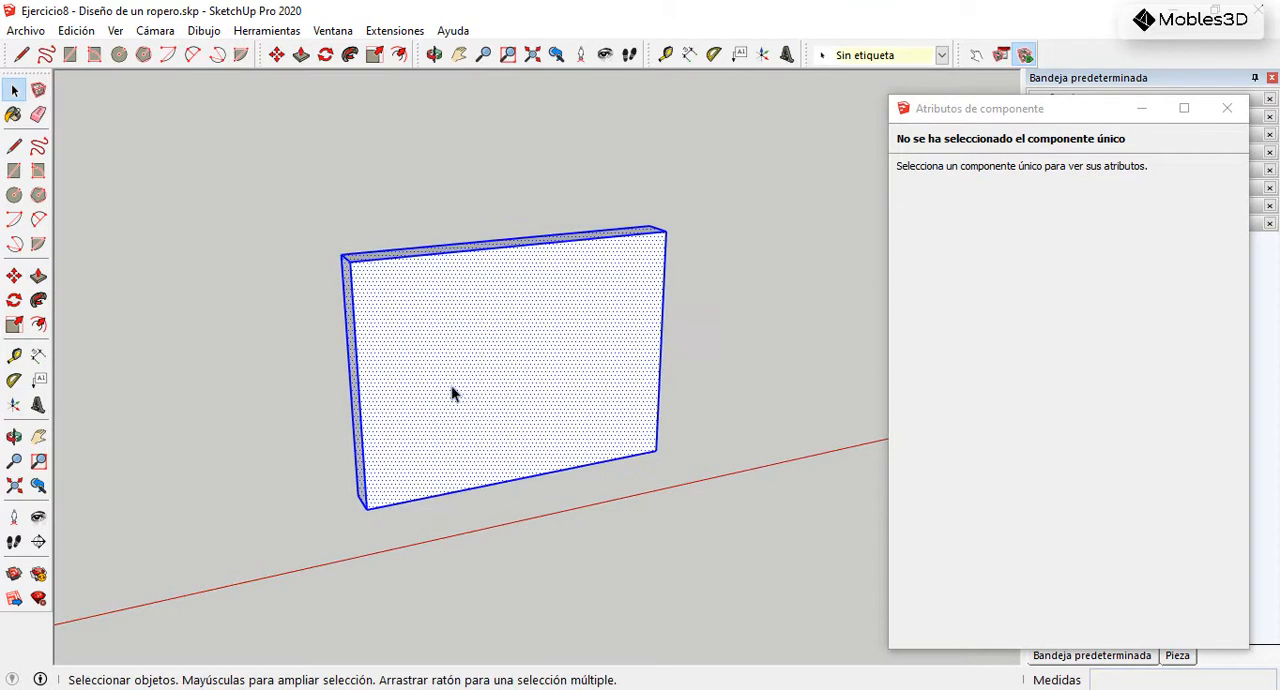
right_click(495, 382)
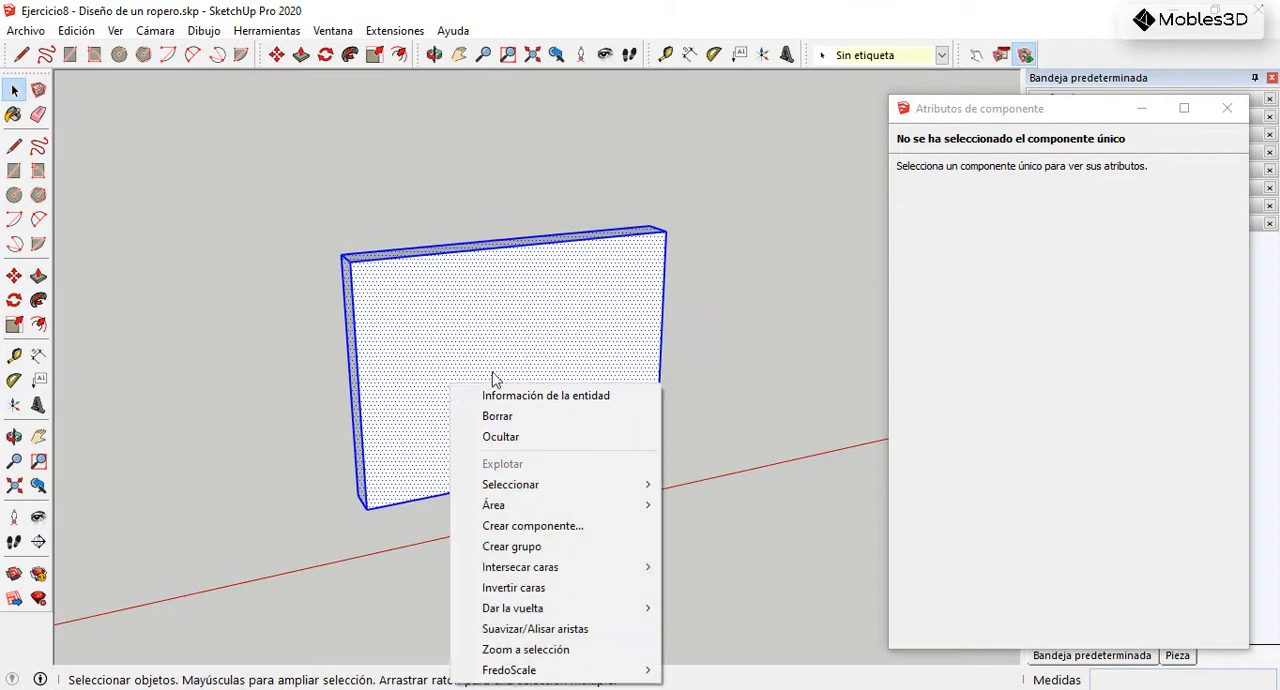
left_click(524, 546)
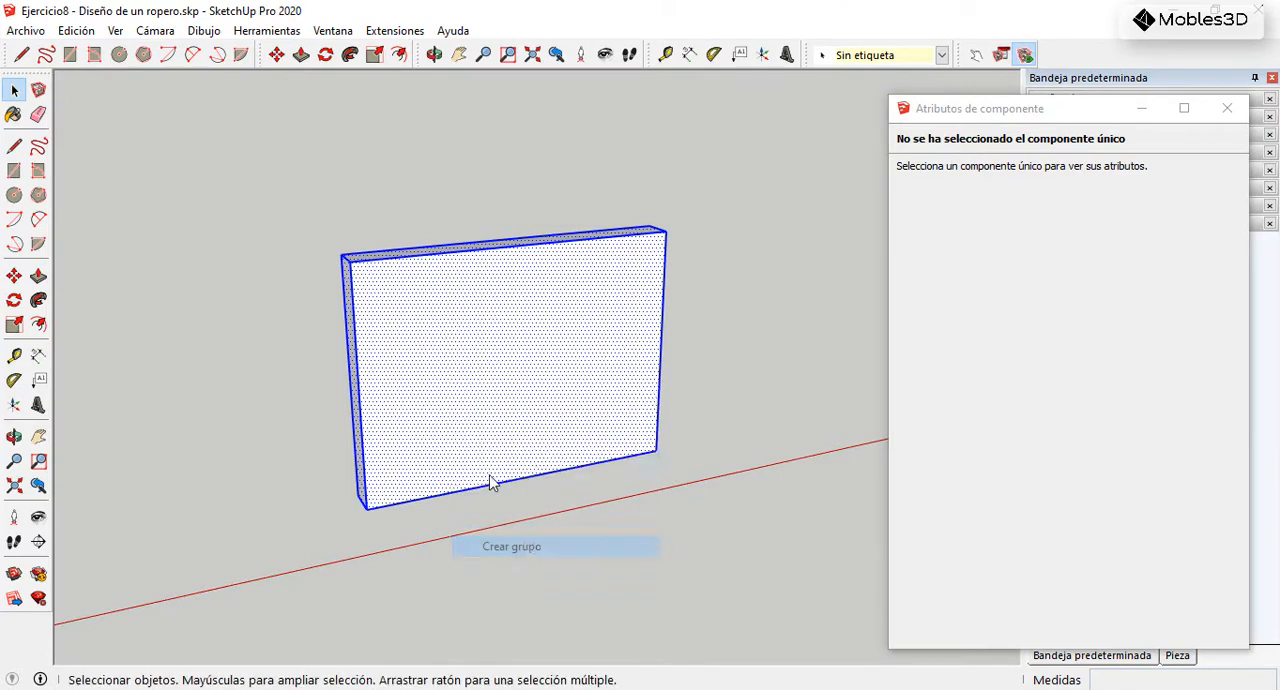
Step: Draw a 1000 by 1500 mm rectangle over the left half of the box's front face and extrude it 18 mm inward
left_click(15, 174)
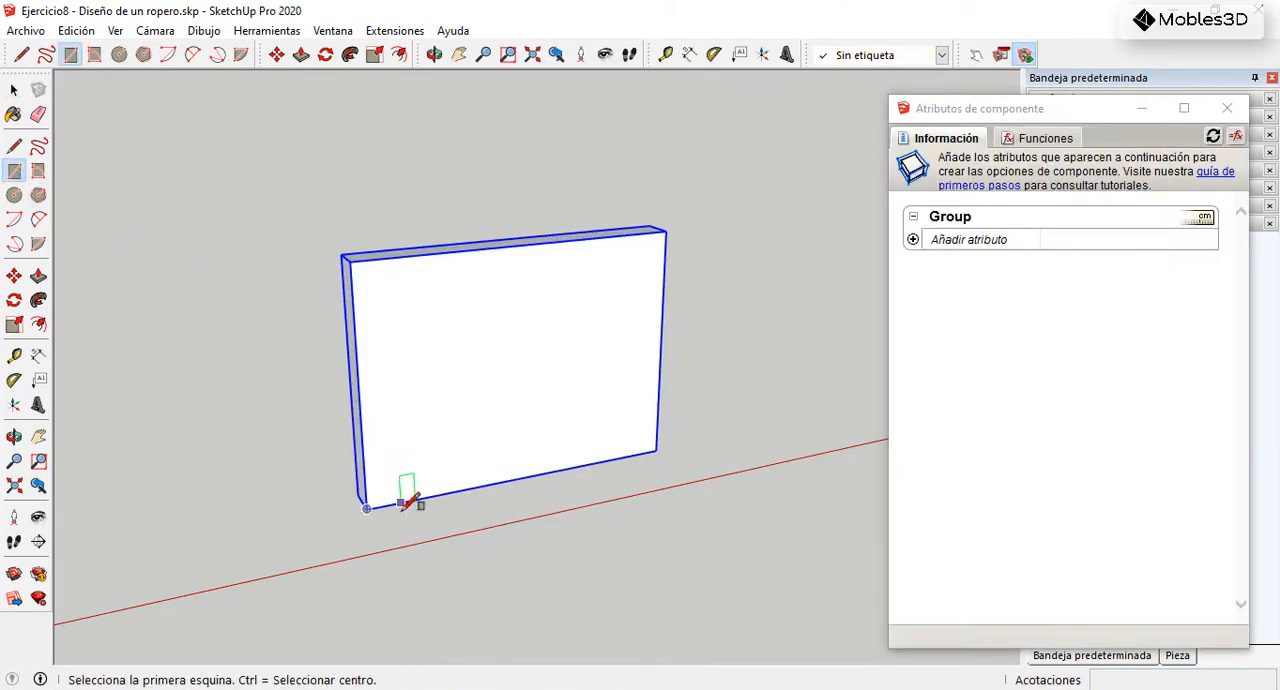
left_click(367, 505)
scroll(551, 243, "up", 2)
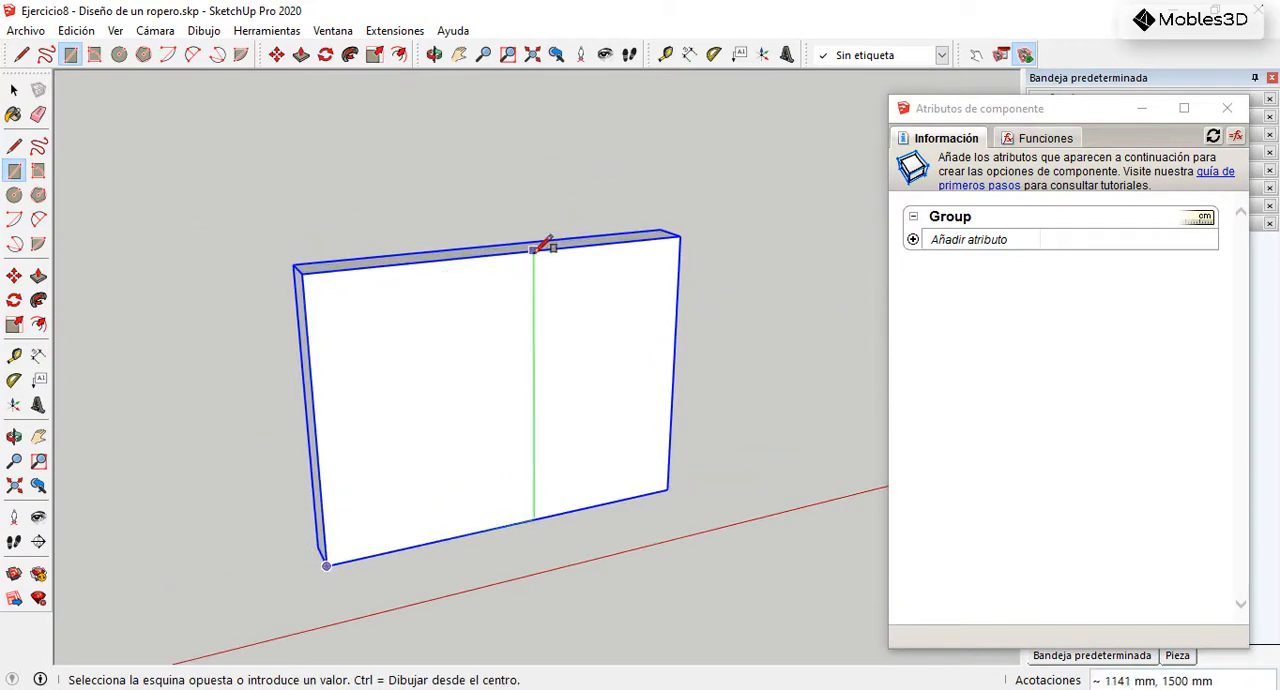
left_click(509, 251)
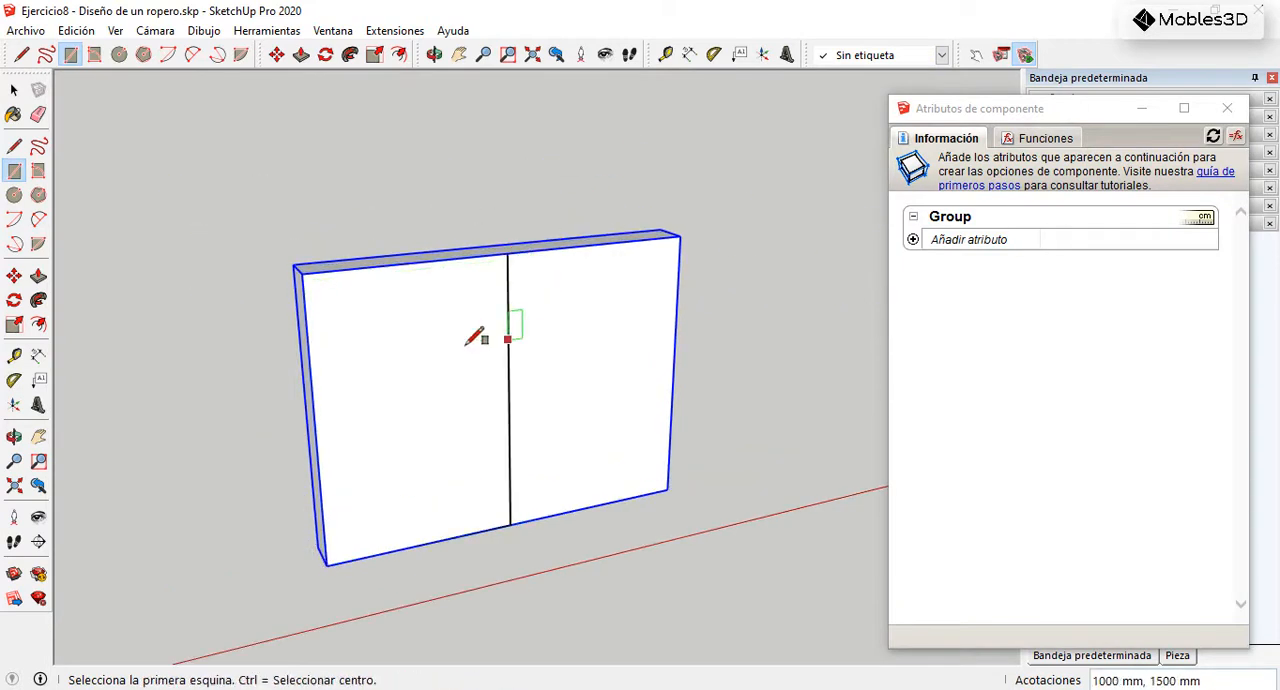
left_click(38, 276)
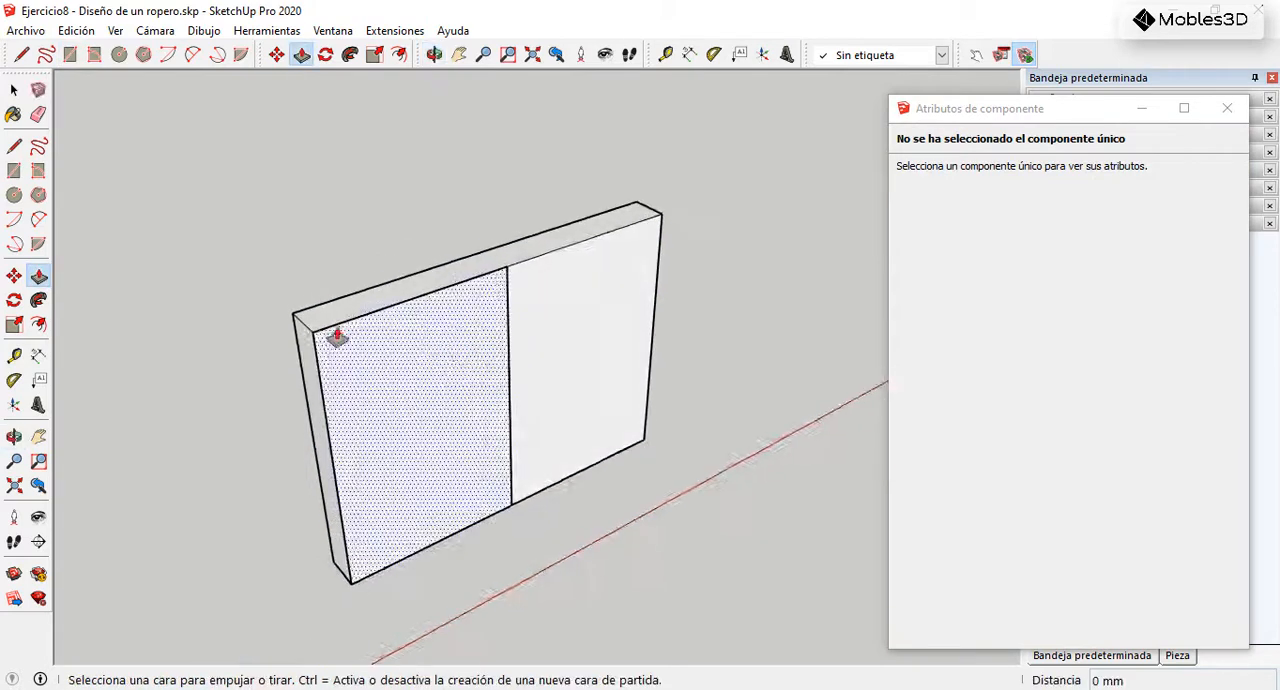
scroll(421, 362, "up", 3)
left_click(421, 362)
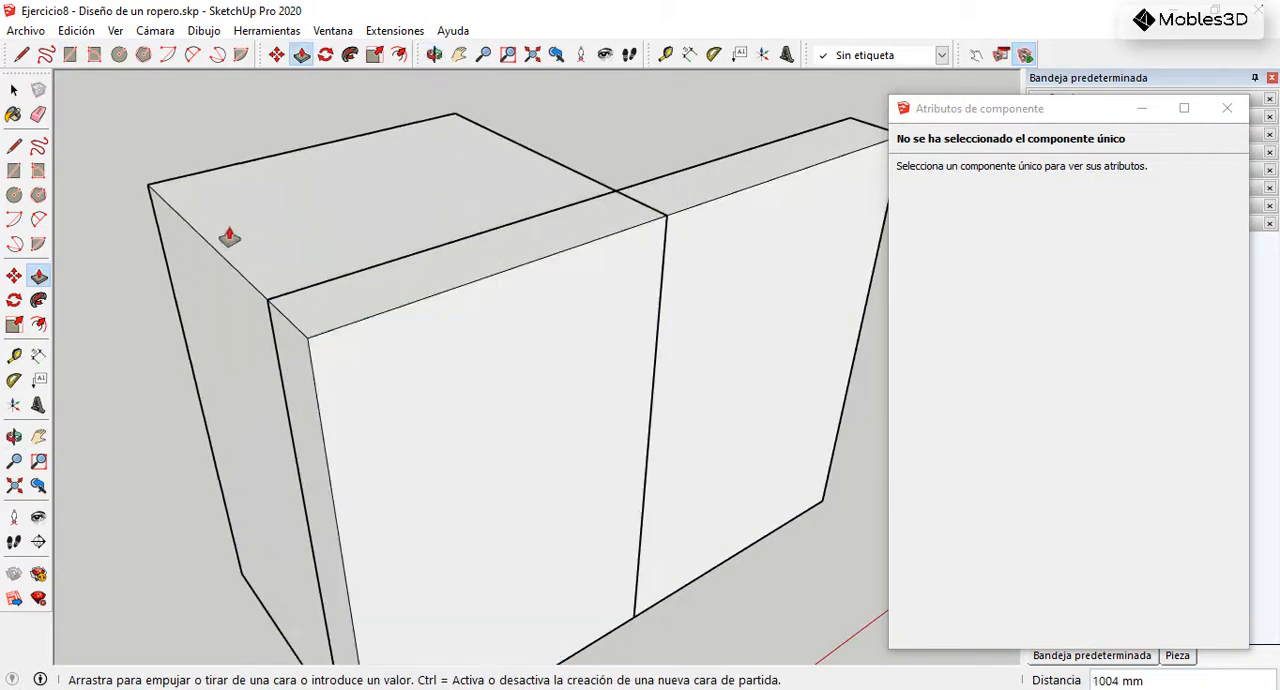
key("Return")
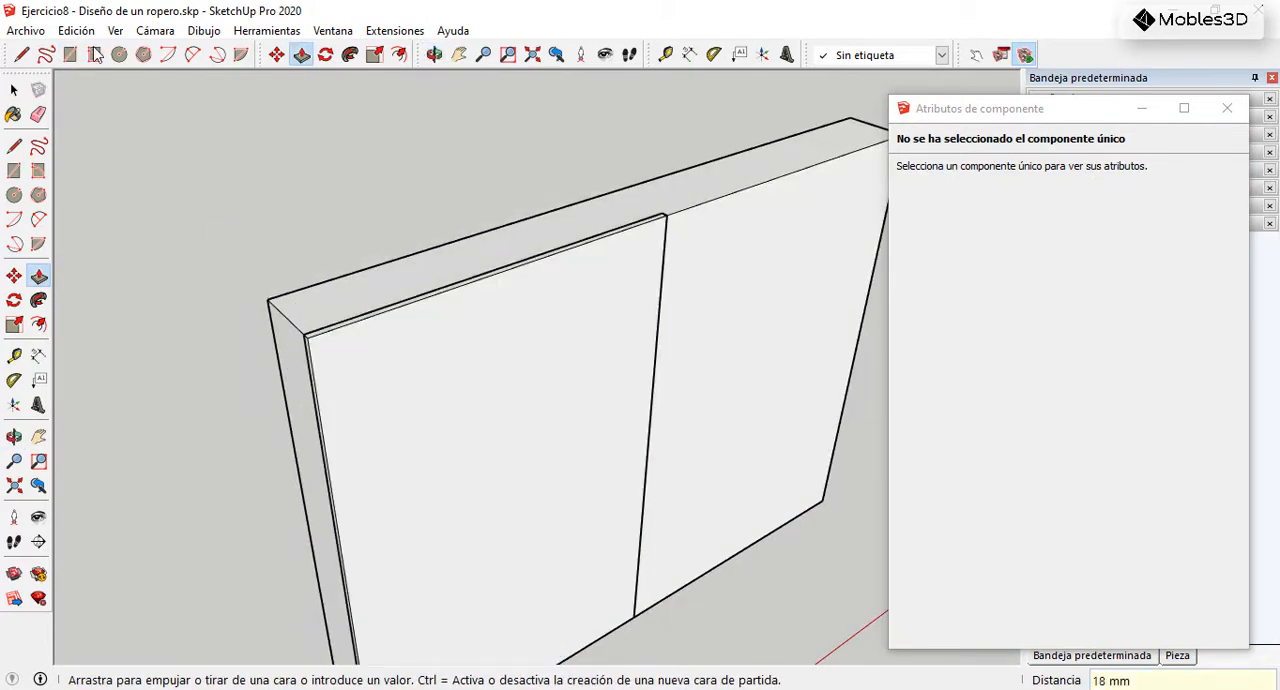
Step: Make the whole left door panel a component with the default settings
left_click(13, 91)
left_click(540, 284)
right_click(540, 284)
left_click(643, 421)
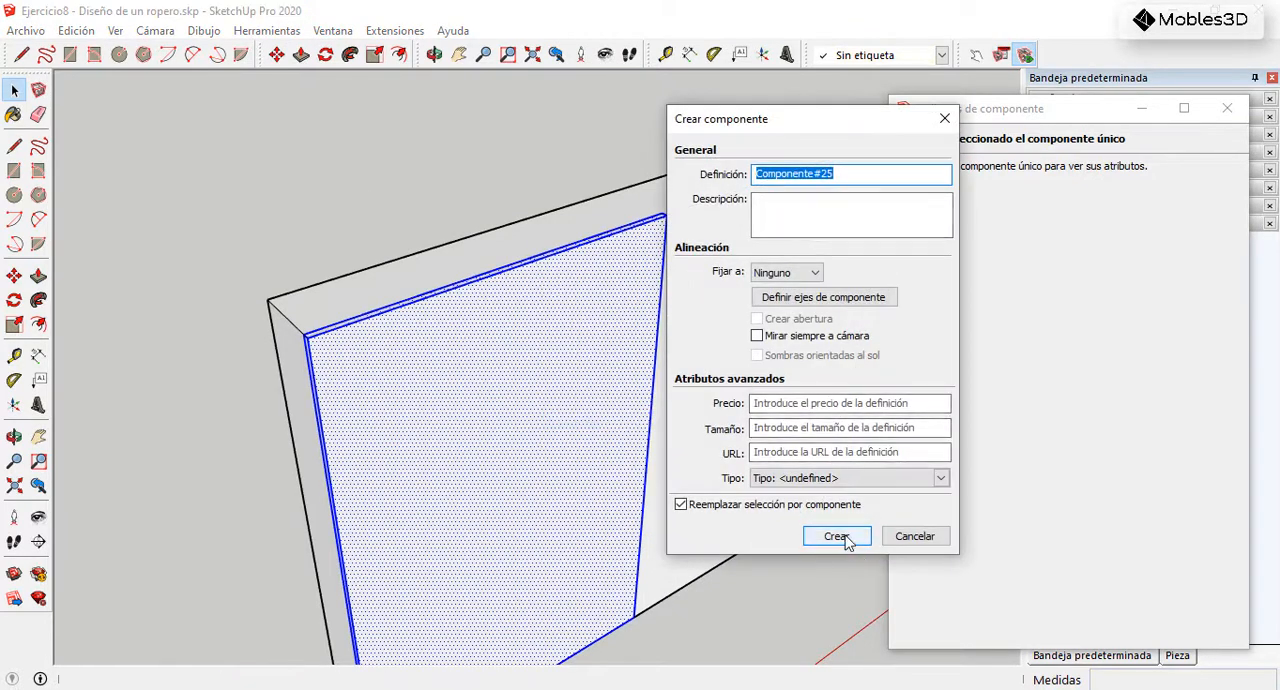
left_click(845, 541)
Step: Copy the door panel 1000 mm sideways so it covers the right half of the box's front
middle_click_drag(449, 320, 446, 357)
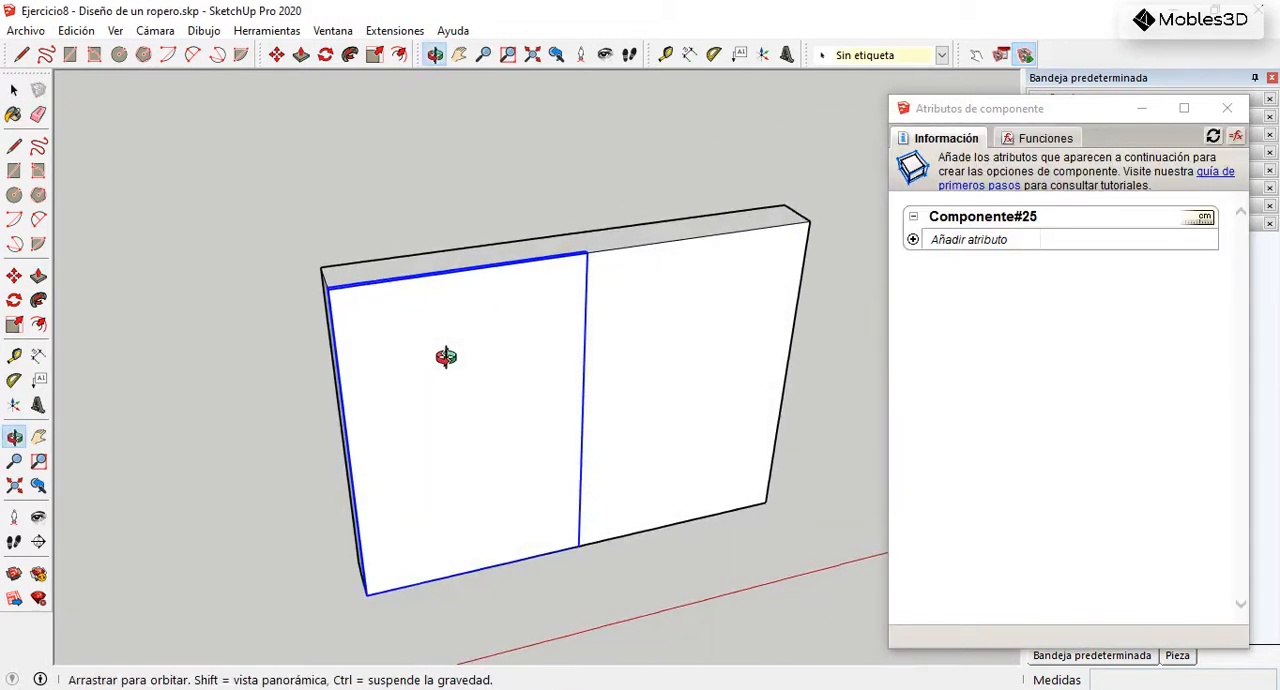
left_click(14, 276)
scroll(583, 260, "up", 4)
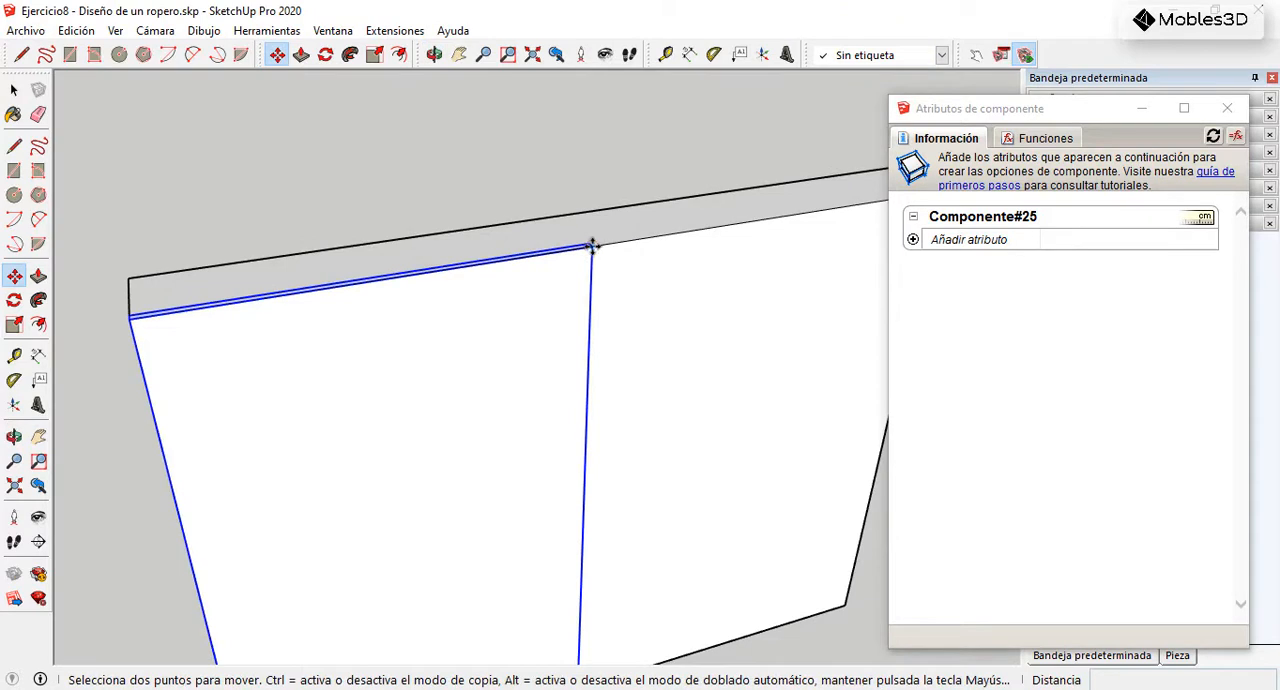
left_click(592, 246)
key("ctrl")
scroll(551, 281, "down", 4)
scroll(737, 212, "up", 5)
left_click(741, 229)
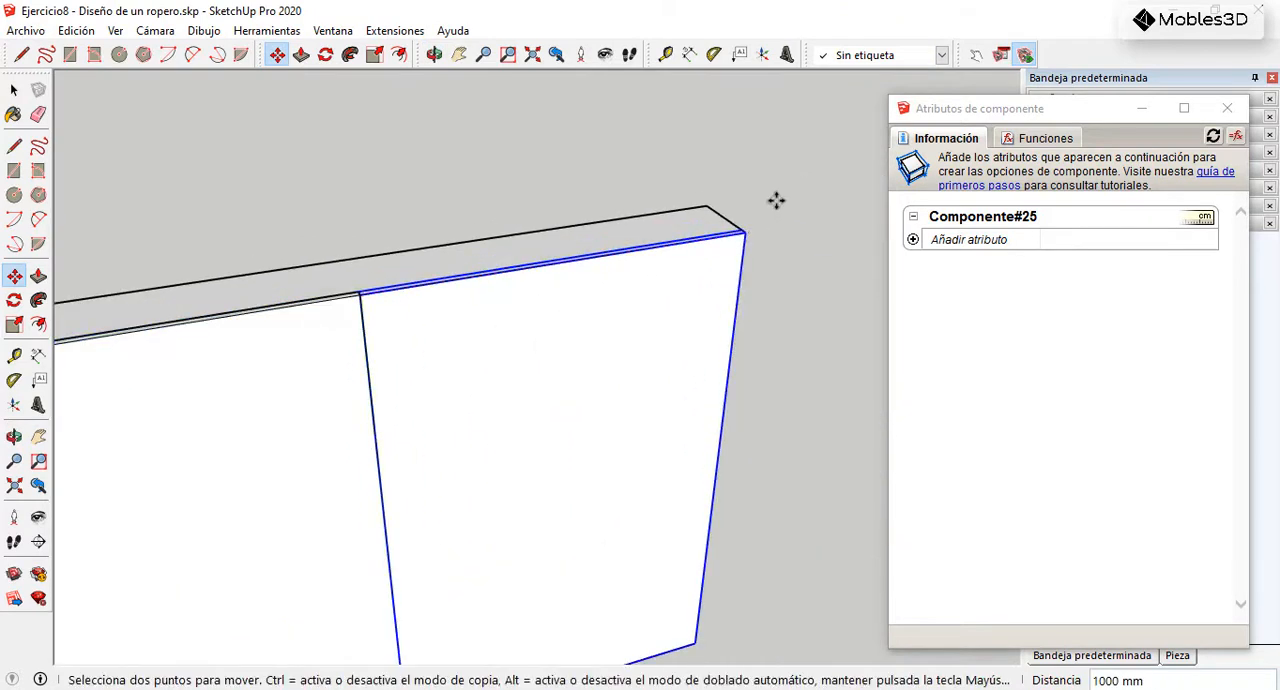
Step: Move the right door panel back 18 mm behind the left one, plus a further 3 mm for clearance
scroll(733, 241, "up", 2)
middle_click_drag(784, 231, 309, 451)
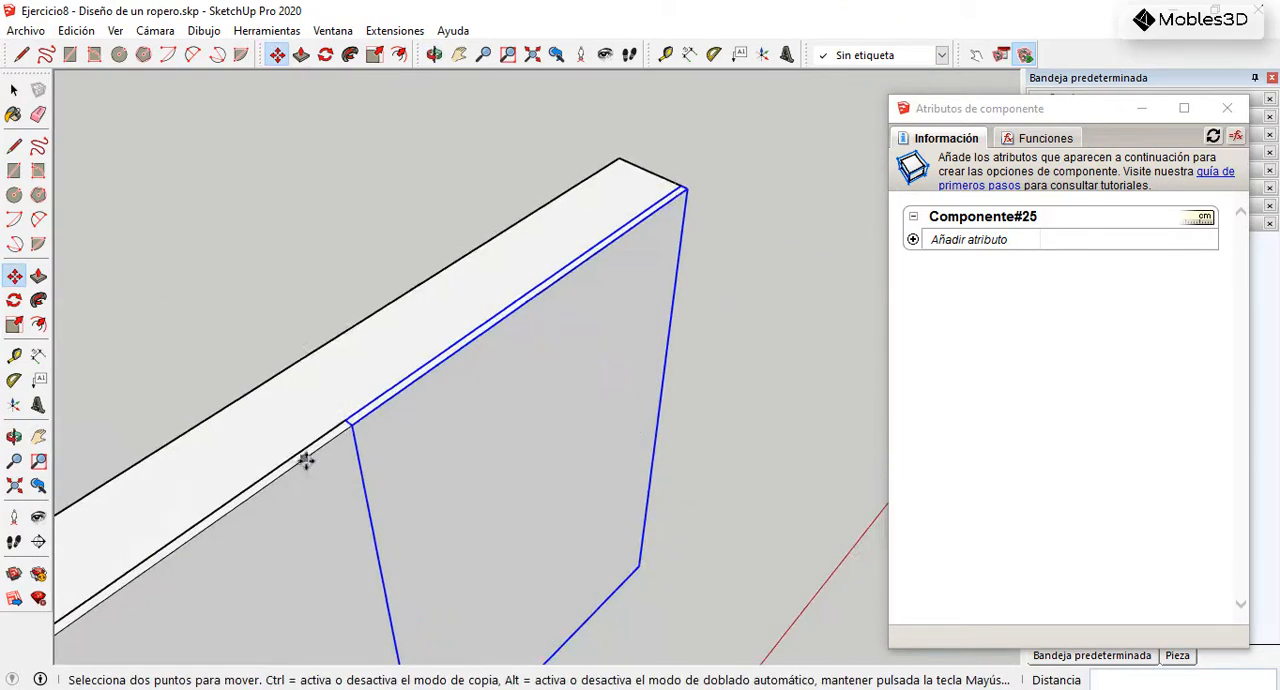
scroll(371, 403, "up", 3)
left_click(398, 390)
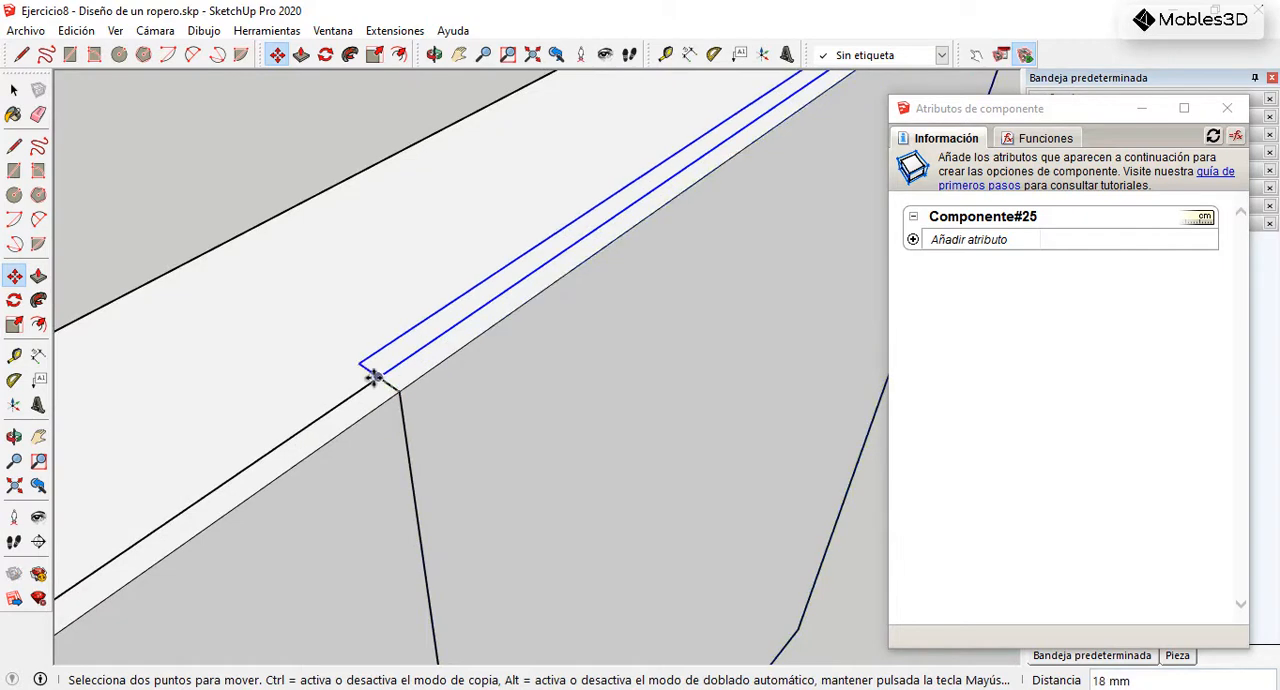
scroll(378, 375, "up", 2)
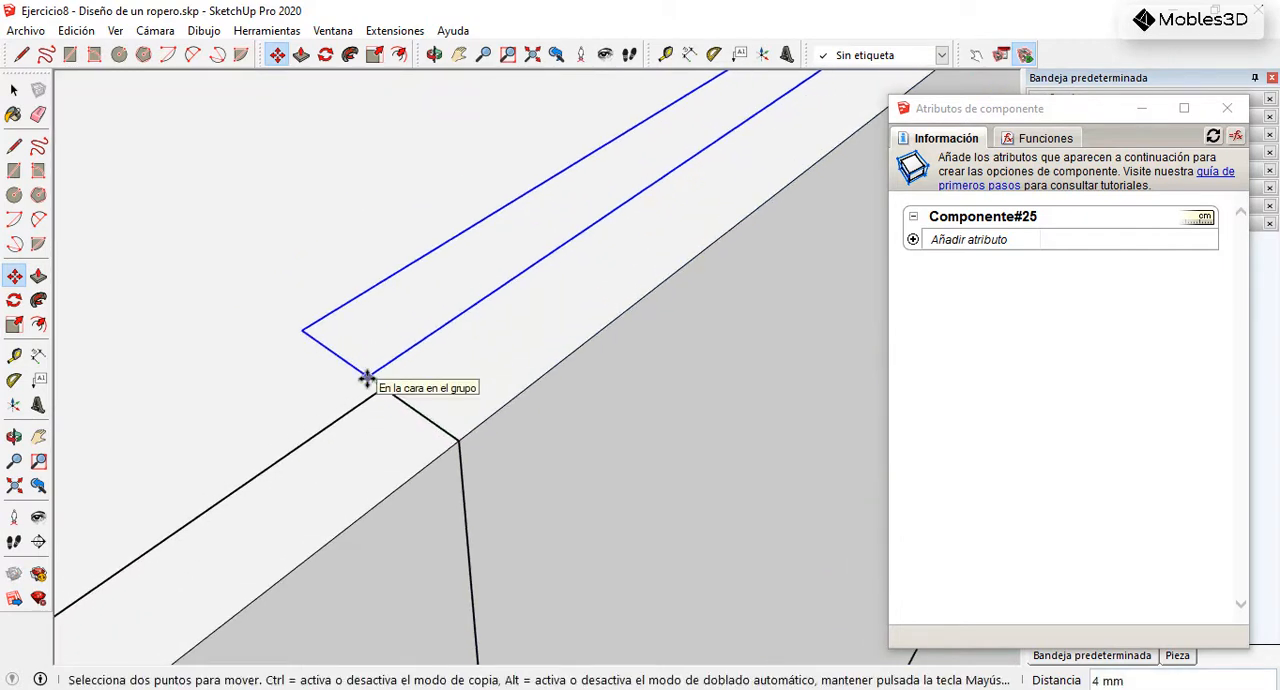
key("Return")
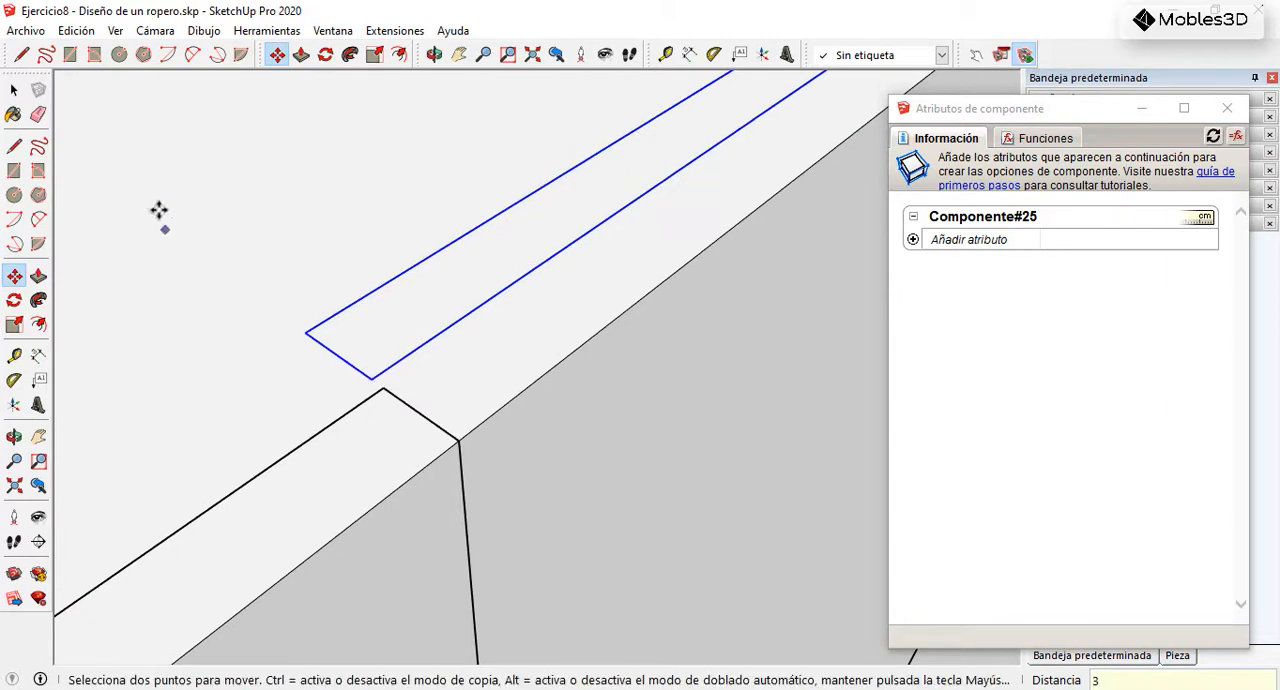
Step: Edit the left door component and extend its inner side face 15 mm so the two doors overlap
left_click(14, 92)
scroll(404, 300, "down", 3)
middle_click_drag(494, 430, 115, 385)
scroll(457, 298, "up", 1)
left_click(492, 302)
scroll(491, 303, "up", 1)
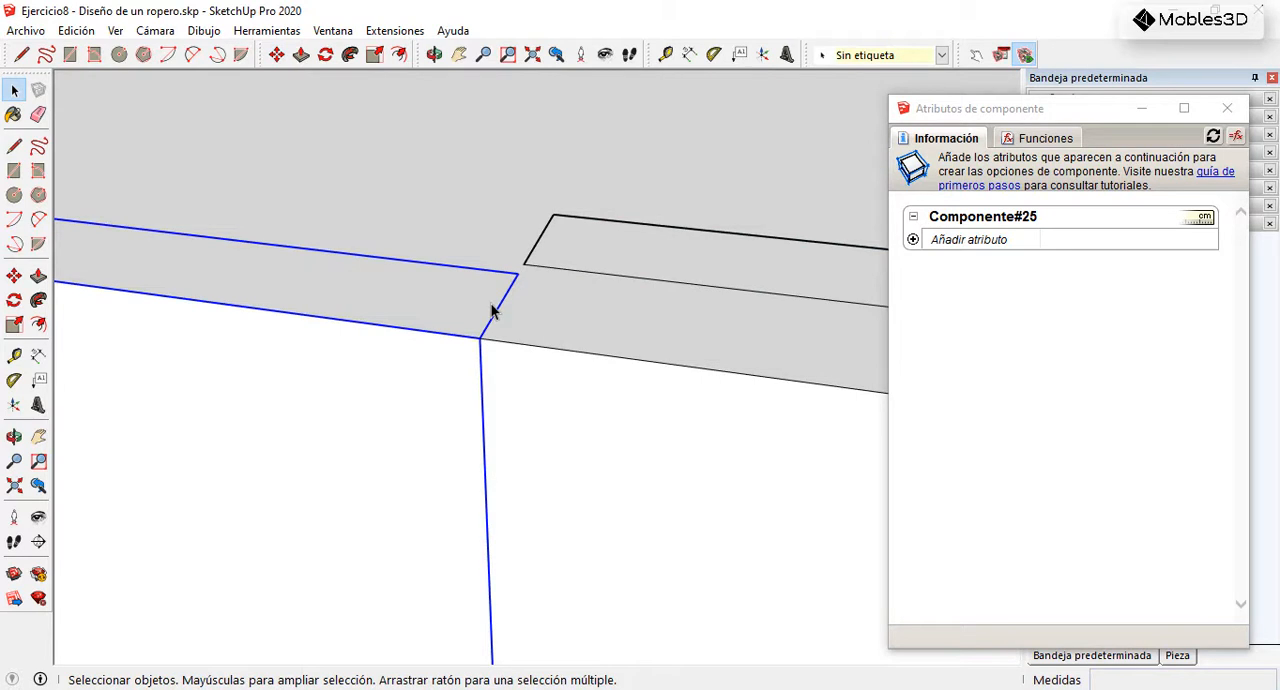
double_click(492, 311)
left_click(38, 276)
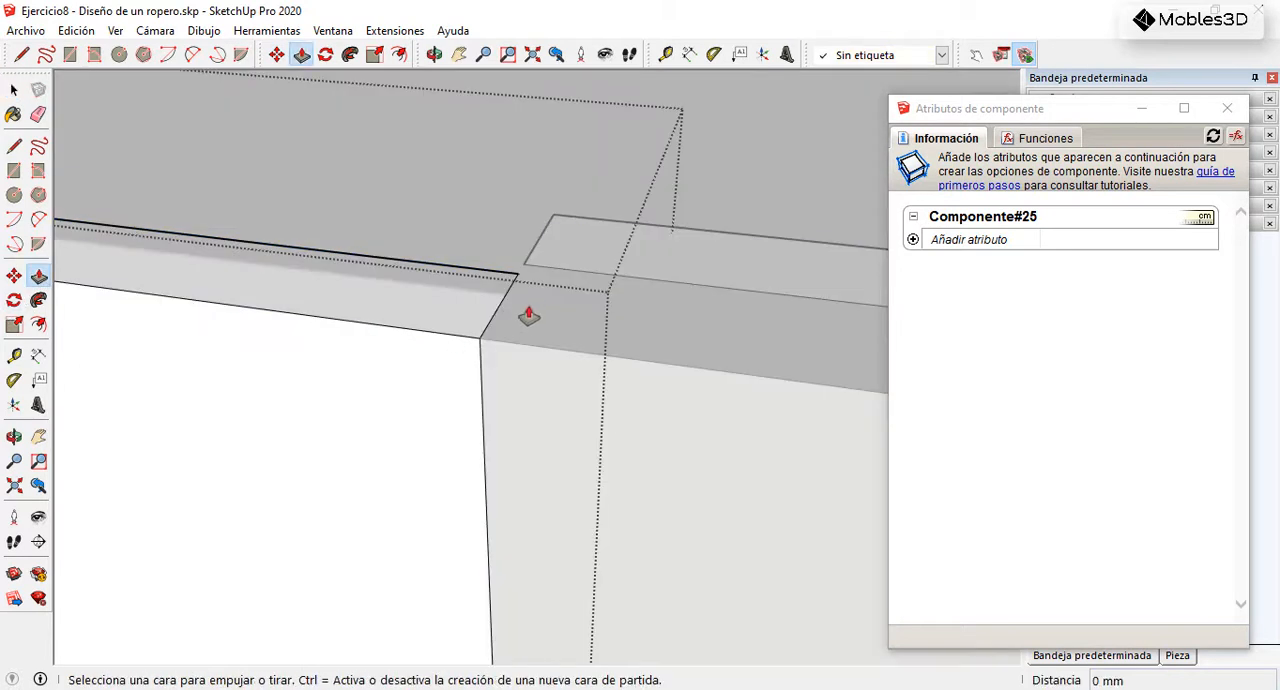
left_click(506, 327)
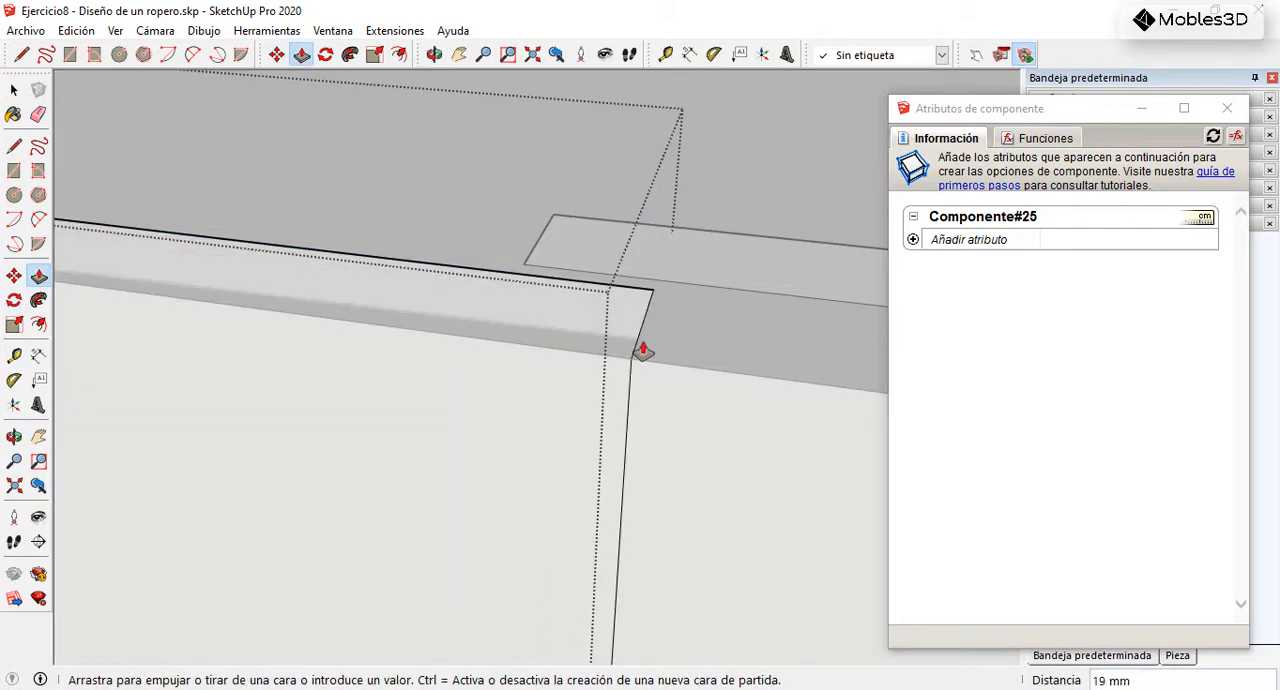
type("15")
key("Return")
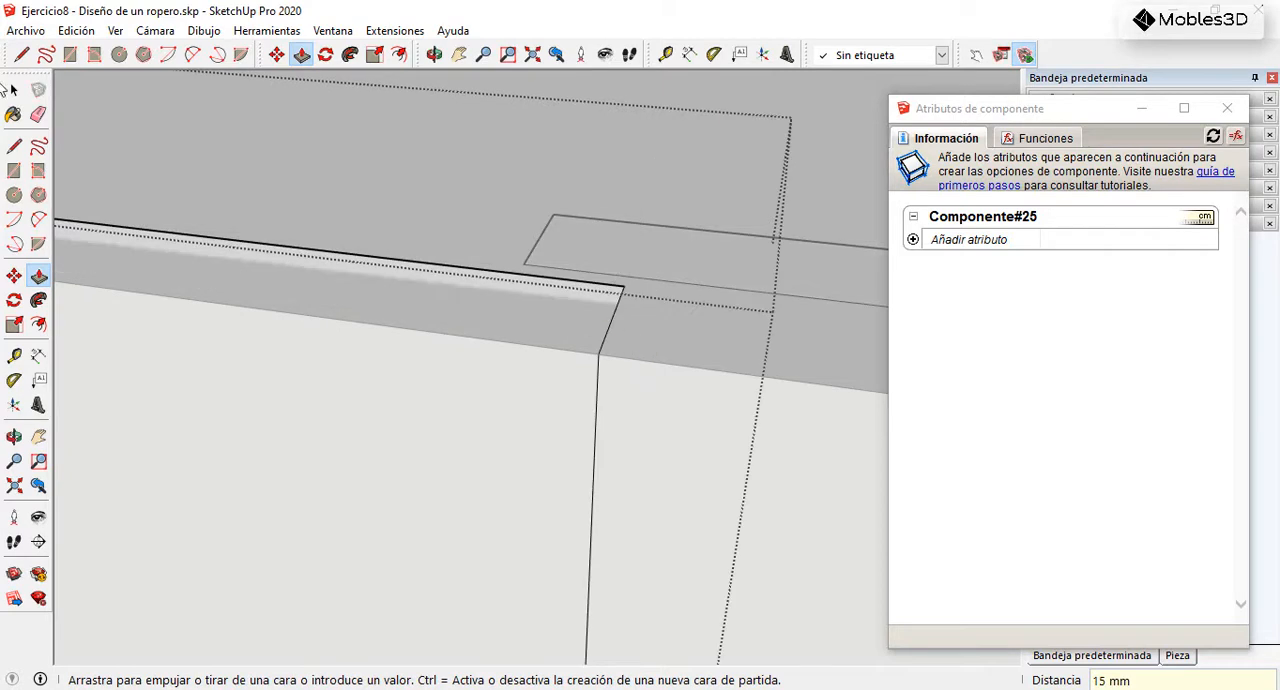
left_click(15, 91)
scroll(250, 268, "down", 6)
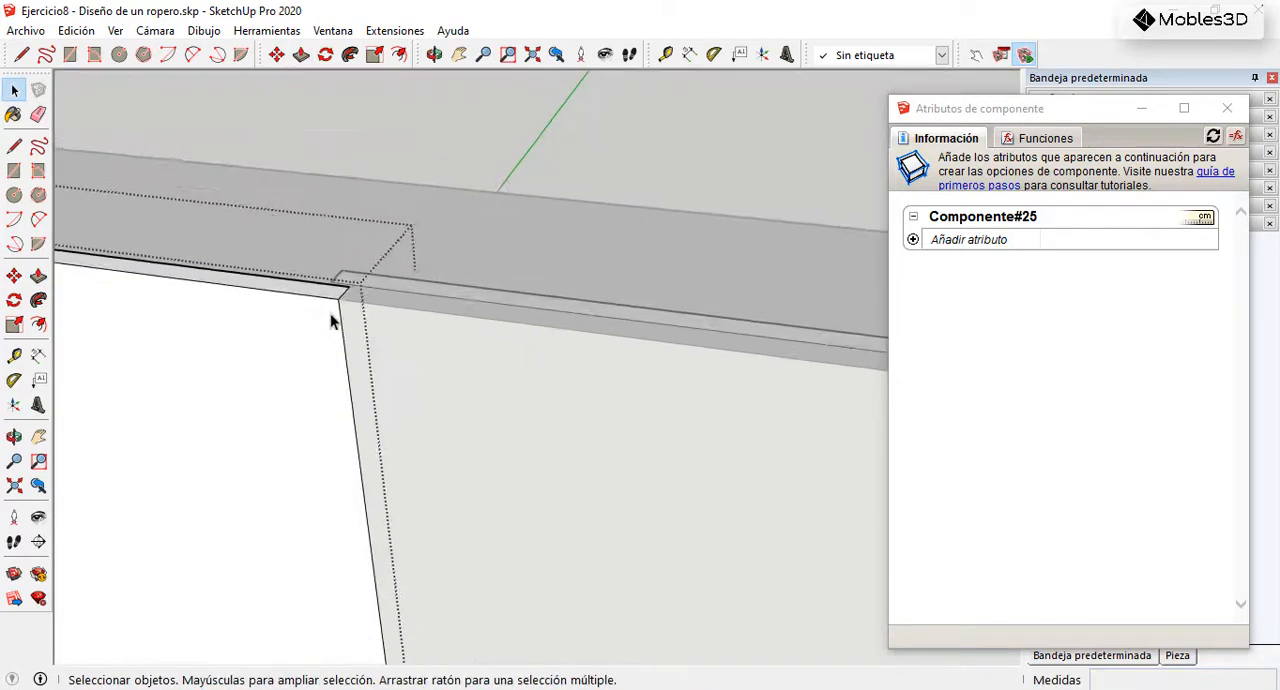
Step: Move the right door sideways from its outer front corner so its outer edge is flush with the box's side
scroll(331, 318, "down", 5)
left_click(651, 224)
scroll(637, 330, "up", 5)
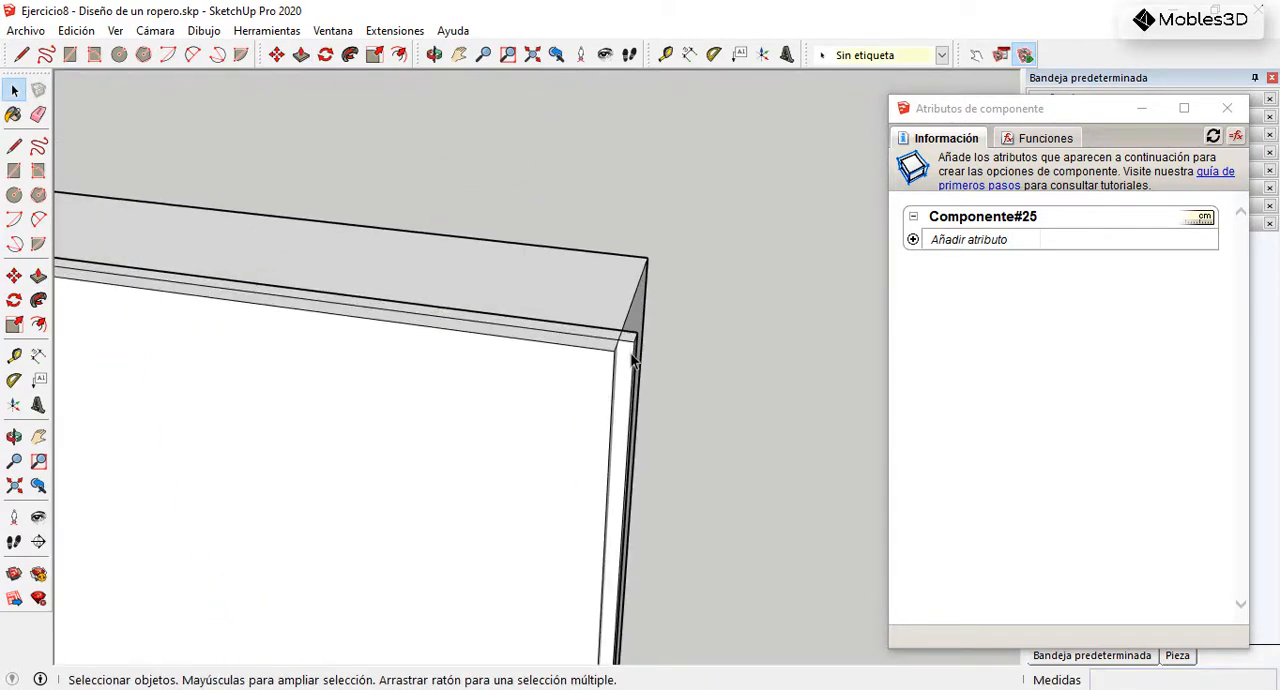
scroll(632, 352, "up", 2)
left_click(151, 326)
key("m")
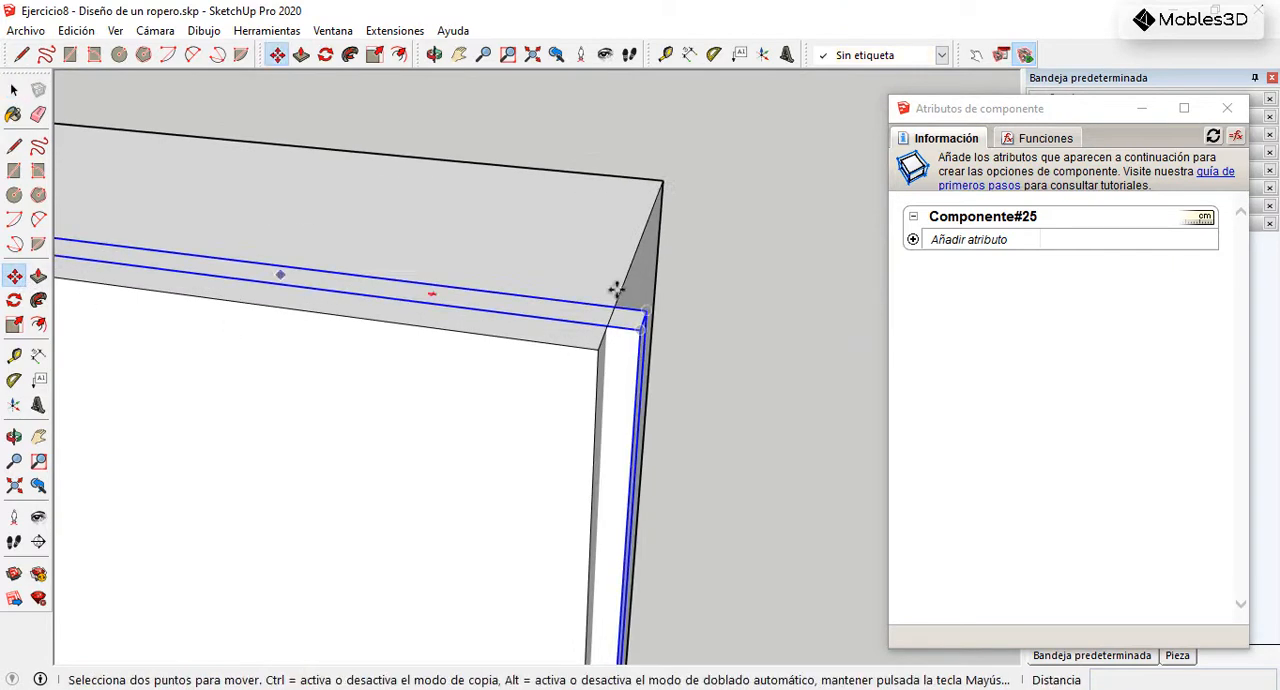
scroll(640, 323, "up", 4)
scroll(651, 306, "down", 4)
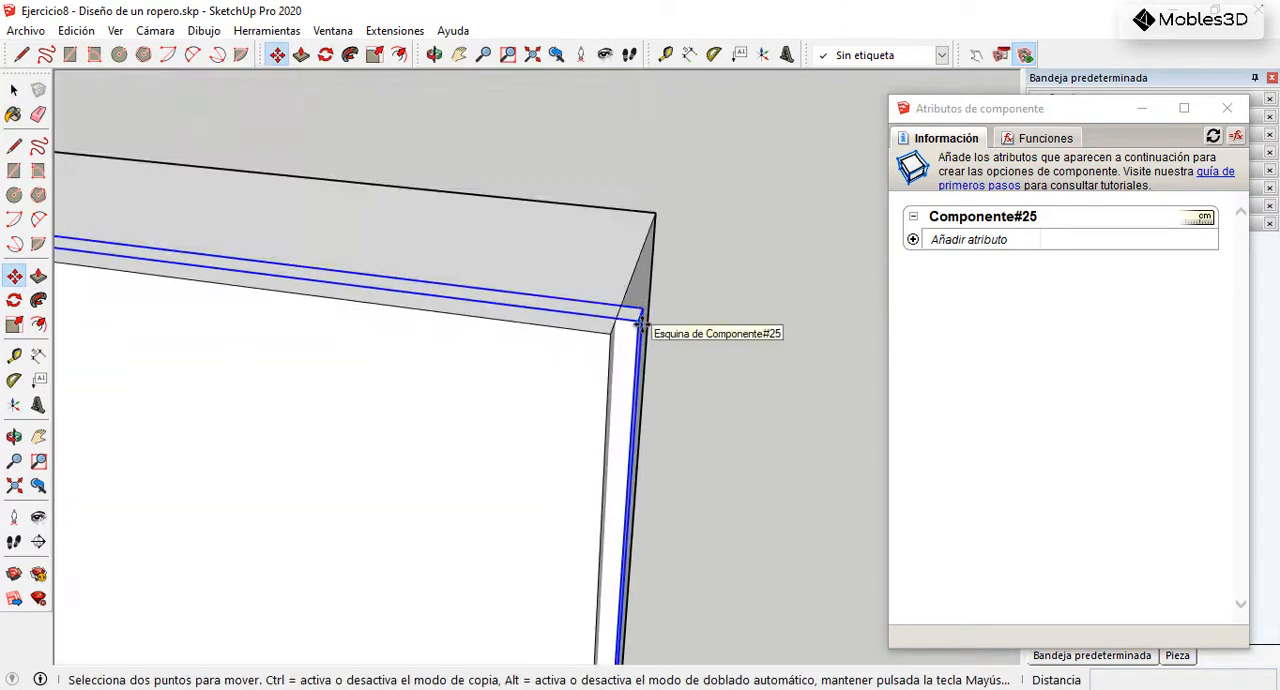
left_click(640, 322)
scroll(607, 314, "up", 2)
left_click(622, 309)
scroll(714, 348, "down", 5)
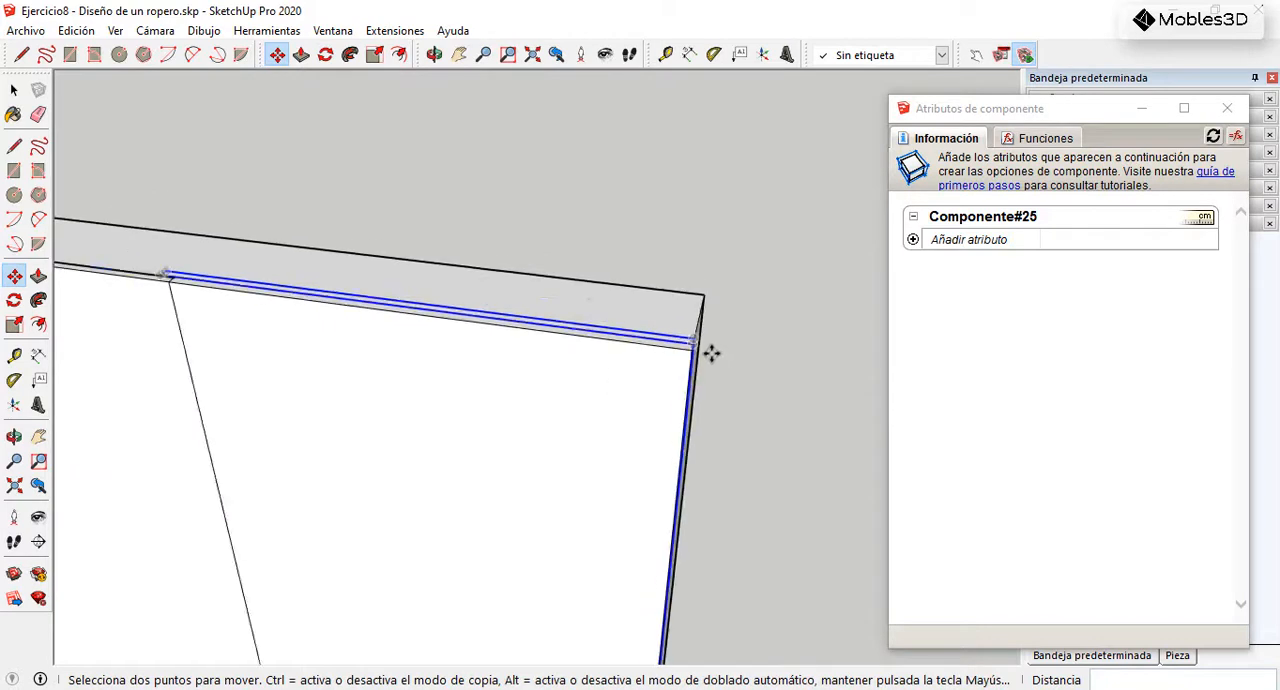
scroll(714, 352, "down", 4)
Step: Make the right door component unique so it is independent of the left door
middle_click_drag(411, 331, 711, 363)
scroll(483, 371, "up", 5)
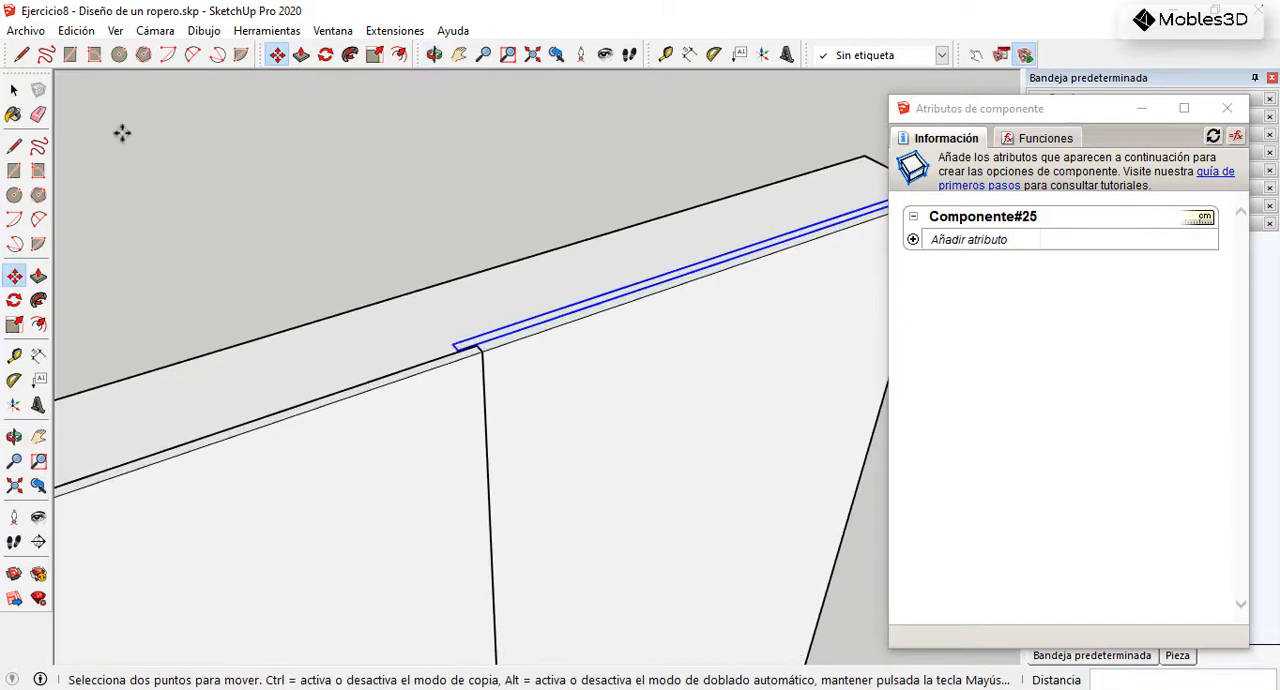
left_click(14, 90)
scroll(469, 364, "up", 2)
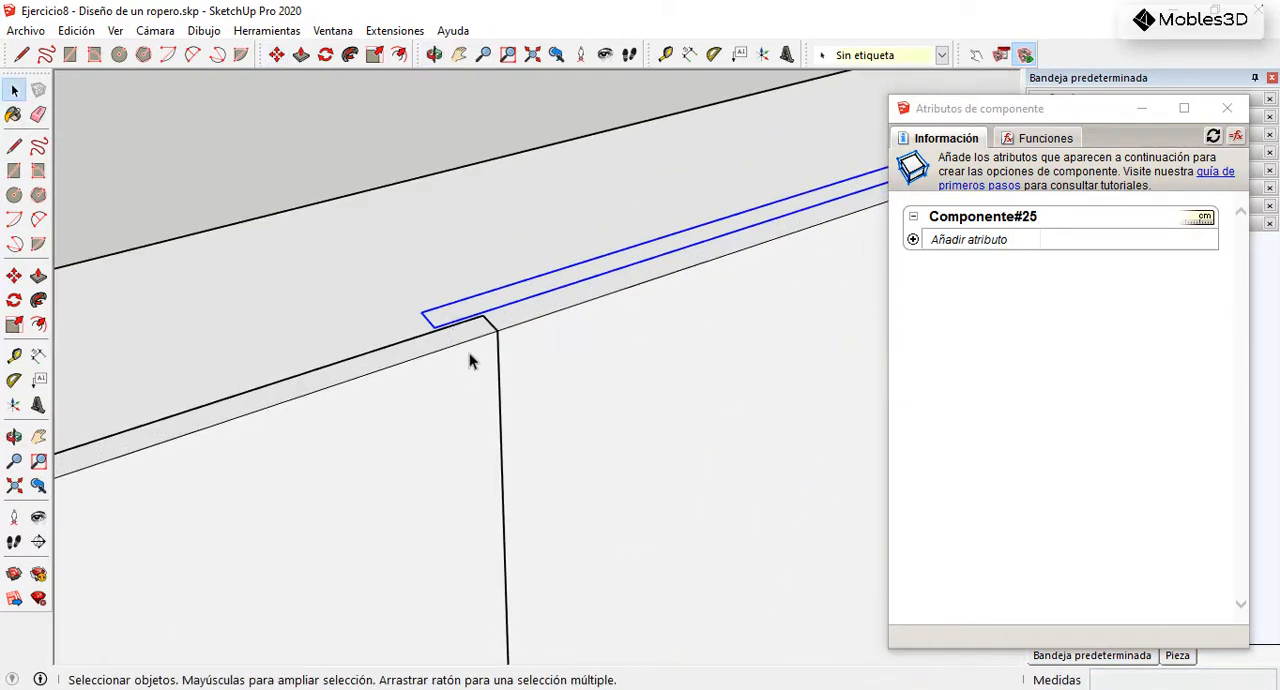
right_click(532, 302)
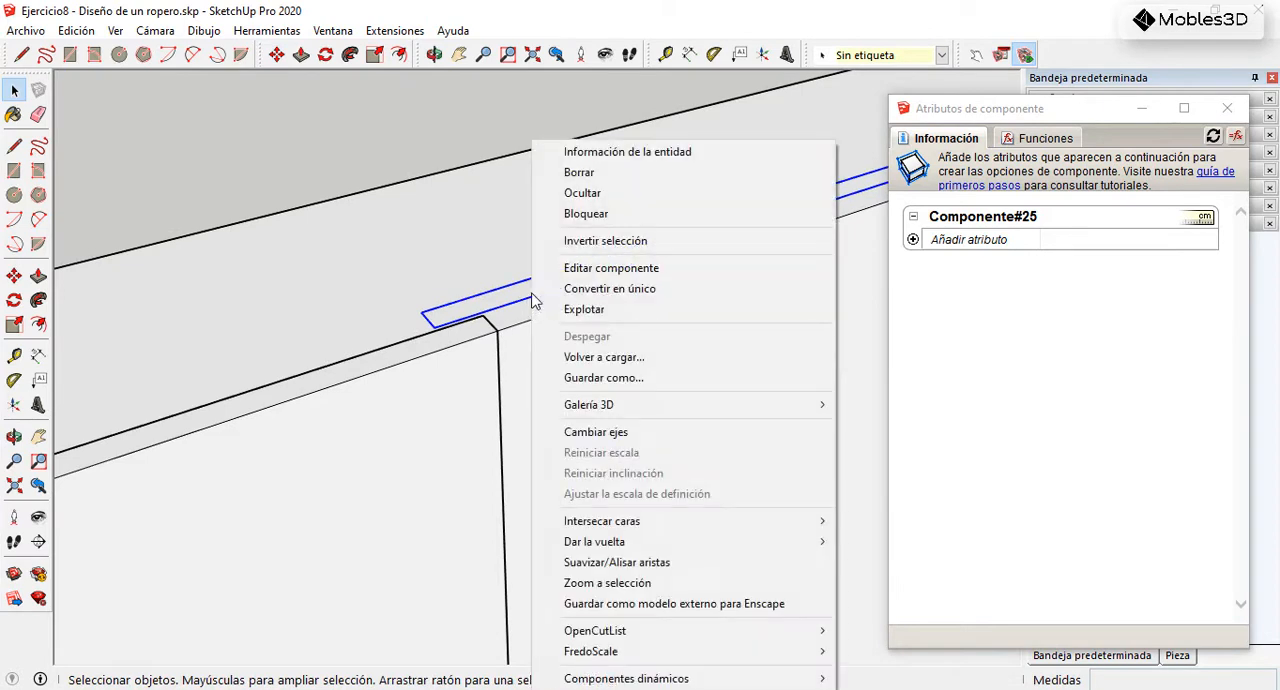
left_click(587, 291)
scroll(540, 188, "down", 5)
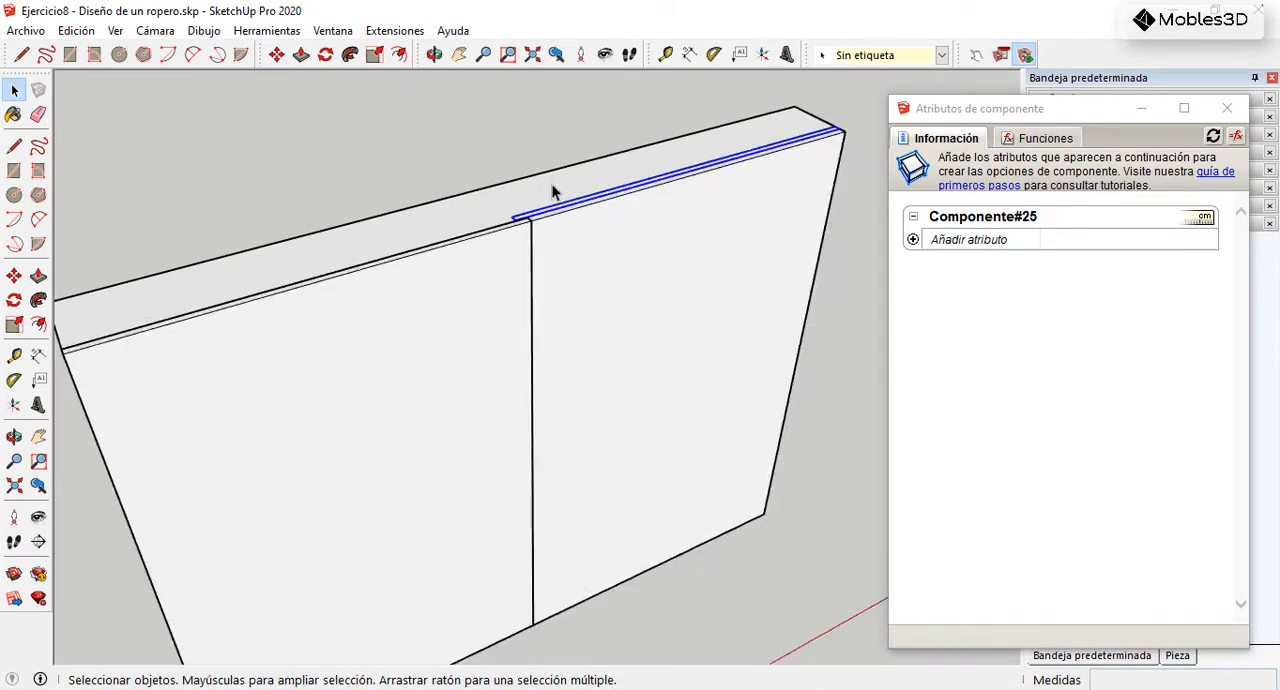
Step: Draw a 1500 × 200 mm rectangle over the box's left side and extrude it 18 mm outward as a side panel
middle_click_drag(352, 287, 103, 266)
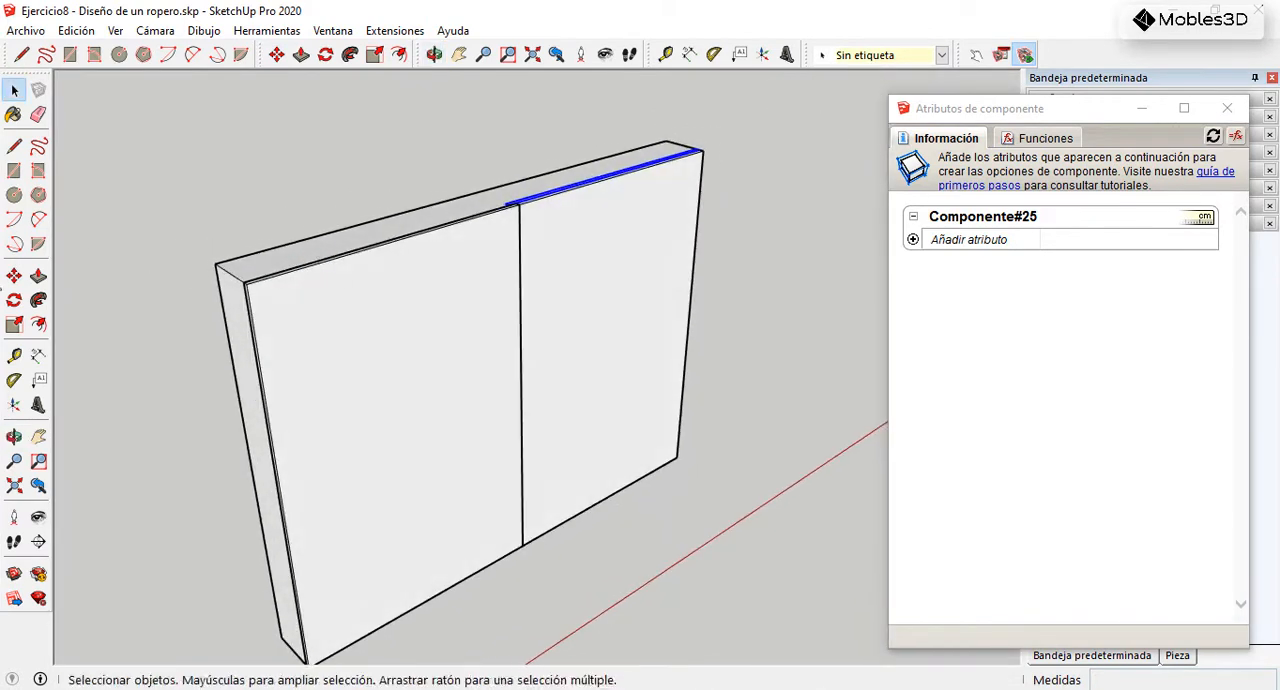
left_click(14, 170)
scroll(380, 523, "up", 5)
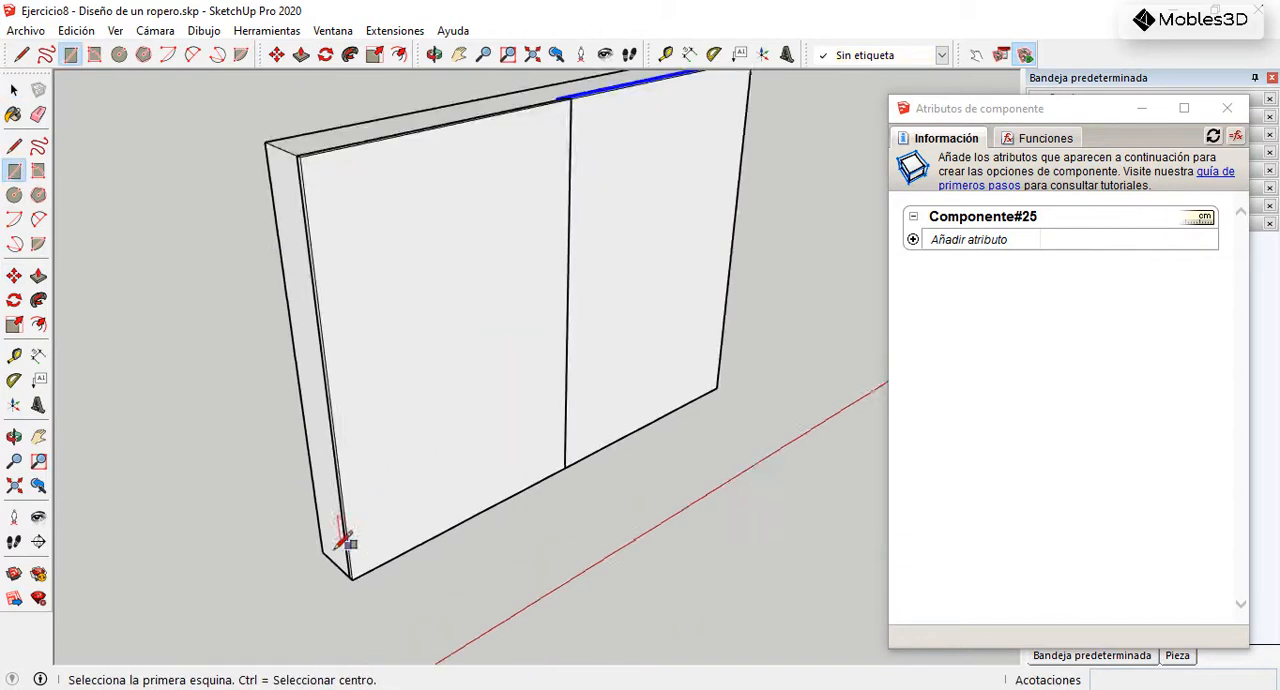
left_click(326, 540)
scroll(430, 525, "down", 5)
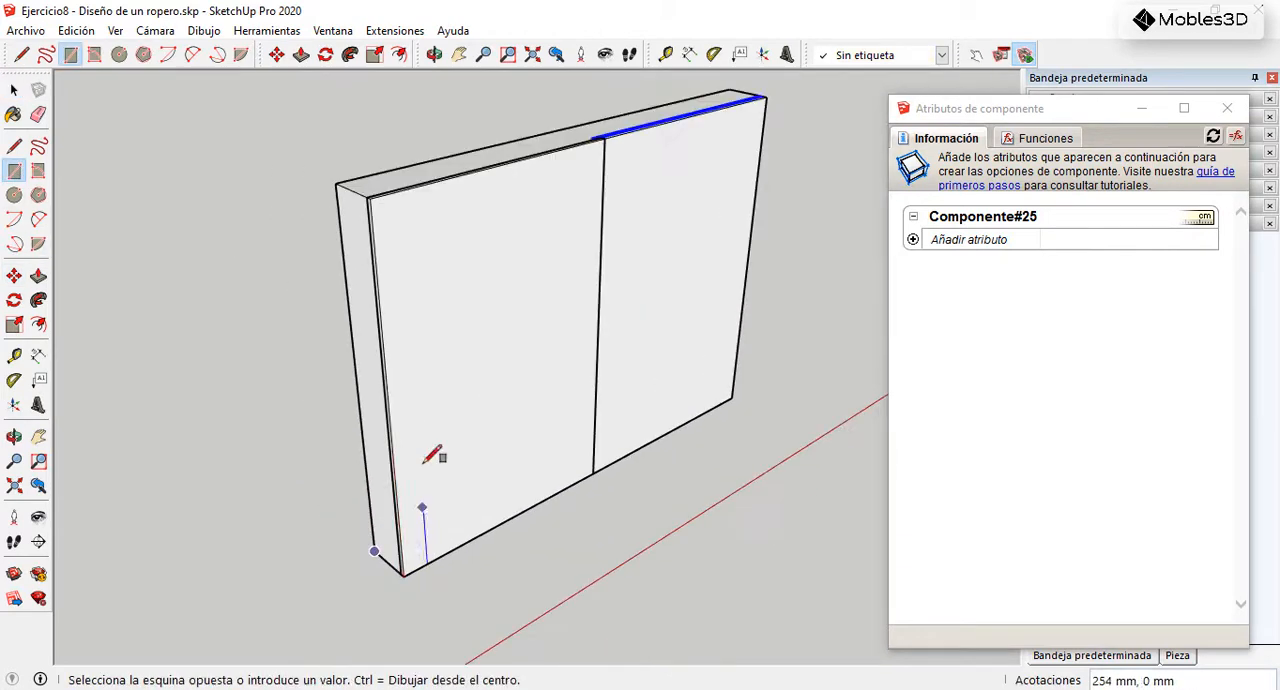
scroll(375, 165, "up", 5)
left_click(382, 254)
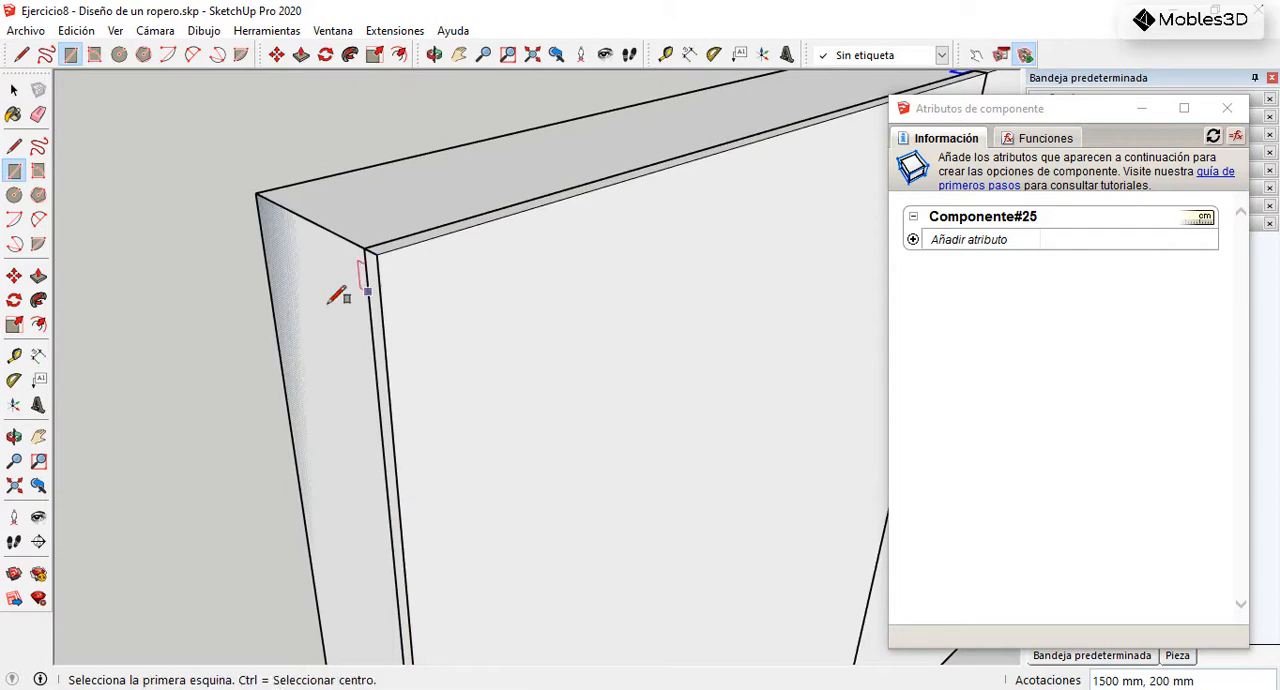
left_click(38, 277)
left_click(316, 297)
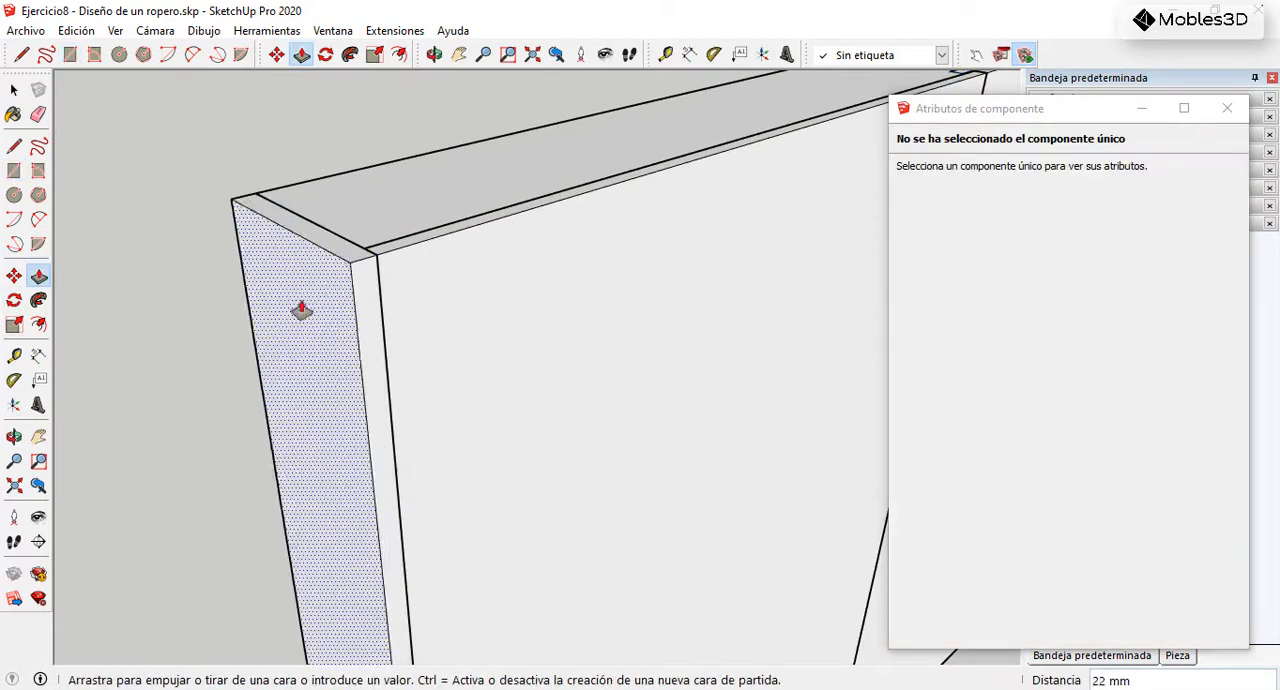
key("Return")
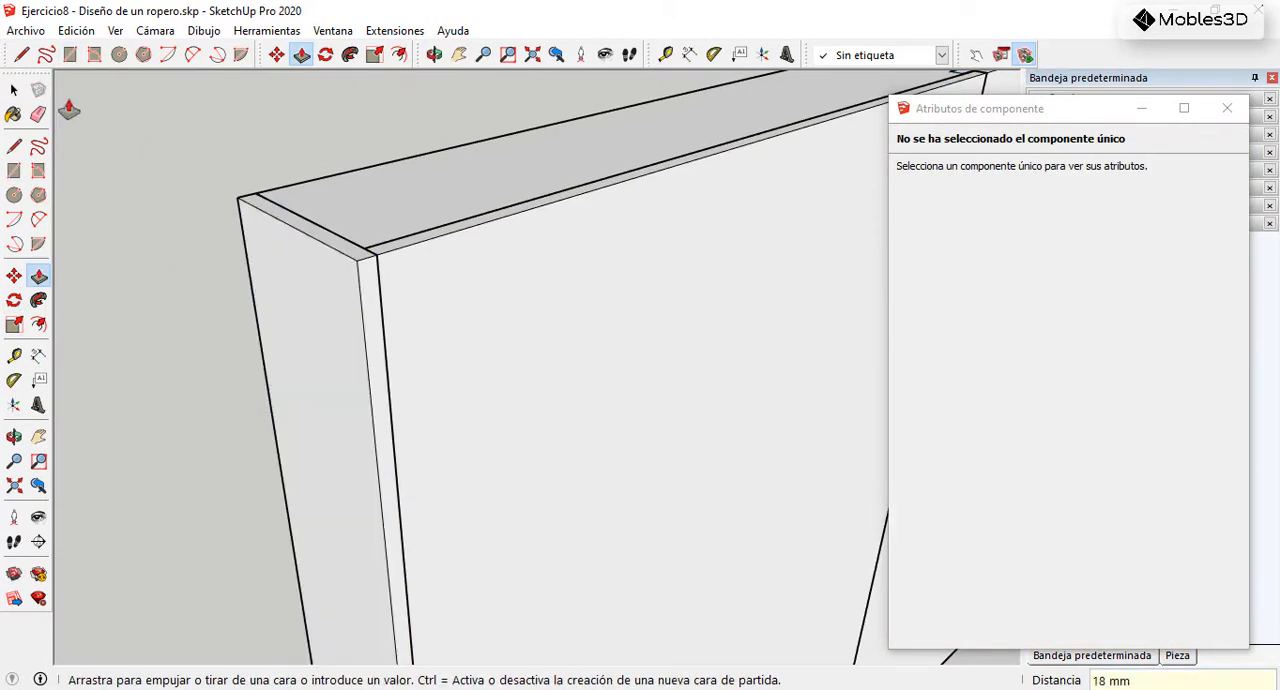
Step: Select the whole left side panel and make it a component with the default settings
left_click(13, 90)
triple_click(297, 309)
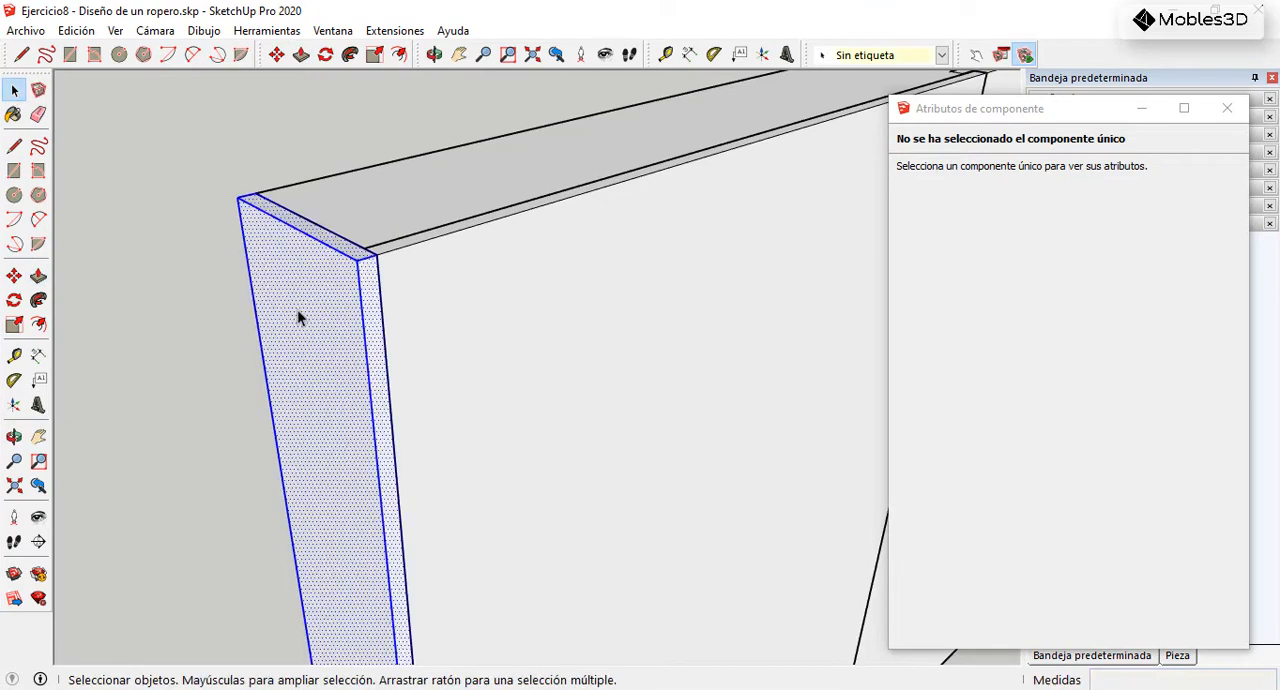
right_click(320, 286)
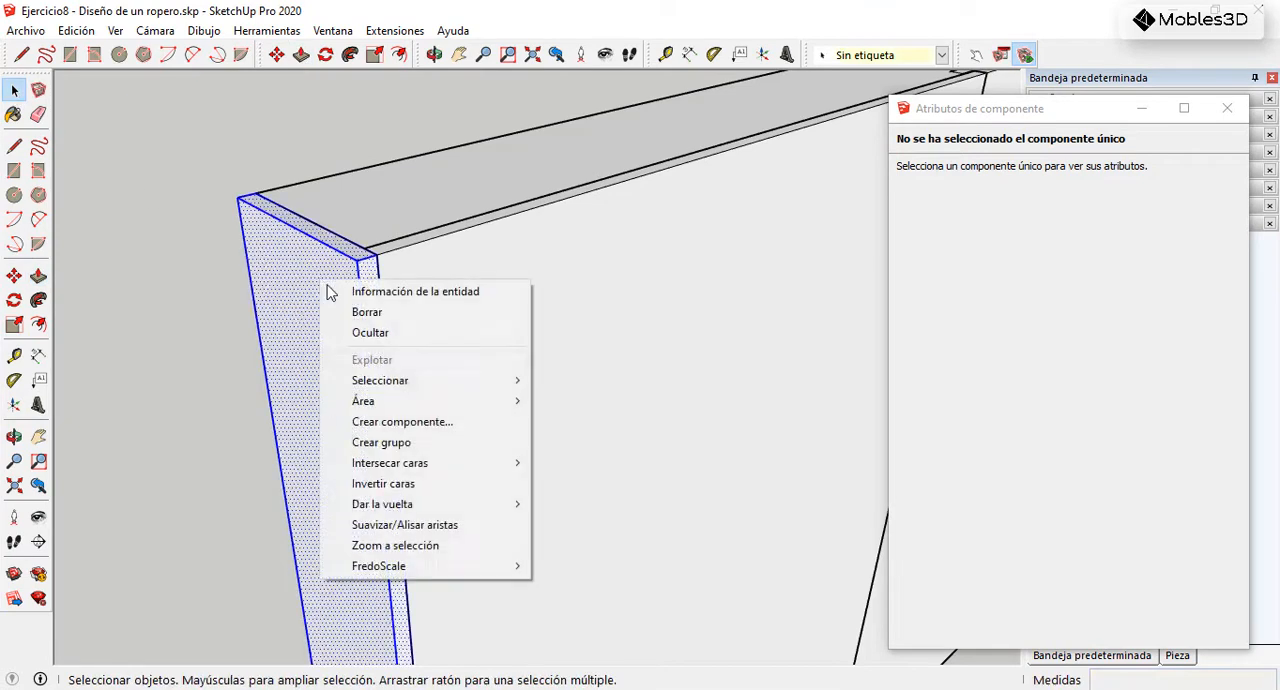
left_click(432, 426)
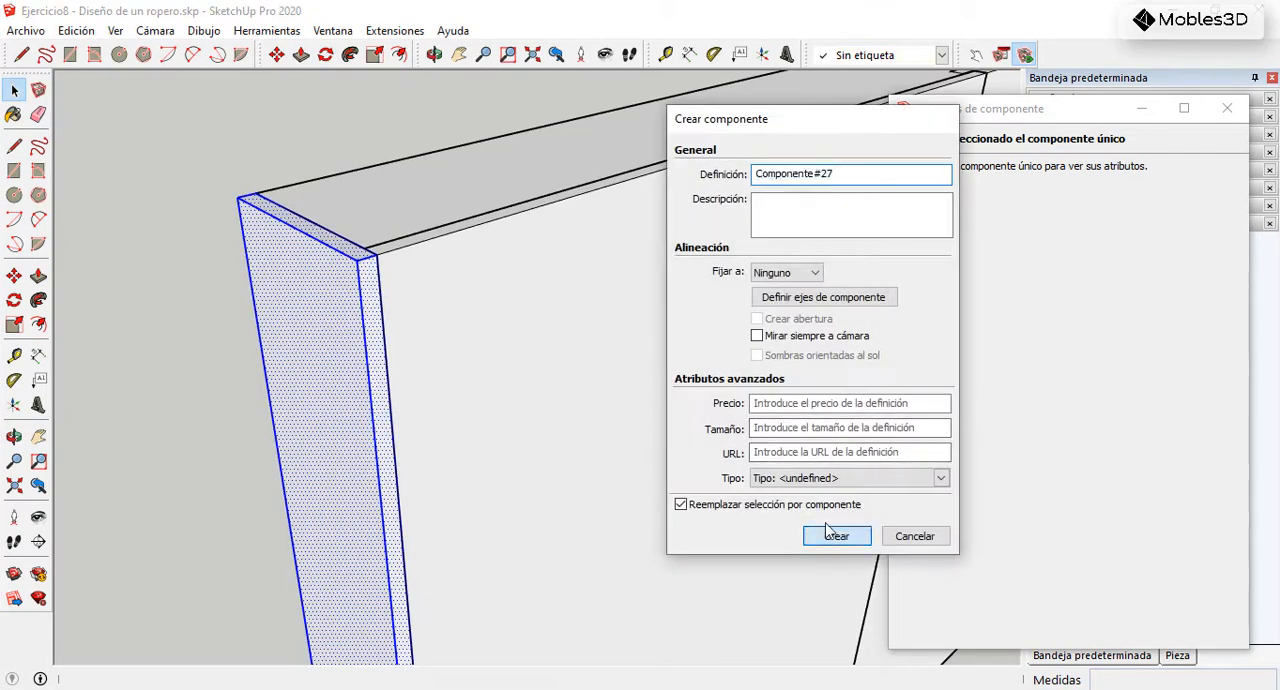
left_click(836, 537)
Step: Copy the side panel 2018 mm sideways, snapping it against the opposite side of the box
left_click(14, 276)
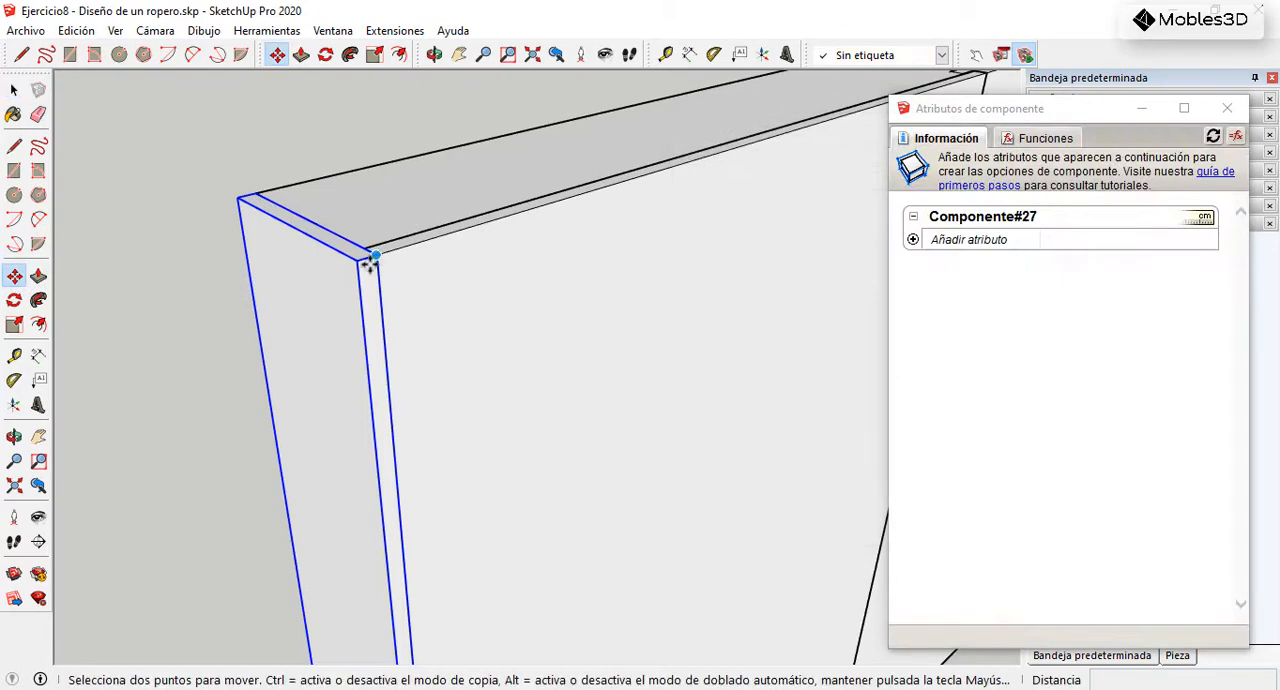
left_click(359, 262)
key("ctrl")
scroll(257, 306, "down", 5)
scroll(634, 178, "up", 5)
scroll(598, 204, "up", 3)
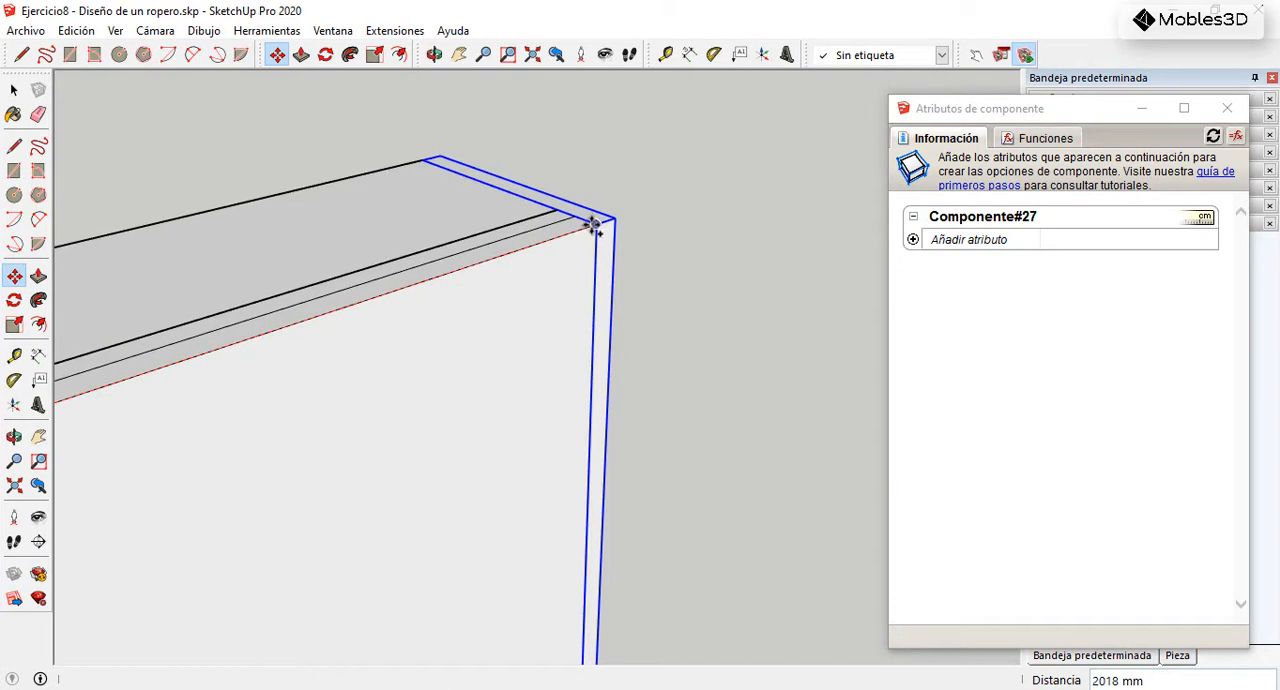
left_click(593, 226)
scroll(657, 219, "down", 3)
Step: Delete the box group, keeping the two doors and the side panels
left_click(14, 90)
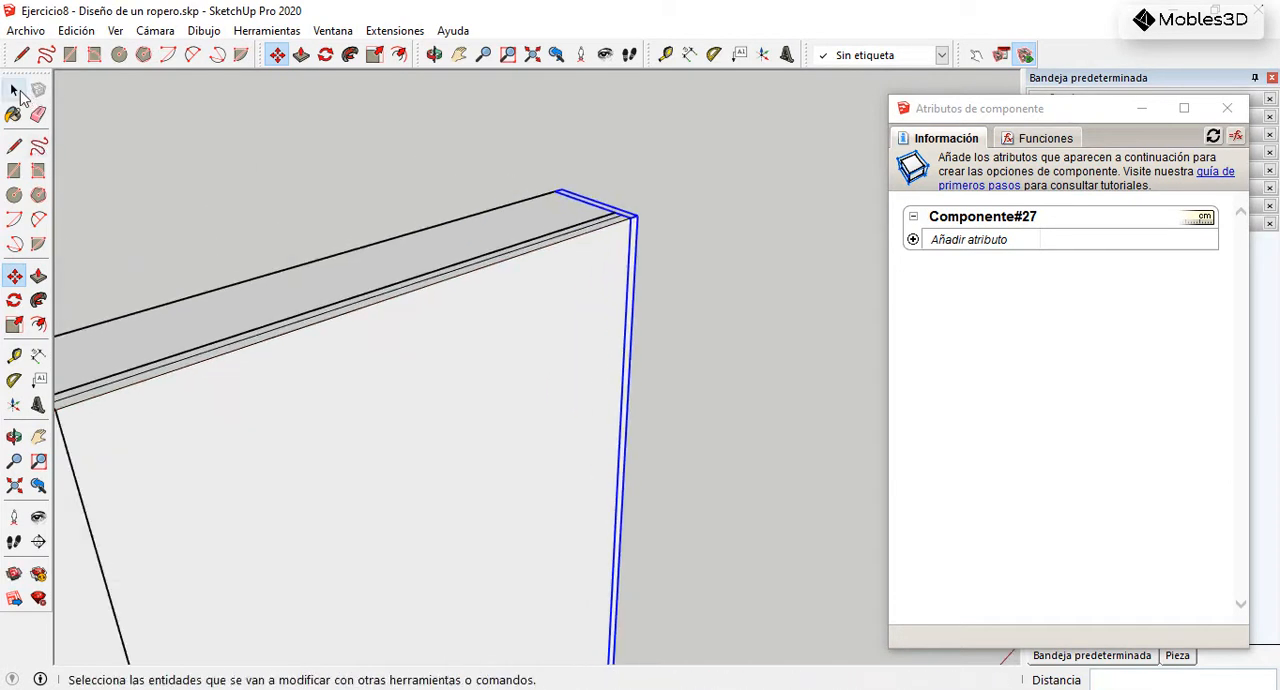
left_click(415, 287)
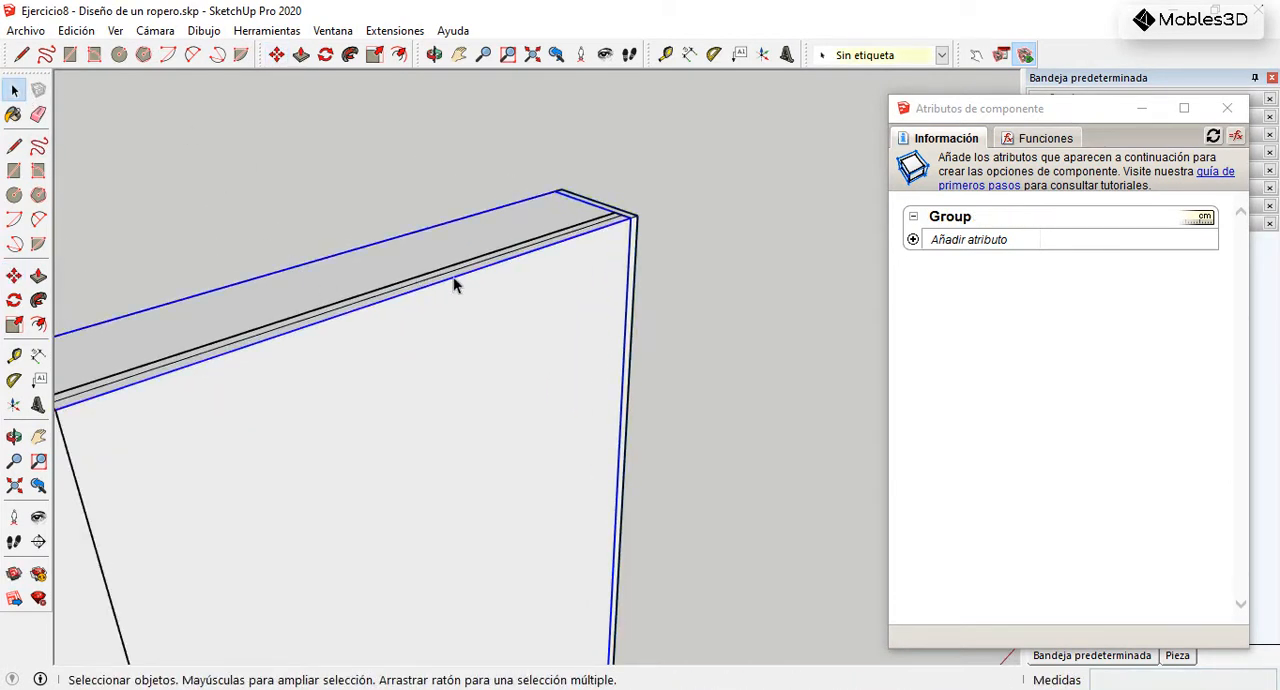
key("Delete")
scroll(736, 201, "down", 5)
Step: Select both sliding doors and combine them into one component with the default settings
middle_click_drag(612, 287, 525, 235)
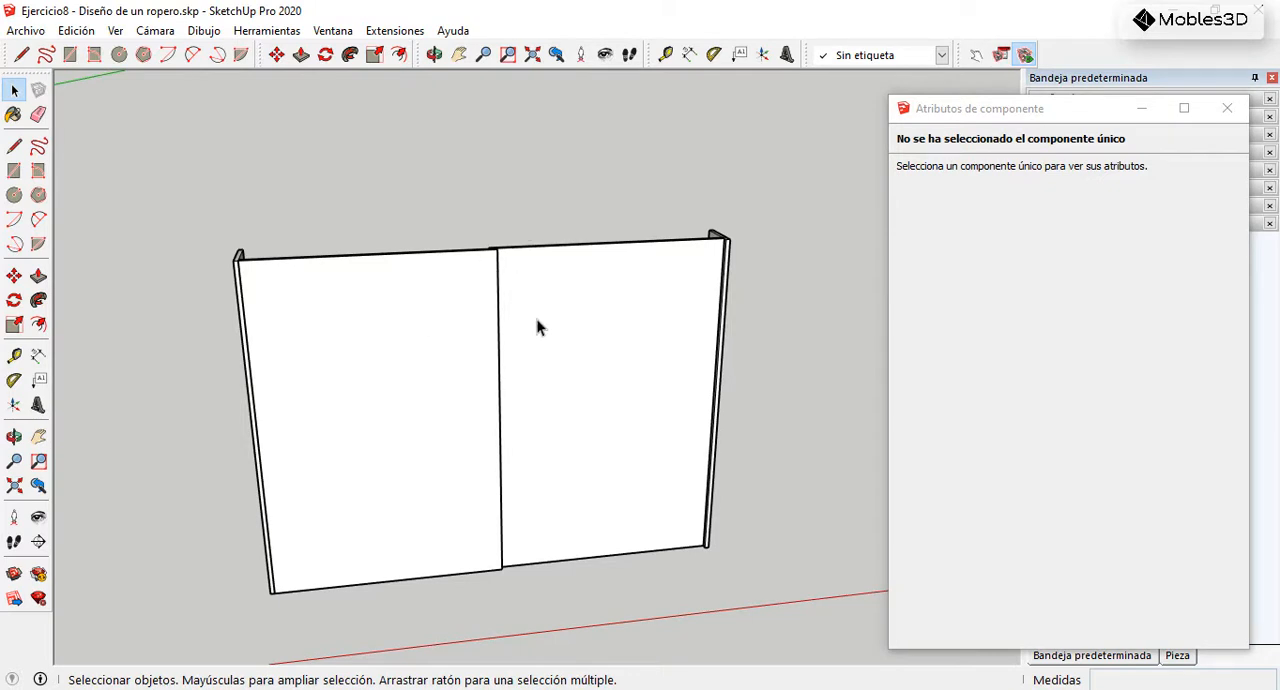
middle_click_drag(529, 317, 549, 252)
left_click_drag(430, 381, 417, 446)
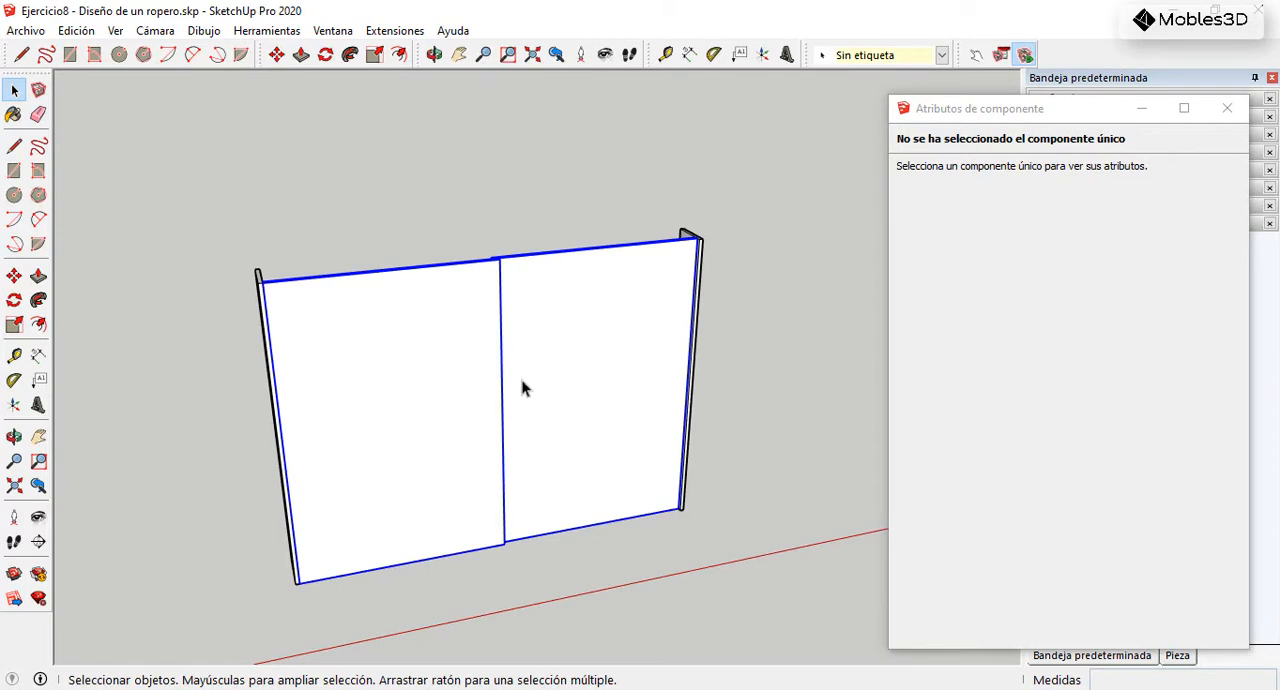
right_click(468, 286)
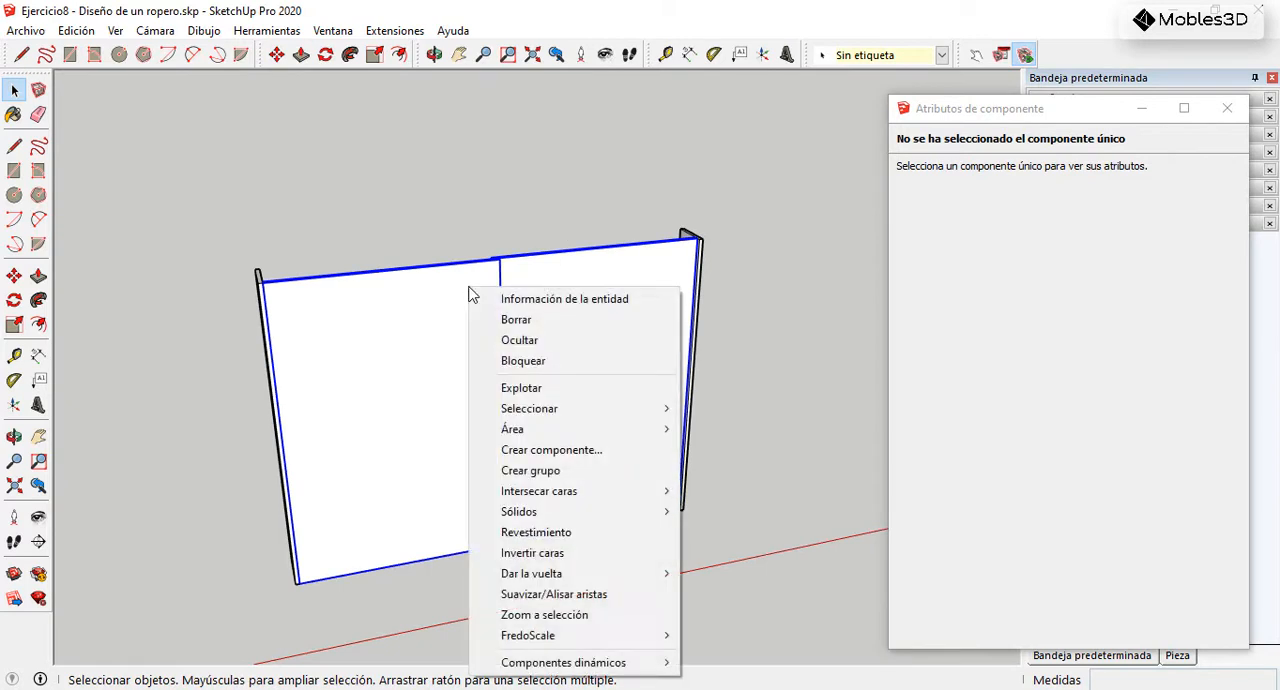
left_click(551, 450)
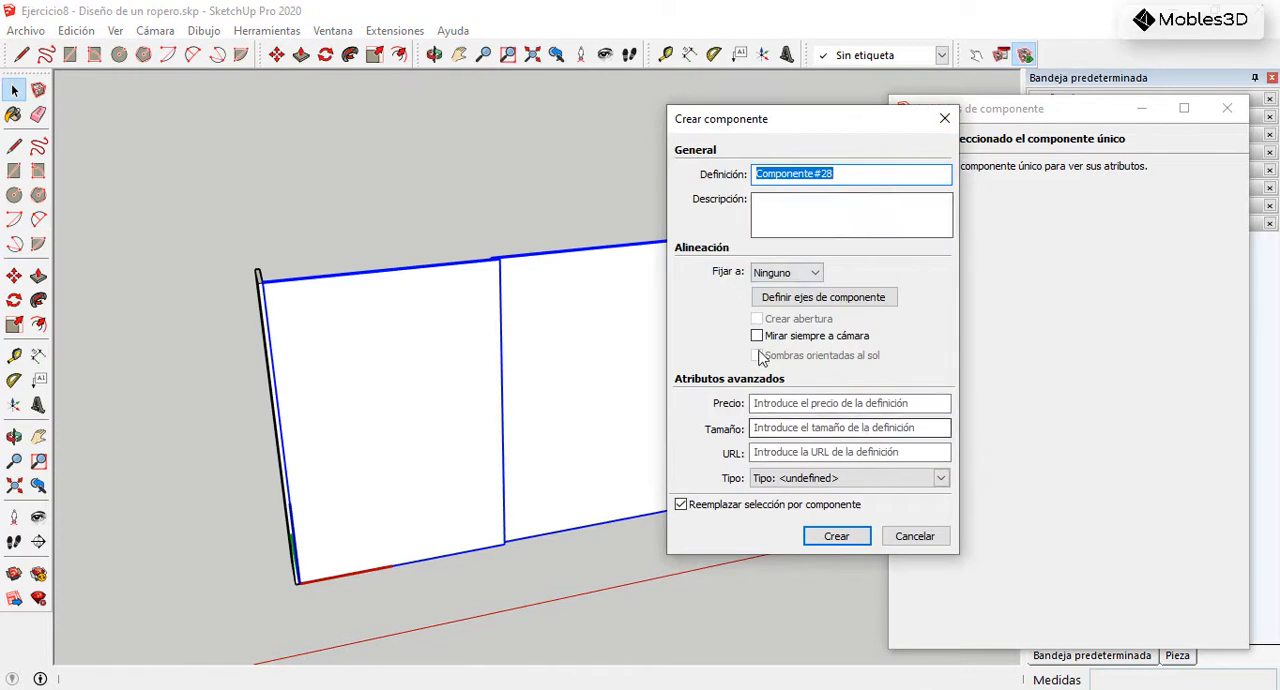
left_click(836, 536)
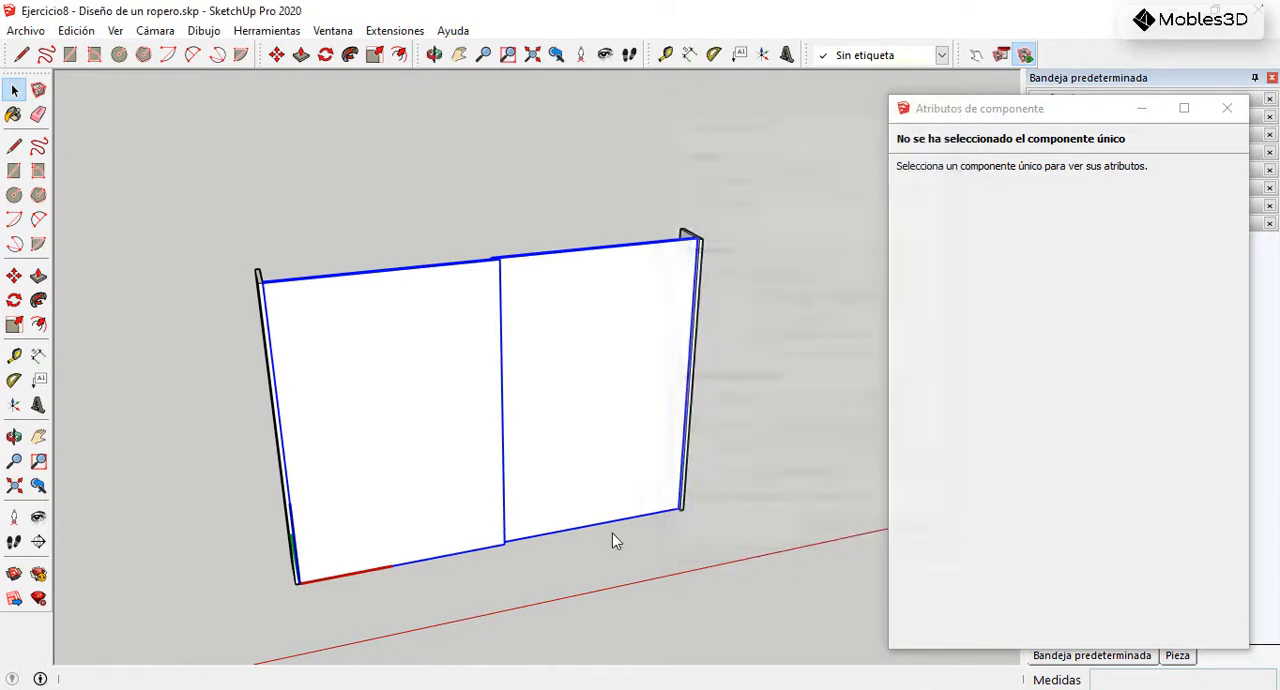
Step: Add an onClick attribute to the left door's subcomponent, Componente#25
scroll(585, 450, "down", 2)
middle_click_drag(591, 437, 657, 392)
scroll(555, 408, "up", 3)
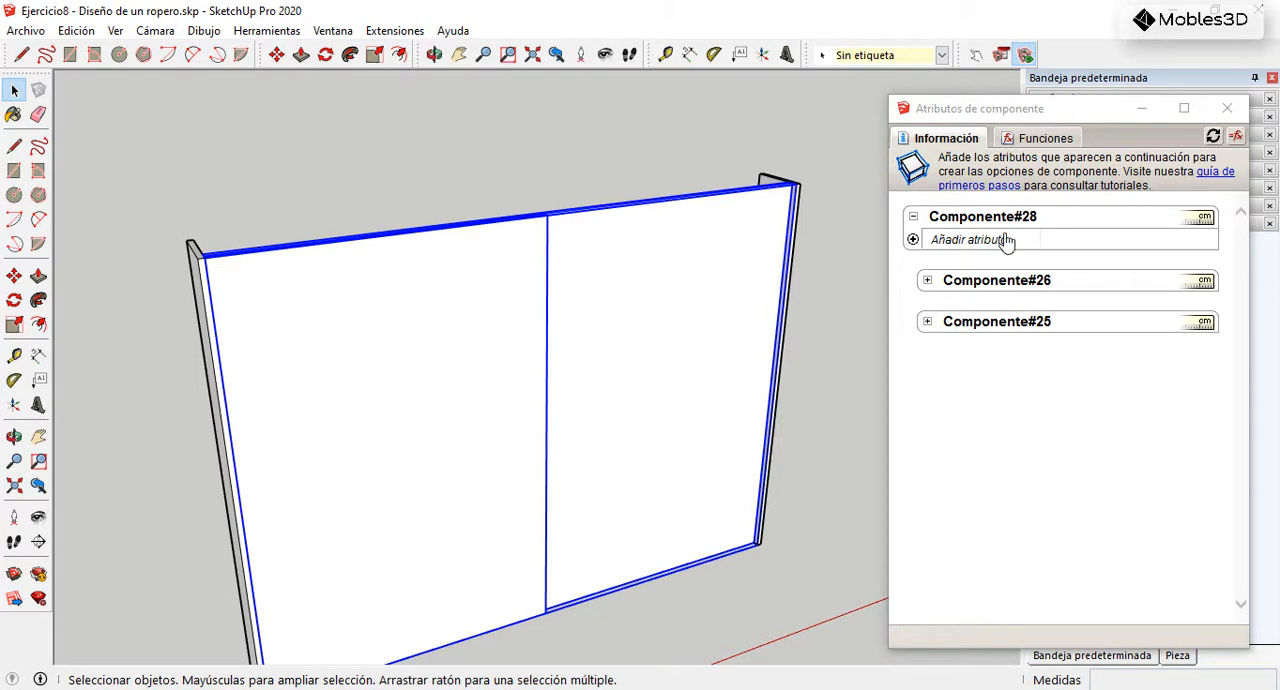
scroll(694, 271, "down", 4)
middle_click_drag(651, 289, 607, 303)
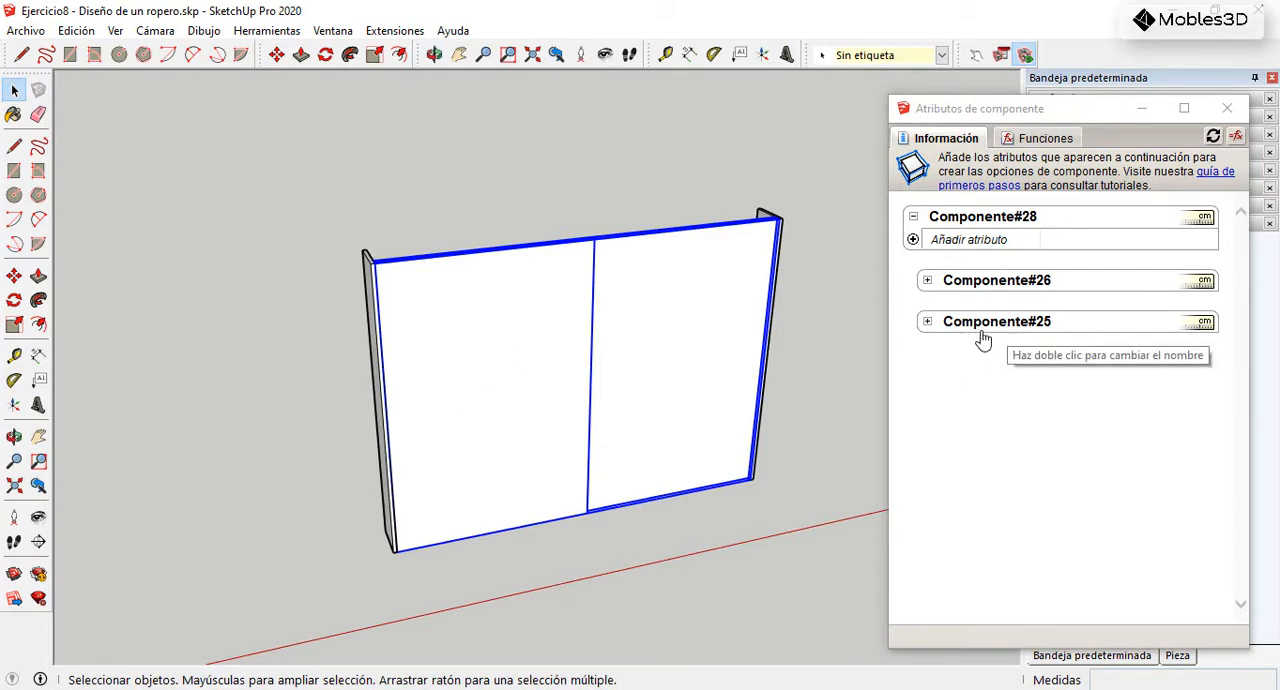
left_click(927, 321)
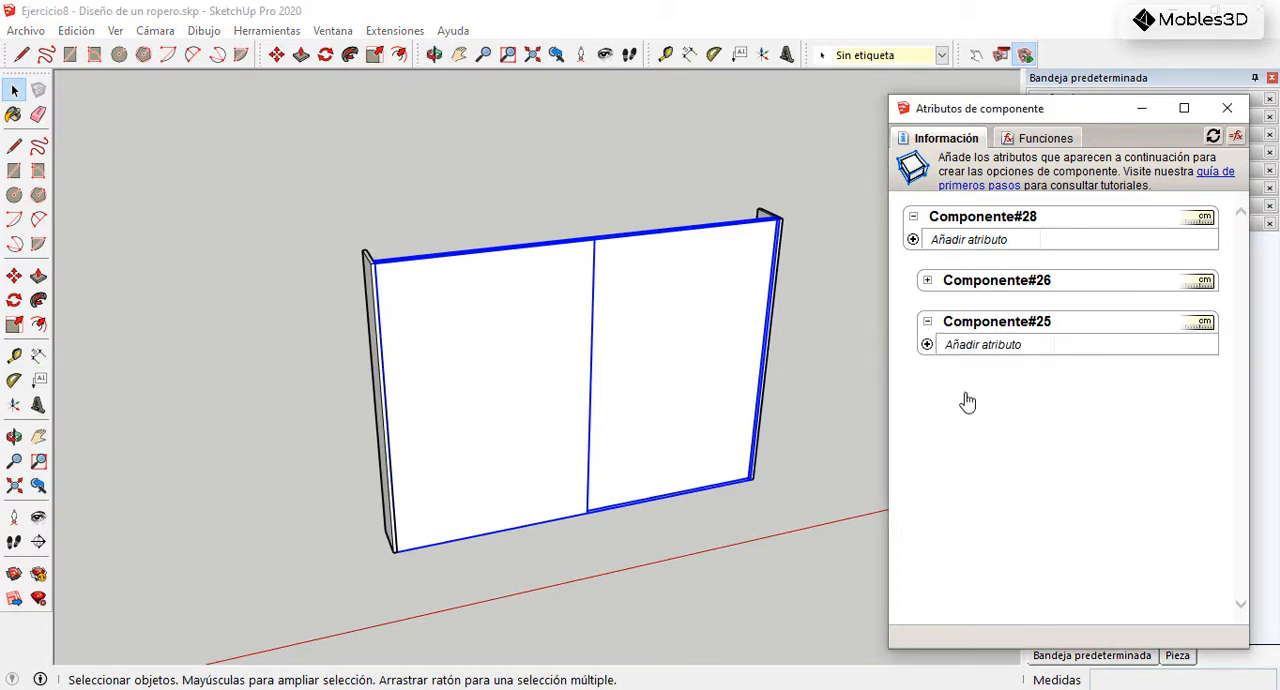
left_click(927, 345)
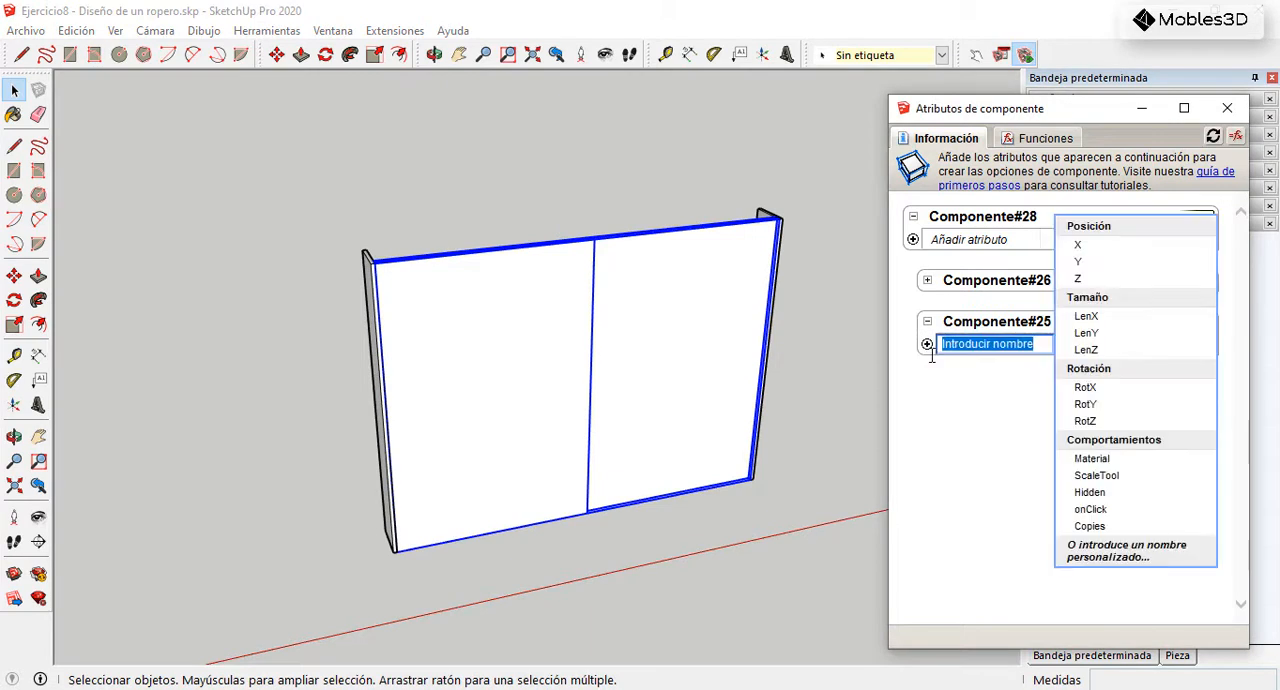
left_click(1096, 507)
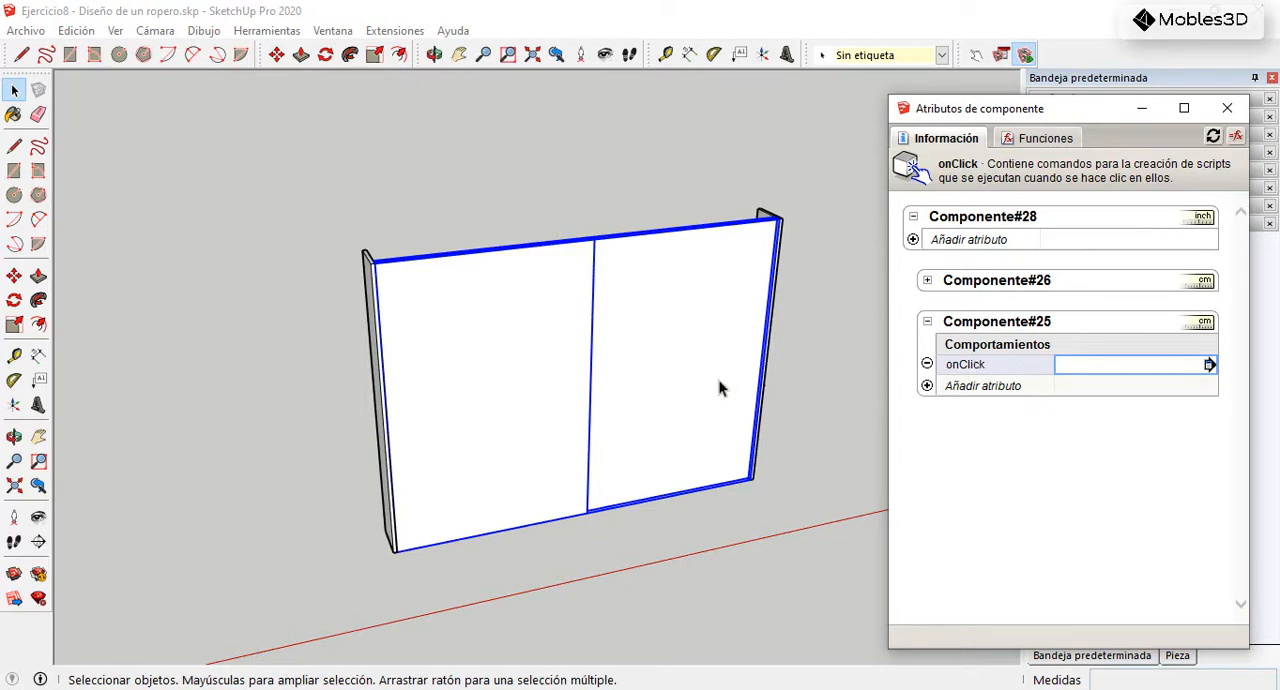
Step: Open the combined door component for editing and examine its axes origin at the left door's lower corner
scroll(440, 563, "up", 5)
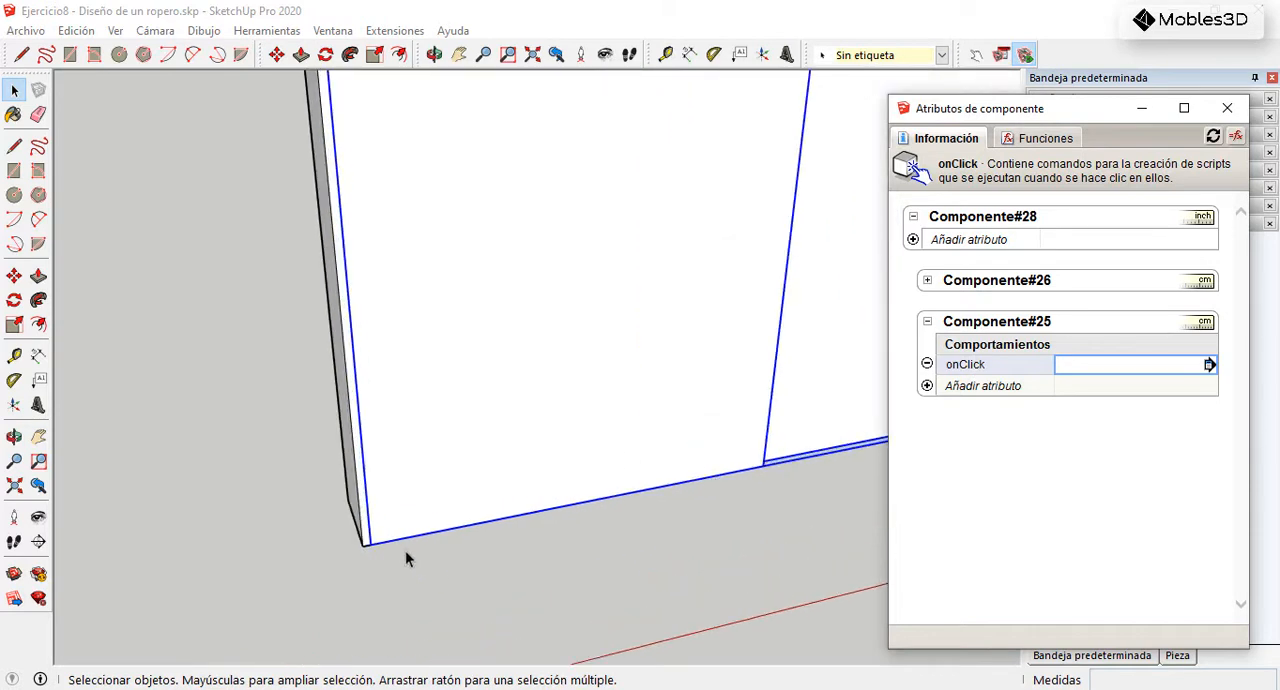
double_click(421, 474)
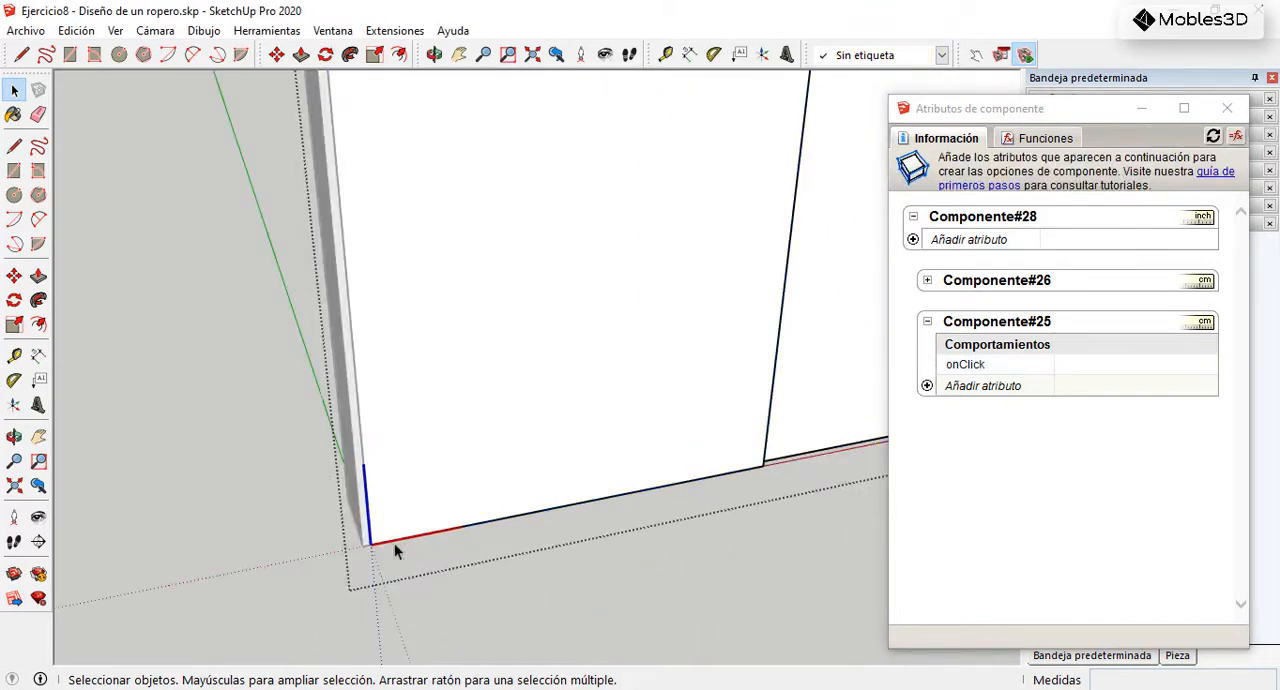
scroll(395, 555, "up", 1)
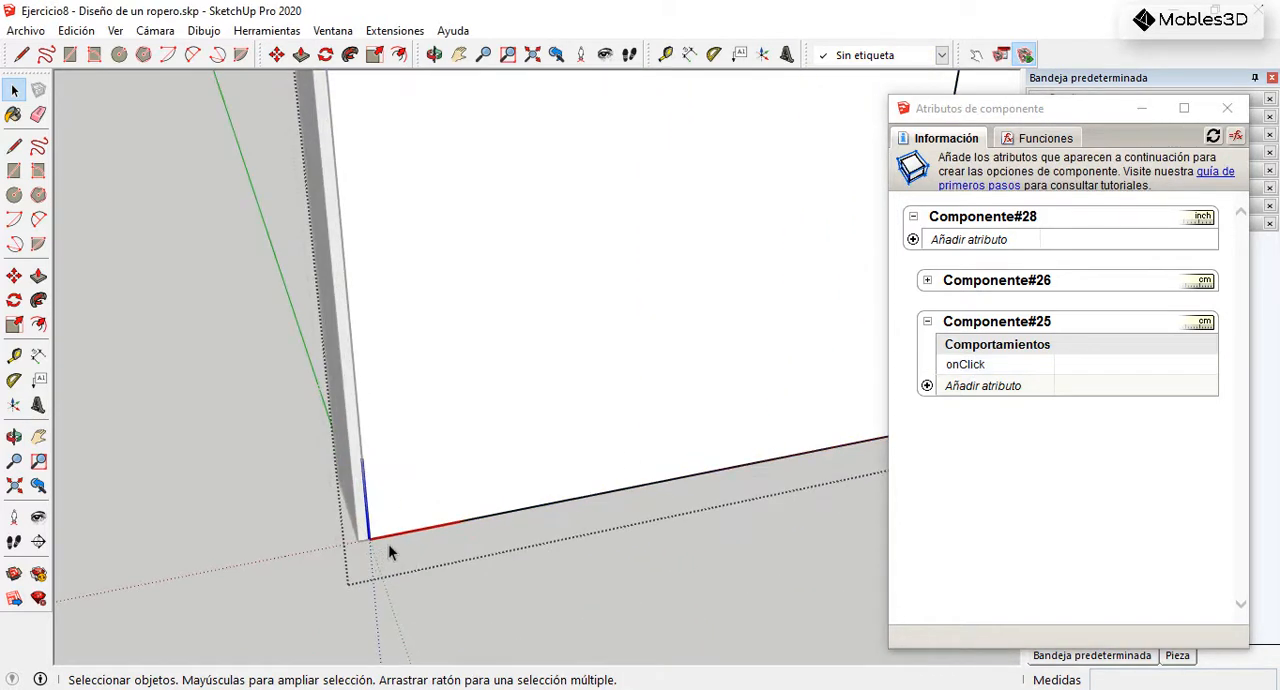
scroll(470, 537, "down", 3)
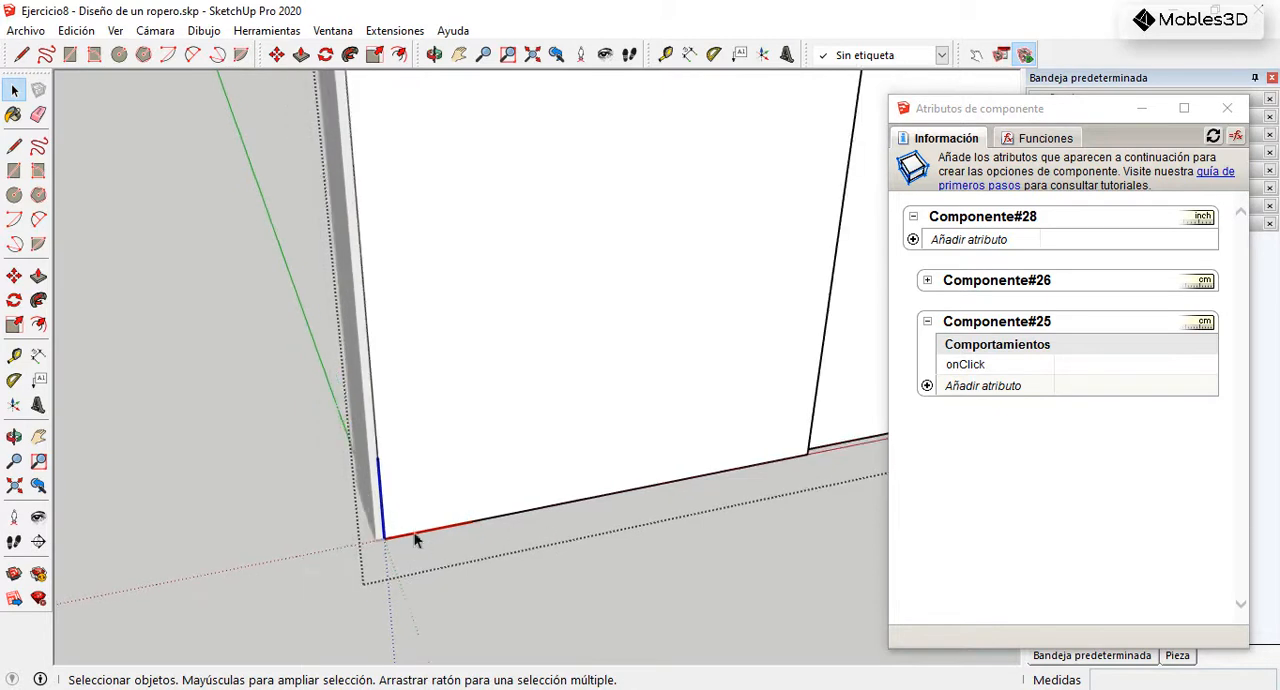
Step: Leave the combined door component and add an X position attribute to Componente#25
key("Escape")
scroll(530, 540, "down", 3)
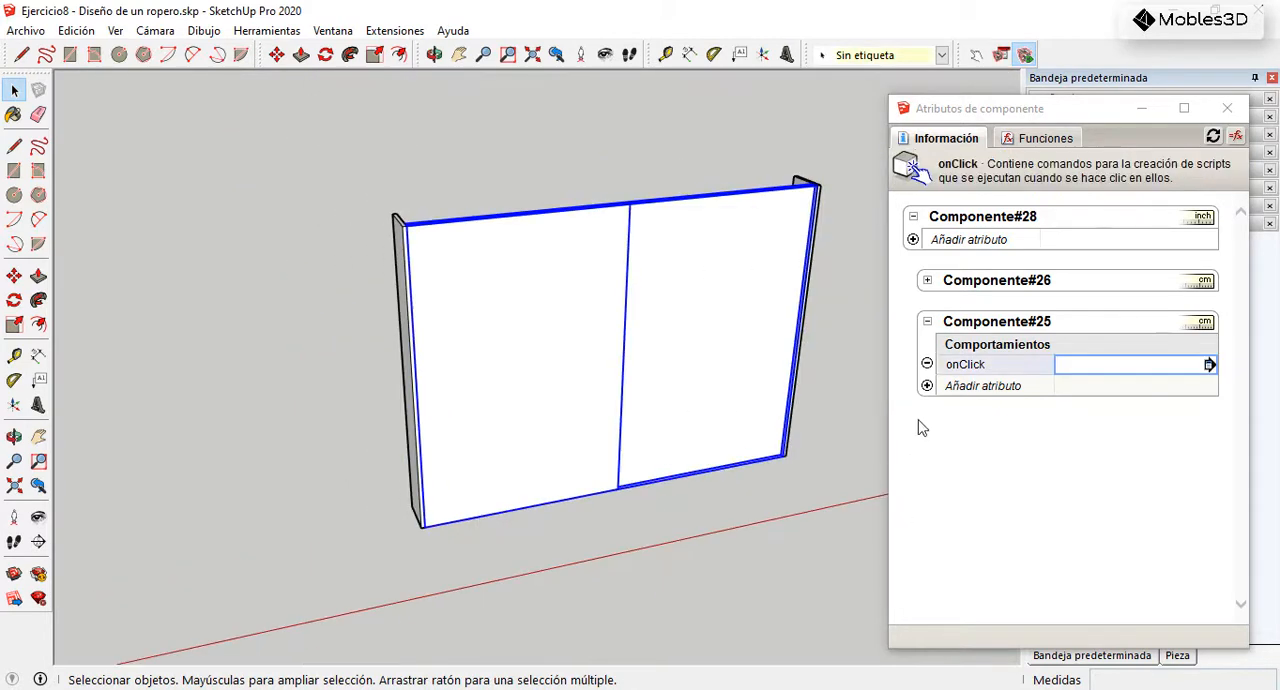
left_click(926, 387)
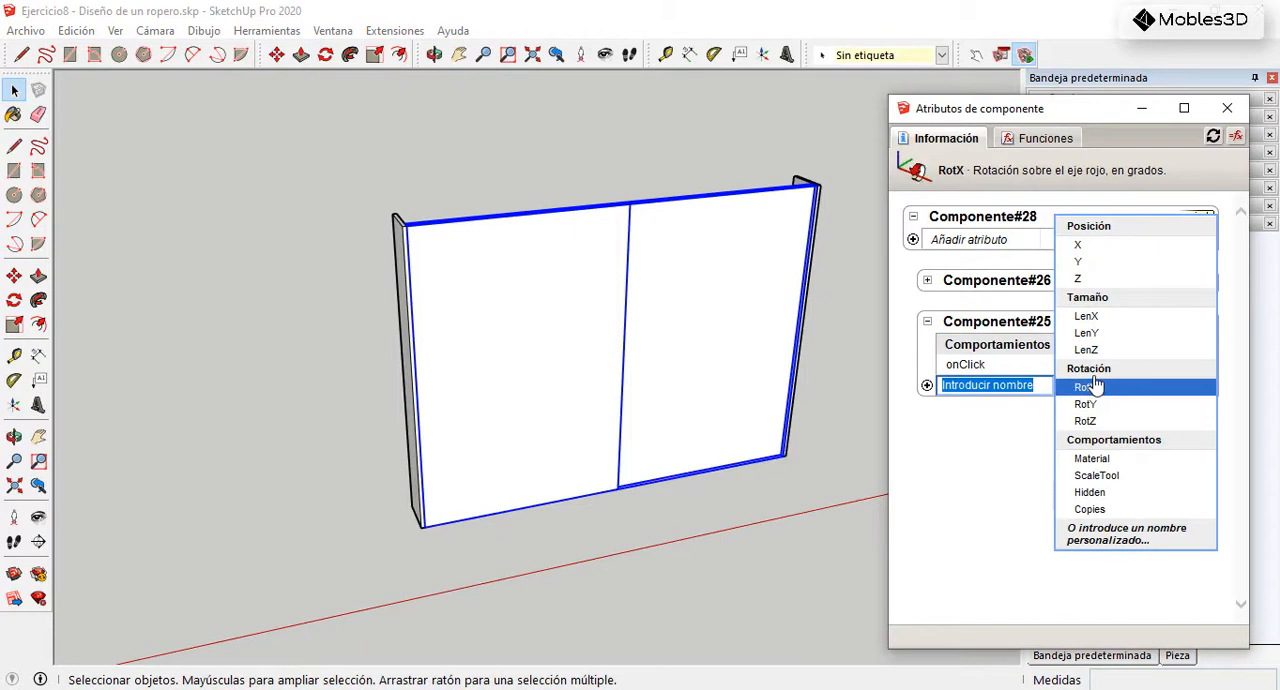
left_click(1088, 247)
Step: Try the left door's X position at 50 cm and reset it to 0
left_click(1115, 368)
type("50")
key("Return")
left_click(1108, 370)
type("0")
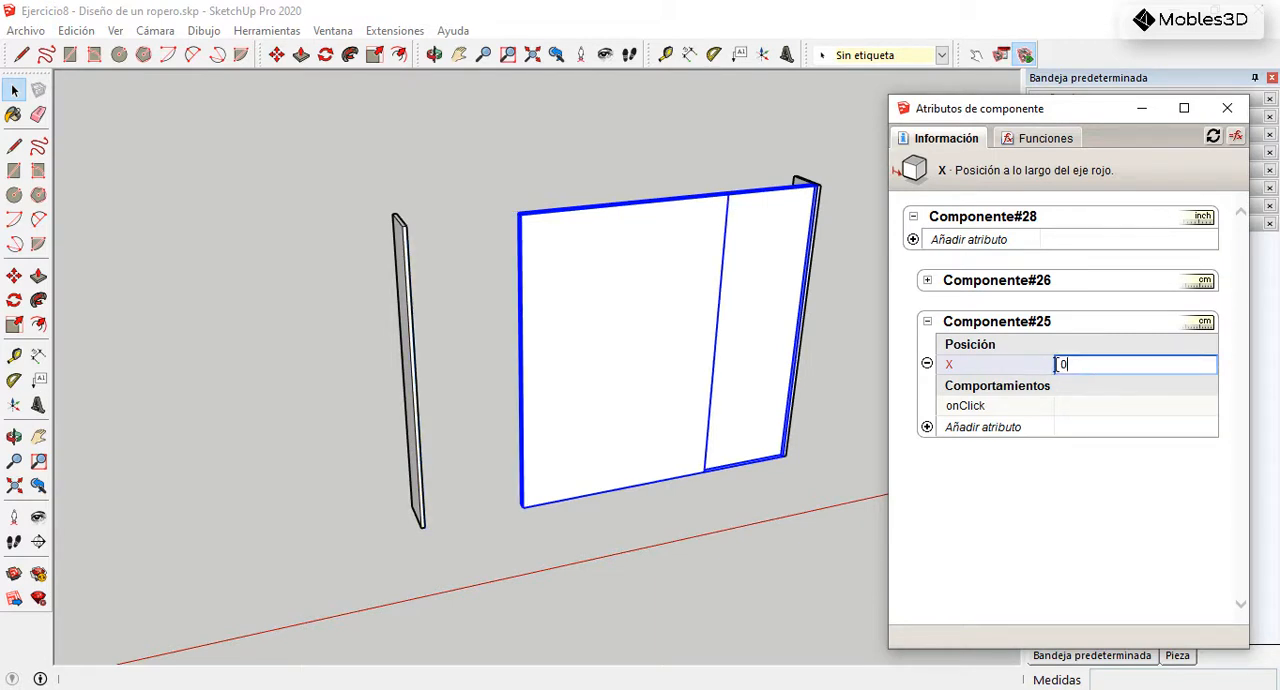
key("Return")
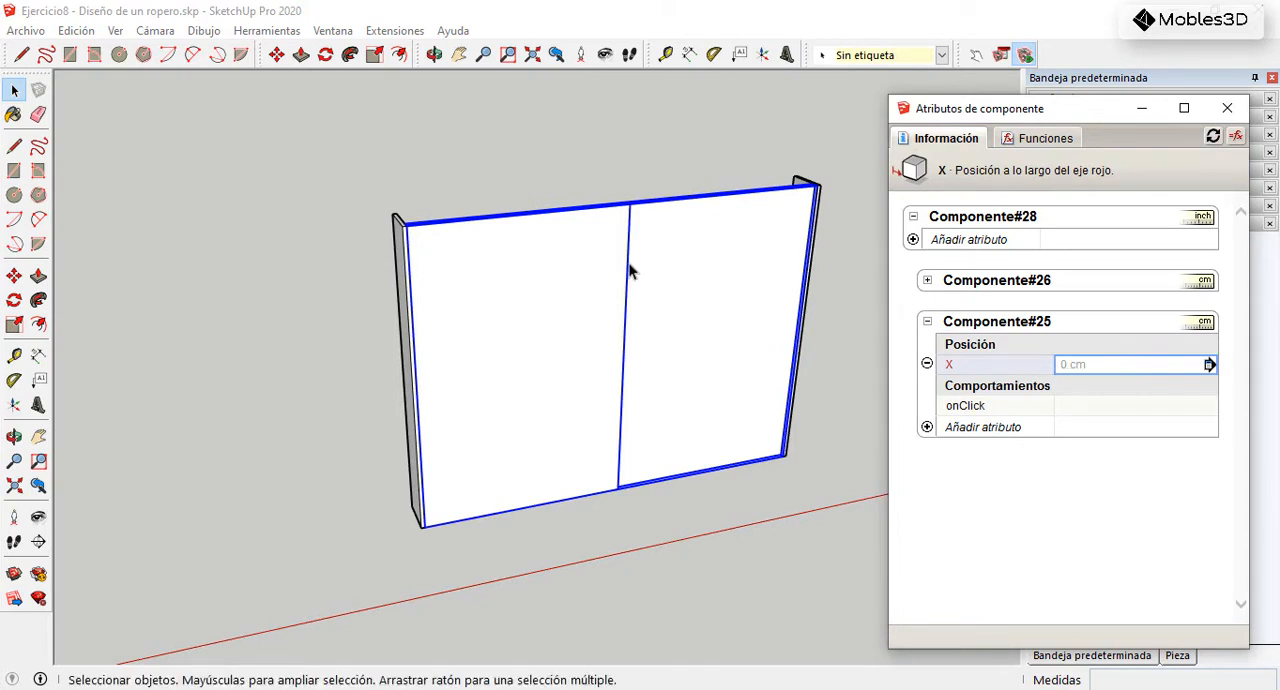
Step: Insert the ANIMATE function into Componente#25's onClick, with "X" as the attribute and 0 as the first state
left_click(1065, 410)
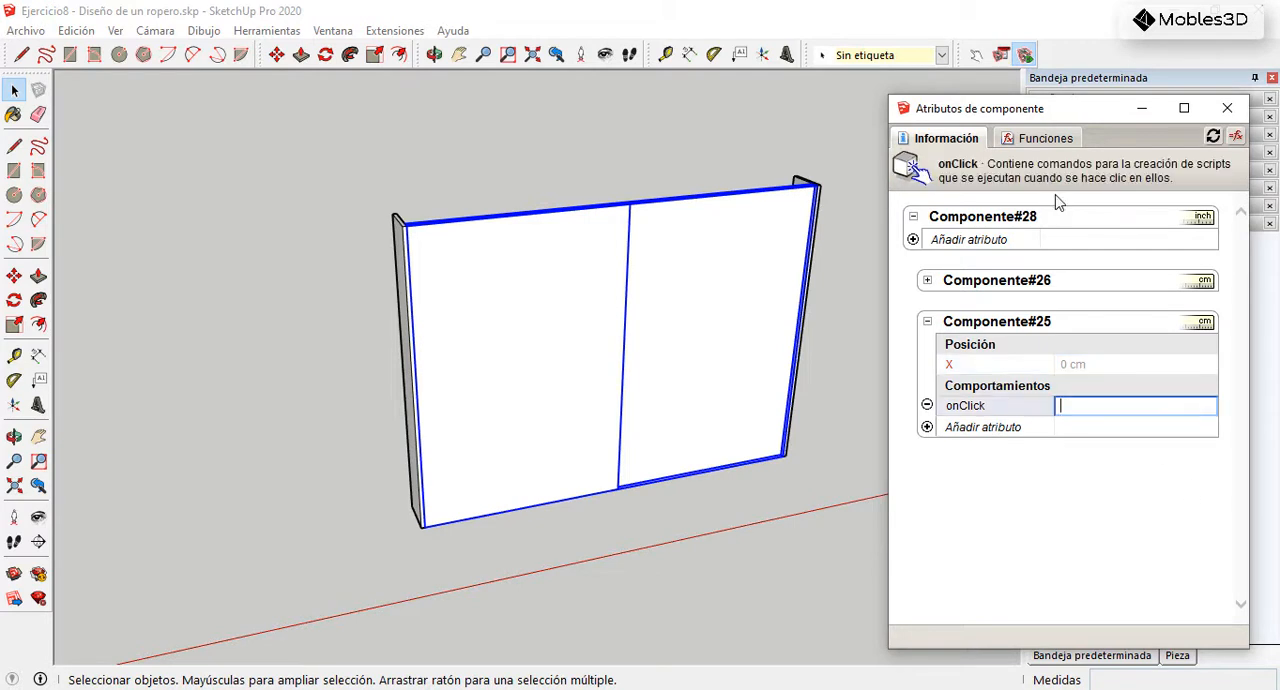
left_click(1038, 142)
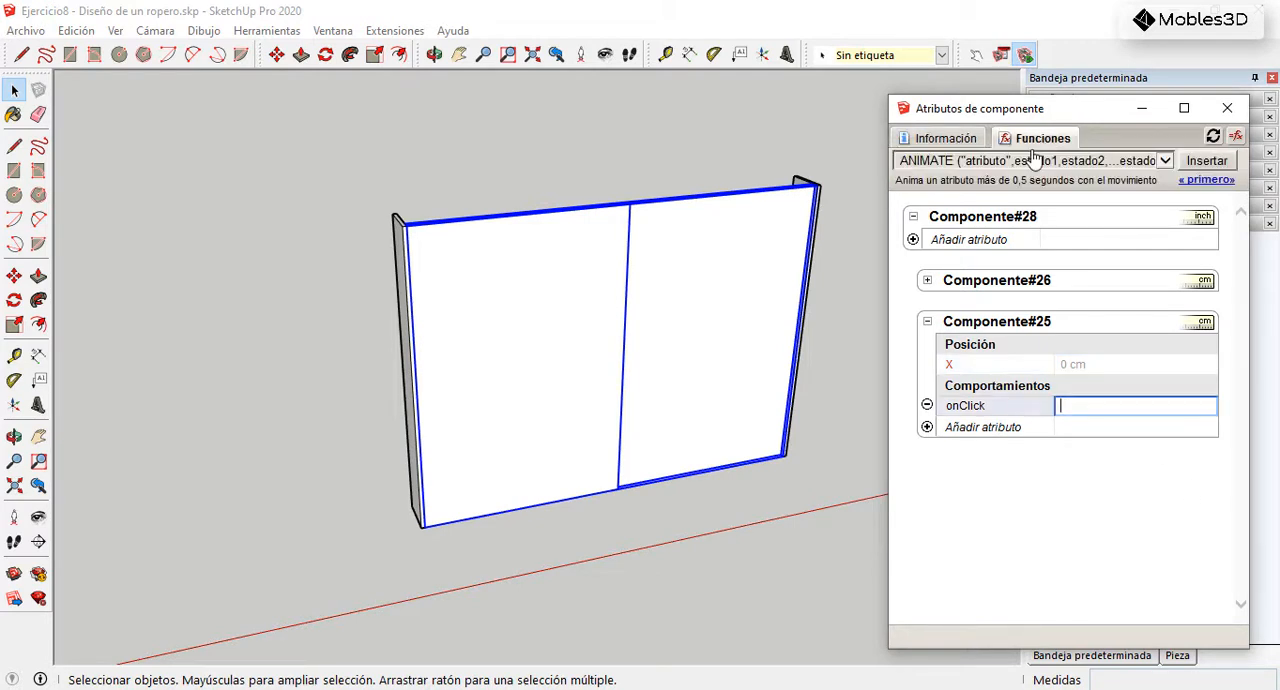
left_click(1206, 162)
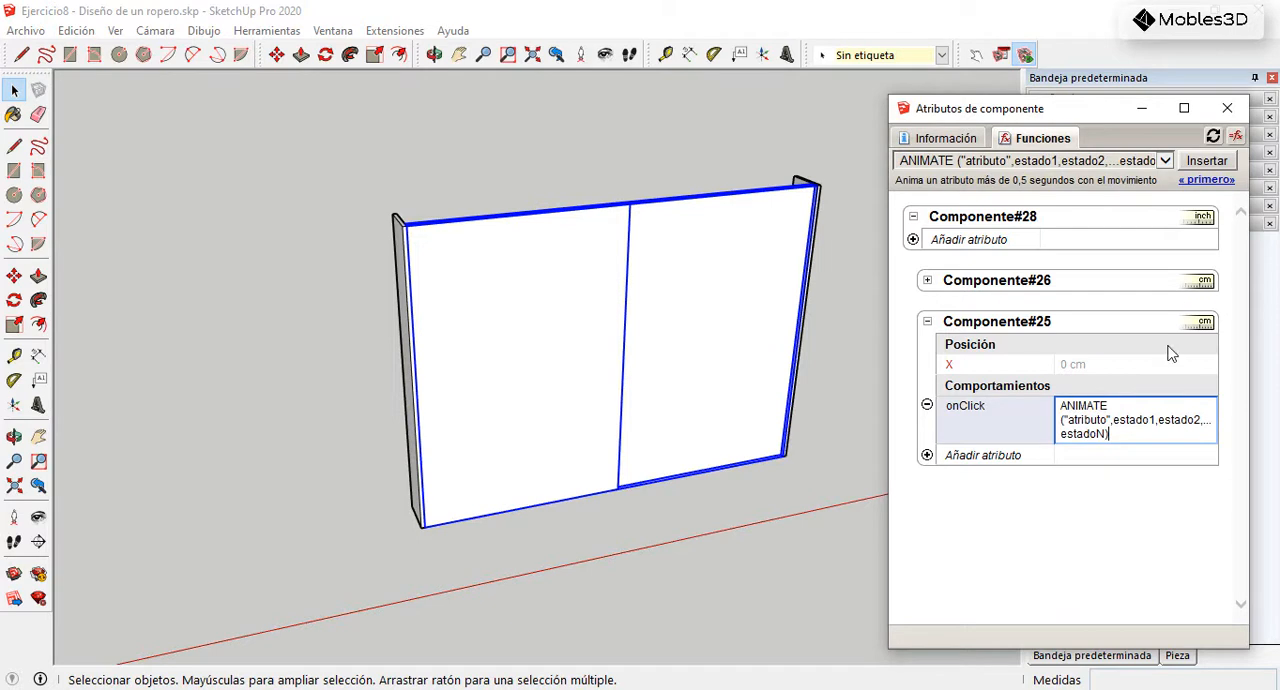
double_click(1100, 420)
key("BackSpace")
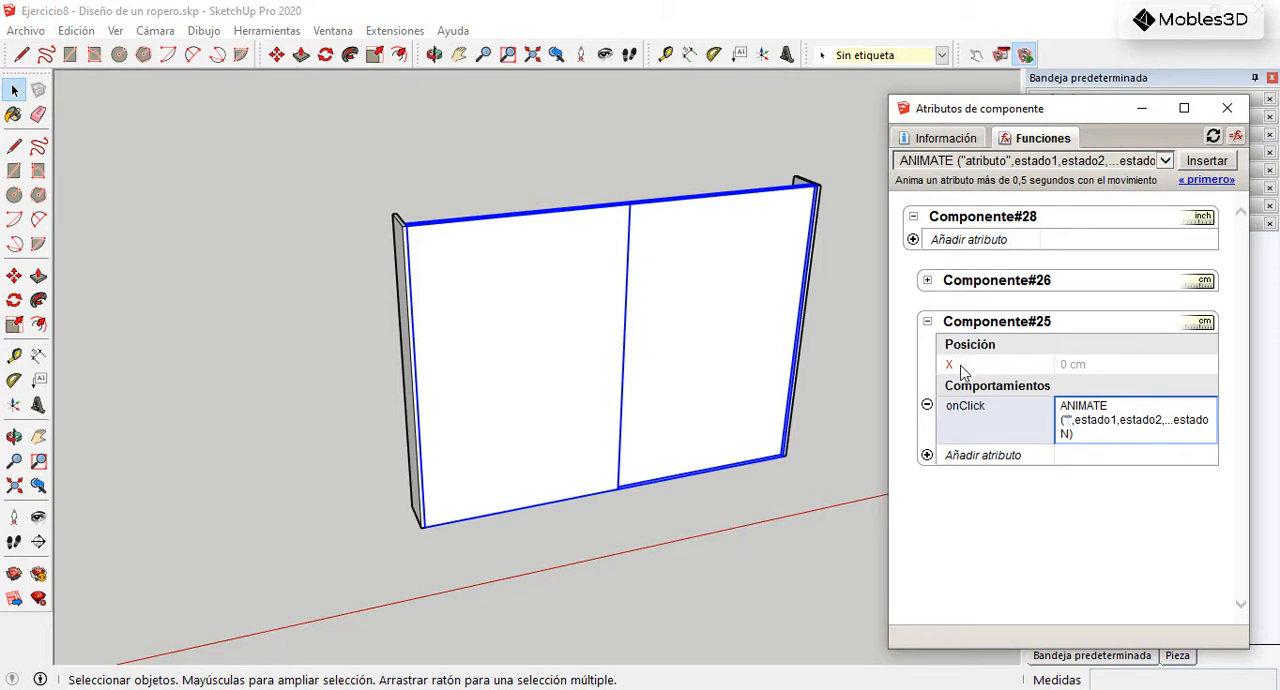
type("X")
left_click_drag(1124, 421, 1084, 425)
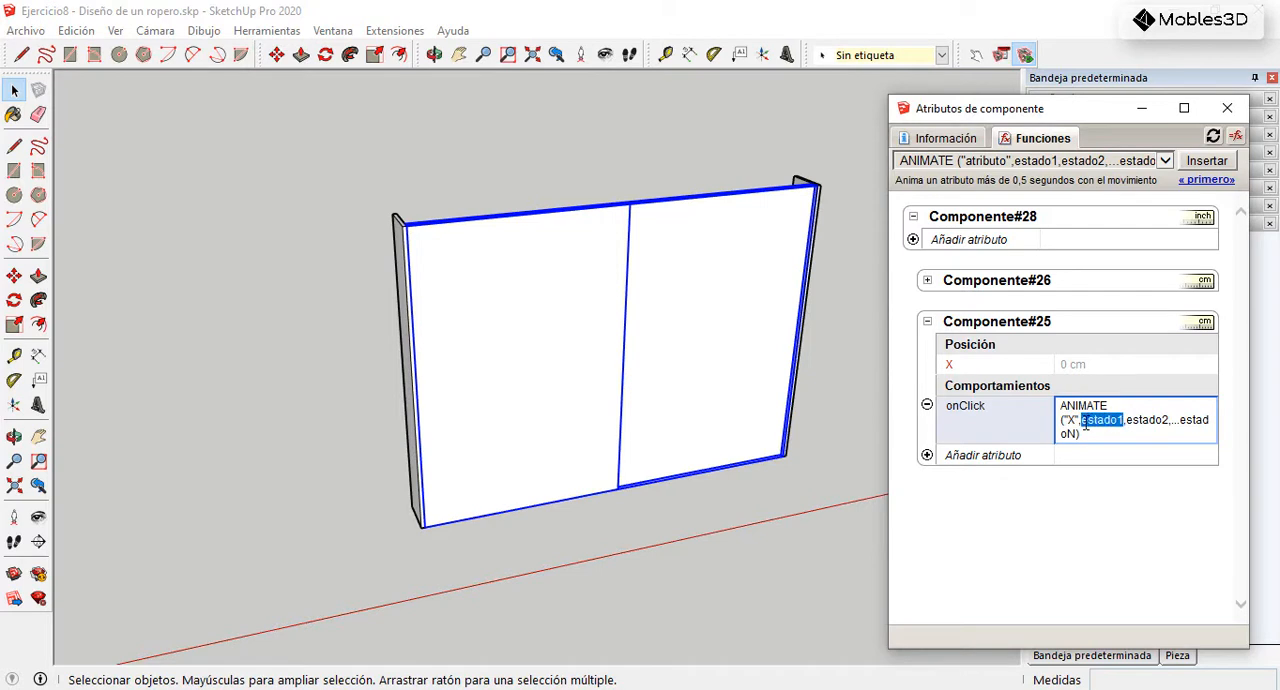
type("0")
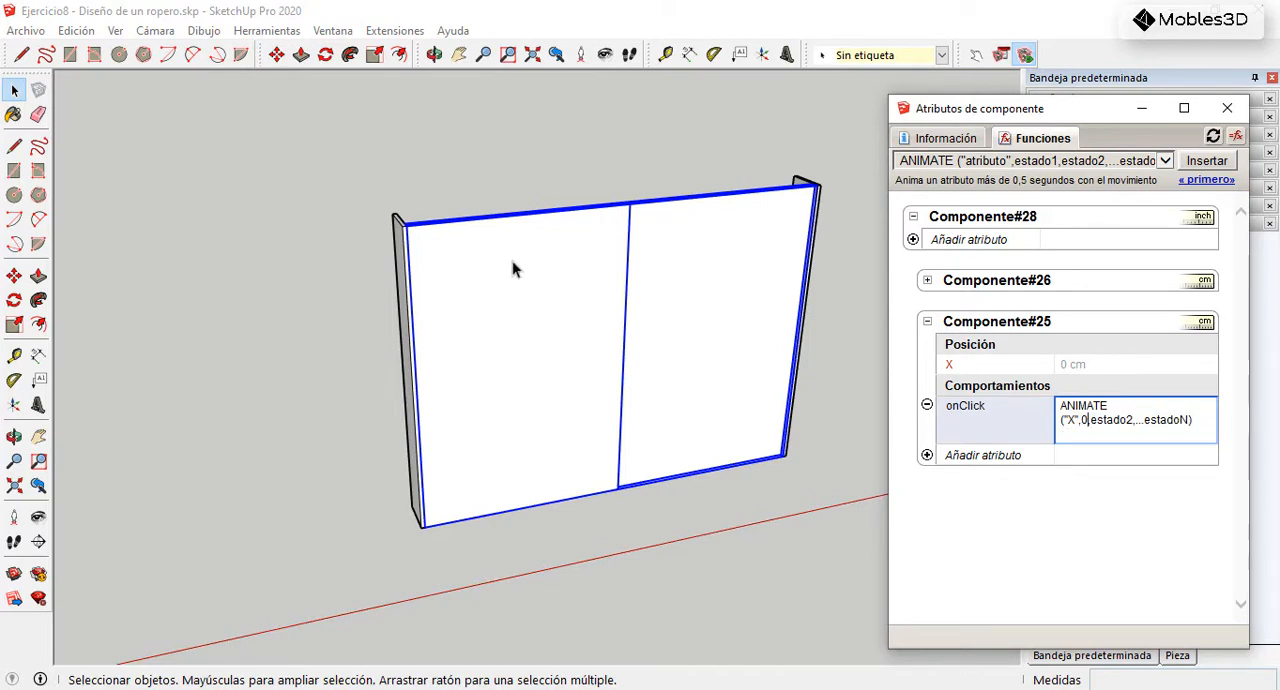
Step: Measure along the left door's upper edge to its overlap with the right door using the Tape Measure
middle_click_drag(520, 366, 527, 440)
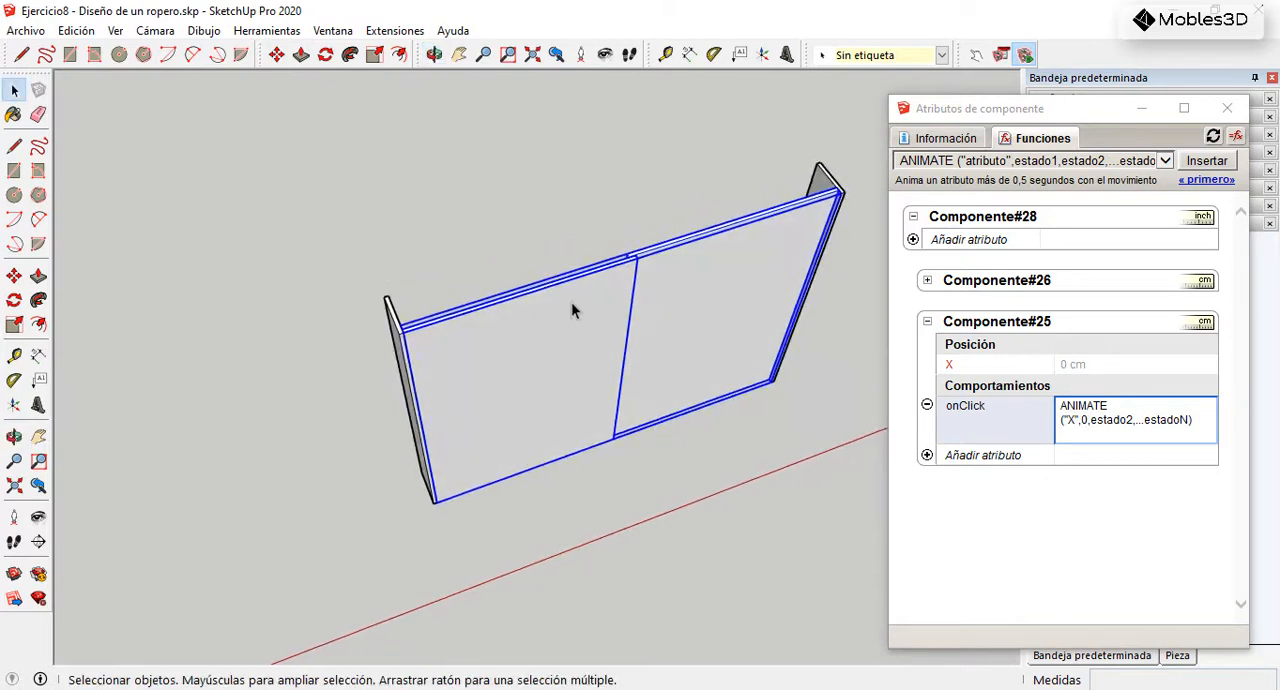
scroll(570, 300, "up", 3)
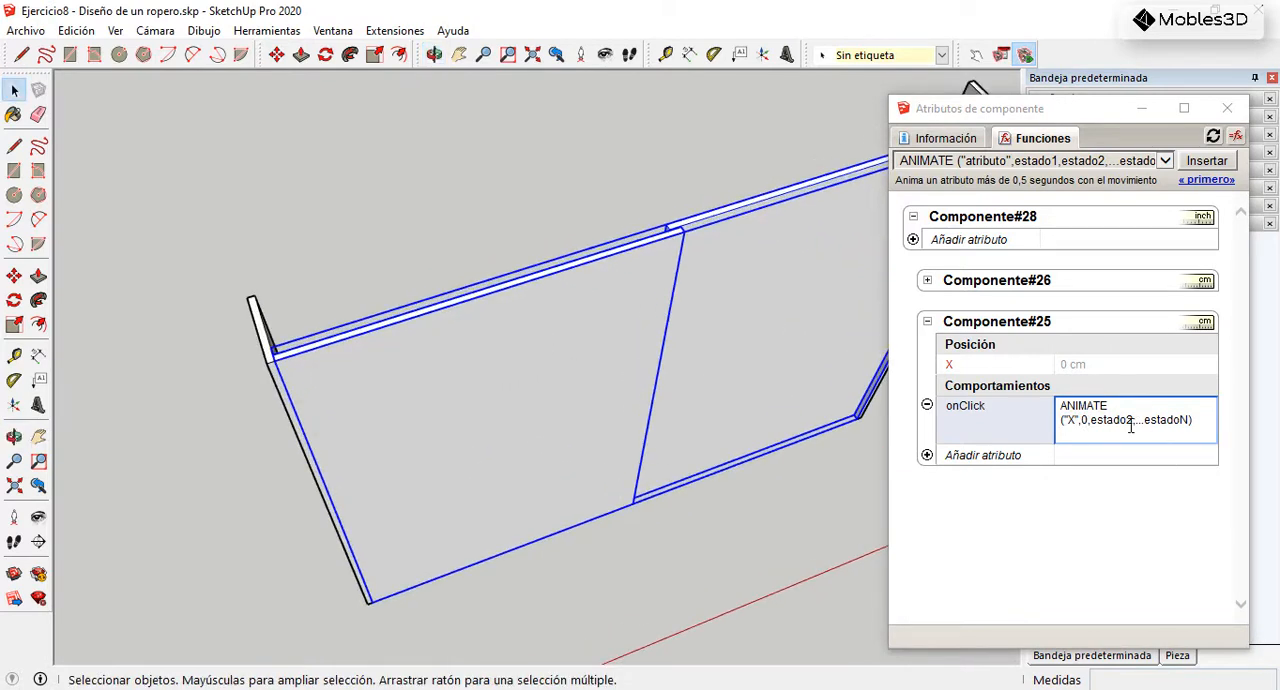
left_click_drag(1133, 419, 1091, 419)
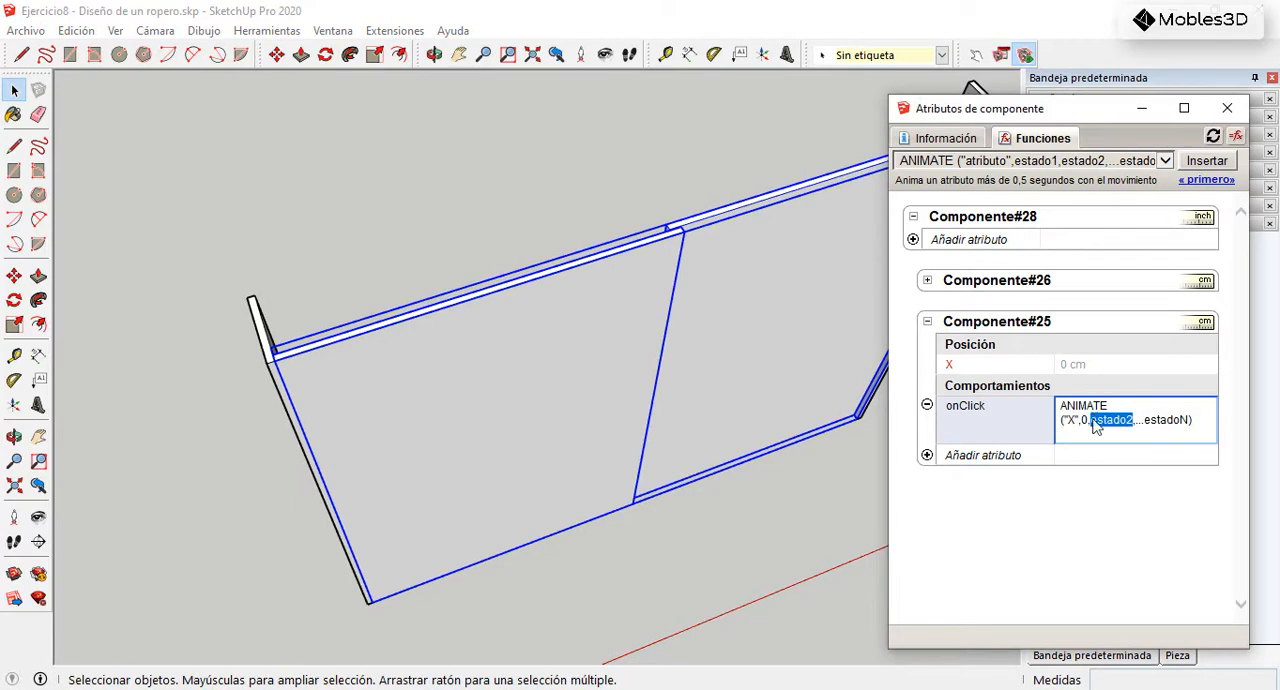
left_click(665, 54)
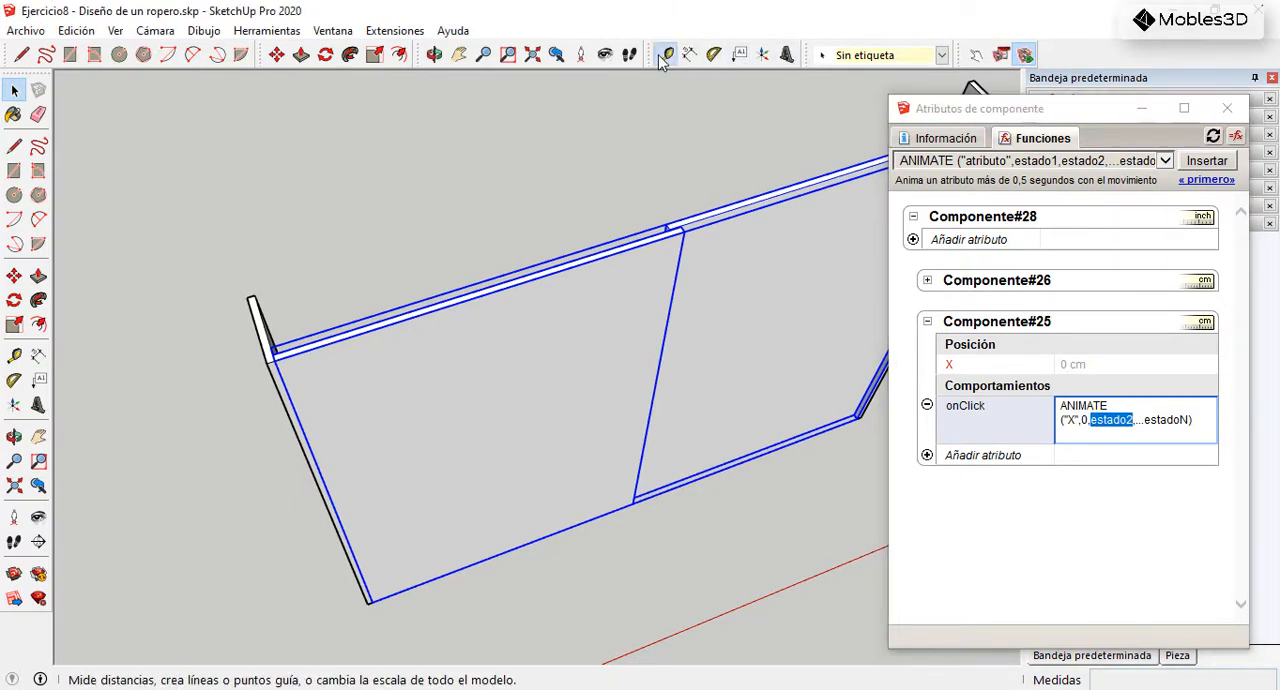
left_click(270, 330)
scroll(720, 224, "up", 3)
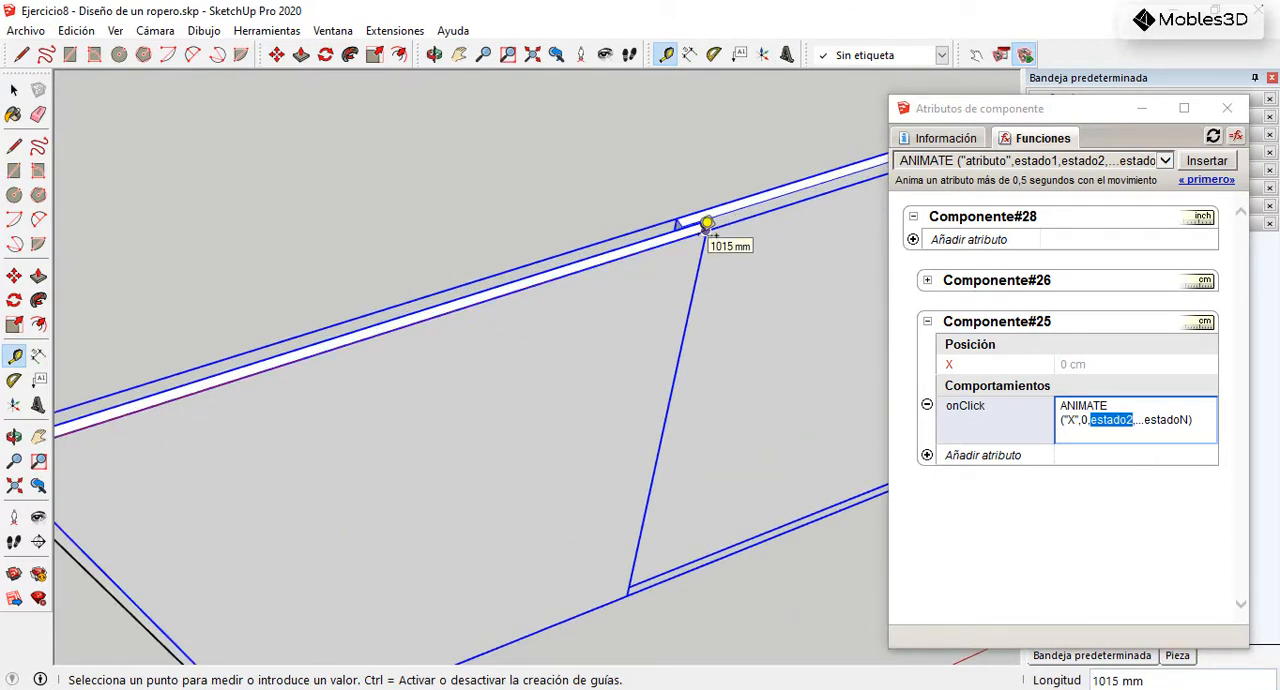
scroll(706, 224, "up", 1)
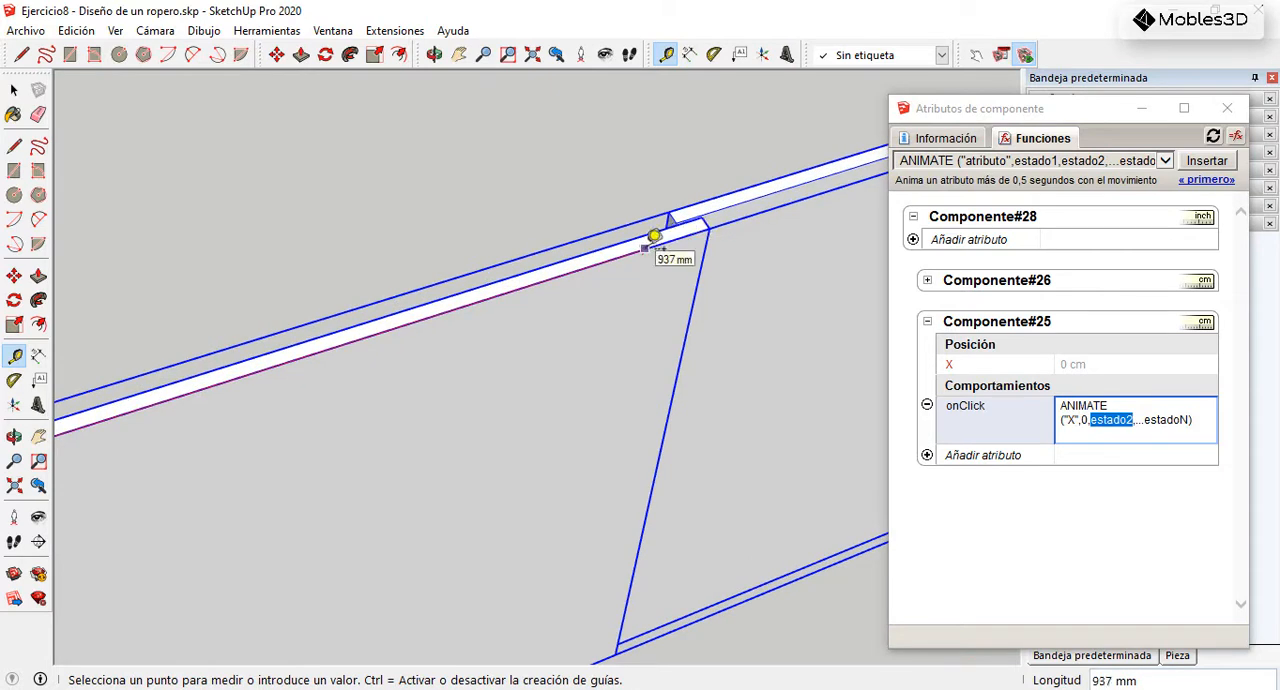
left_click(14, 90)
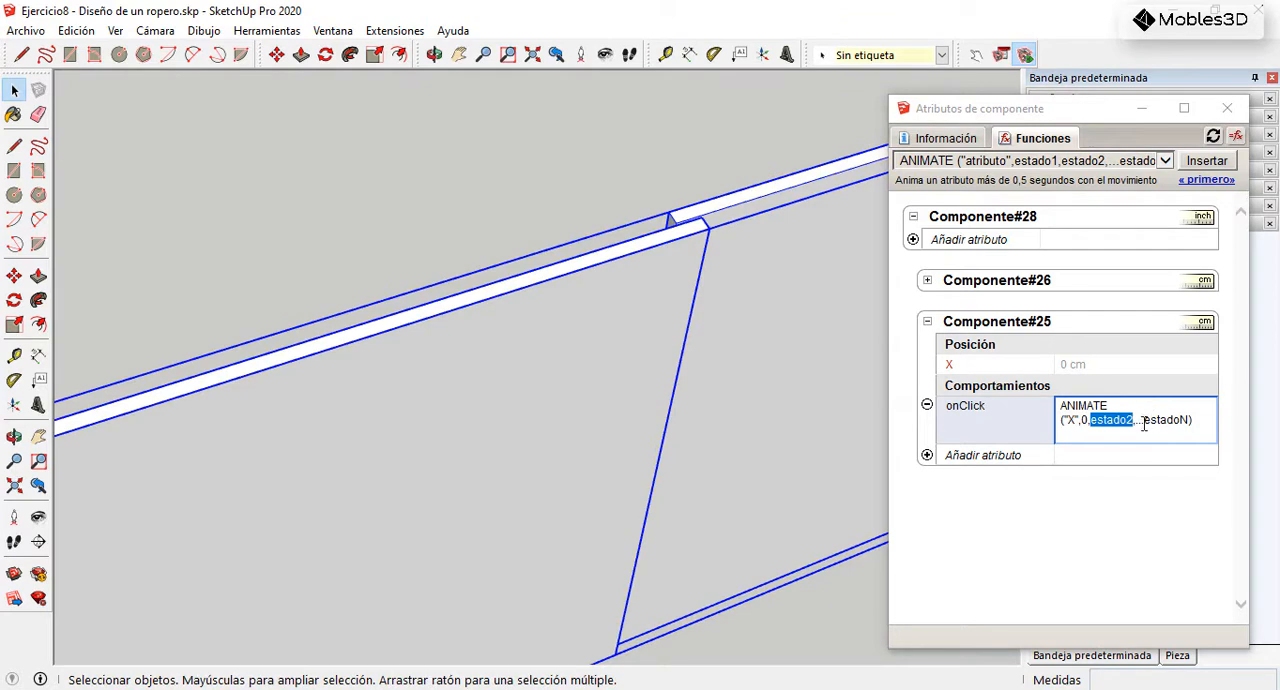
Step: Replace the remaining placeholder states with 95 so that Componente#25's onClick formula reads ANIMATE("X",0,95)
left_click_drag(1190, 420, 1112, 420)
type("95")
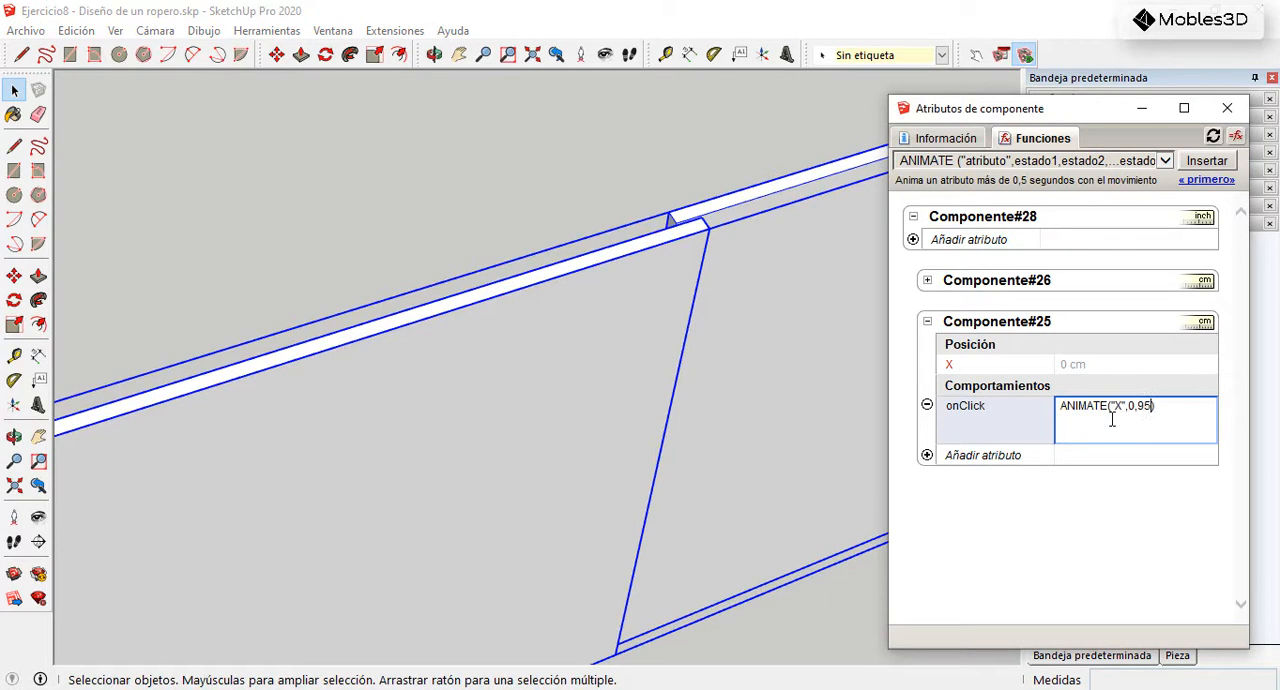
key("Return")
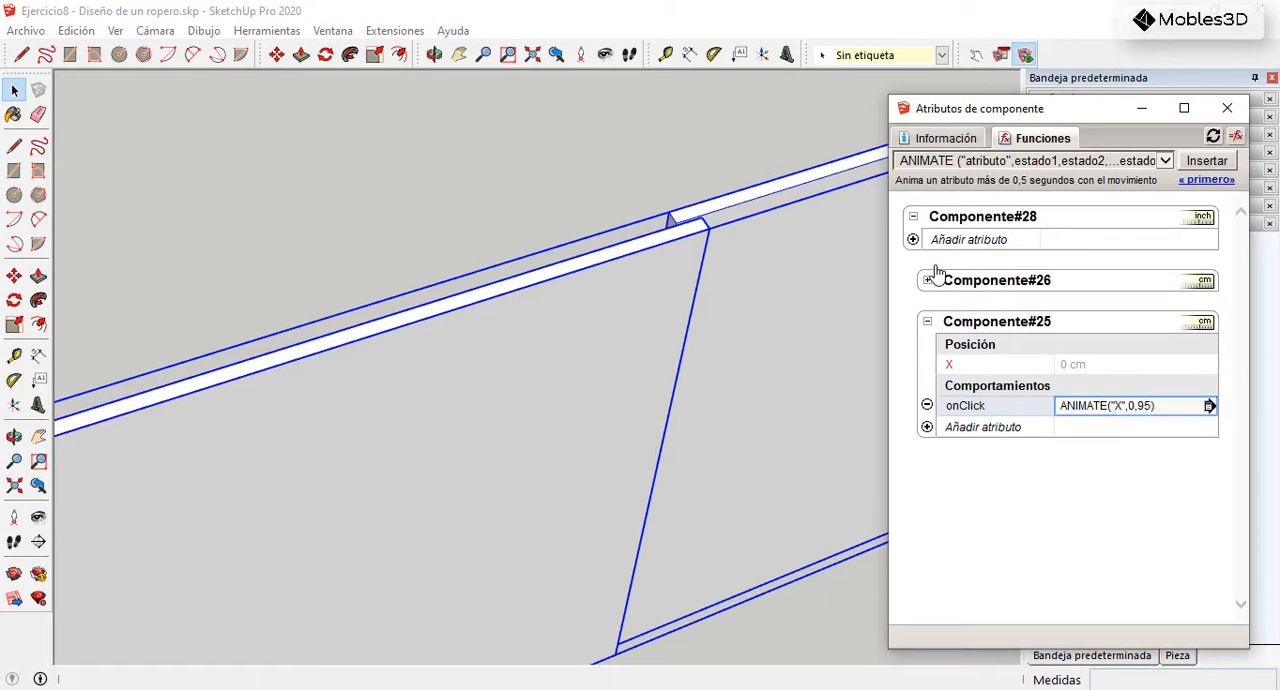
Step: Test the left door's sliding animation with the Interact tool, opening it and closing it again
scroll(697, 288, "down", 4)
middle_click_drag(564, 350, 723, 226)
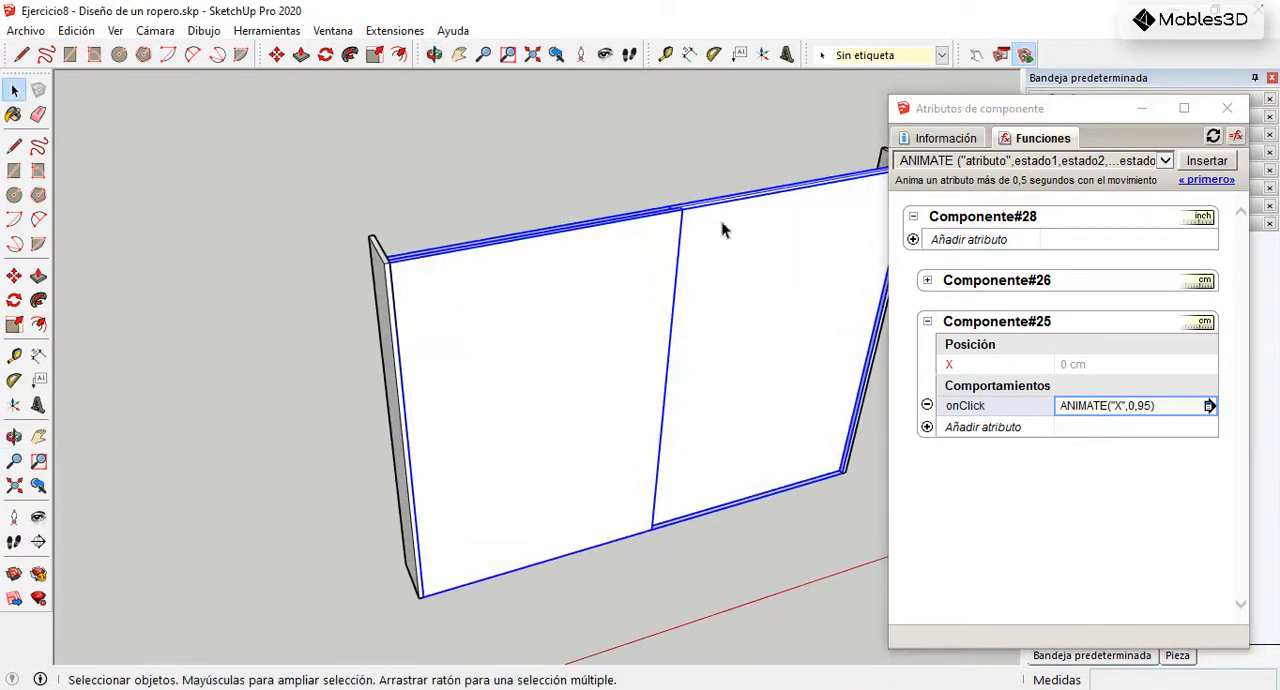
left_click(976, 57)
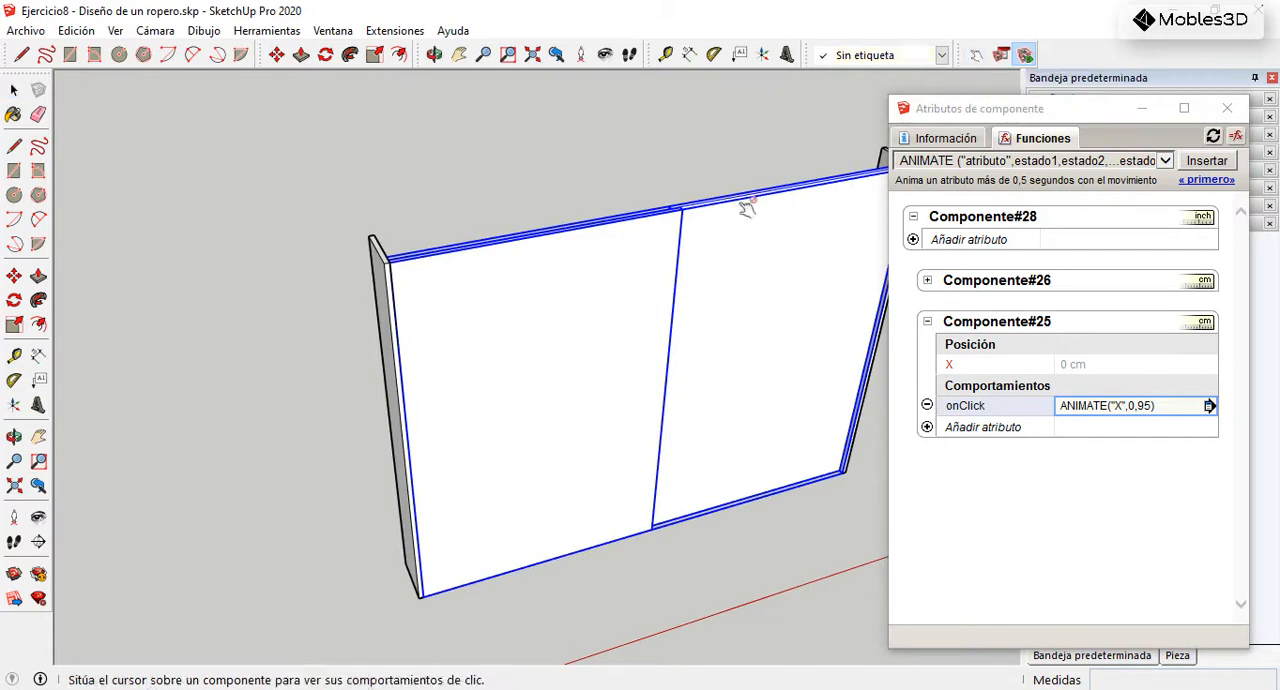
left_click(608, 337)
scroll(777, 323, "up", 2)
left_click(686, 334)
left_click(480, 350)
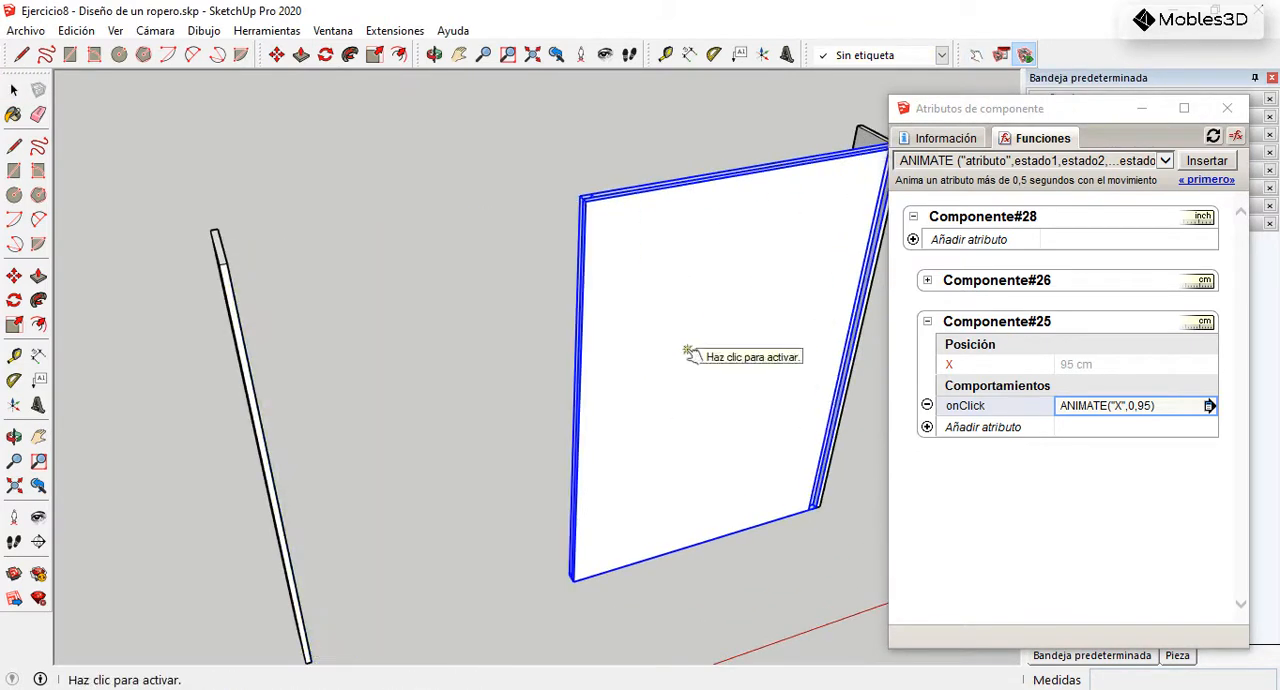
left_click(688, 352)
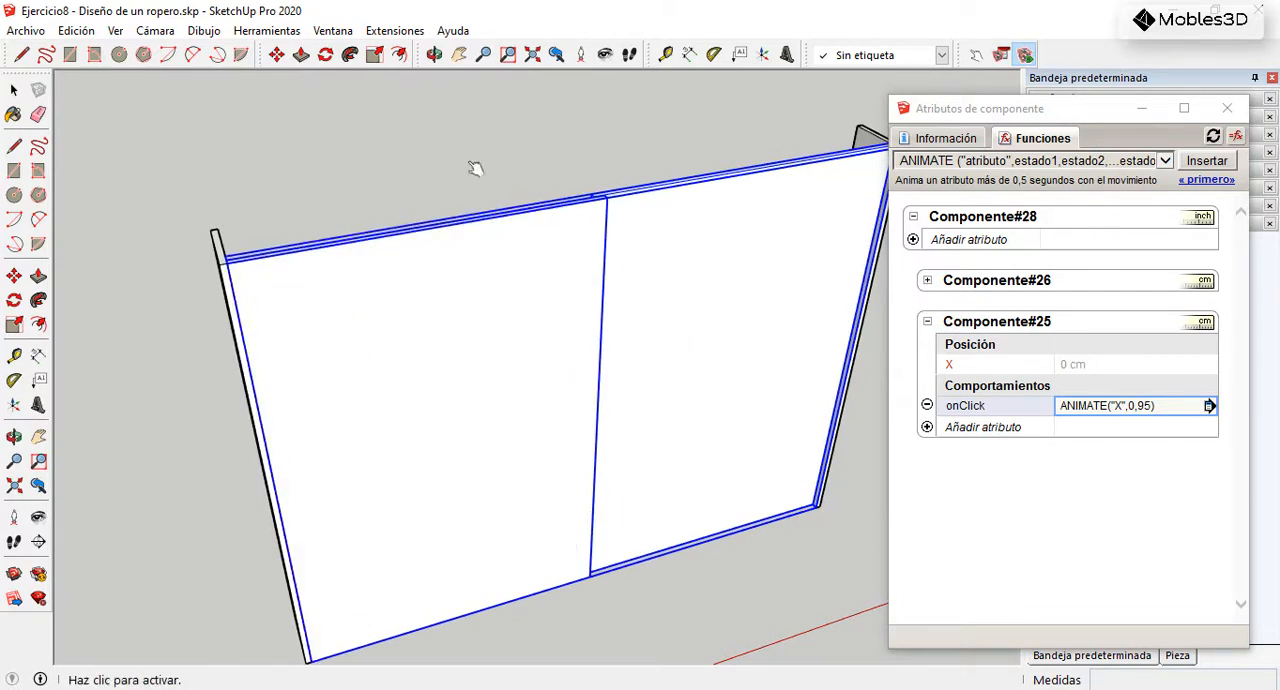
Step: Add an onClick attribute and an X position attribute to the right door's subcomponent, Componente#26
left_click(16, 91)
mouse_move(646, 291)
middle_mouse_down()
mouse_move(628, 378)
mouse_move(631, 306)
middle_mouse_up()
scroll(640, 295, "up", 3)
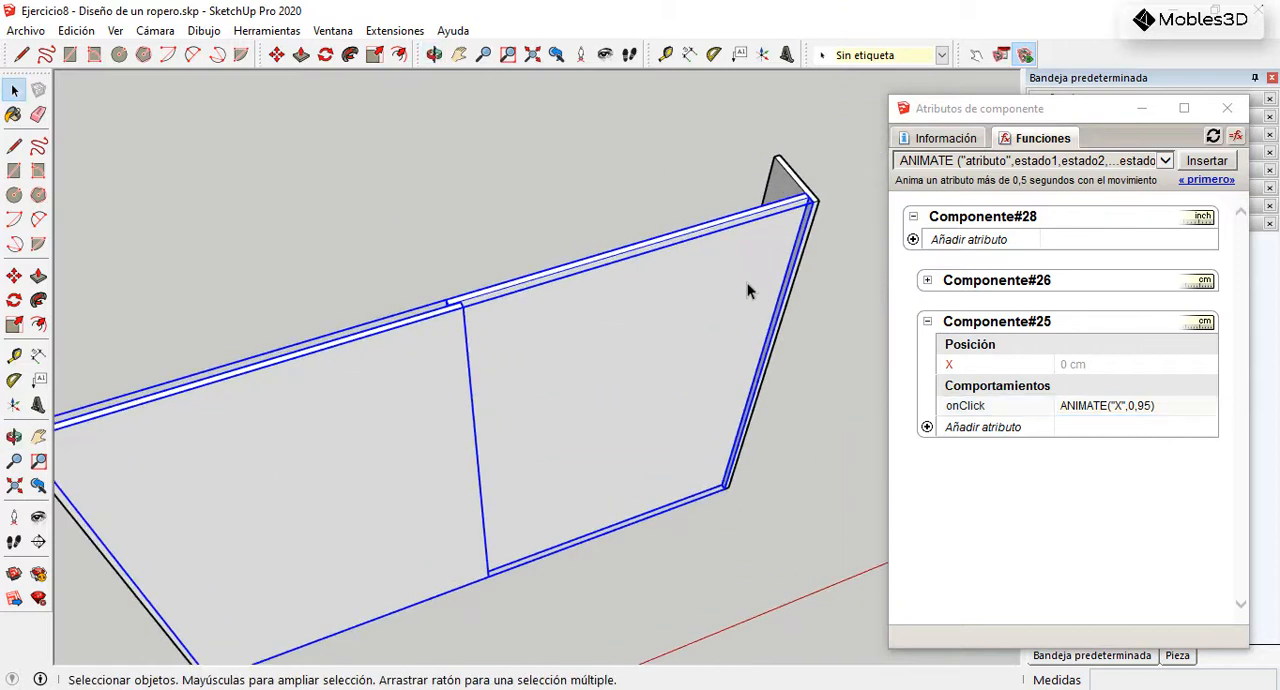
left_click(927, 282)
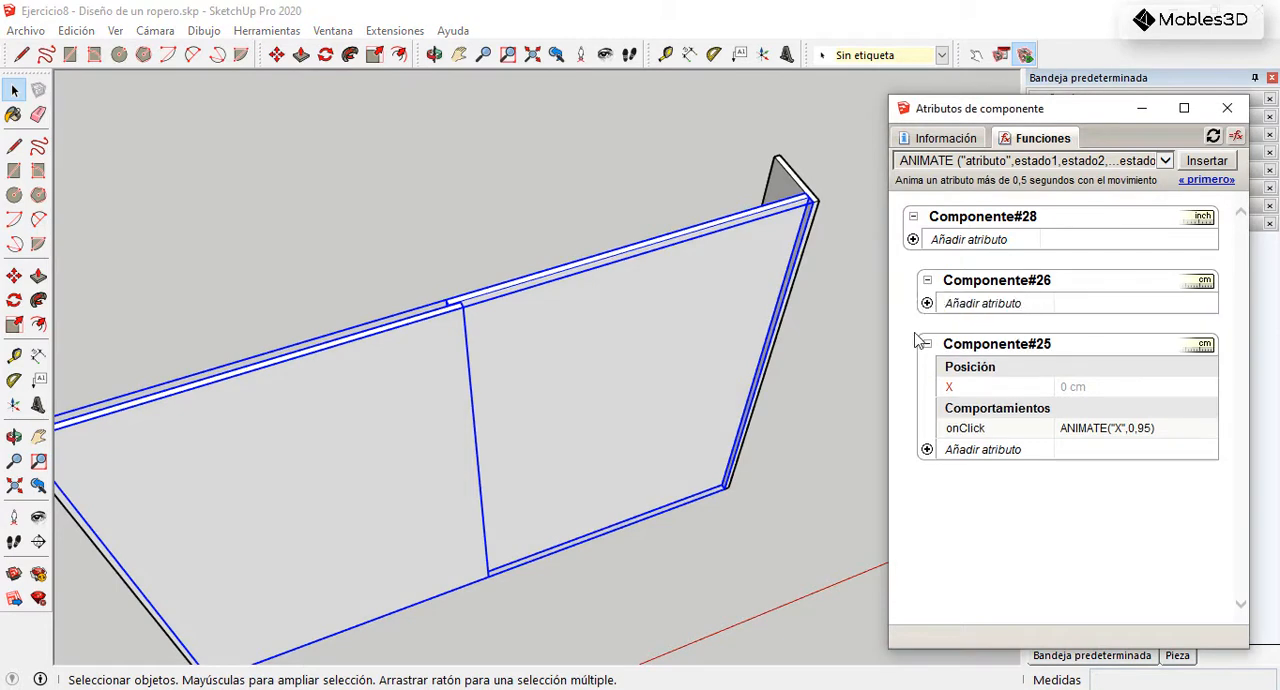
left_click(927, 304)
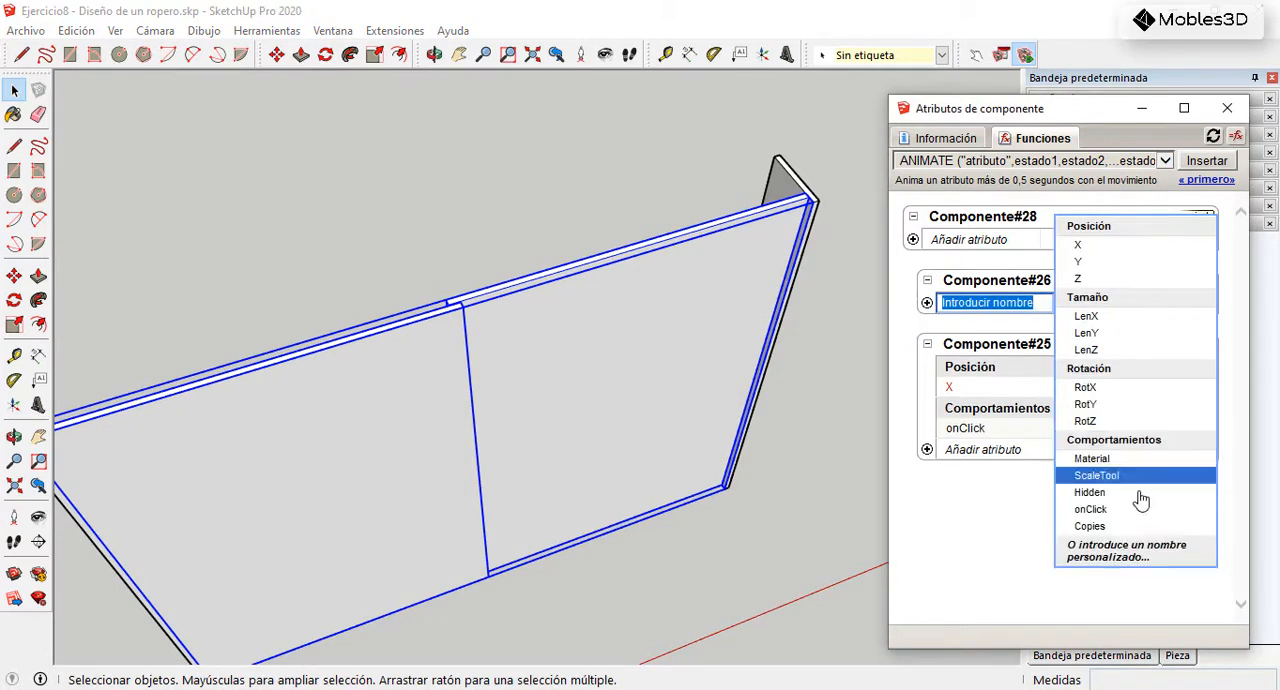
left_click(1090, 509)
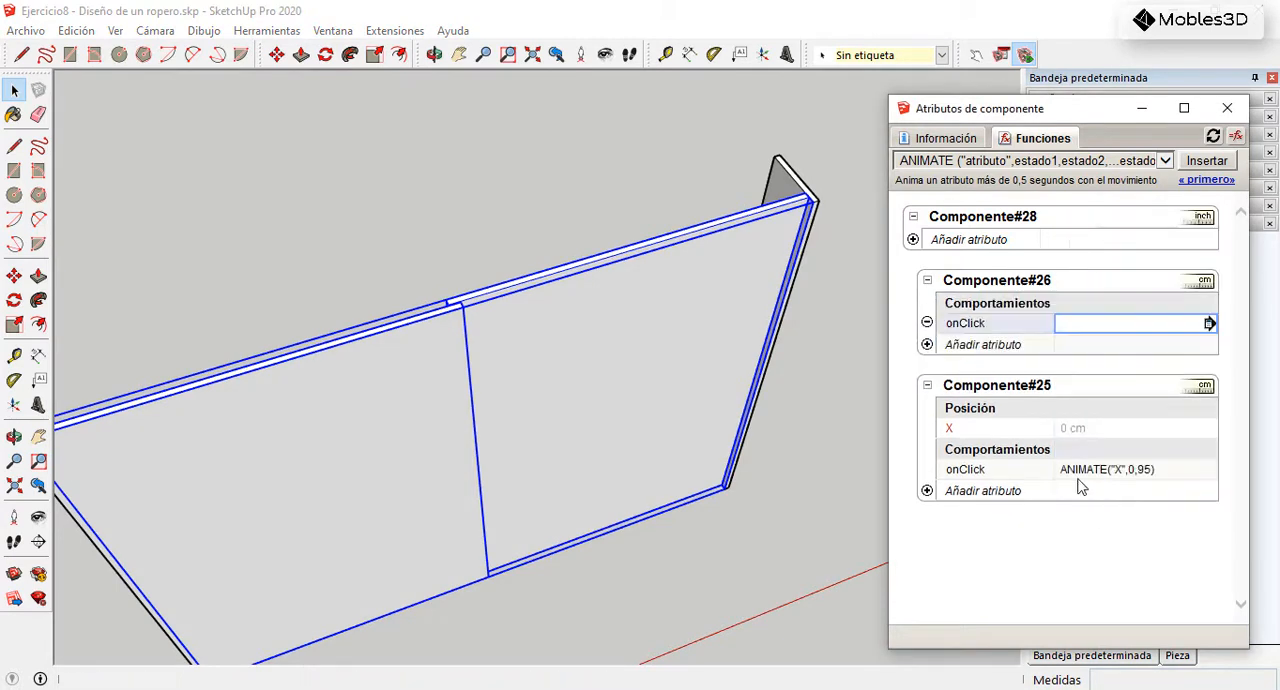
left_click(927, 344)
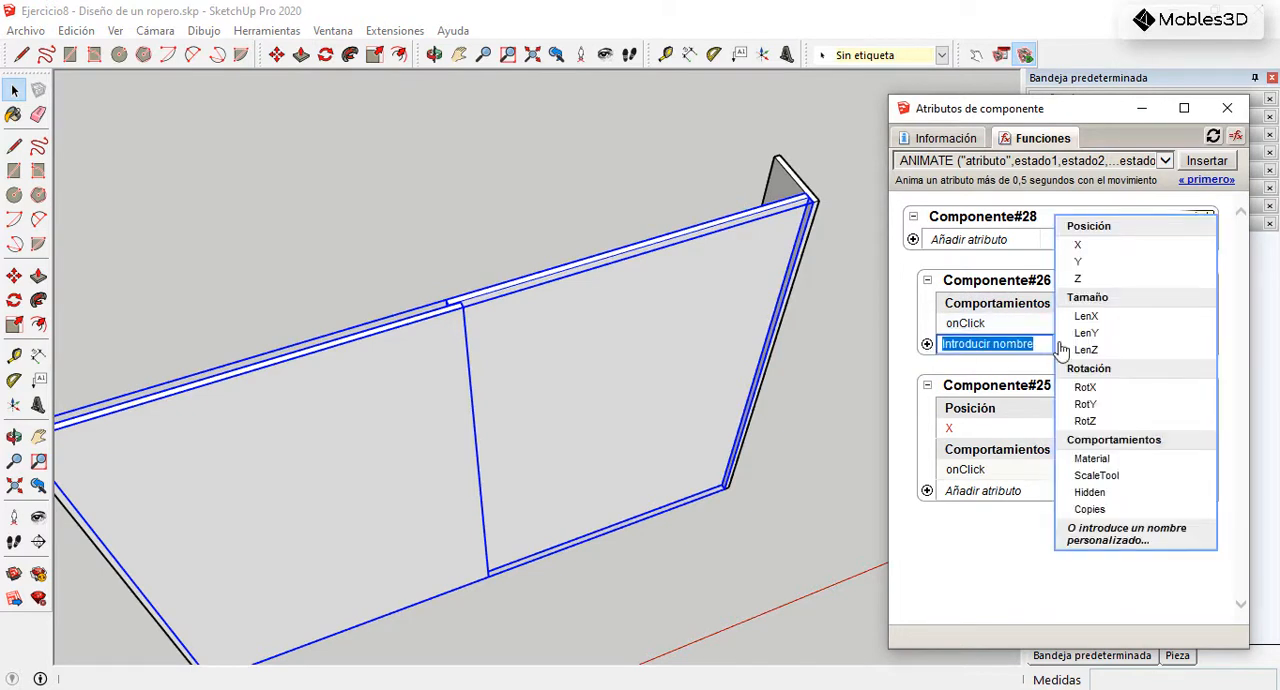
left_click(1090, 245)
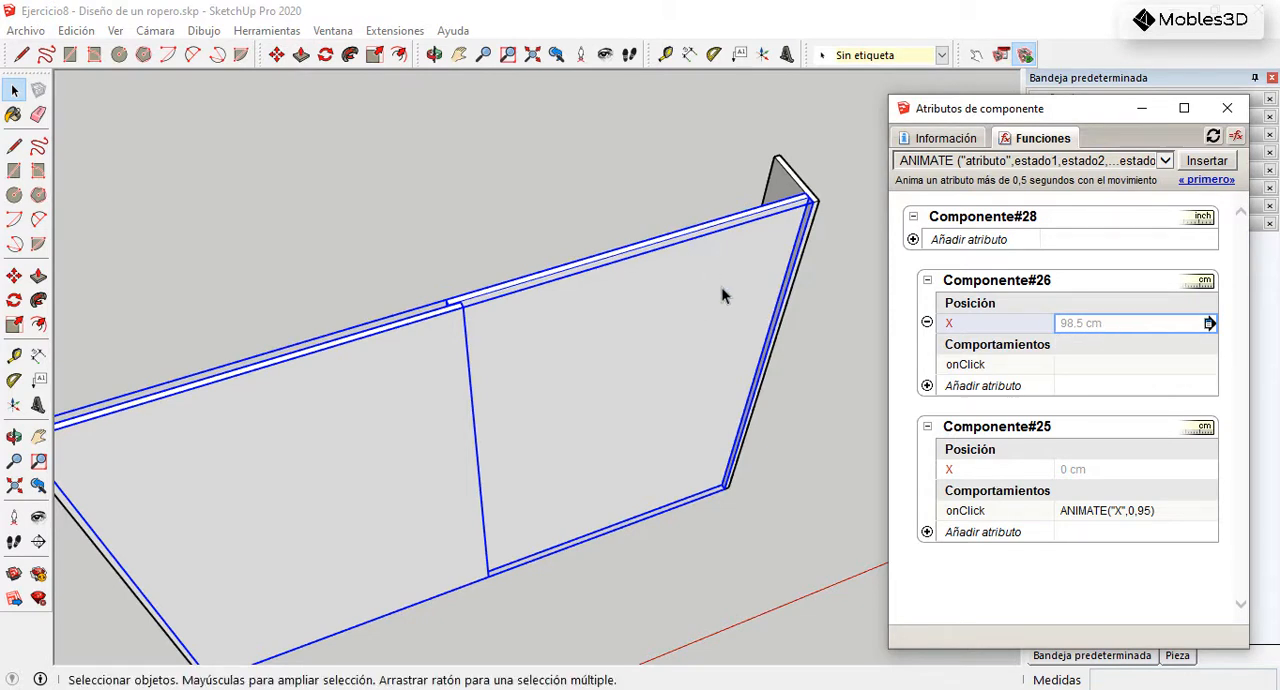
Step: Open the combined door component to check where its axes origin lies relative to both doors, and close it again
scroll(707, 266, "down", 5)
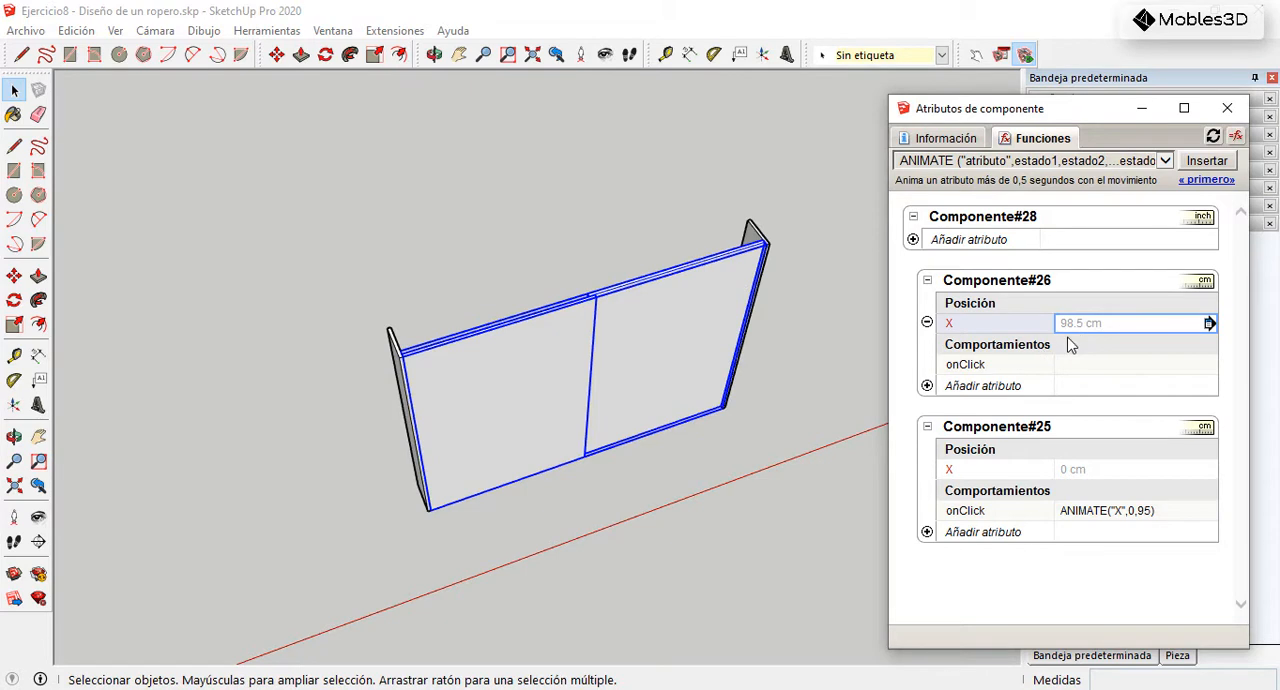
scroll(420, 375, "up", 3)
middle_click_drag(467, 397, 546, 309)
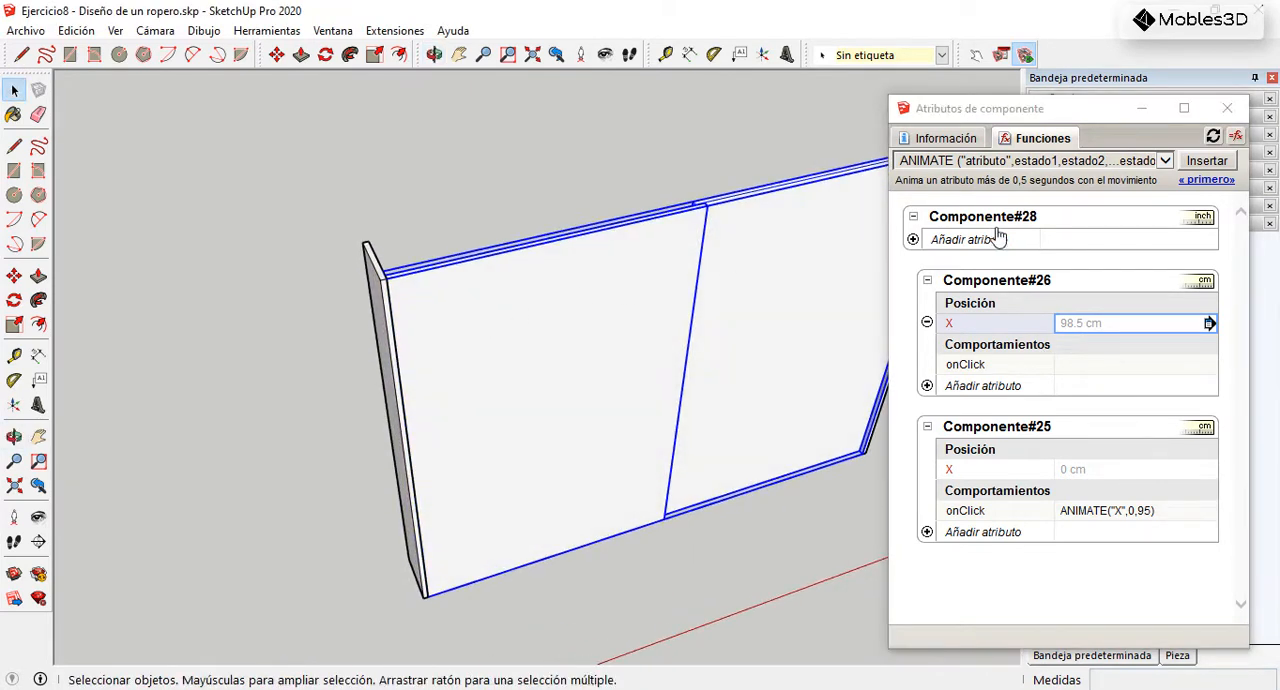
double_click(585, 307)
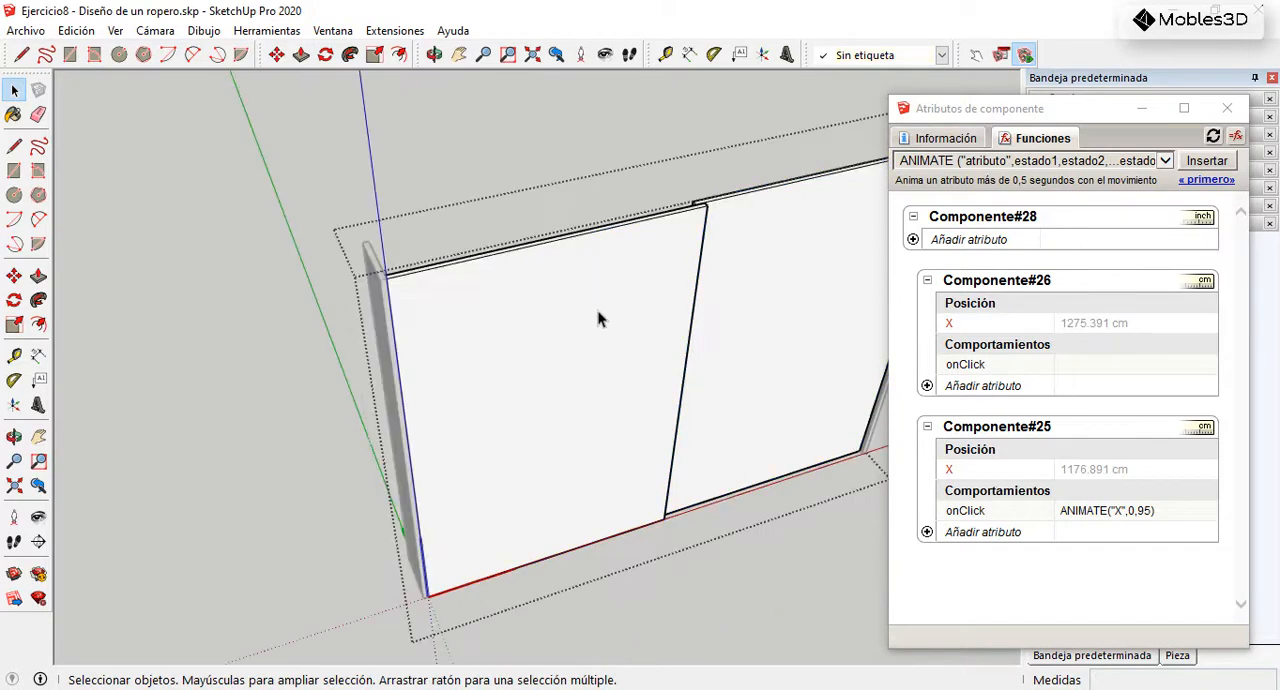
scroll(430, 598, "up", 4)
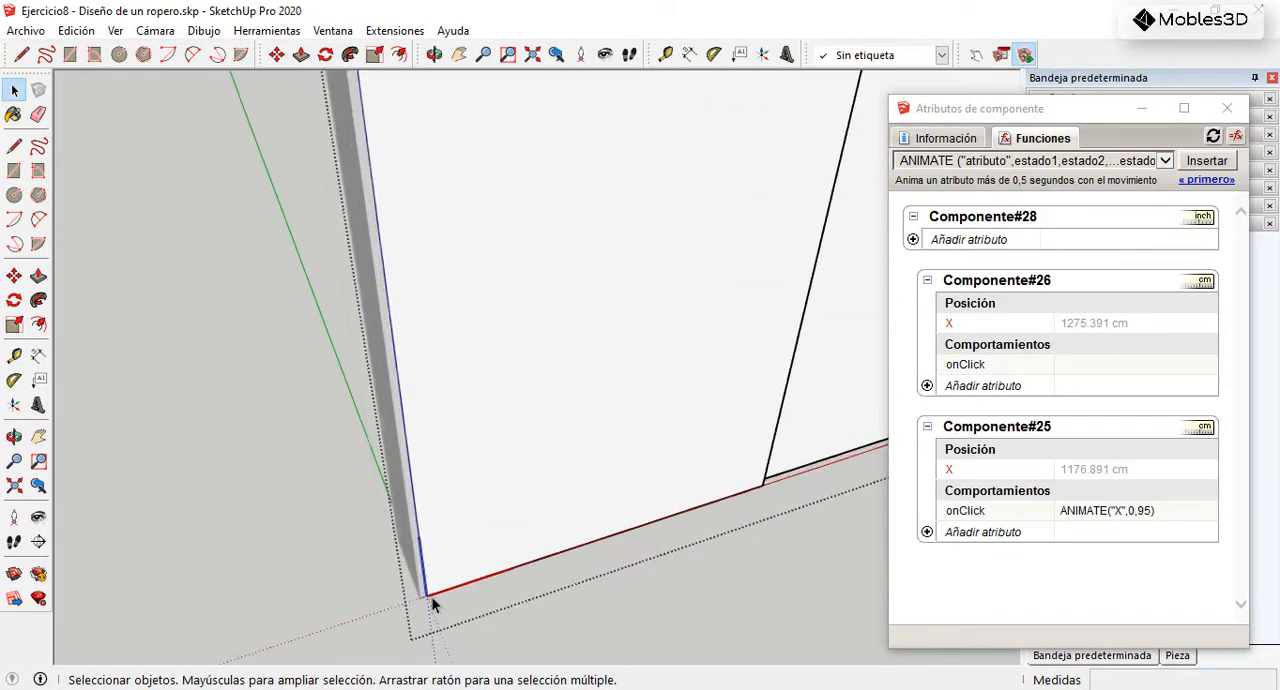
scroll(433, 598, "down", 4)
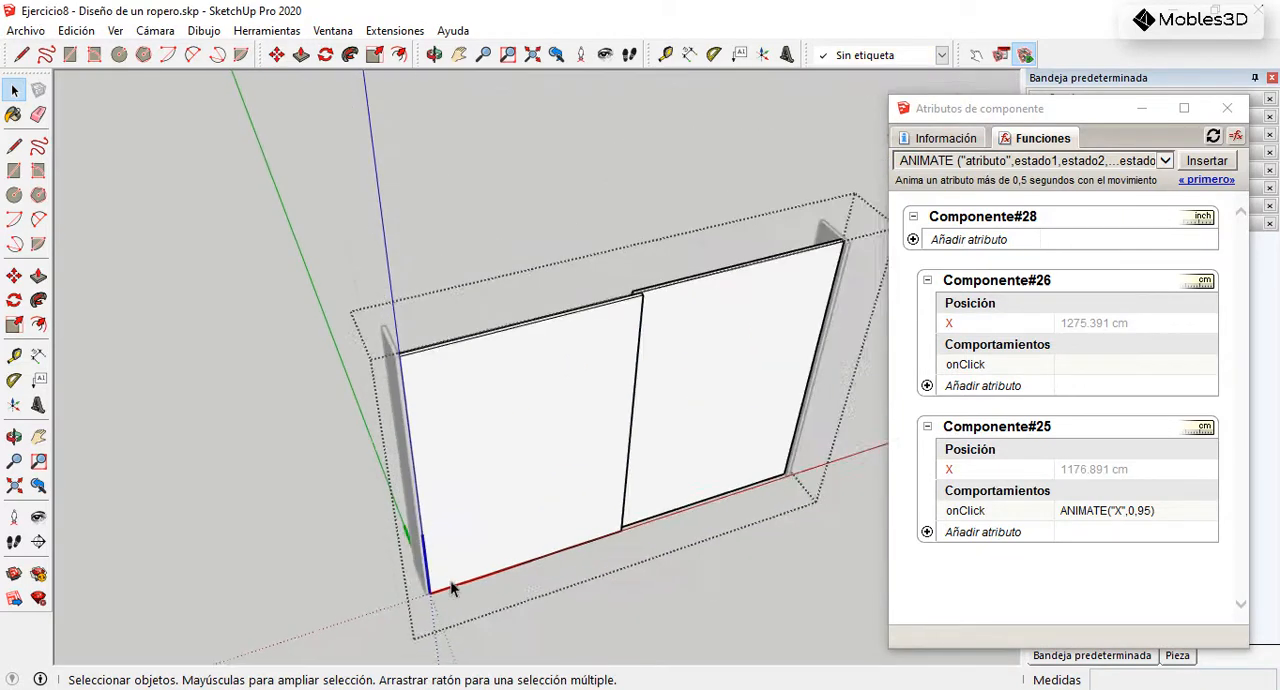
left_click(653, 595)
middle_click_drag(596, 396, 510, 472)
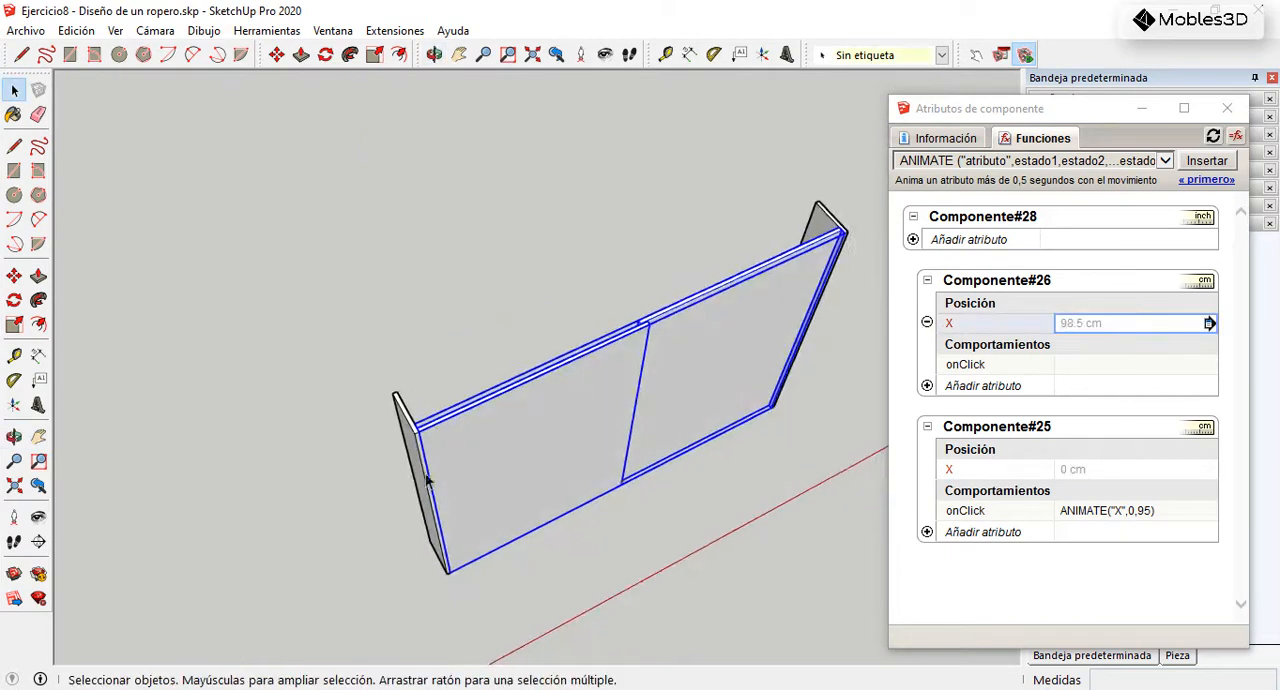
Step: Measure with the Tape Measure from the left side panel's inner corner to the near upper corner of the right door
scroll(506, 472, "up", 2)
left_click(665, 54)
scroll(440, 398, "up", 3)
left_click(390, 410)
scroll(372, 414, "down", 5)
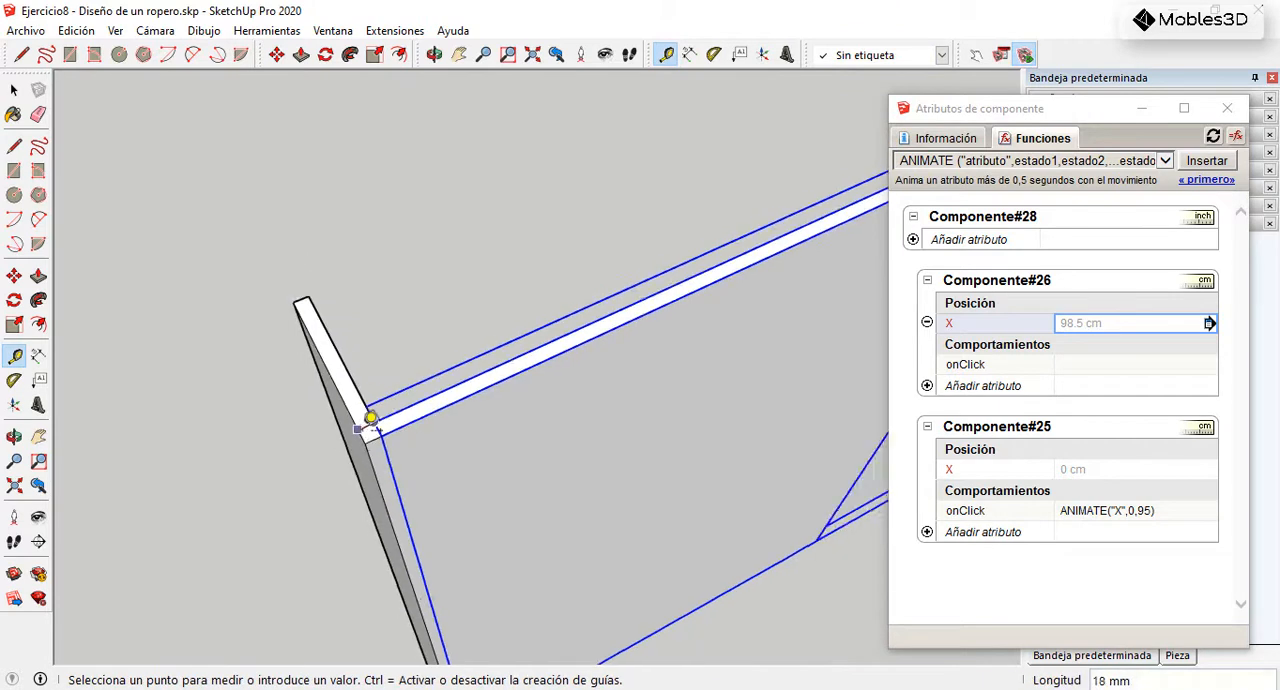
scroll(790, 240, "up", 5)
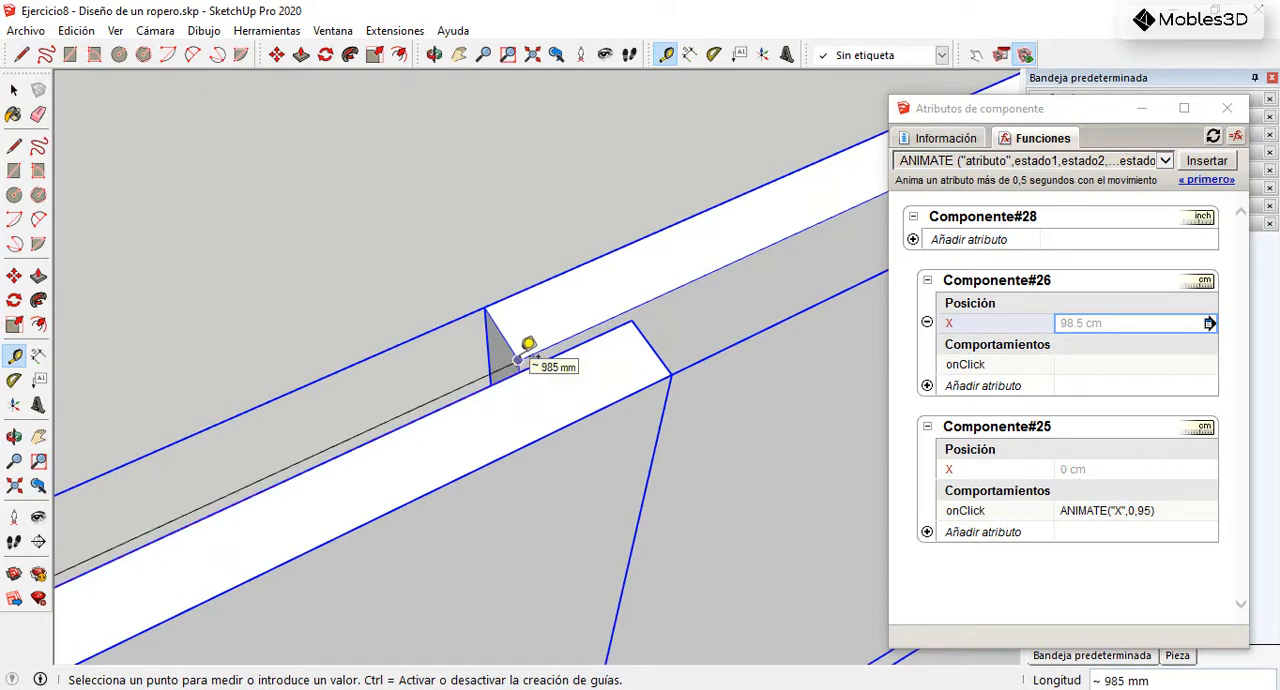
left_click(14, 90)
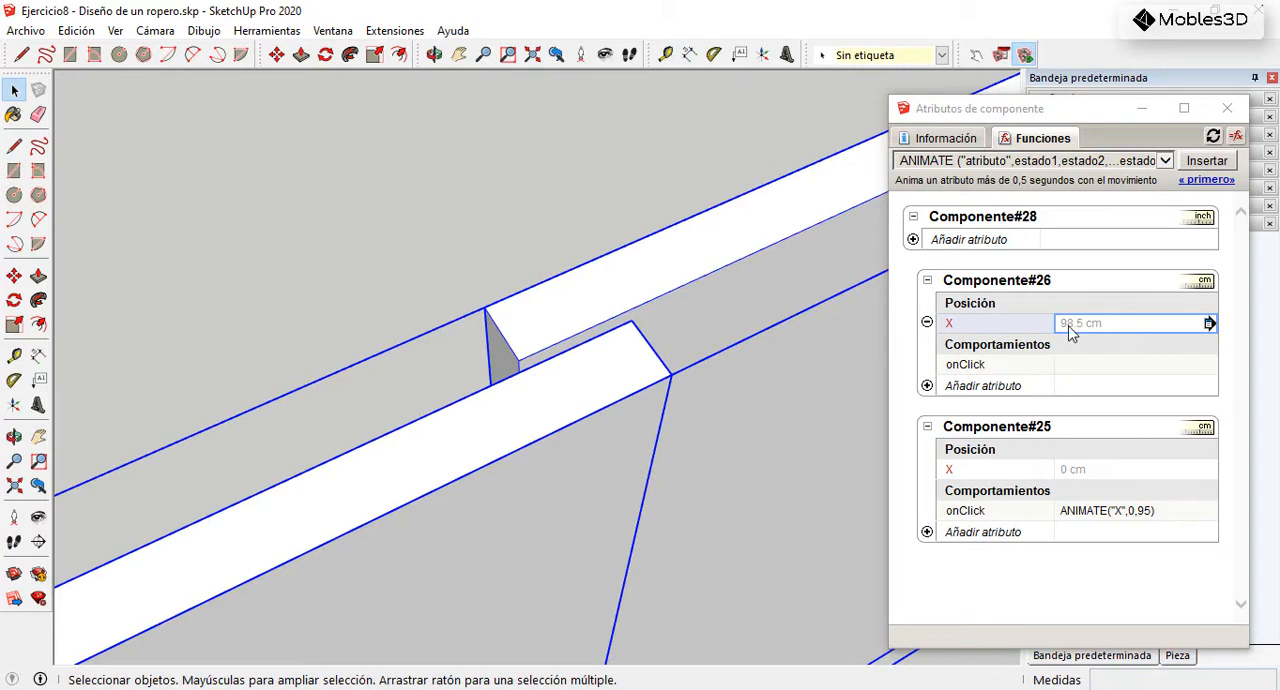
Step: Insert the ANIMATE function into Componente#26's onClick attribute, entering X as both the animated attribute and the first state
middle_click_drag(760, 300, 640, 263)
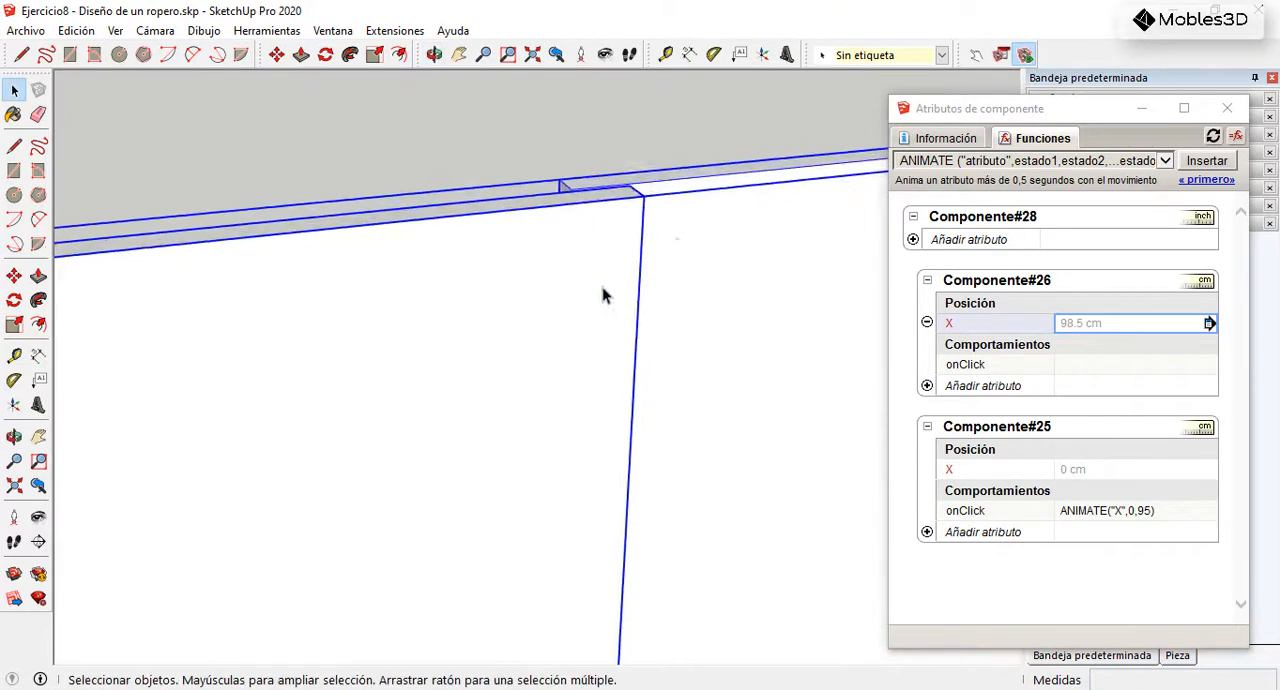
scroll(652, 263, "down", 5)
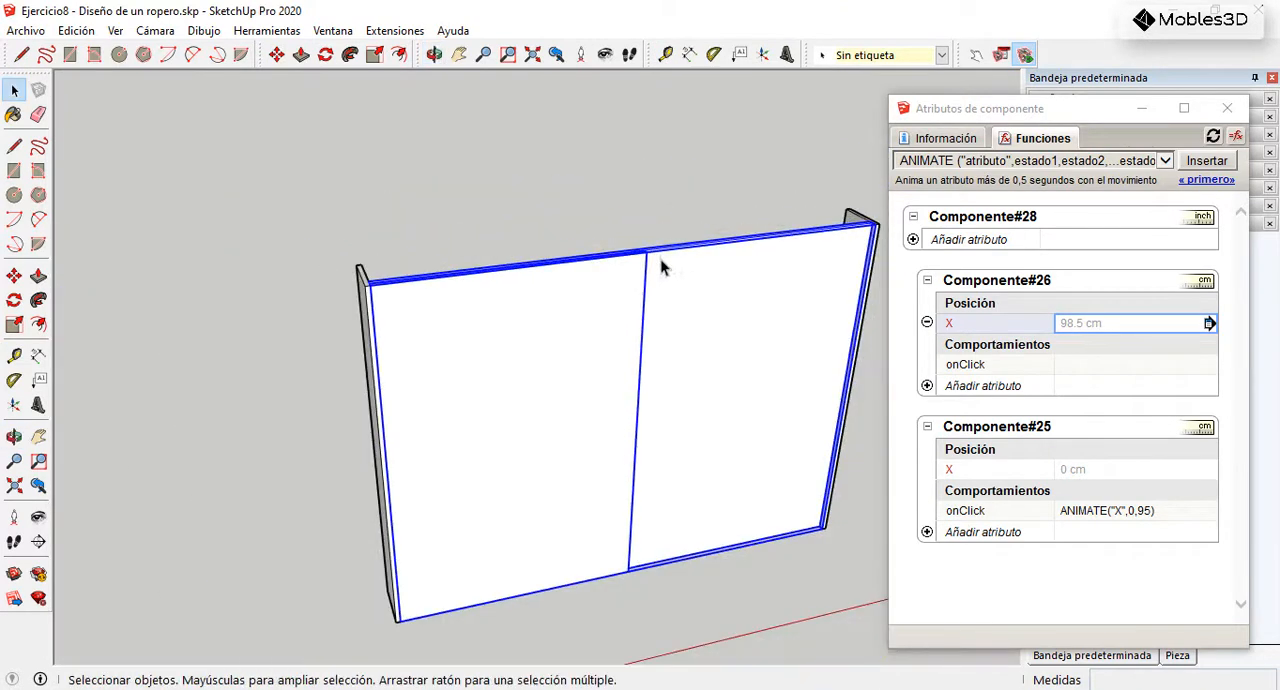
left_click(1081, 368)
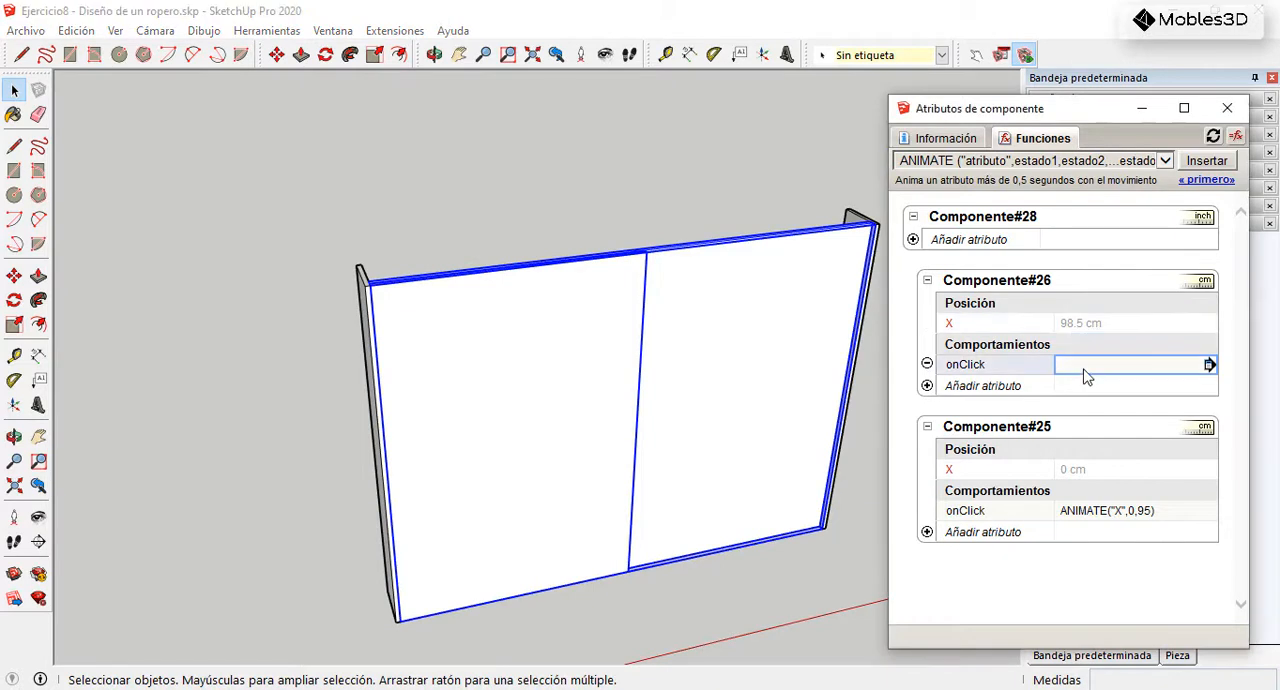
left_click(1205, 163)
left_click_drag(1108, 378, 1069, 380)
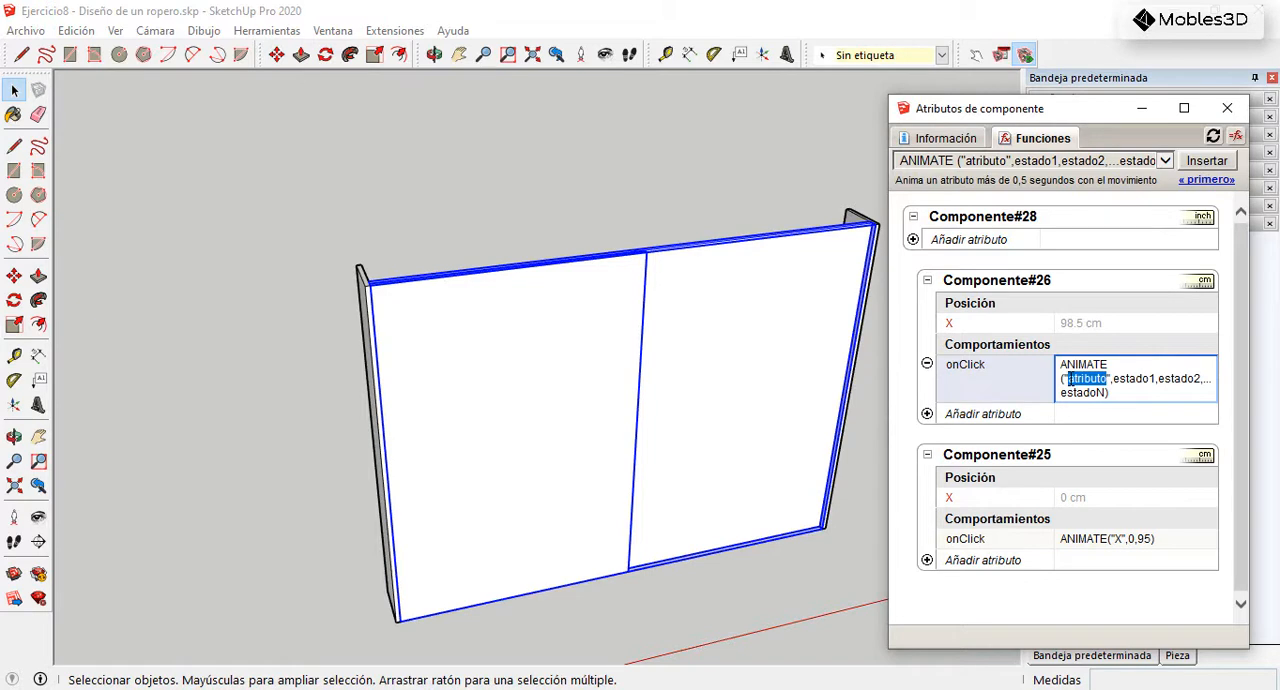
key("BackSpace")
type("X")
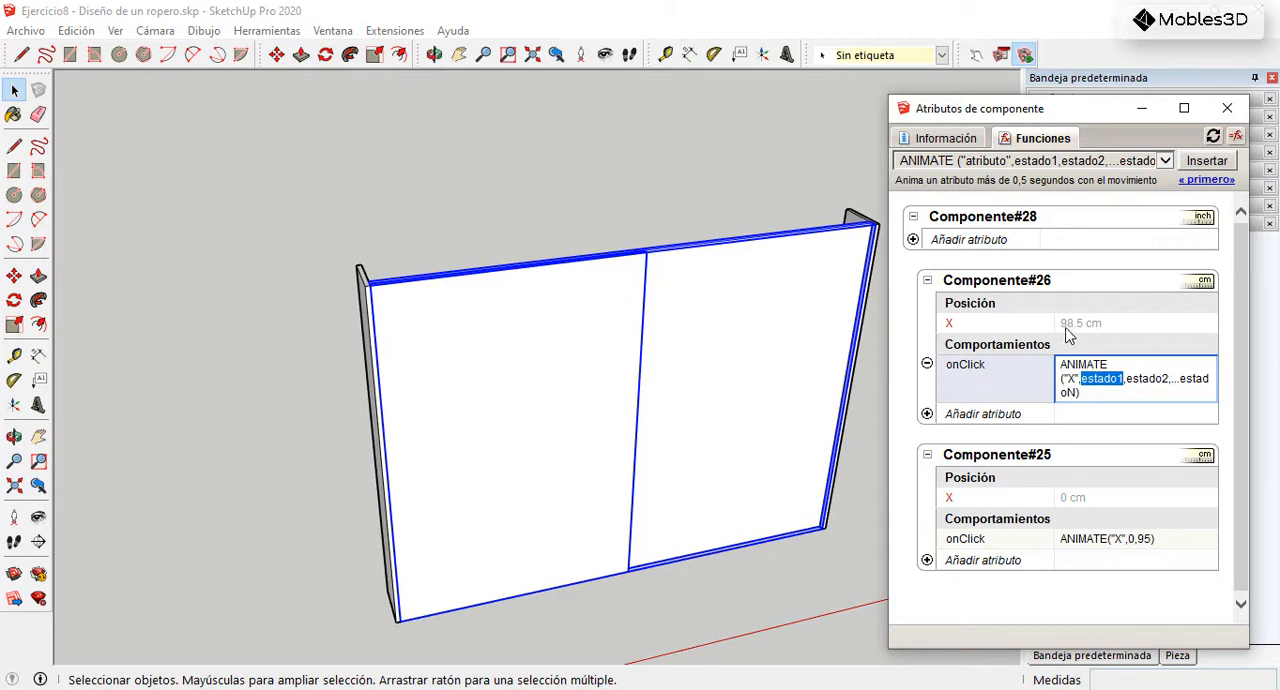
type("X")
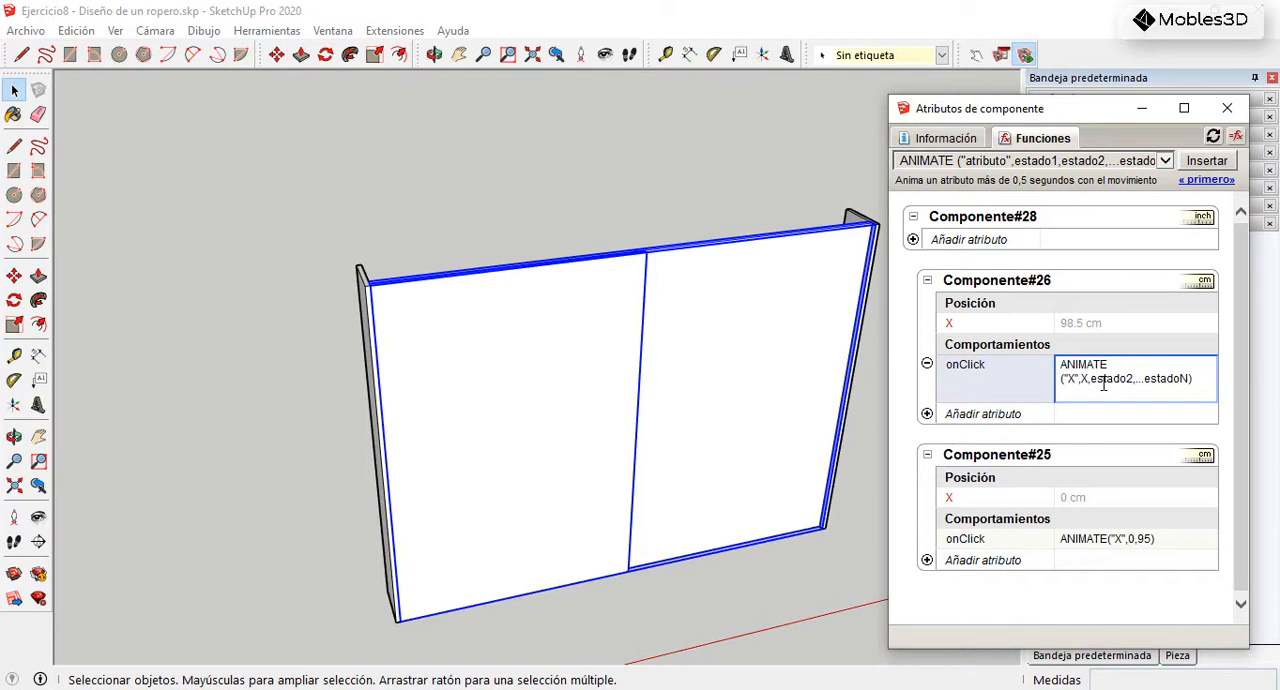
Step: Replace the remaining placeholder states with 10 so that Componente#26's onClick formula reads ANIMATE("X",X,10)
left_click_drag(1189, 378, 1094, 375)
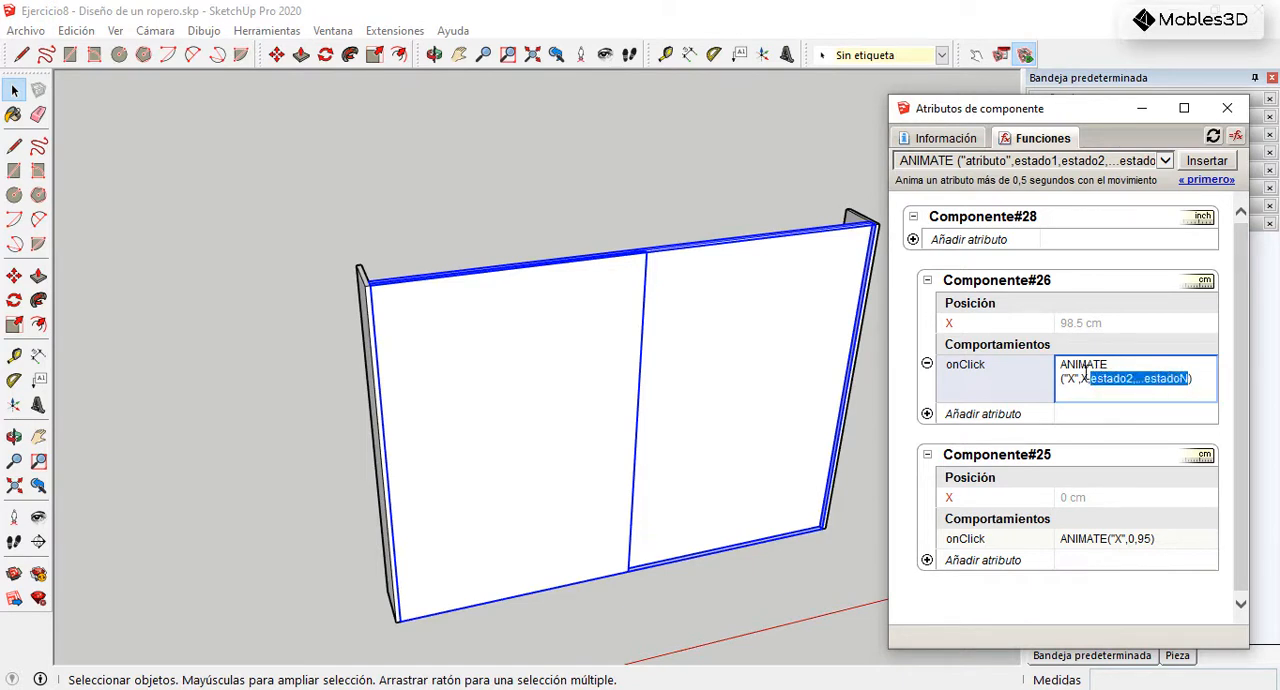
middle_click_drag(672, 388, 668, 370)
scroll(619, 315, "up", 2)
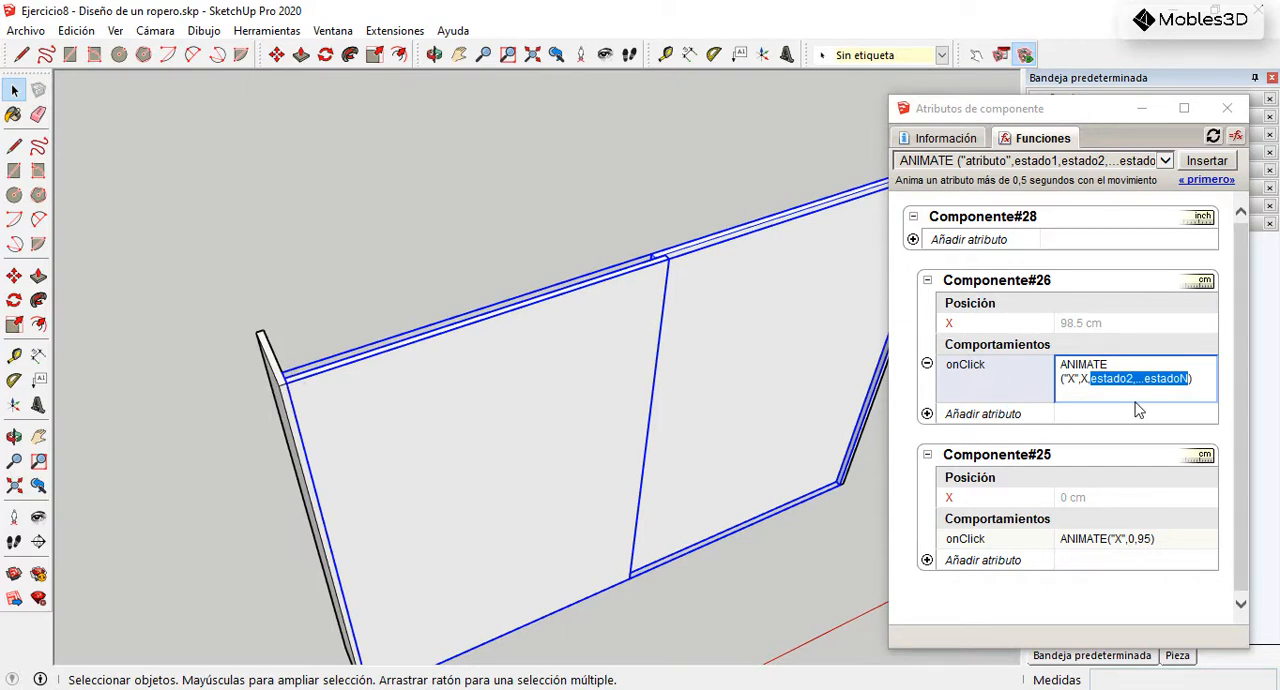
left_click(1172, 379)
left_click_drag(1190, 379, 1090, 379)
type("10")
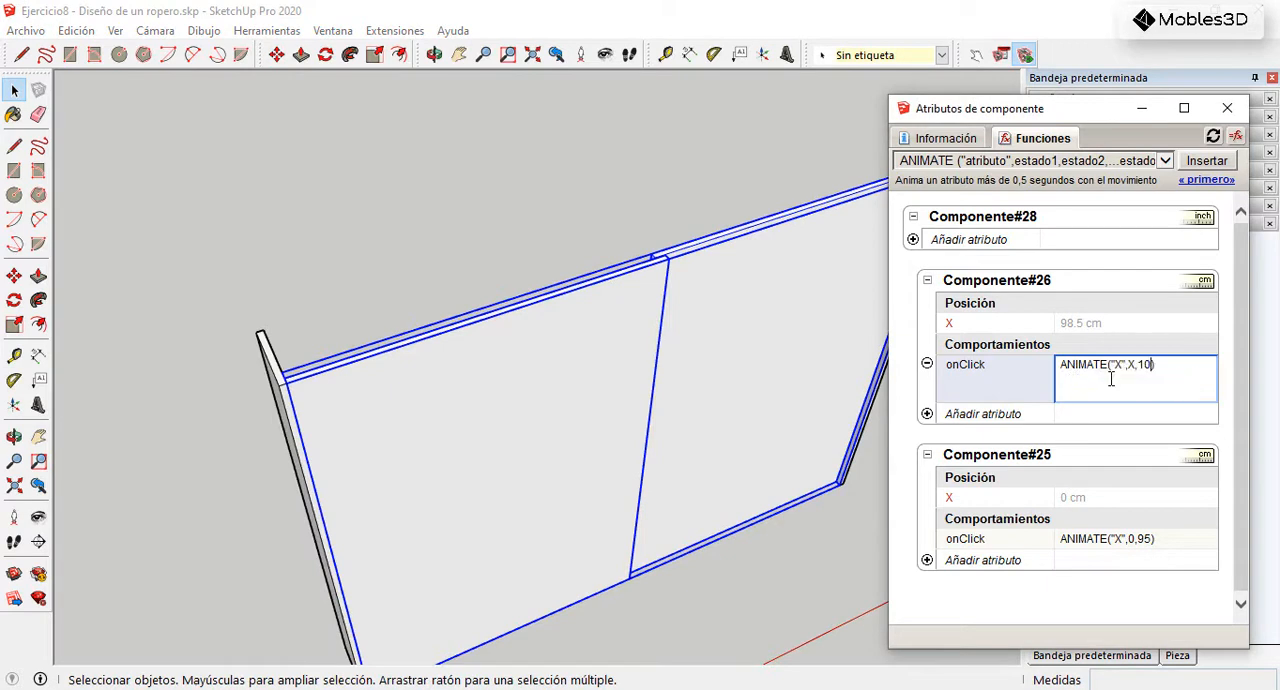
key("Return")
Step: Test the right door's sliding animation with the Interact tool and inspect where it stops near the left side panel
scroll(655, 318, "down", 1)
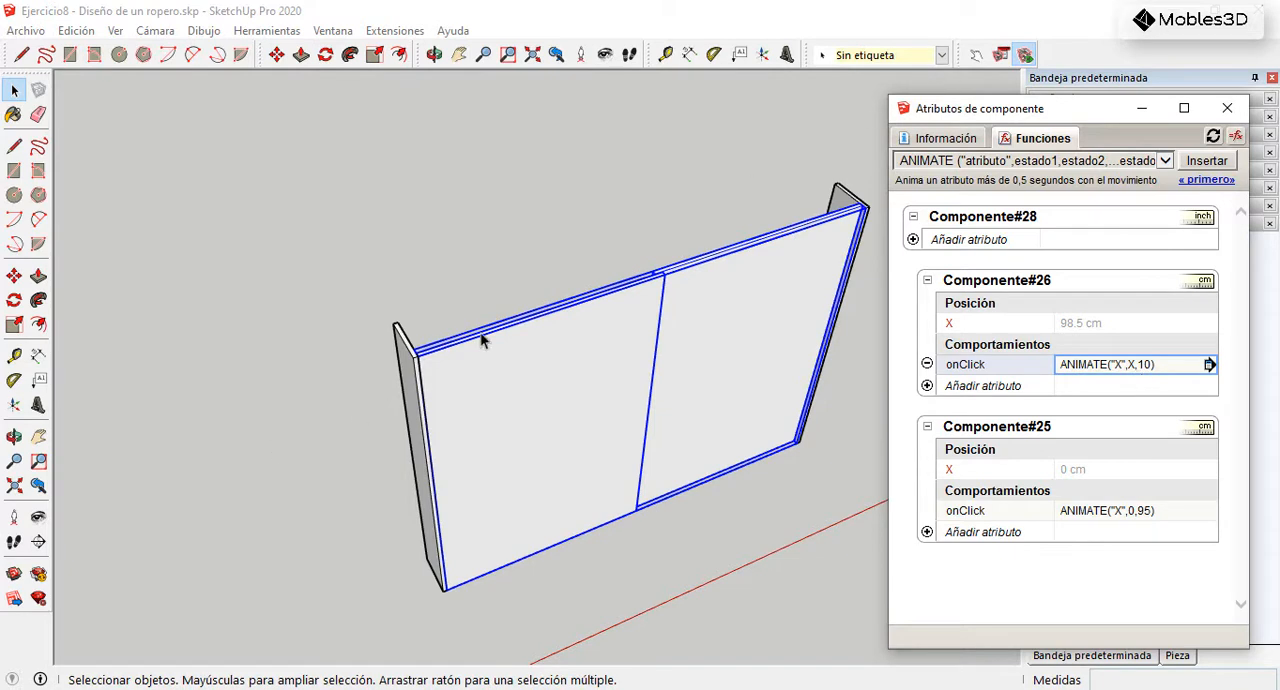
left_click(976, 55)
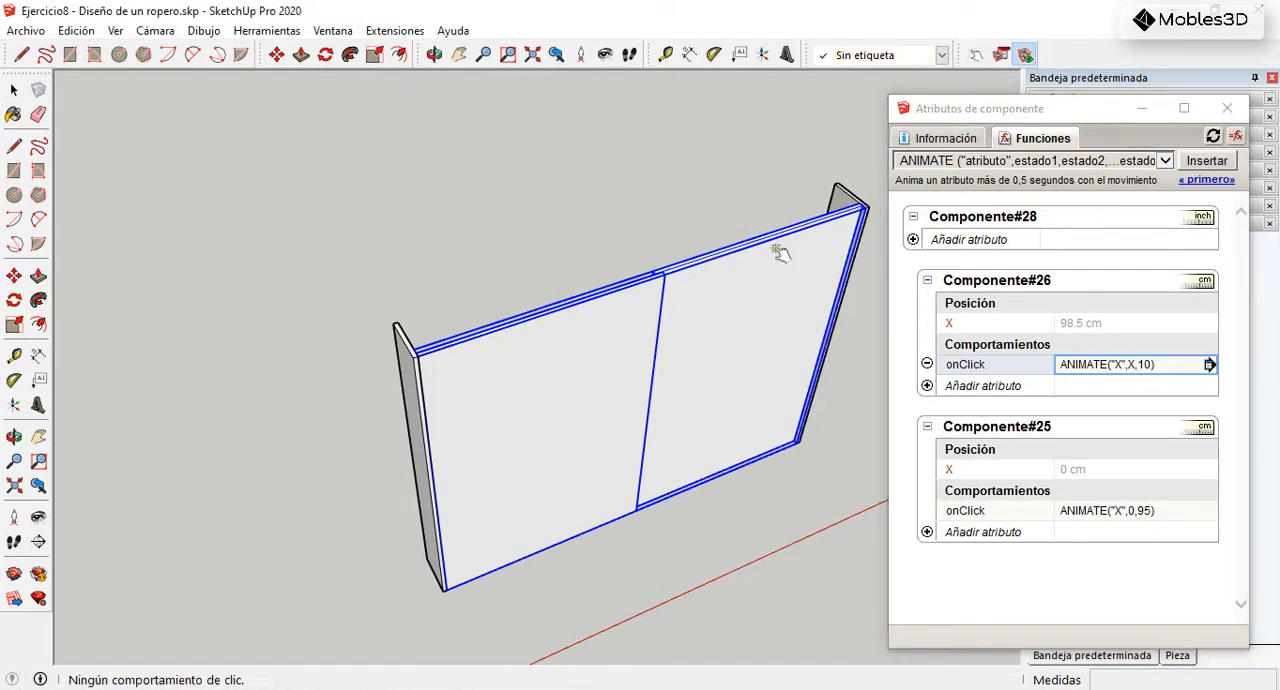
left_click(754, 408)
middle_click_drag(630, 410, 670, 333)
scroll(420, 306, "up", 3)
middle_click_drag(480, 317, 620, 352)
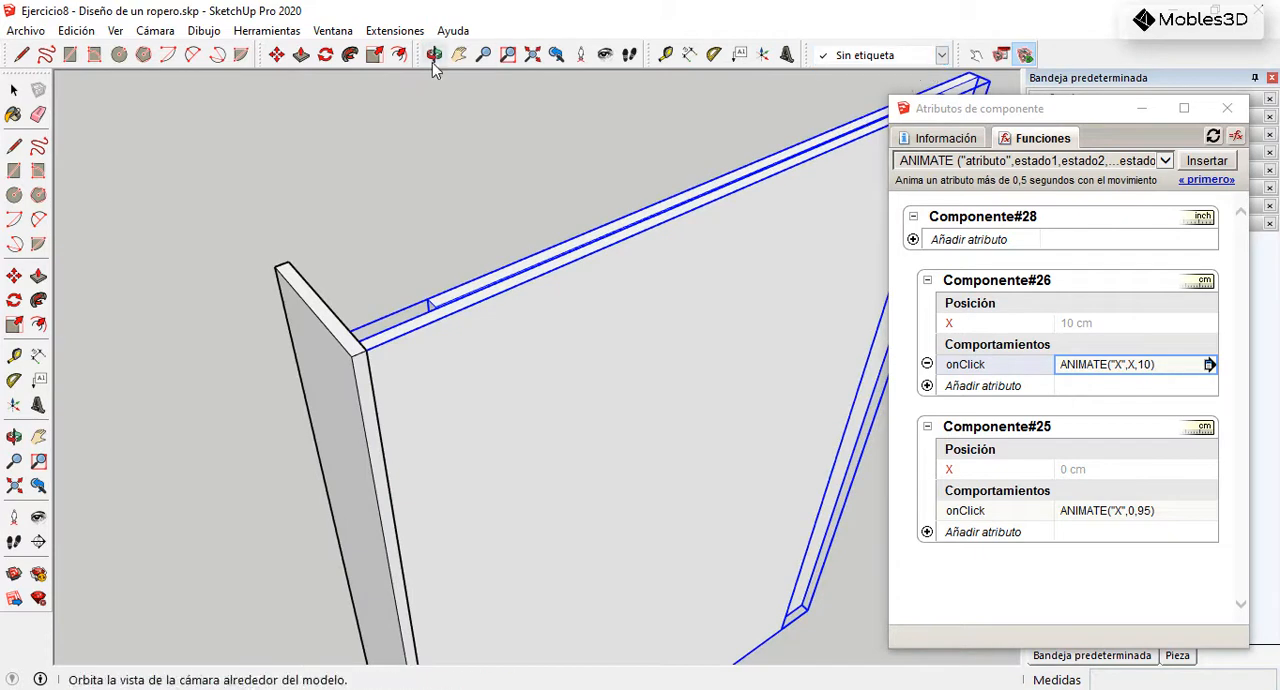
Step: Measure the remaining gap between the left side panel and the end of the shifted right door
left_click(665, 54)
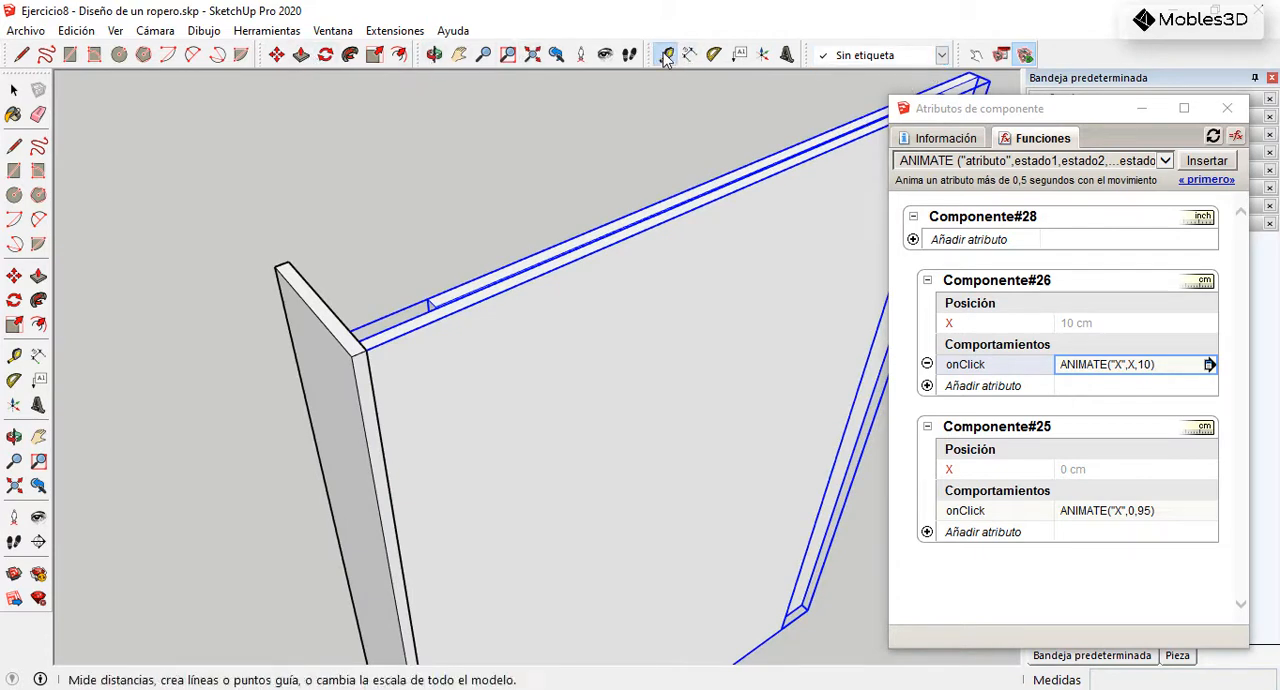
scroll(286, 363, "up", 2)
left_click(425, 310)
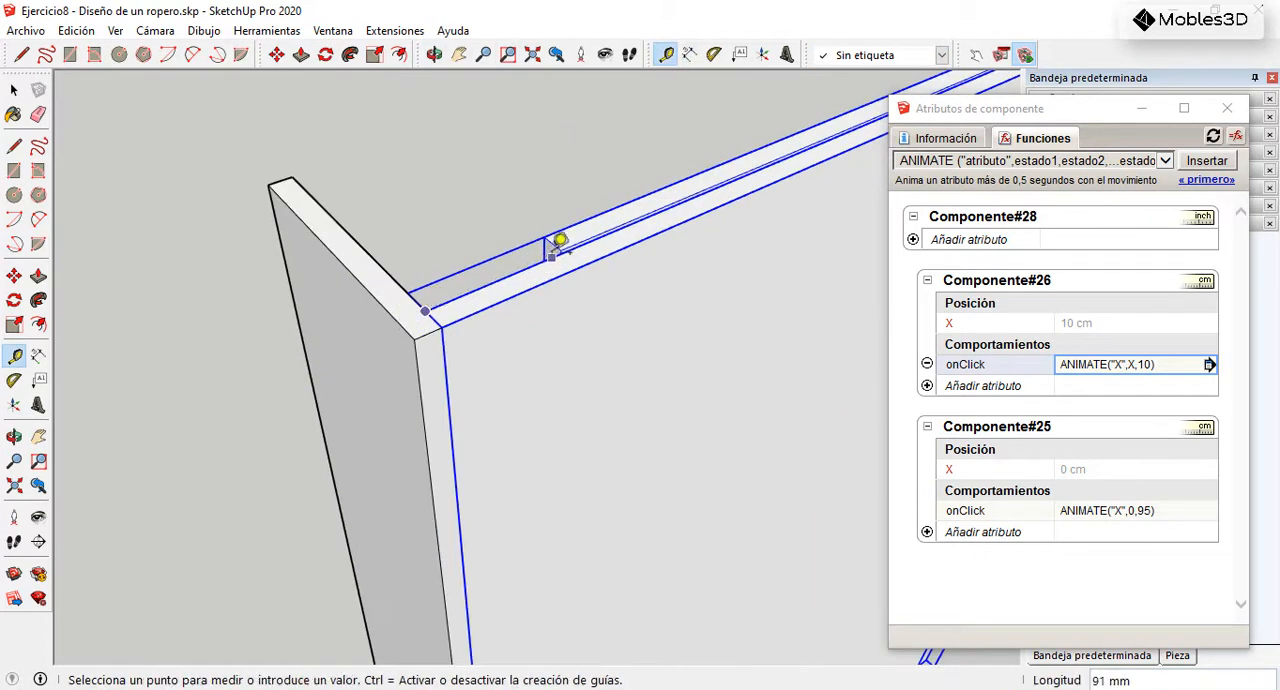
left_click(14, 90)
Step: Set the last state in Componente#26's onClick formula to 5 so that it reads ANIMATE("X",X,5)
scroll(408, 306, "down", 2)
middle_click_drag(561, 379, 429, 343)
scroll(418, 346, "down", 2)
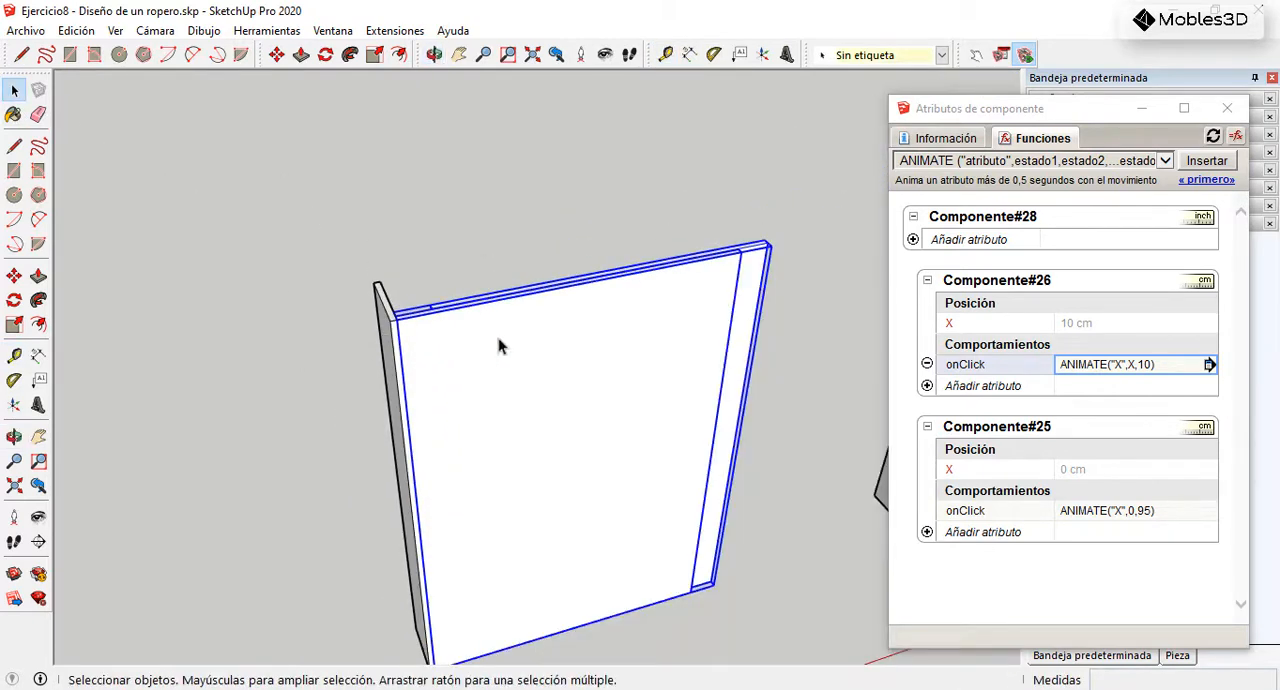
left_click(1148, 366)
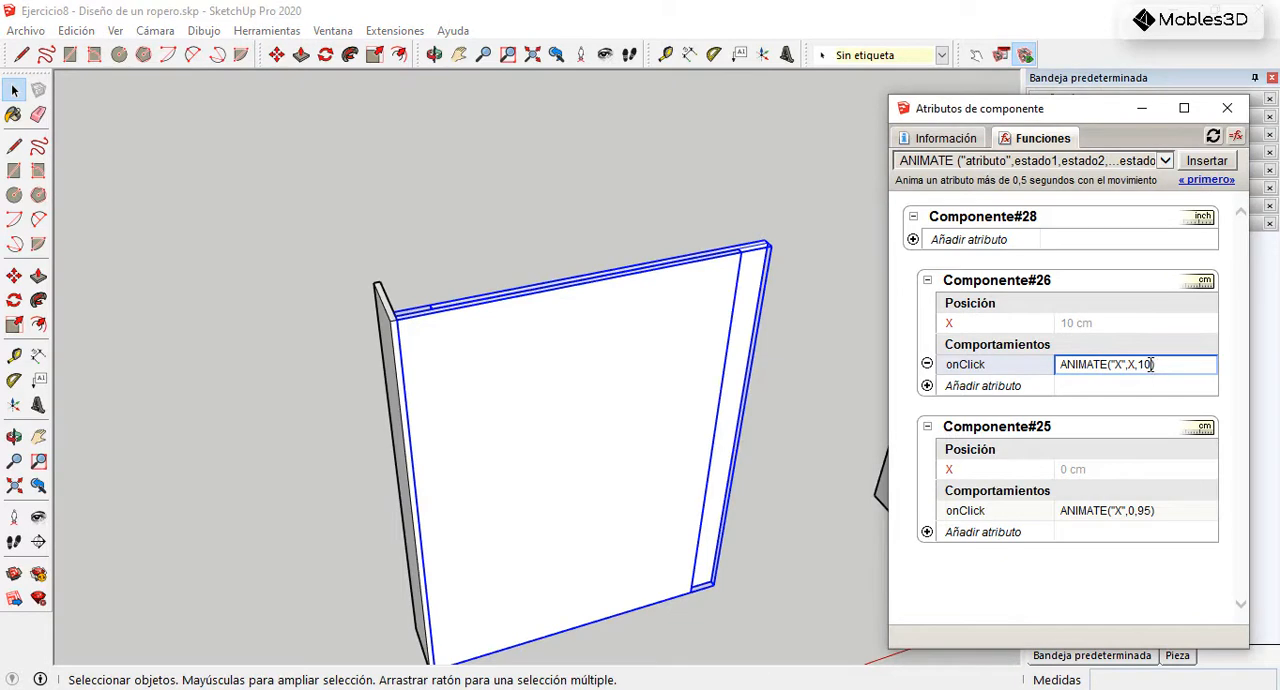
key("Return")
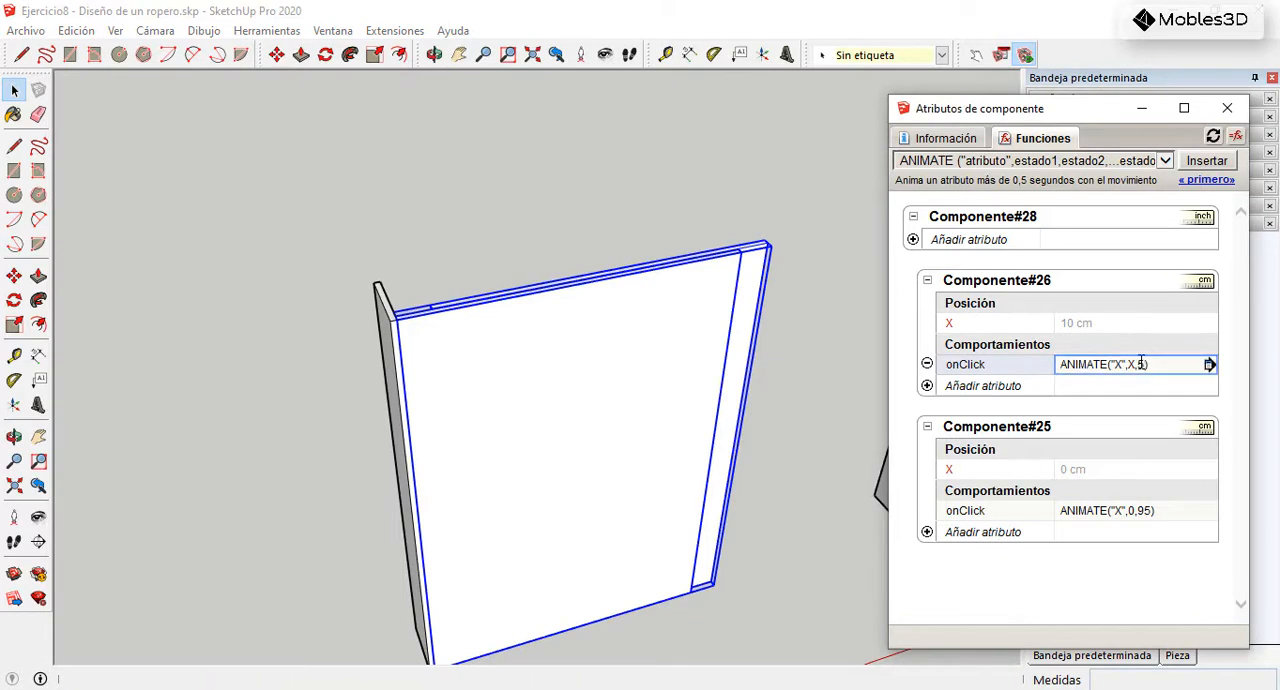
Step: Activate the rear door with the Interact tool to test its shortened stopping position beside the left side panel
left_click(976, 55)
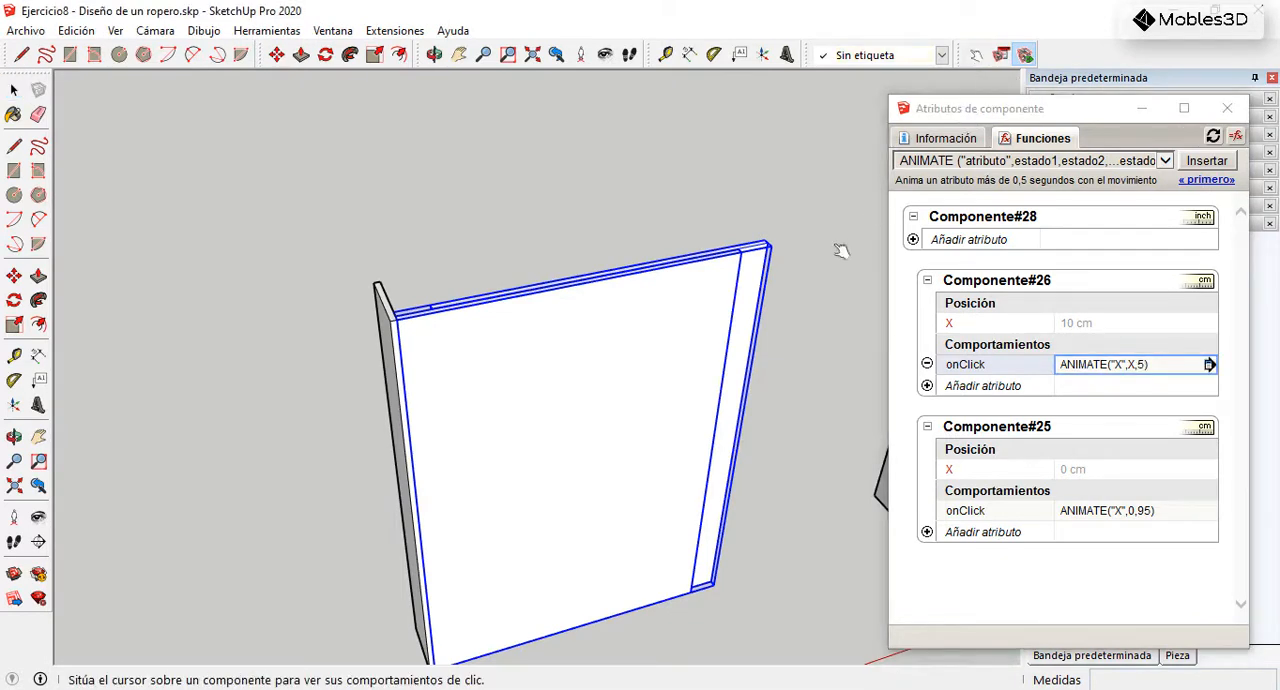
left_click(763, 268)
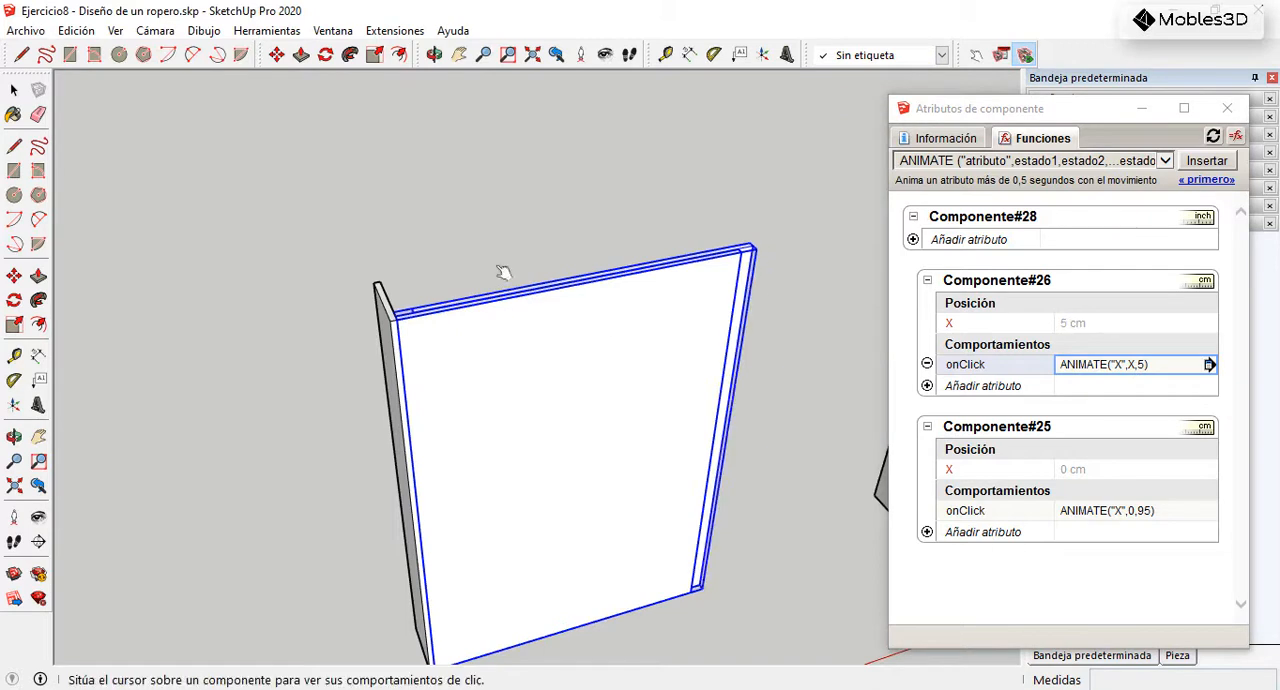
scroll(506, 275, "down", 3)
middle_click_drag(657, 373, 537, 371)
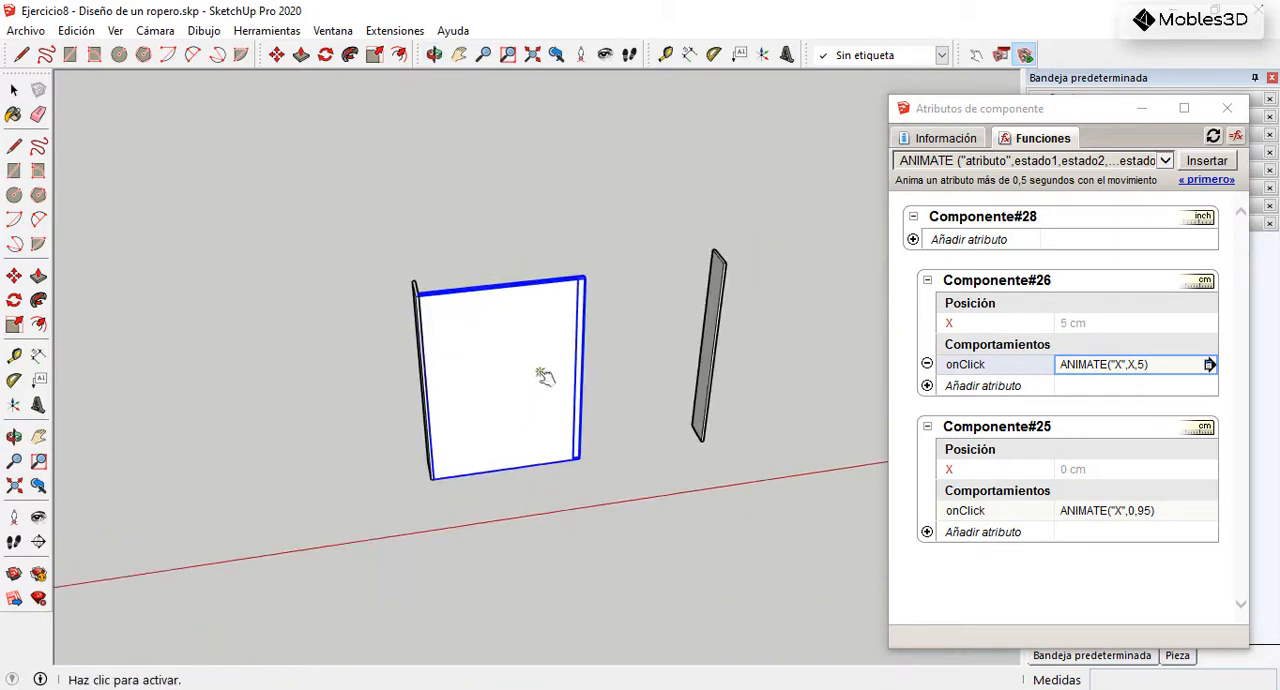
Step: Slide the front door across the opening and back repeatedly with the Interact tool, checking its overlap with the rear door
left_click(634, 421)
left_click(698, 364)
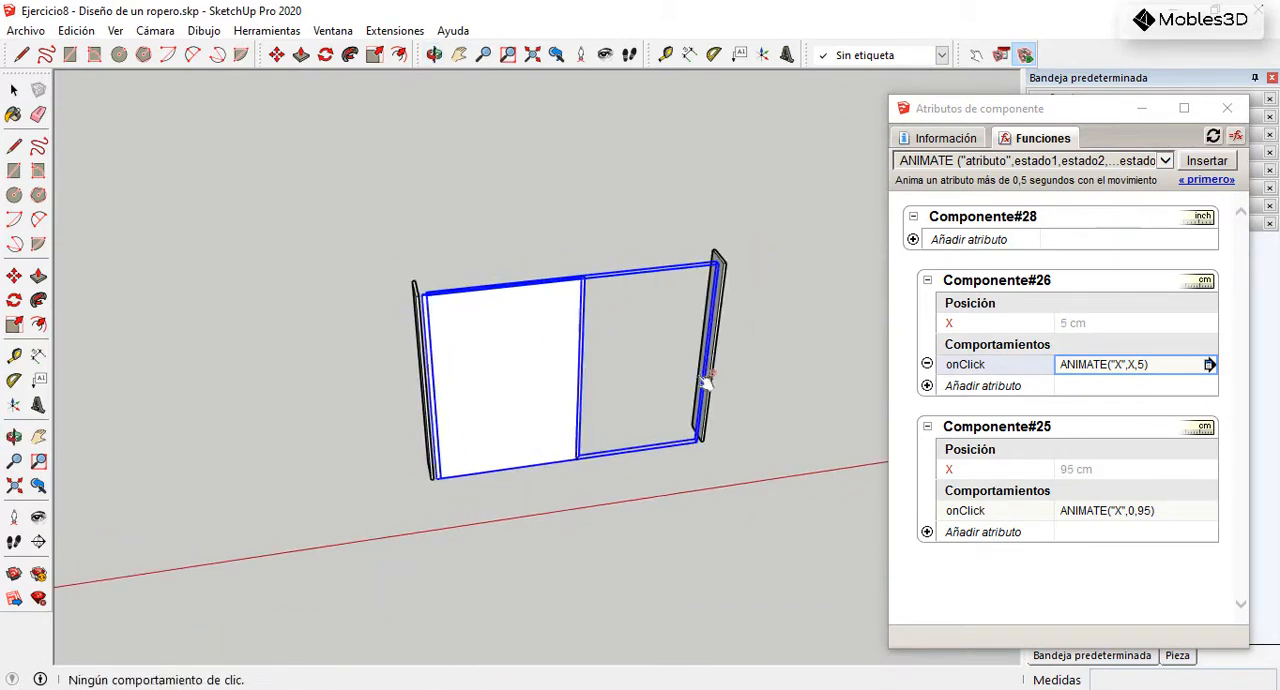
middle_click_drag(580, 294, 623, 400)
scroll(580, 314, "up", 6)
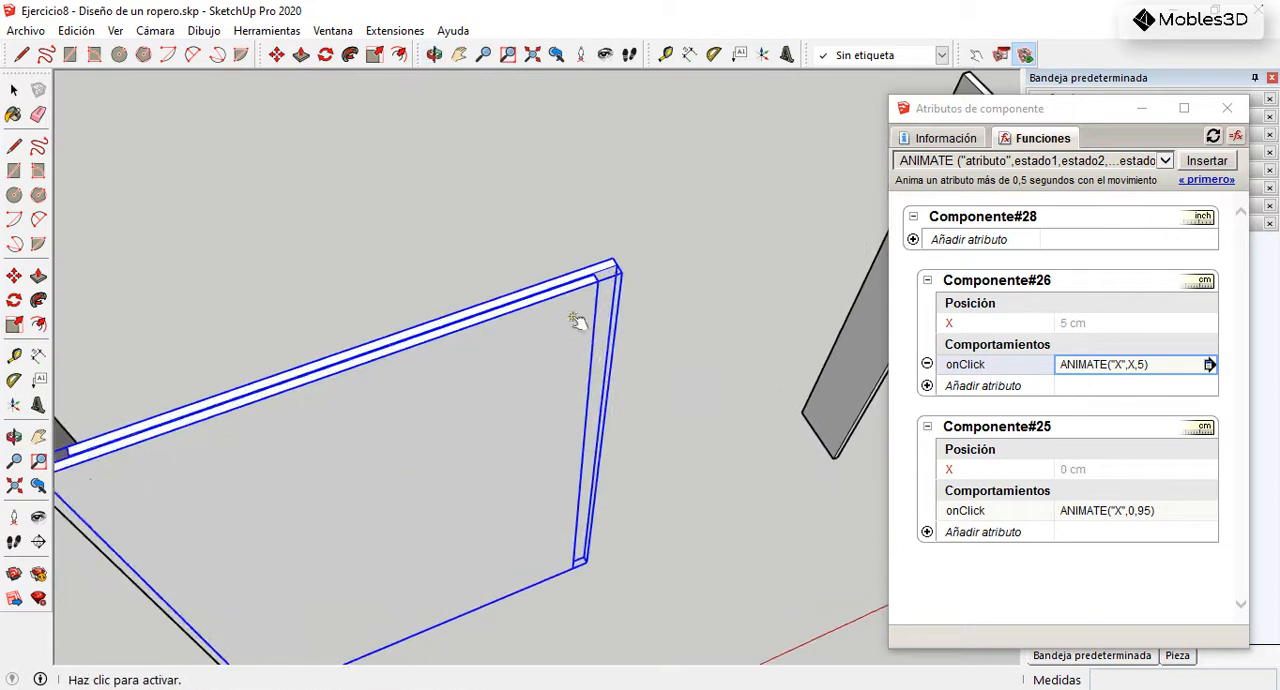
left_click(590, 358)
scroll(606, 306, "down", 5)
middle_click_drag(606, 306, 632, 265)
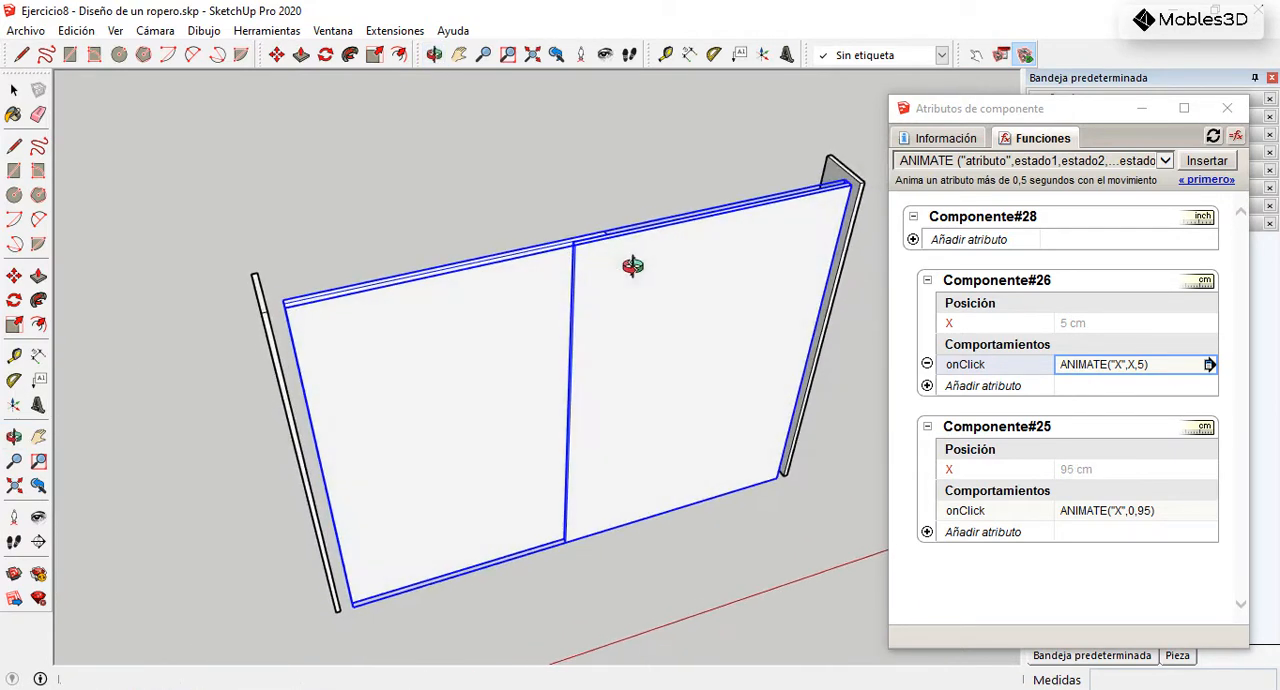
left_click(665, 330)
left_click(745, 378)
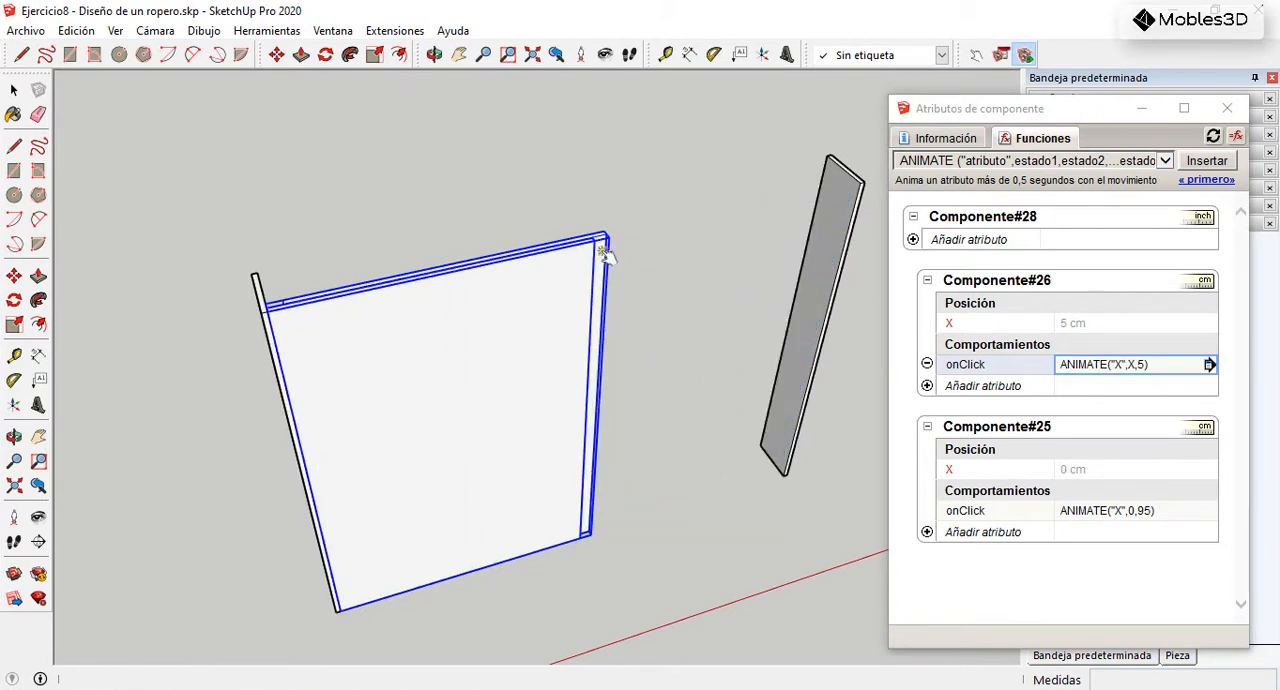
Step: Set the first state in Componente#26's onClick formula to 95.8 and test the door's return toward the right side panel
left_click(1136, 366)
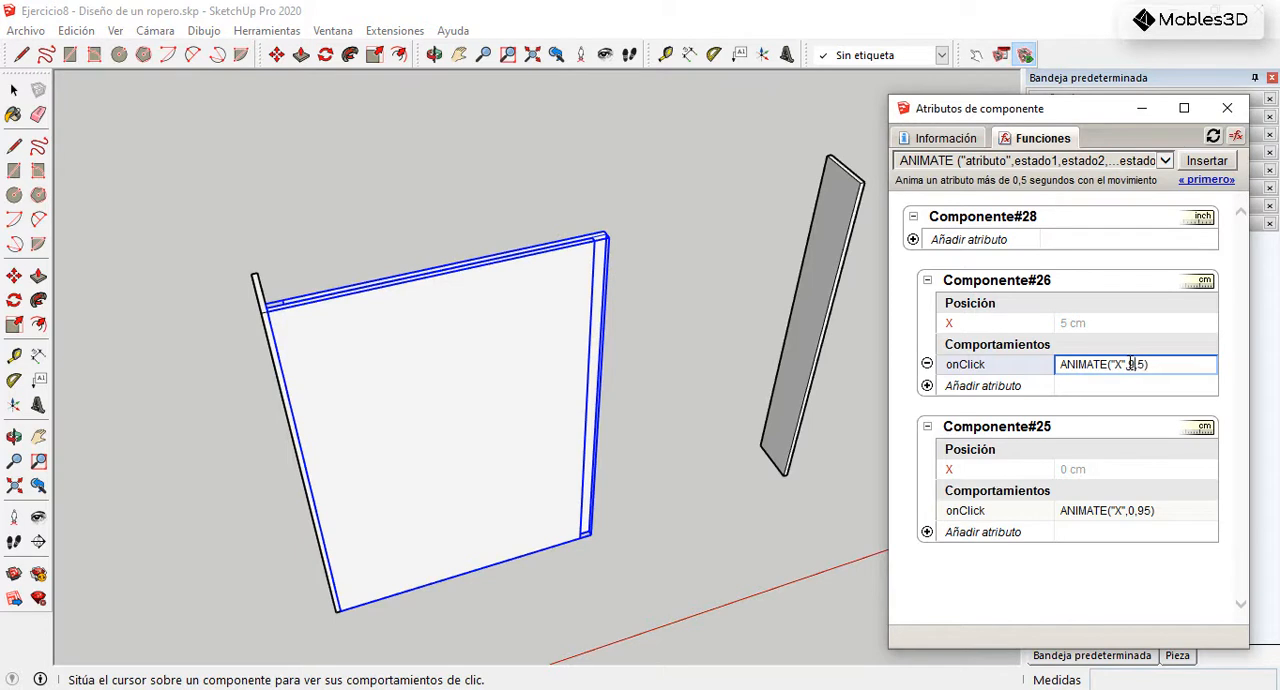
key("Return")
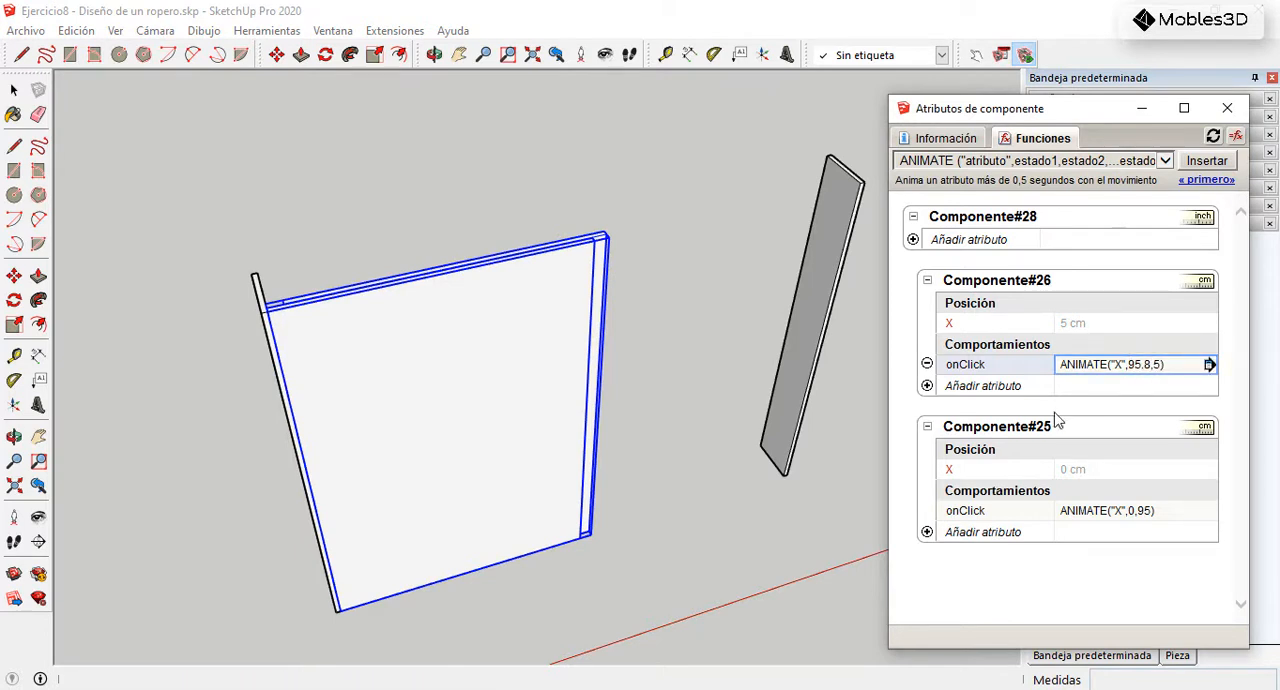
left_click(603, 251)
middle_click_drag(737, 235, 770, 364)
scroll(768, 364, "up", 3)
middle_click_drag(591, 314, 729, 274)
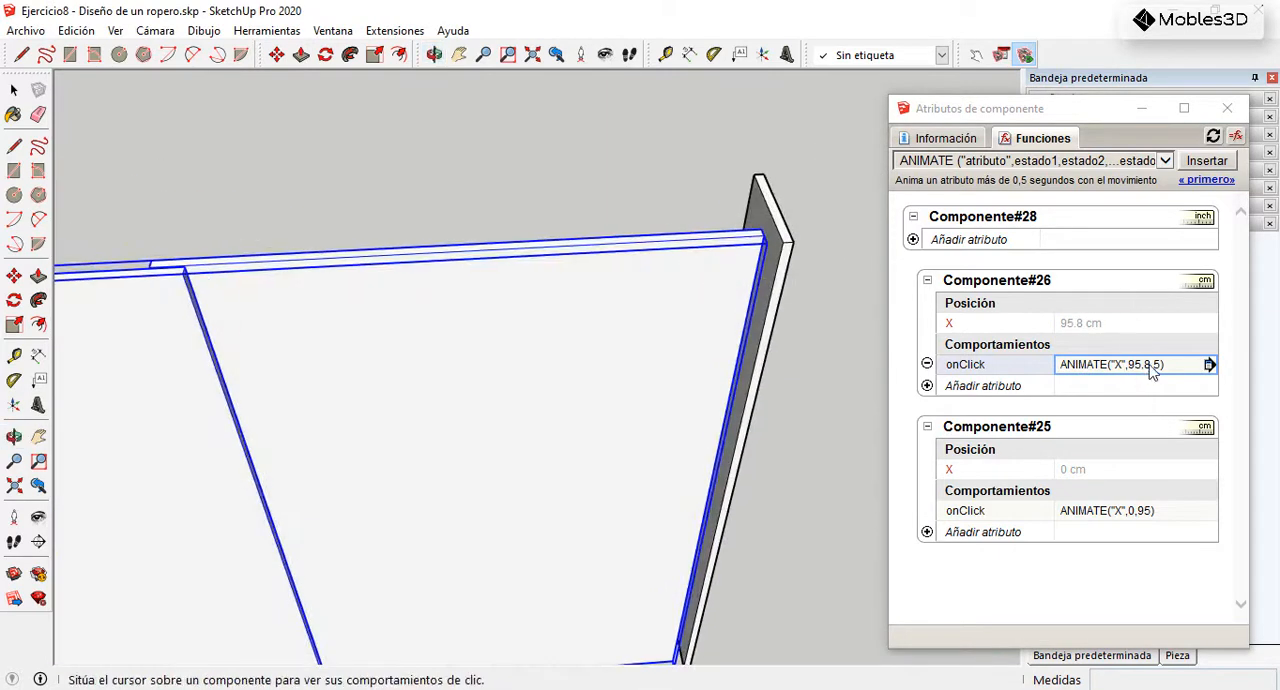
Step: Set the first state to 98.5 so that Componente#26's onClick formula reads ANIMATE("X",98.5,5)
left_click(1152, 367)
double_click(1139, 364)
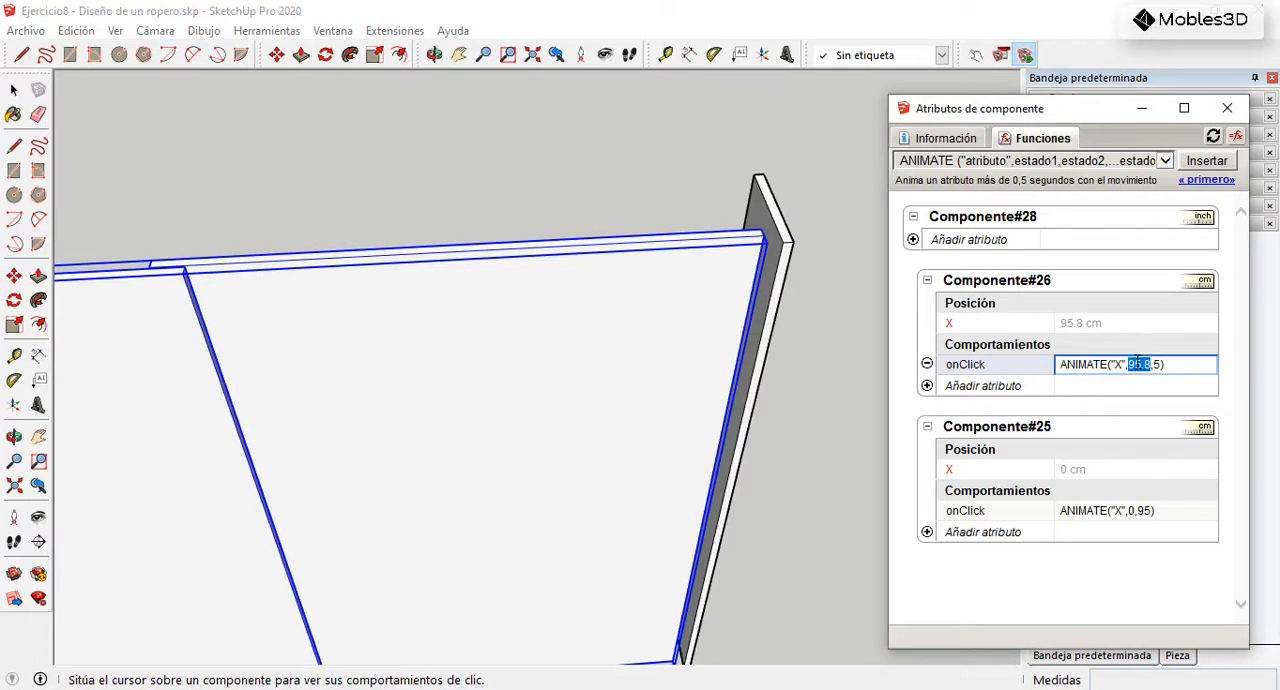
type("95")
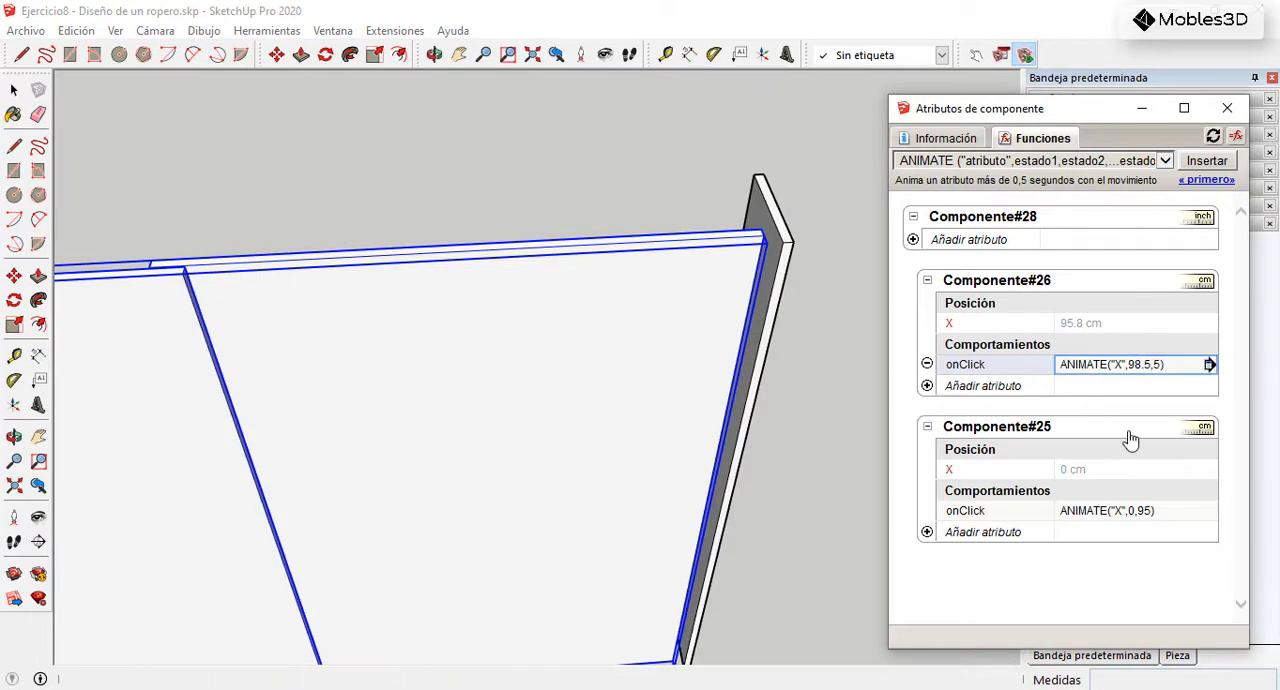
Step: Test the corrected right door animation with the Interact tool, sliding it to the right side panel and back behind the left door
left_click(720, 297)
scroll(690, 297, "down", 2)
middle_click_drag(600, 303, 686, 281)
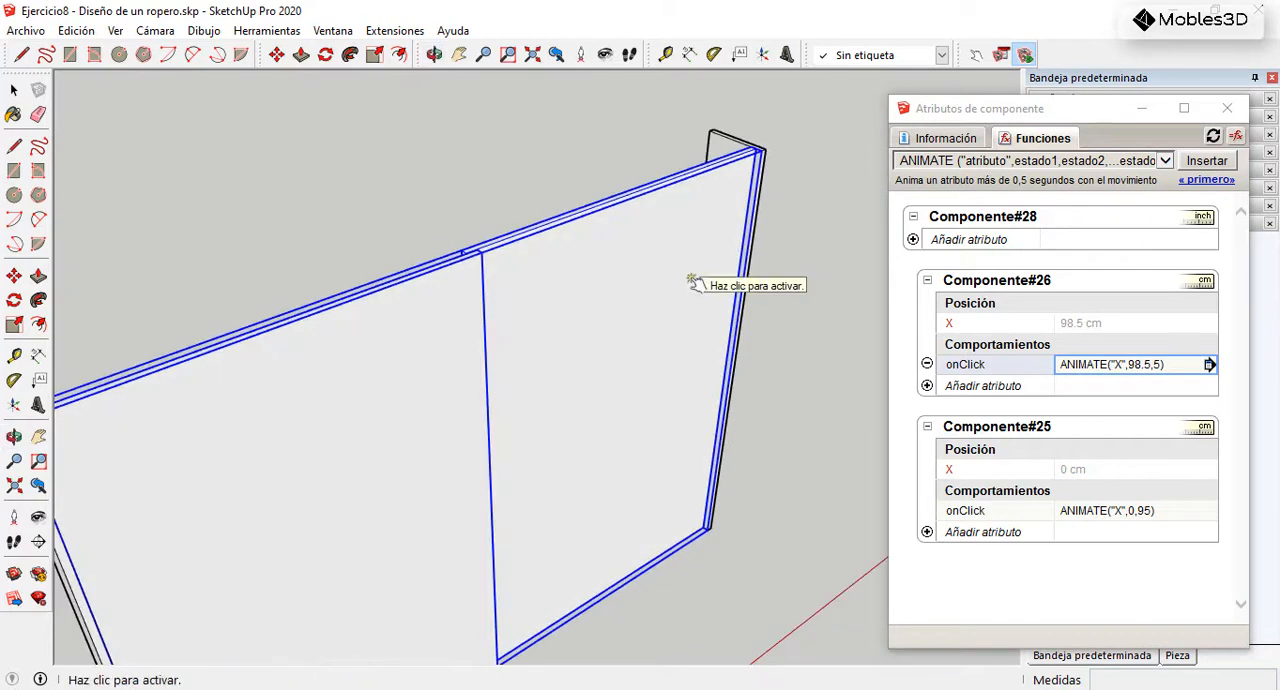
scroll(630, 313, "down", 4)
middle_click_drag(637, 306, 583, 326)
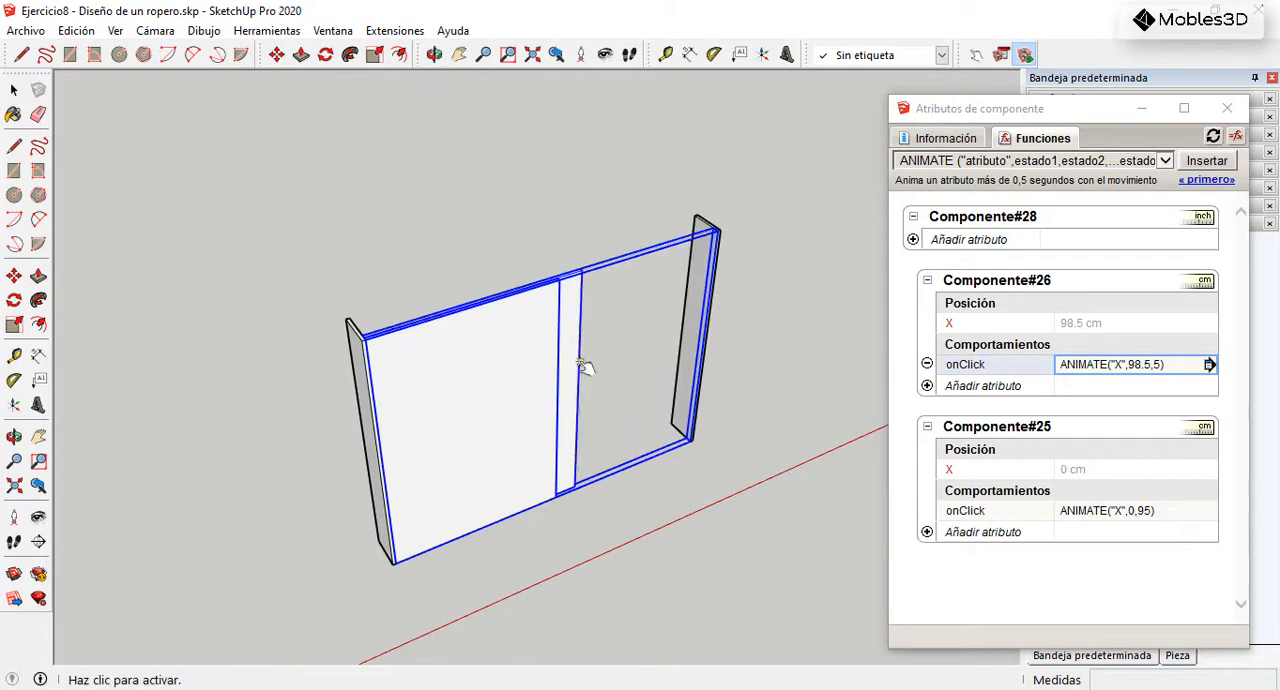
left_click(585, 362)
scroll(560, 286, "up", 5)
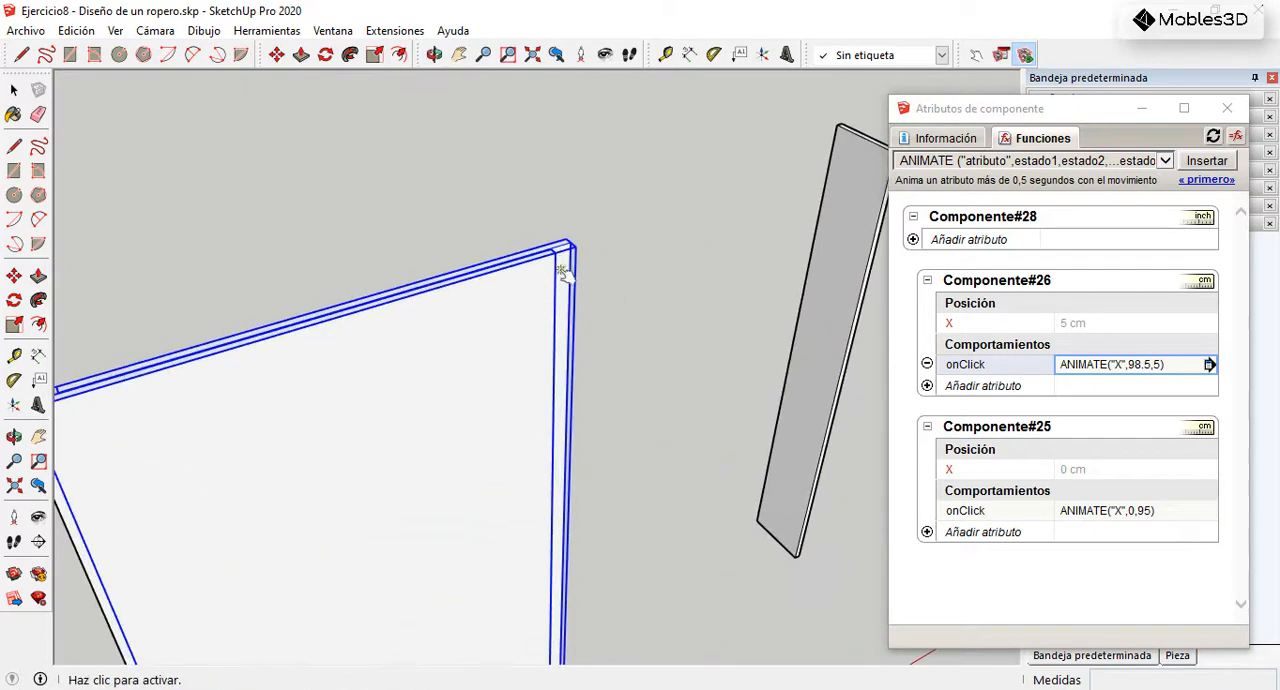
Step: Slide the rear door to the right side panel and back with the Interact tool, checking its stops at both ends
left_click(563, 272)
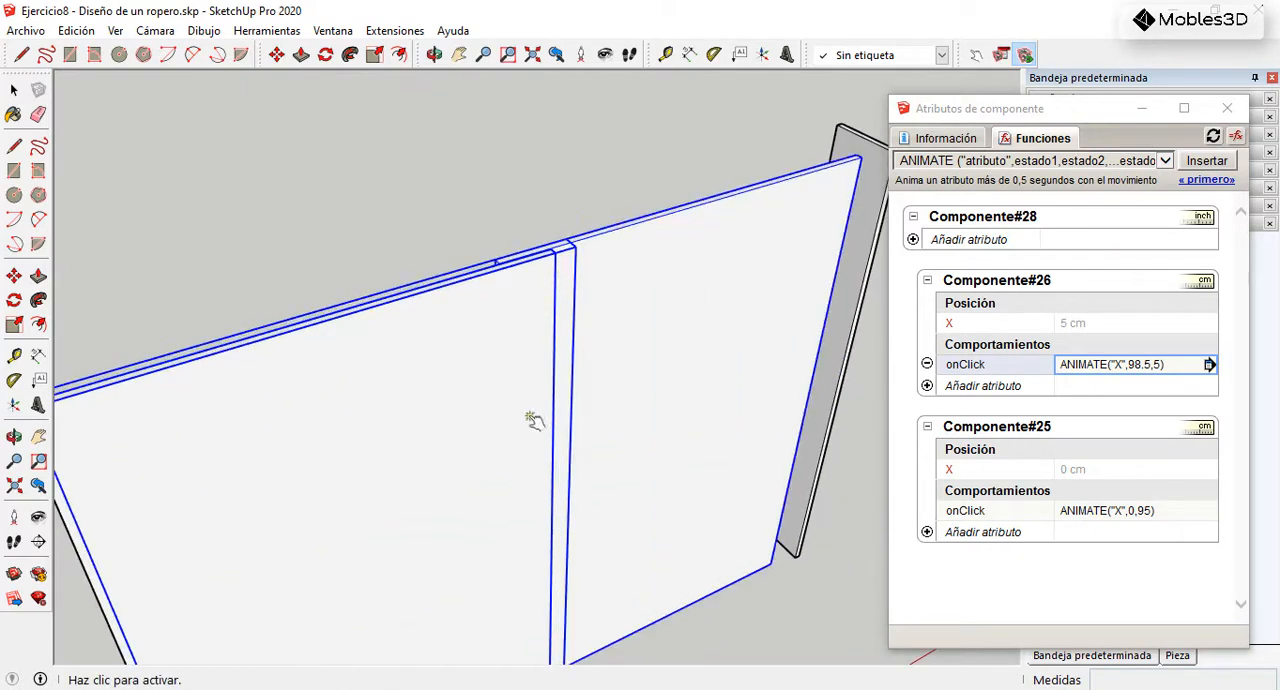
left_click(720, 283)
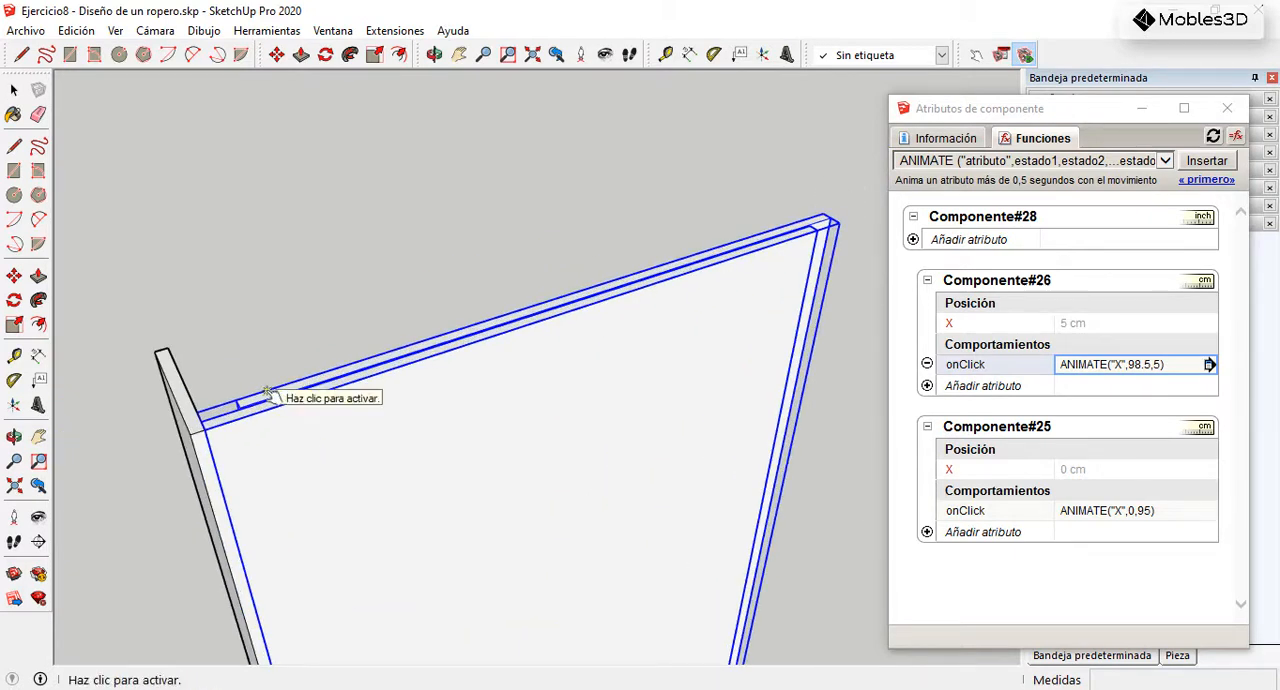
left_click(258, 411)
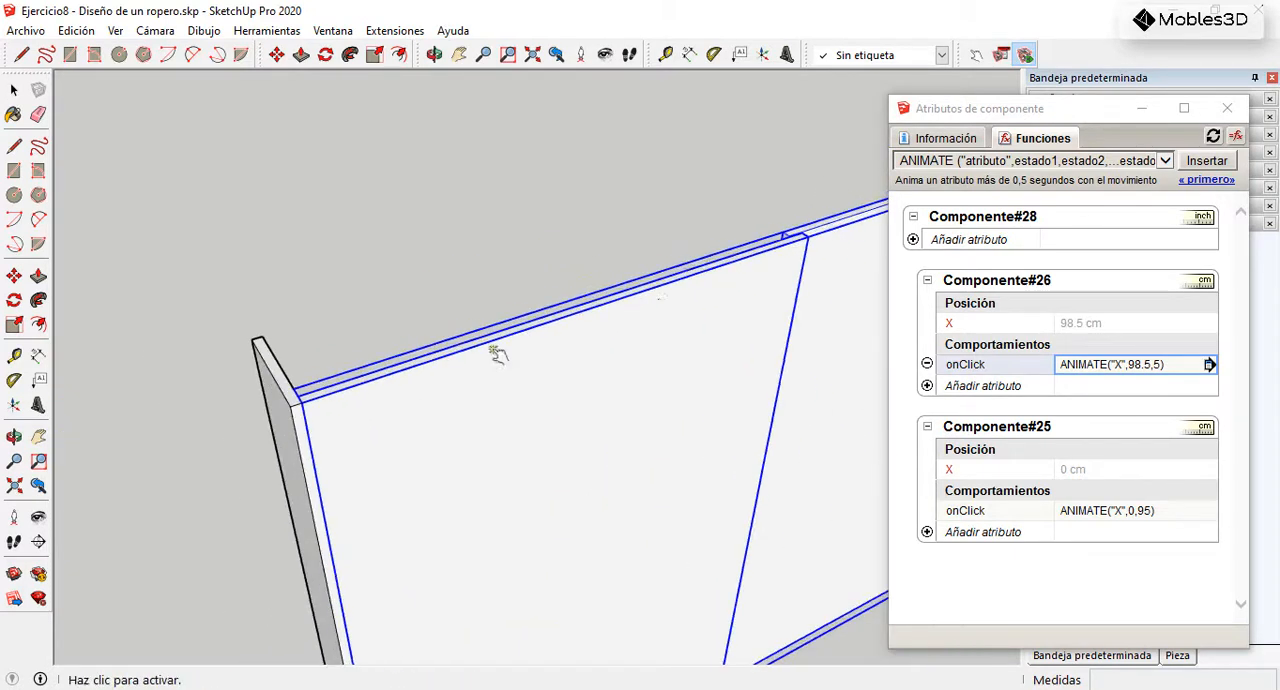
left_click(820, 267)
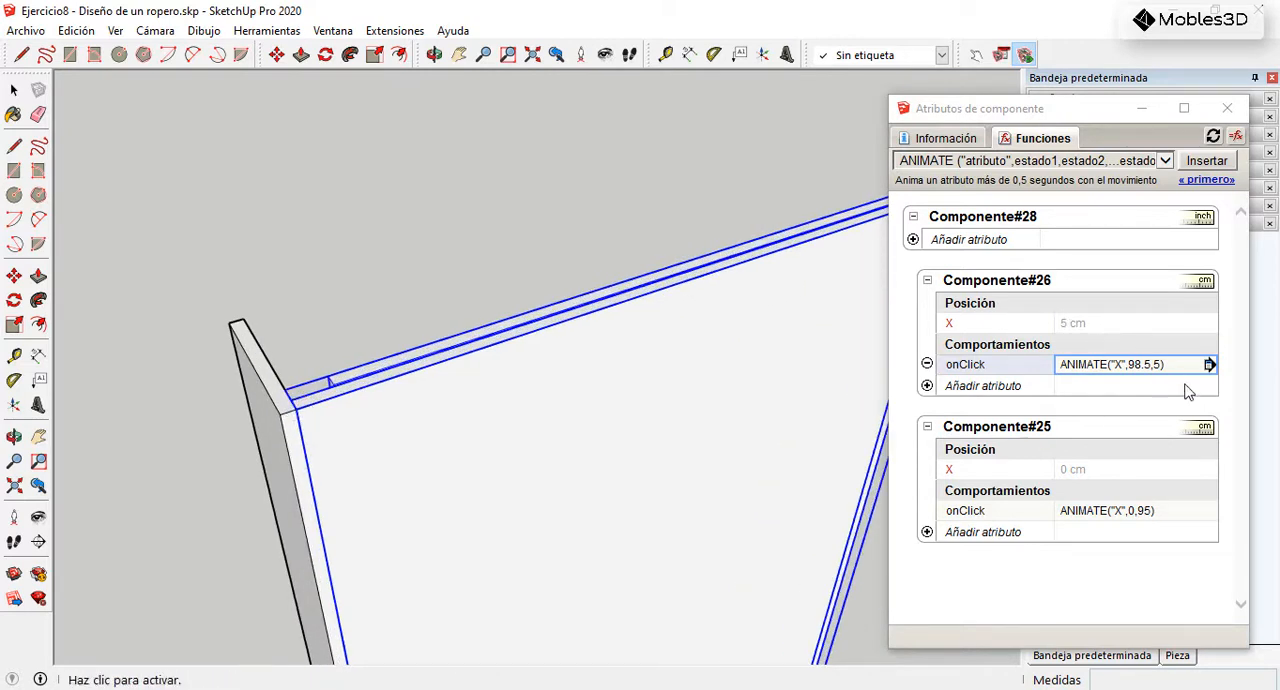
Step: Set the second state in Componente#26's onClick formula to 0 and test the rear door sliding fully behind the front door
left_click(1160, 367)
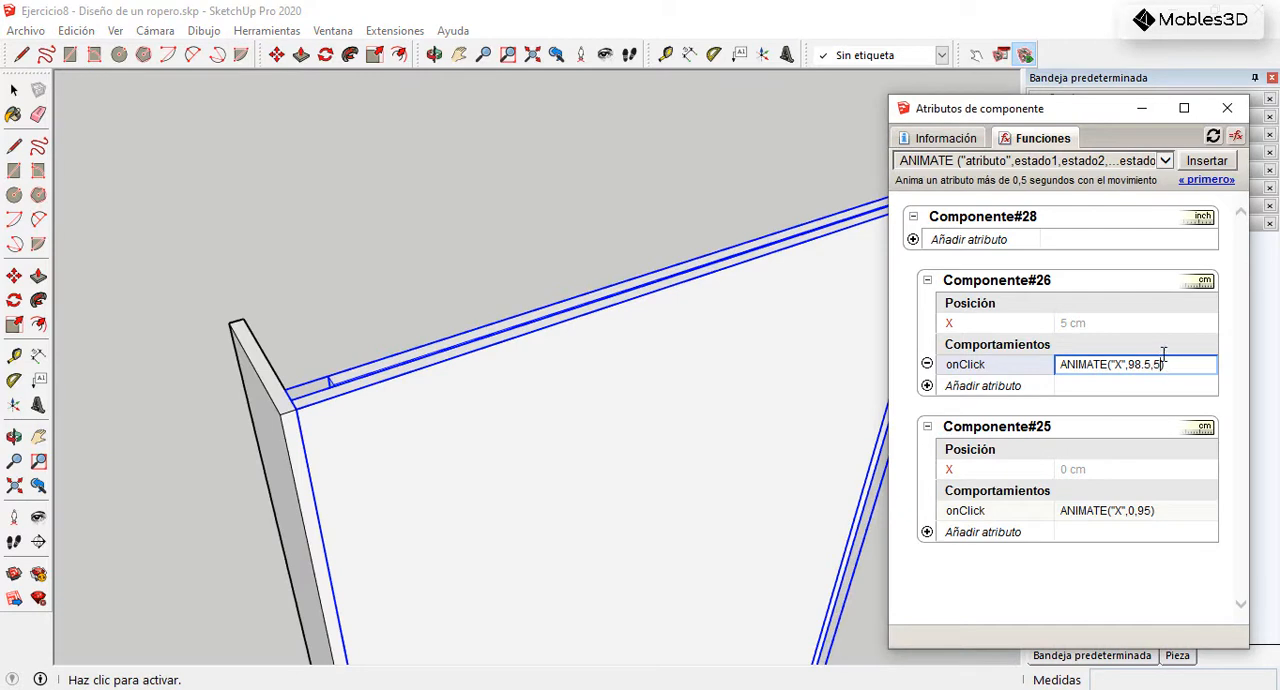
key("Return")
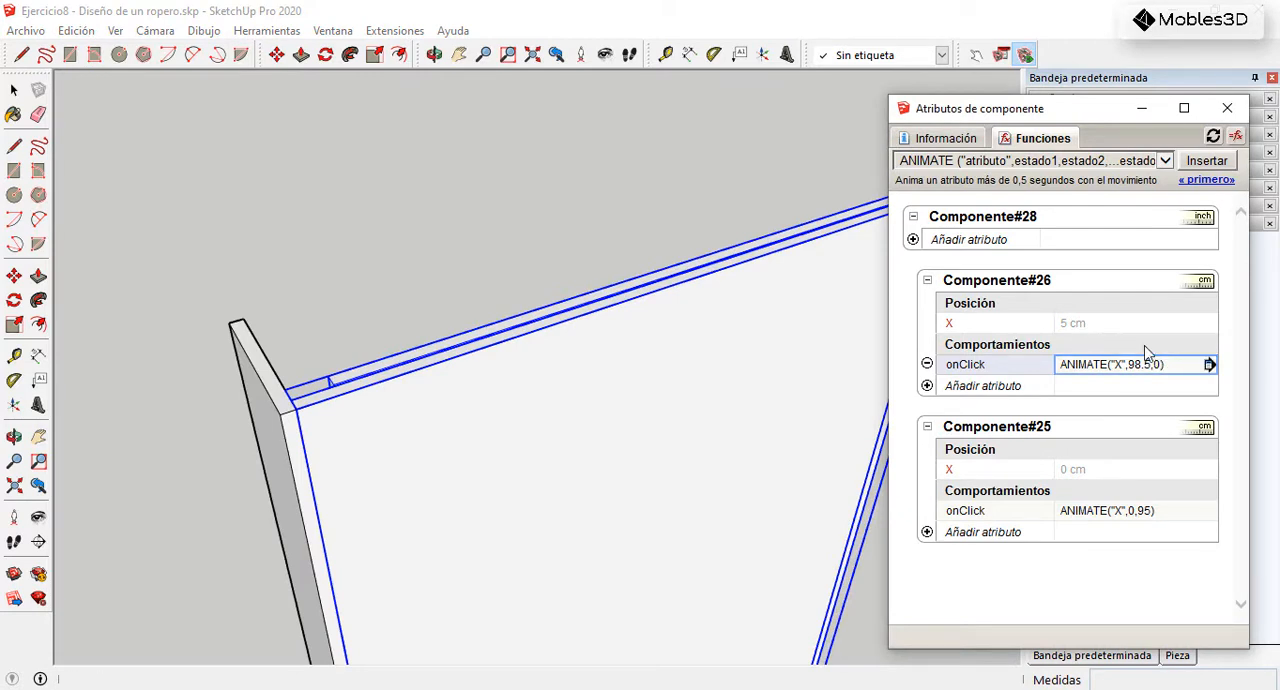
left_click(631, 293)
scroll(390, 383, "down", 1)
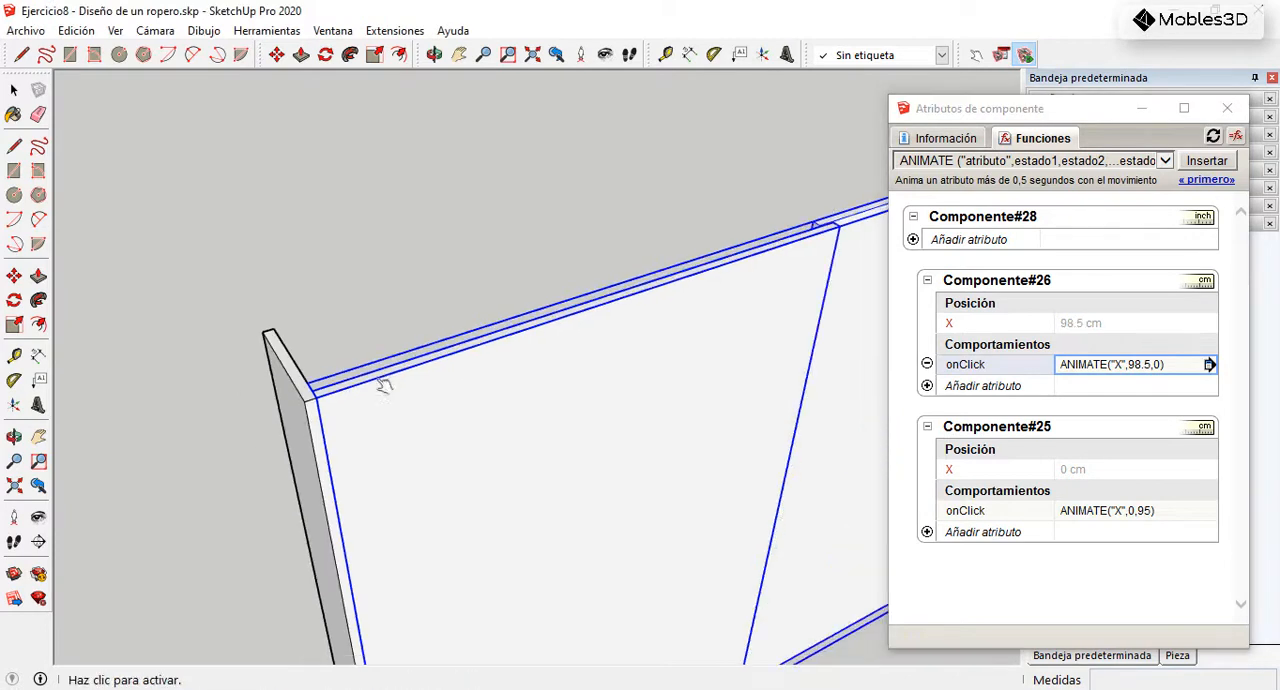
scroll(514, 332, "down", 1)
left_click(829, 270)
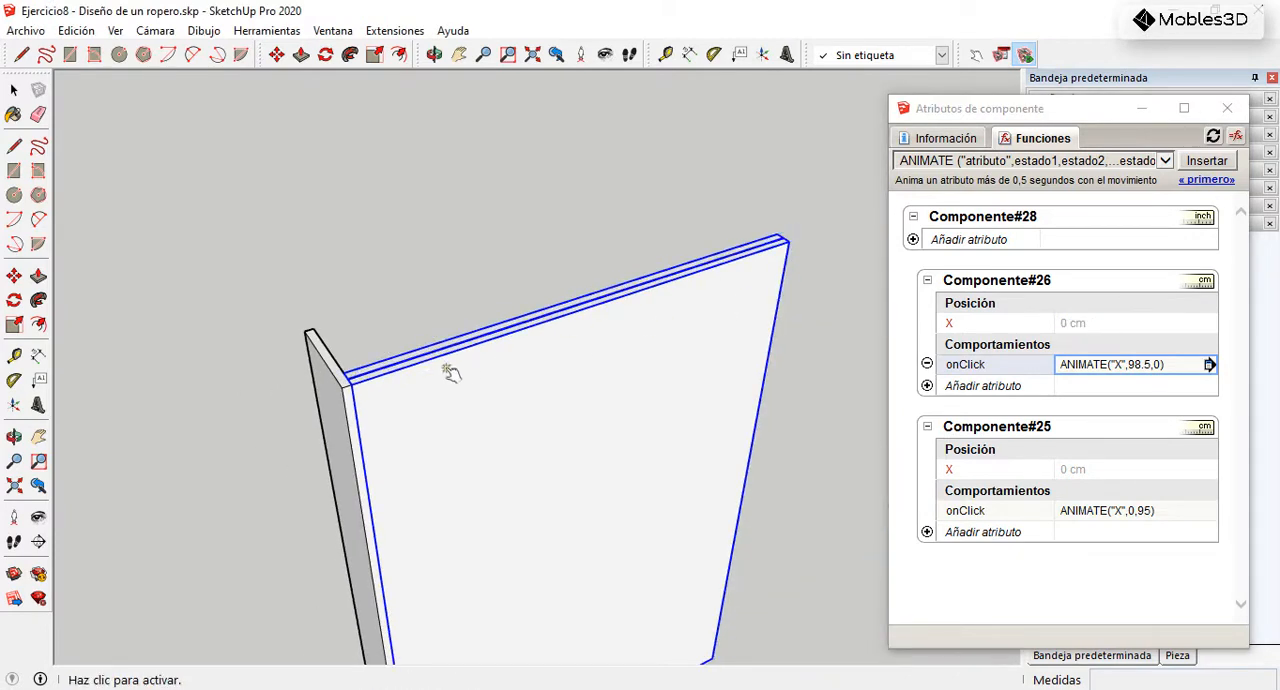
scroll(580, 386, "down", 2)
Step: Slide the front door toward the right side panel and inspect its stop and its overlap from several angles
left_click(571, 400)
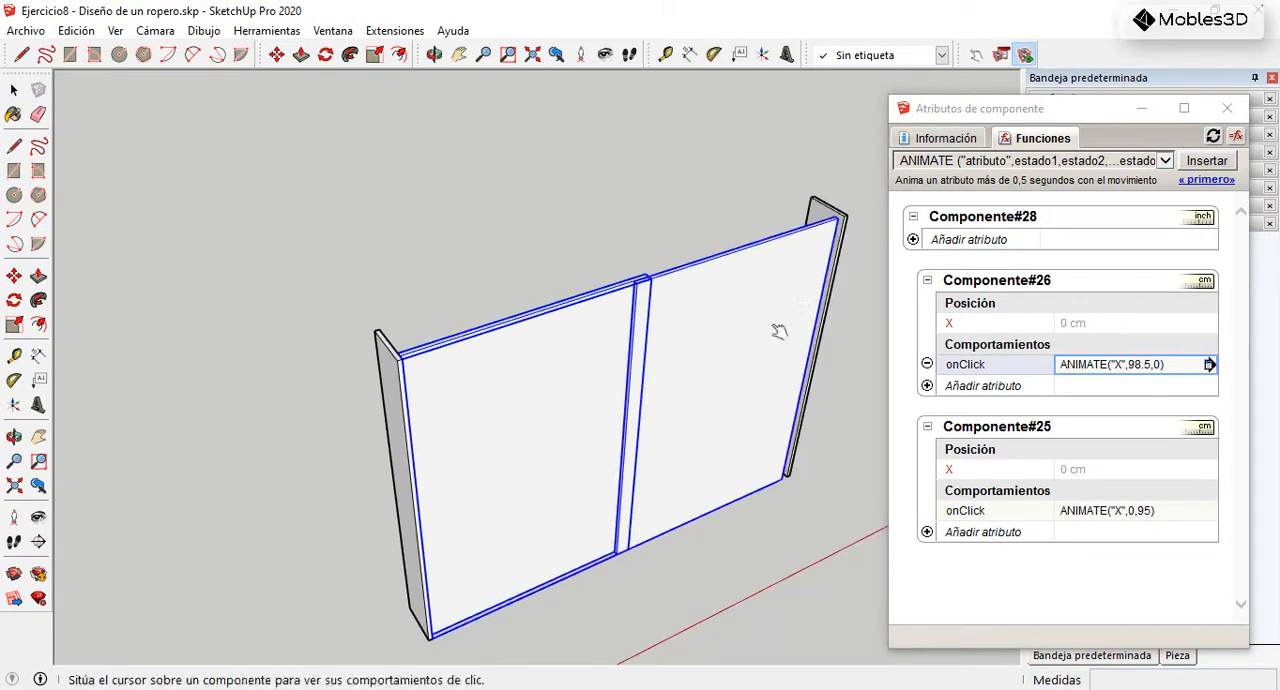
scroll(824, 268, "up", 2)
middle_click_drag(766, 320, 537, 325)
scroll(843, 287, "up", 2)
middle_click_drag(717, 323, 803, 376)
scroll(686, 299, "down", 2)
scroll(717, 325, "down", 2)
middle_click_drag(755, 340, 520, 270)
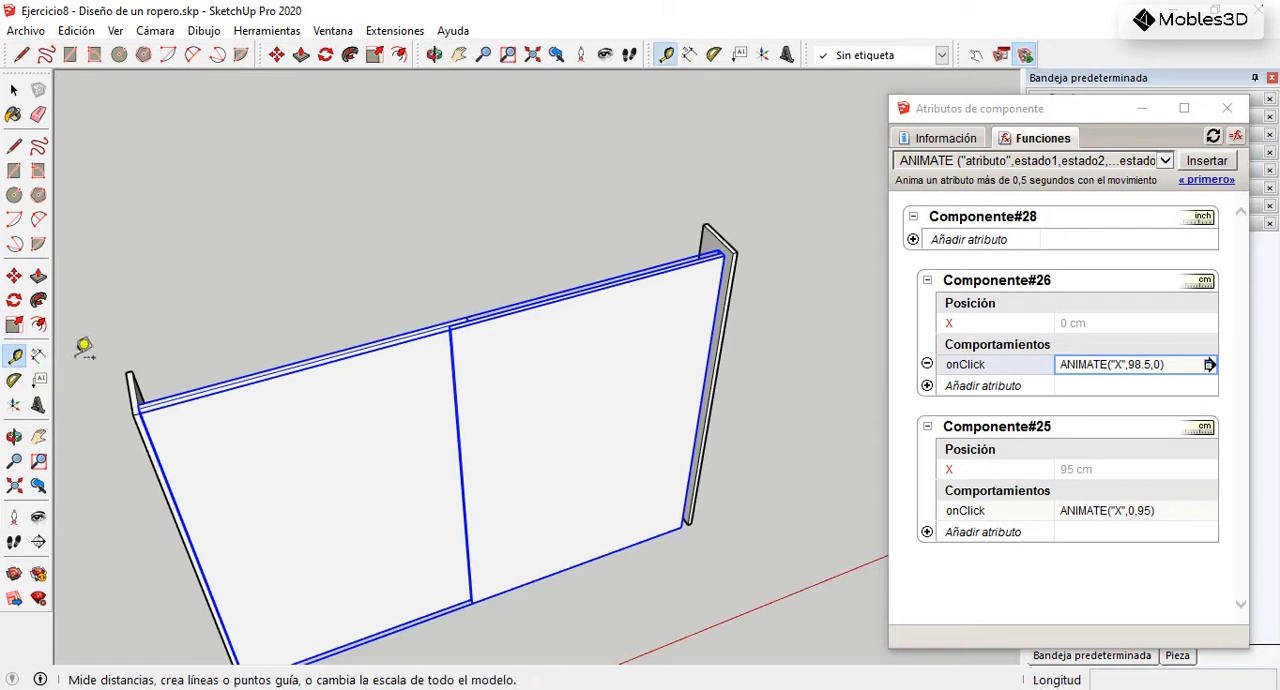
Step: Measure the distance between the two side panels along the top with the Tape Measure
left_click(14, 356)
scroll(147, 405, "up", 2)
left_click(136, 412)
scroll(643, 249, "down", 3)
scroll(614, 263, "up", 3)
left_click(606, 287)
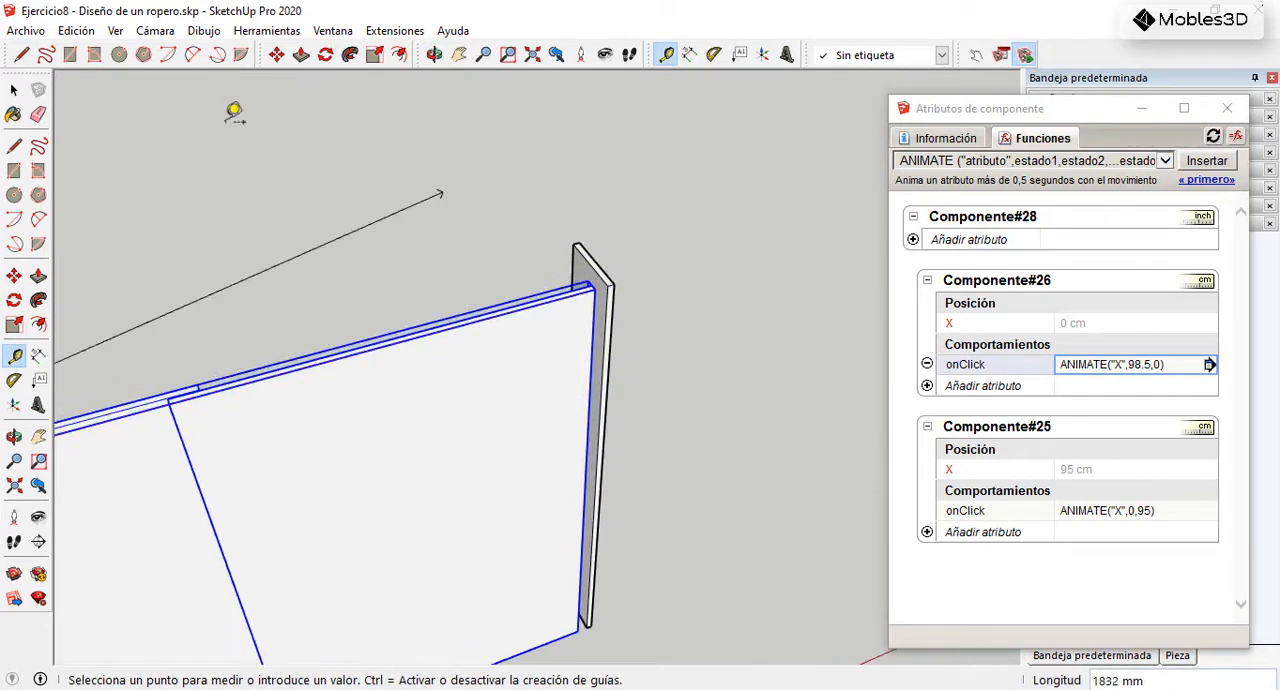
left_click(14, 90)
scroll(693, 311, "down", 3)
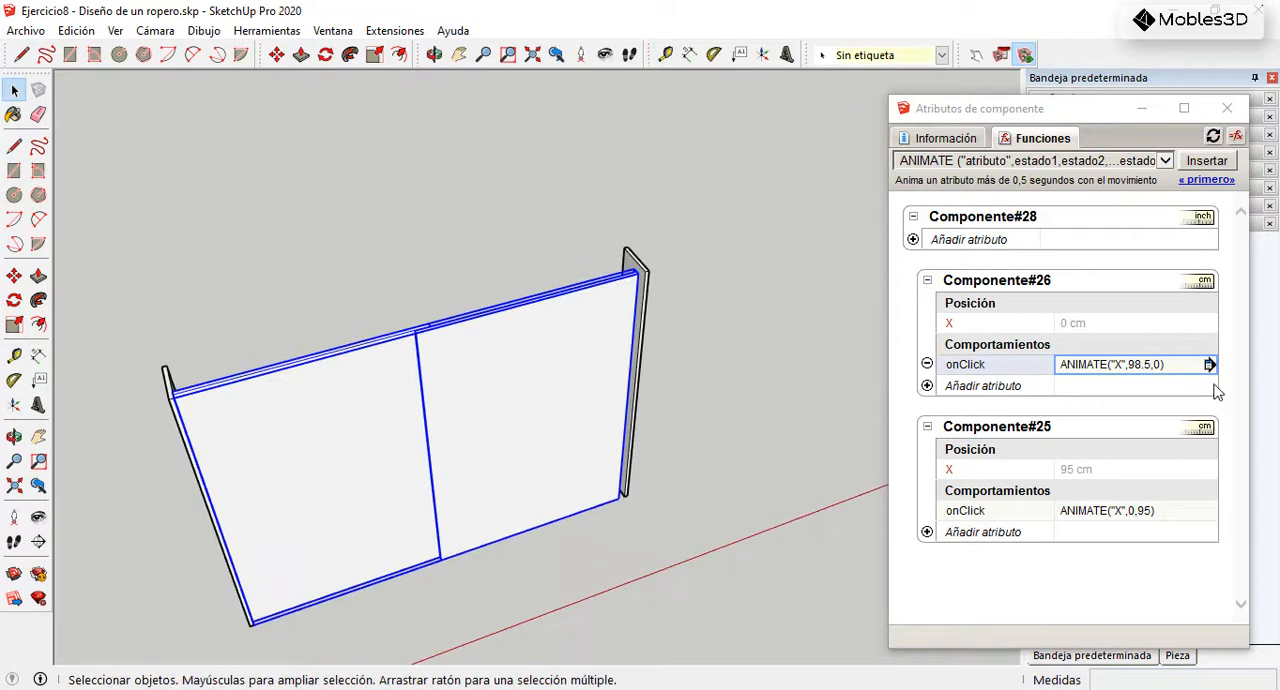
Step: Set the second state in Componente#25's onClick formula to 100 so that it reads ANIMATE("X",0,100)
left_click(1088, 511)
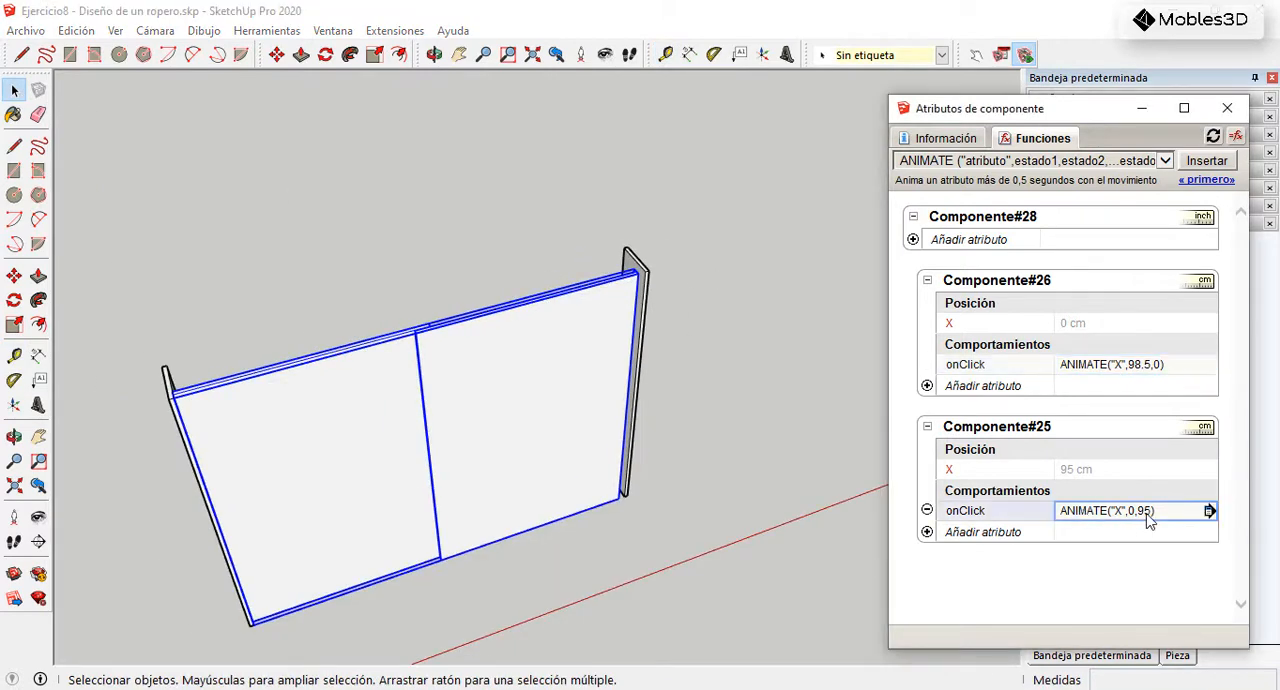
left_click(1147, 512)
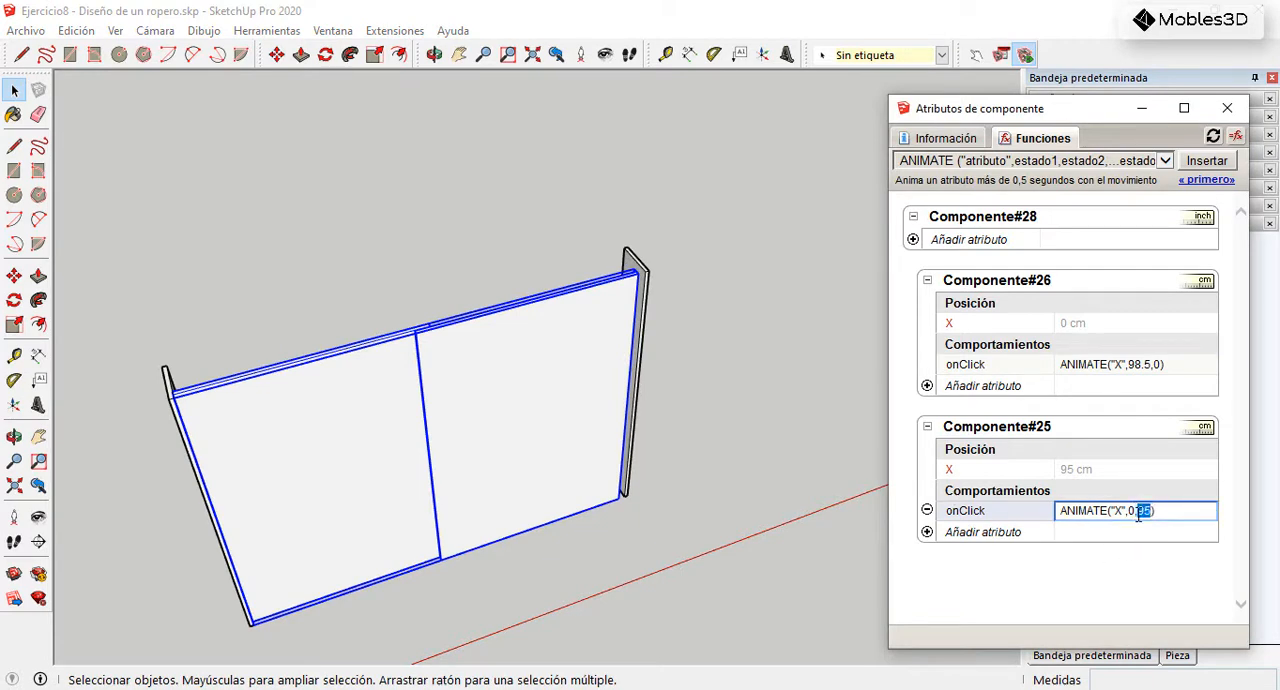
key("Return")
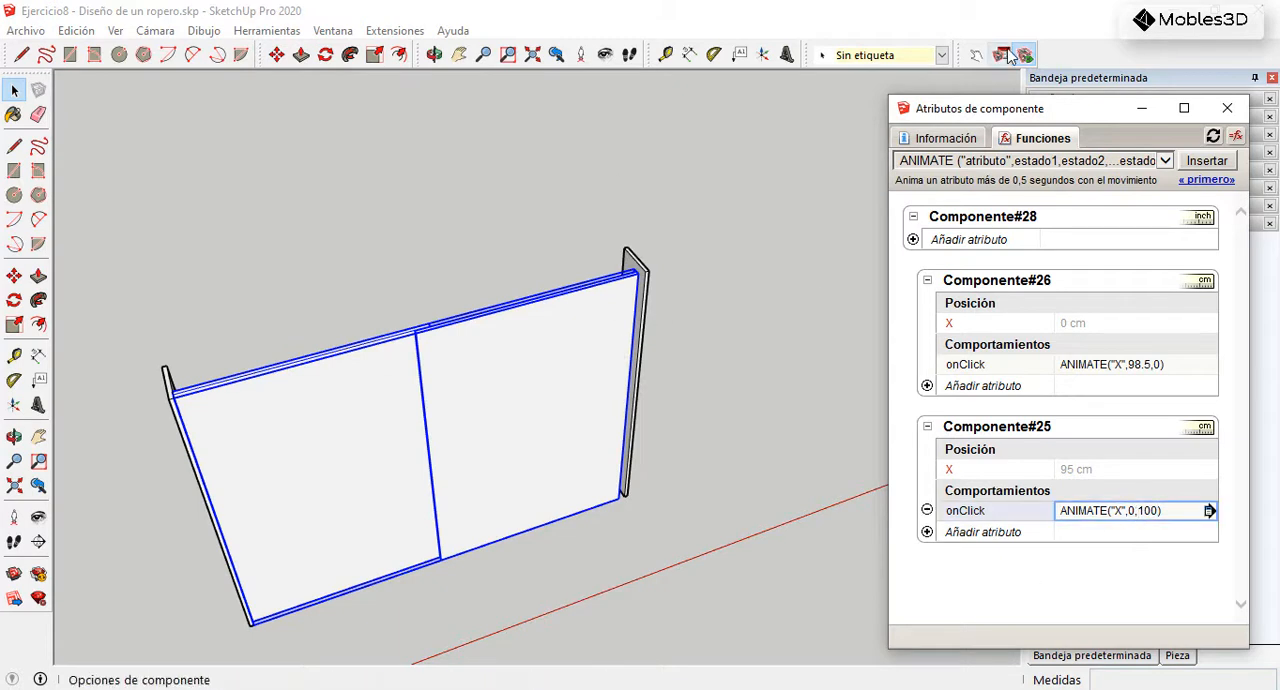
Step: Slide the front door across with the Interact tool and examine its stop against the right side panel
left_click(976, 55)
left_click(606, 388)
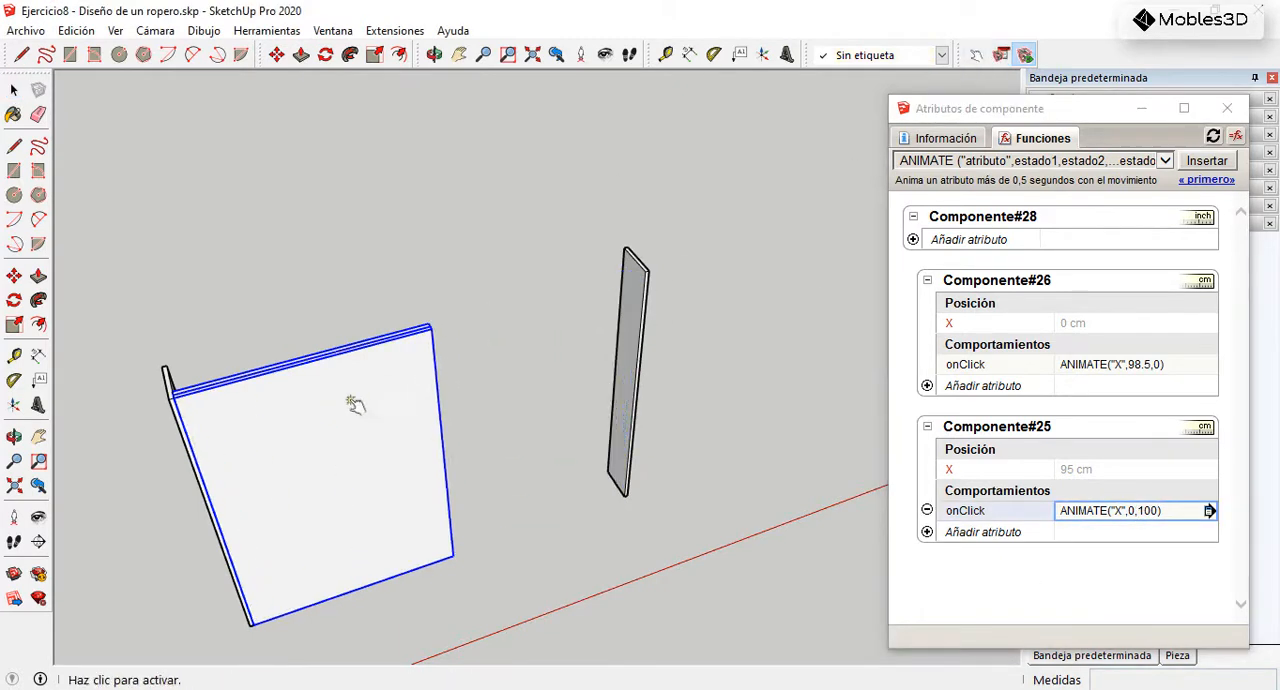
scroll(474, 350, "up", 3)
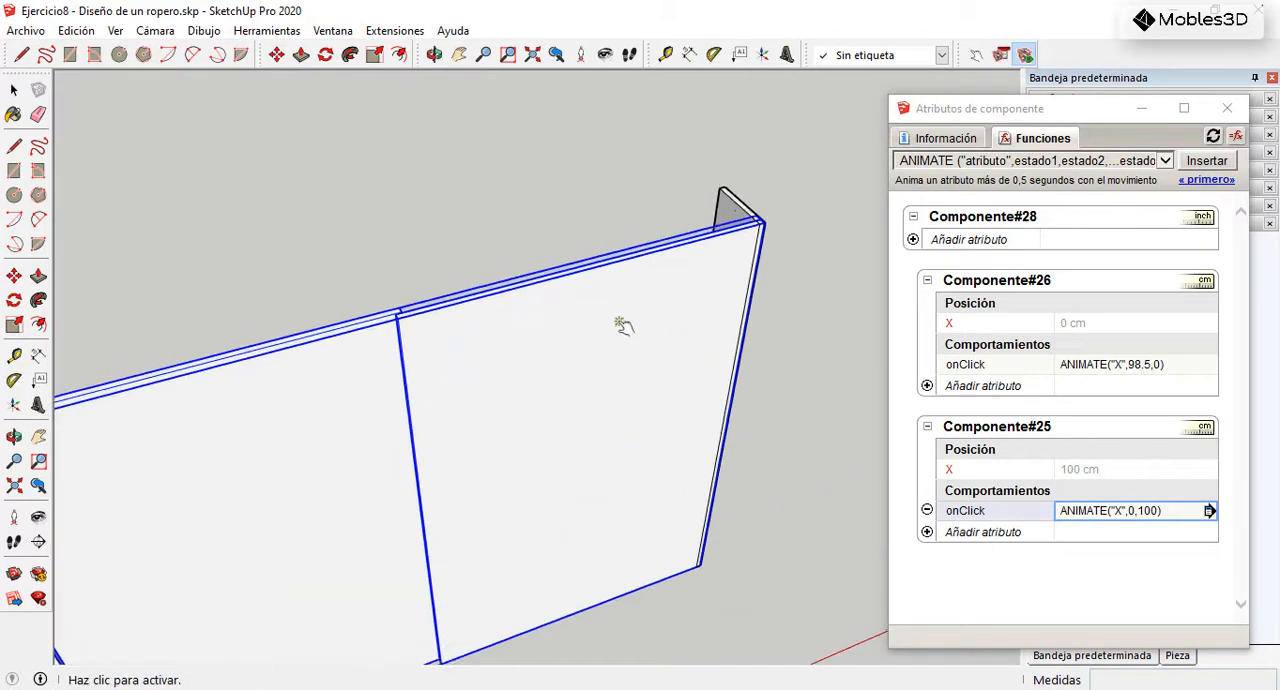
middle_click_drag(624, 326, 576, 432)
scroll(772, 306, "up", 6)
middle_click_drag(806, 357, 760, 305)
scroll(806, 320, "down", 6)
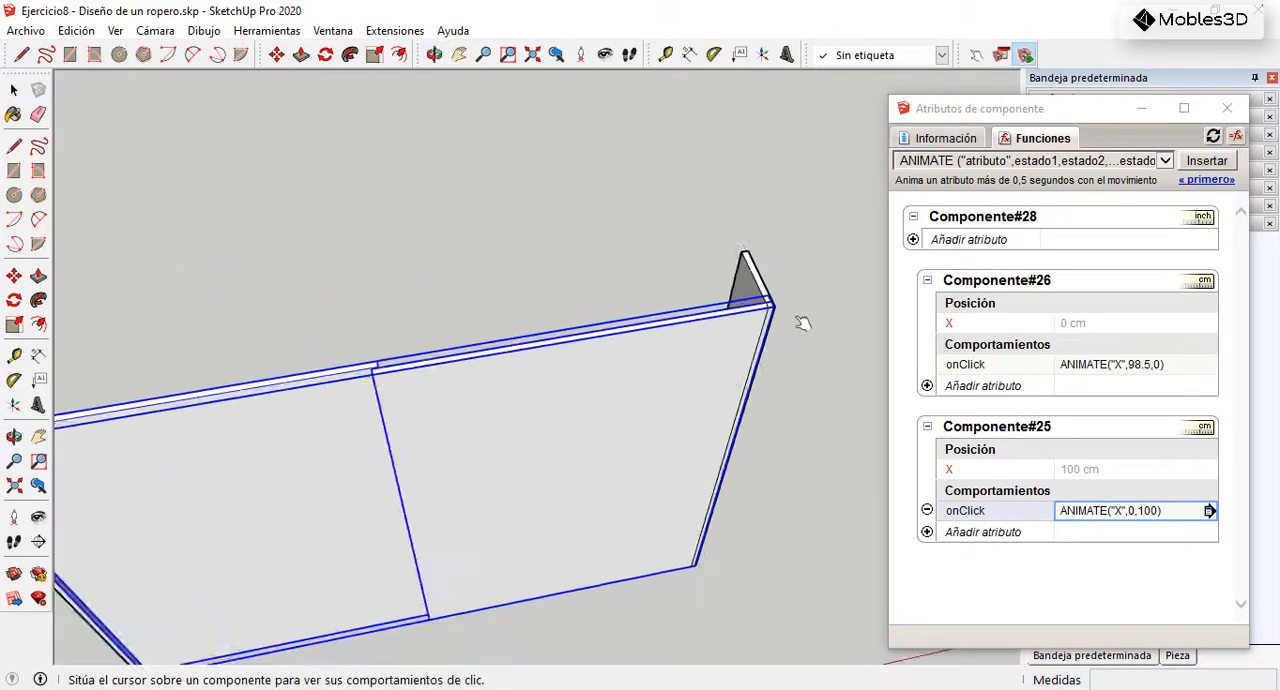
middle_click_drag(574, 371, 630, 327)
Step: Place a guide line parallel to the rear door's end edge, through the front door's adjacent top corner
left_click(14, 355)
scroll(340, 365, "up", 5)
scroll(726, 283, "down", 3)
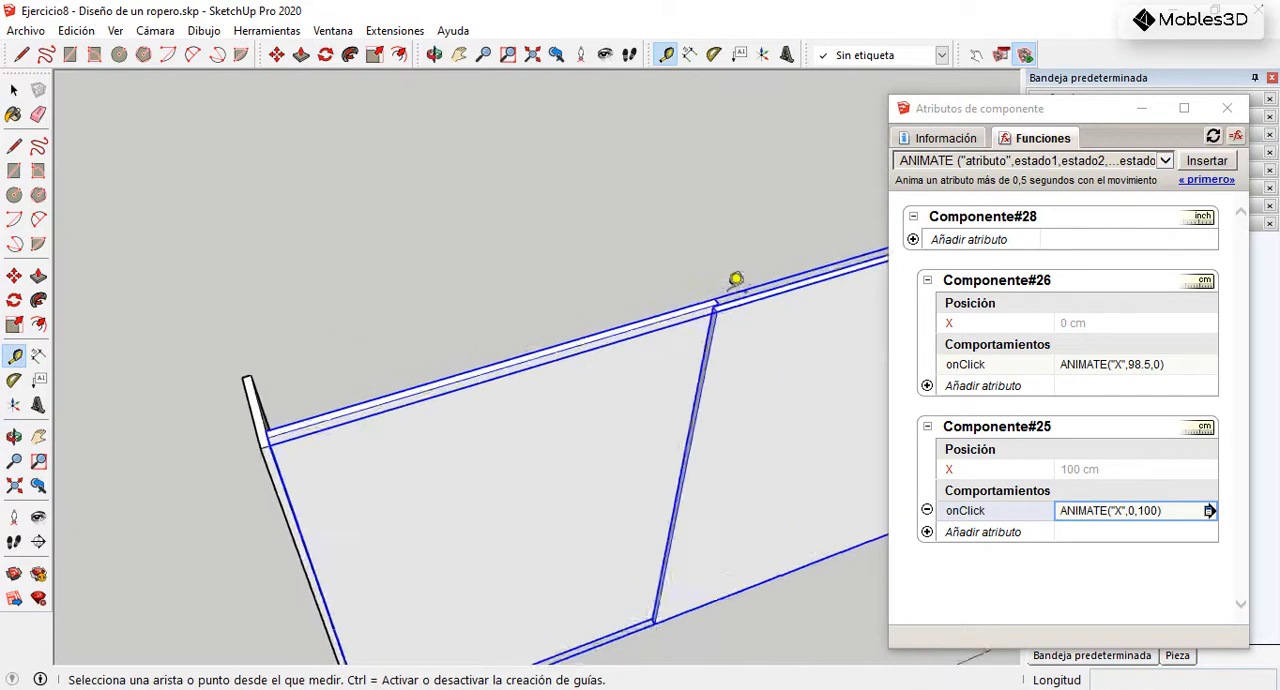
scroll(709, 309, "up", 5)
left_click(689, 298)
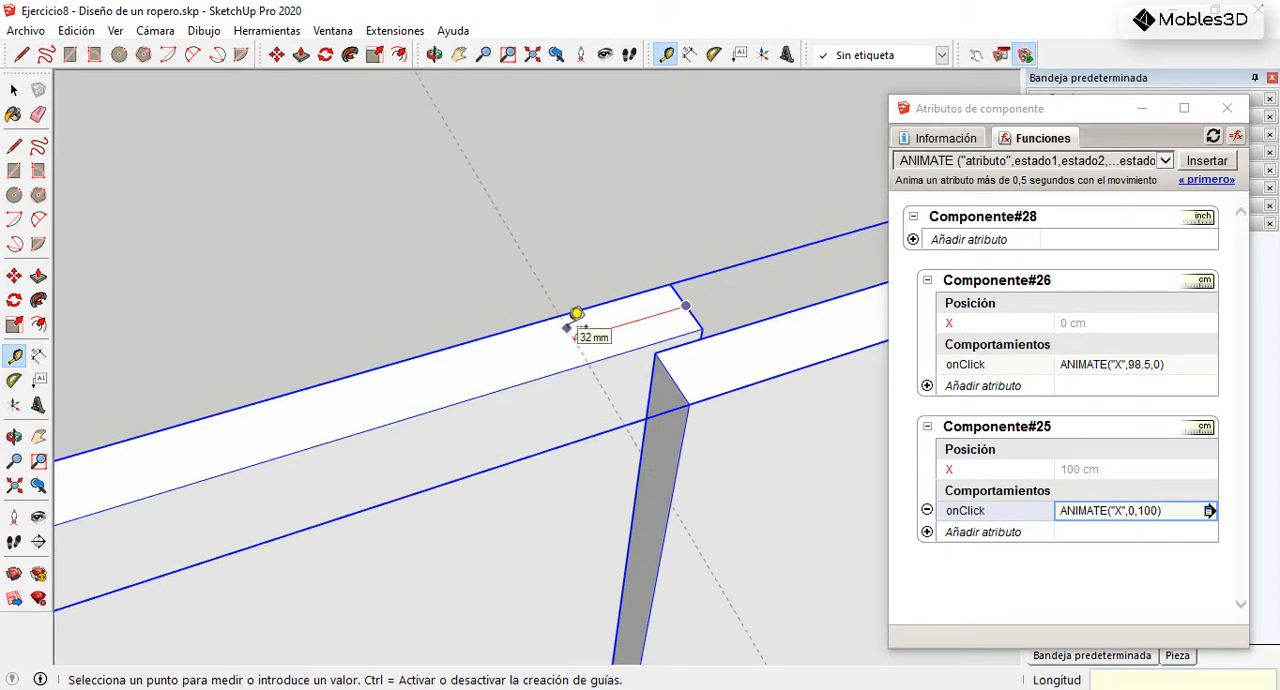
left_click(576, 316)
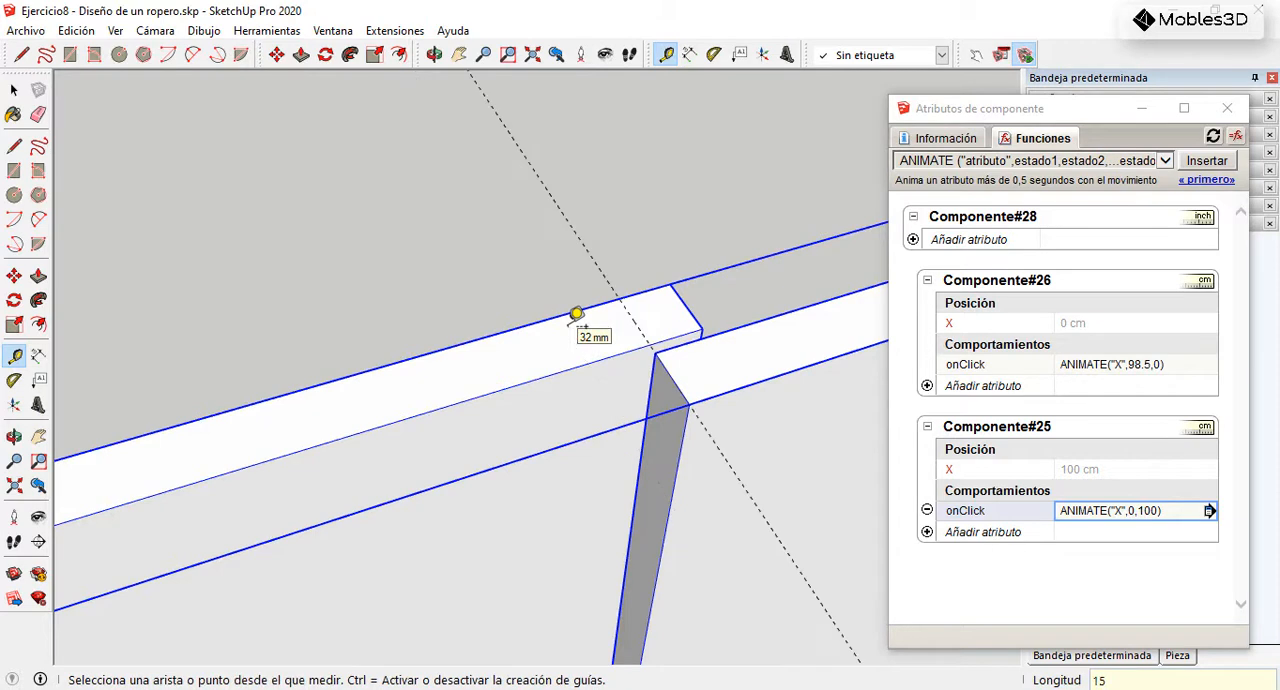
Step: Measure the distance from the guide line to the left side panel along the door's top
left_click(651, 345)
scroll(724, 314, "down", 6)
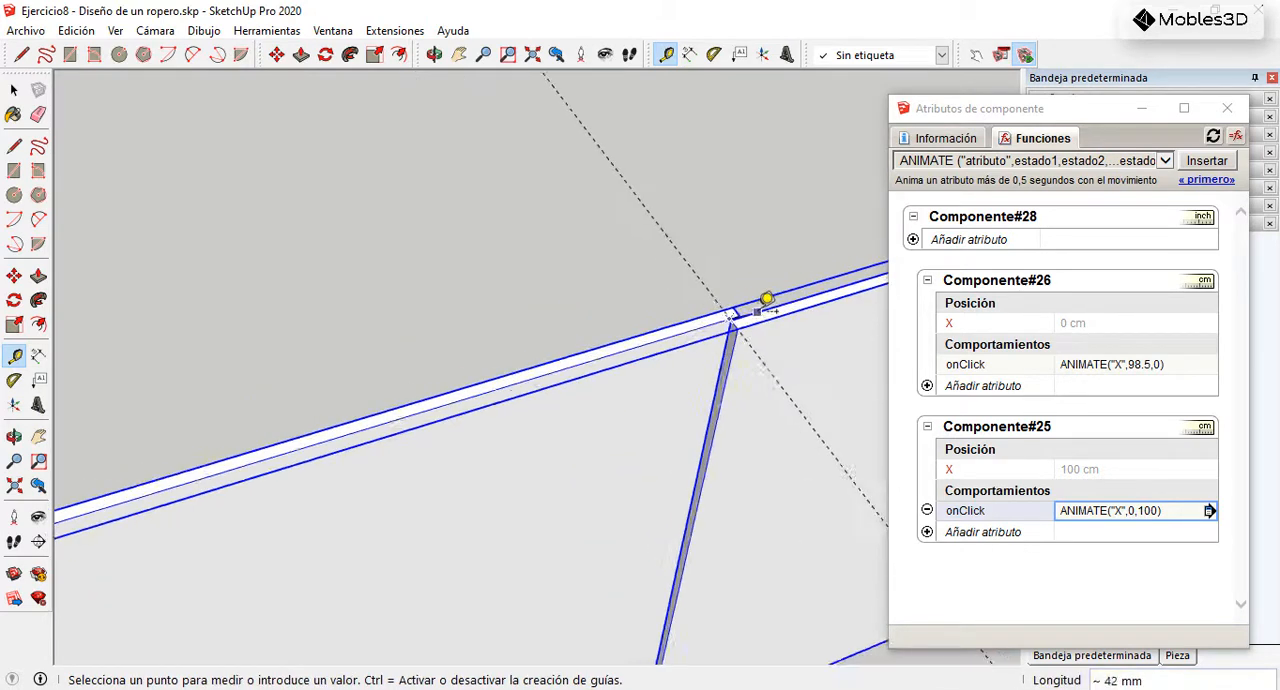
scroll(283, 452, "up", 4)
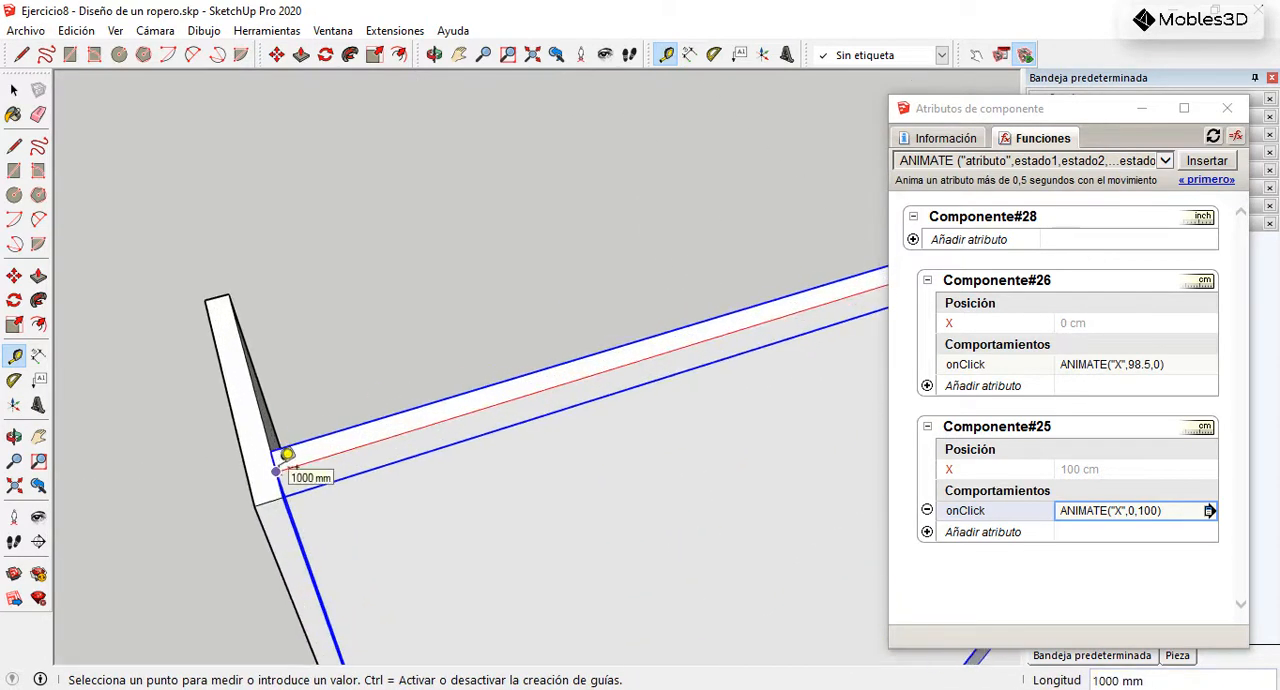
left_click(14, 90)
scroll(292, 397, "down", 5)
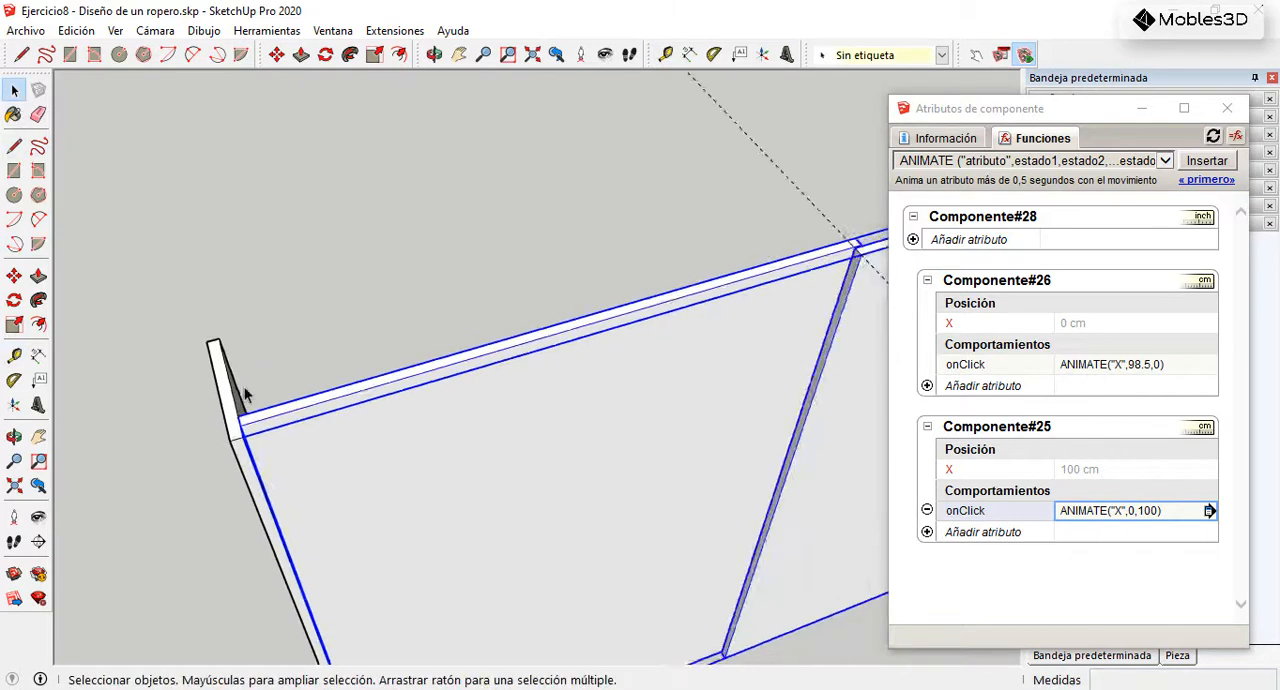
Step: Slide the front door back and across again with the Interact tool, comparing its edge with the guide line
left_click(975, 55)
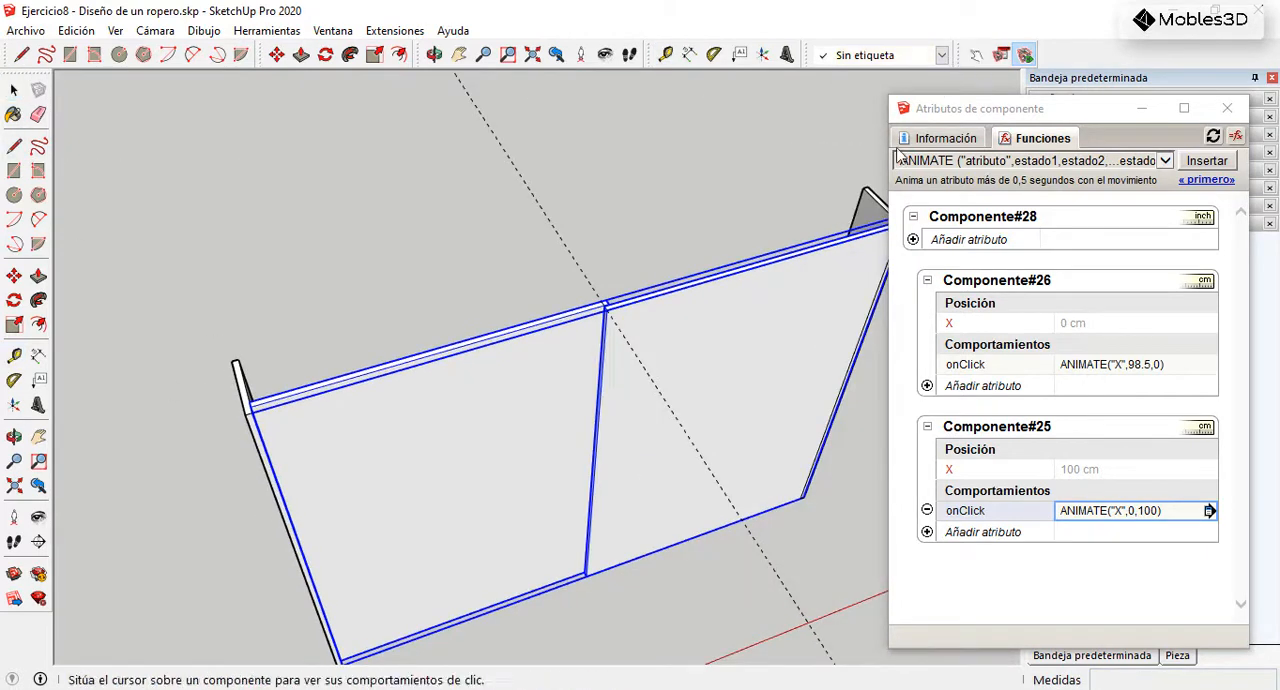
left_click(737, 337)
scroll(605, 343, "up", 2)
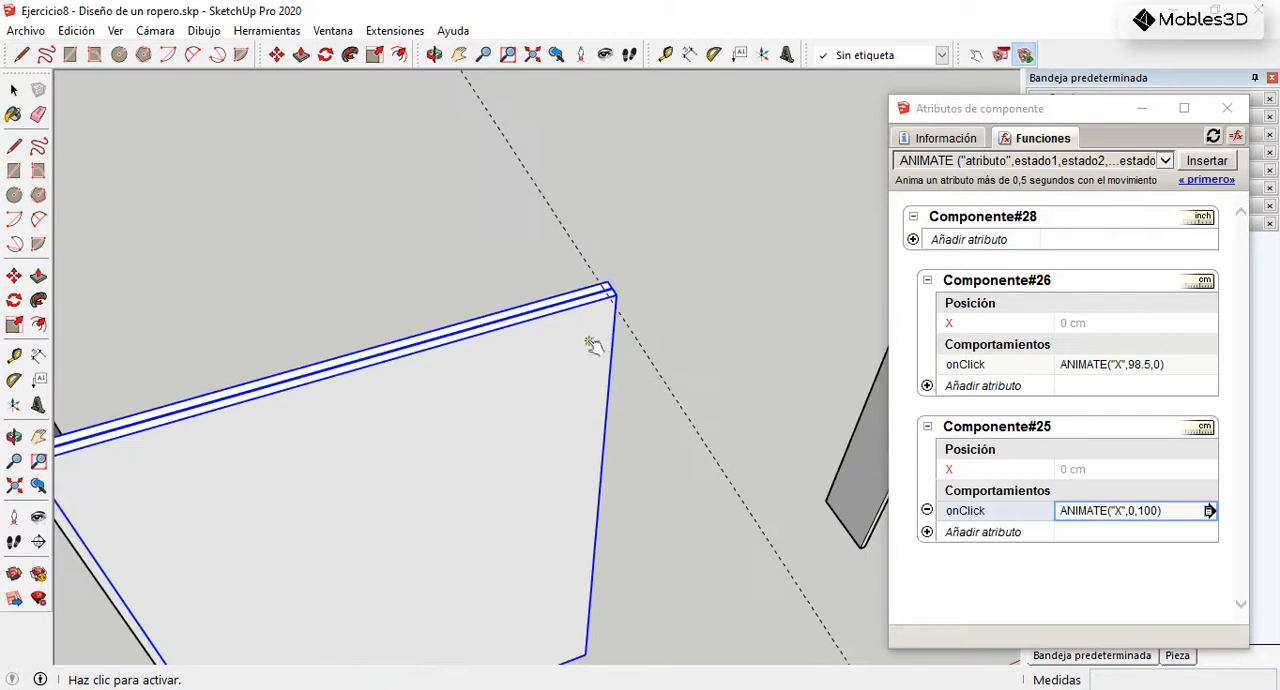
left_click(562, 352)
scroll(546, 366, "down", 3)
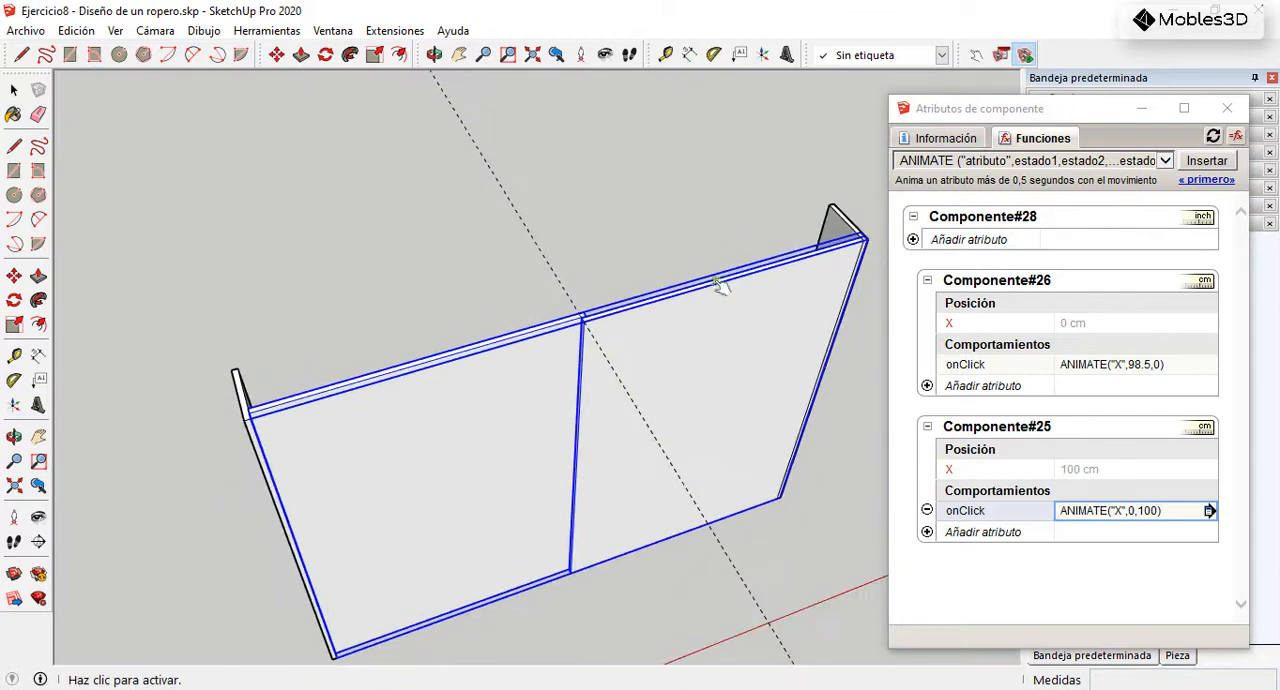
scroll(758, 288, "up", 3)
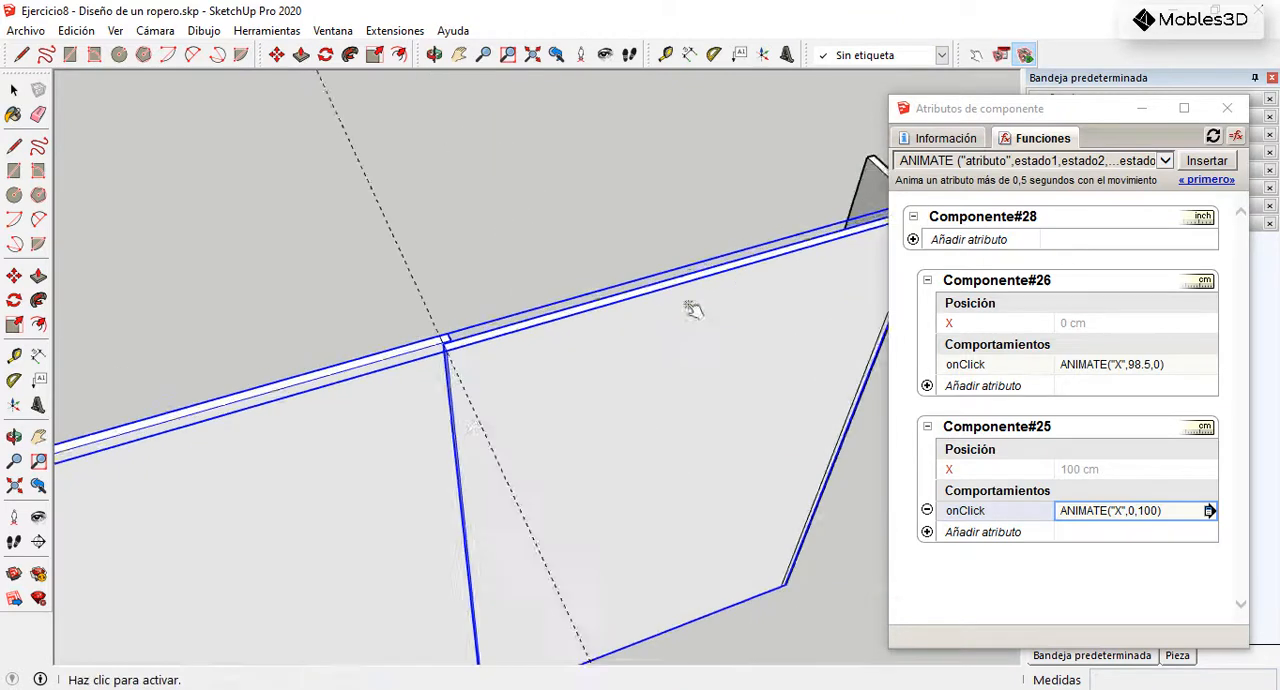
Step: Place a second parallel guide line 15 mm from the first one, toward the left side panel
left_click(14, 355)
scroll(430, 337, "up", 2)
left_click(424, 336)
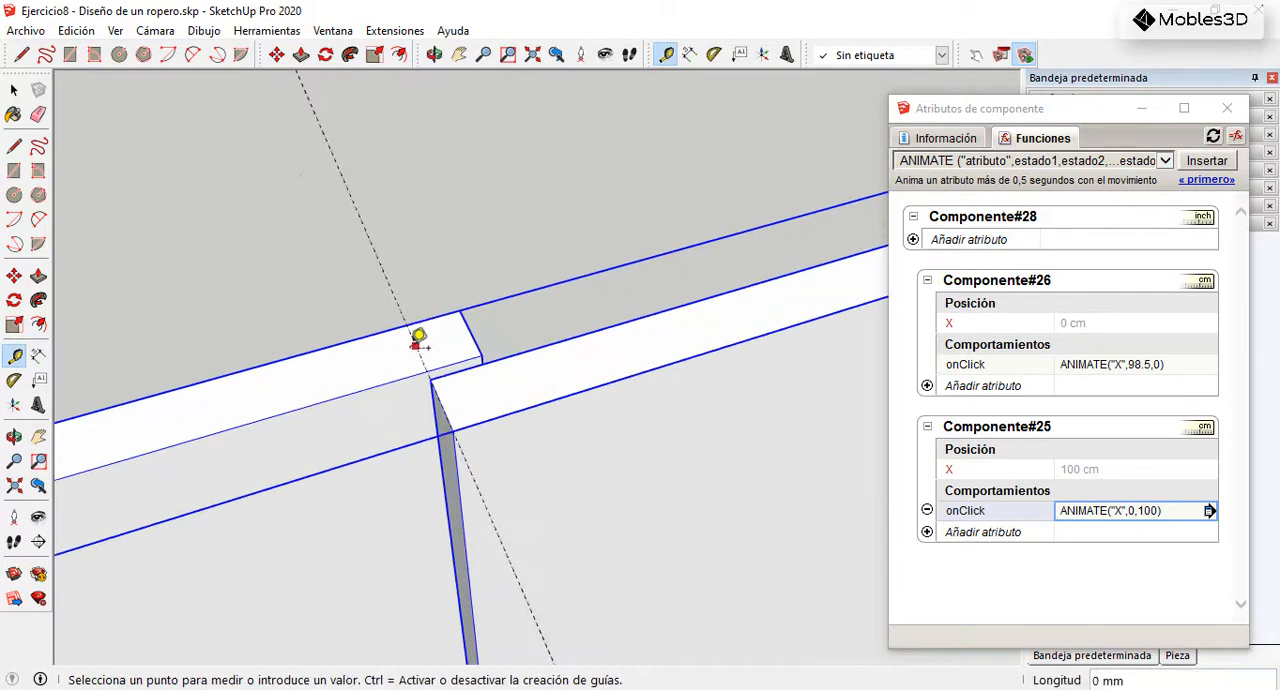
type("15")
key("Return")
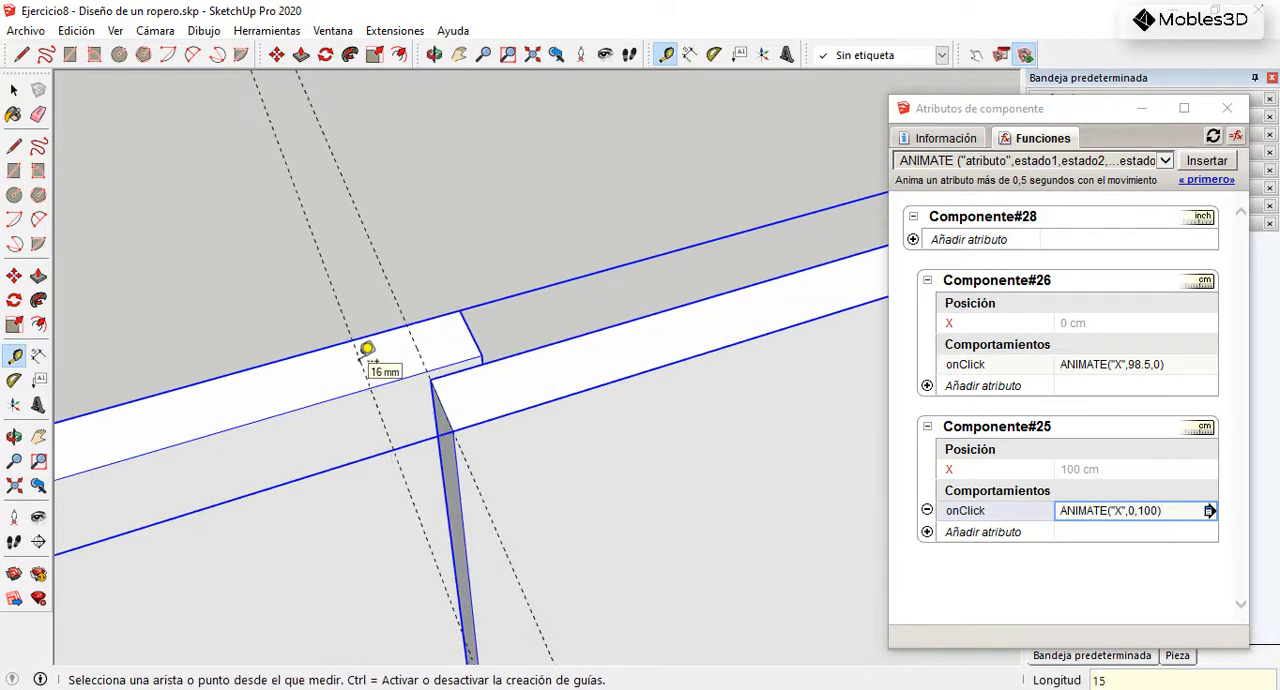
Step: Measure the distance from the second guide line to the left side panel
left_click(378, 385)
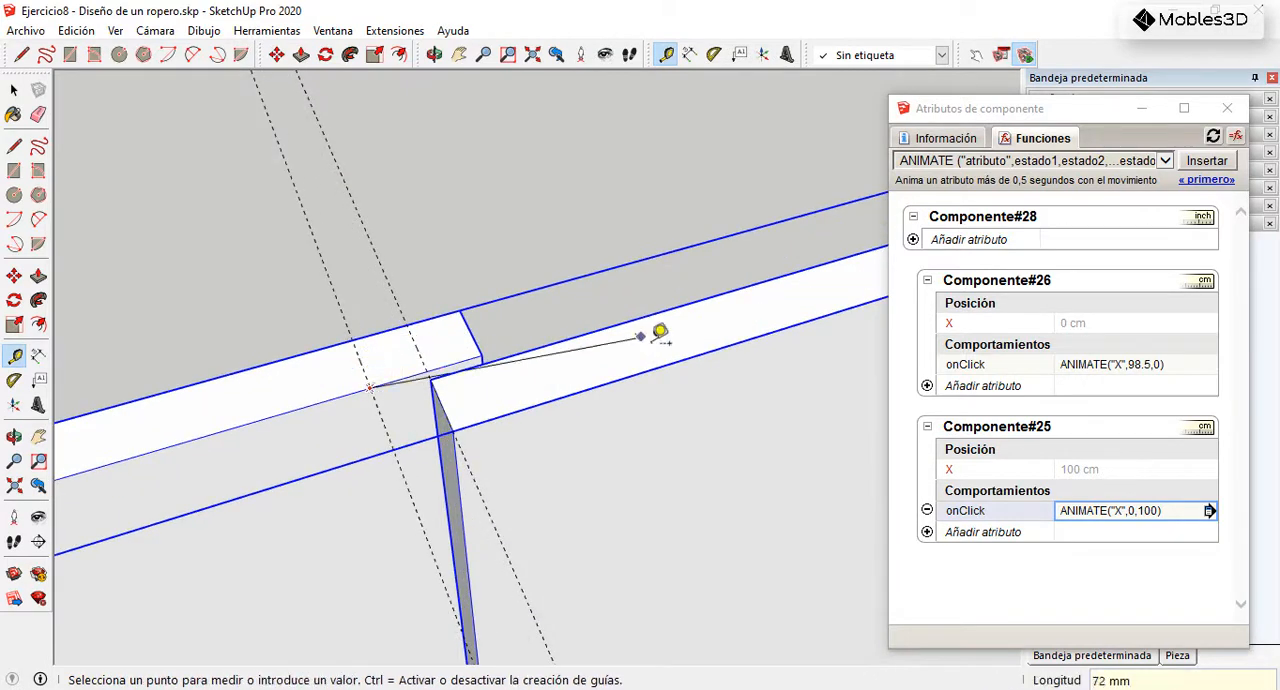
scroll(825, 281, "down", 5)
scroll(216, 470, "up", 2)
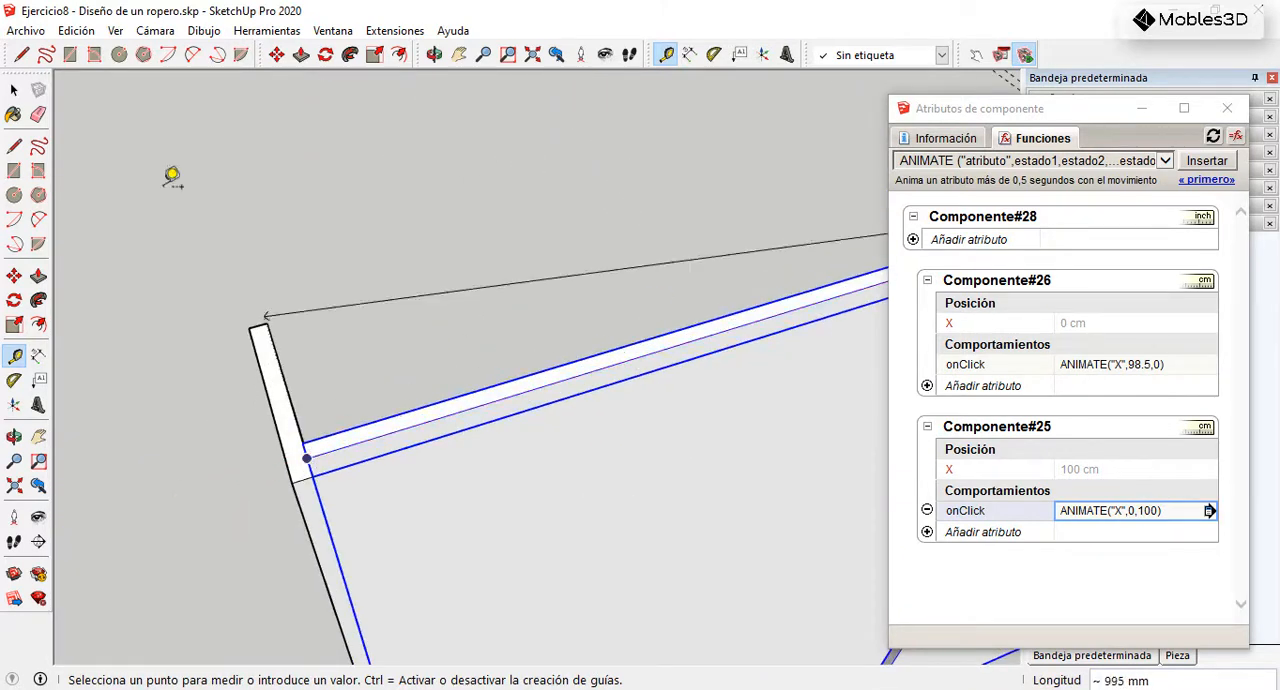
left_click(14, 90)
Step: Set the second state in Componente#25's onClick formula to 98.5 so that it reads ANIMATE("X",0,98.5)
scroll(189, 338, "down", 4)
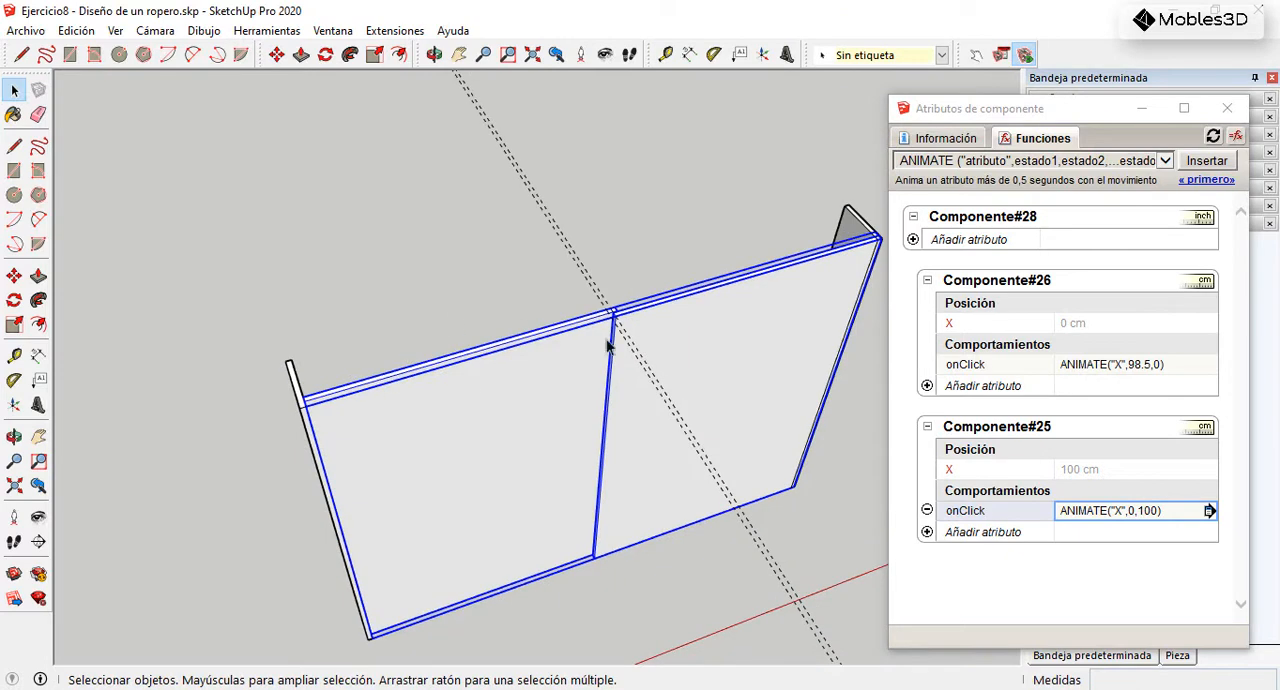
left_click(1153, 513)
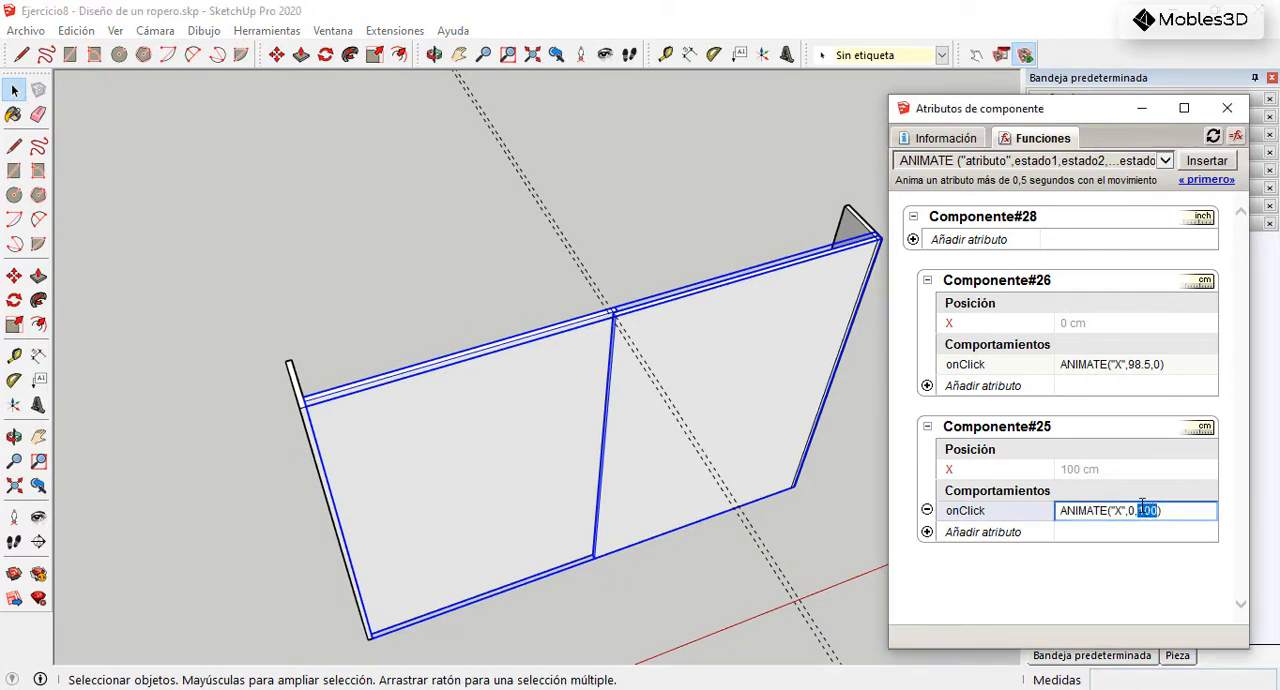
key("Return")
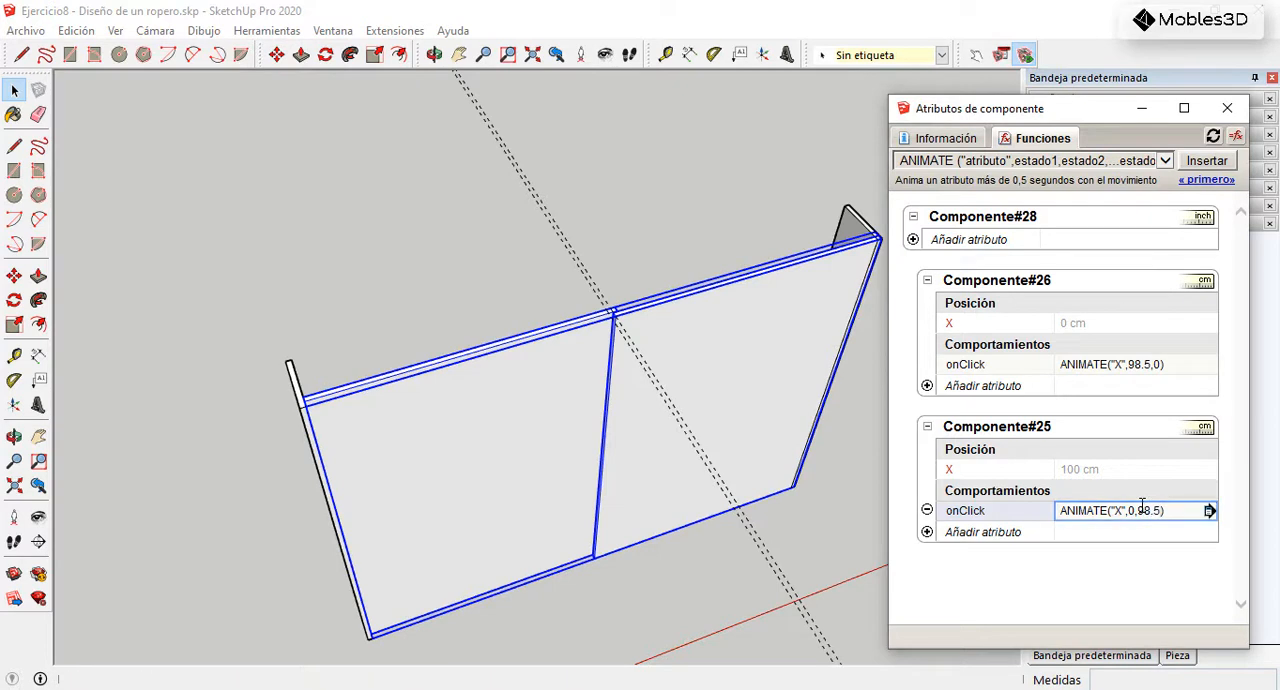
Step: Slide both doors back and forth with the Interact tool to test their new stop positions
left_click(976, 55)
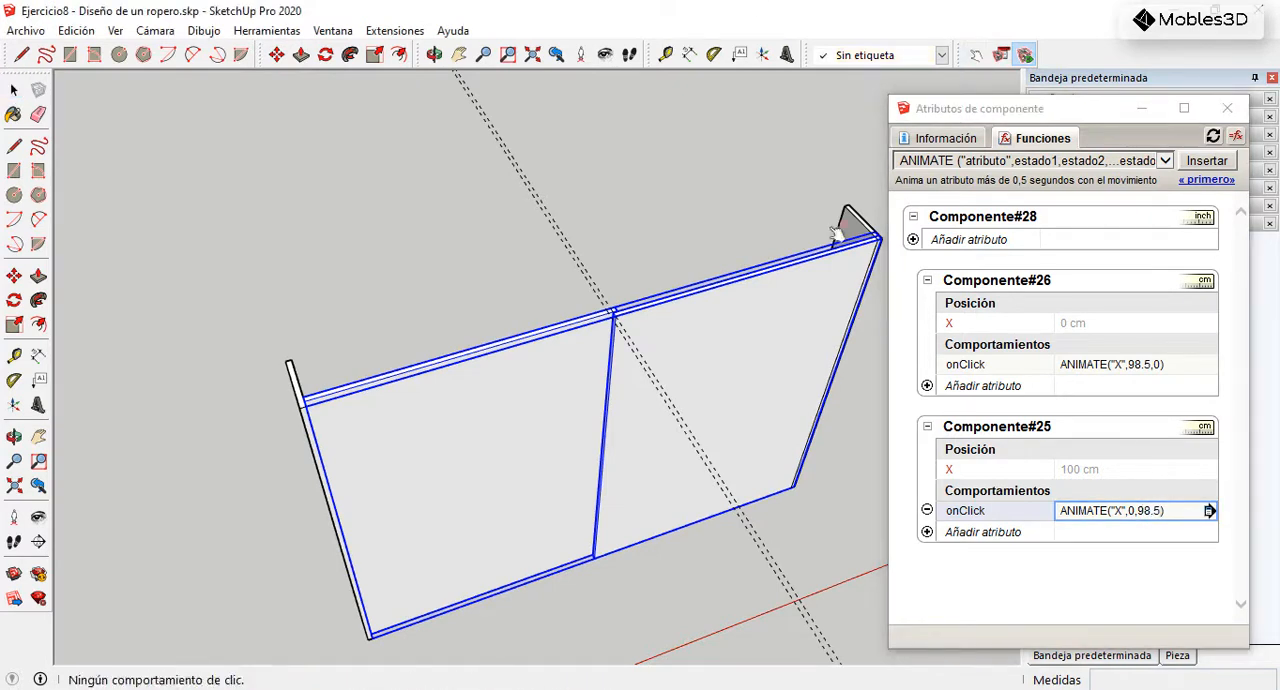
left_click(768, 282)
left_click(568, 372)
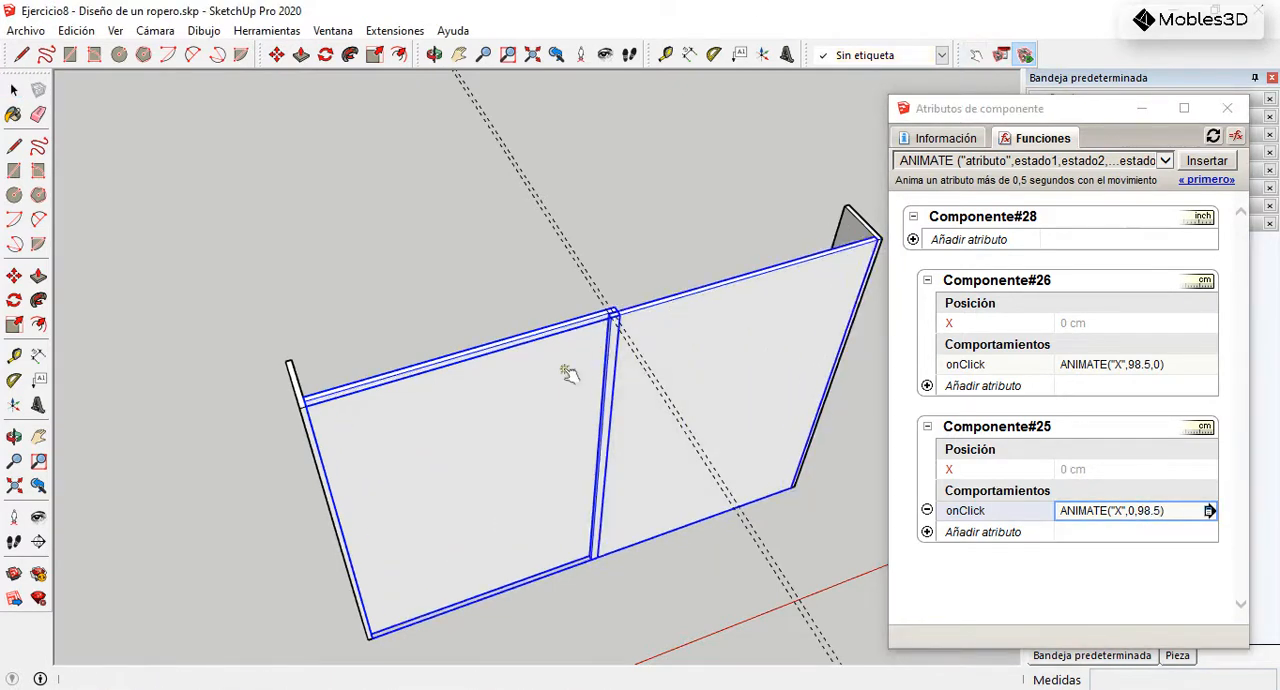
middle_click_drag(660, 312, 527, 268)
scroll(556, 311, "down", 2)
left_click(471, 380)
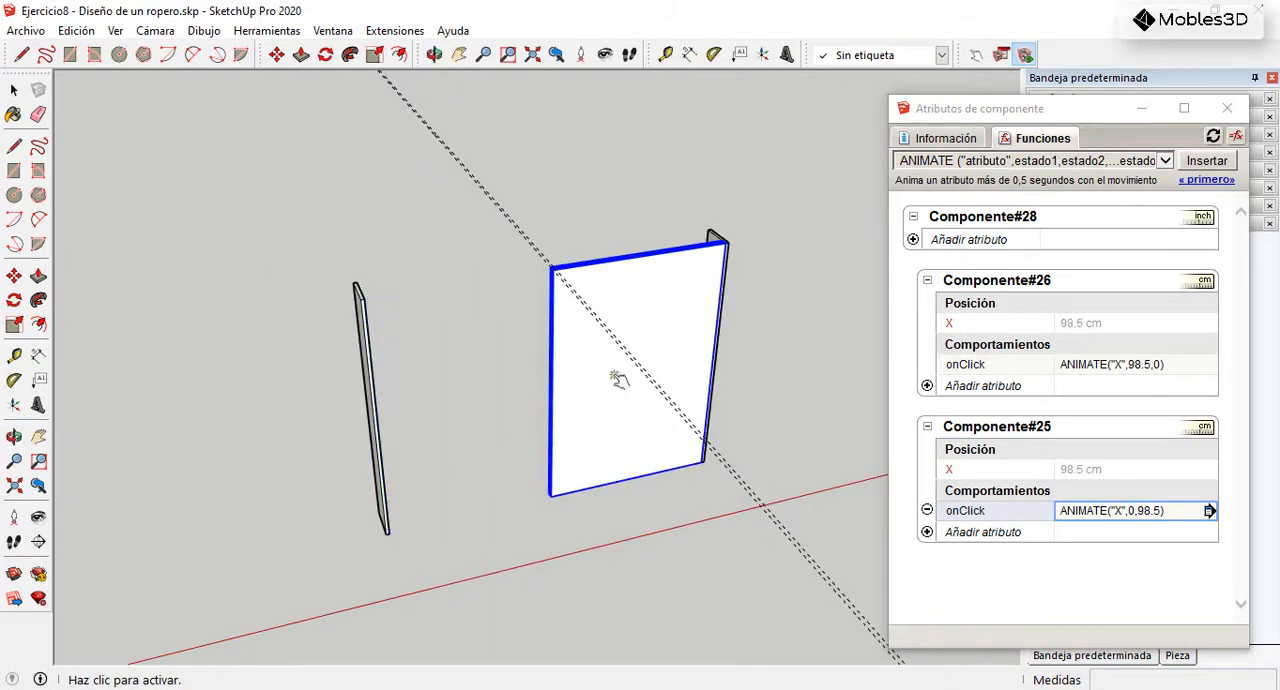
left_click(637, 379)
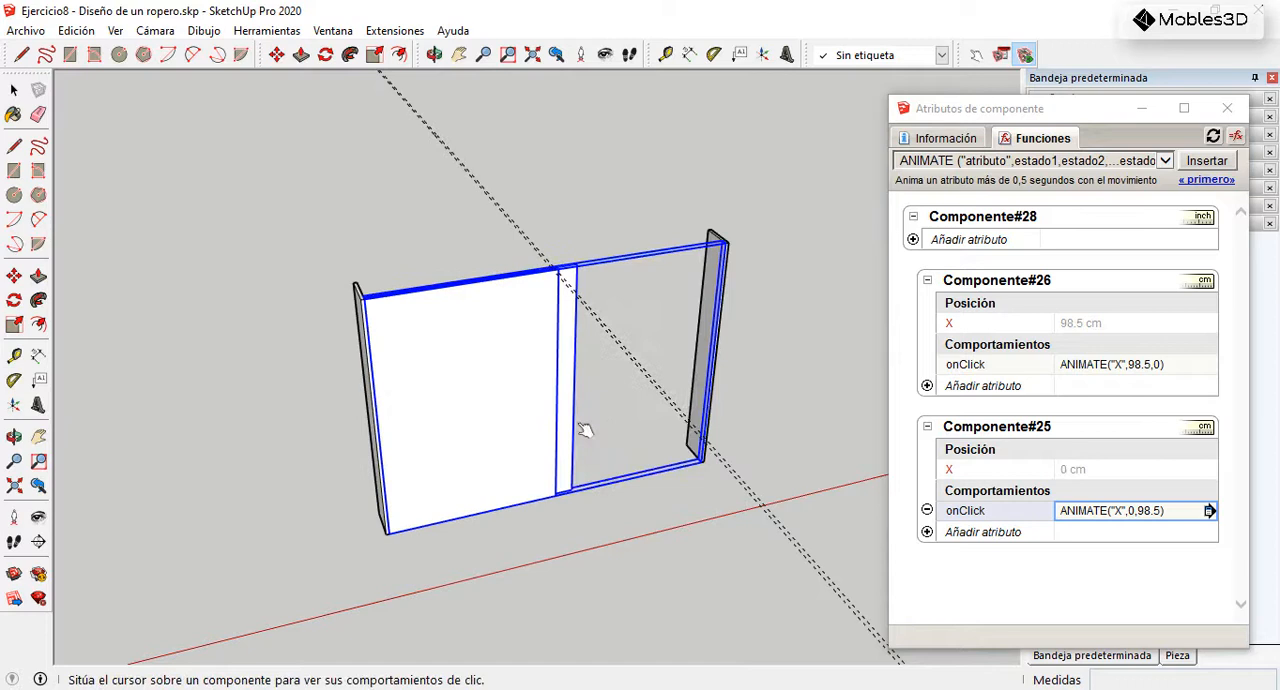
left_click(485, 415)
left_click(521, 400)
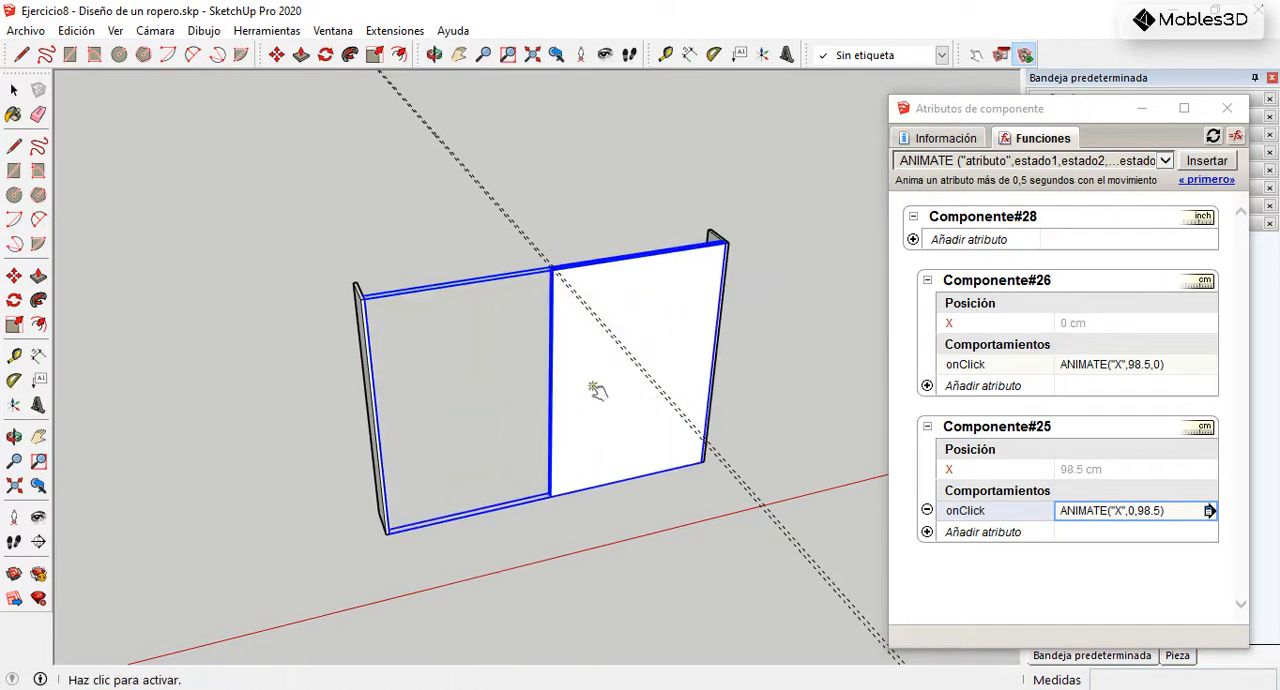
left_click(610, 392)
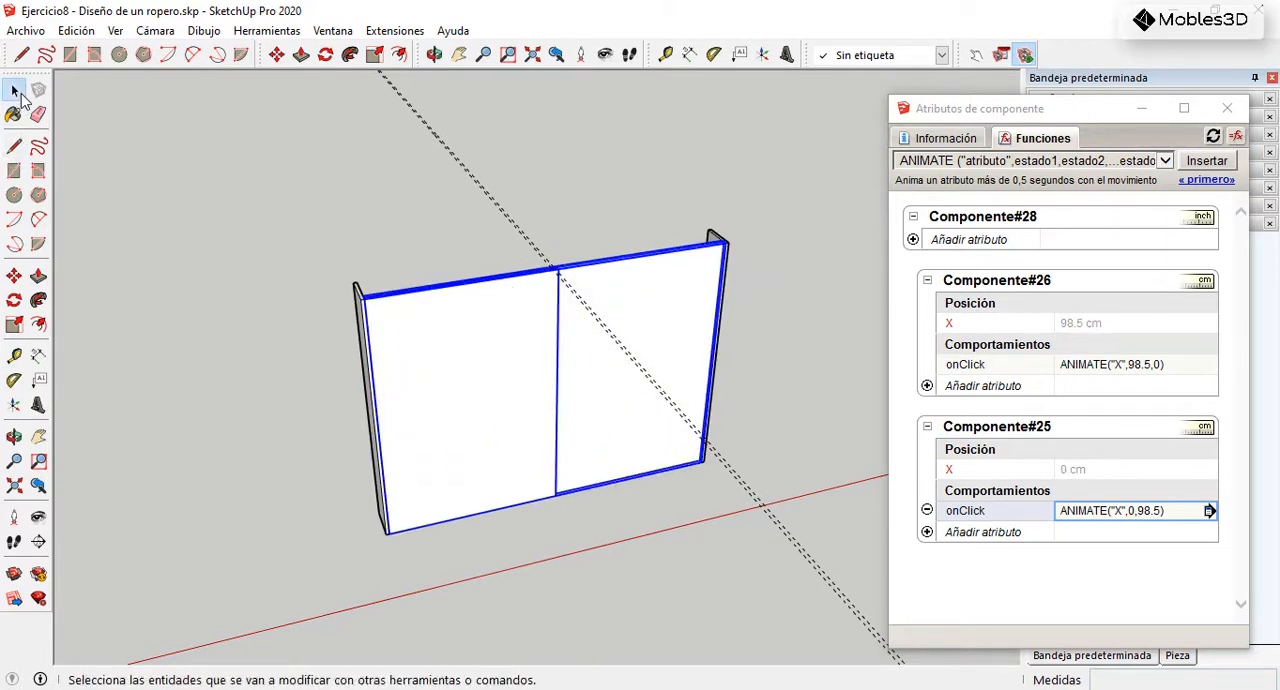
Step: Delete the two parallel guide lines crossing the sliding doors
left_click(14, 90)
left_click_drag(511, 145, 396, 223)
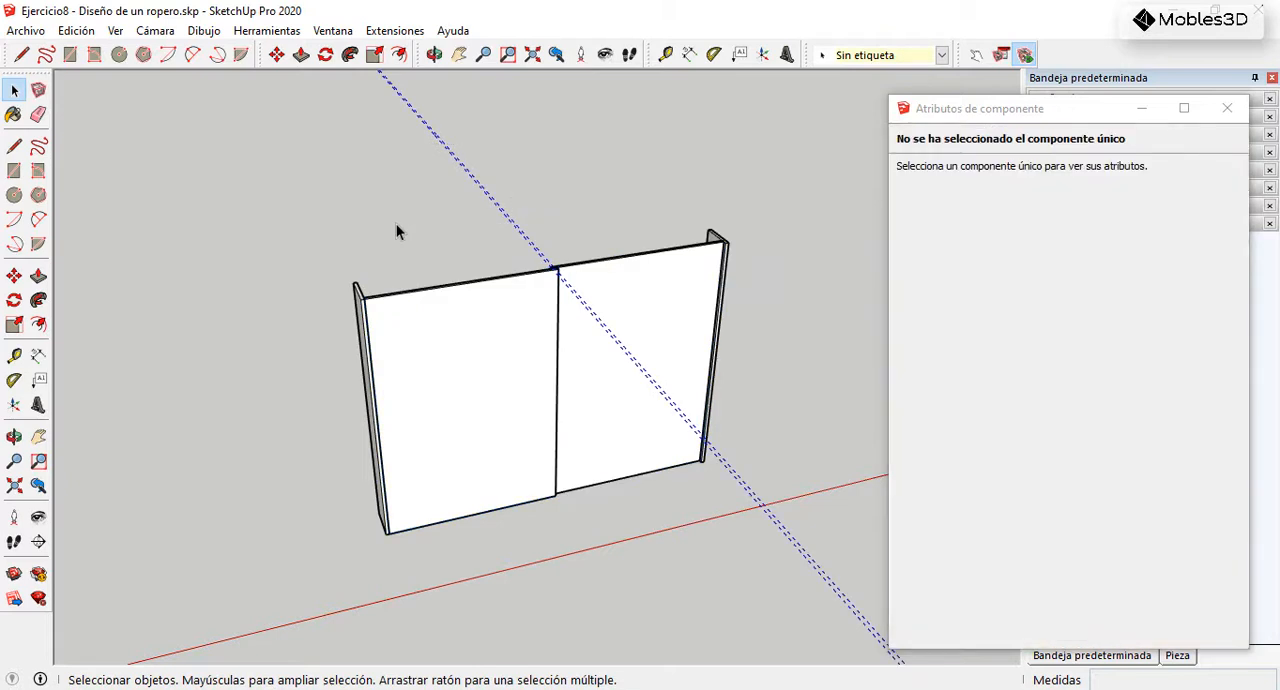
Step: Swing the white wardrobe's upper-left flap door open and shut with the Interact tool
scroll(813, 204, "down", 2)
scroll(768, 264, "down", 5)
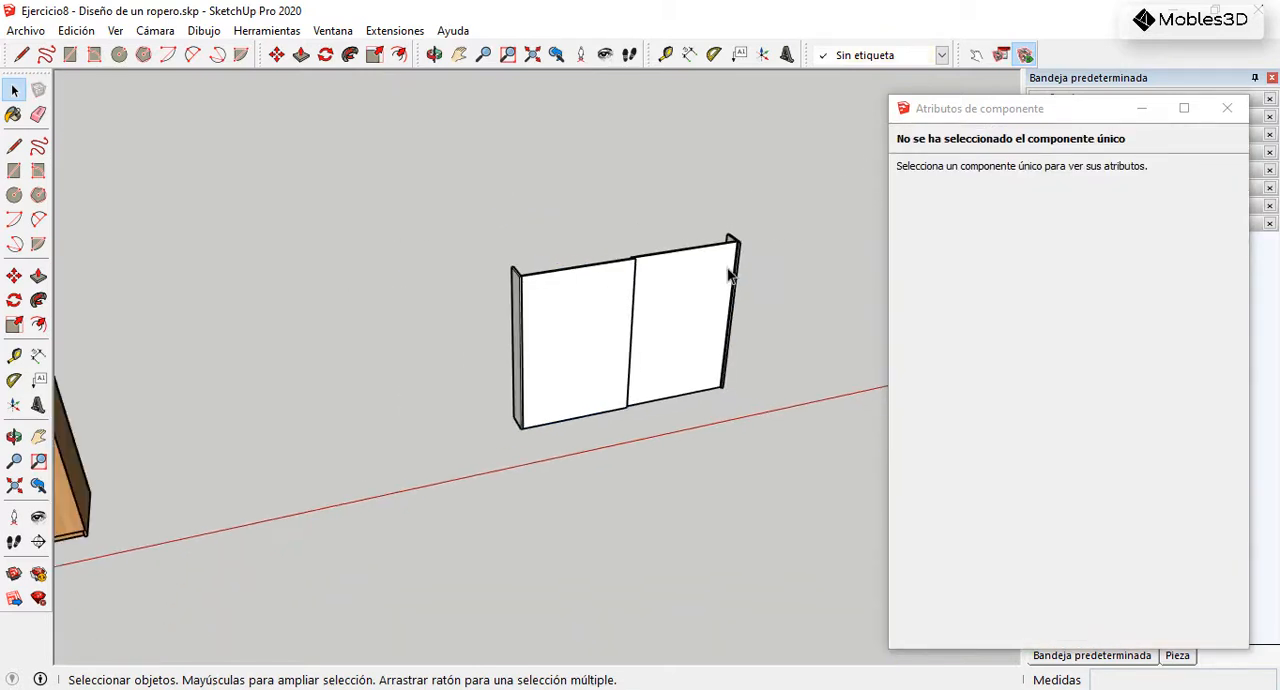
left_click_drag(751, 220, 590, 453)
scroll(557, 377, "down", 2)
scroll(272, 380, "up", 3)
middle_click_drag(272, 380, 226, 390)
scroll(226, 390, "up", 4)
left_click(976, 55)
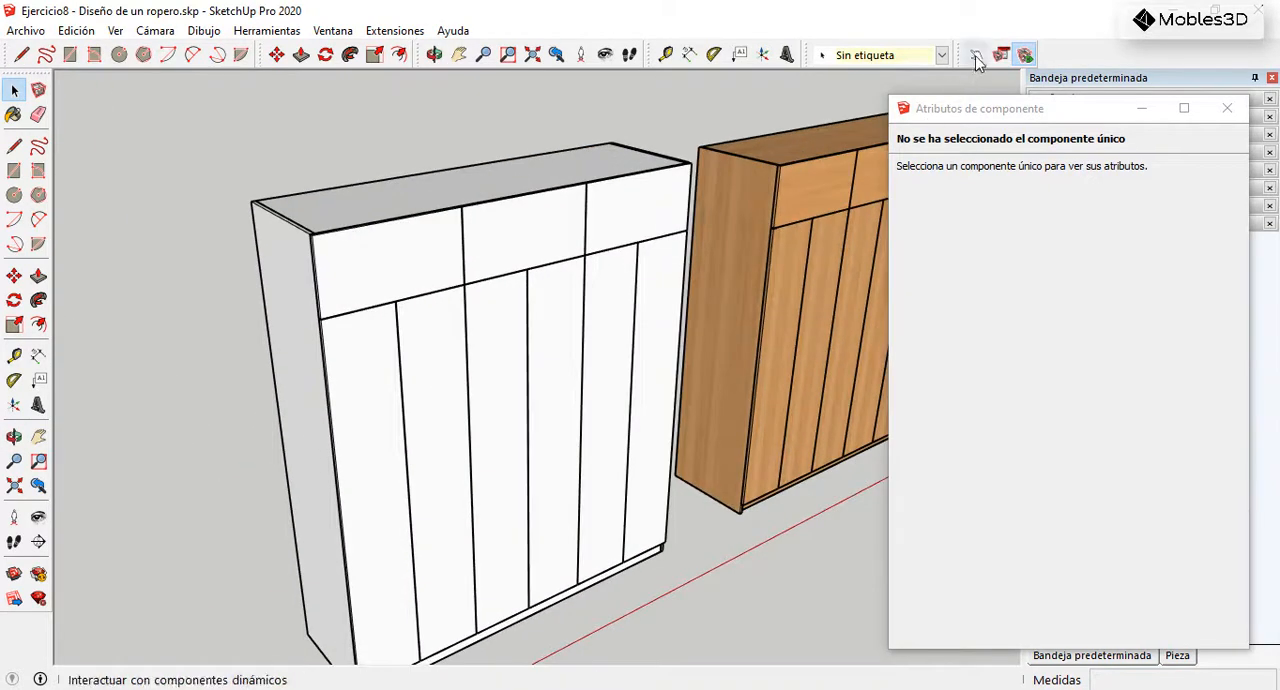
left_click(393, 257)
left_click(471, 251)
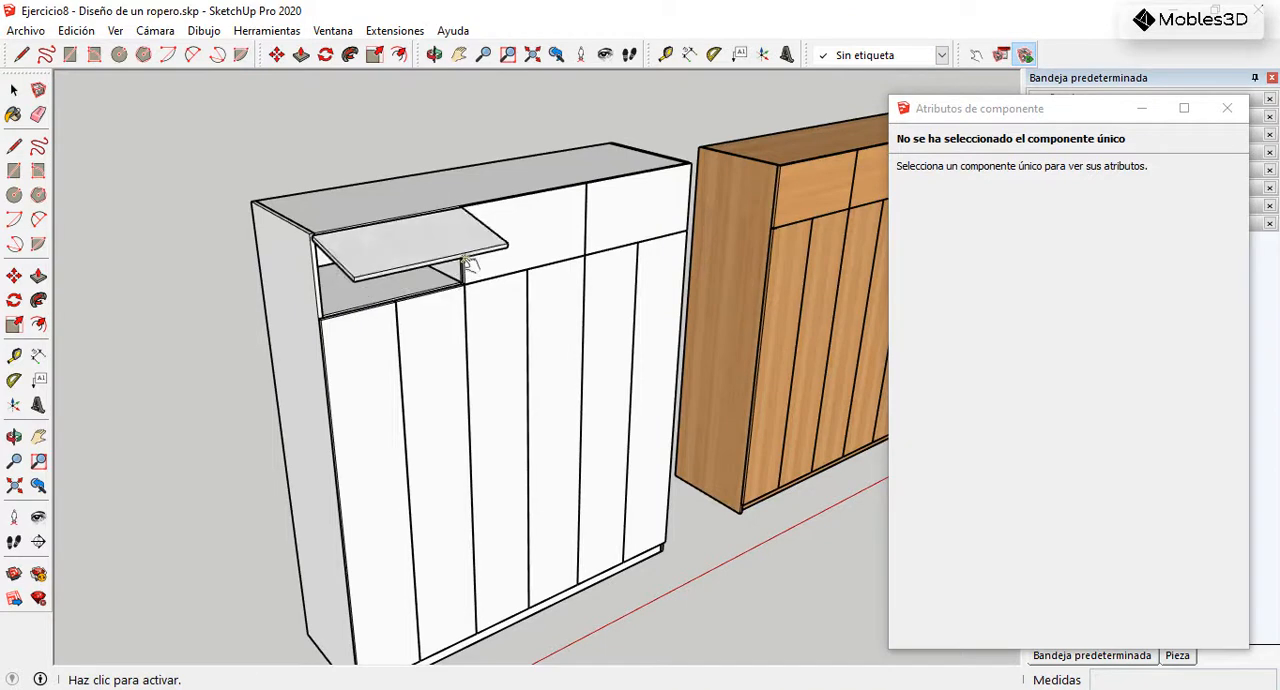
left_click(413, 248)
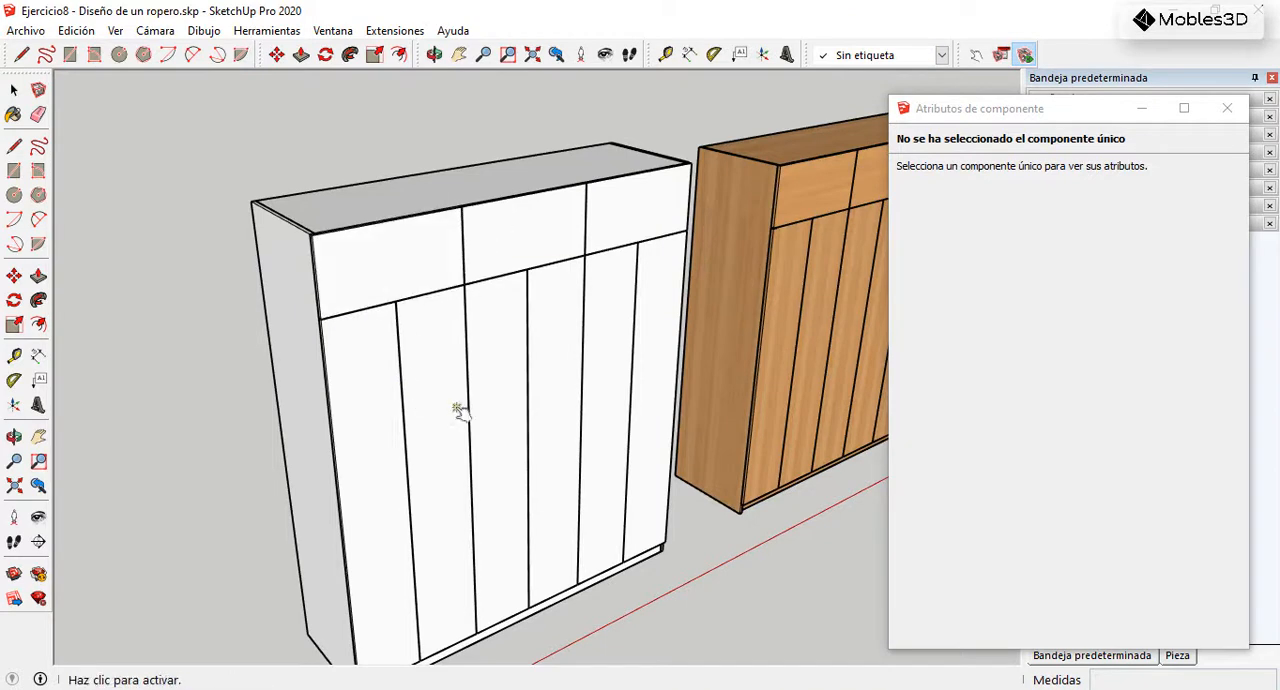
Step: Open the white wardrobe's two central doors and examine the drawers behind them
left_click(522, 418)
left_click(578, 412)
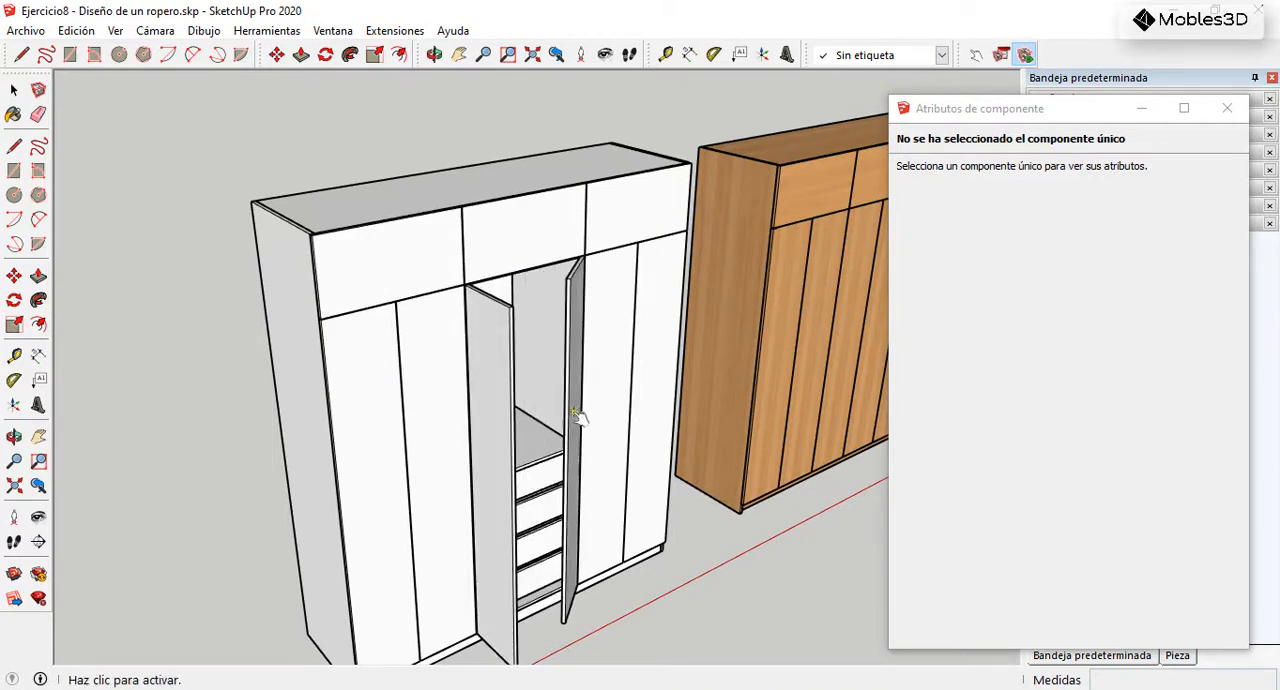
middle_click_drag(578, 560, 449, 537)
scroll(486, 600, "up", 6)
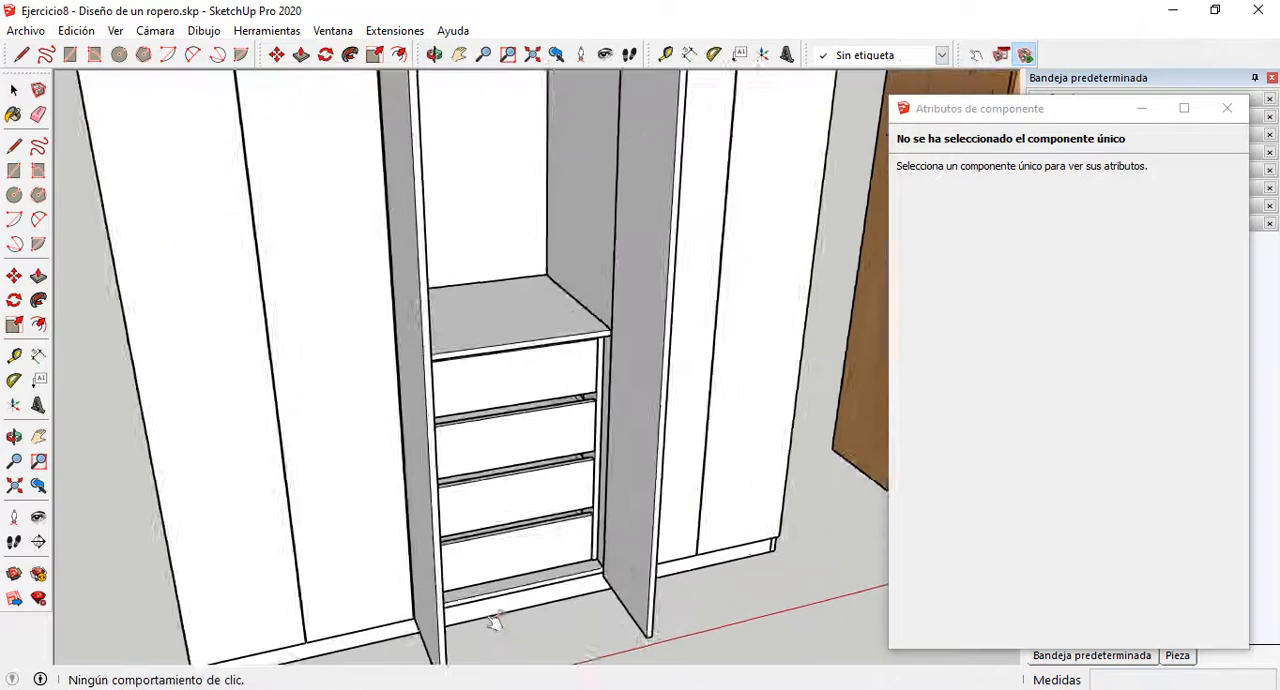
scroll(436, 361, "down", 3)
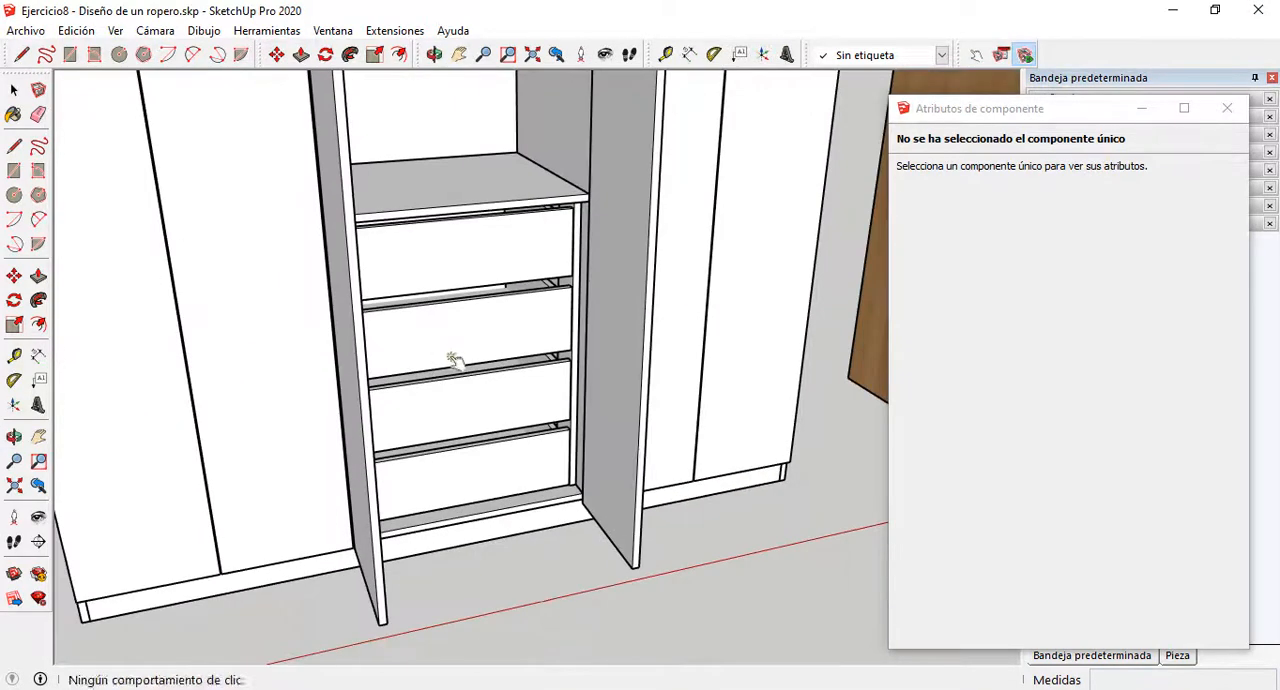
Step: Close the white wardrobe's two central doors with the Interact tool and view all the models together
middle_click_drag(597, 456, 575, 483)
left_click(568, 486)
left_click(598, 513)
scroll(652, 481, "down", 2)
left_click(655, 443)
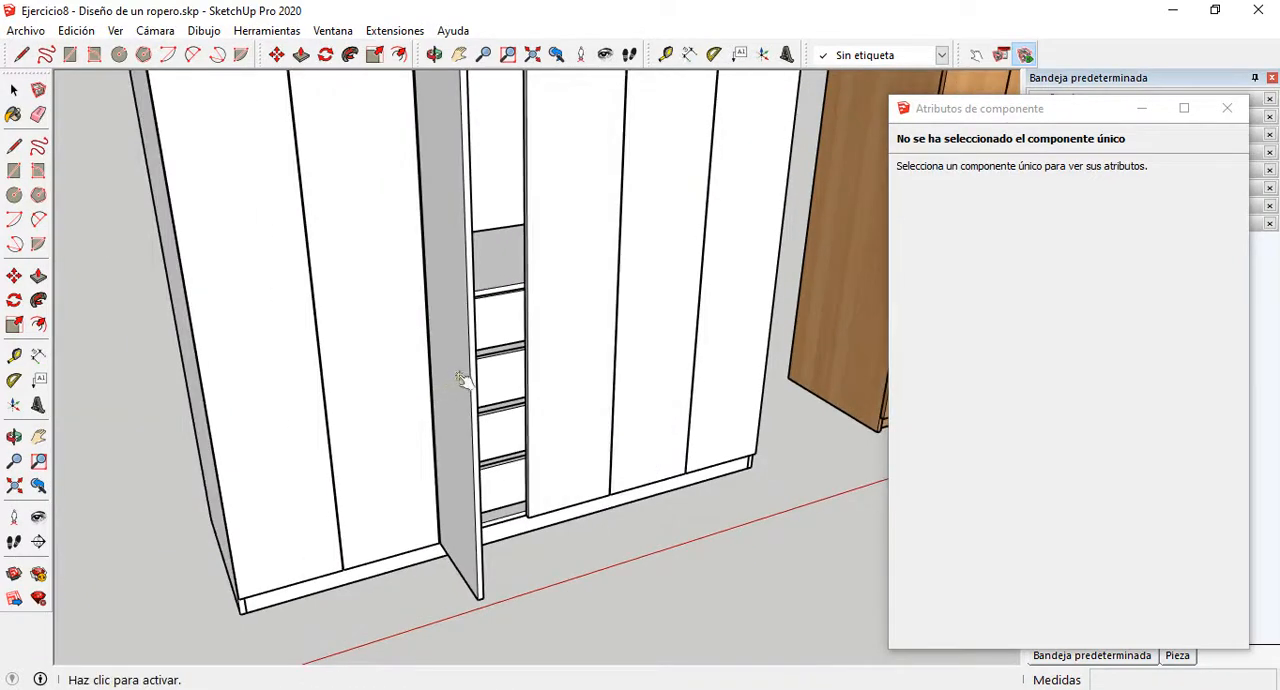
scroll(566, 474, "down", 10)
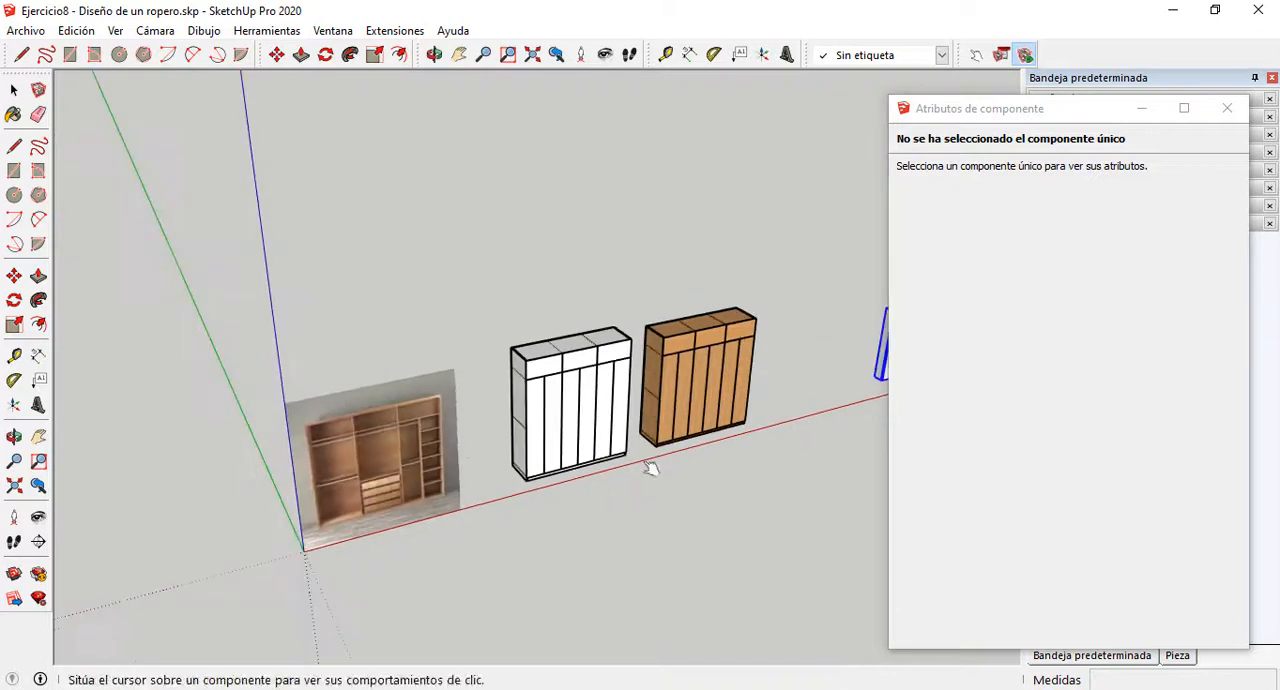
scroll(650, 468, "down", 2)
scroll(768, 436, "up", 2)
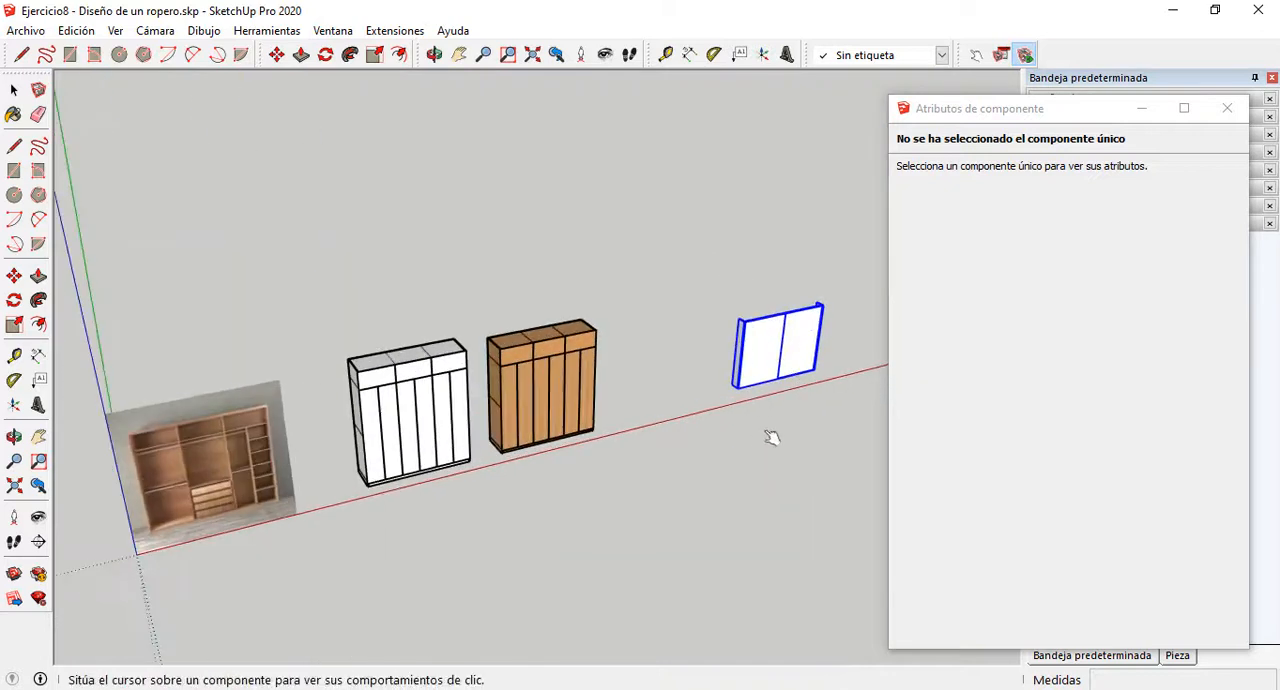